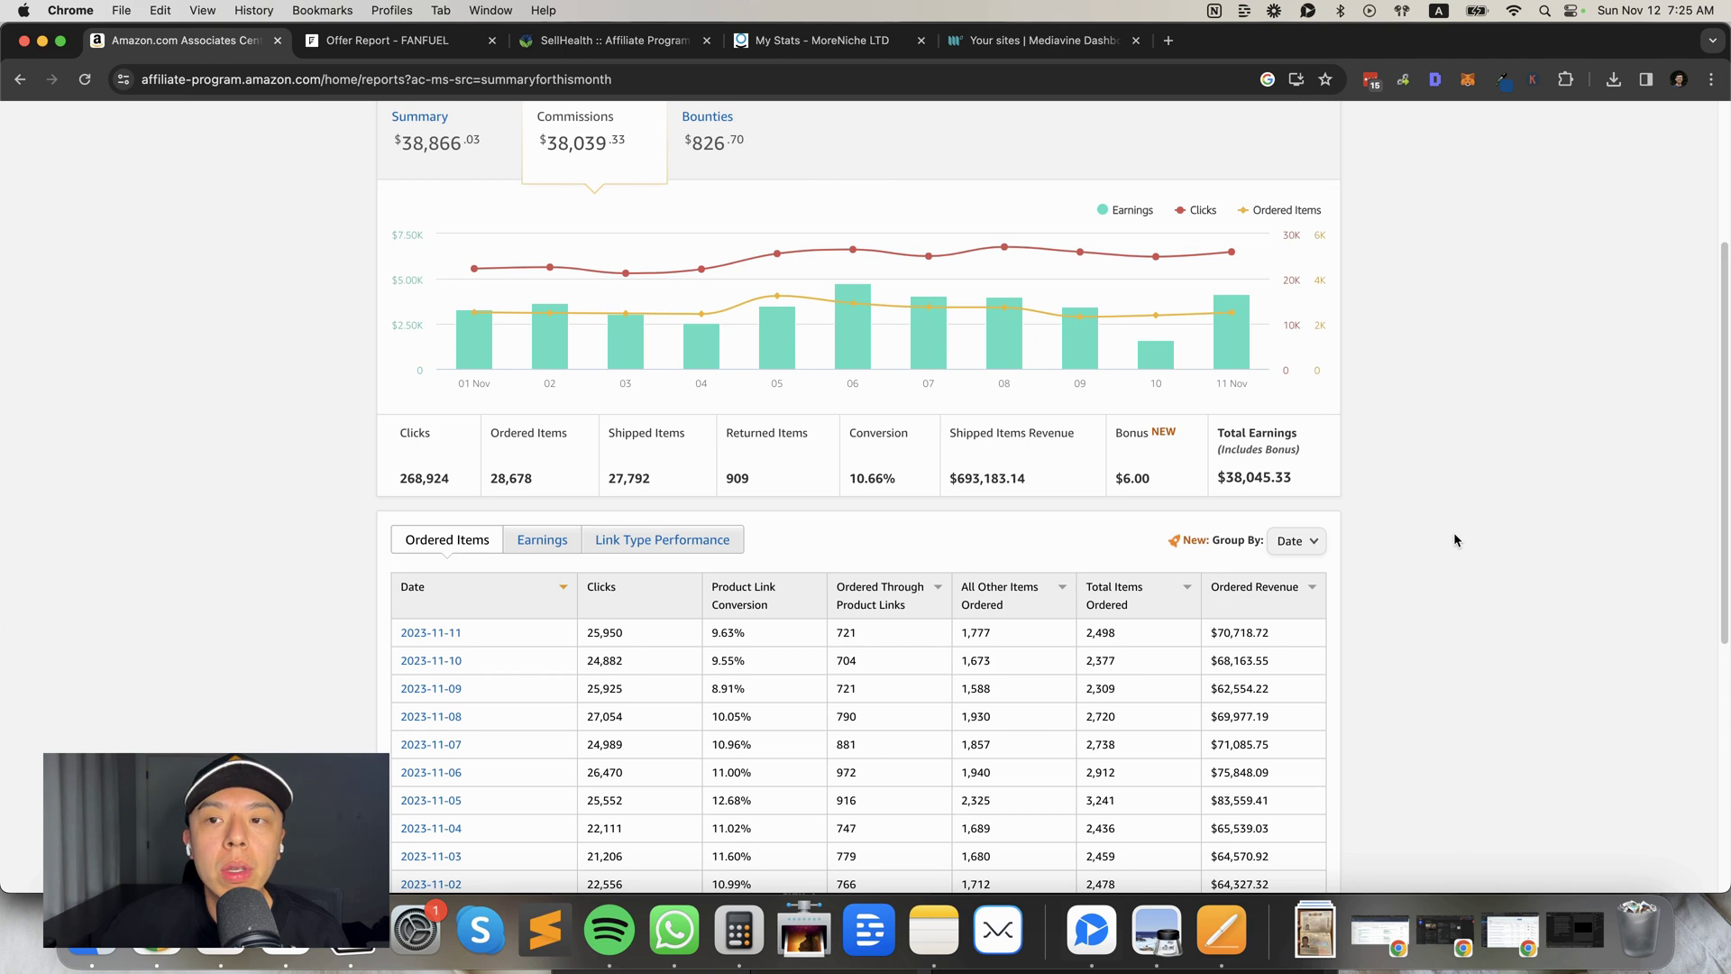
Switch the this-month daily table to the Earnings breakdown, showing each day's commission income.
mouse_move(1213, 329)
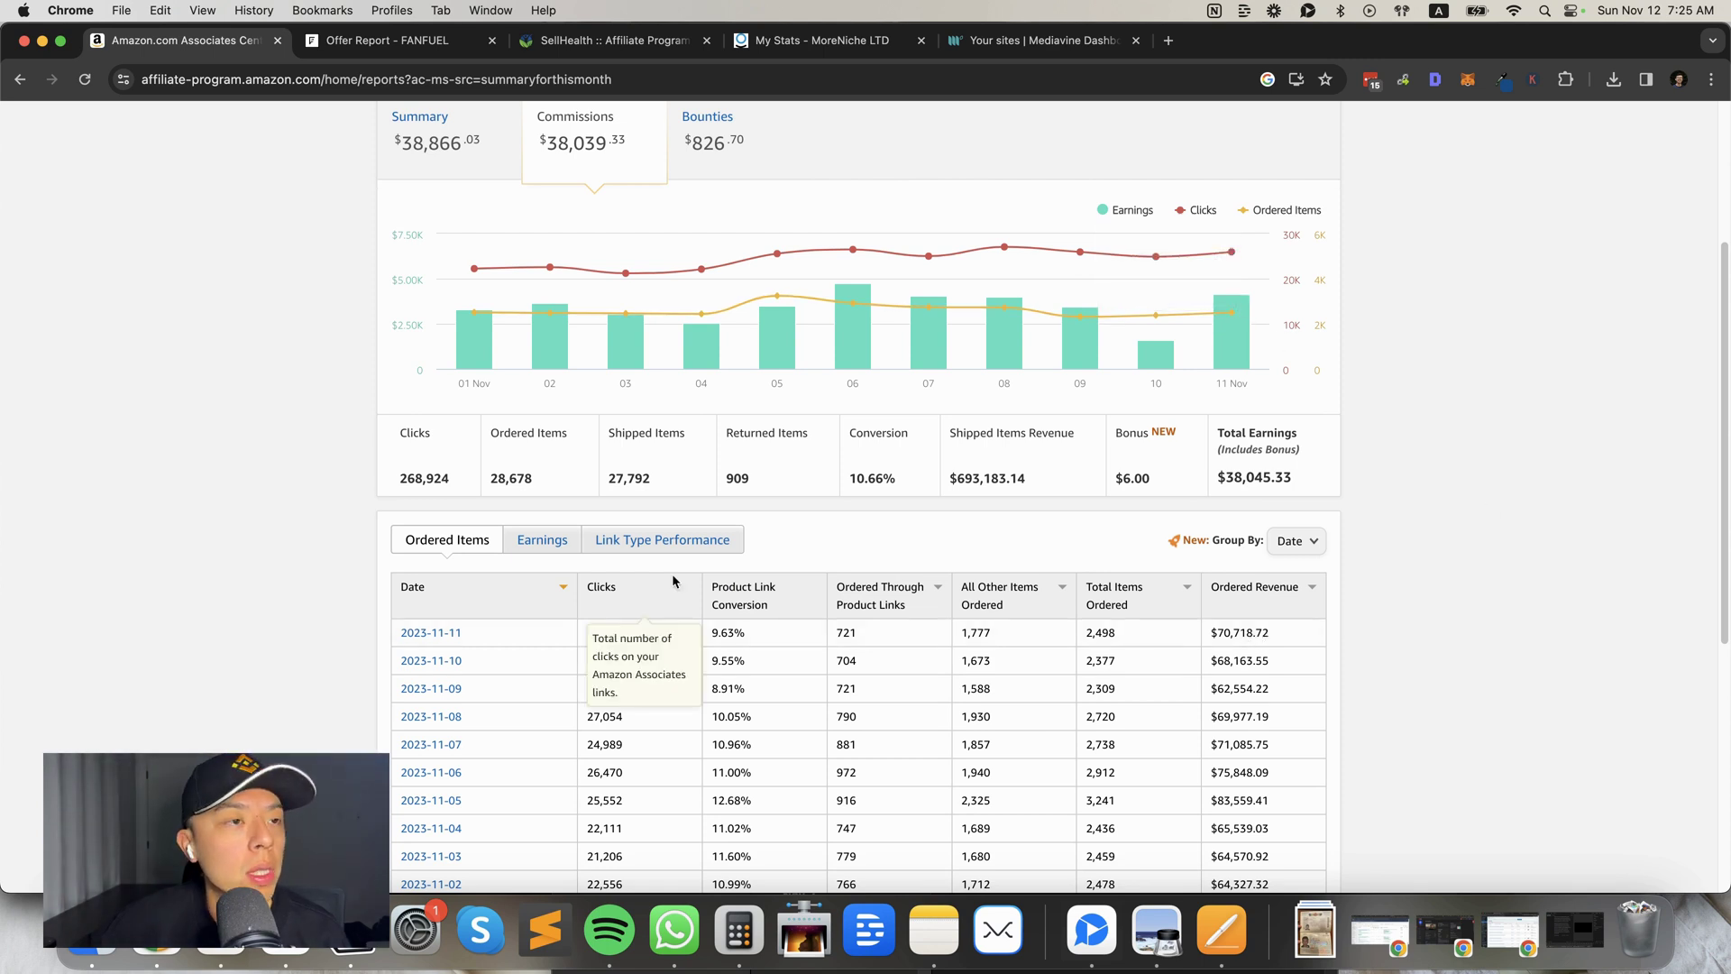
left_click(508, 538)
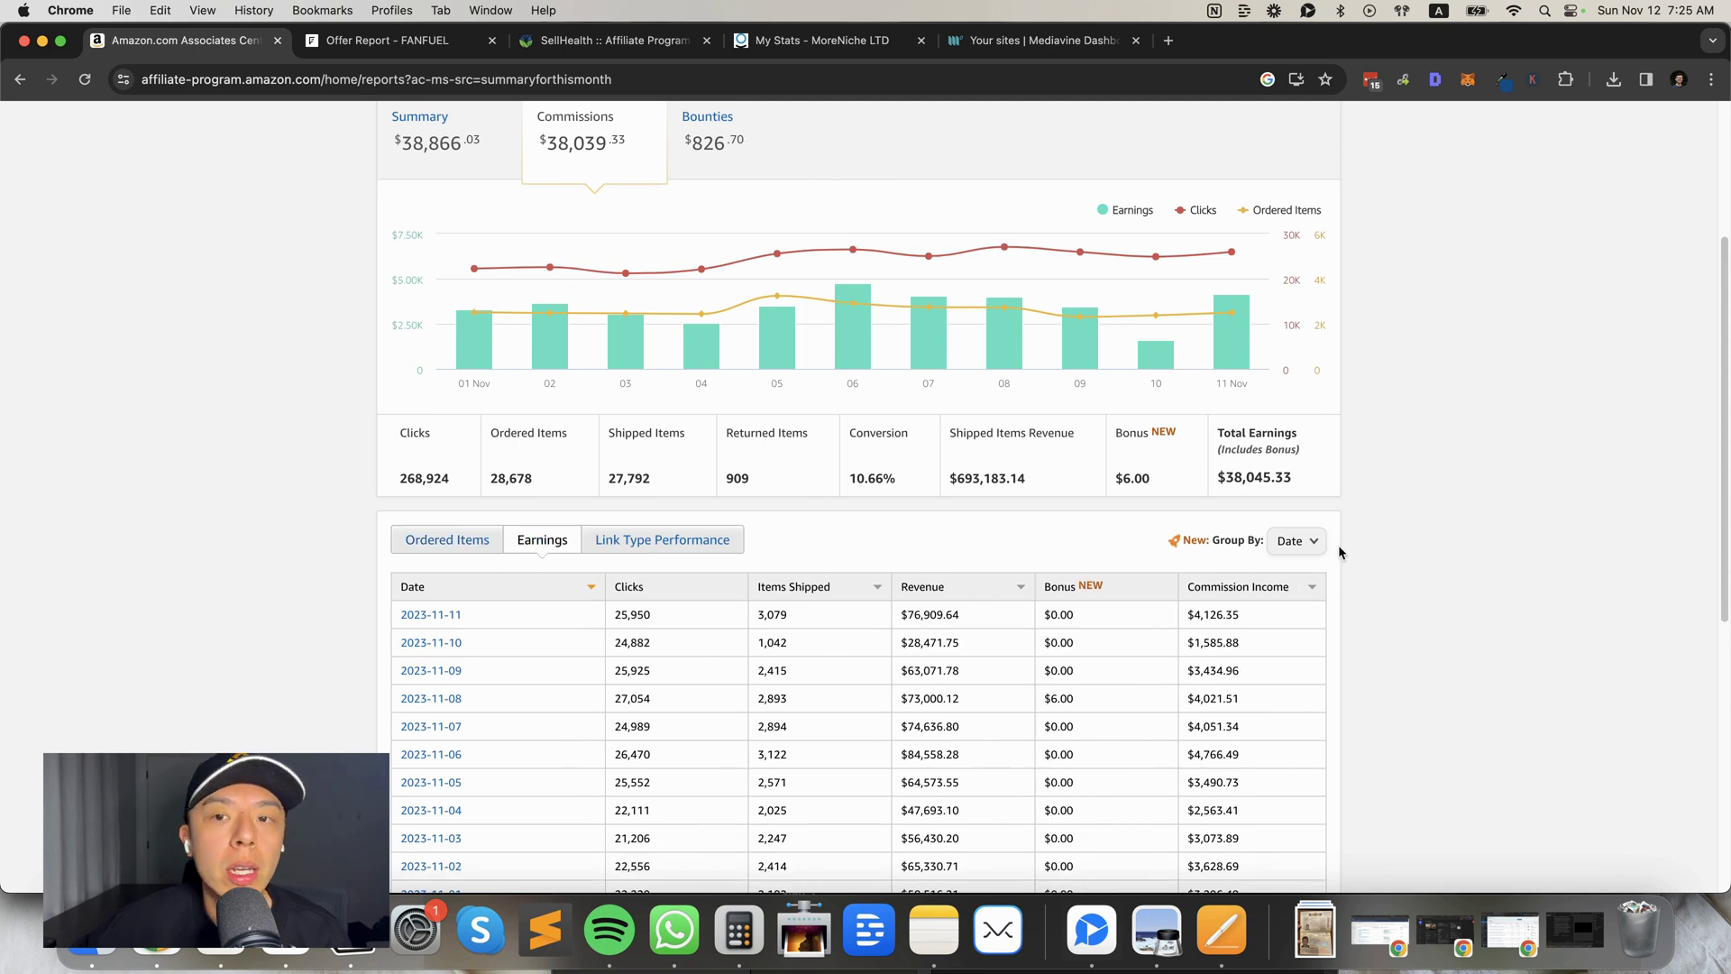
Scroll through the This Year report for the tracking ID to review the daily ordered items.
scroll(1148, 634, "down", 1)
scroll(1124, 688, "up", 3)
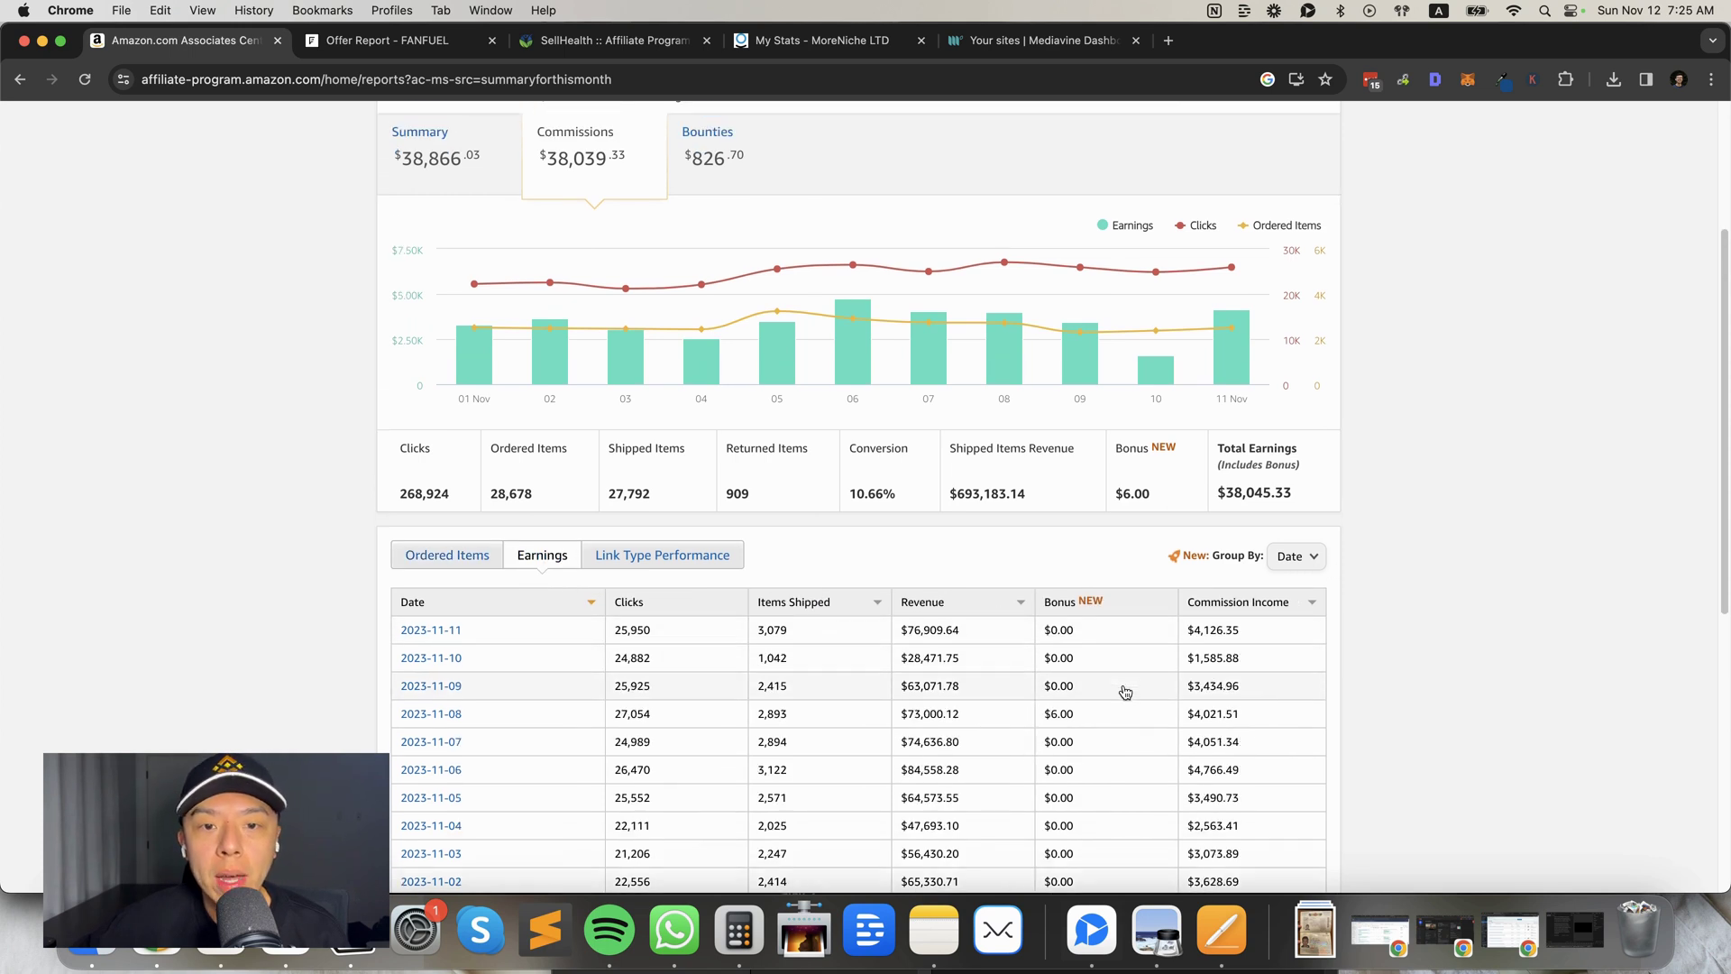
scroll(1112, 700, "up", 1)
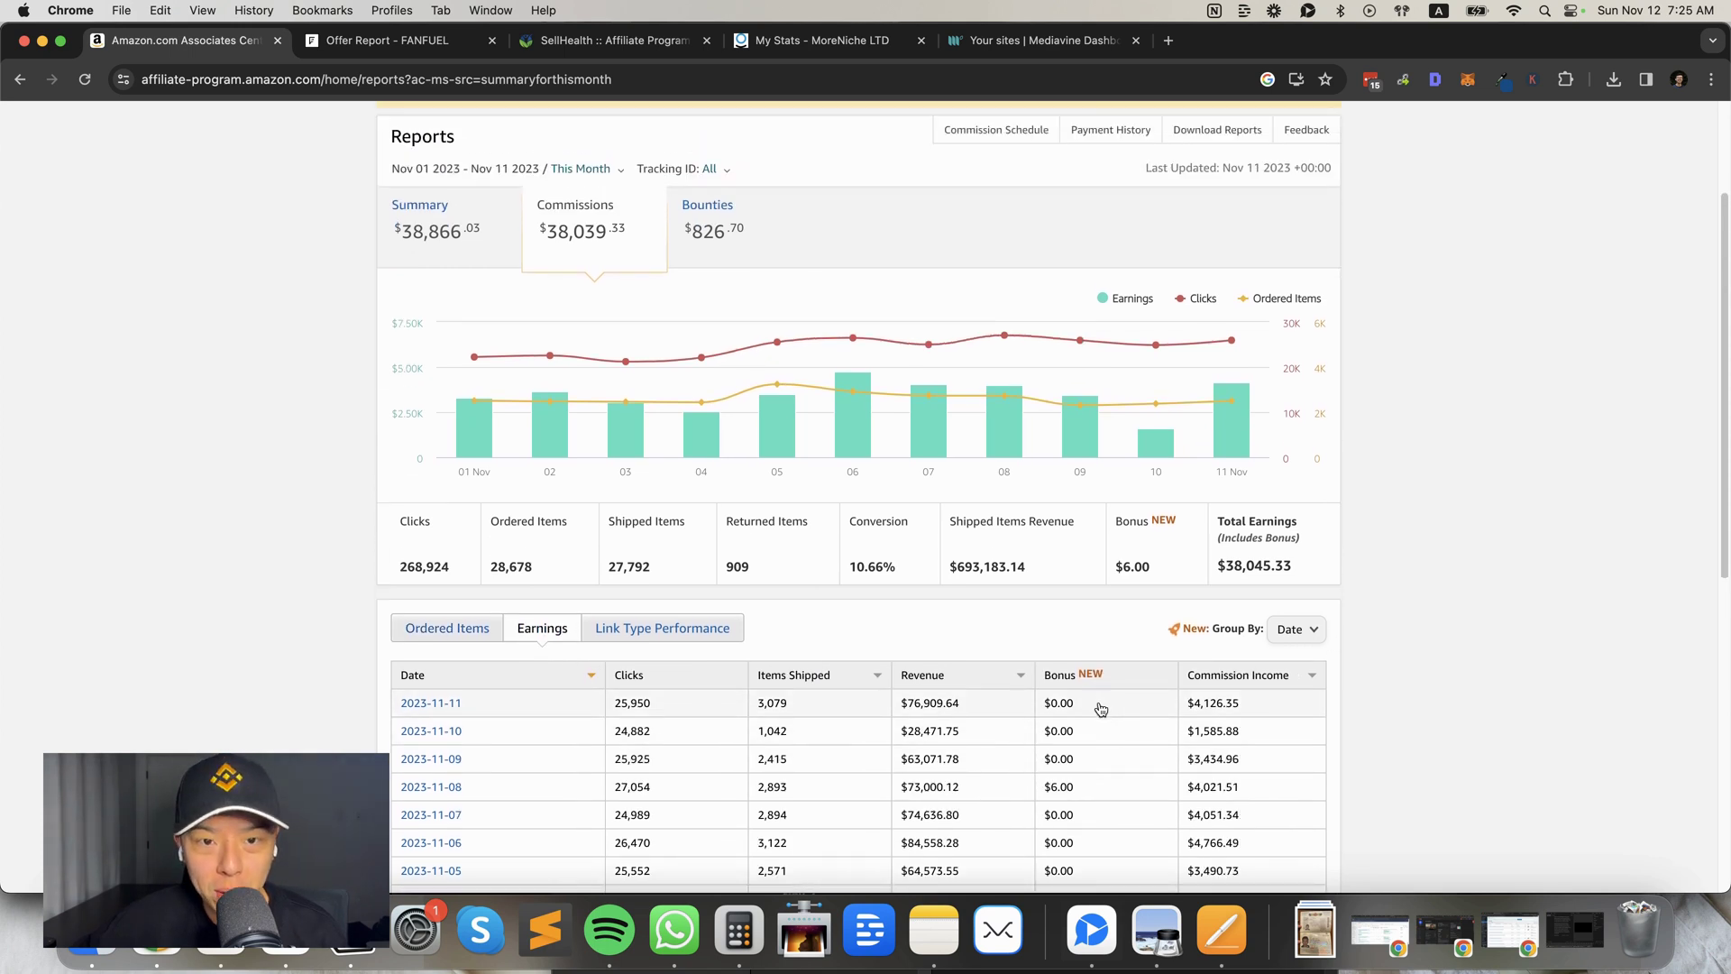
scroll(1096, 706, "down", 5)
scroll(1086, 708, "up", 4)
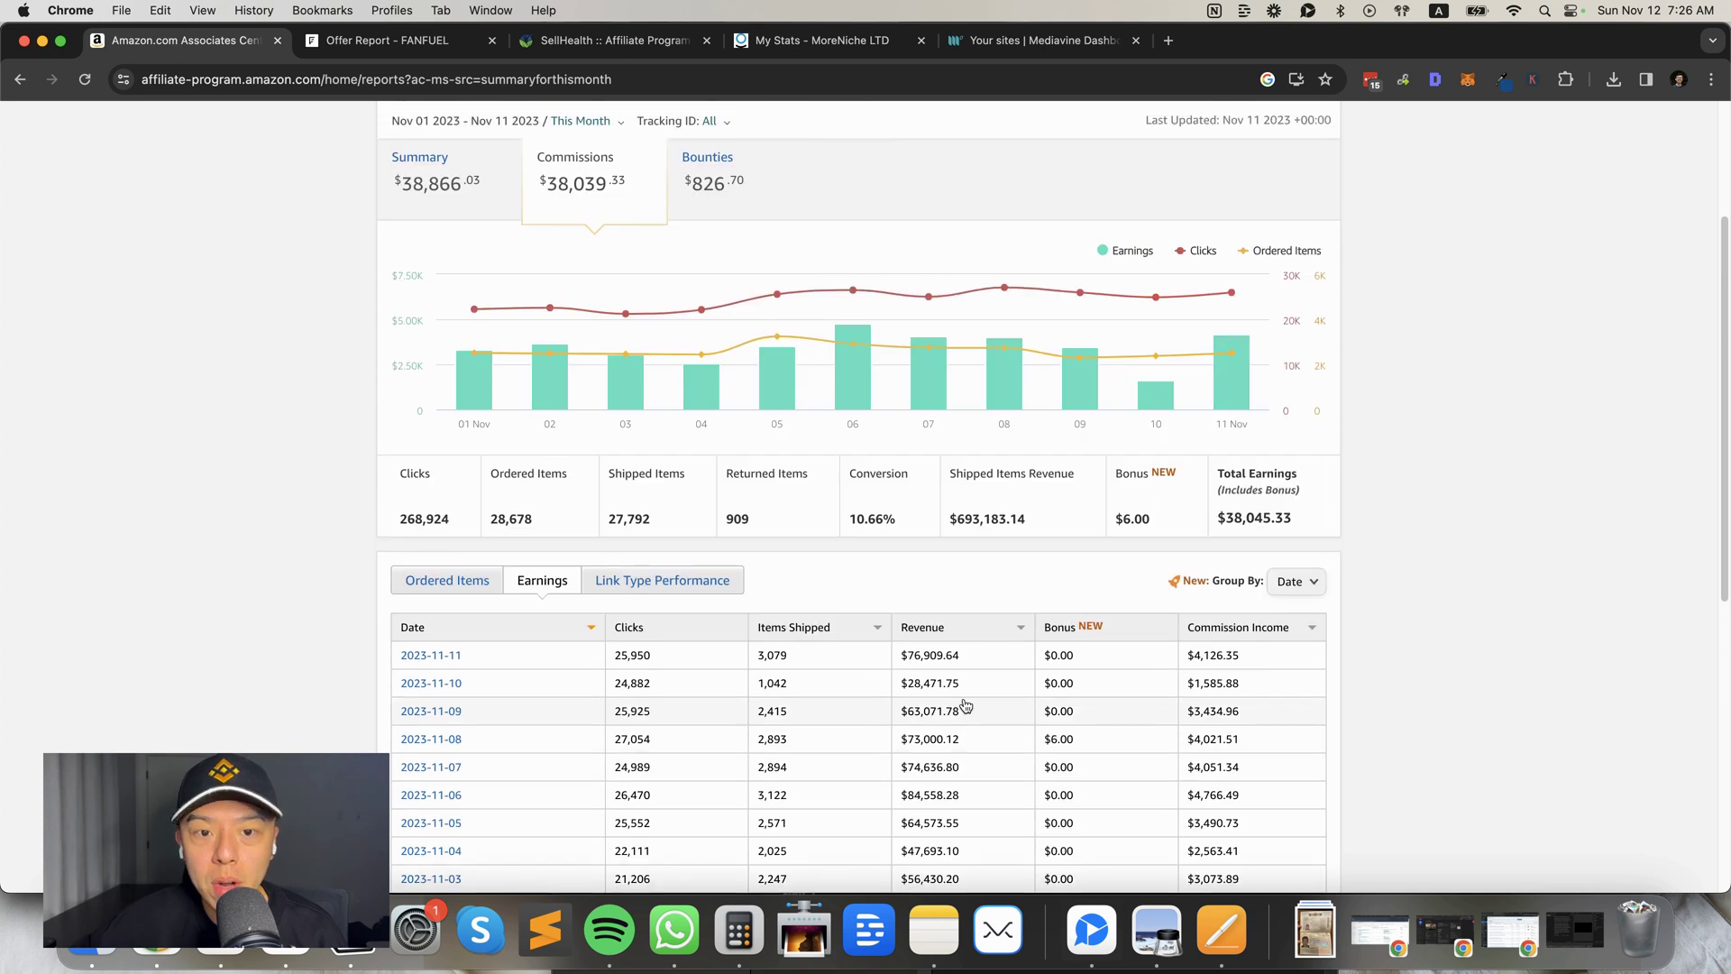
scroll(965, 705, "up", 1)
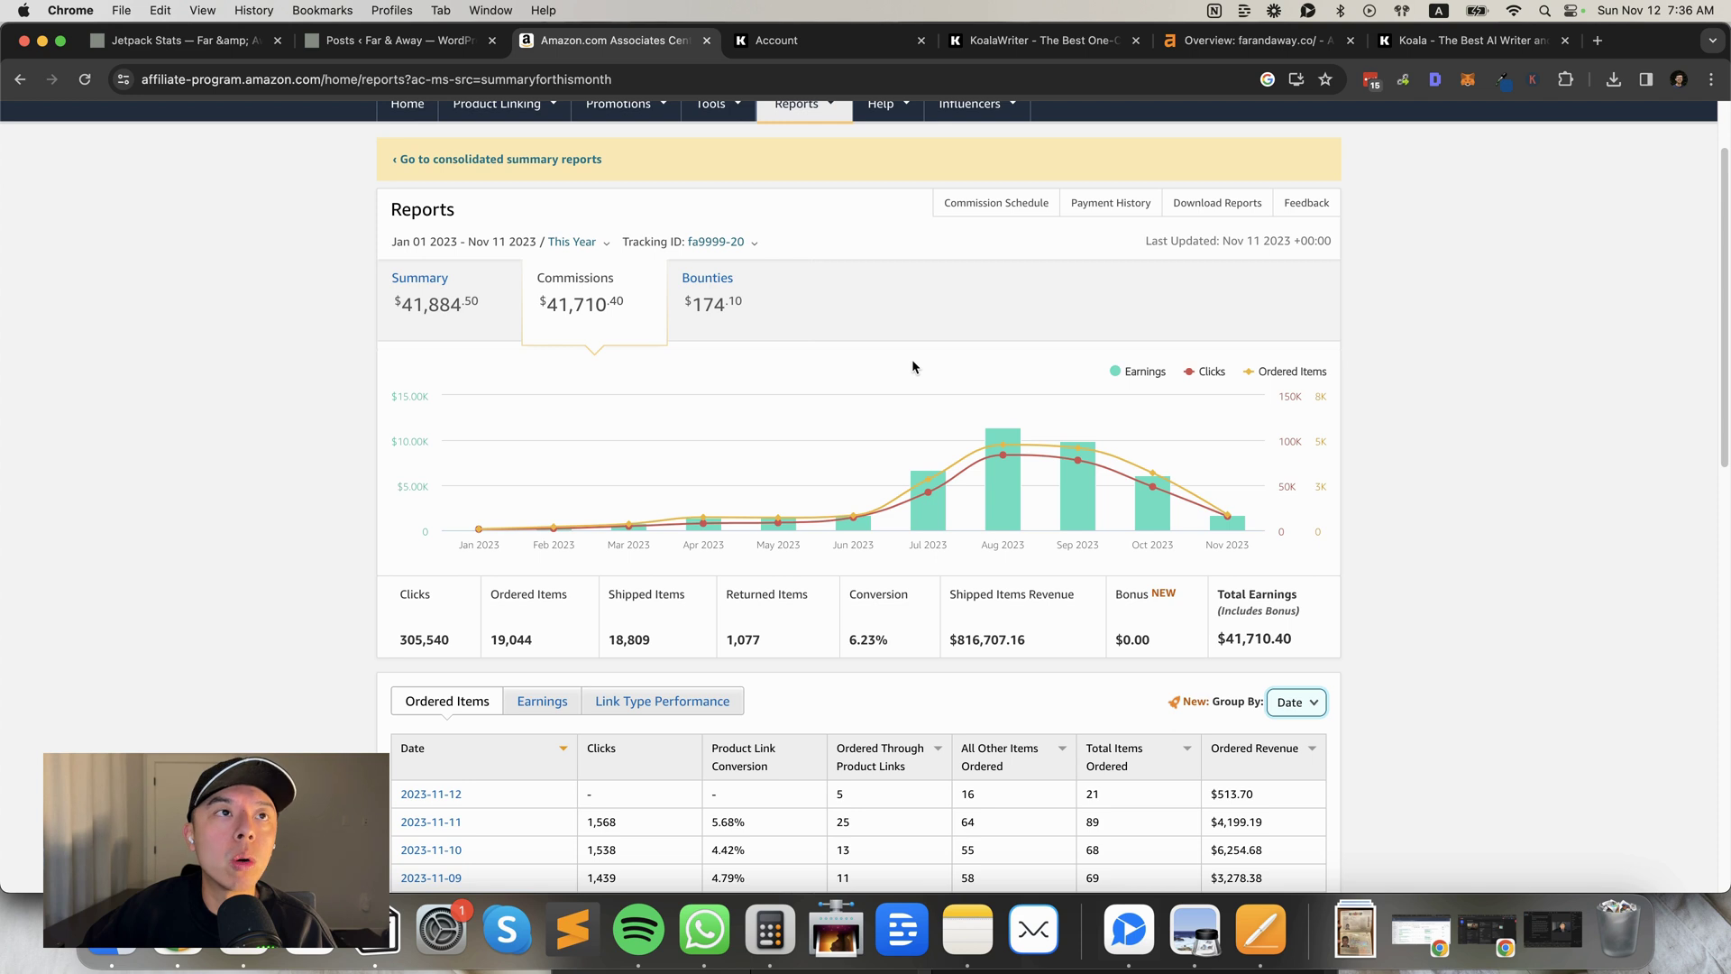
Move to the Ahrefs 'Overview: farandaway.co/' tab to see its organic traffic and keywords.
scroll(911, 360, "down", 1)
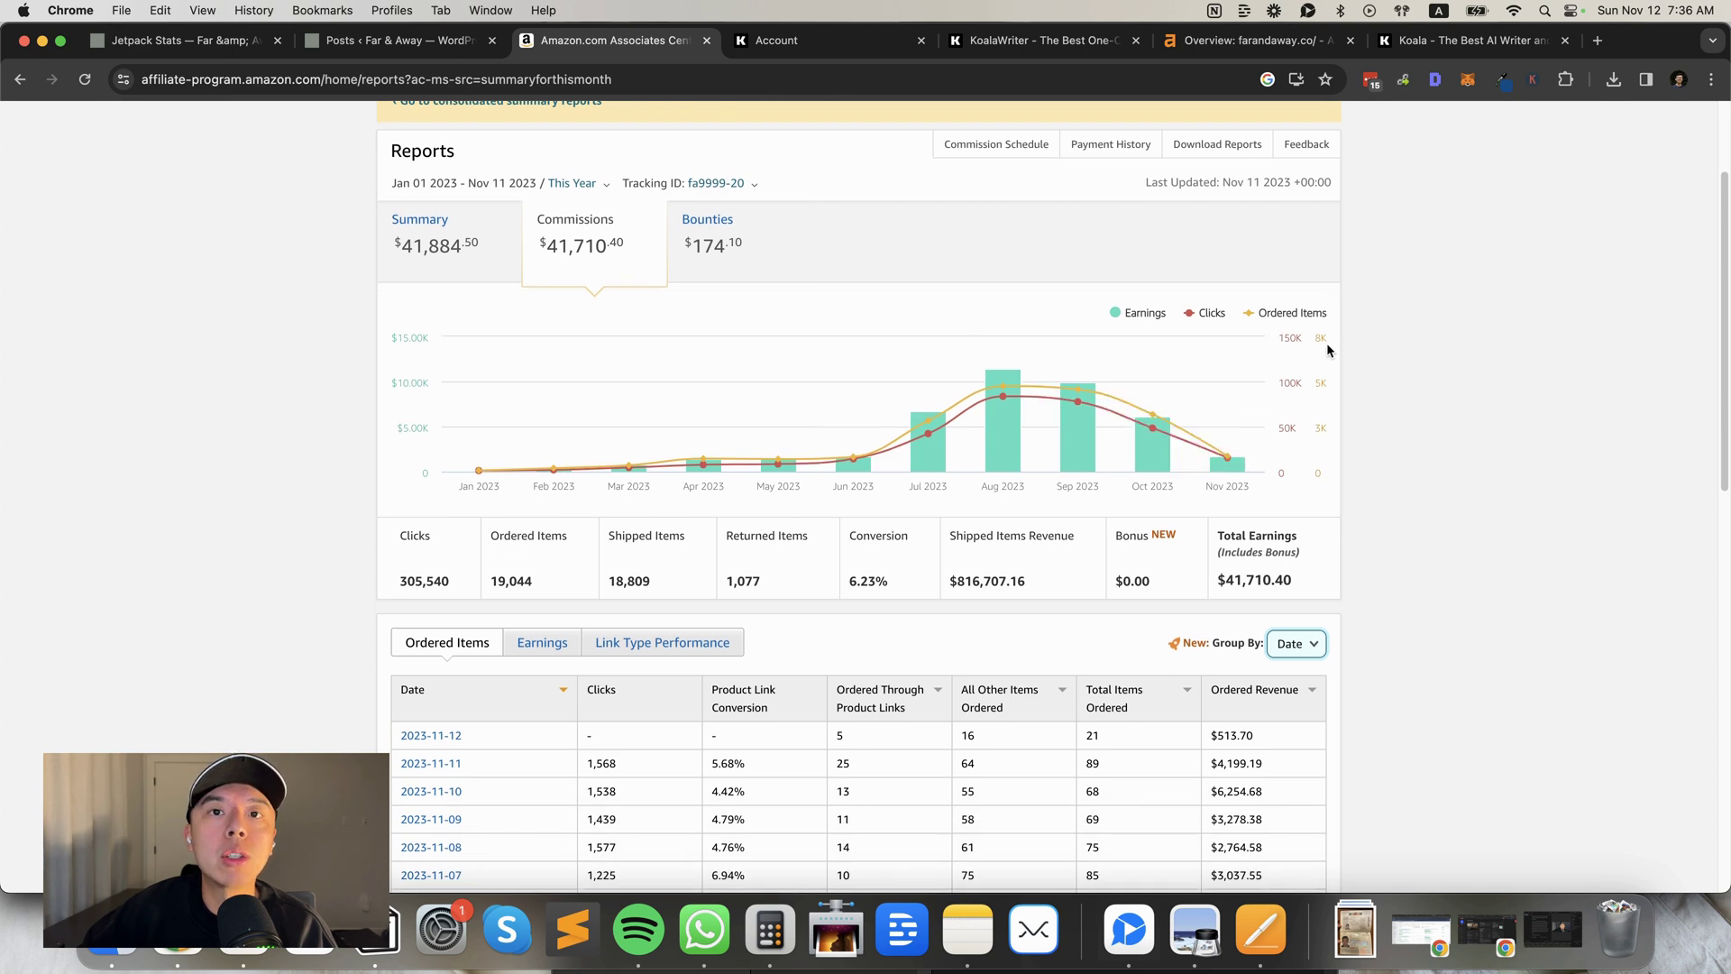
scroll(1118, 361, "down", 3)
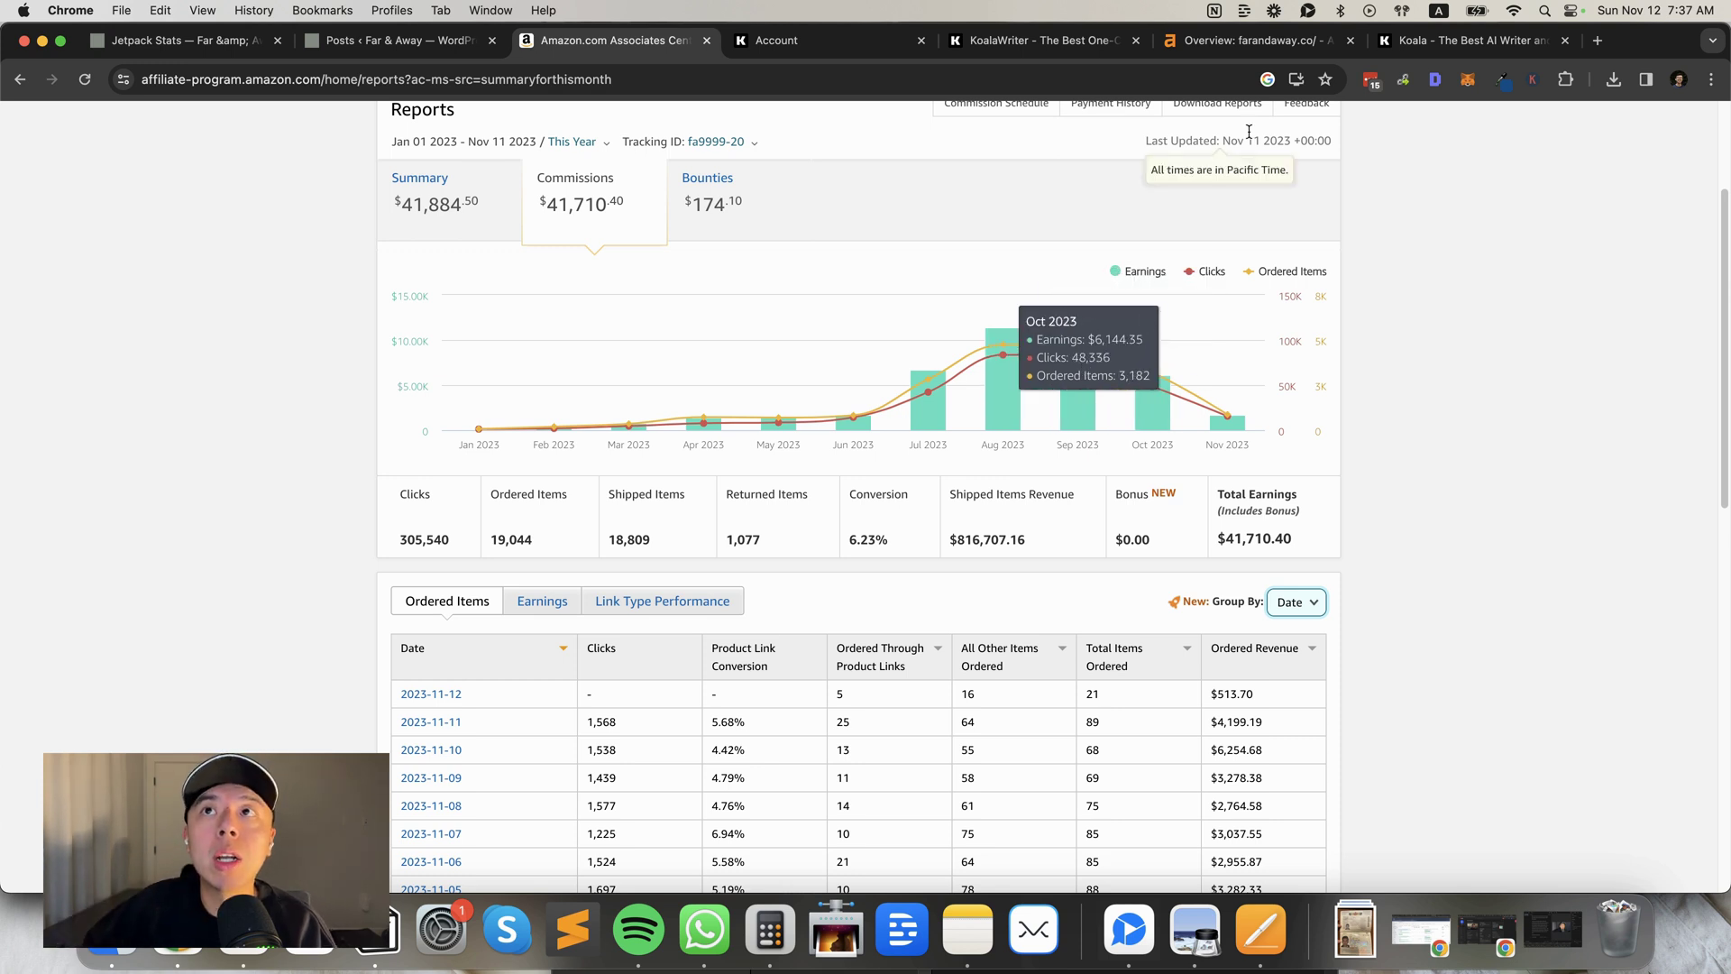
left_click(1253, 40)
scroll(667, 398, "down", 3)
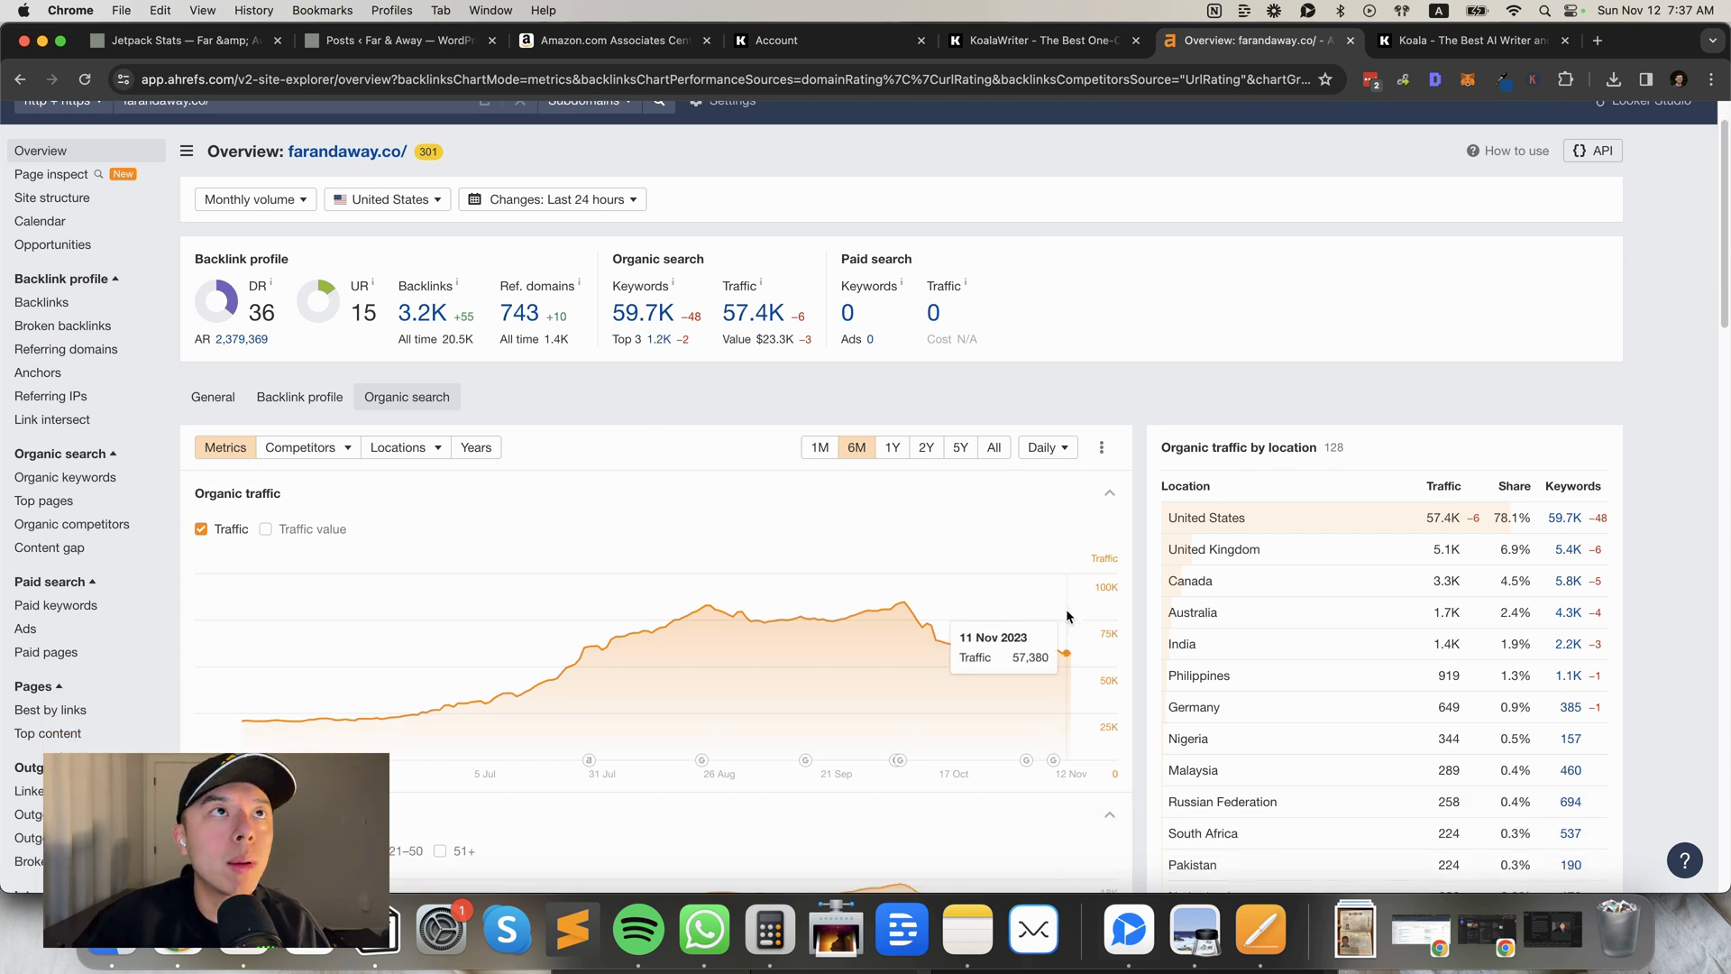
Jump back to the Amazon Associates tab with Super+3.
key("super+3")
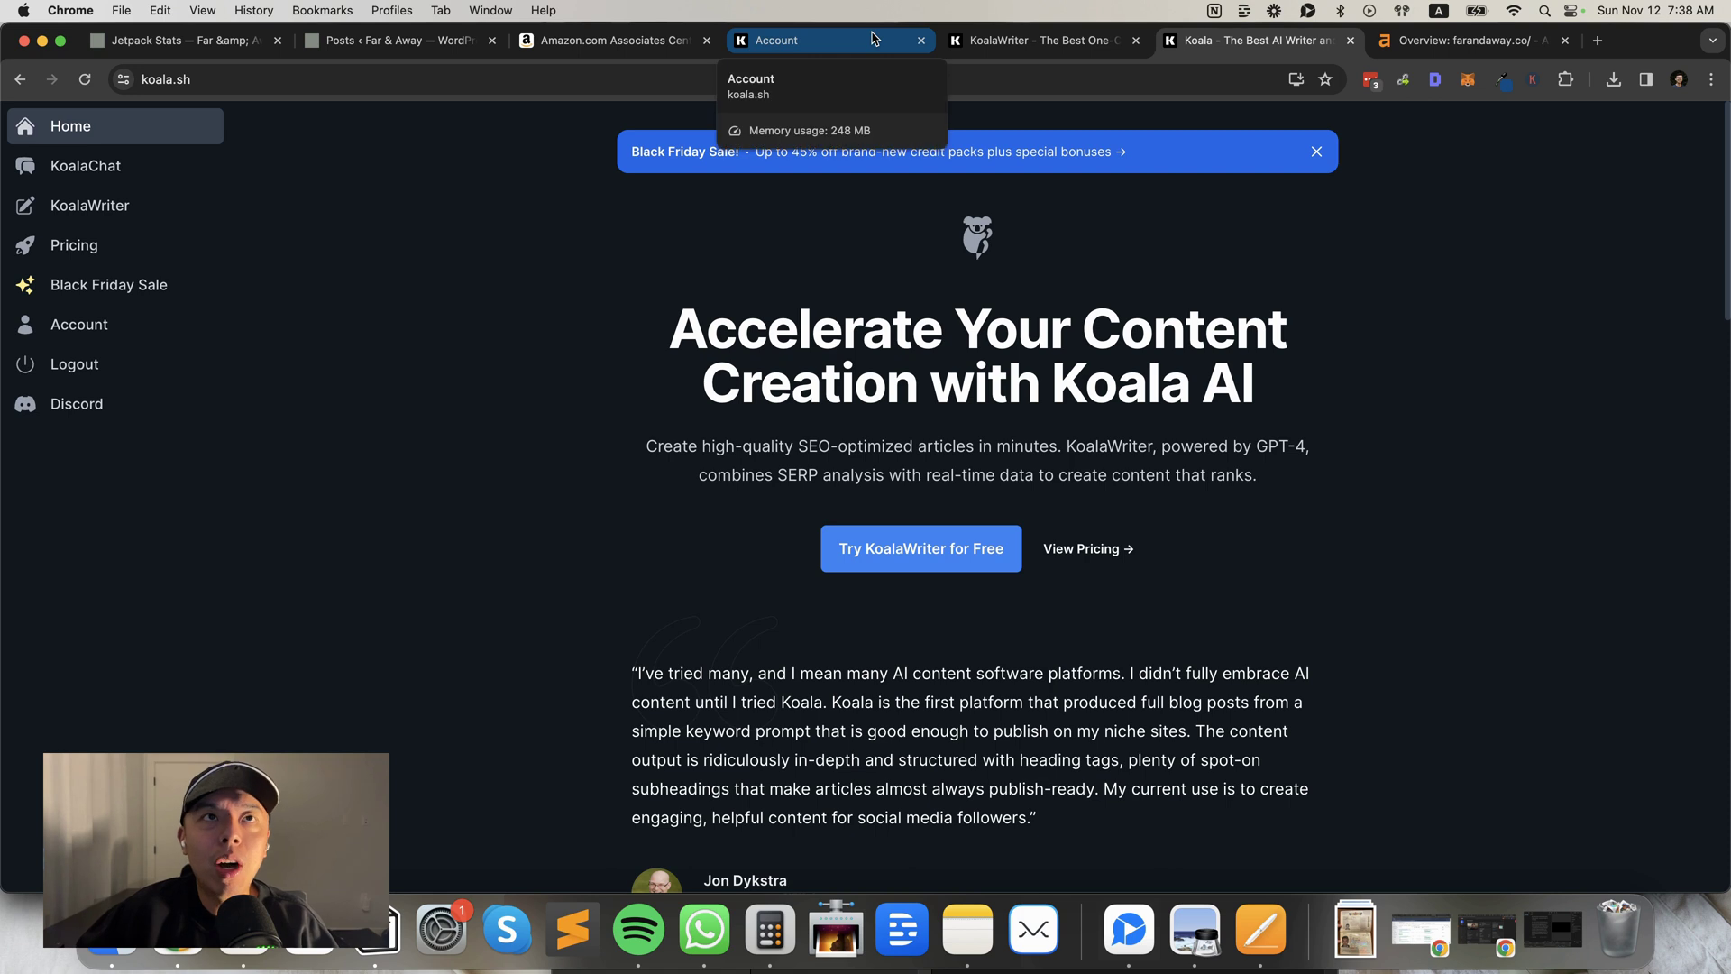
On the Koala Account tab, enter farandaway.co as the WordPress integration's Site Domain.
left_click(872, 38)
left_click(814, 435)
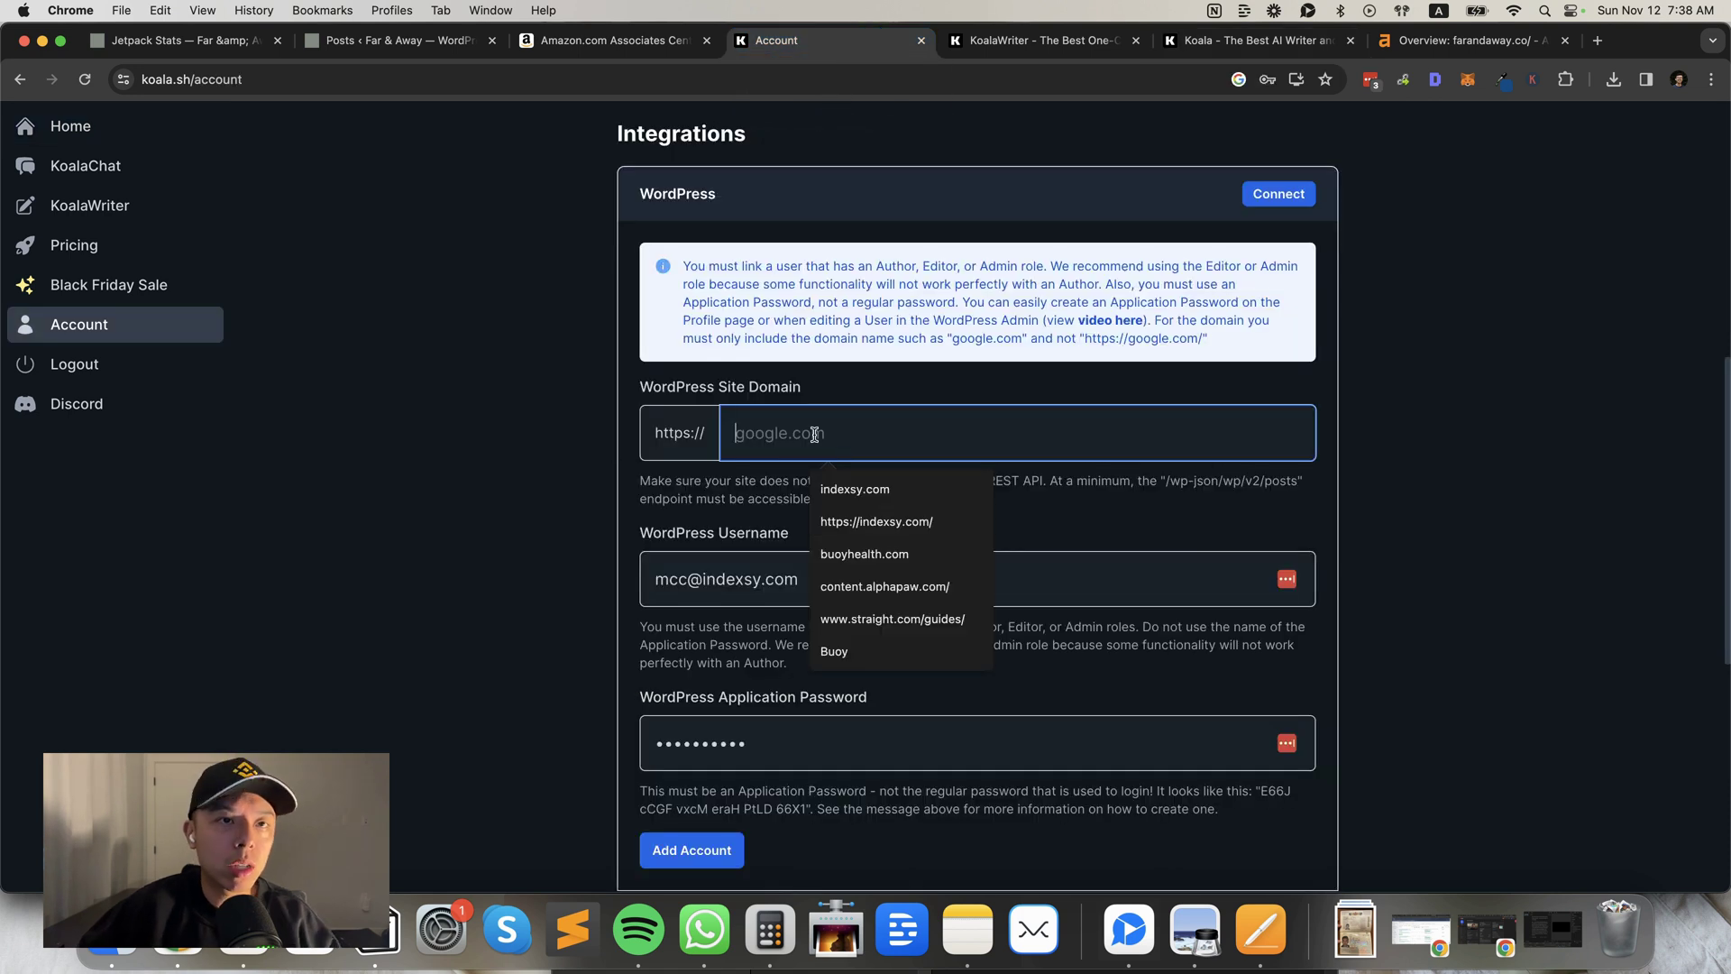
scroll(612, 528, "up", 5)
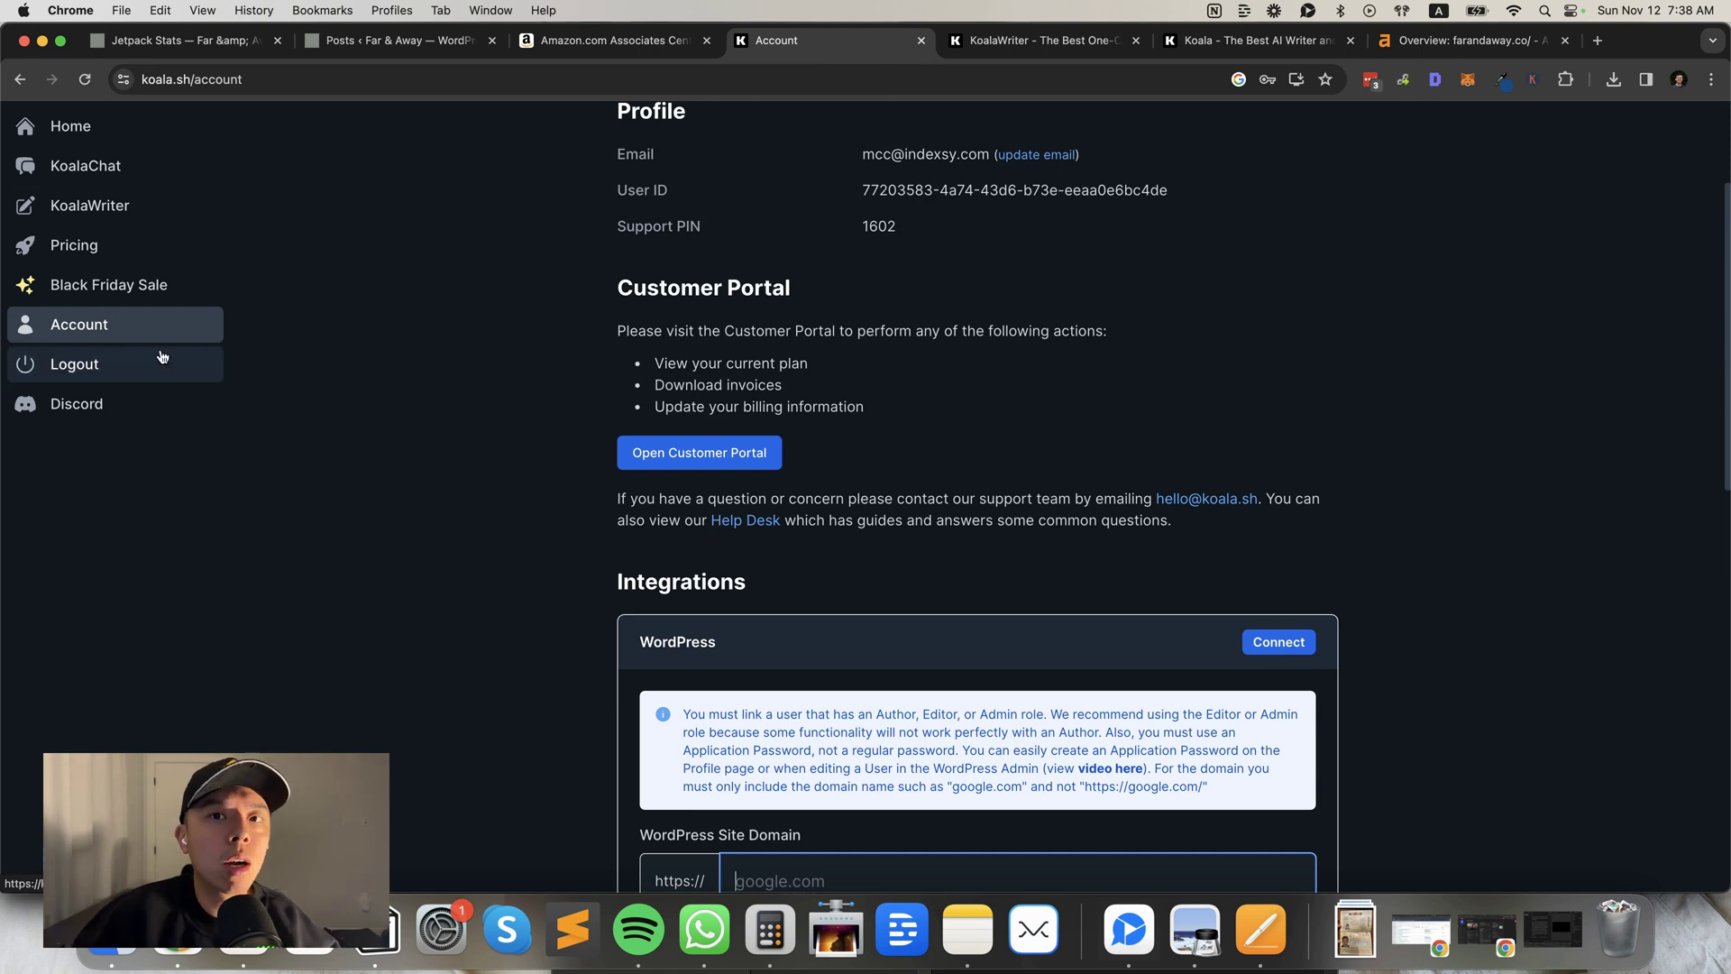
scroll(690, 438, "down", 4)
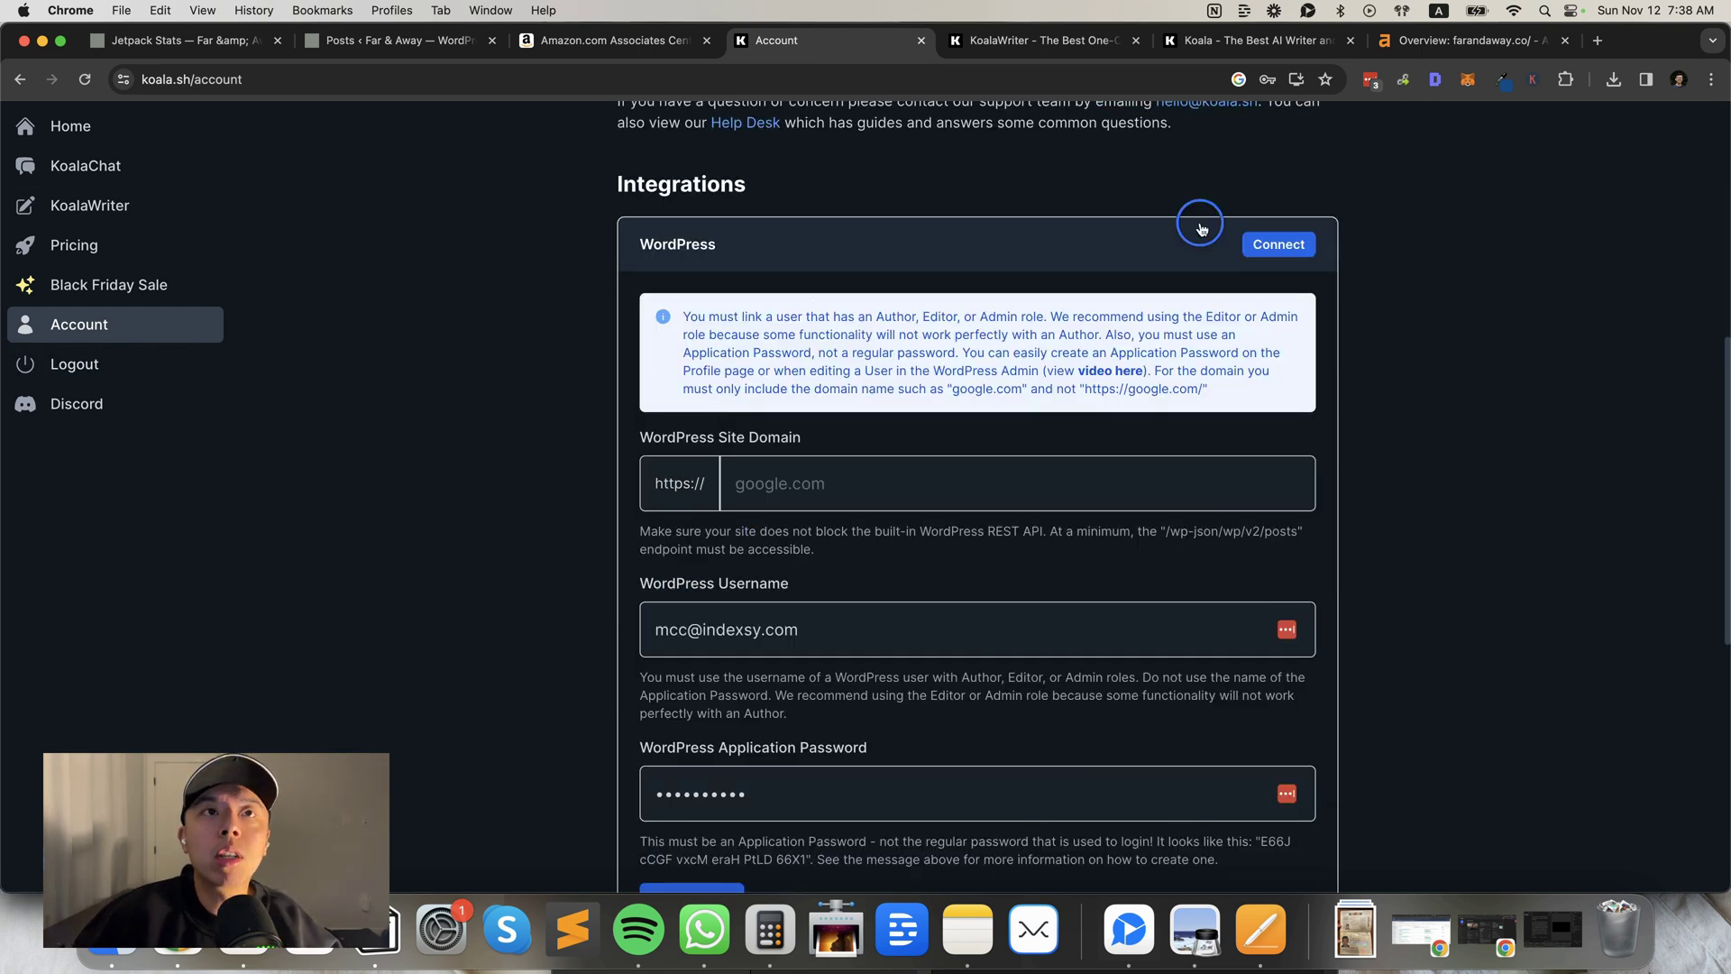
left_click(1125, 257)
left_click(983, 305)
scroll(785, 368, "down", 2)
left_click(785, 368)
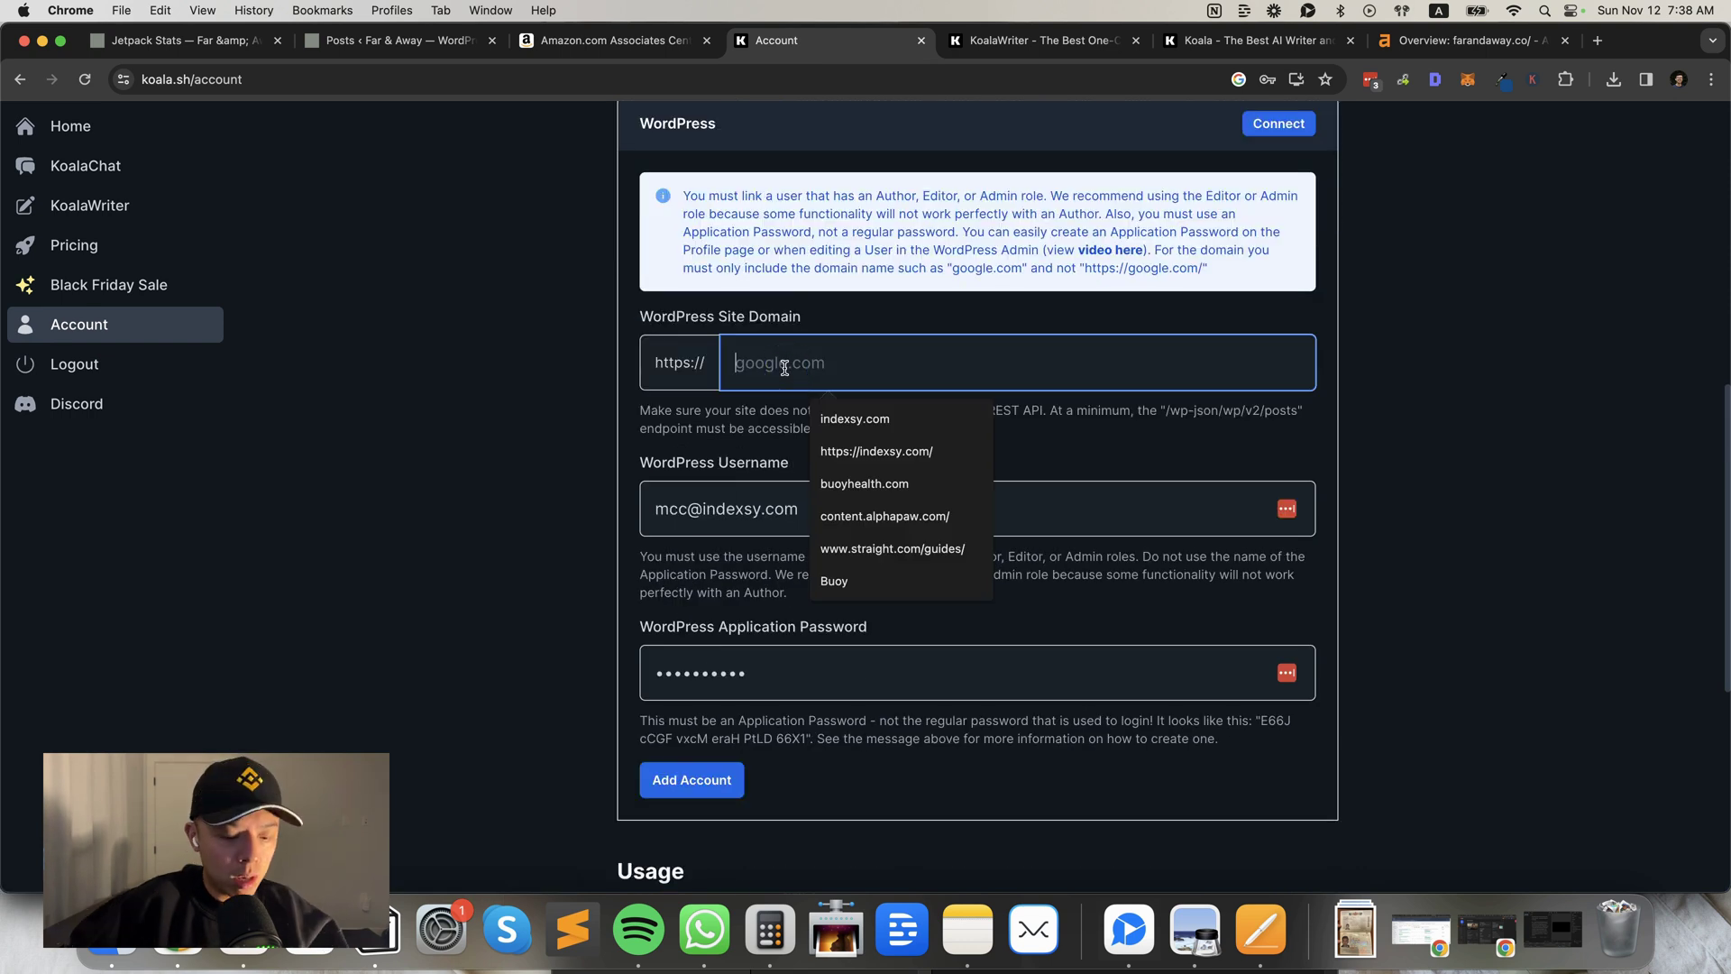
type("farandaway.co")
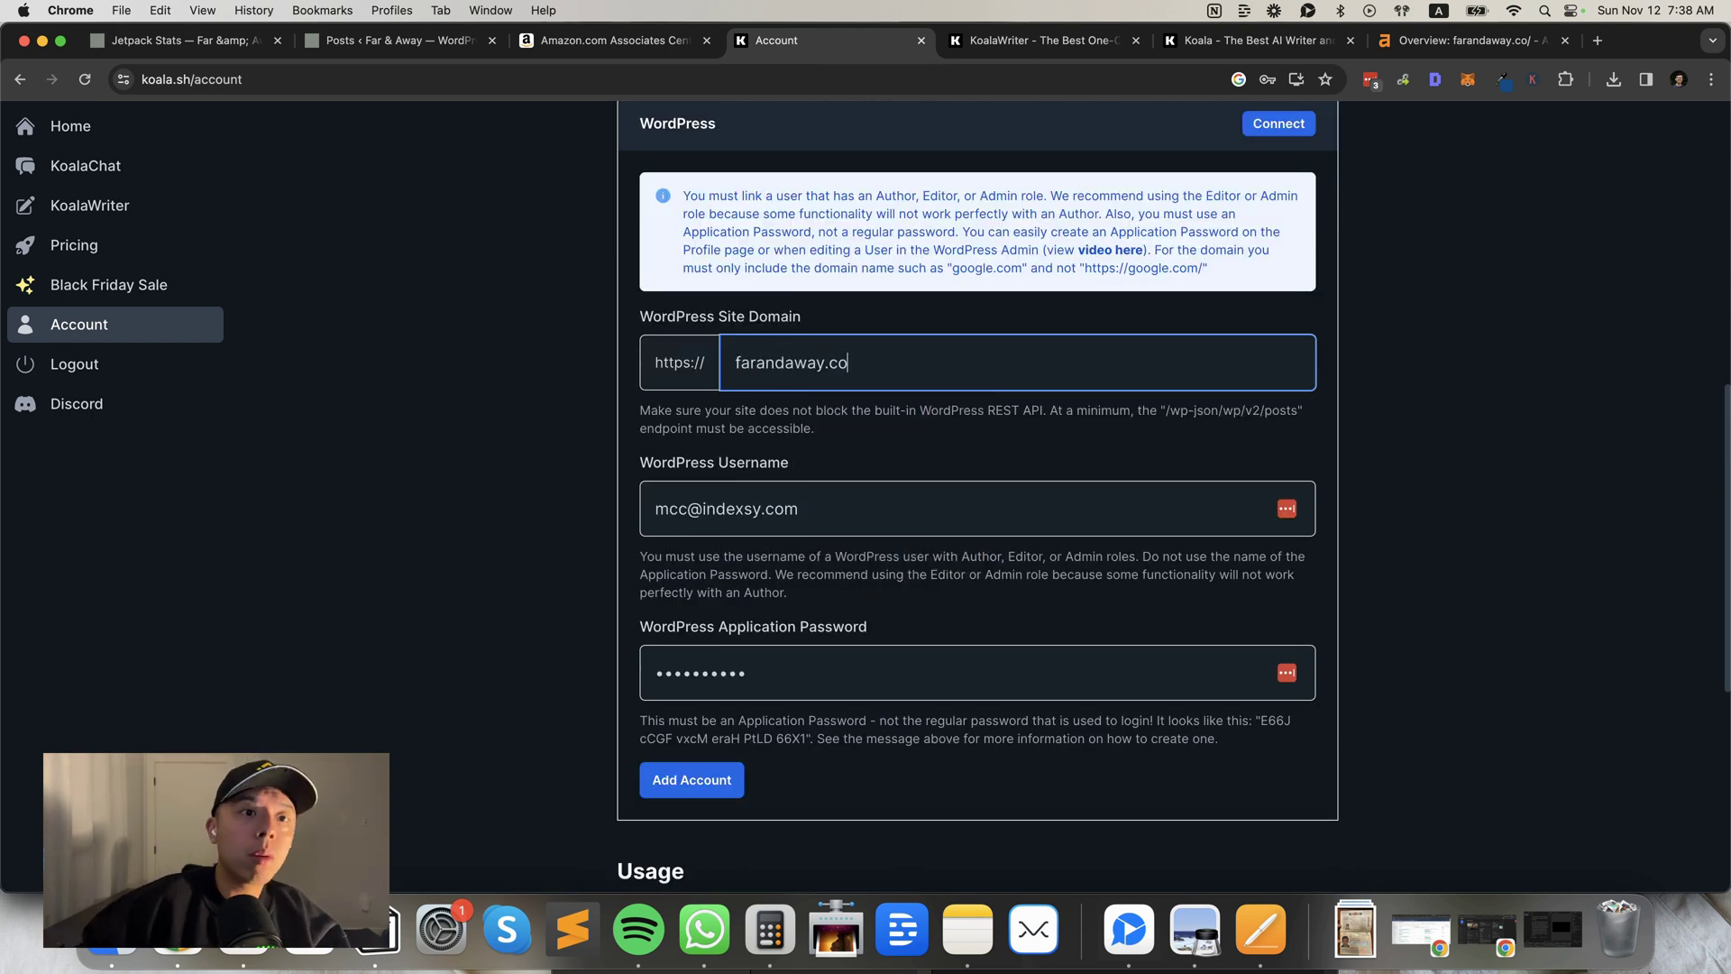
scroll(977, 487, "down", 2)
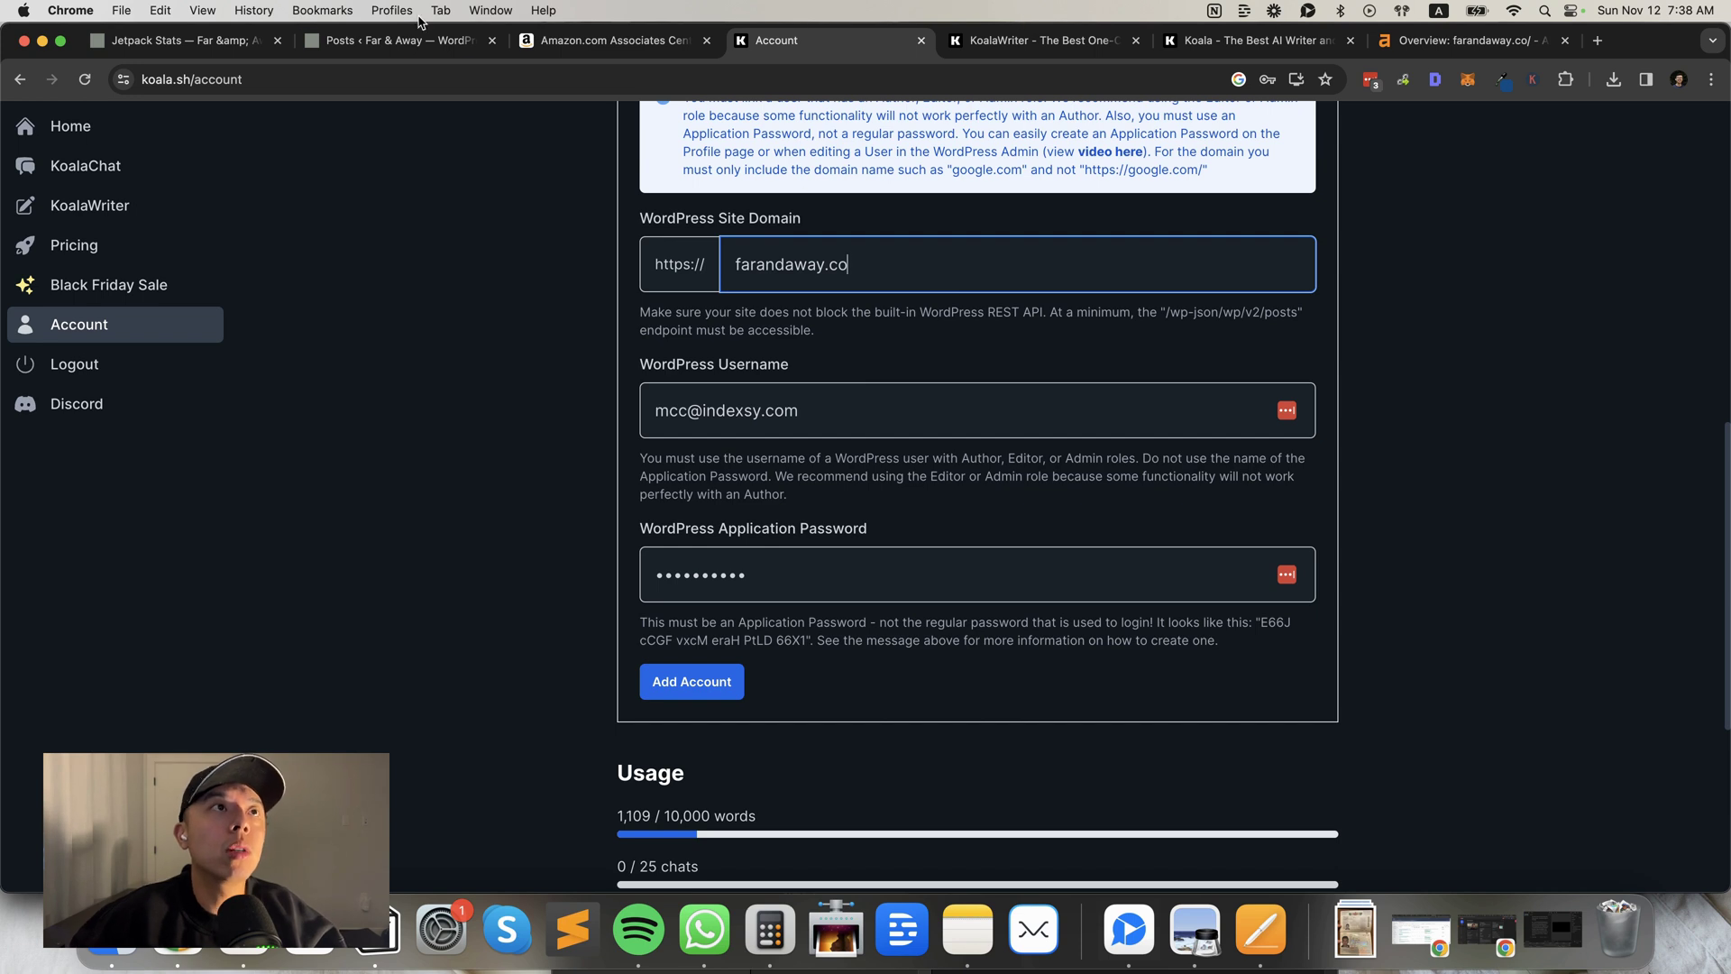
Copy the saved WordPress username from the password manager into the WordPress Username field.
left_click(392, 37)
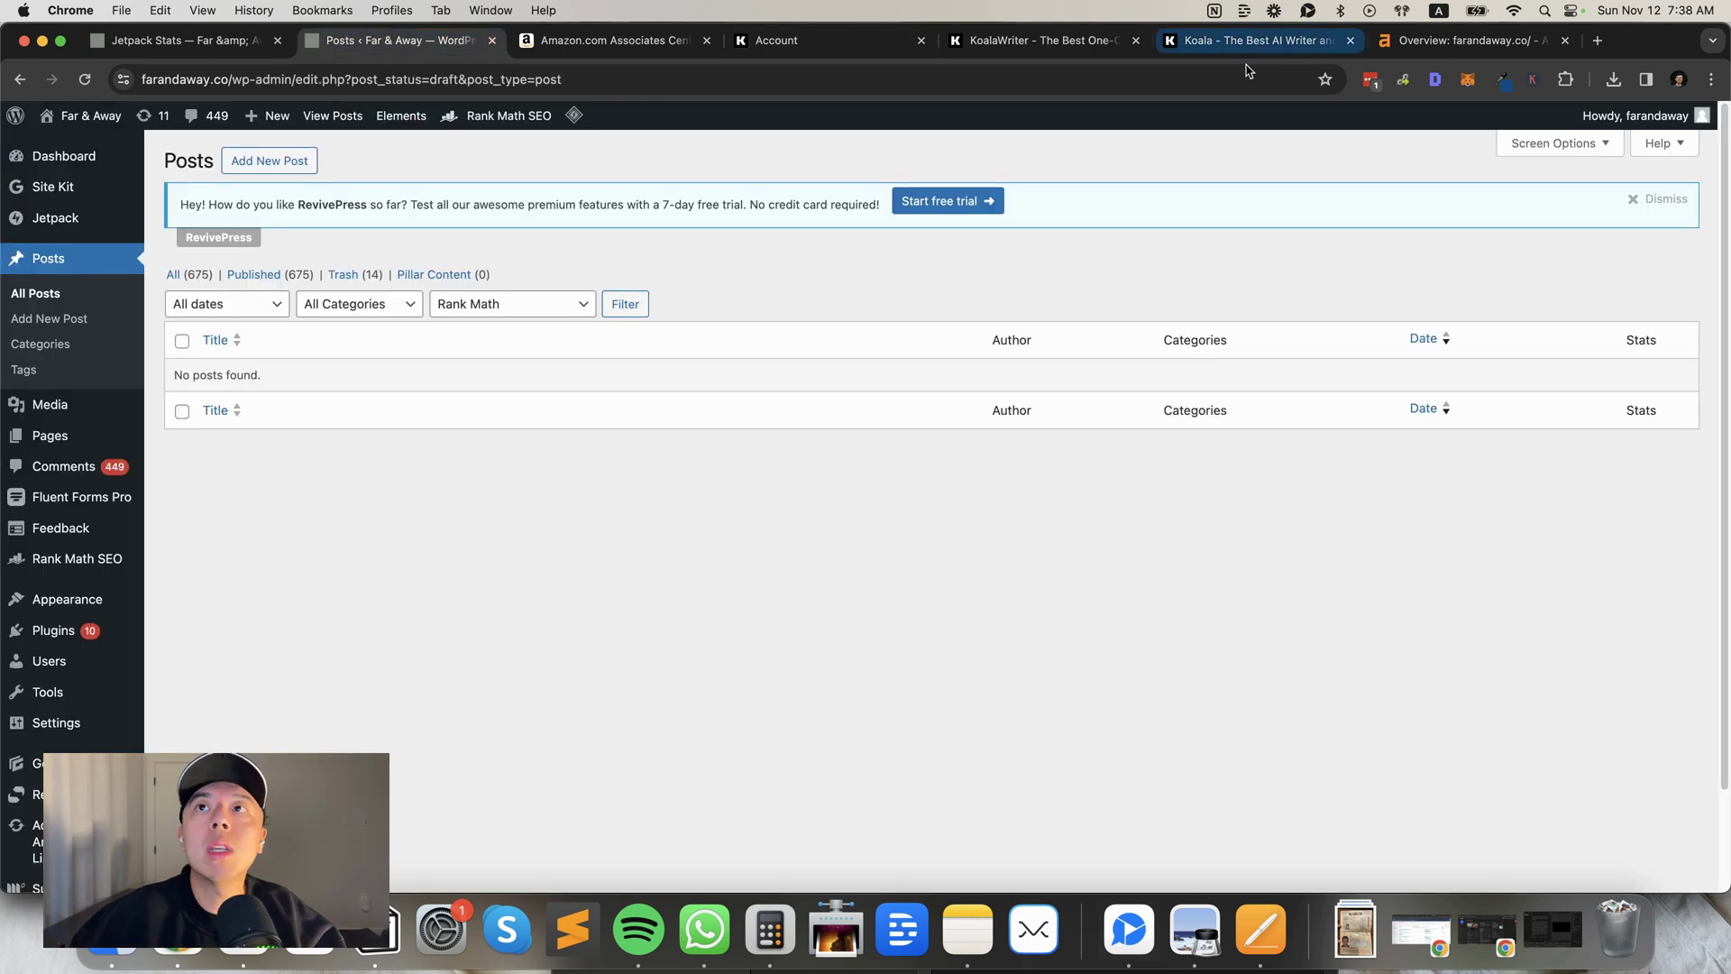
left_click(1374, 79)
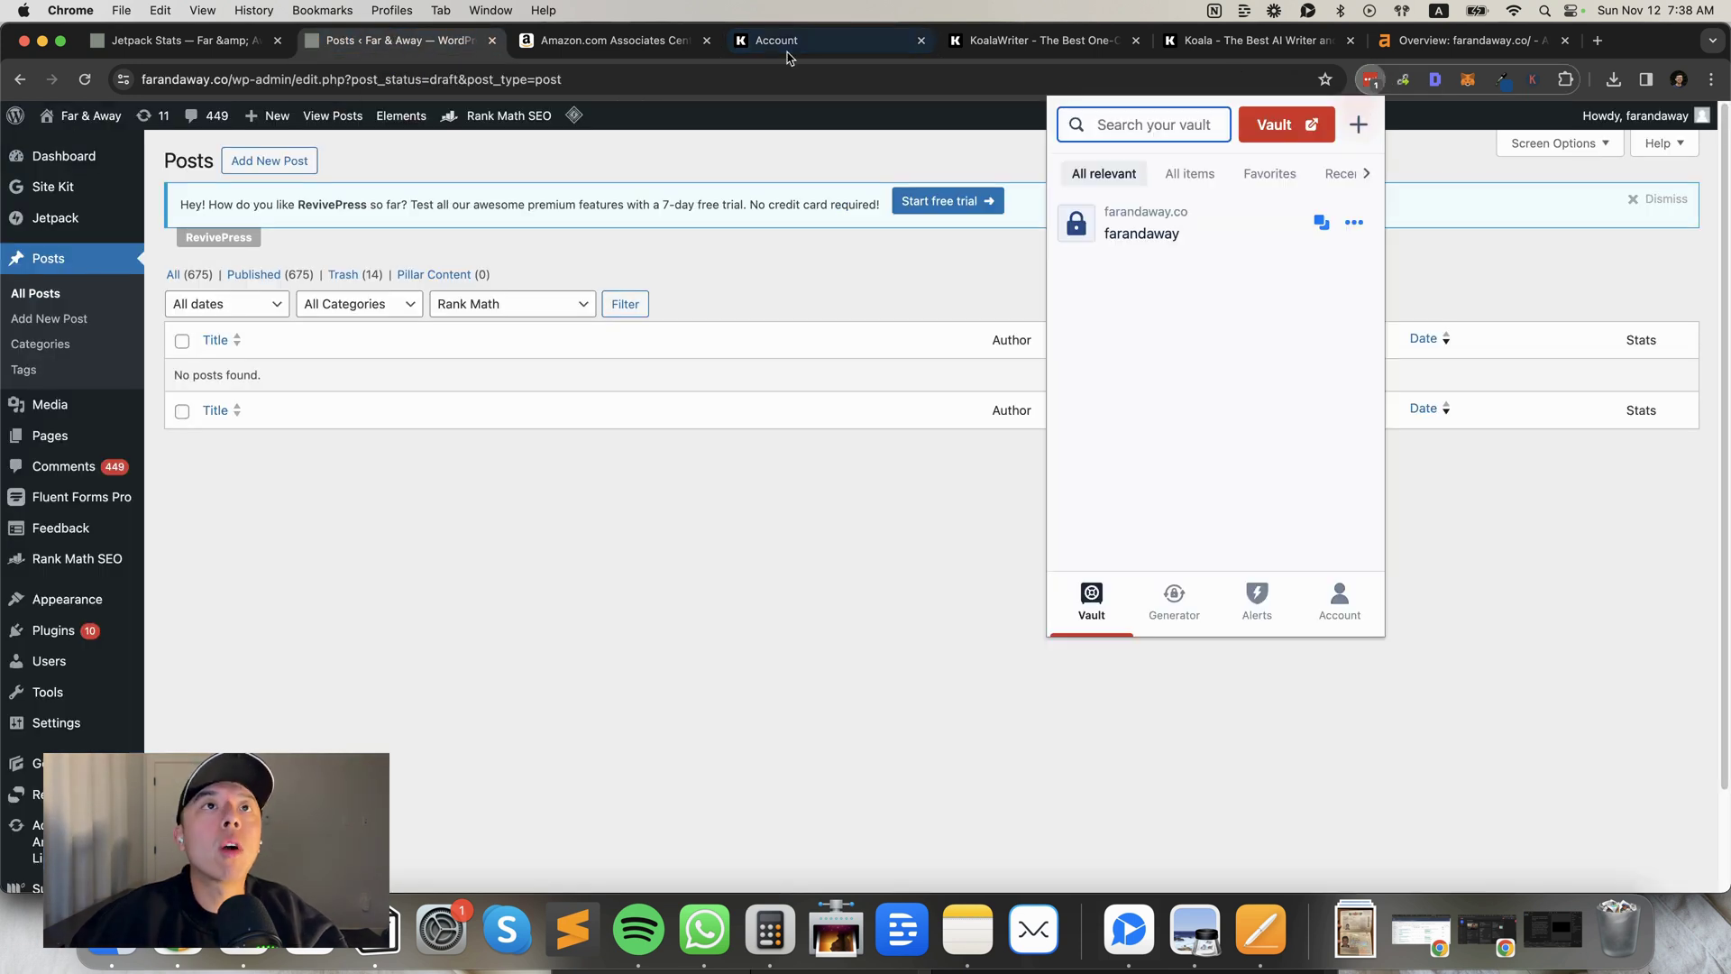
left_click(1319, 220)
left_click(1209, 263)
left_click(1036, 40)
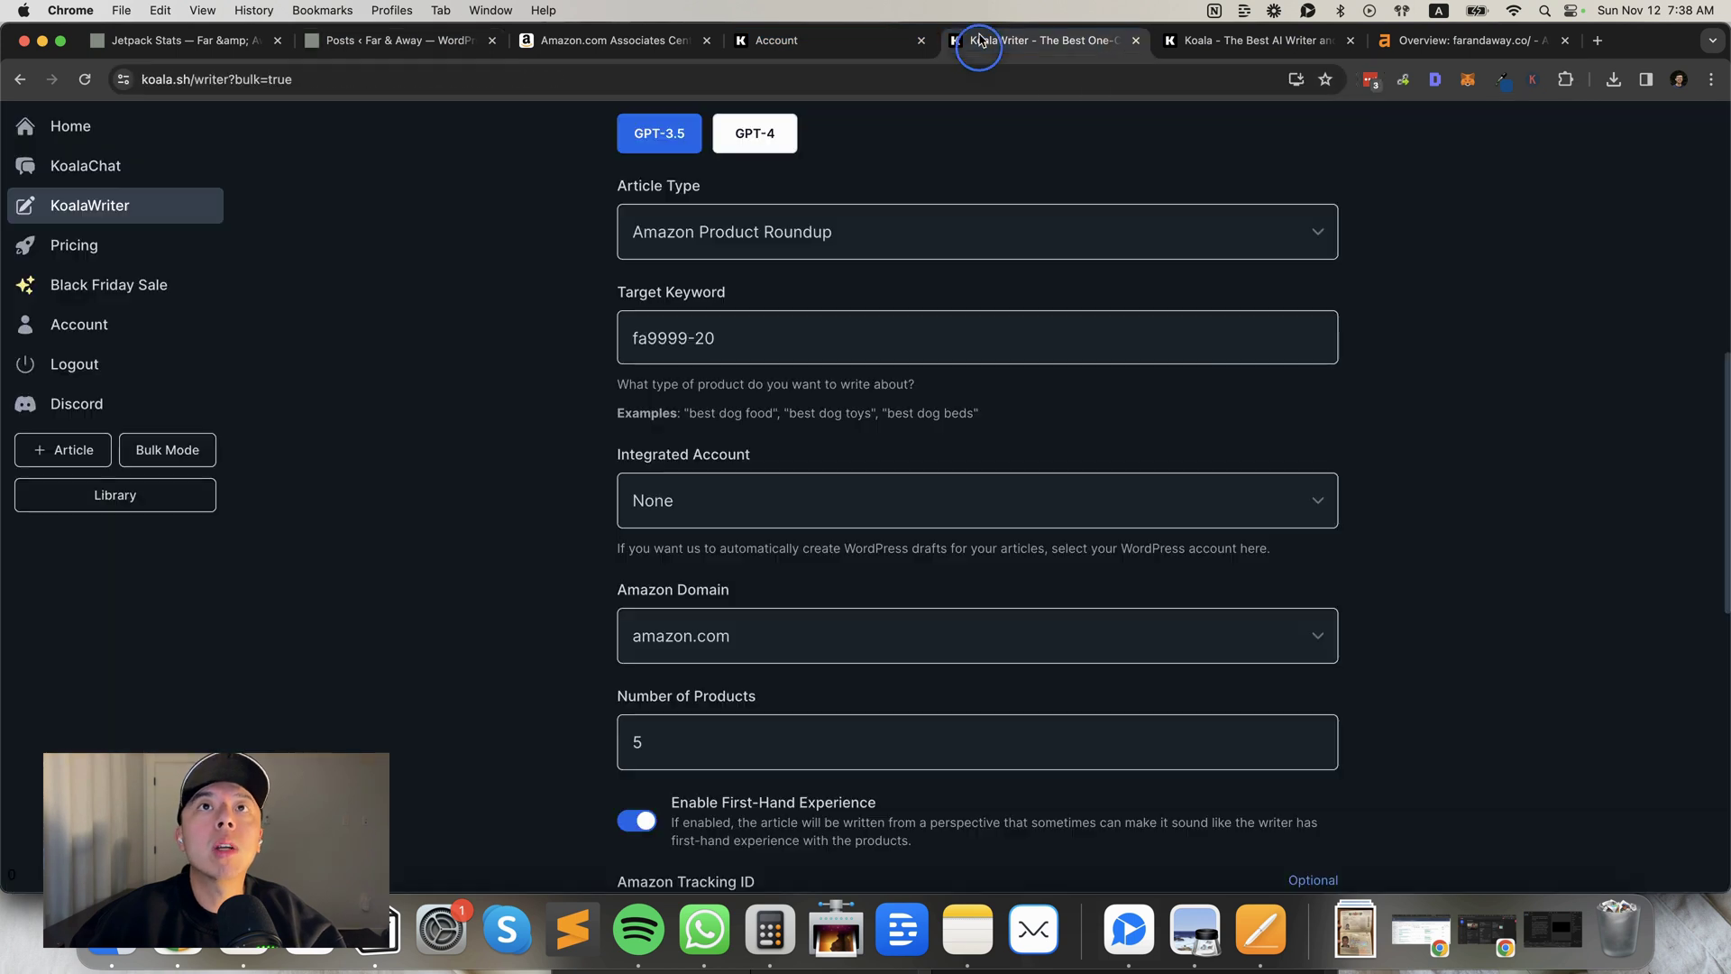
left_click(850, 43)
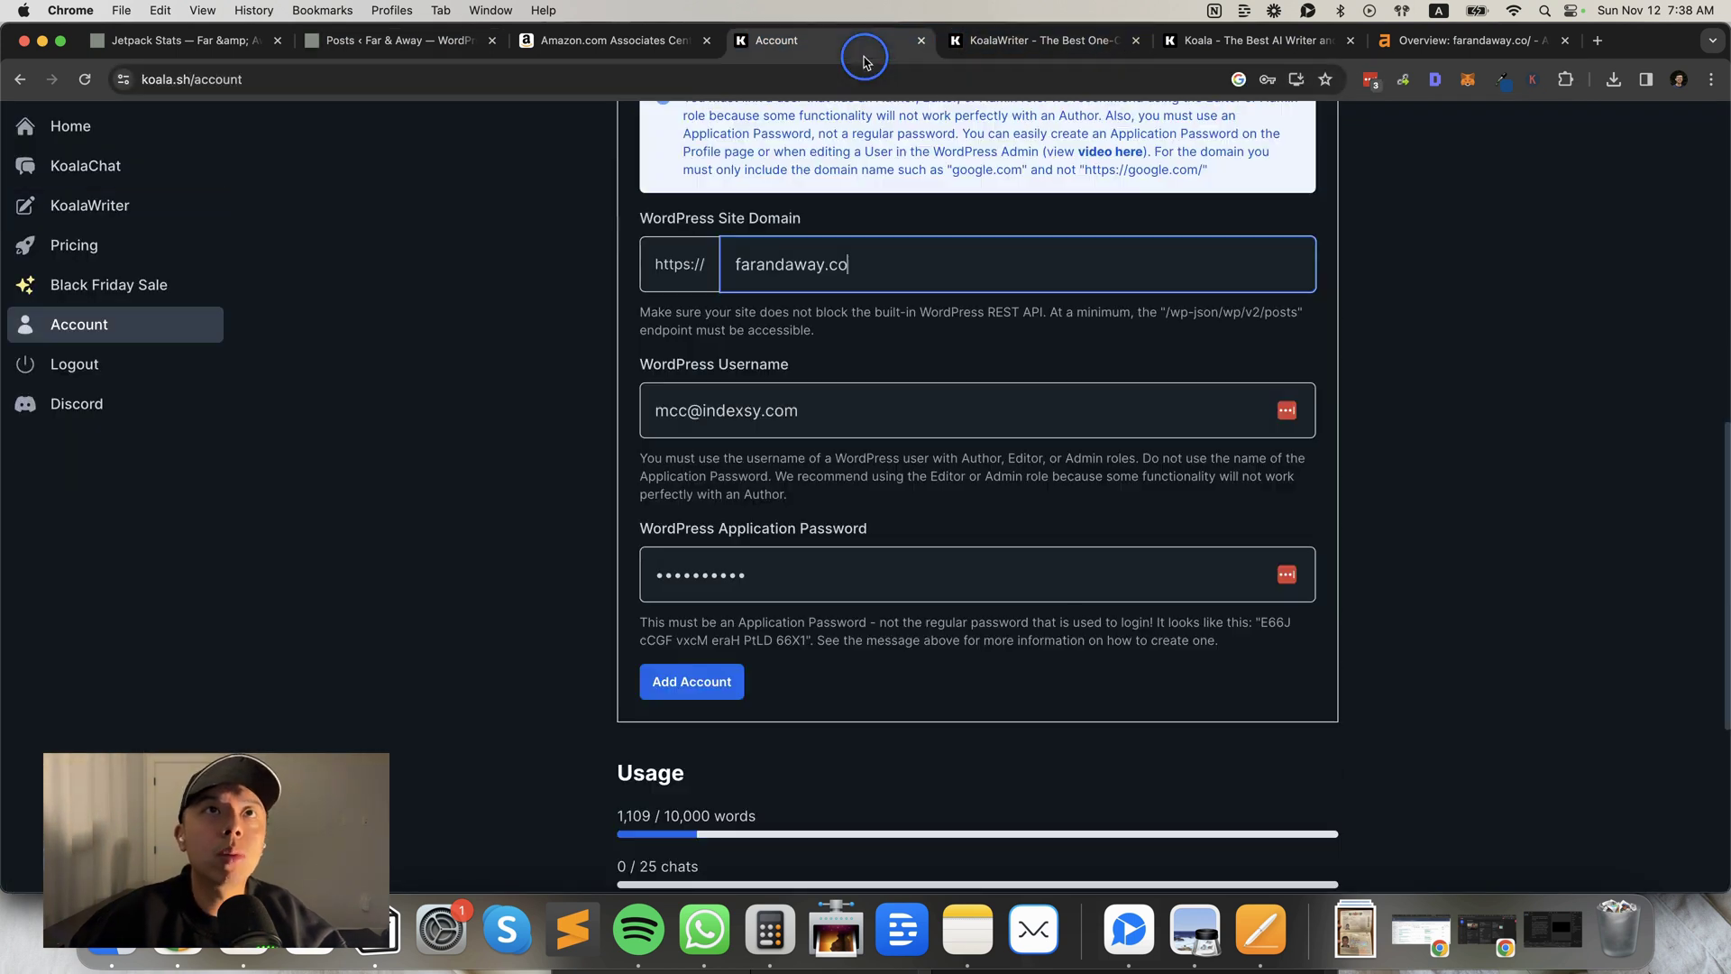
scroll(739, 397, "down", 3)
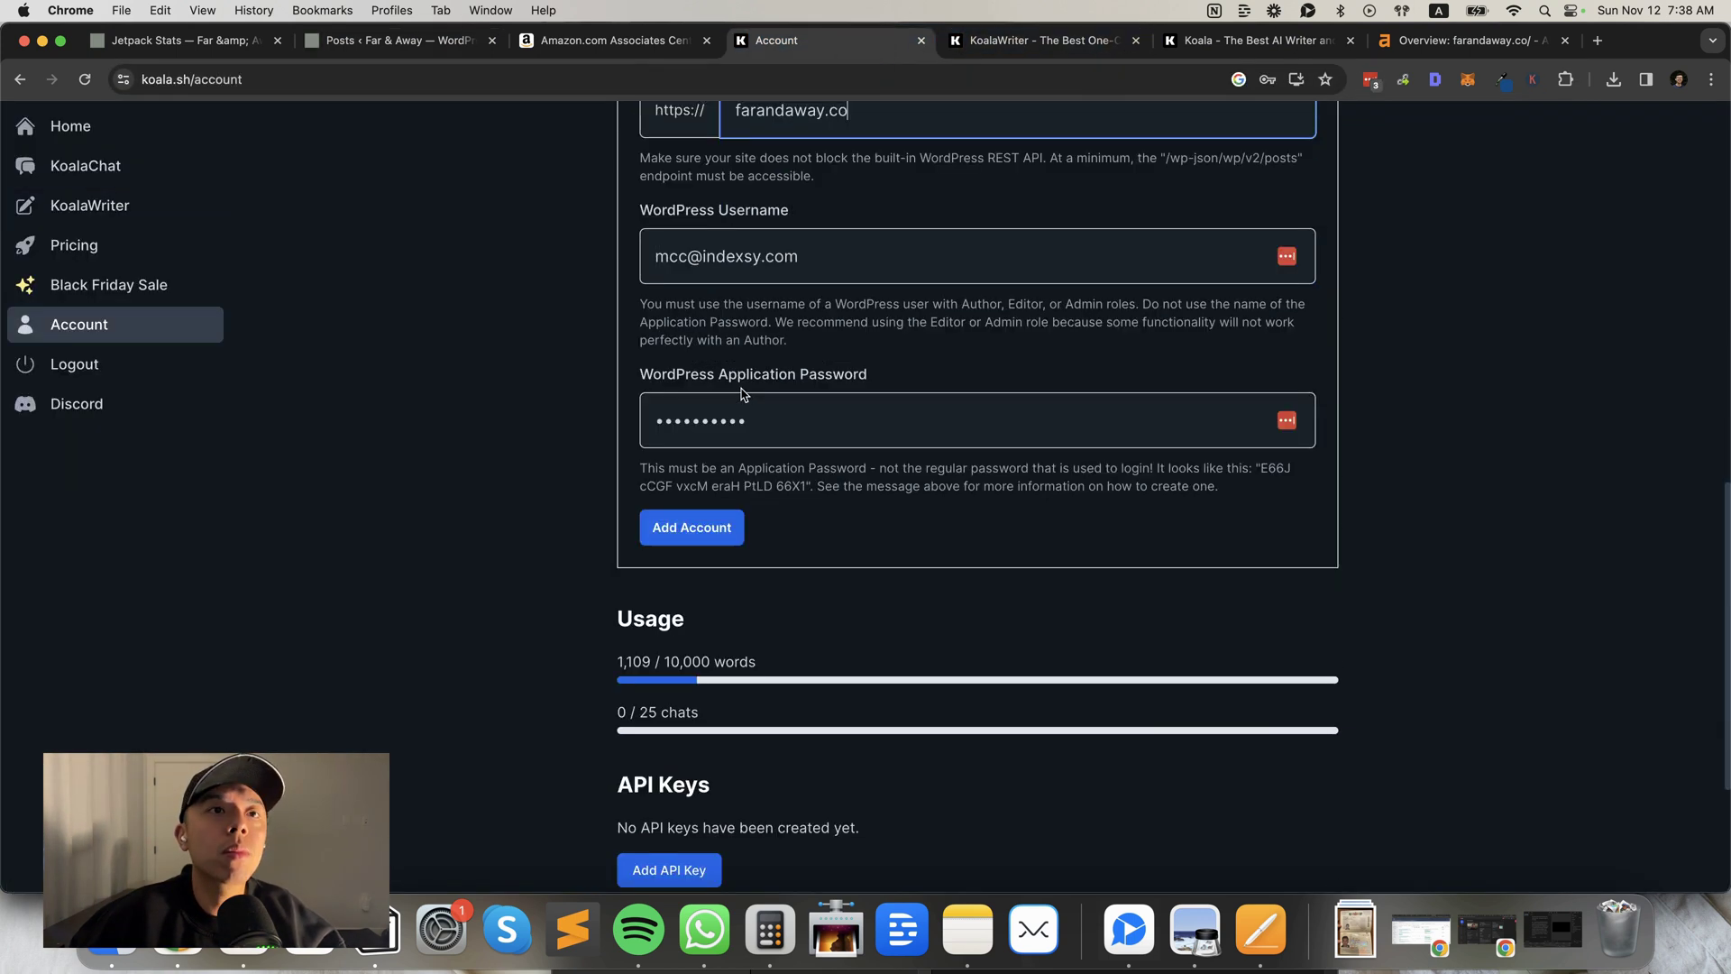
triple_click(847, 270)
key("super+v")
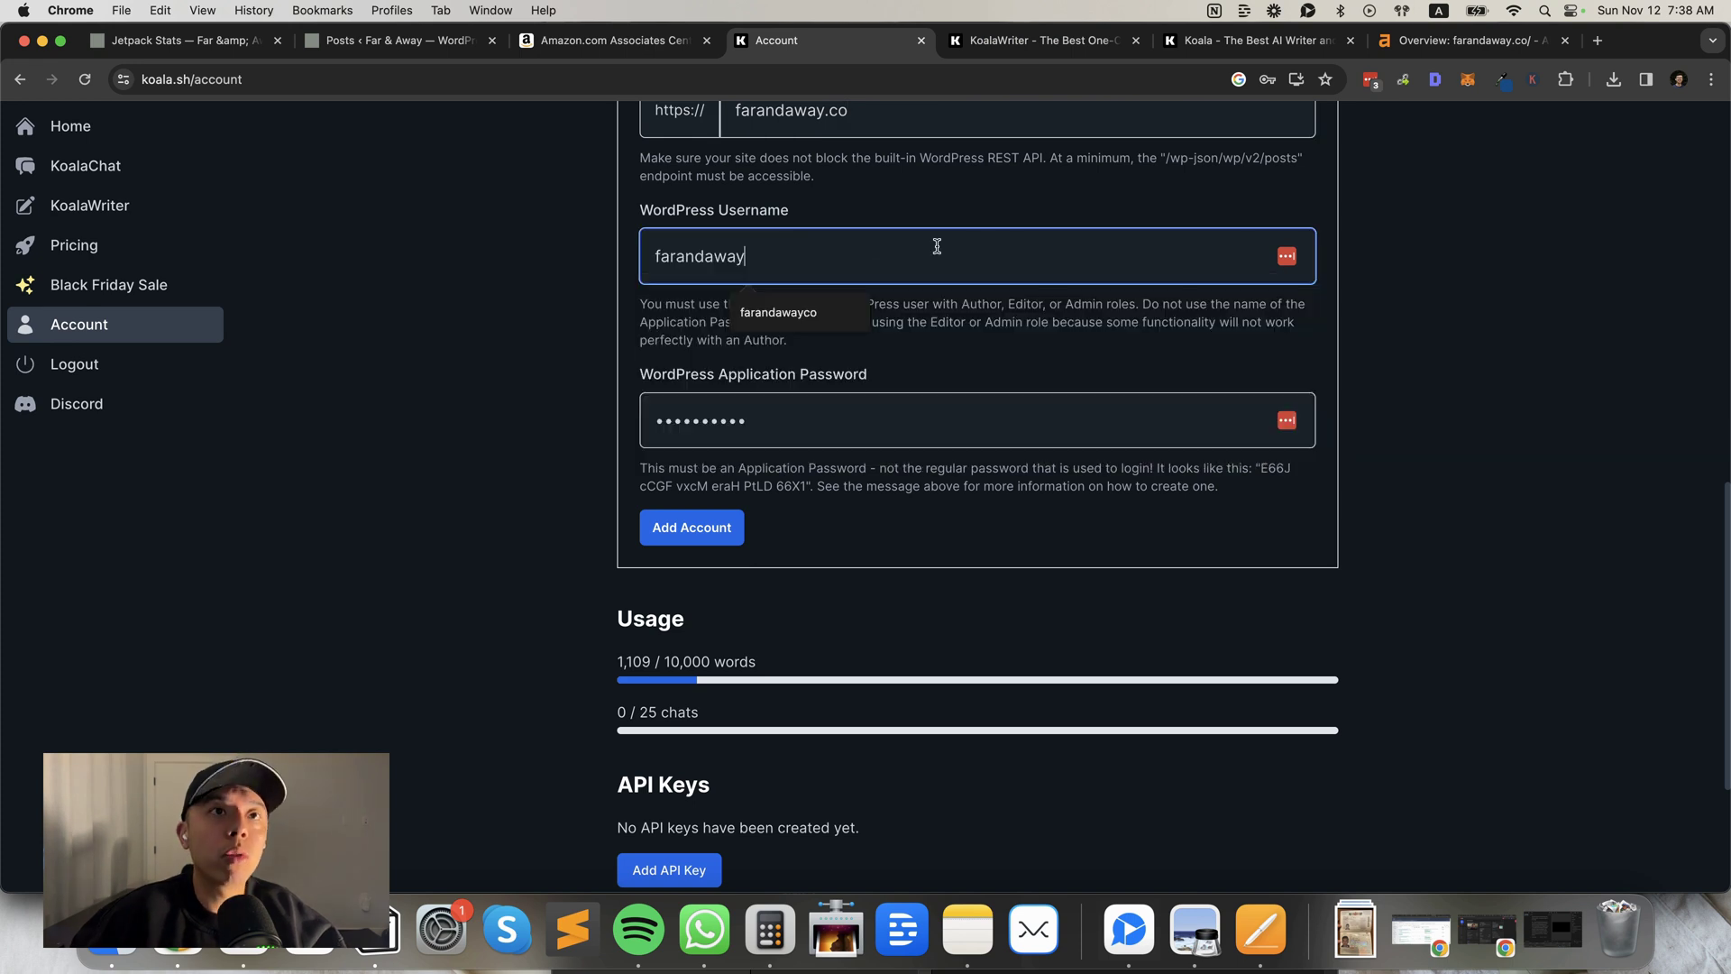
scroll(661, 243, "down", 1)
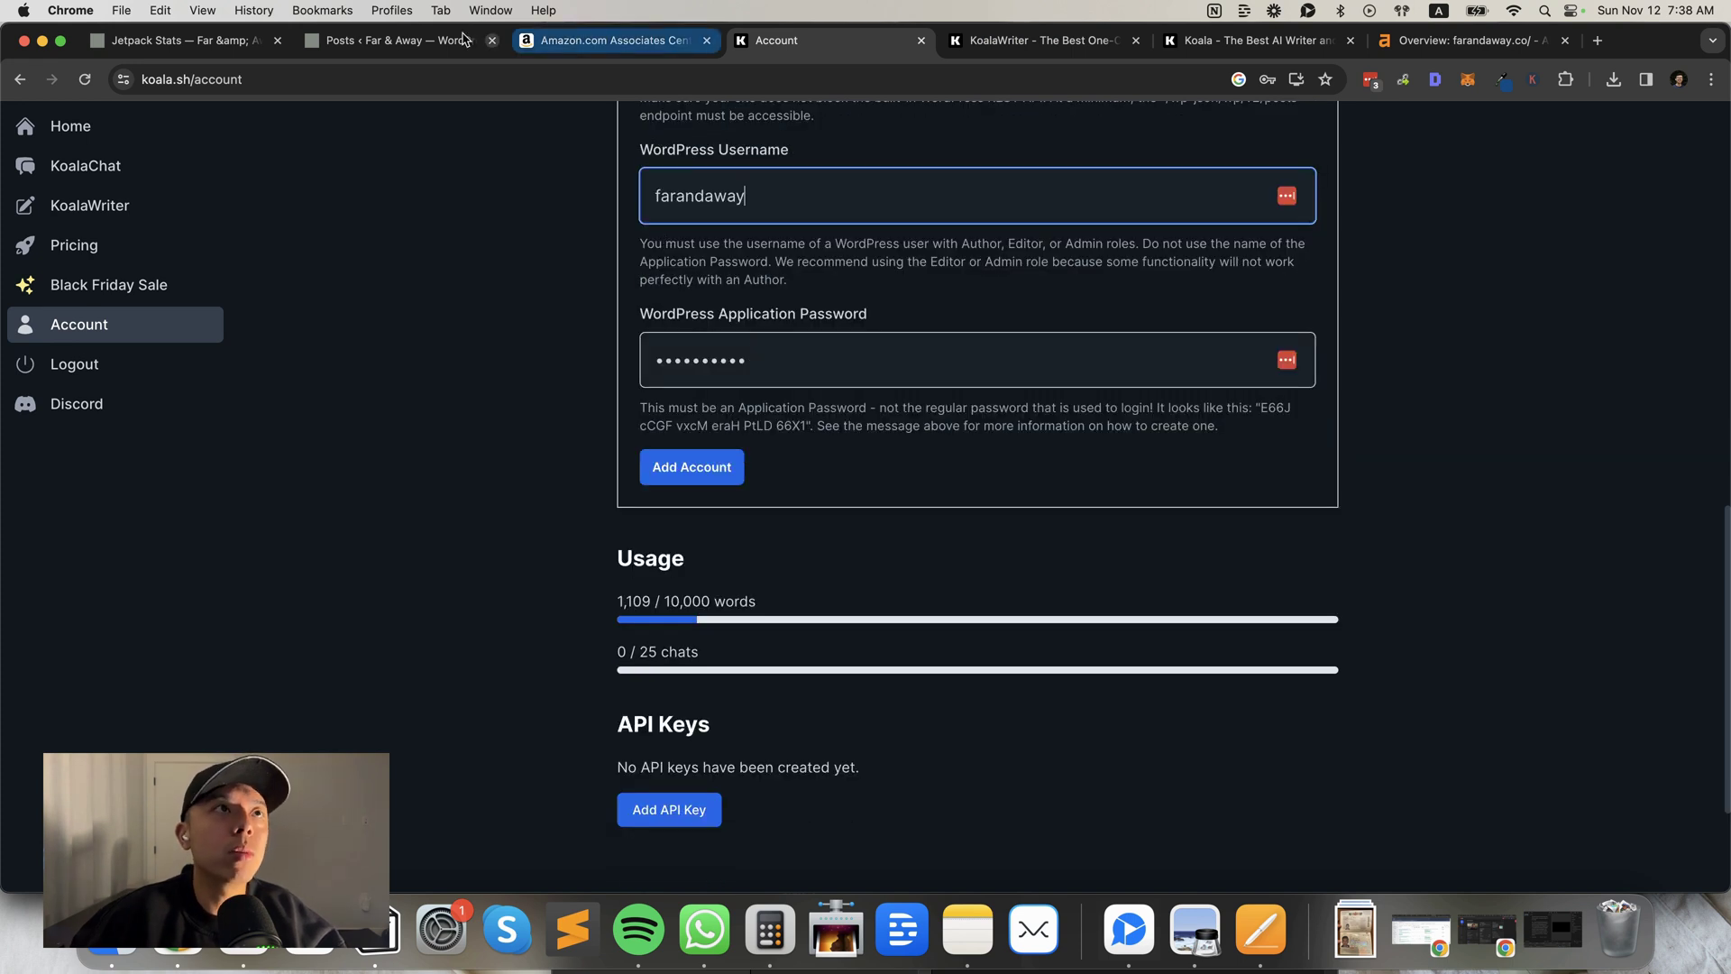
left_click(397, 41)
Create an application password named 'bulkposts' on the admin's profile and select the generated value.
mouse_move(66, 646)
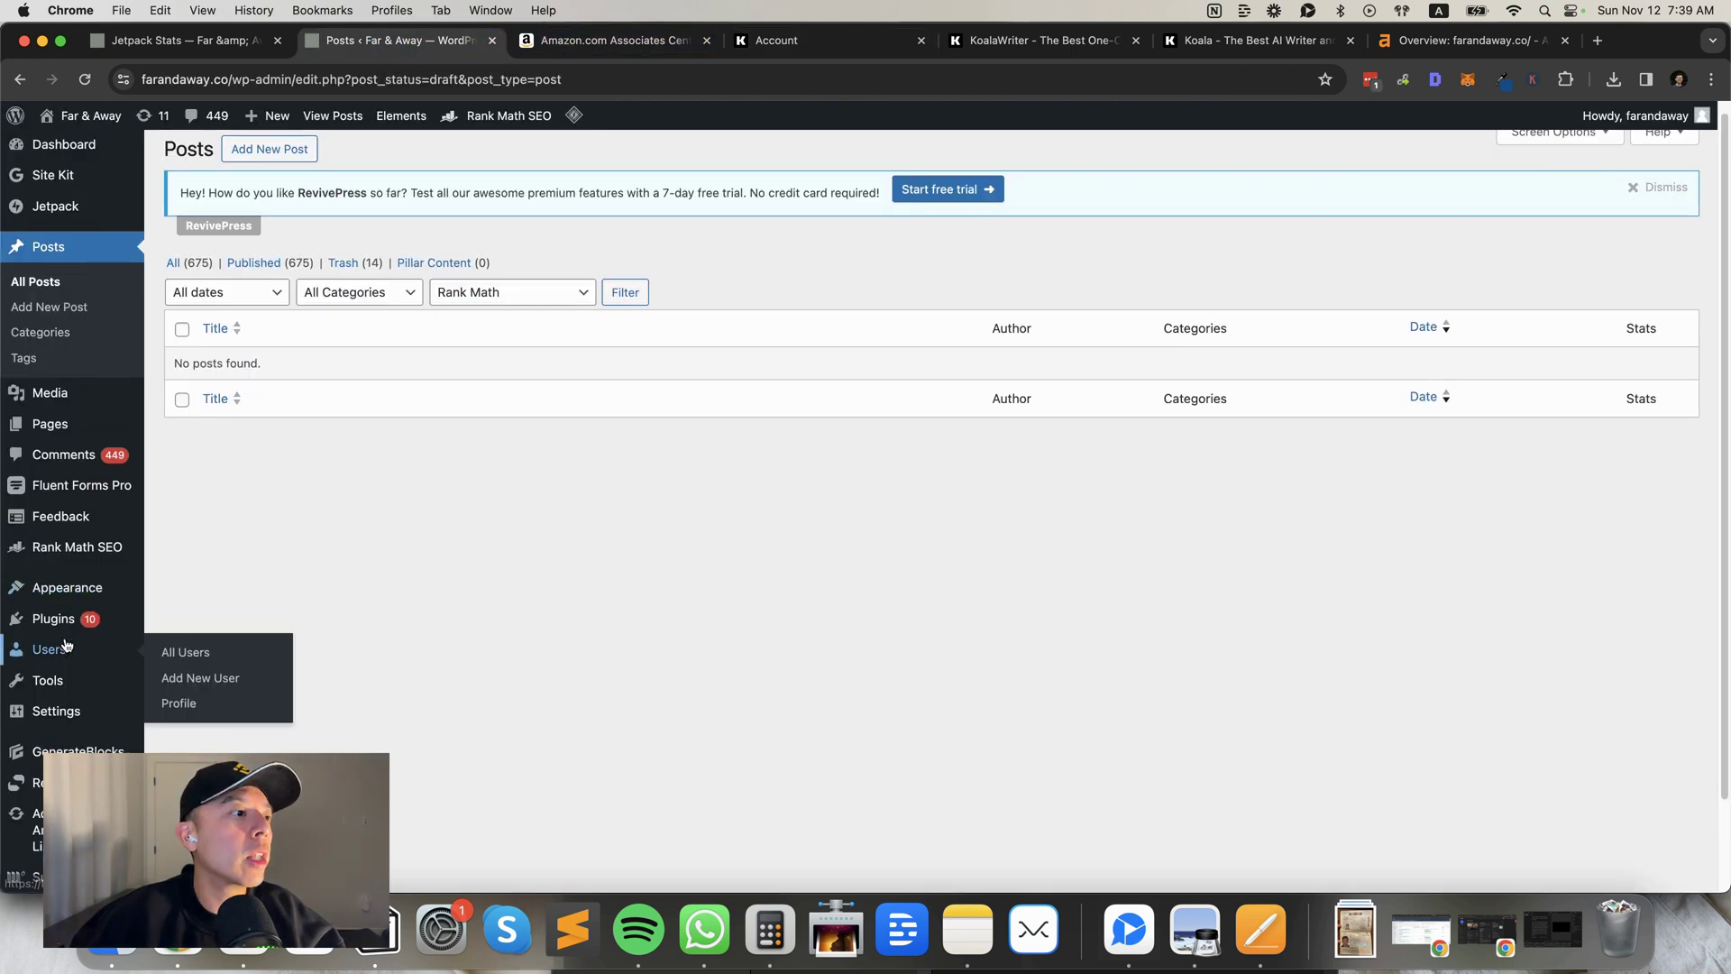
left_click(195, 661)
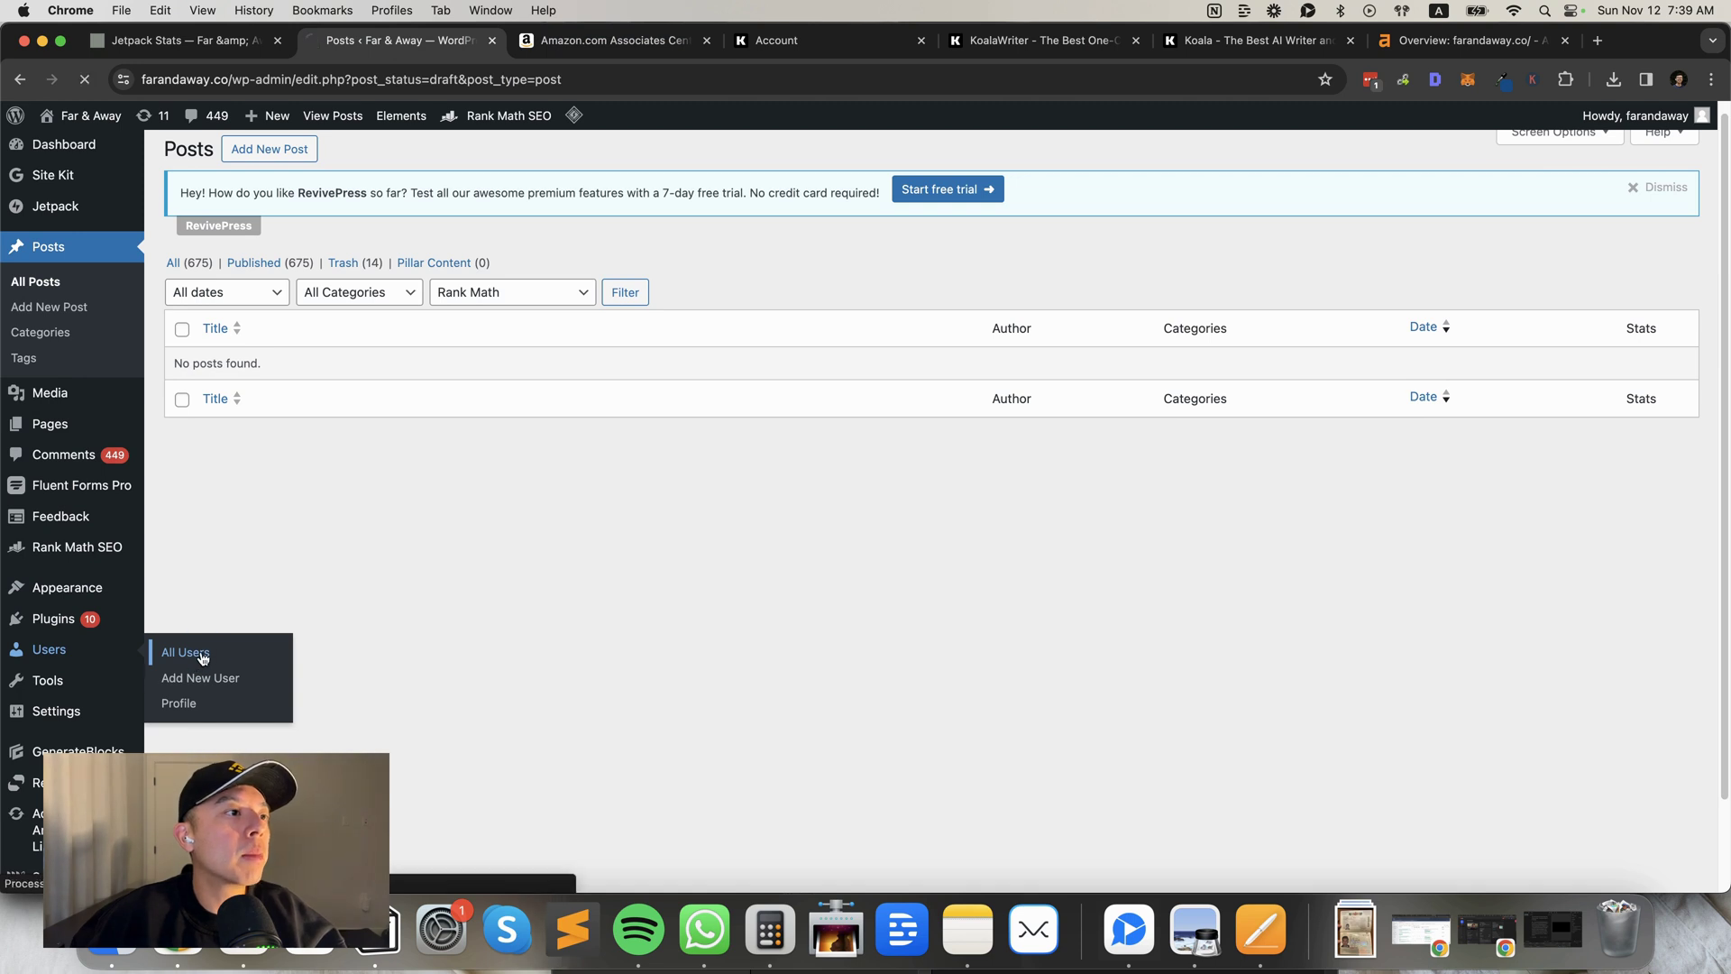
left_click(266, 373)
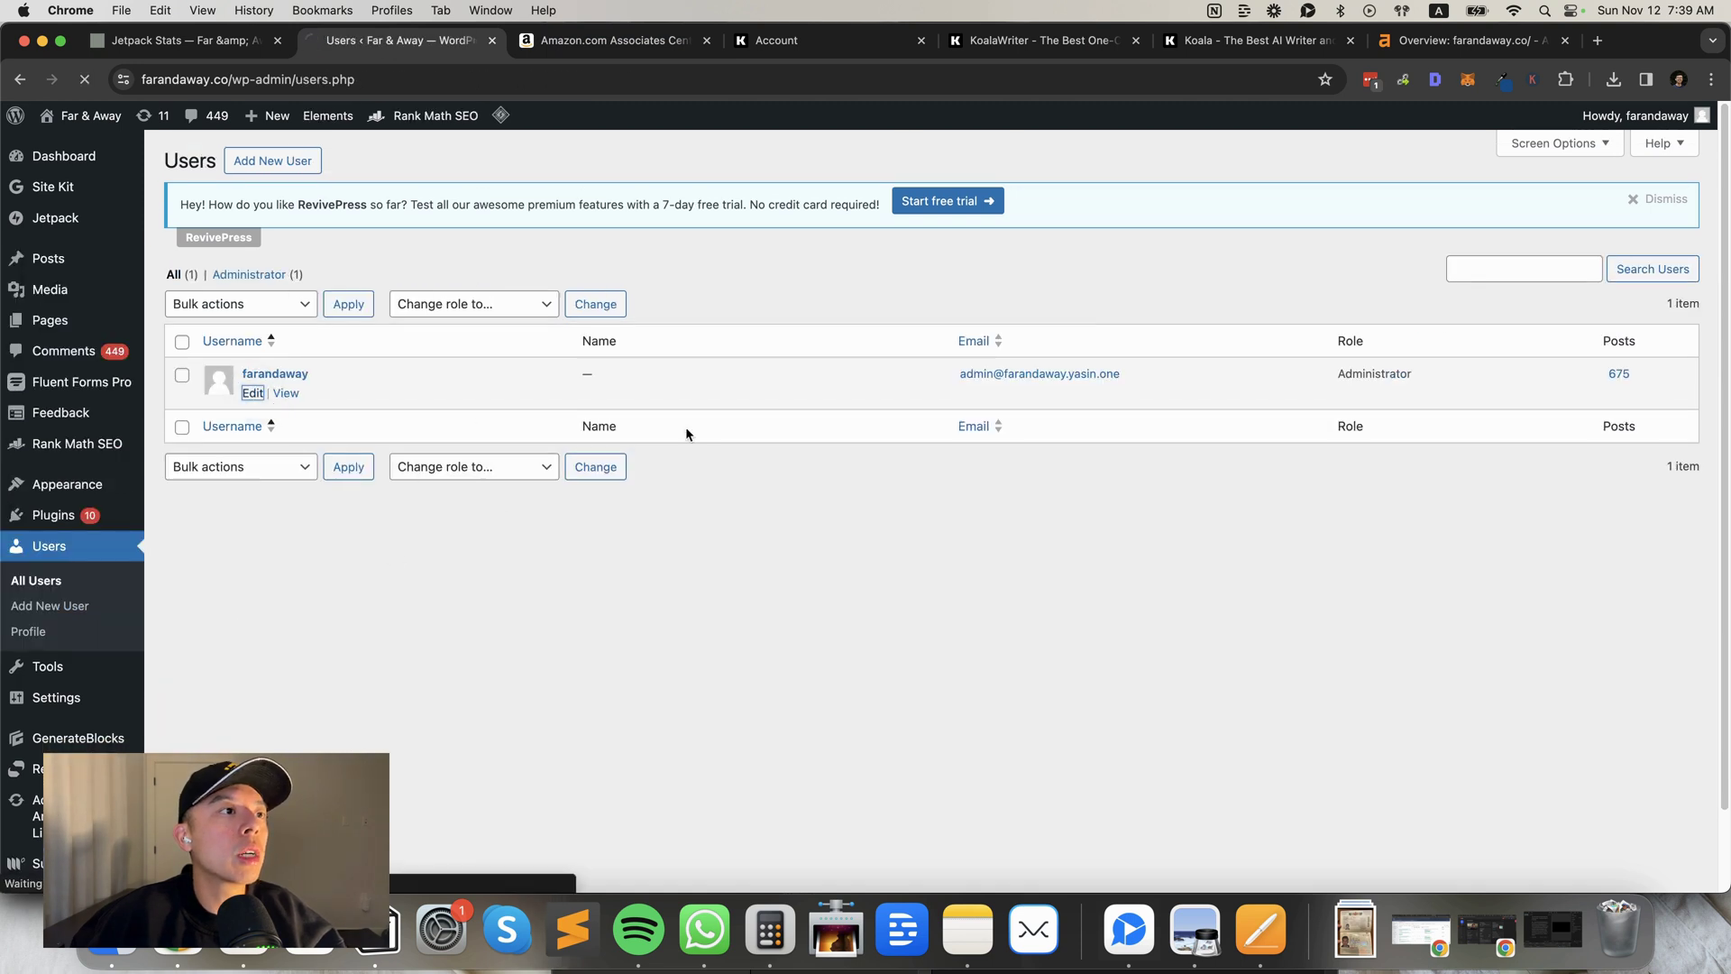
scroll(620, 456, "down", 10)
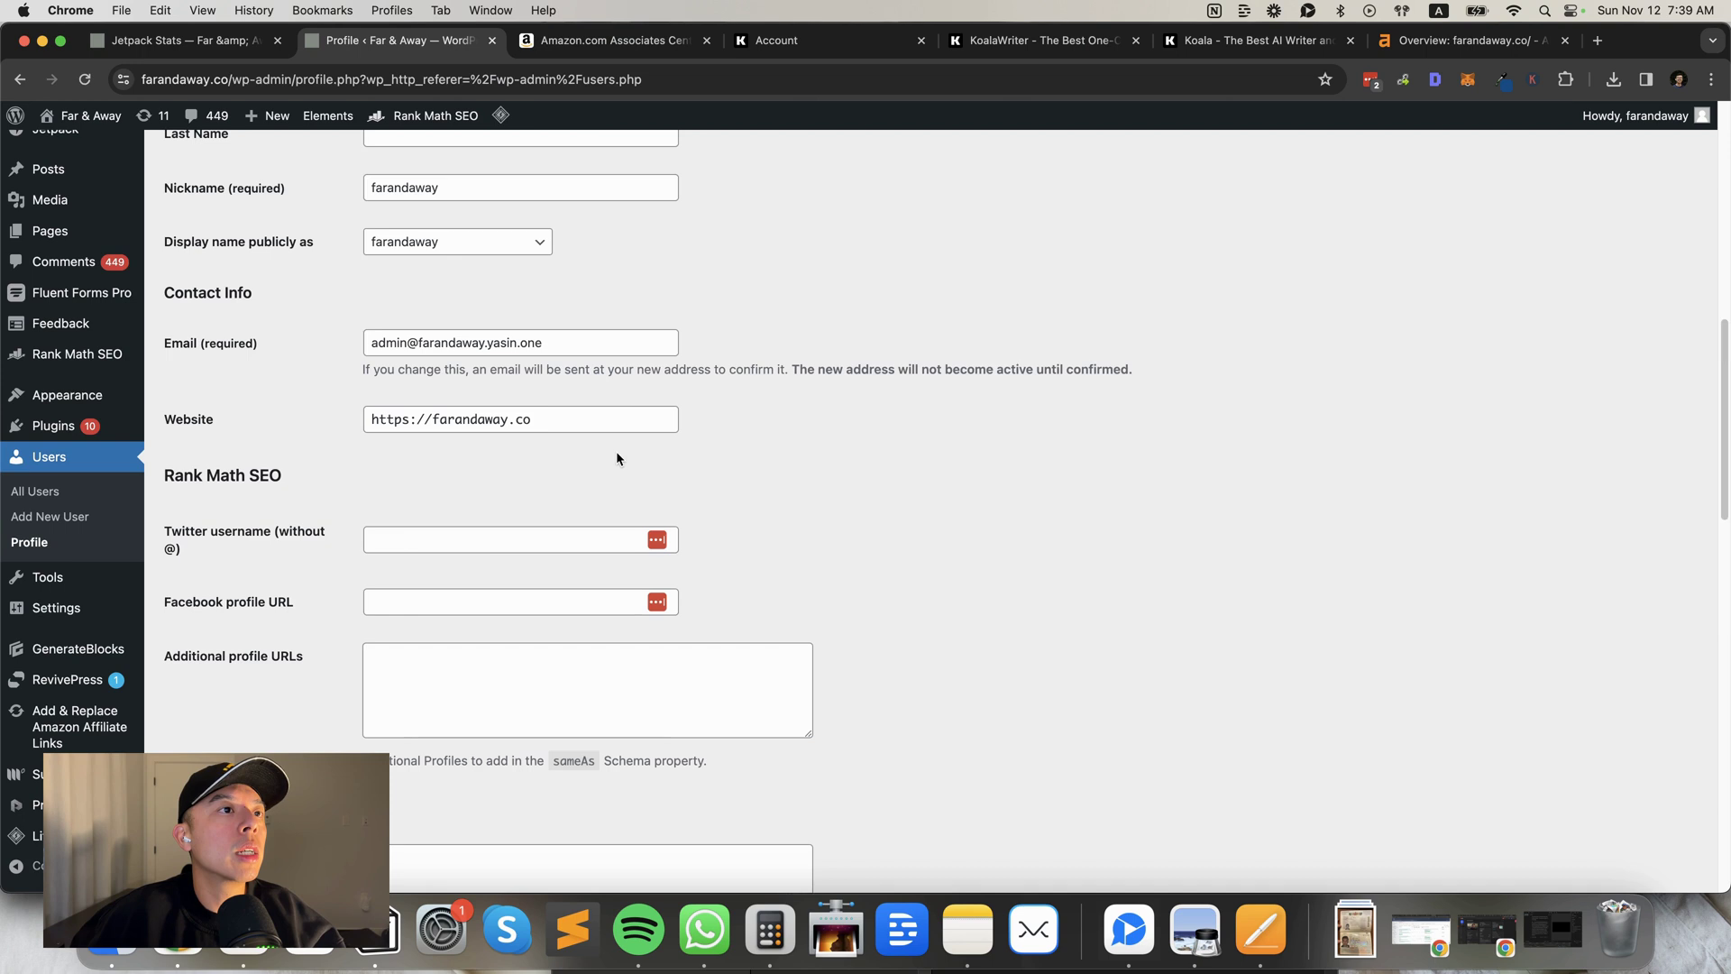
scroll(549, 338, "down", 8)
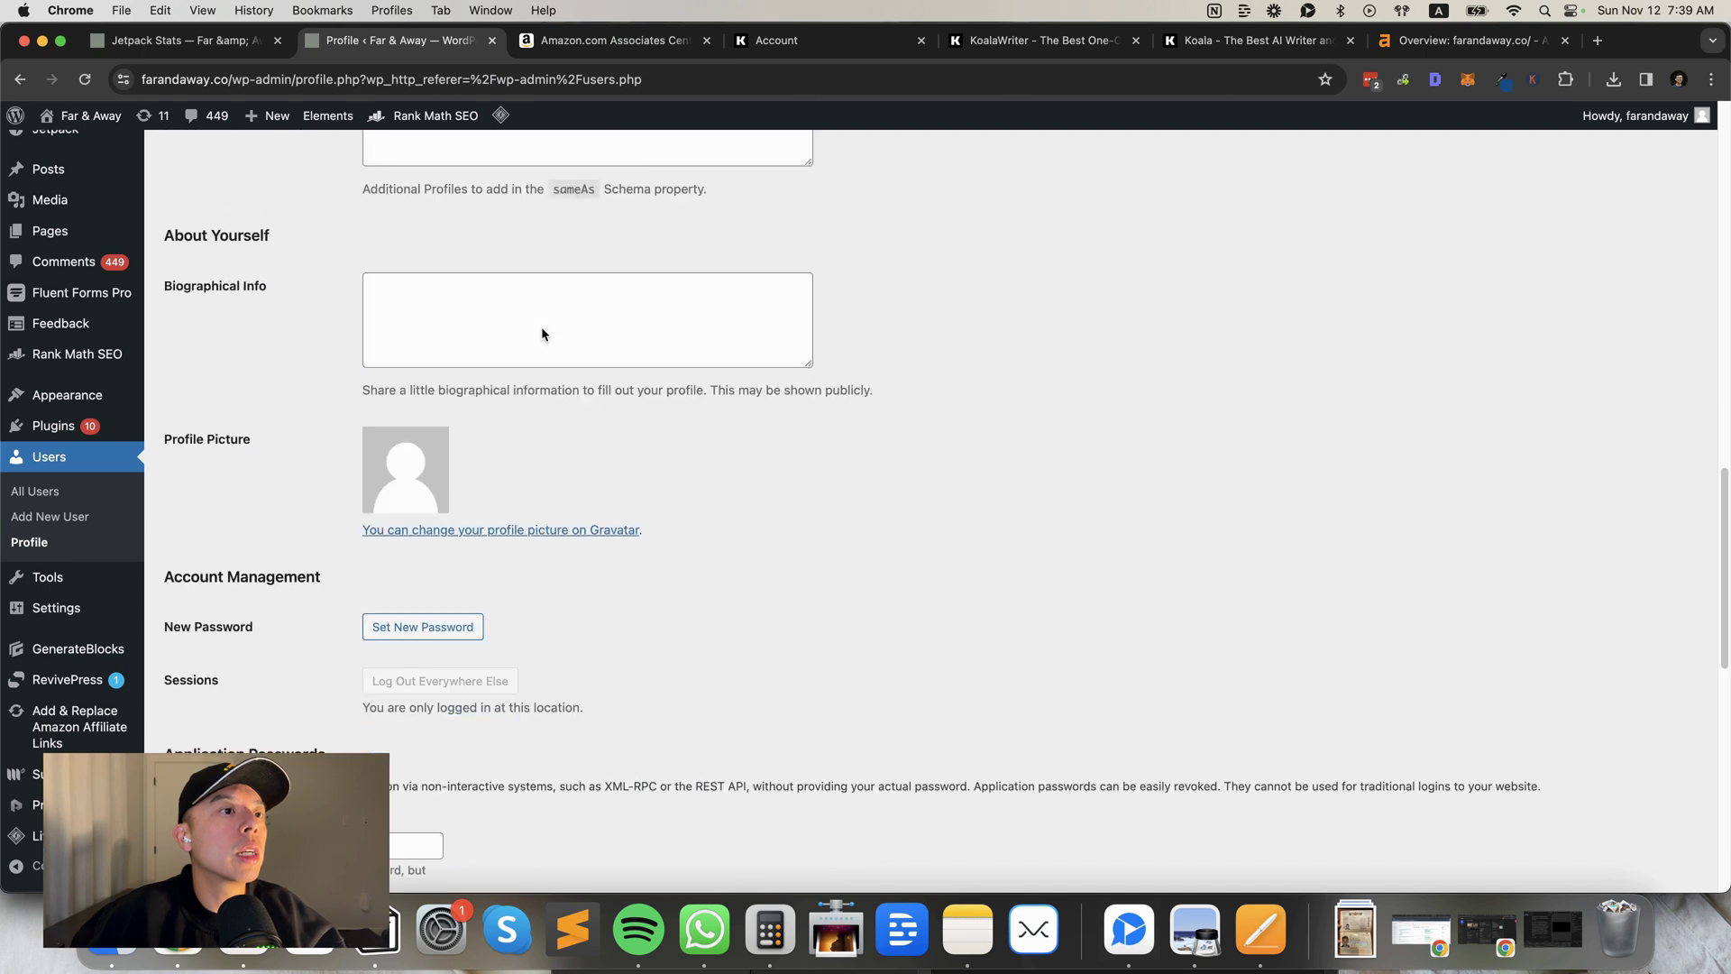
scroll(550, 361, "down", 4)
left_click(338, 532)
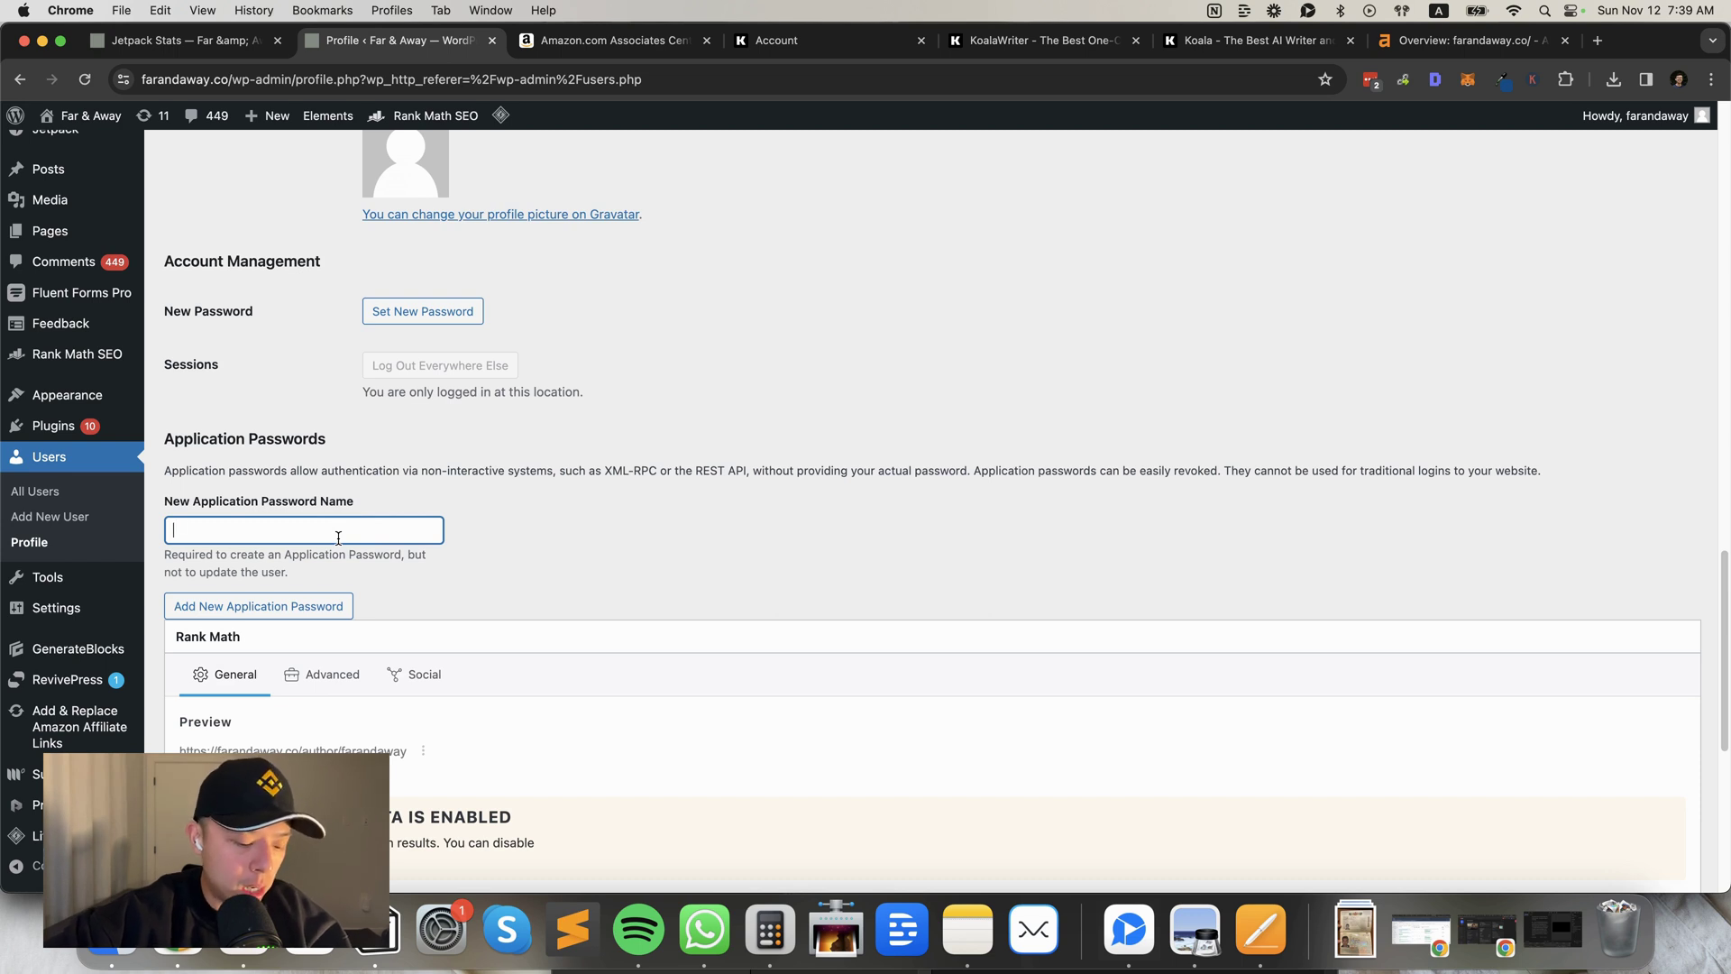
type("bulkposts")
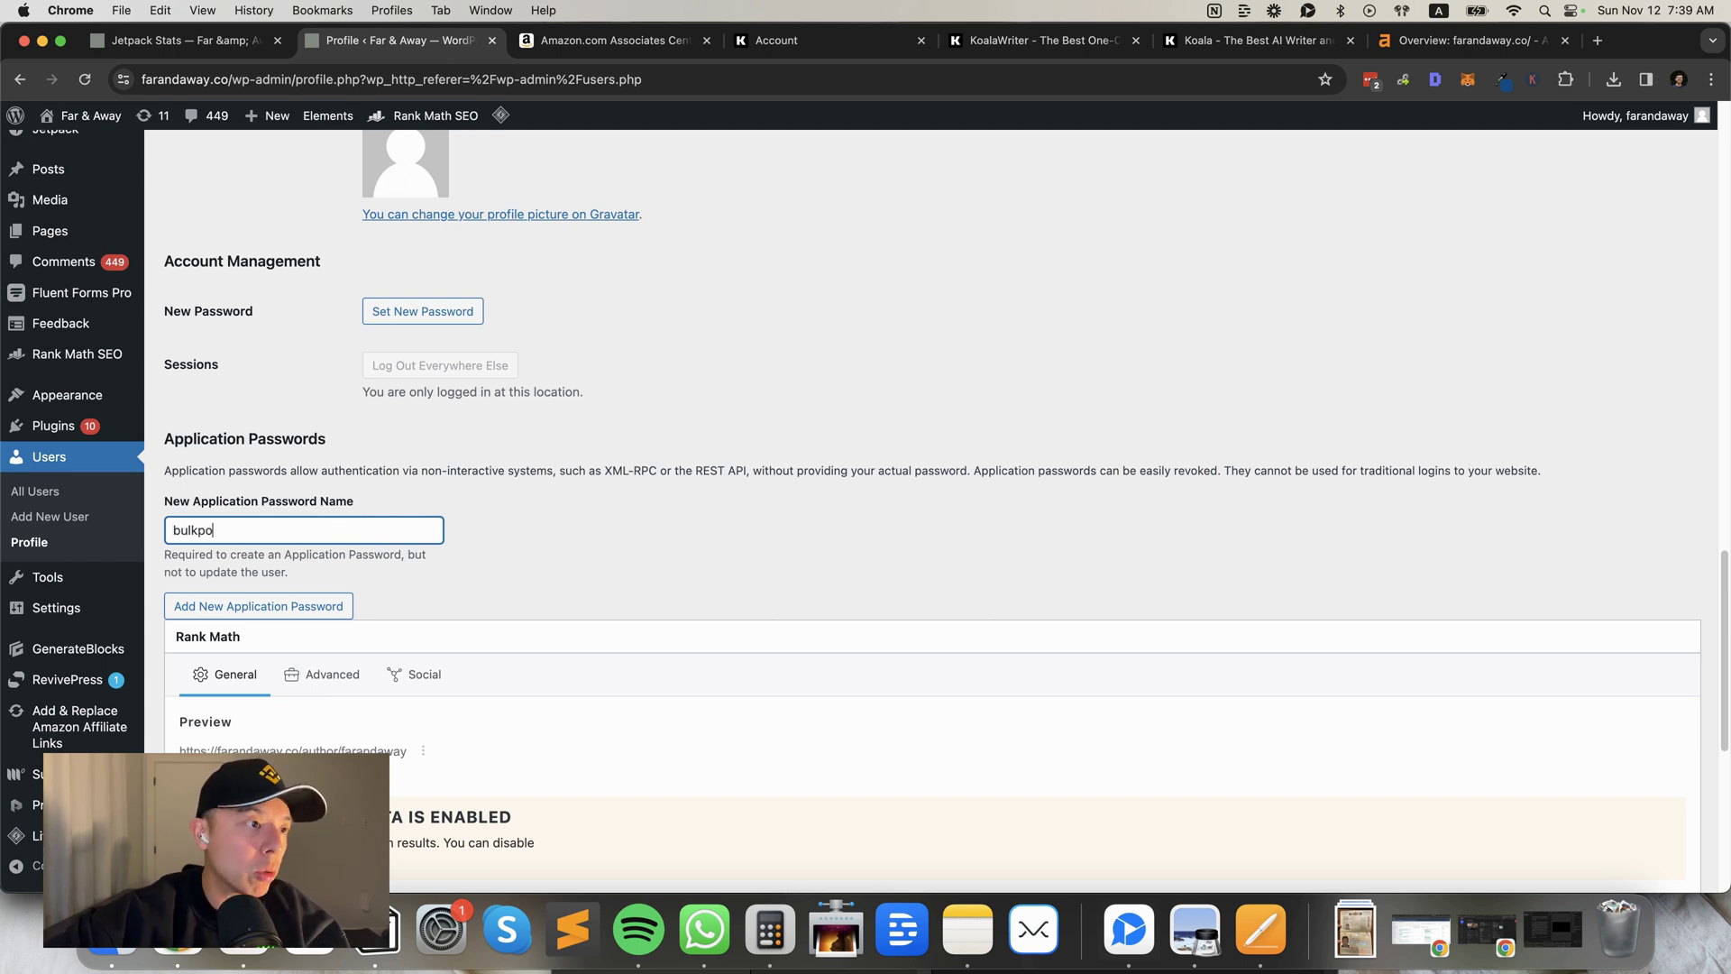
left_click(307, 606)
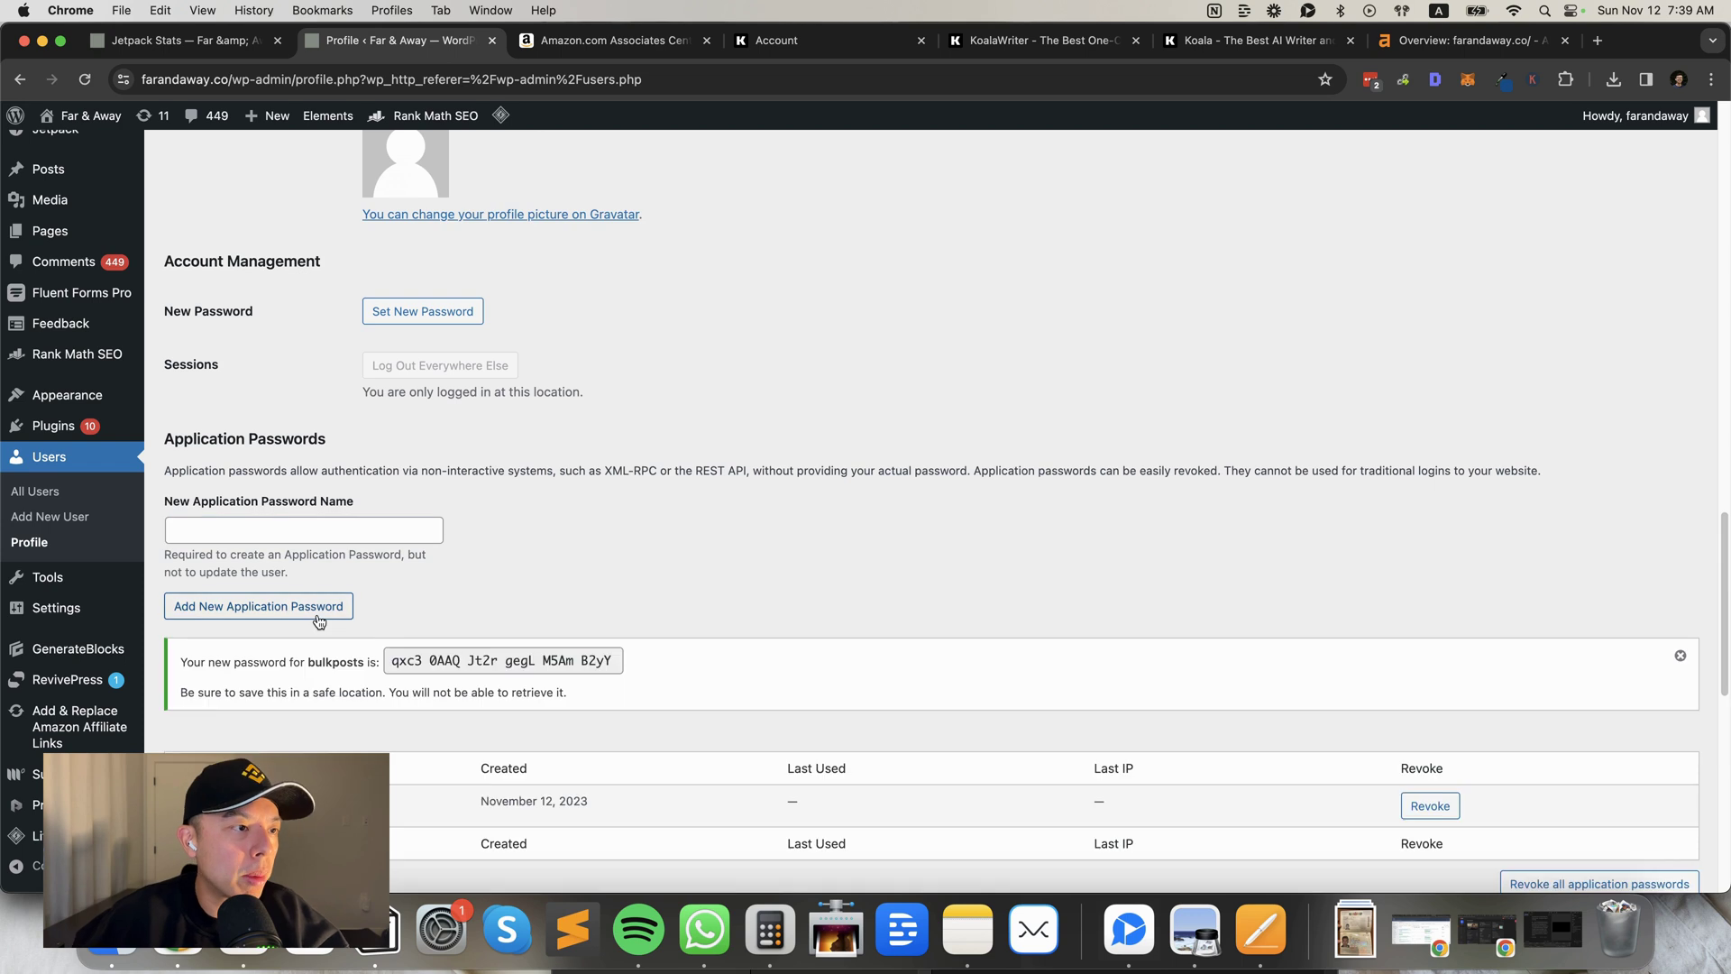
scroll(400, 561, "down", 2)
left_click(406, 561)
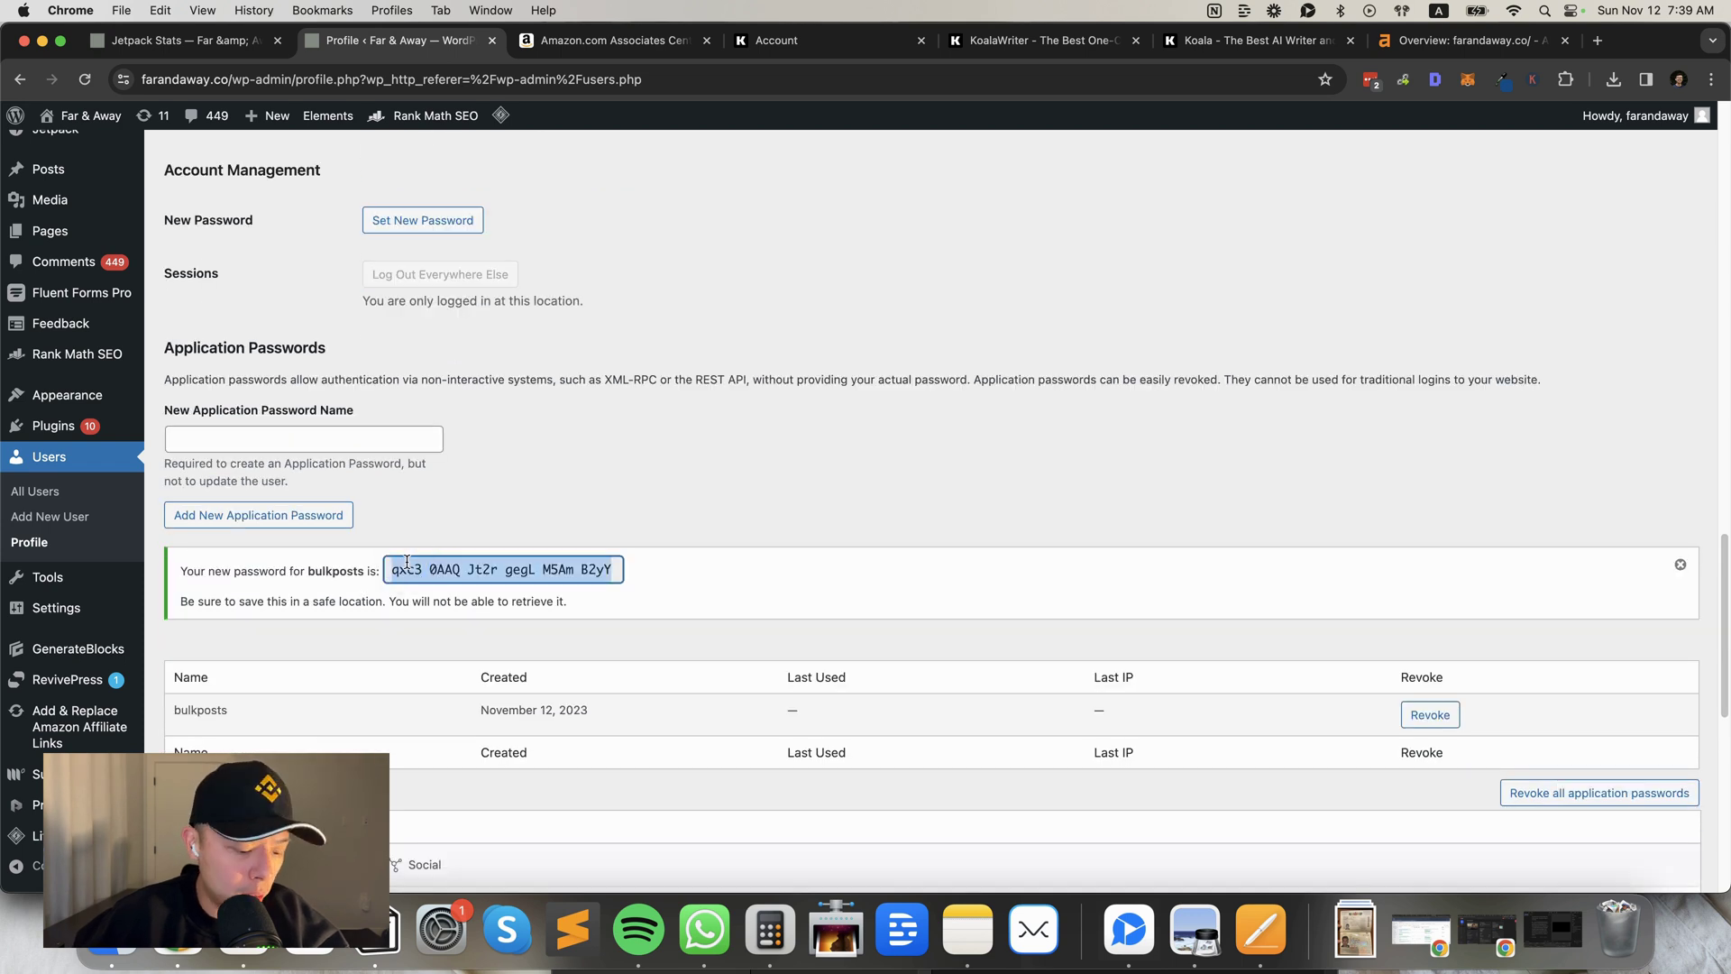
Paste the application password into Koala's WordPress form and add the farandaway.co account.
left_click(865, 40)
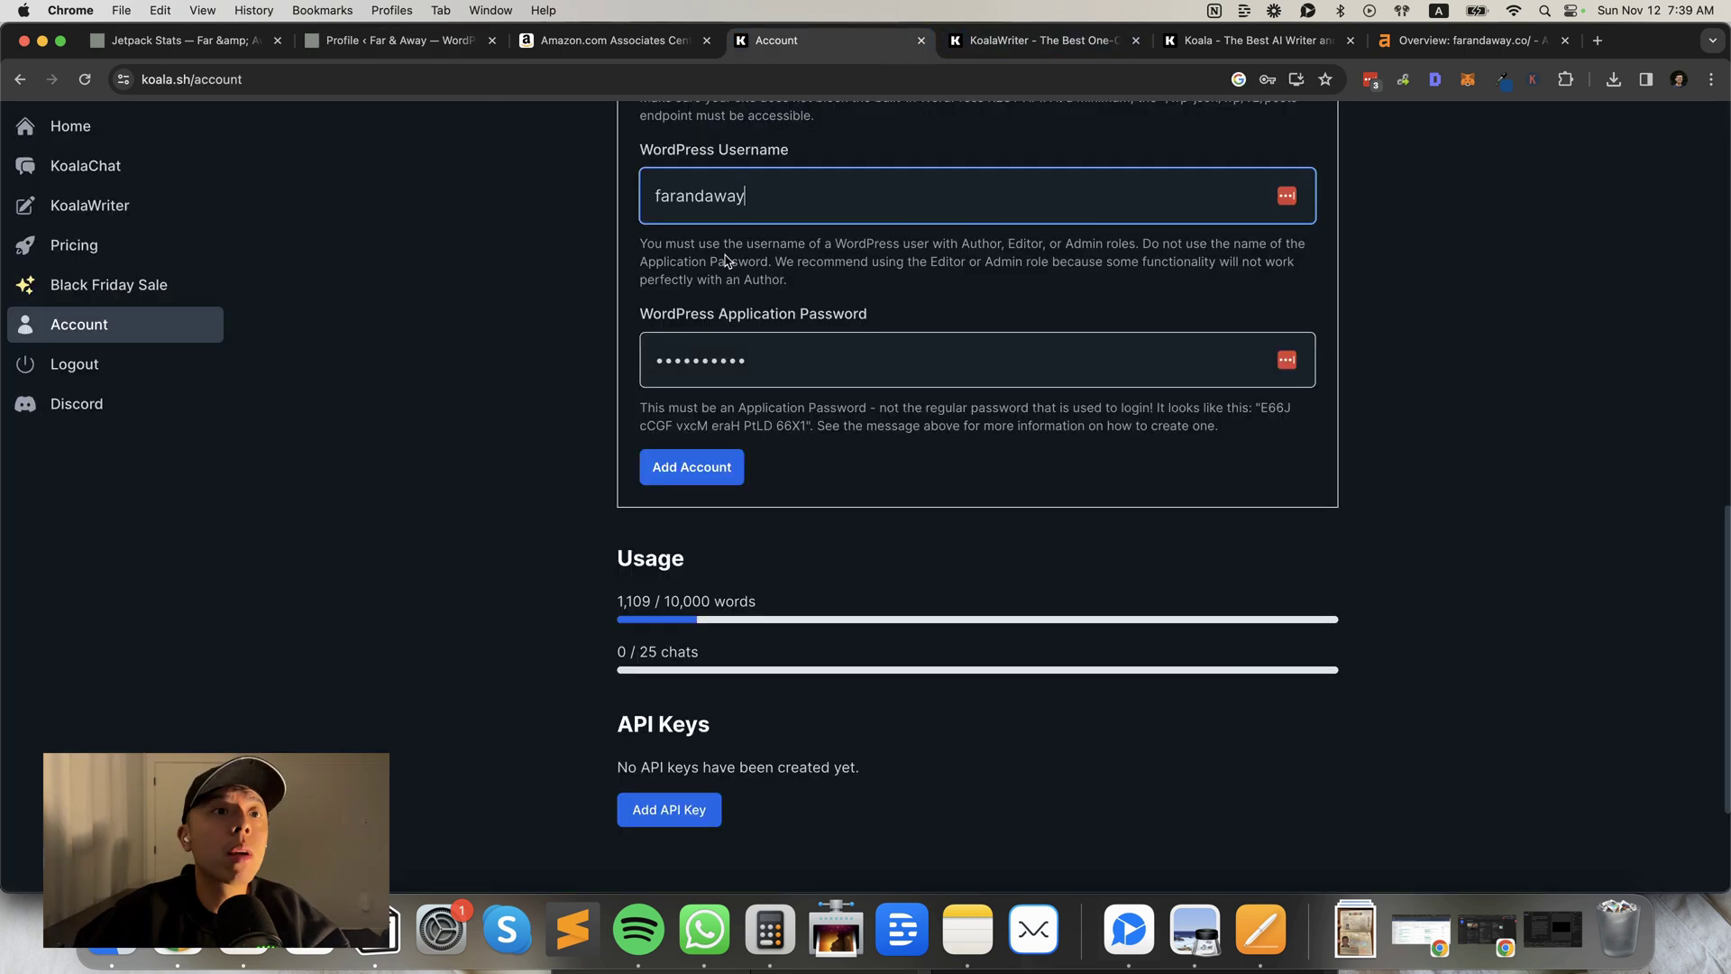
scroll(851, 358, "down", 1)
left_click(852, 358)
key("super+a")
key("super+v")
left_click(522, 325)
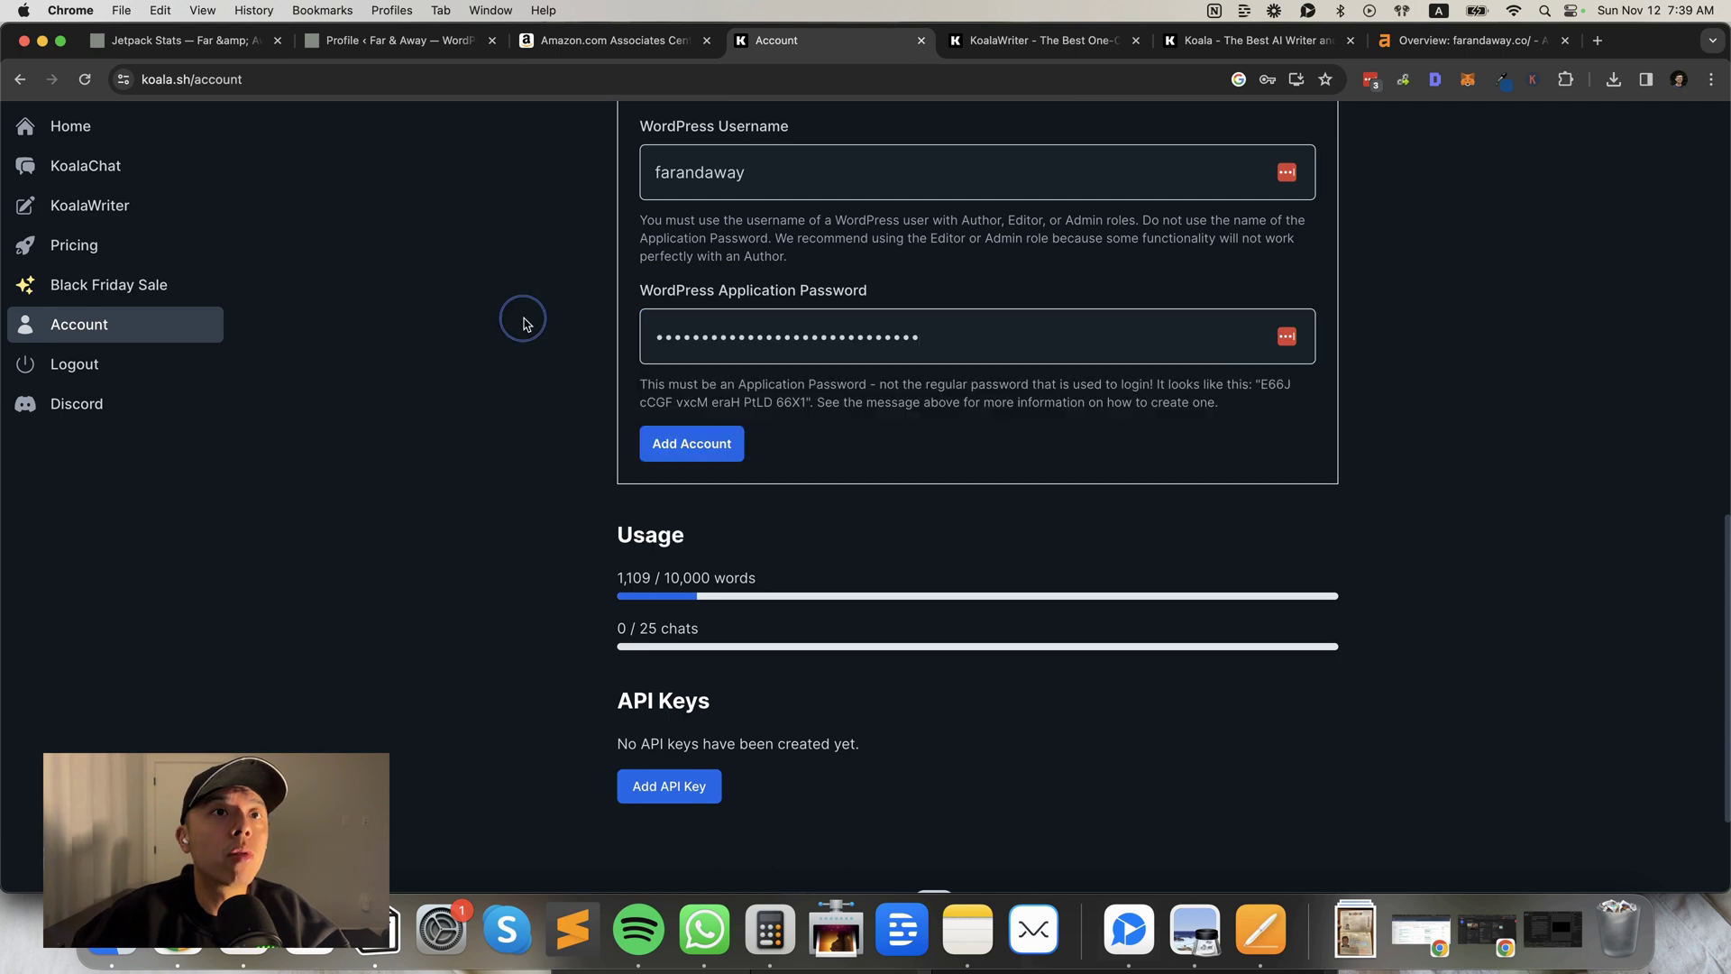
left_click(728, 433)
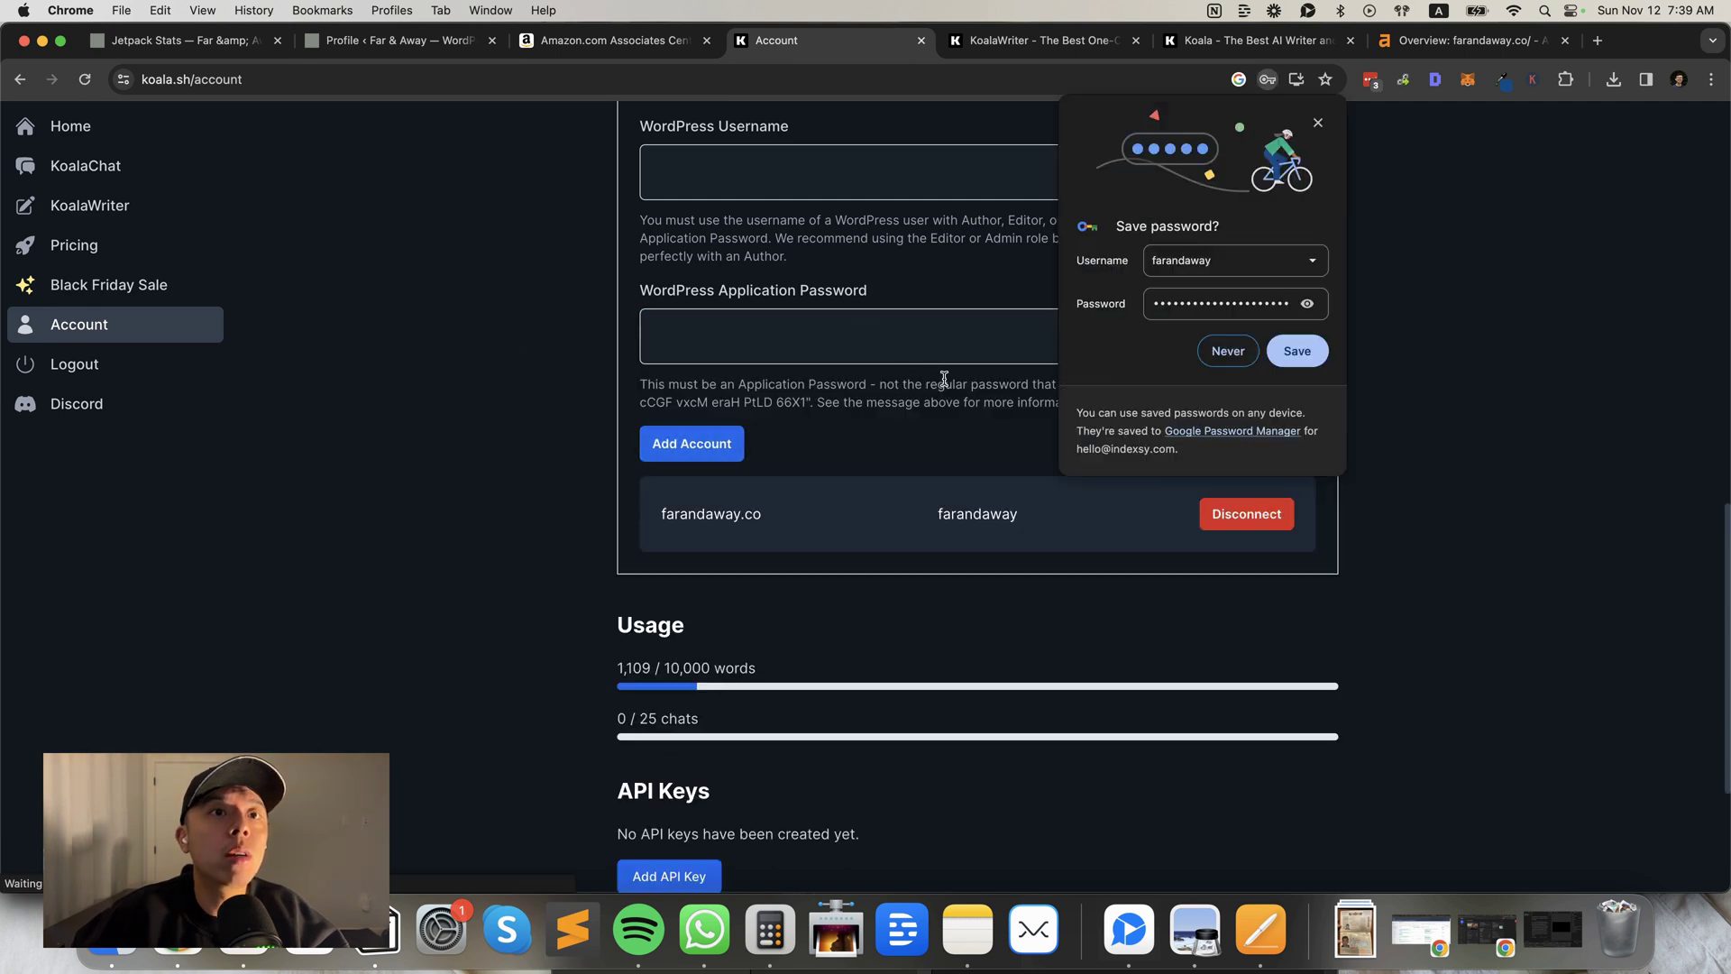
Decline the password-saving prompts and move to the KoalaWriter bulk article form.
left_click(1682, 142)
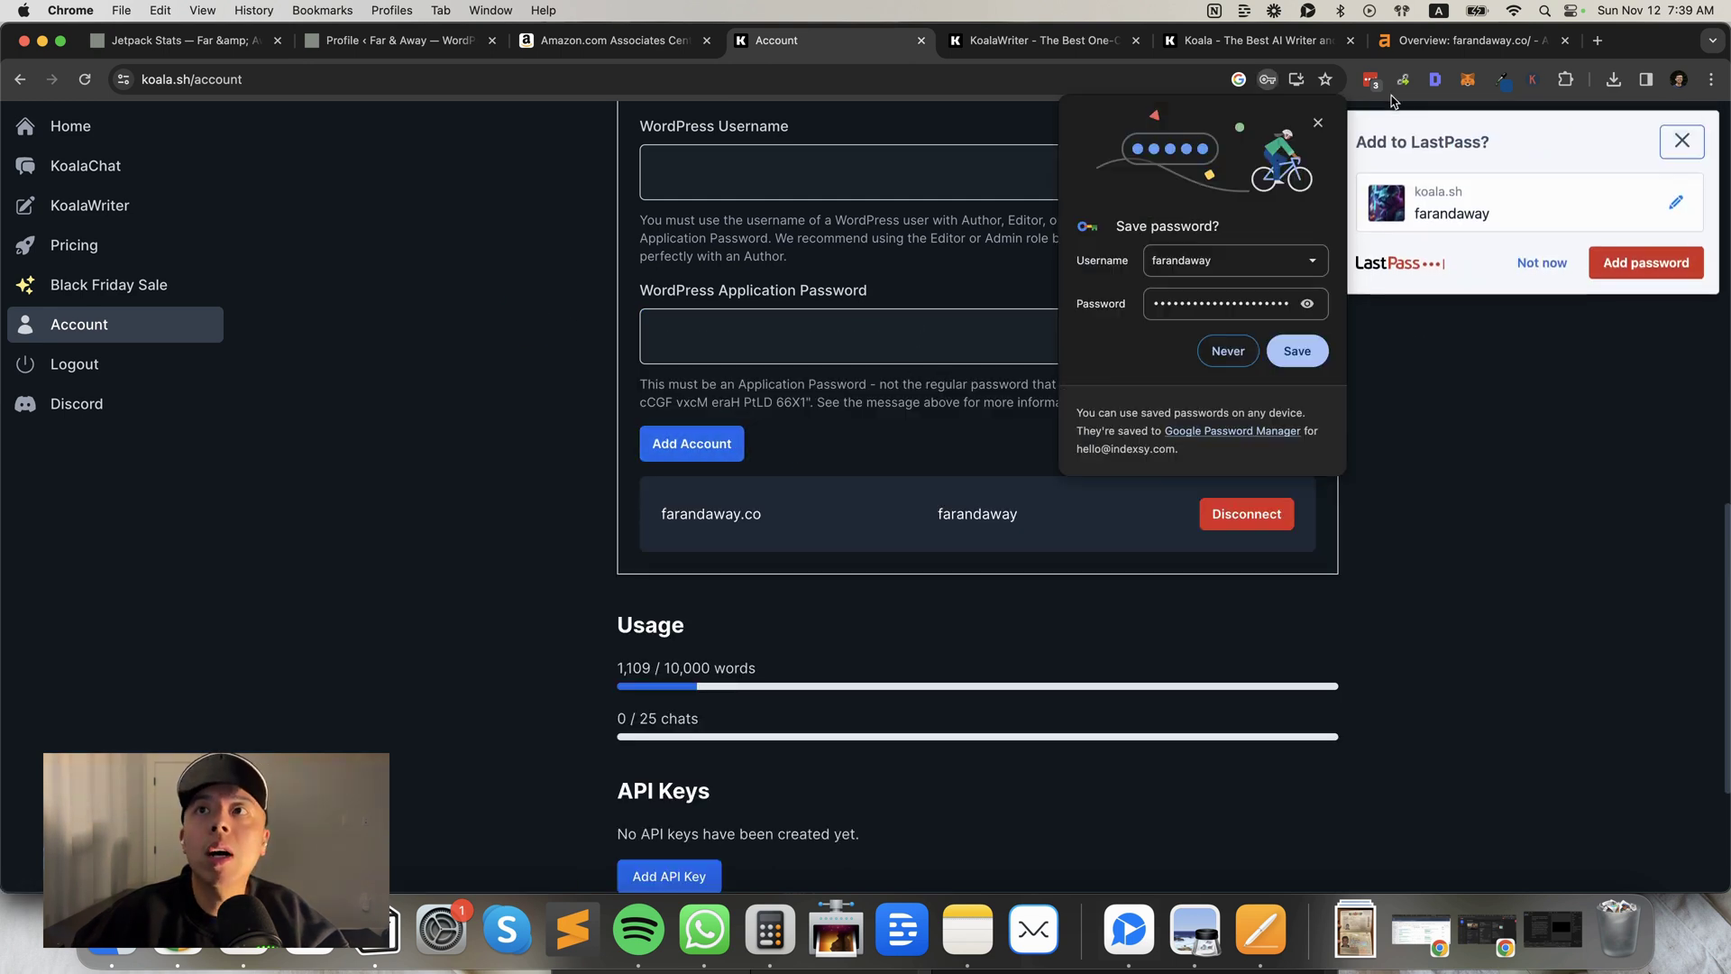
left_click(1321, 120)
scroll(1139, 386, "down", 3)
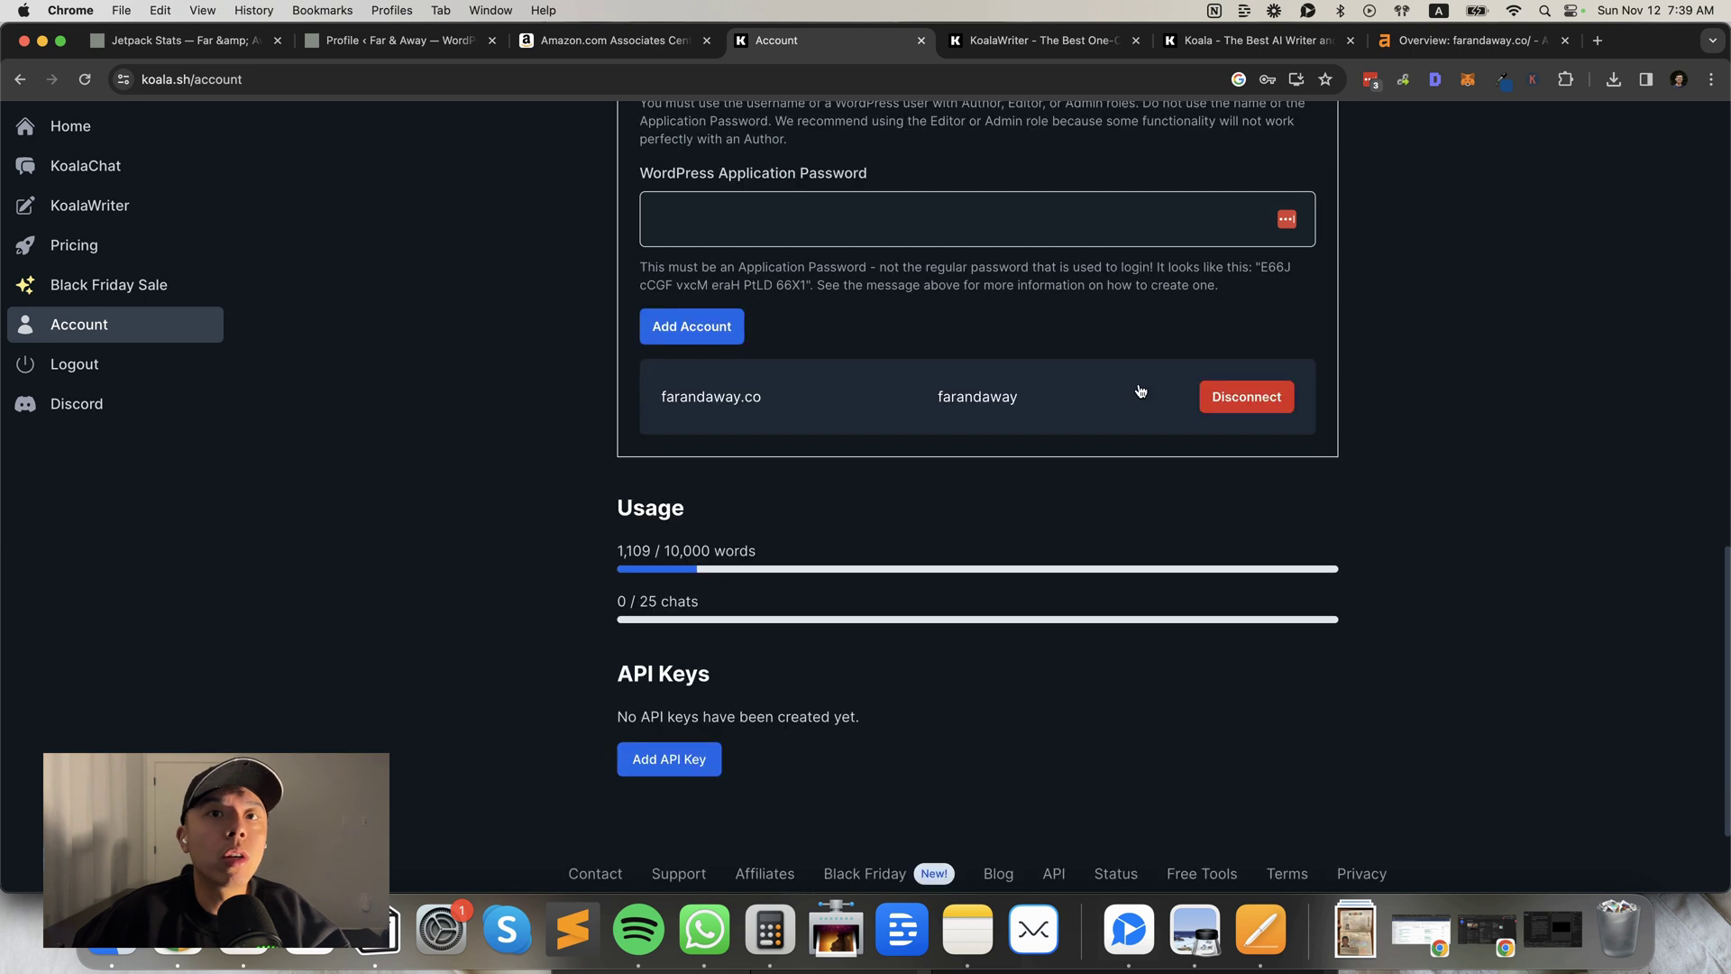
scroll(1140, 390, "up", 5)
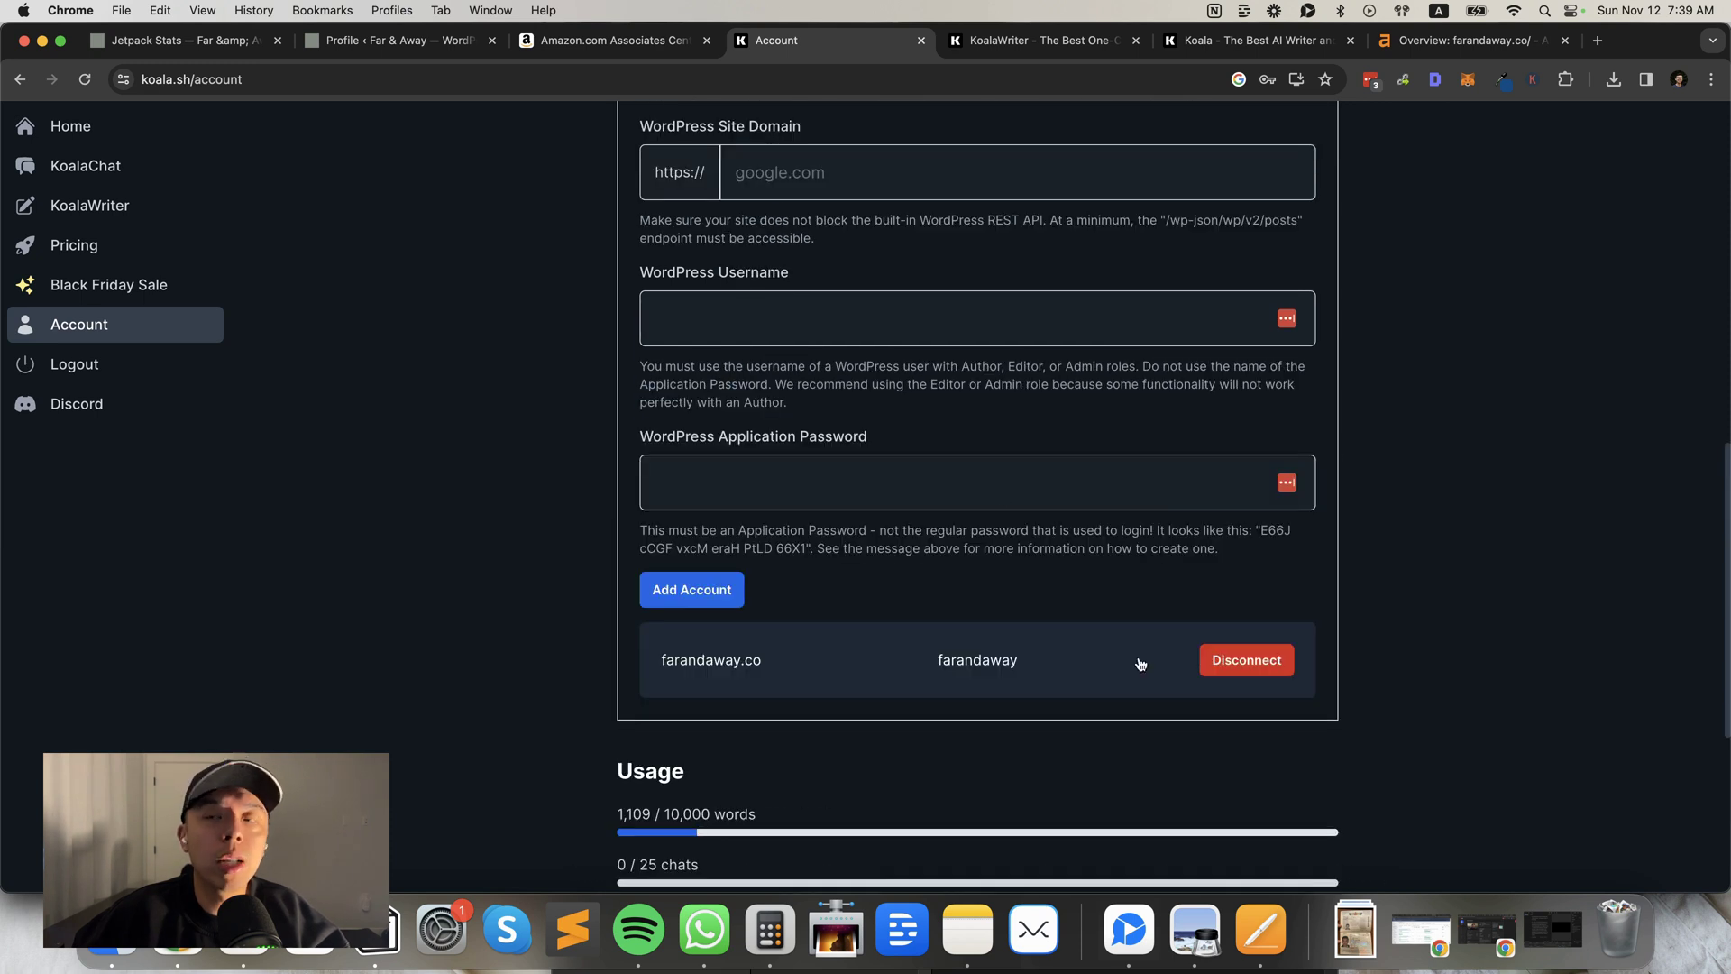
key("ctrl+Tab")
scroll(952, 222, "up", 1)
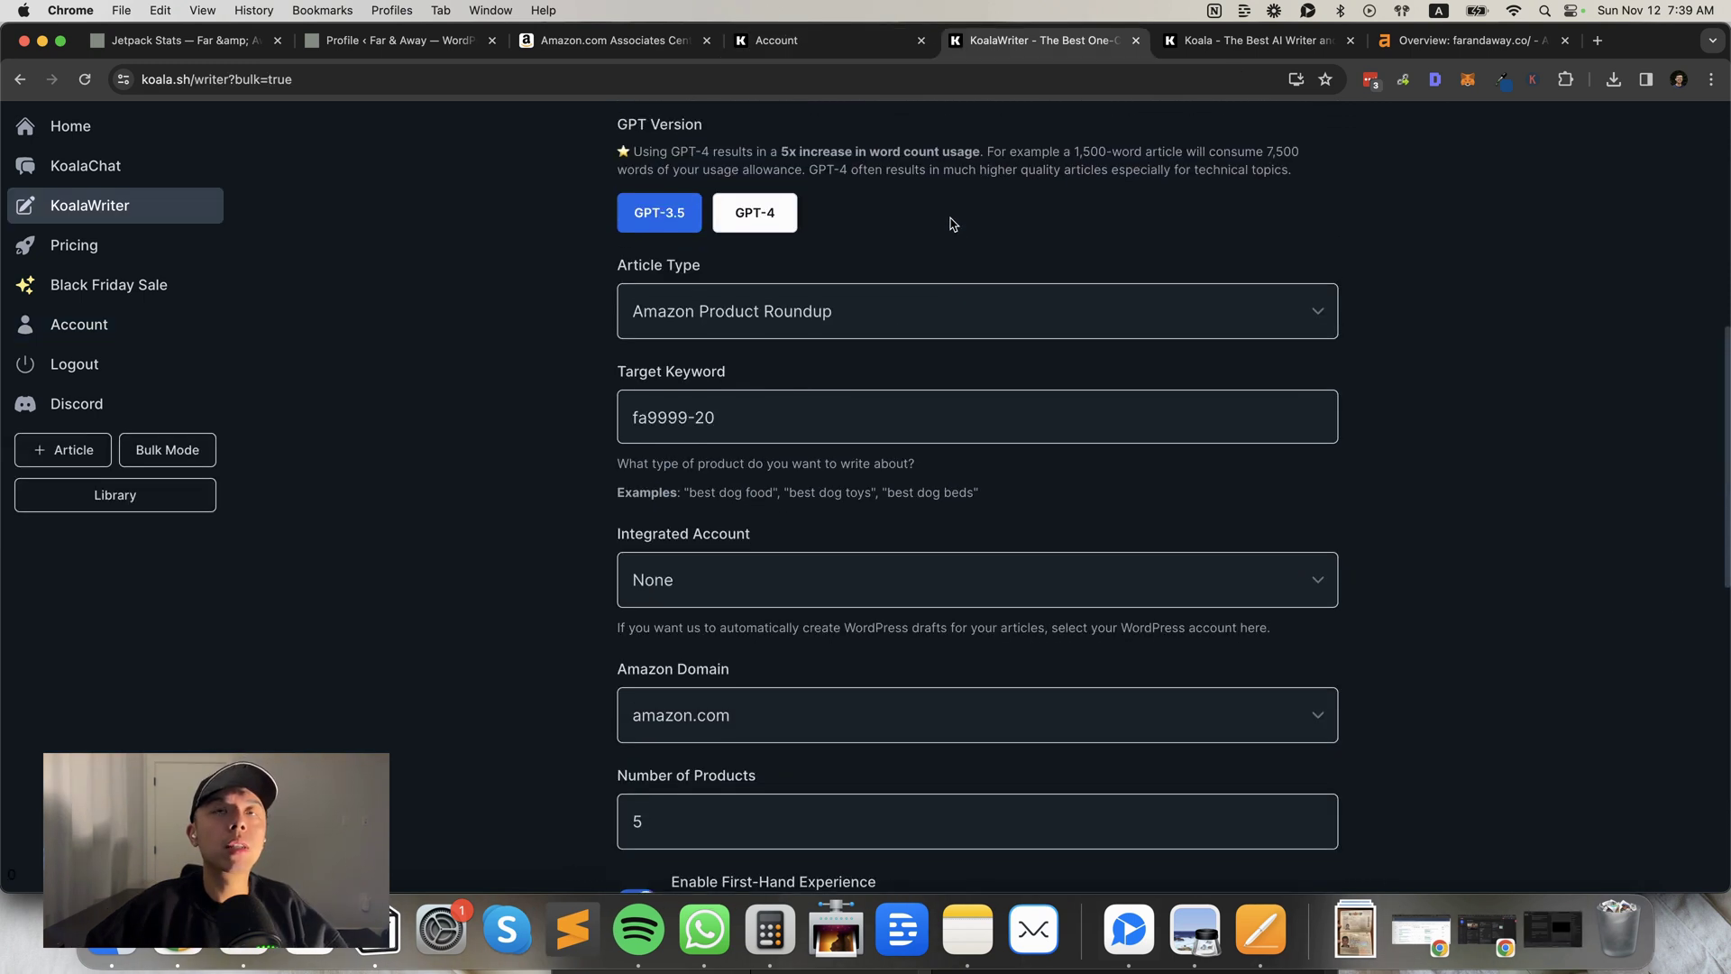
Review the KoalaWriter project list in Bulk Mode, leaving the project unchanged.
scroll(953, 223, "up", 4)
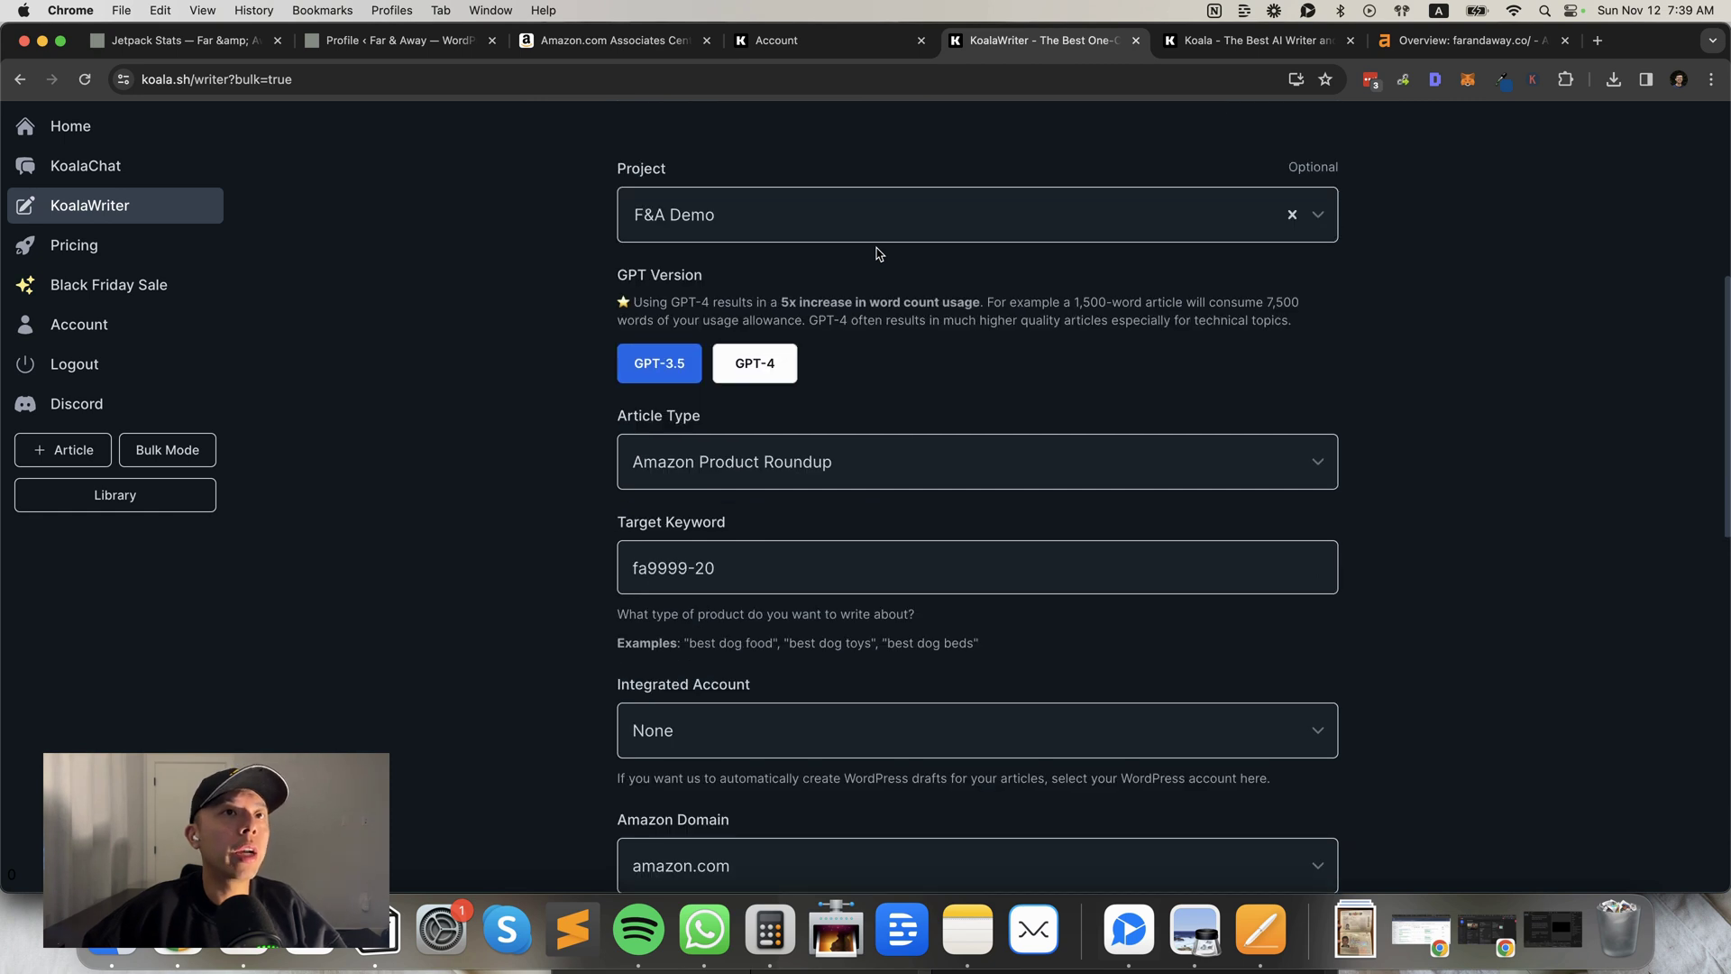
scroll(879, 255, "up", 7)
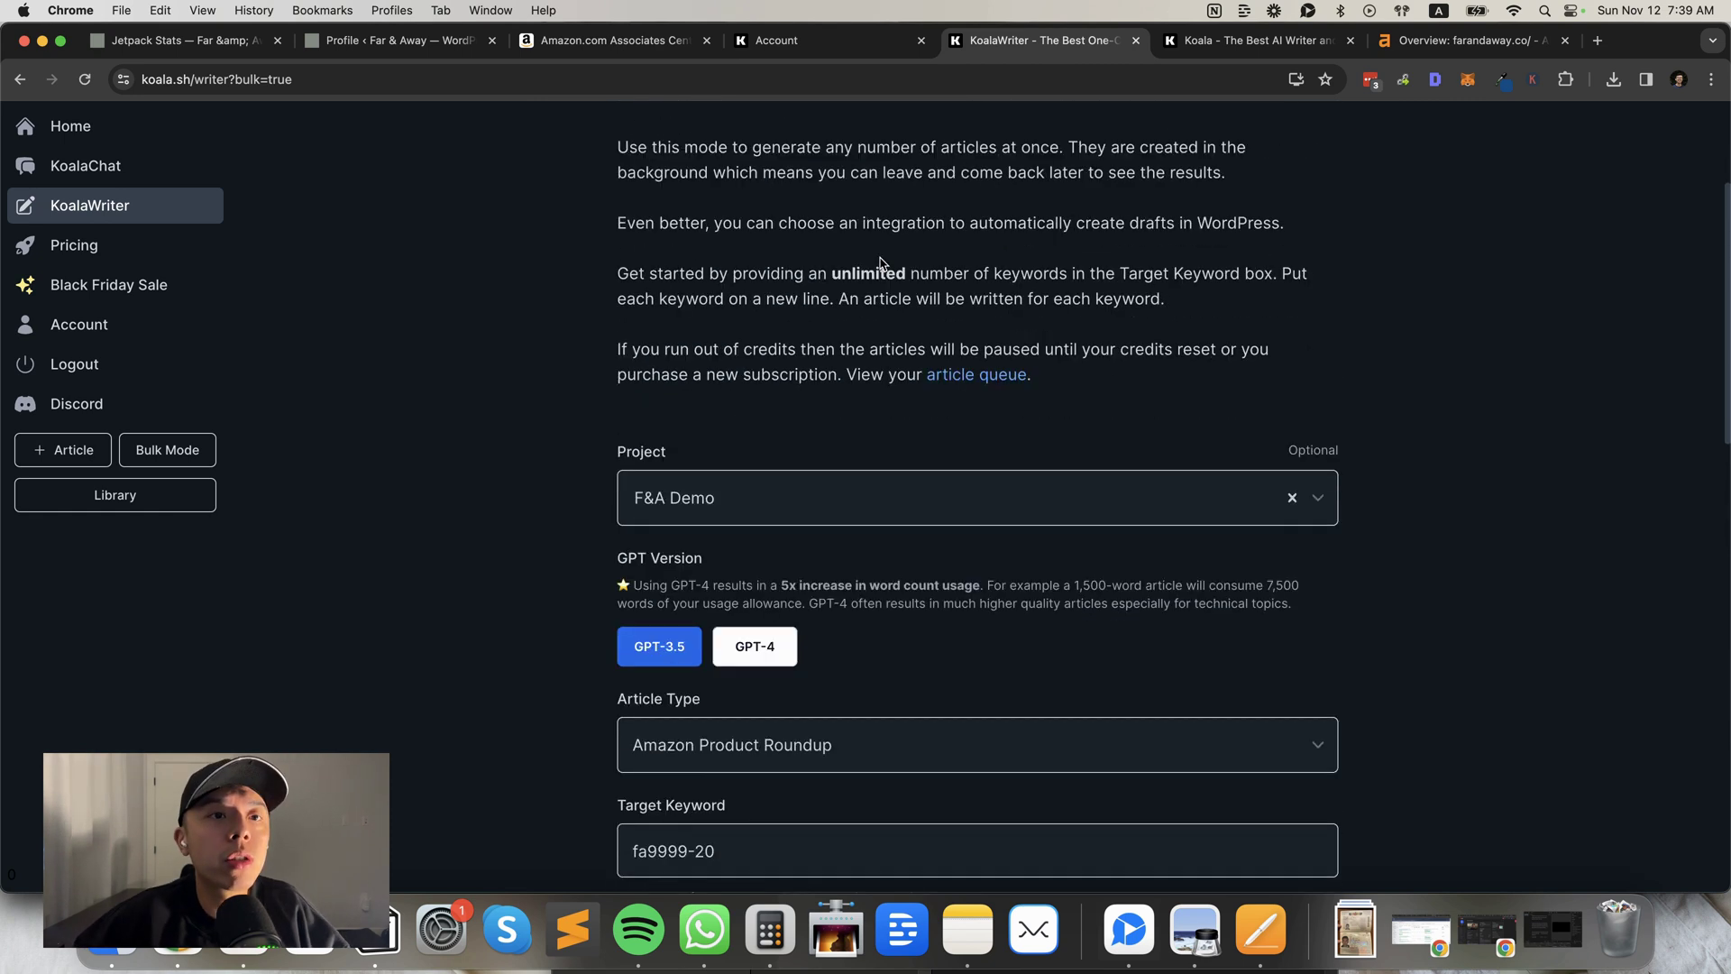
scroll(880, 262, "down", 6)
left_click(871, 264)
left_click(879, 221)
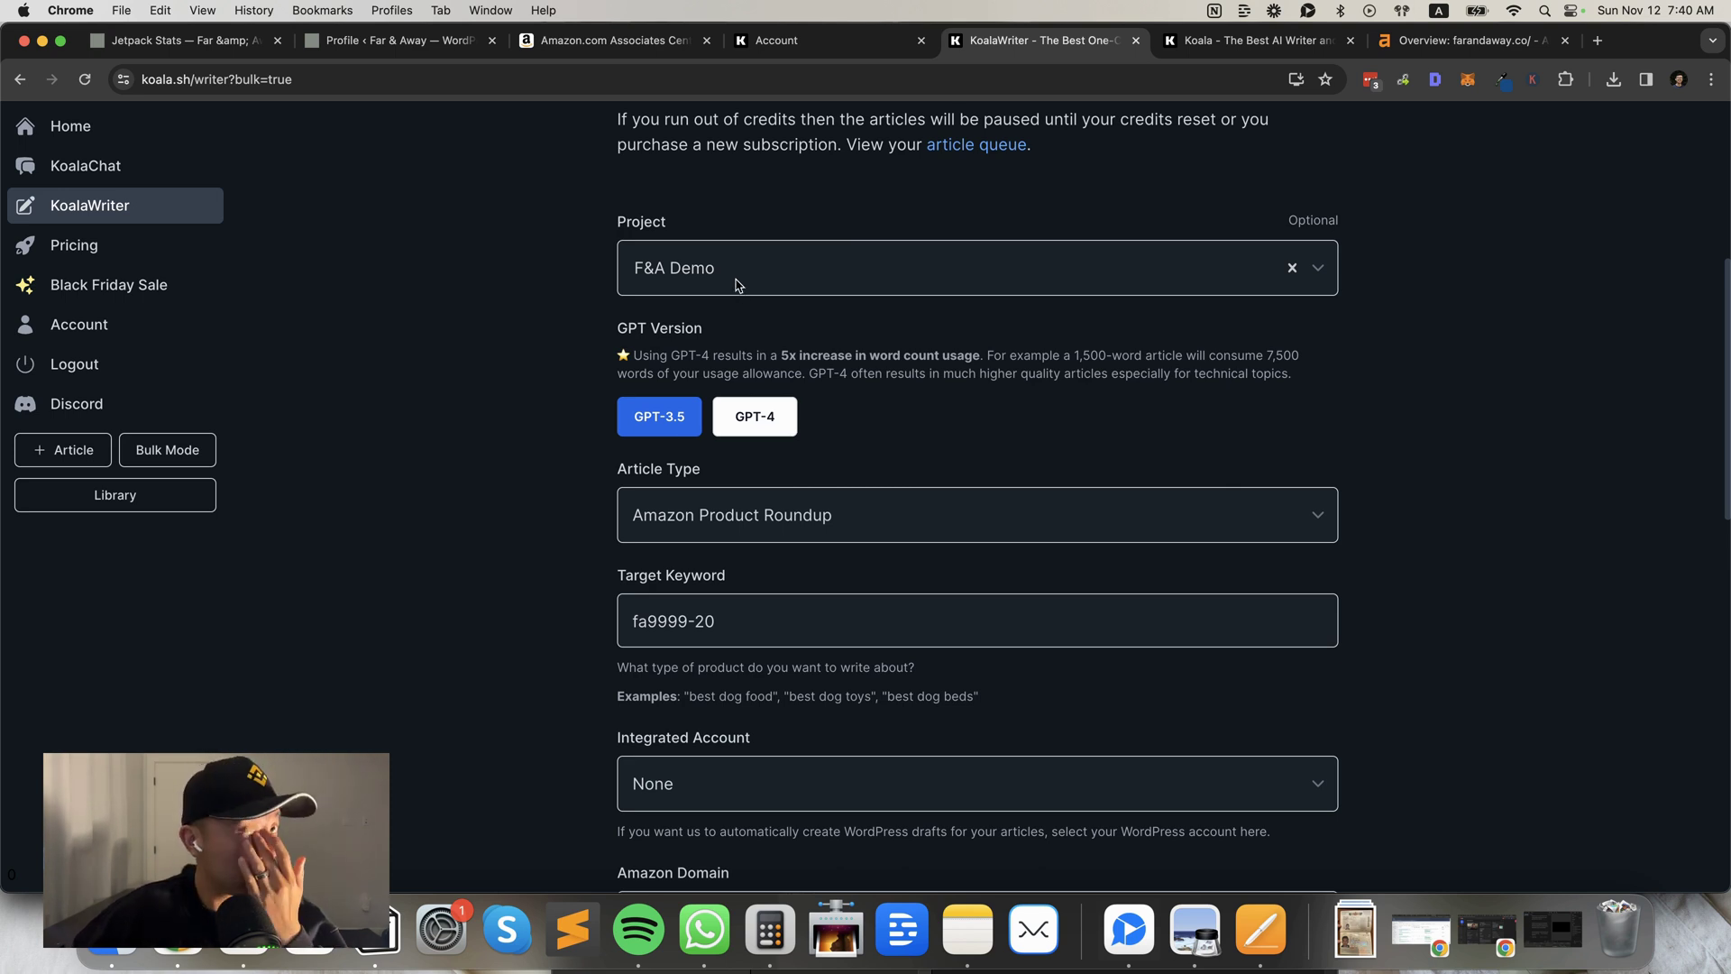
scroll(865, 316, "down", 5)
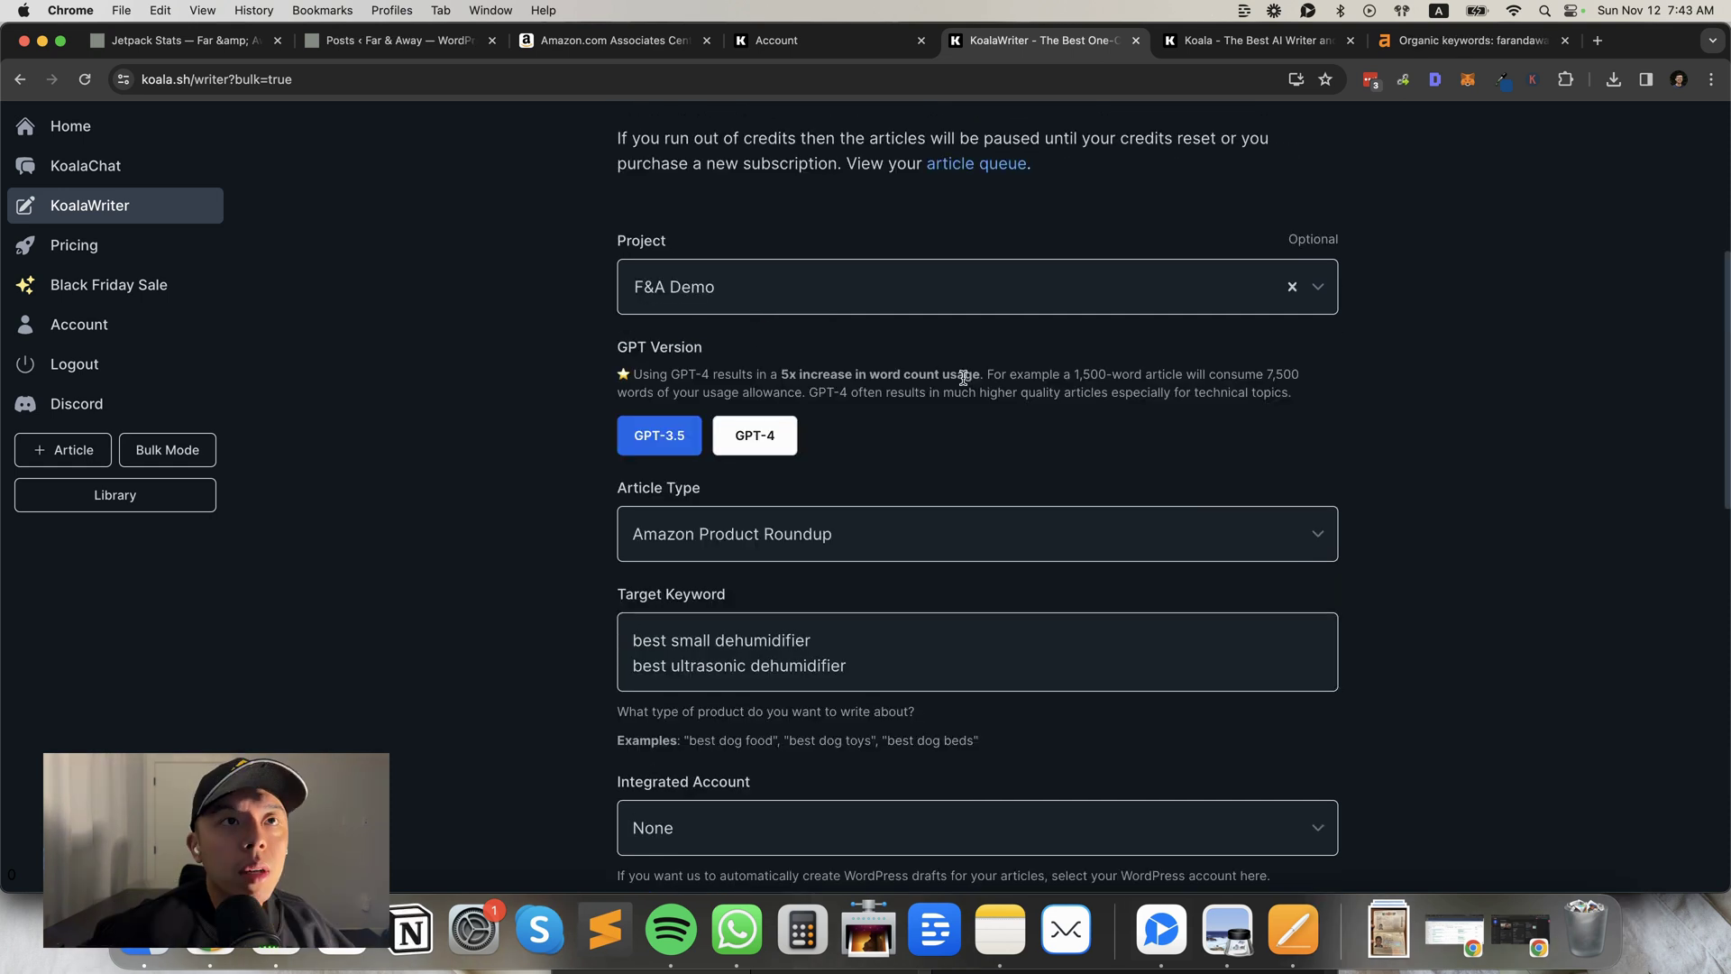
scroll(963, 377, "down", 1)
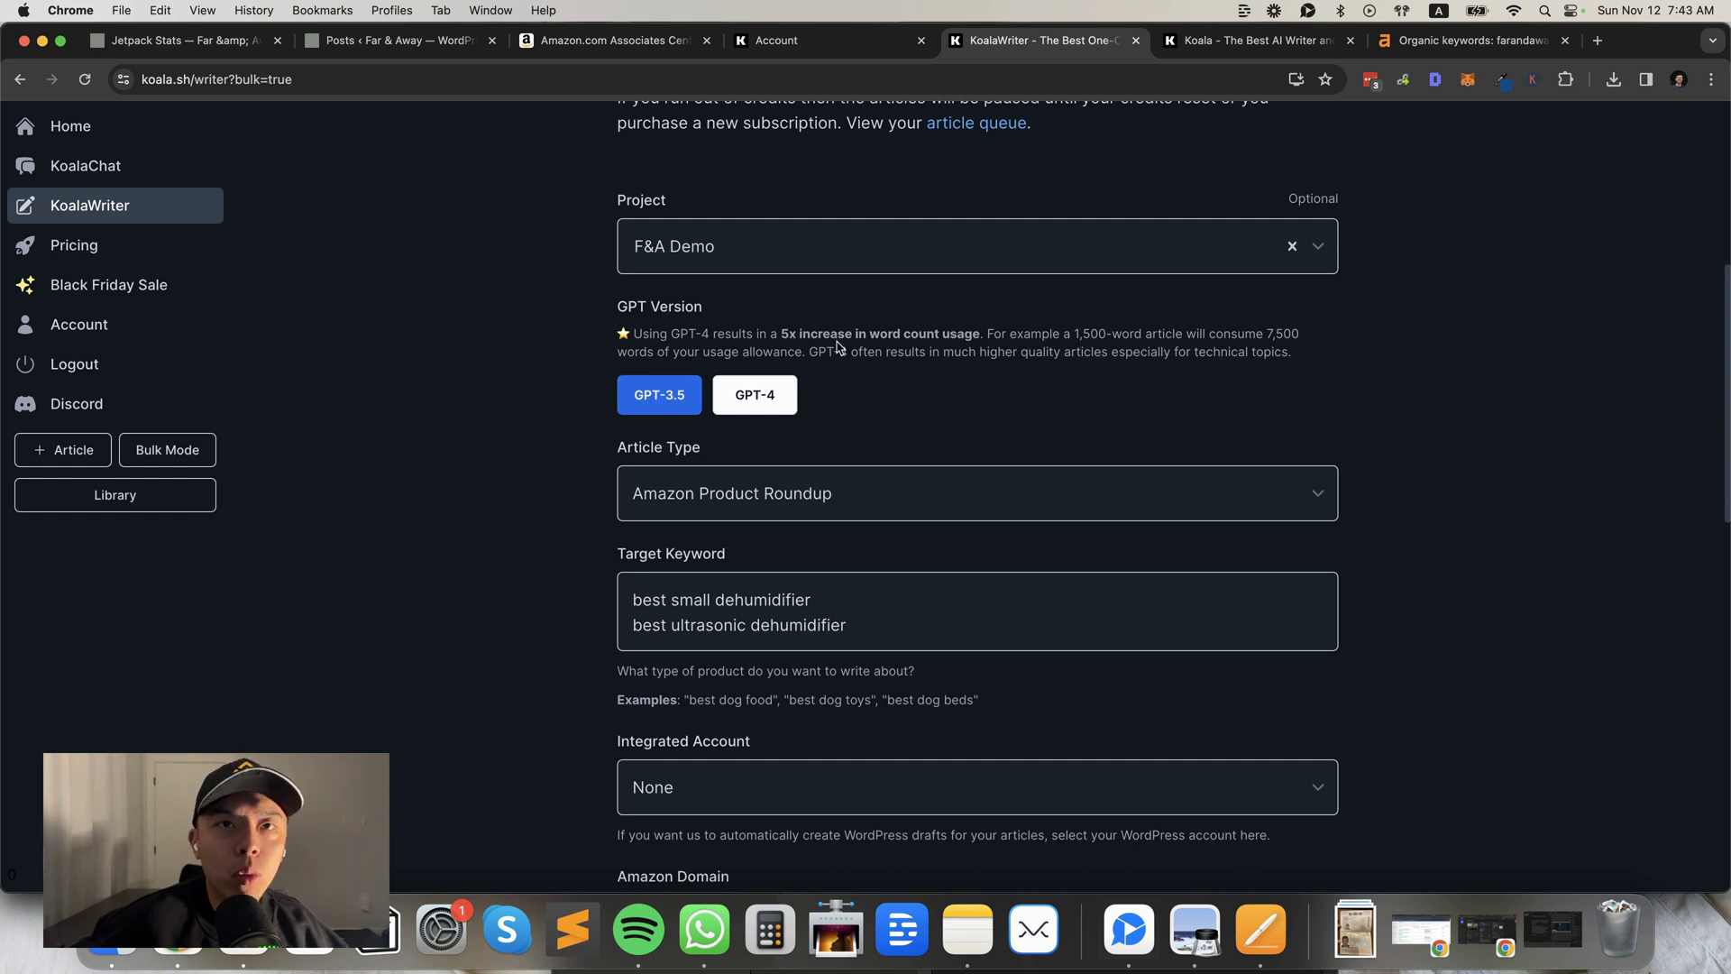
scroll(838, 352, "down", 2)
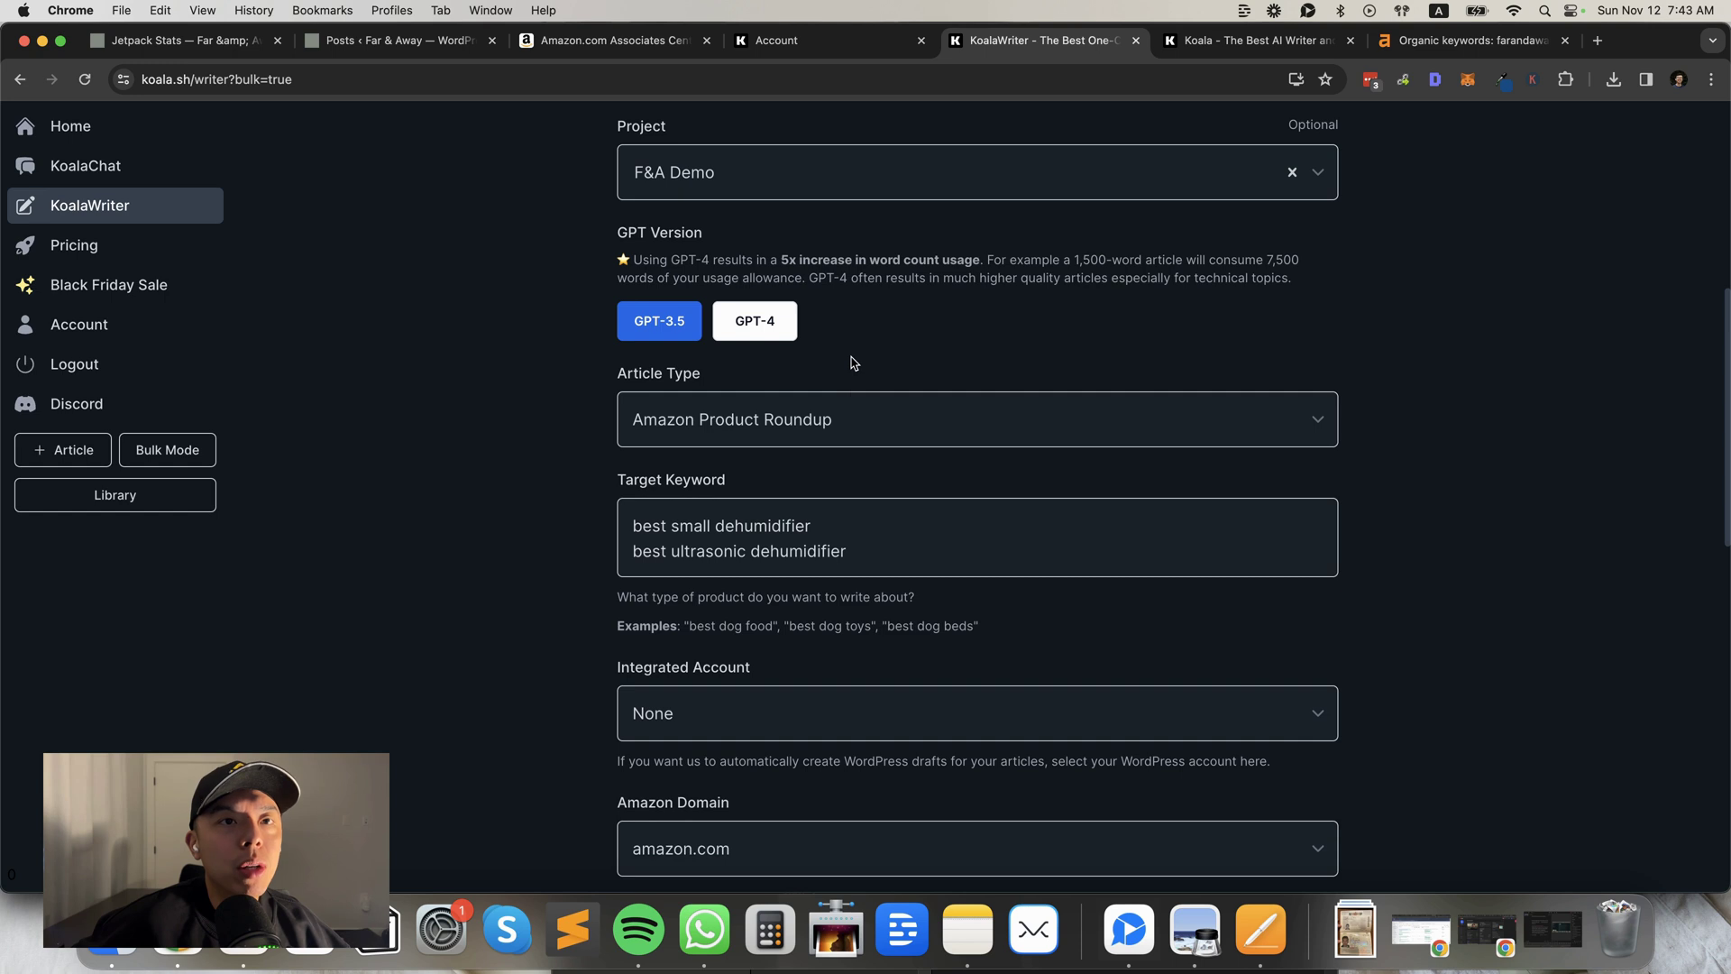
Confirm the Article Type stays Amazon Product Roundup and scroll down through the form.
left_click(751, 384)
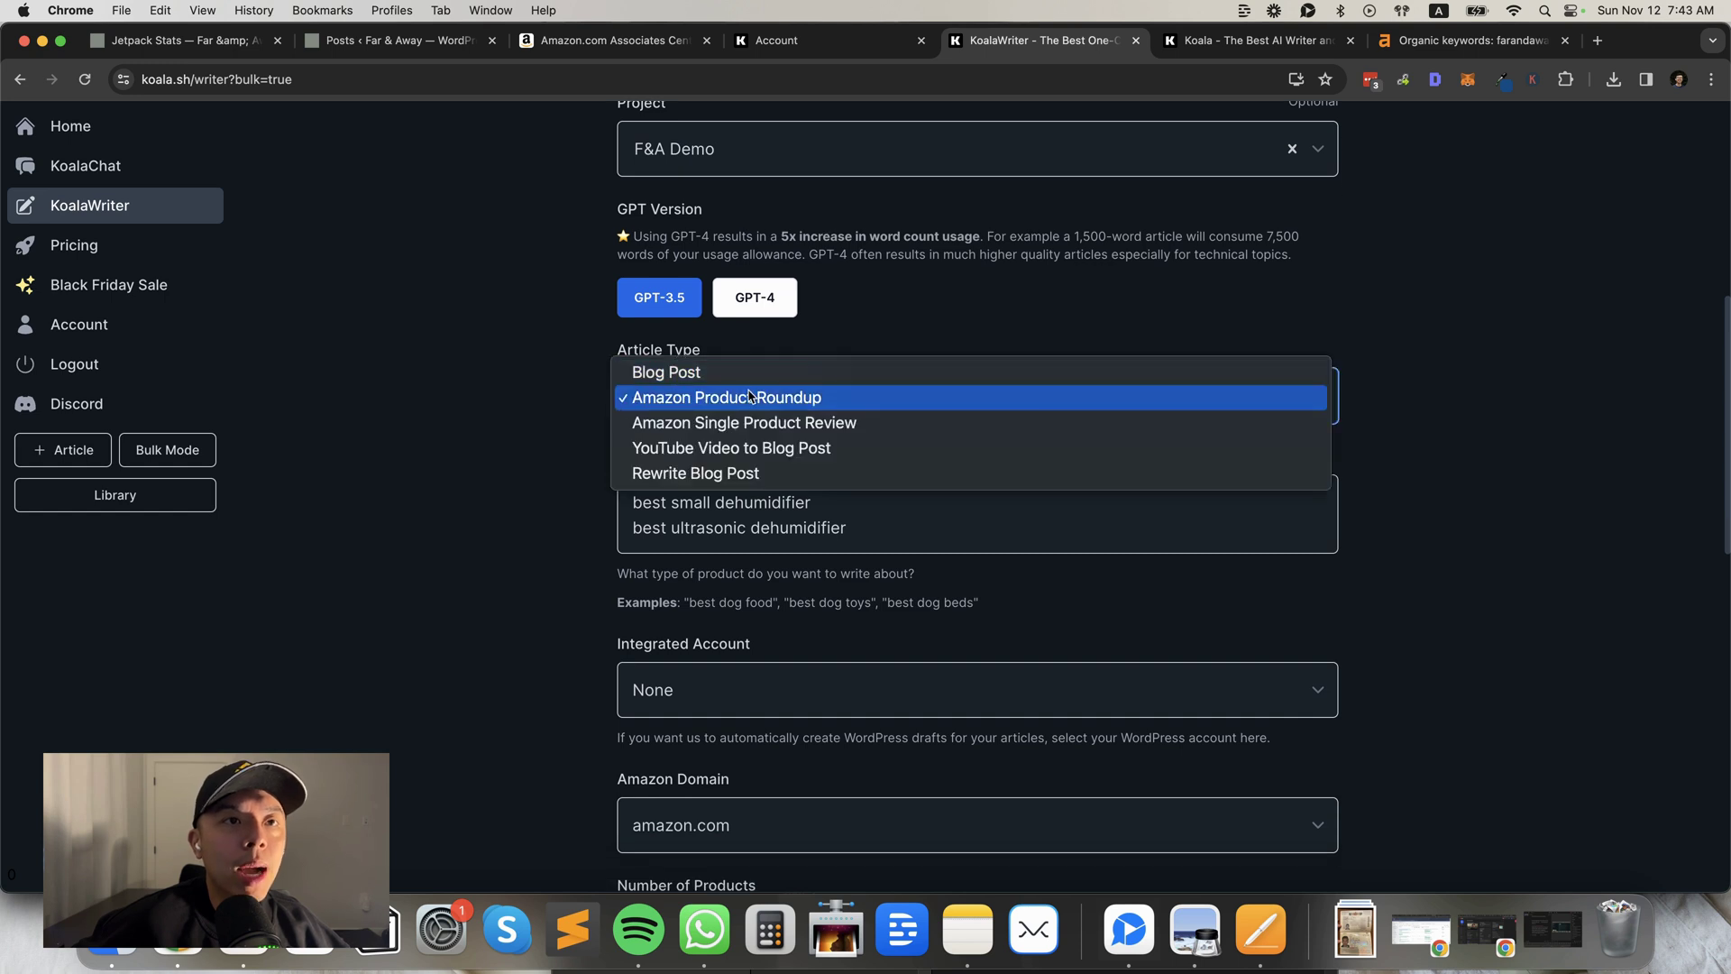
left_click(754, 399)
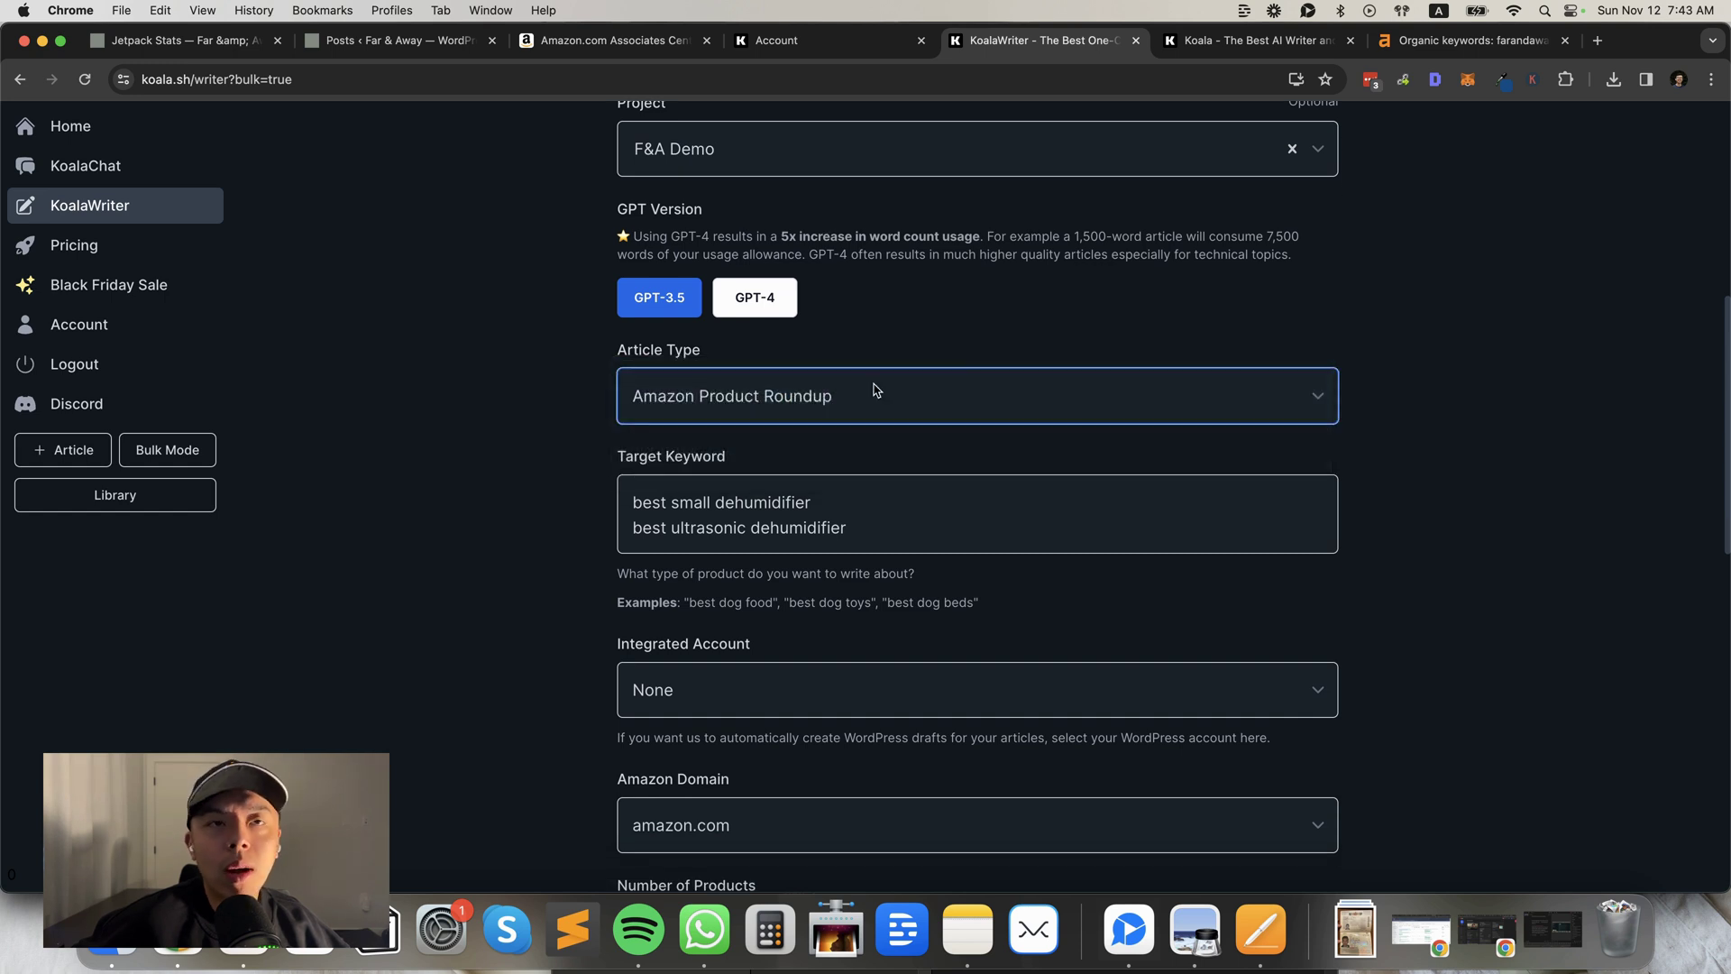
left_click(934, 398)
left_click(1024, 301)
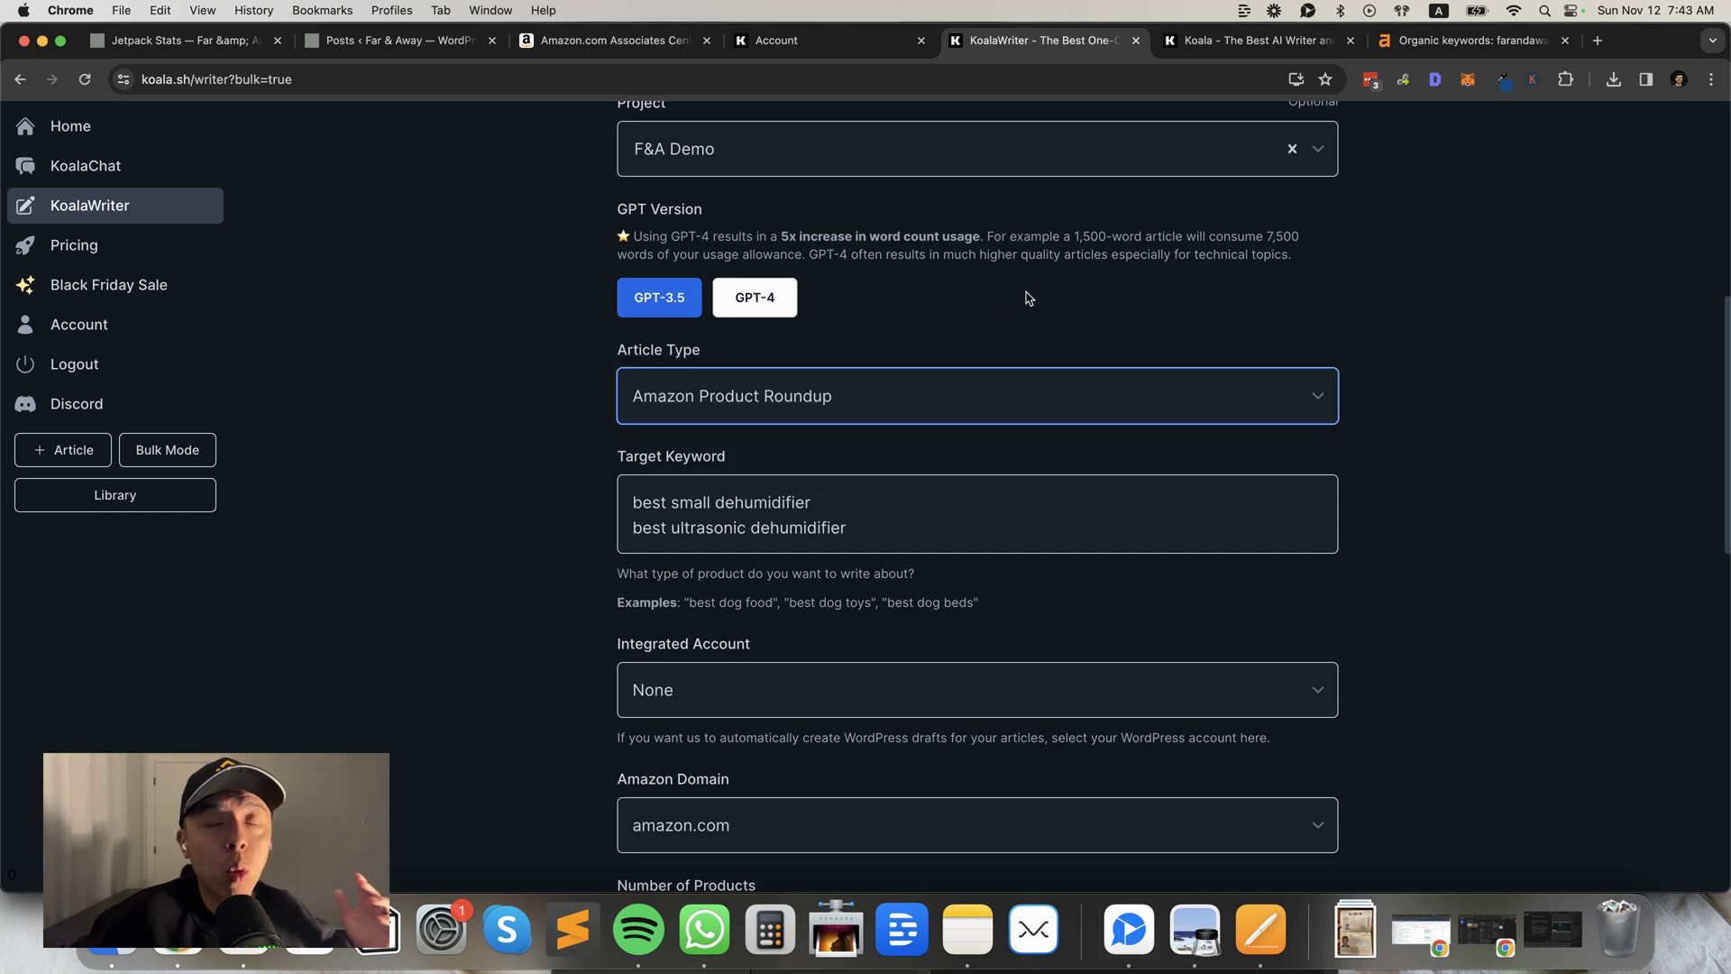
left_click(836, 402)
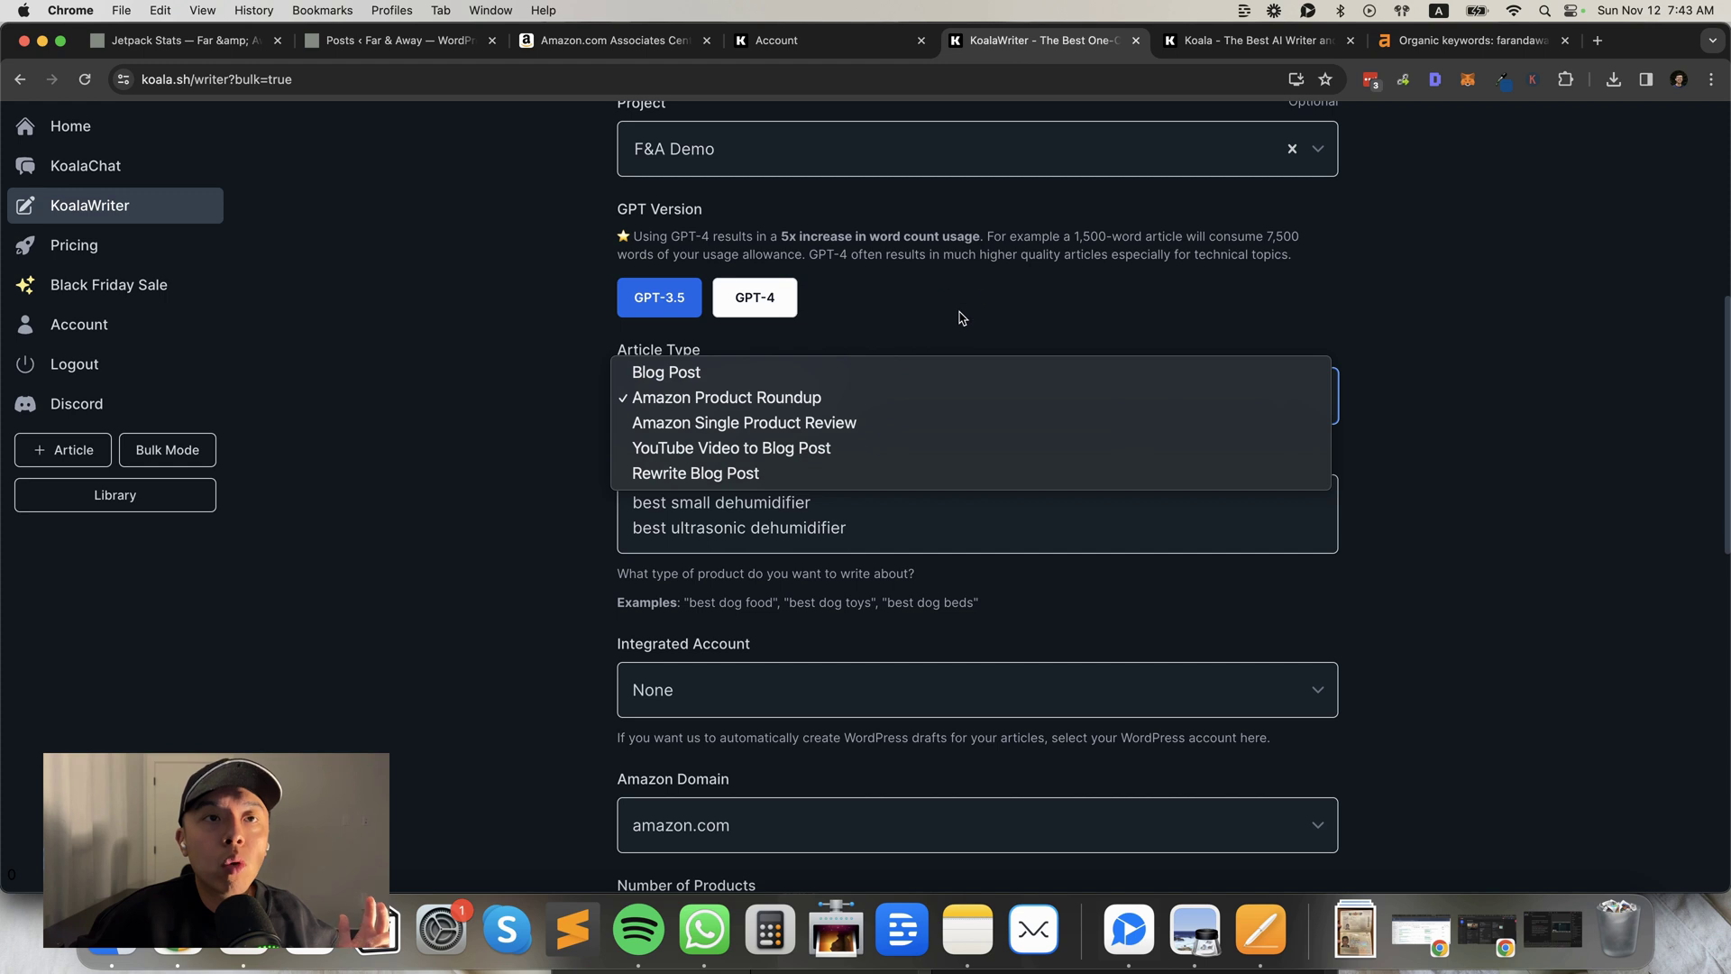
left_click(933, 331)
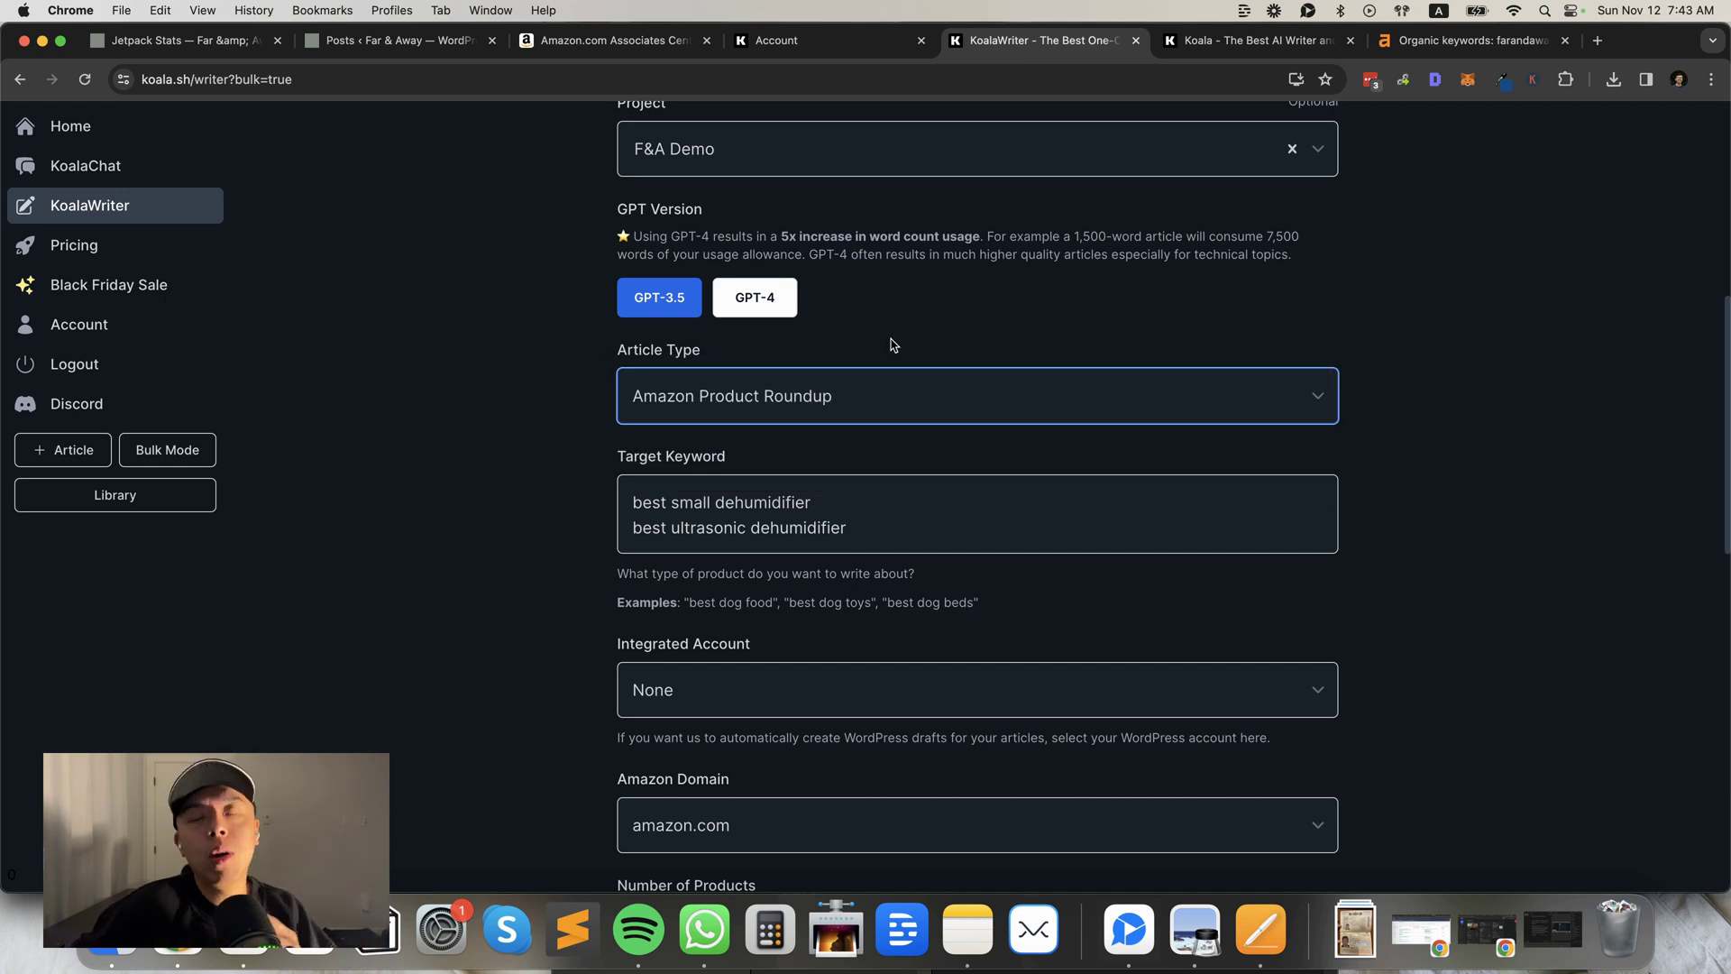
scroll(893, 345, "down", 3)
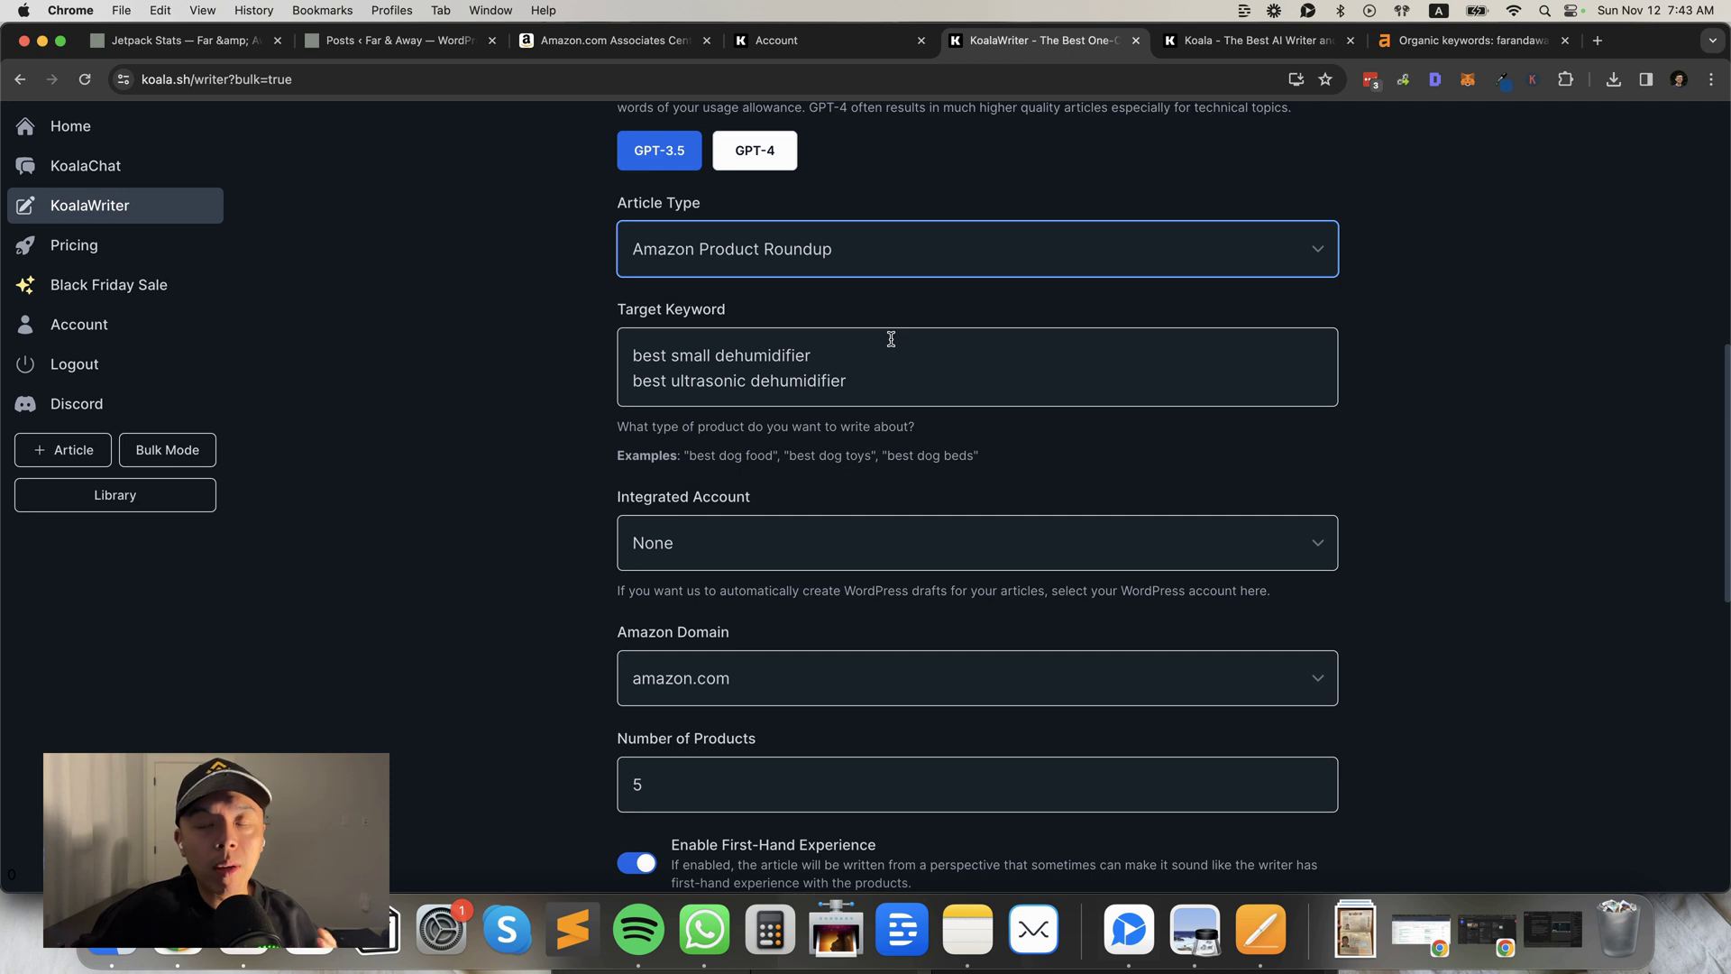
scroll(890, 339, "down", 1)
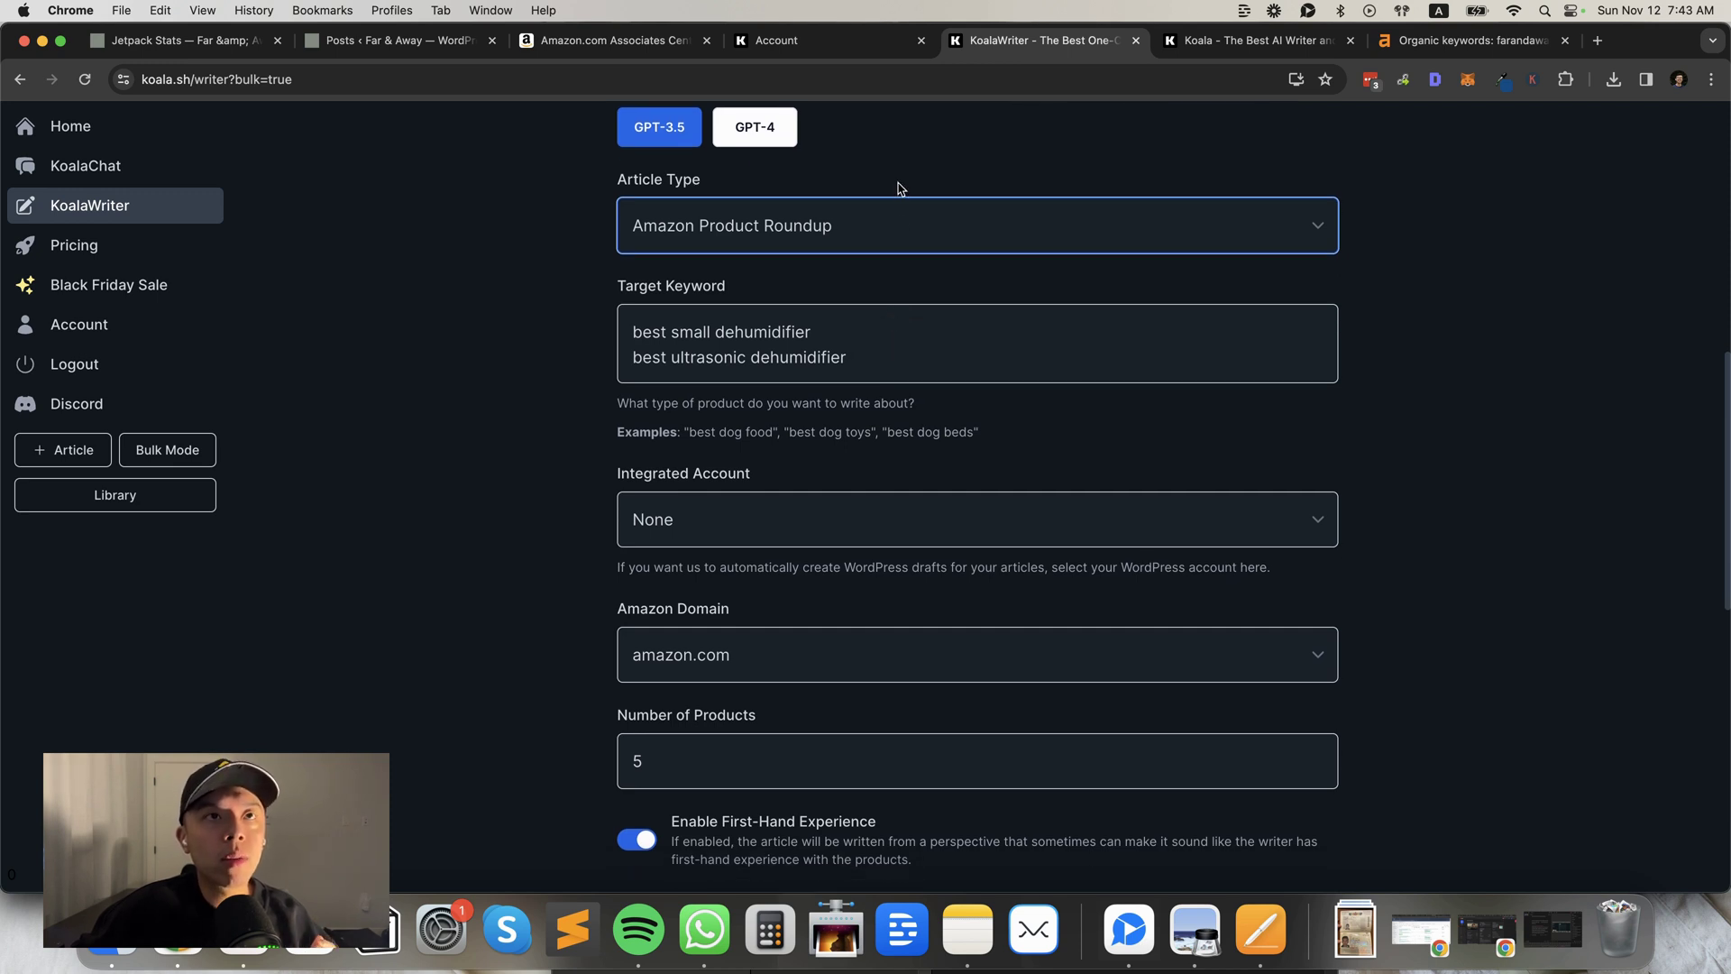
scroll(938, 360, "down", 1)
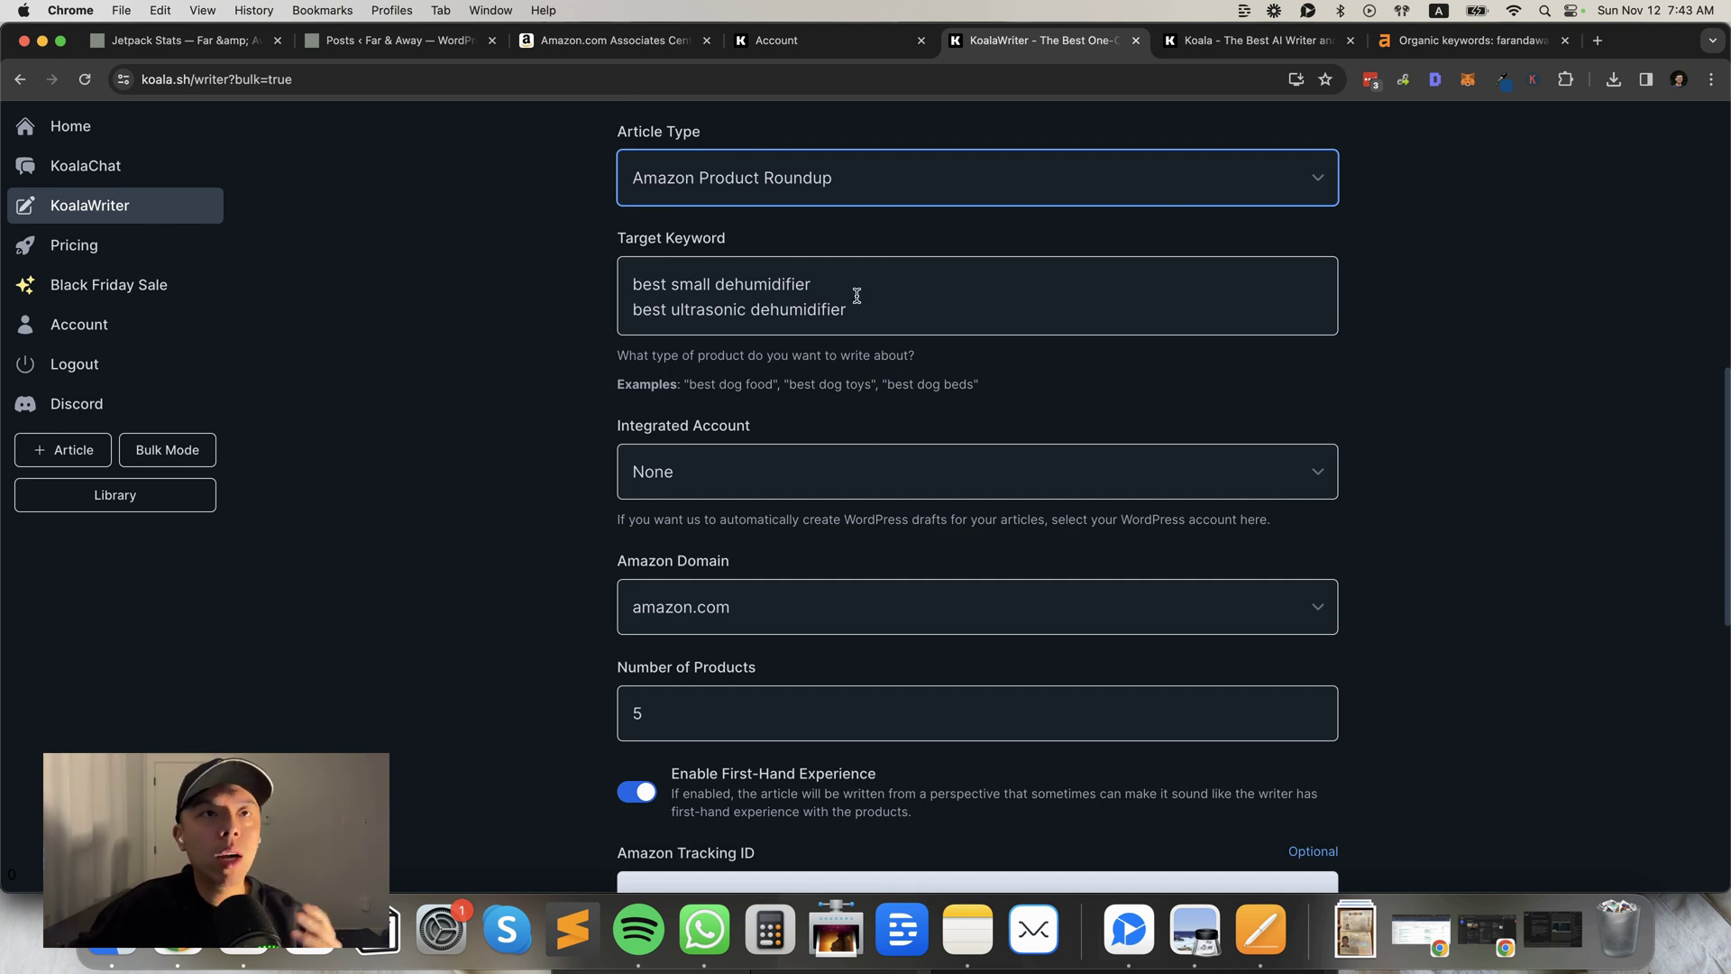
scroll(876, 312, "down", 1)
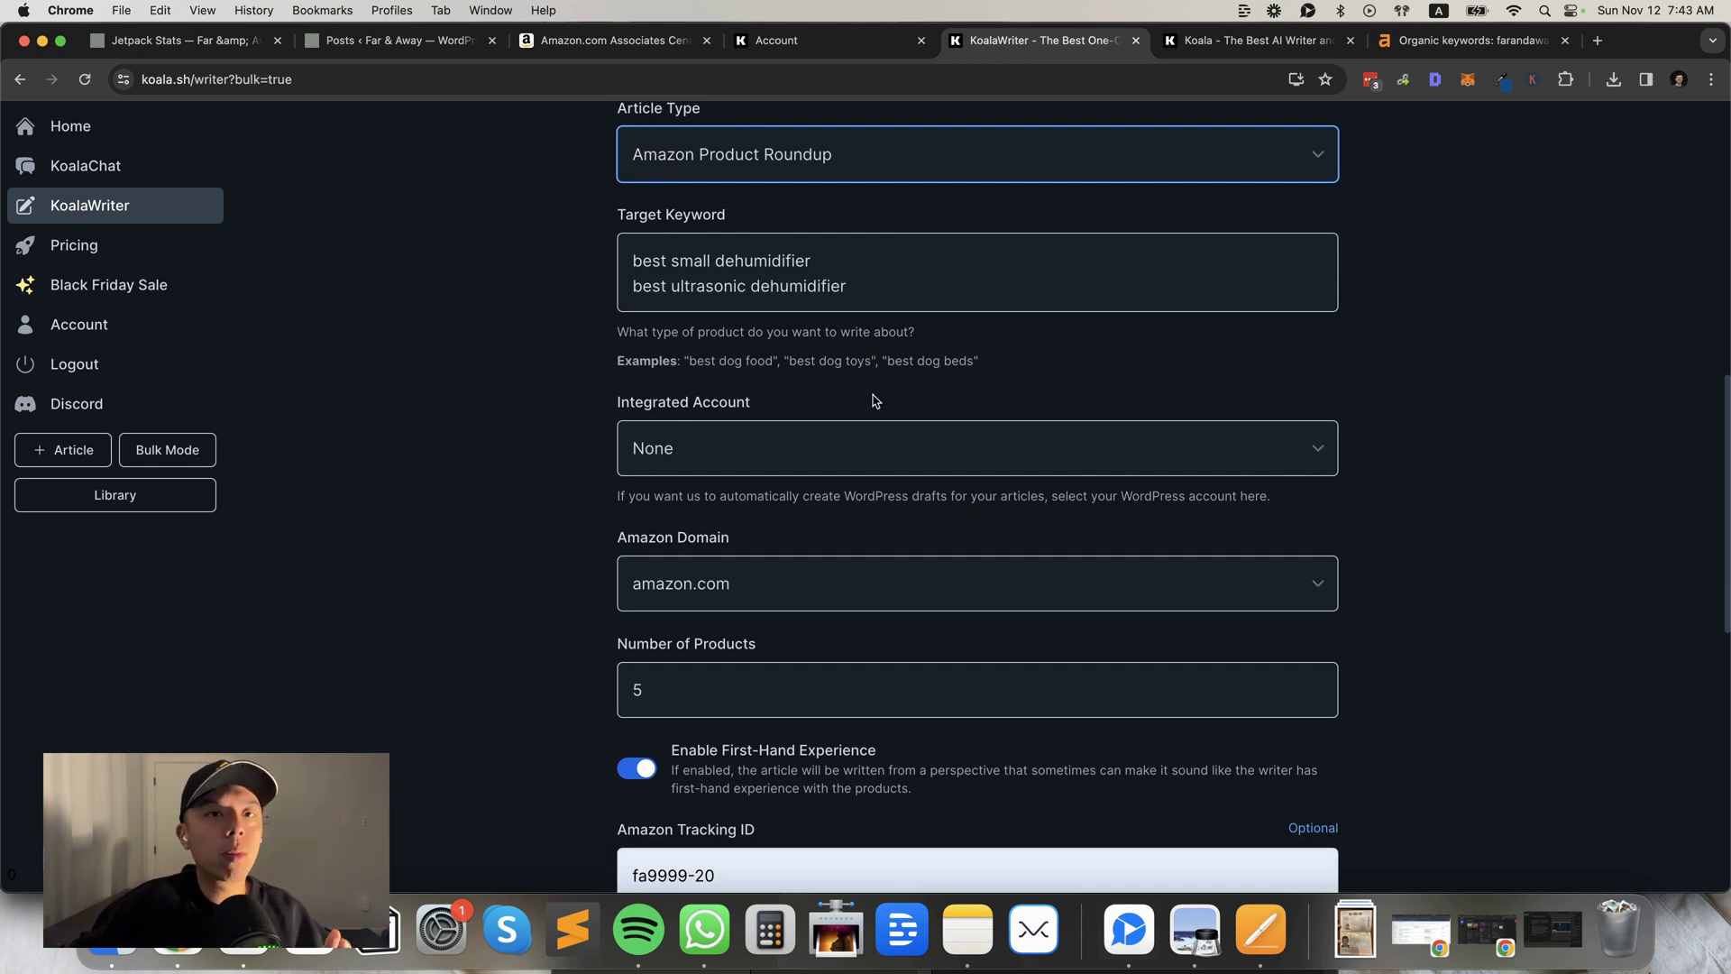
scroll(872, 424, "down", 1)
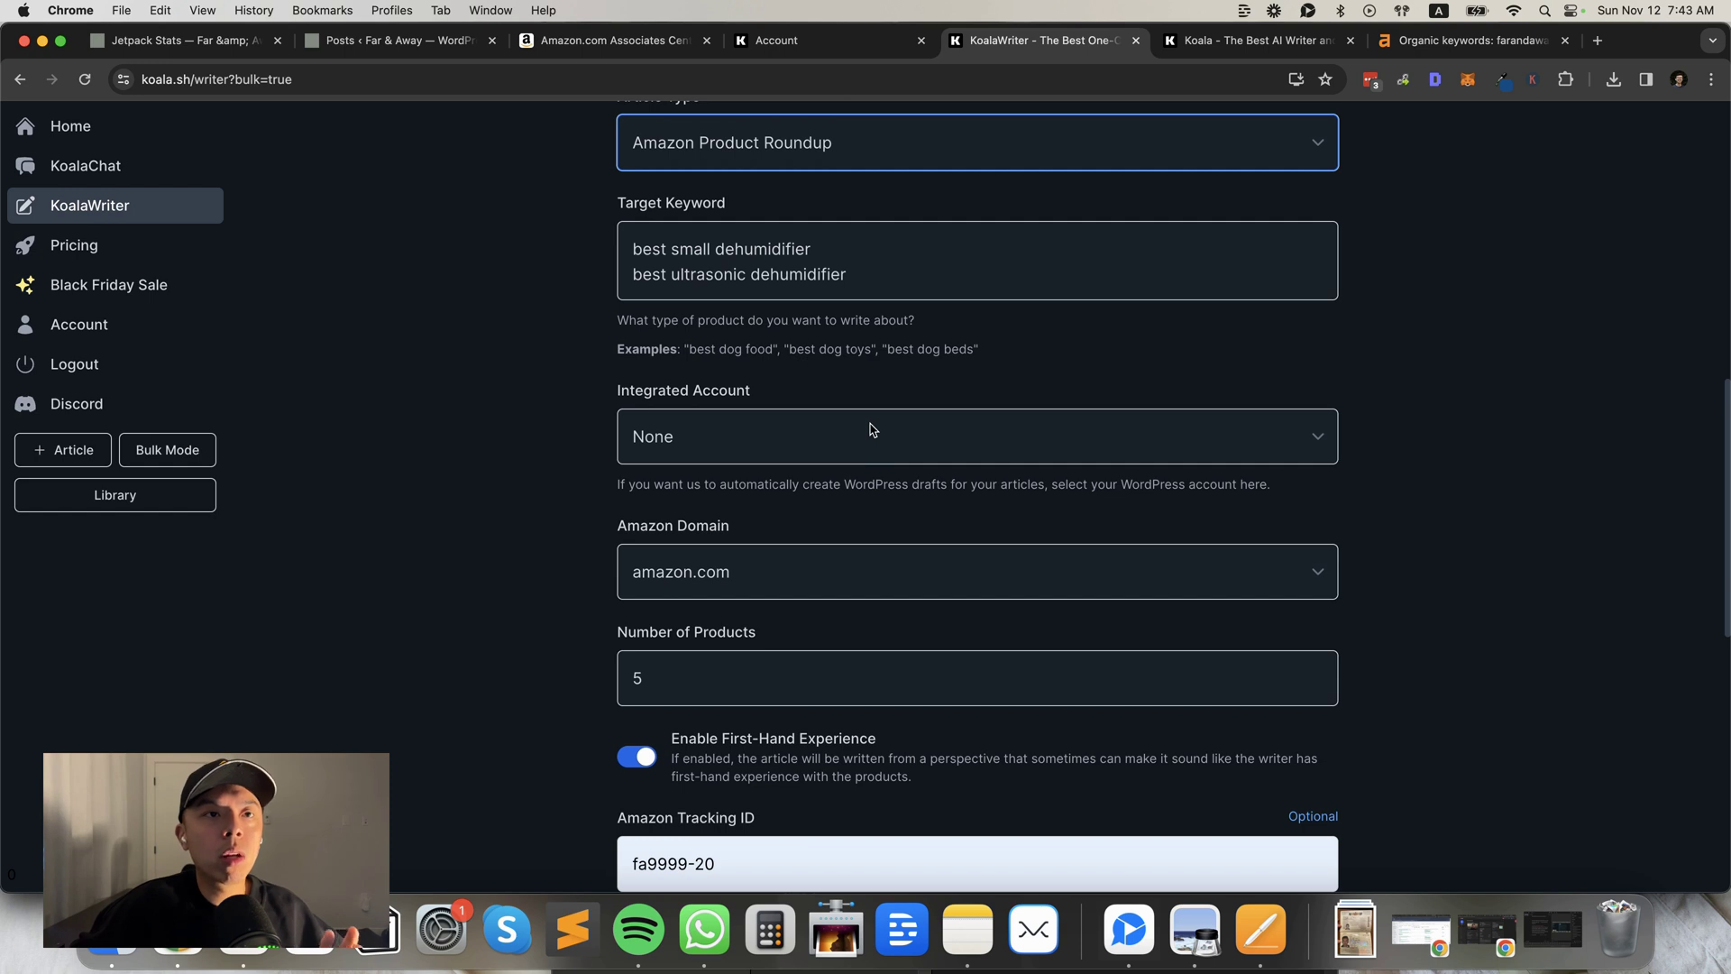
scroll(1020, 409, "down", 2)
left_click(1130, 385)
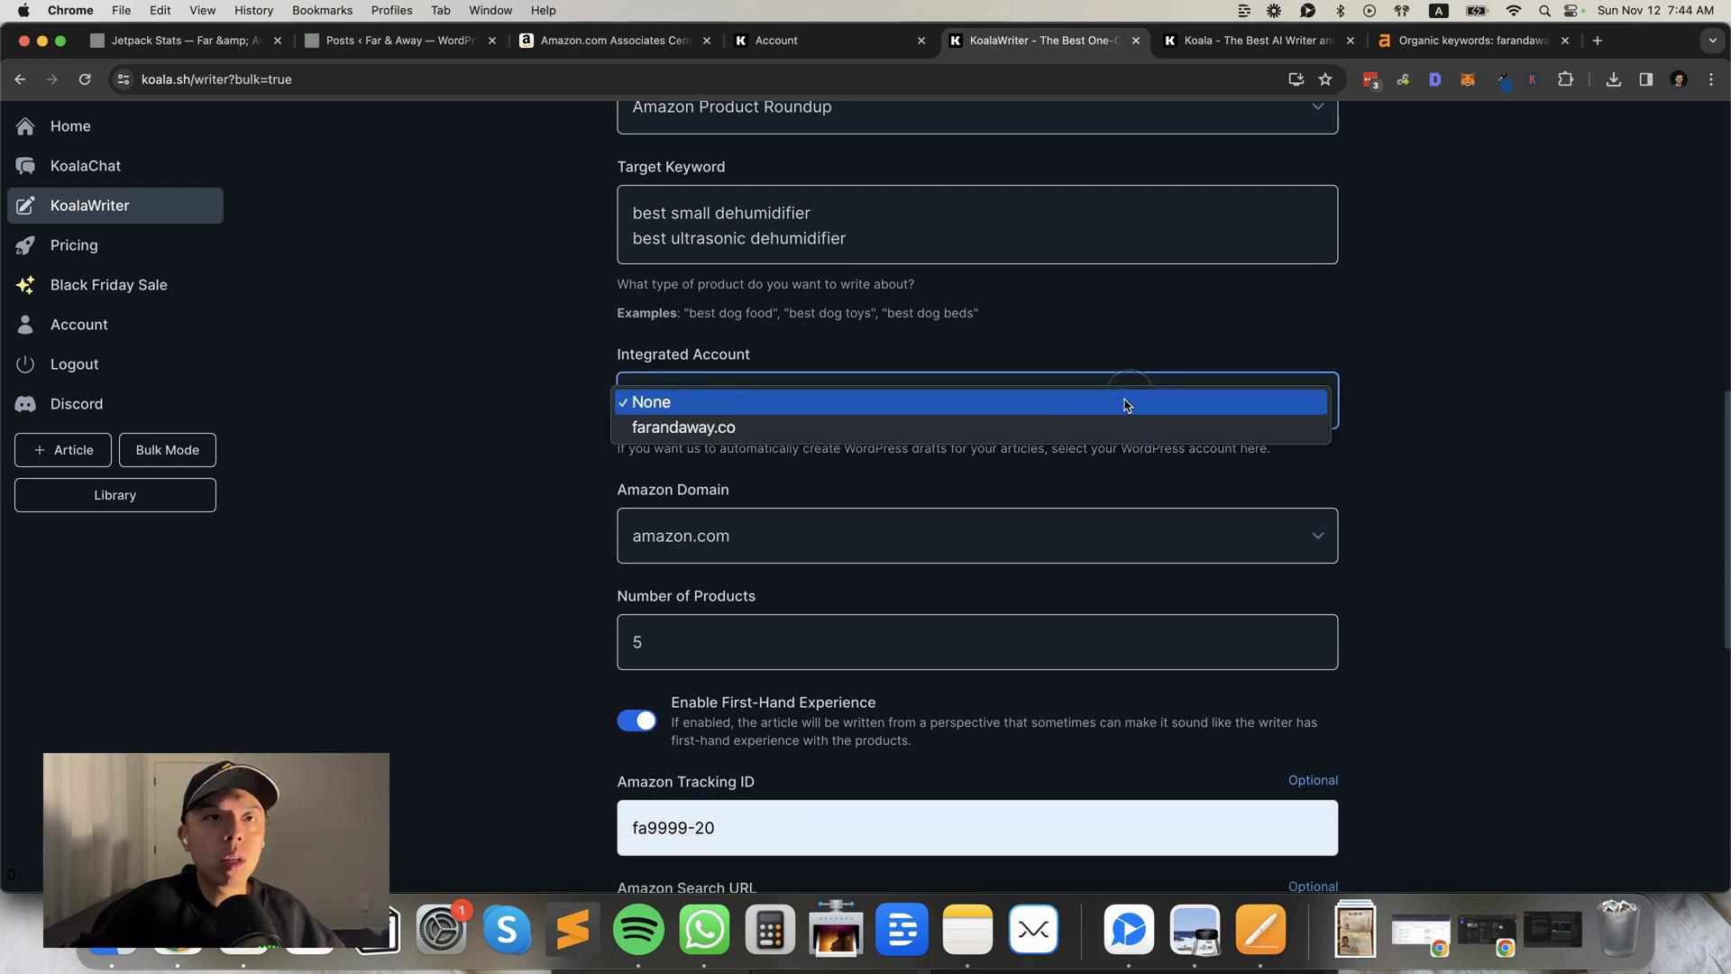
left_click(1121, 421)
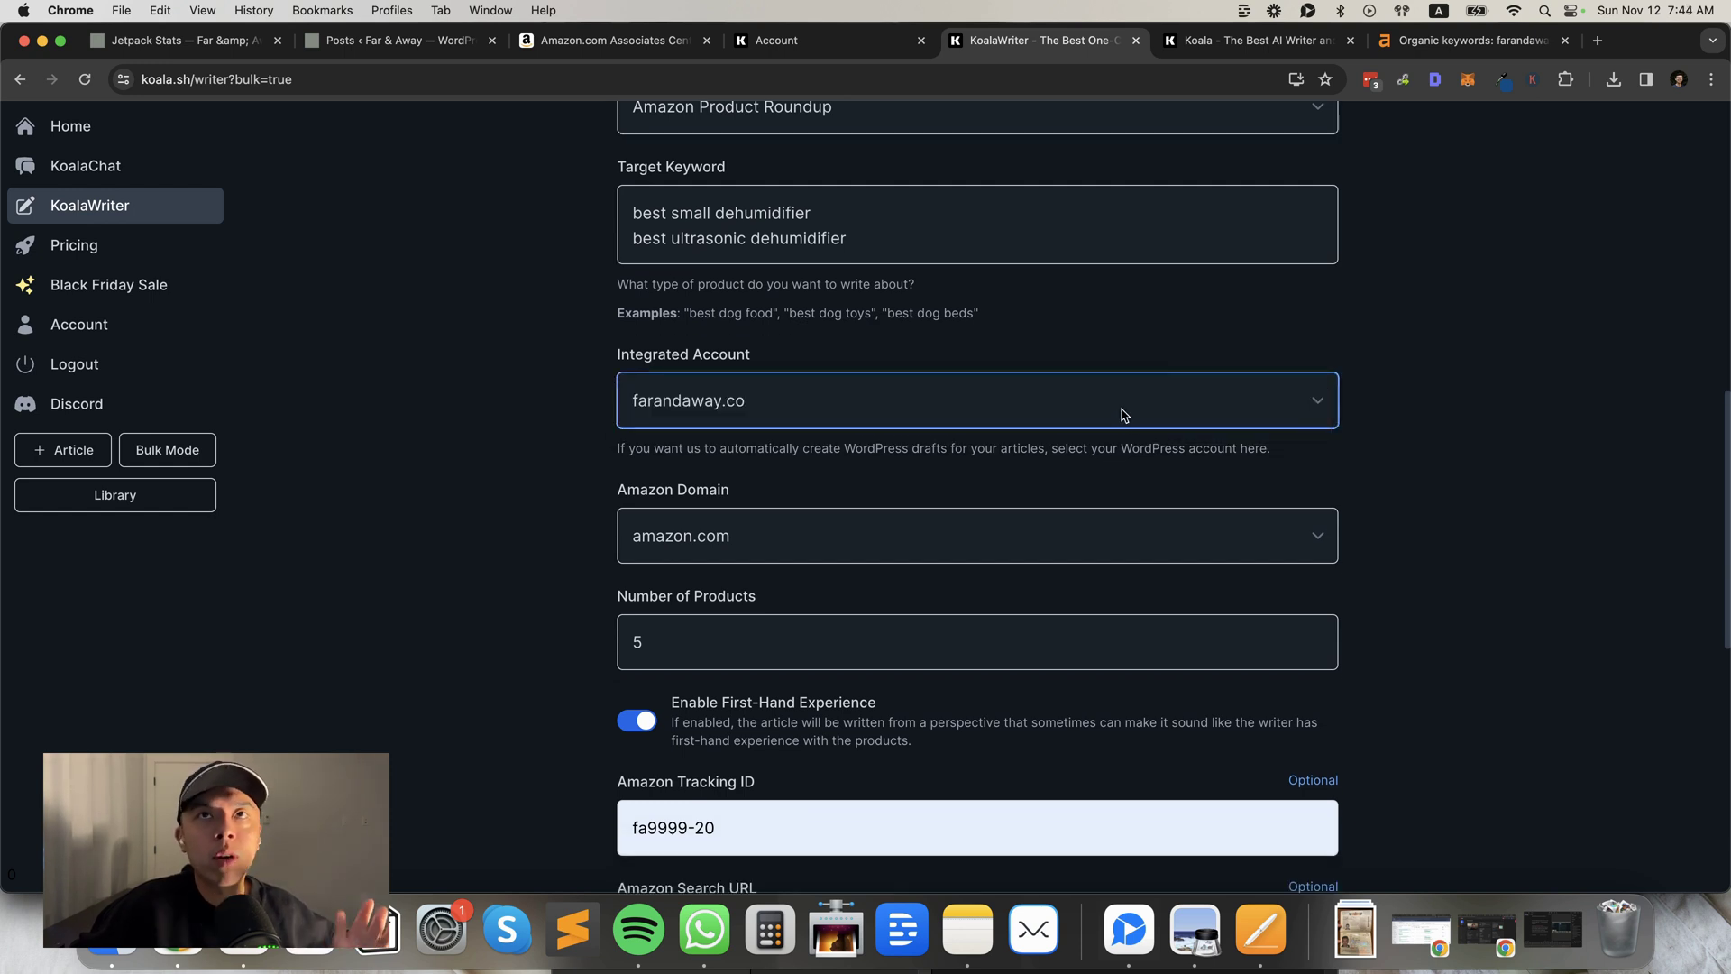
scroll(1122, 414, "down", 2)
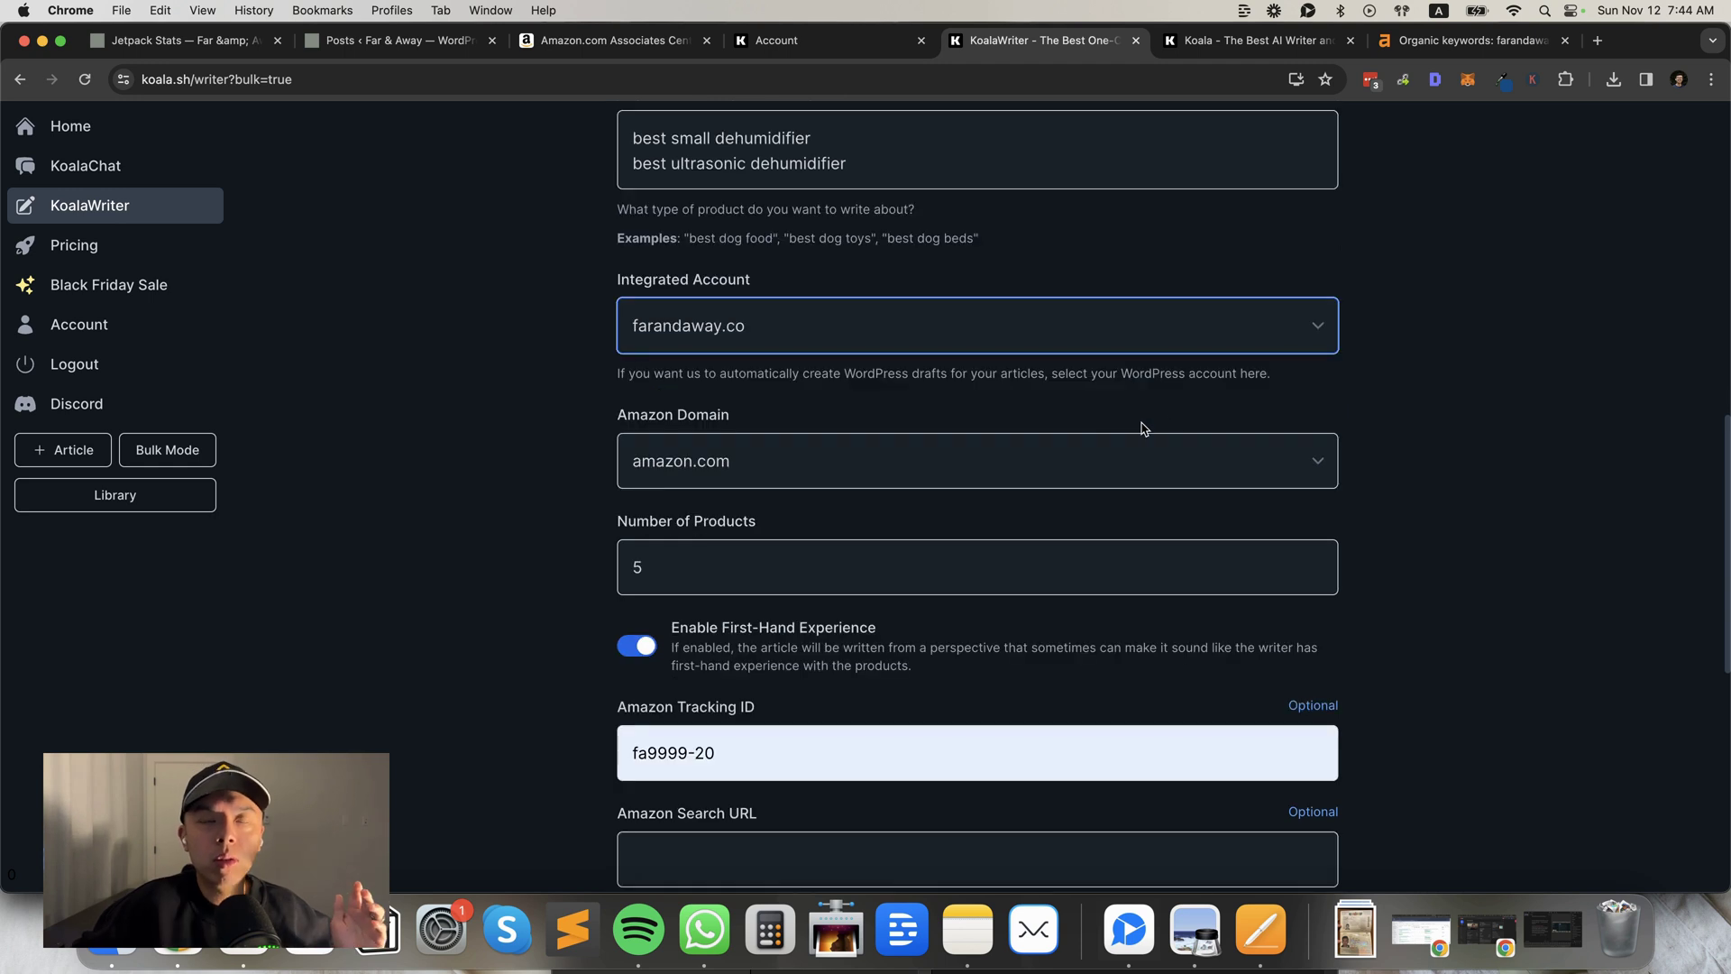
scroll(1200, 413, "down", 1)
scroll(1200, 413, "down", 1)
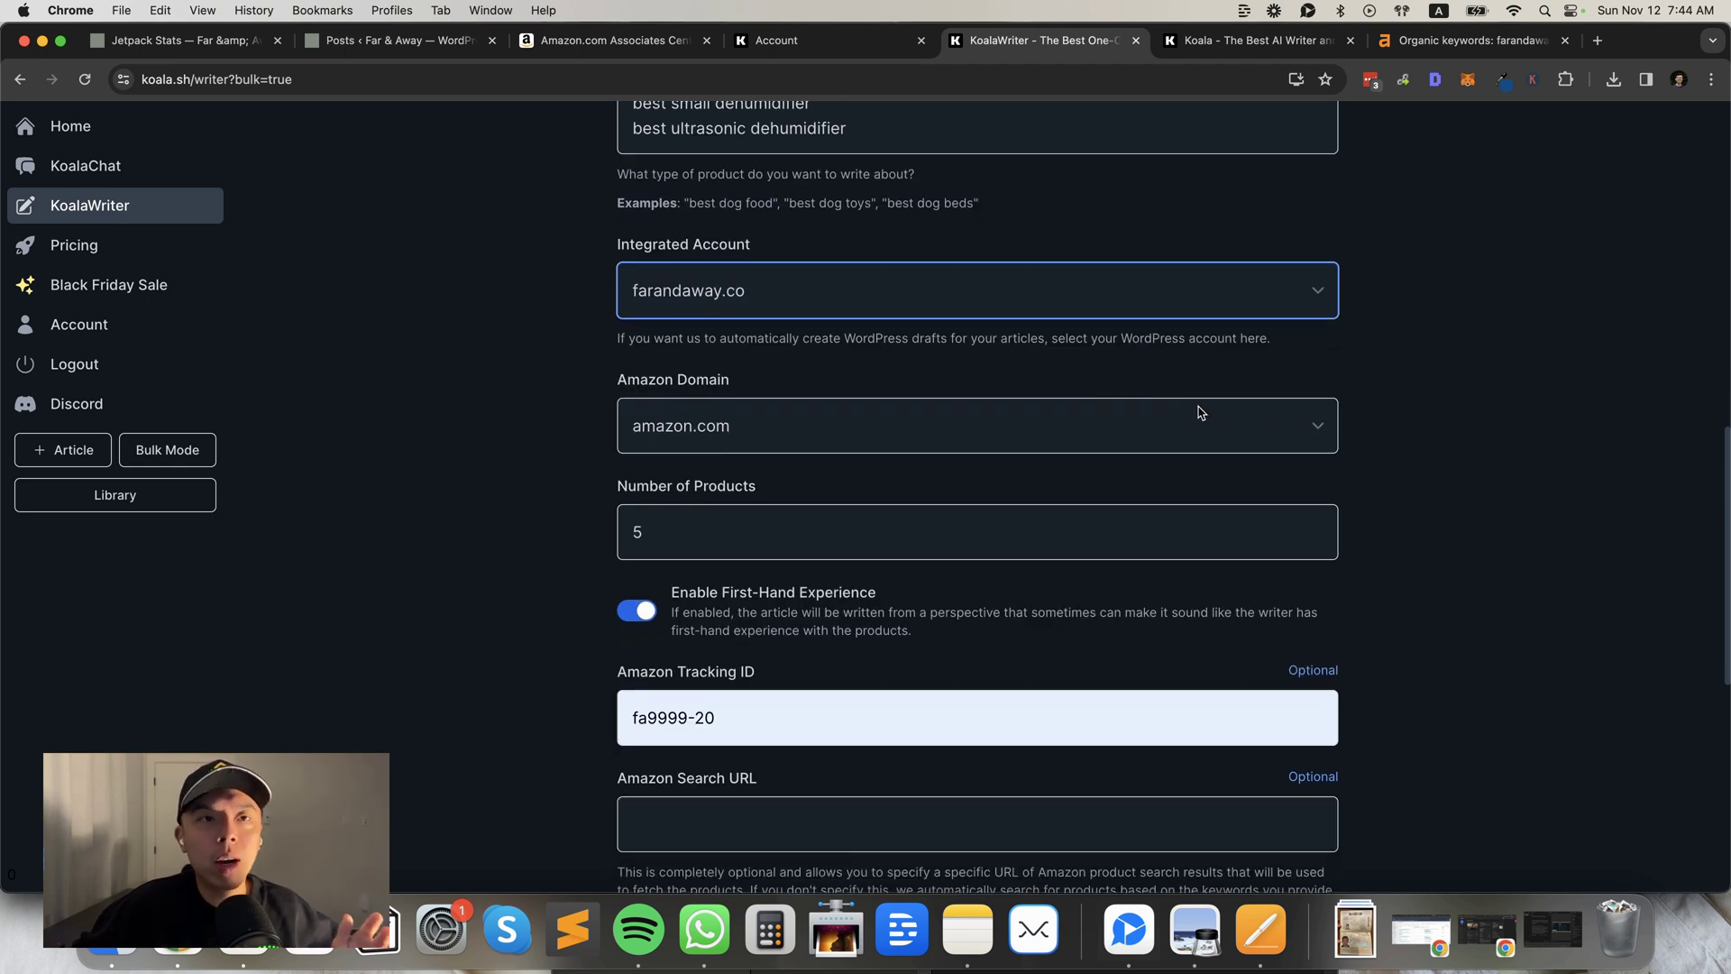
scroll(1307, 320, "up", 1)
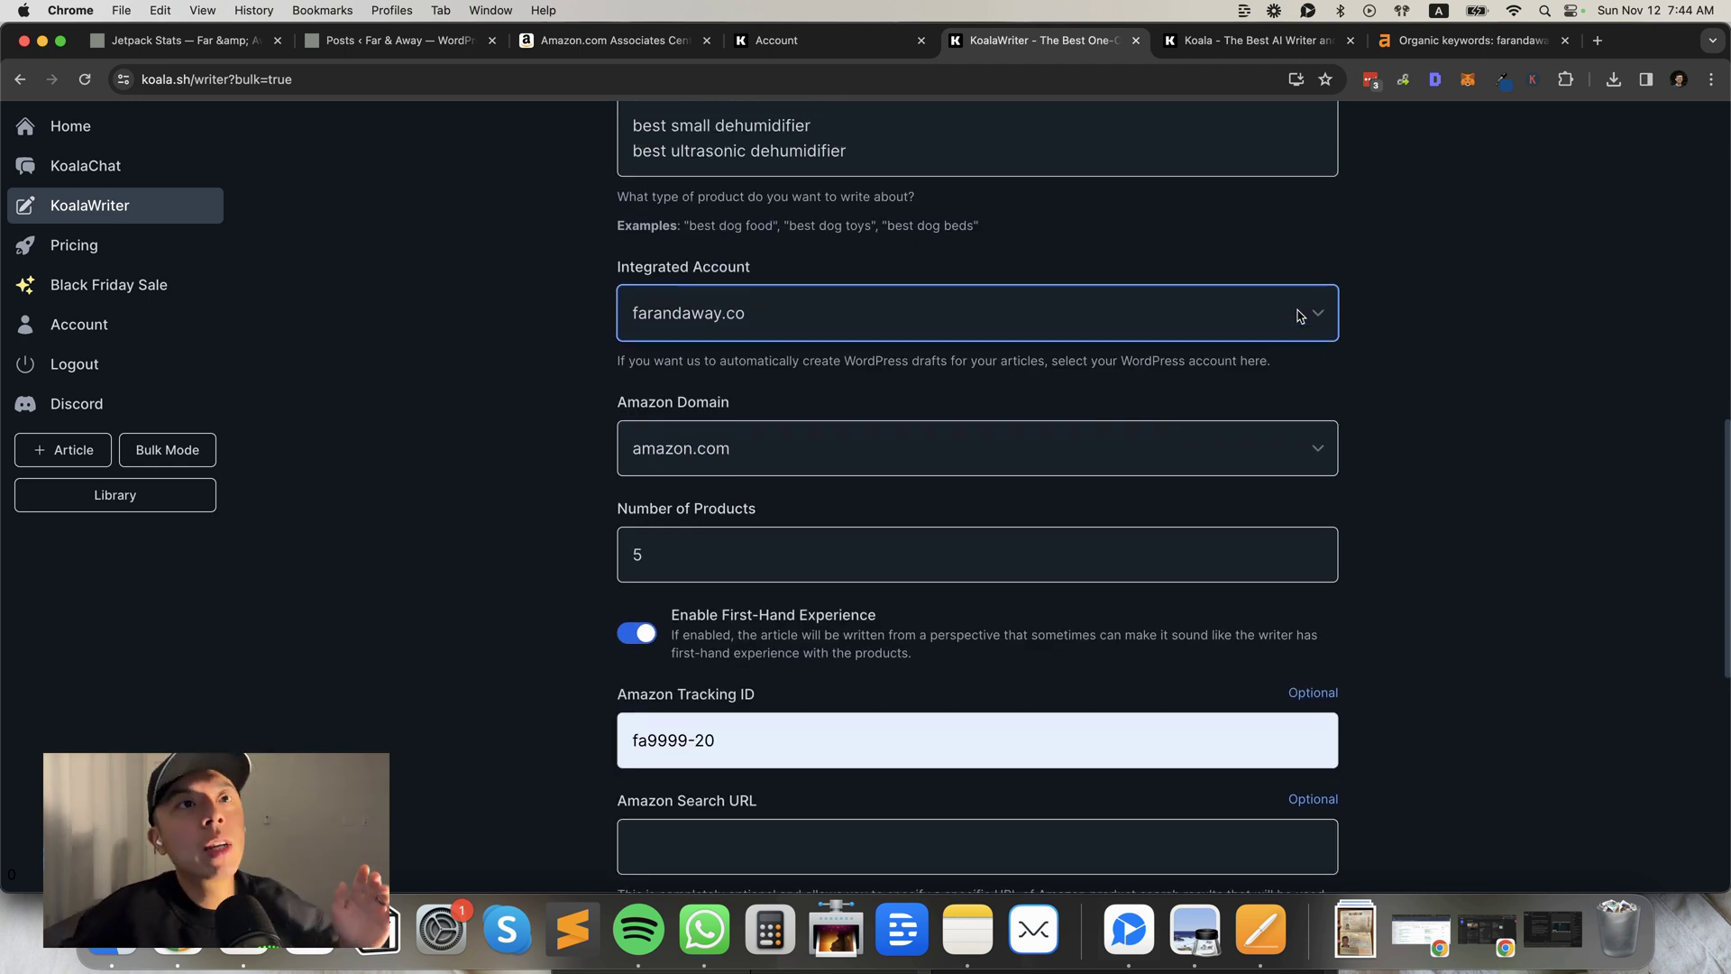
left_click(917, 311)
left_click(917, 311)
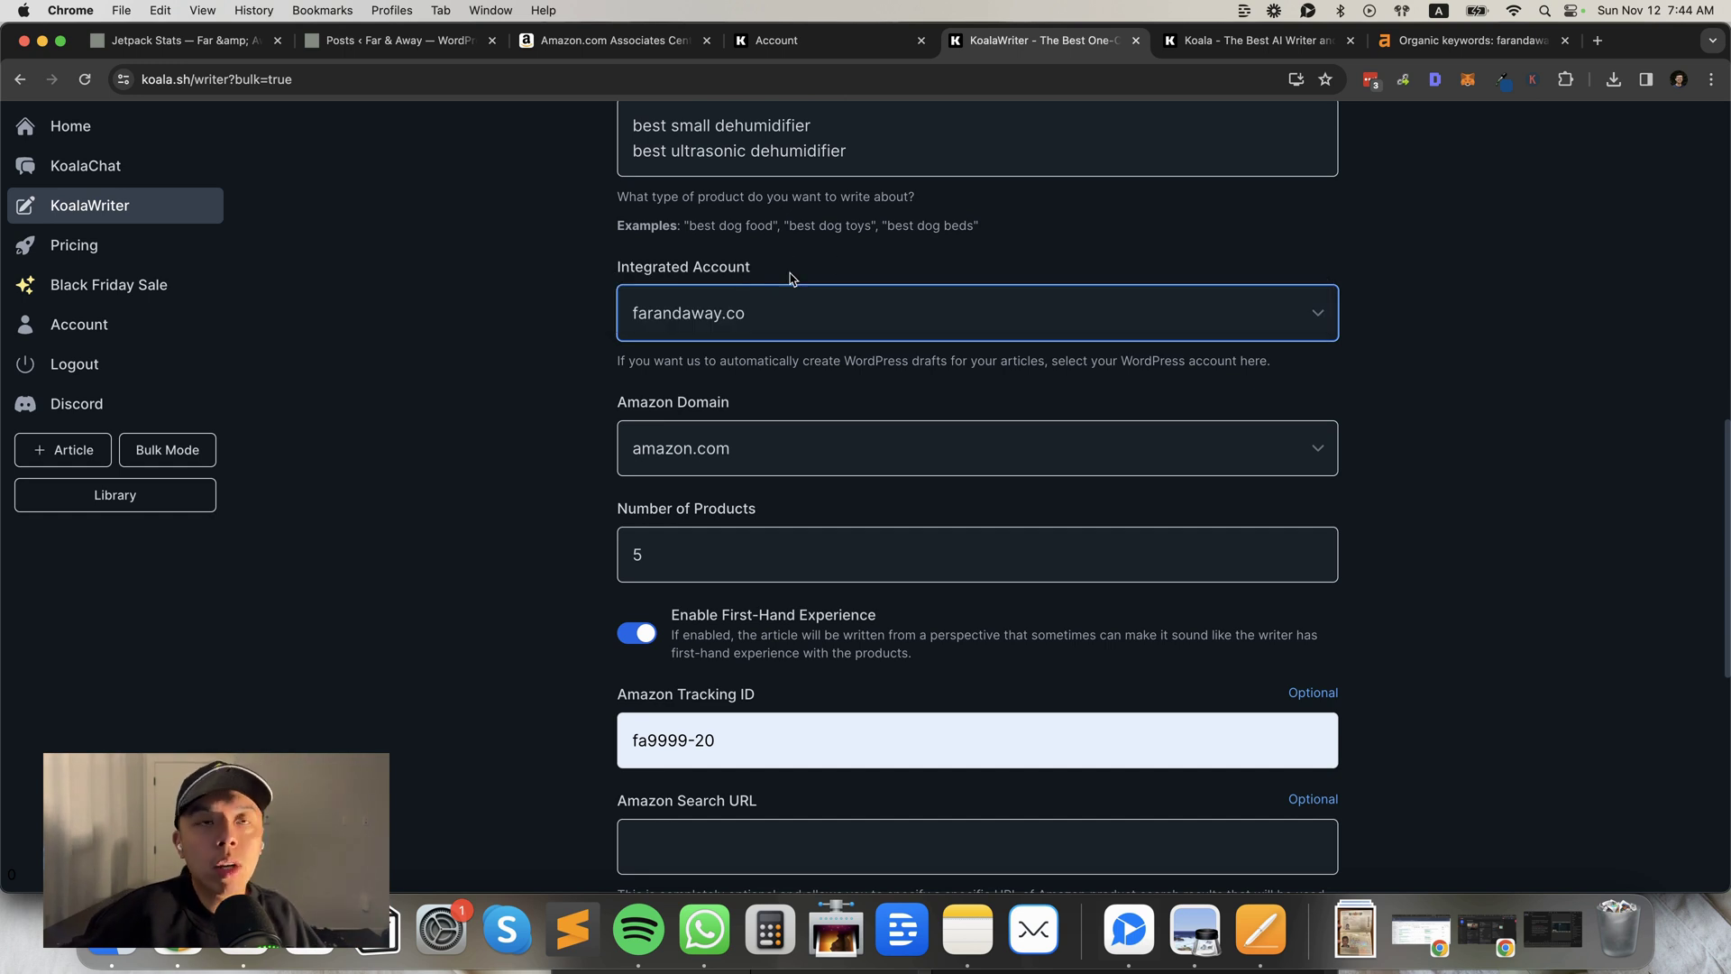
scroll(879, 357, "down", 1)
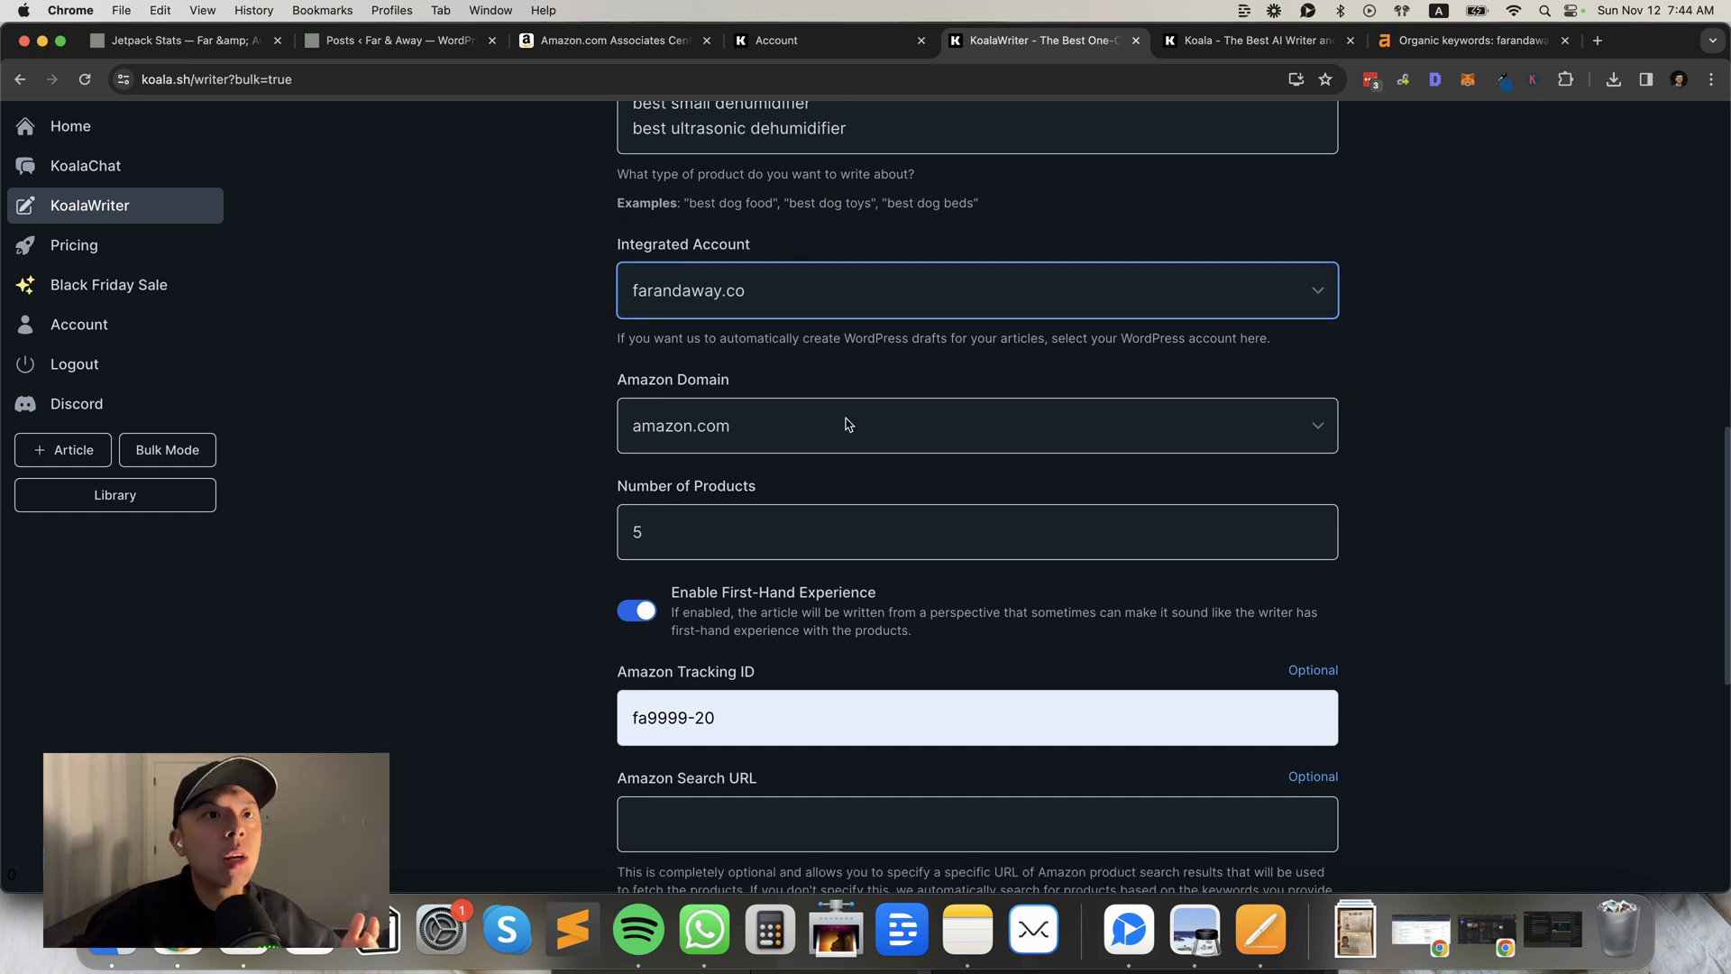
scroll(848, 424, "down", 1)
left_click(810, 403)
left_click(809, 403)
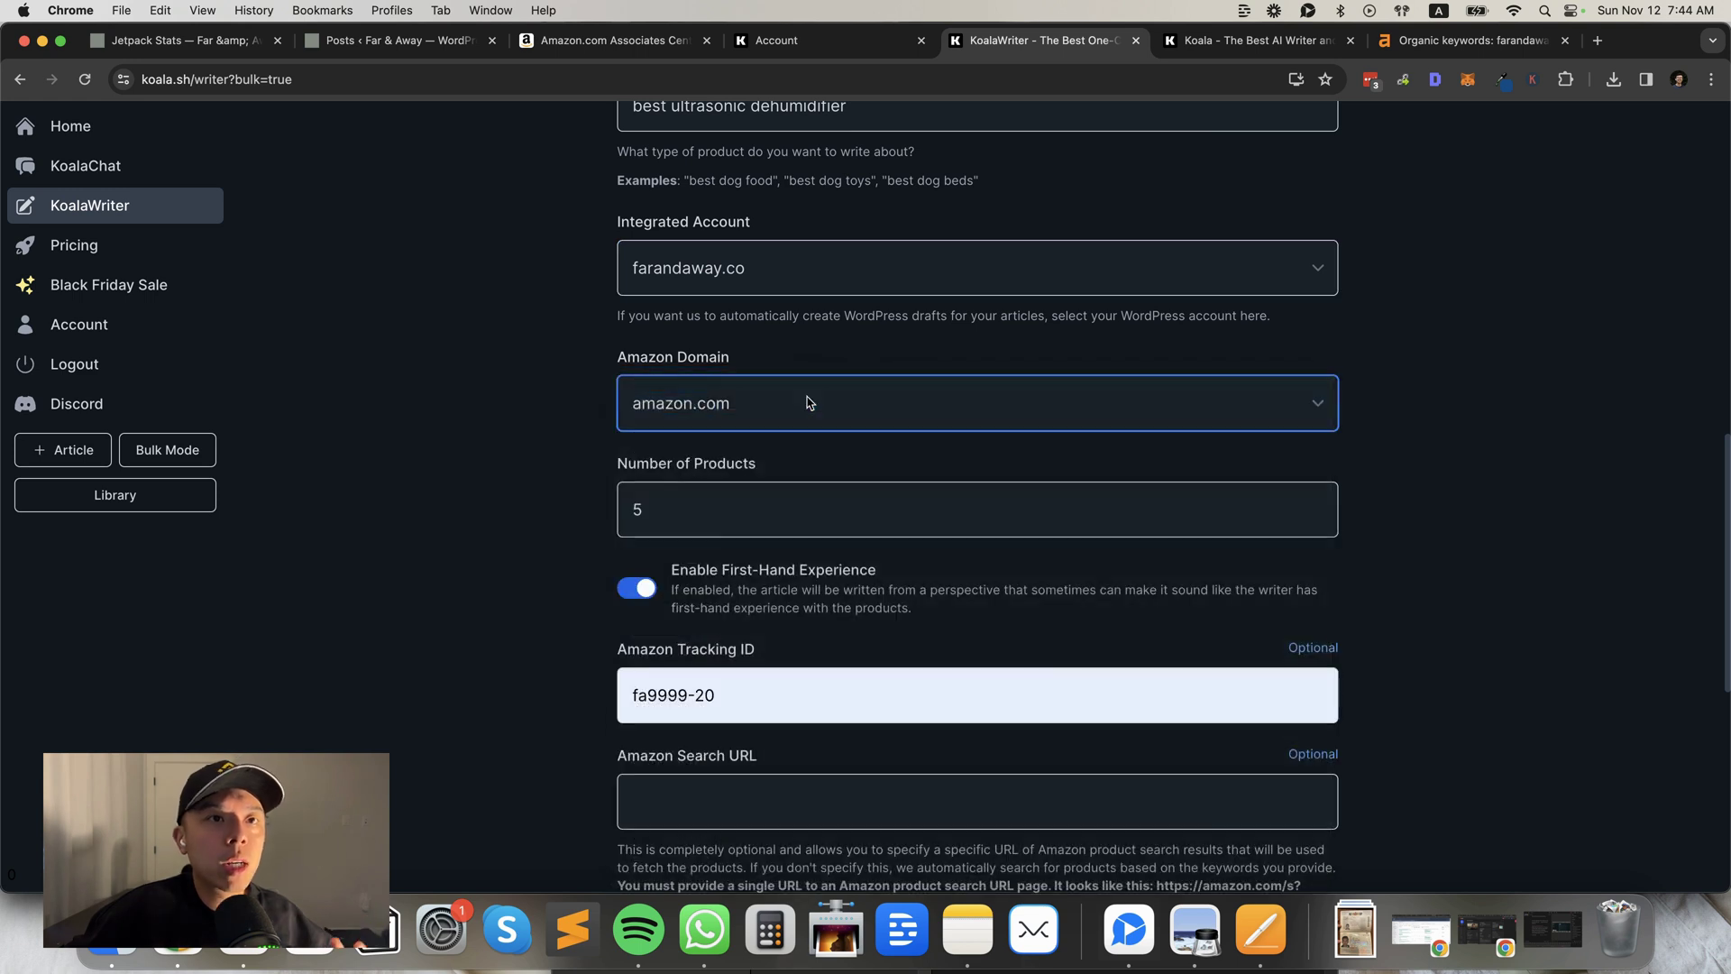
scroll(809, 403, "down", 4)
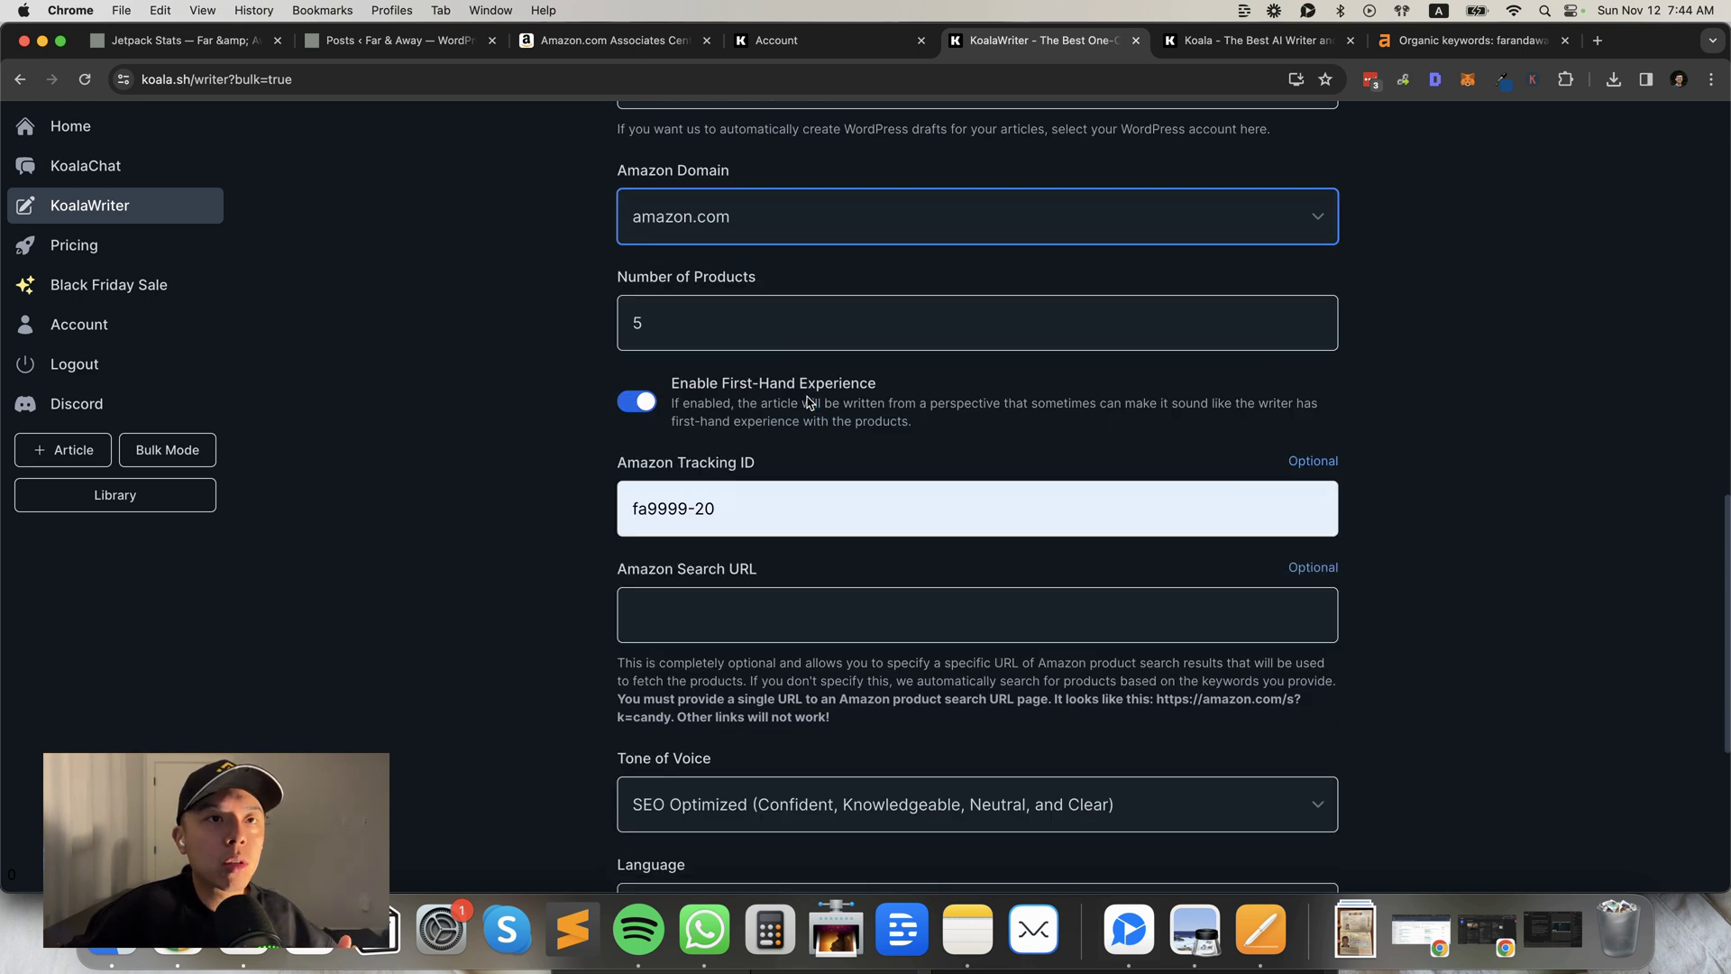
left_click(801, 330)
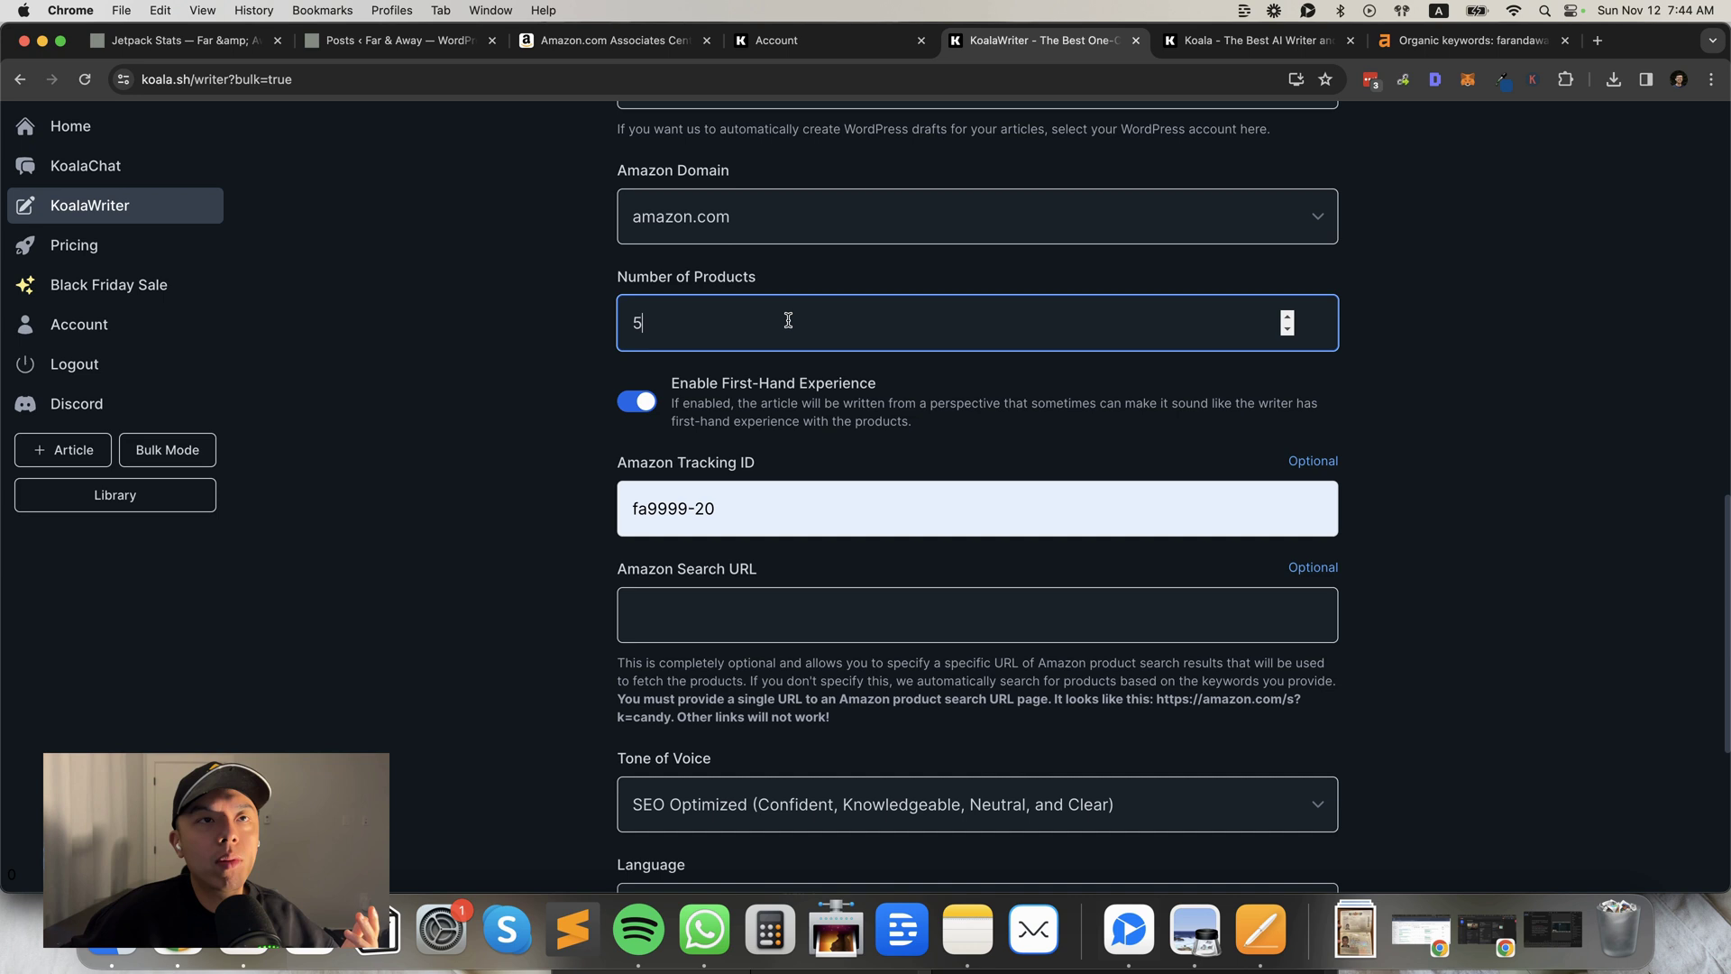
Change Number of Products from 5 to 8 and Bulk Create both dehumidifier articles.
key("super+a")
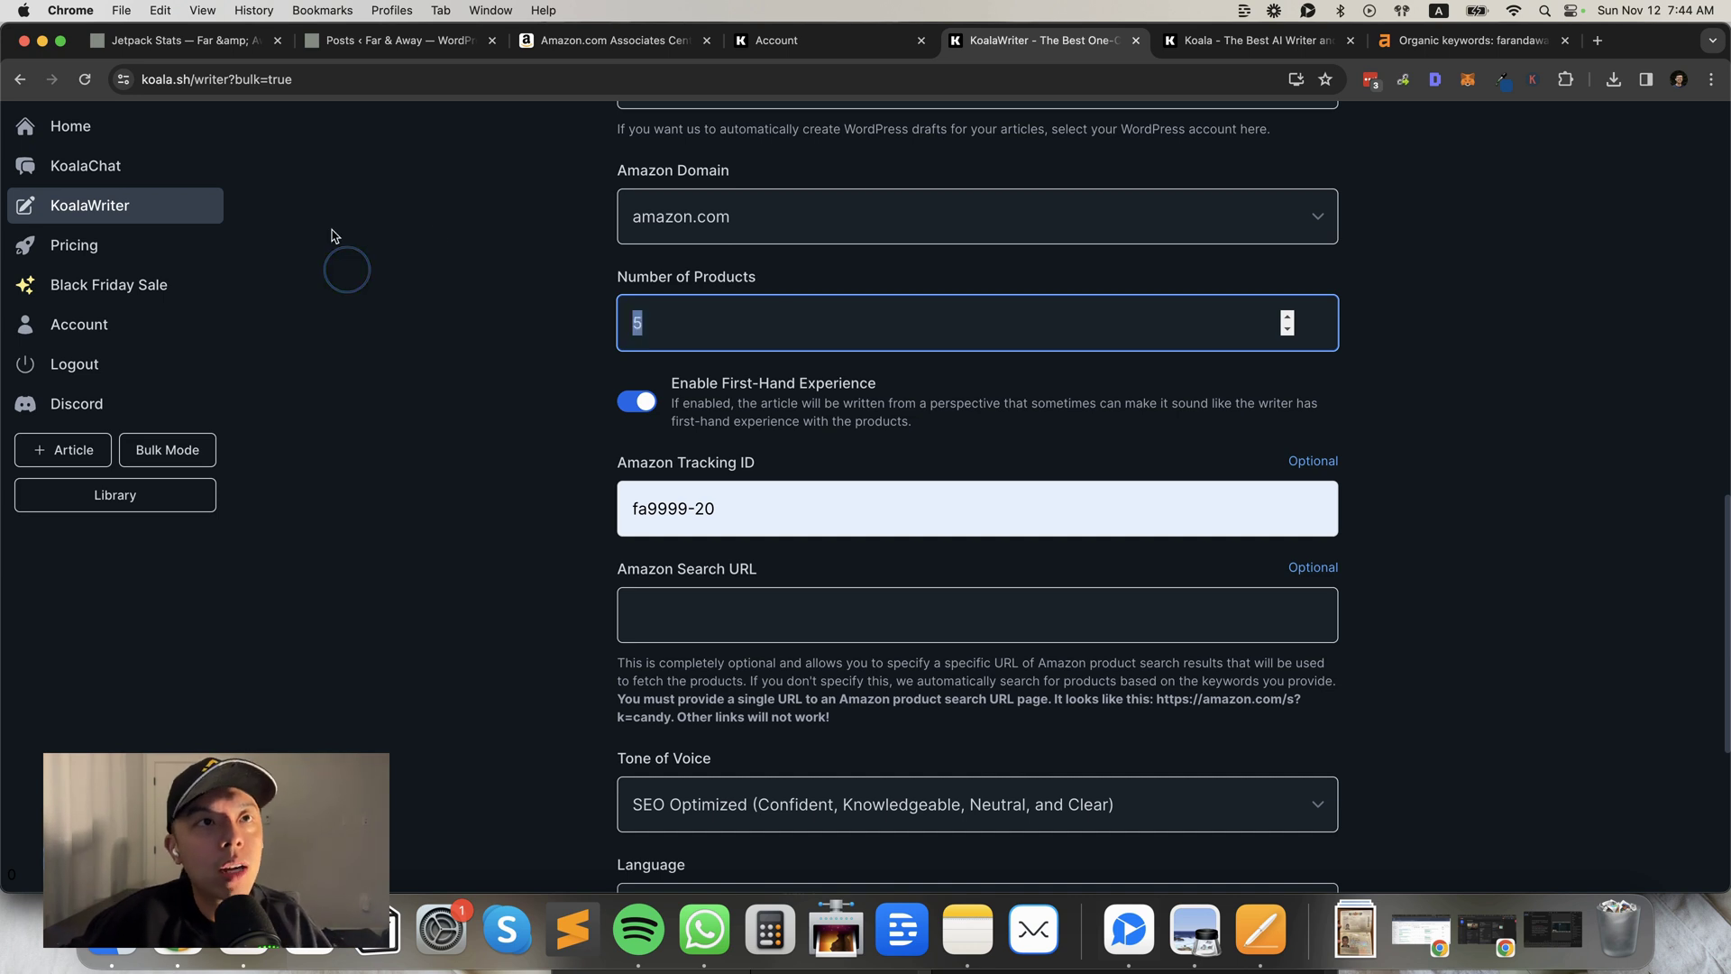
type("8")
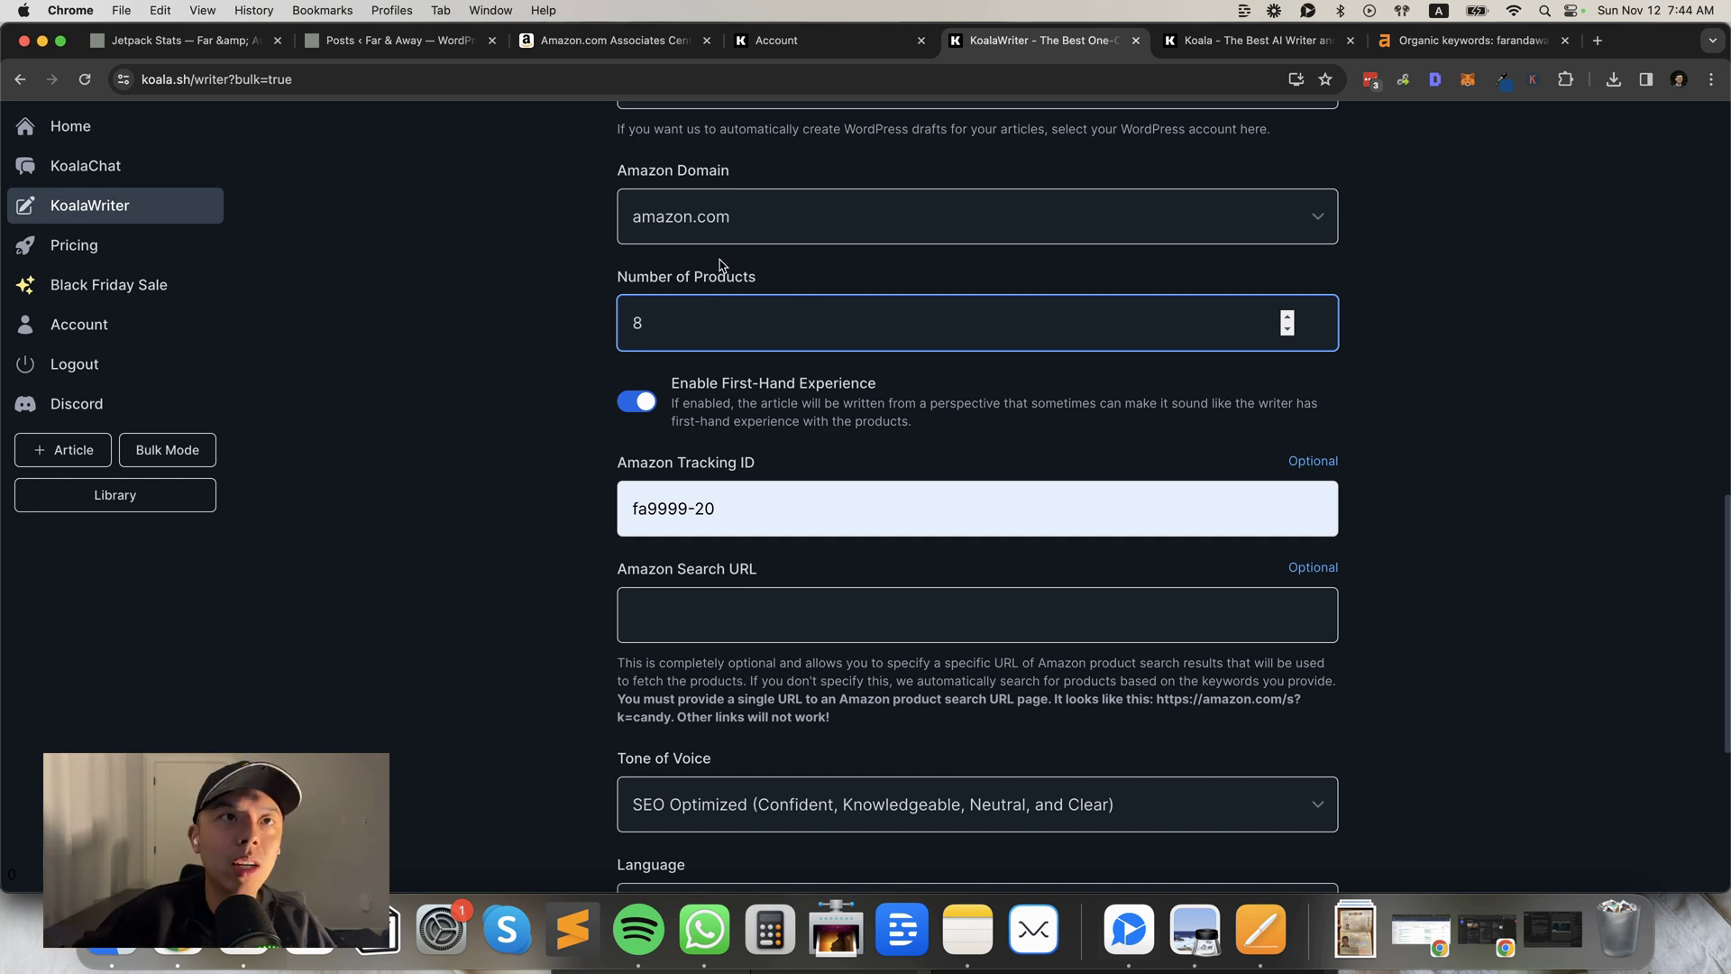
scroll(719, 264, "down", 3)
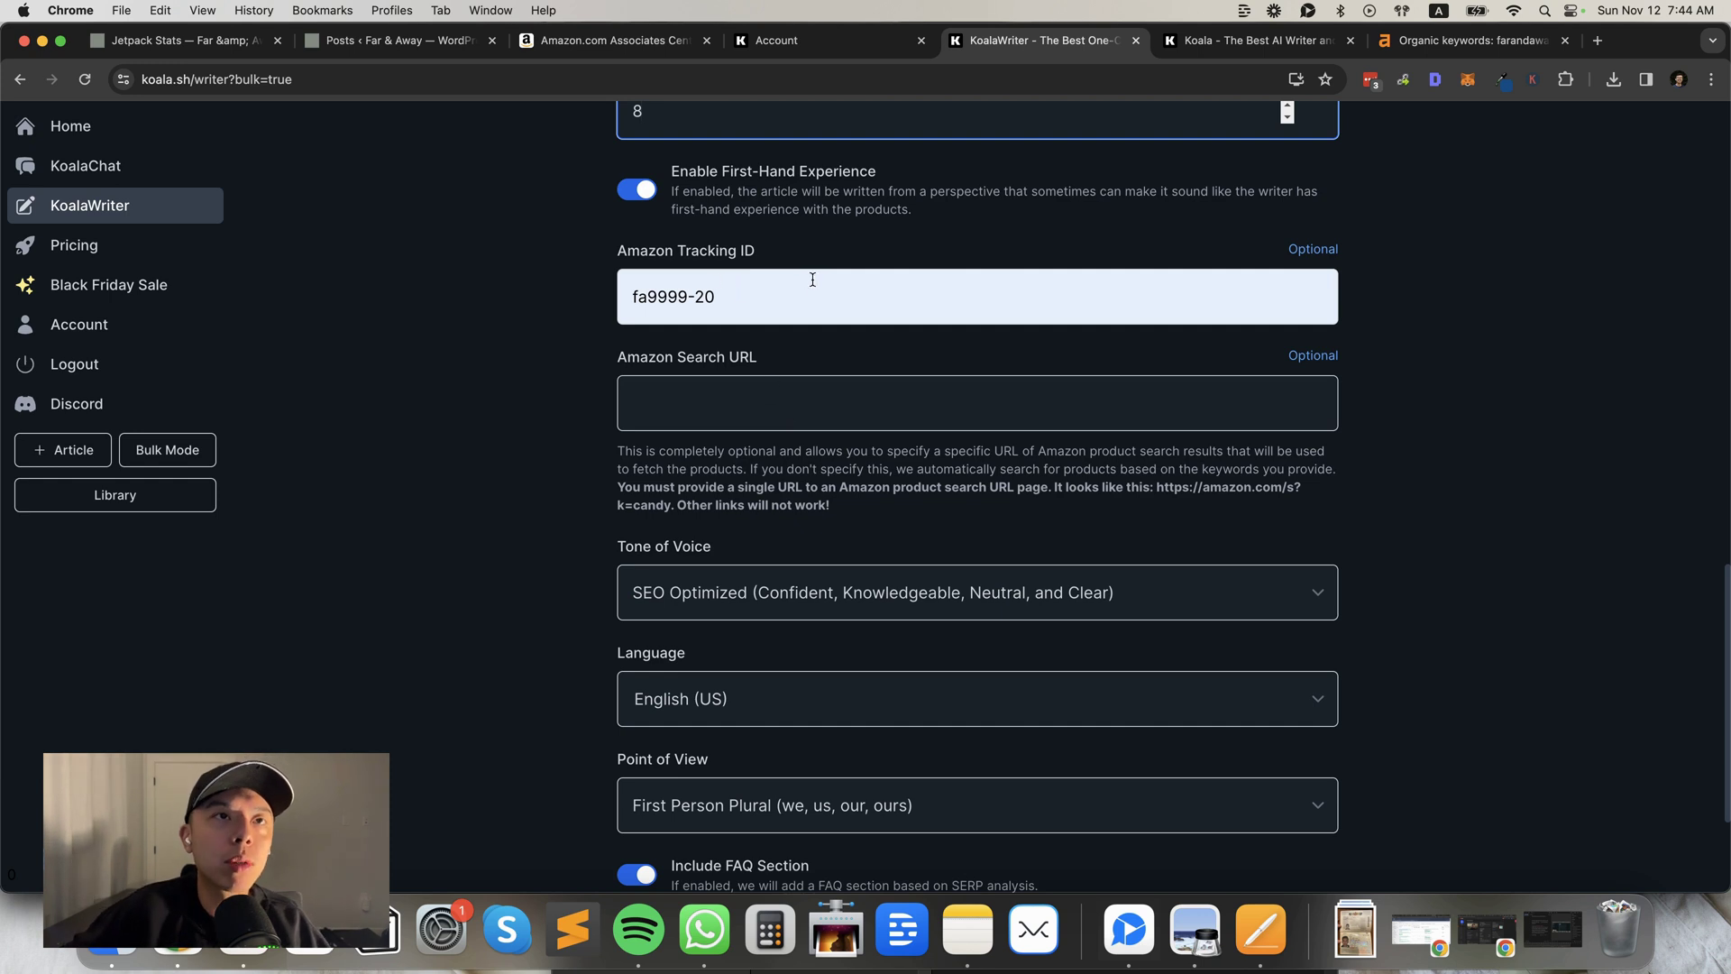
scroll(568, 365, "down", 3)
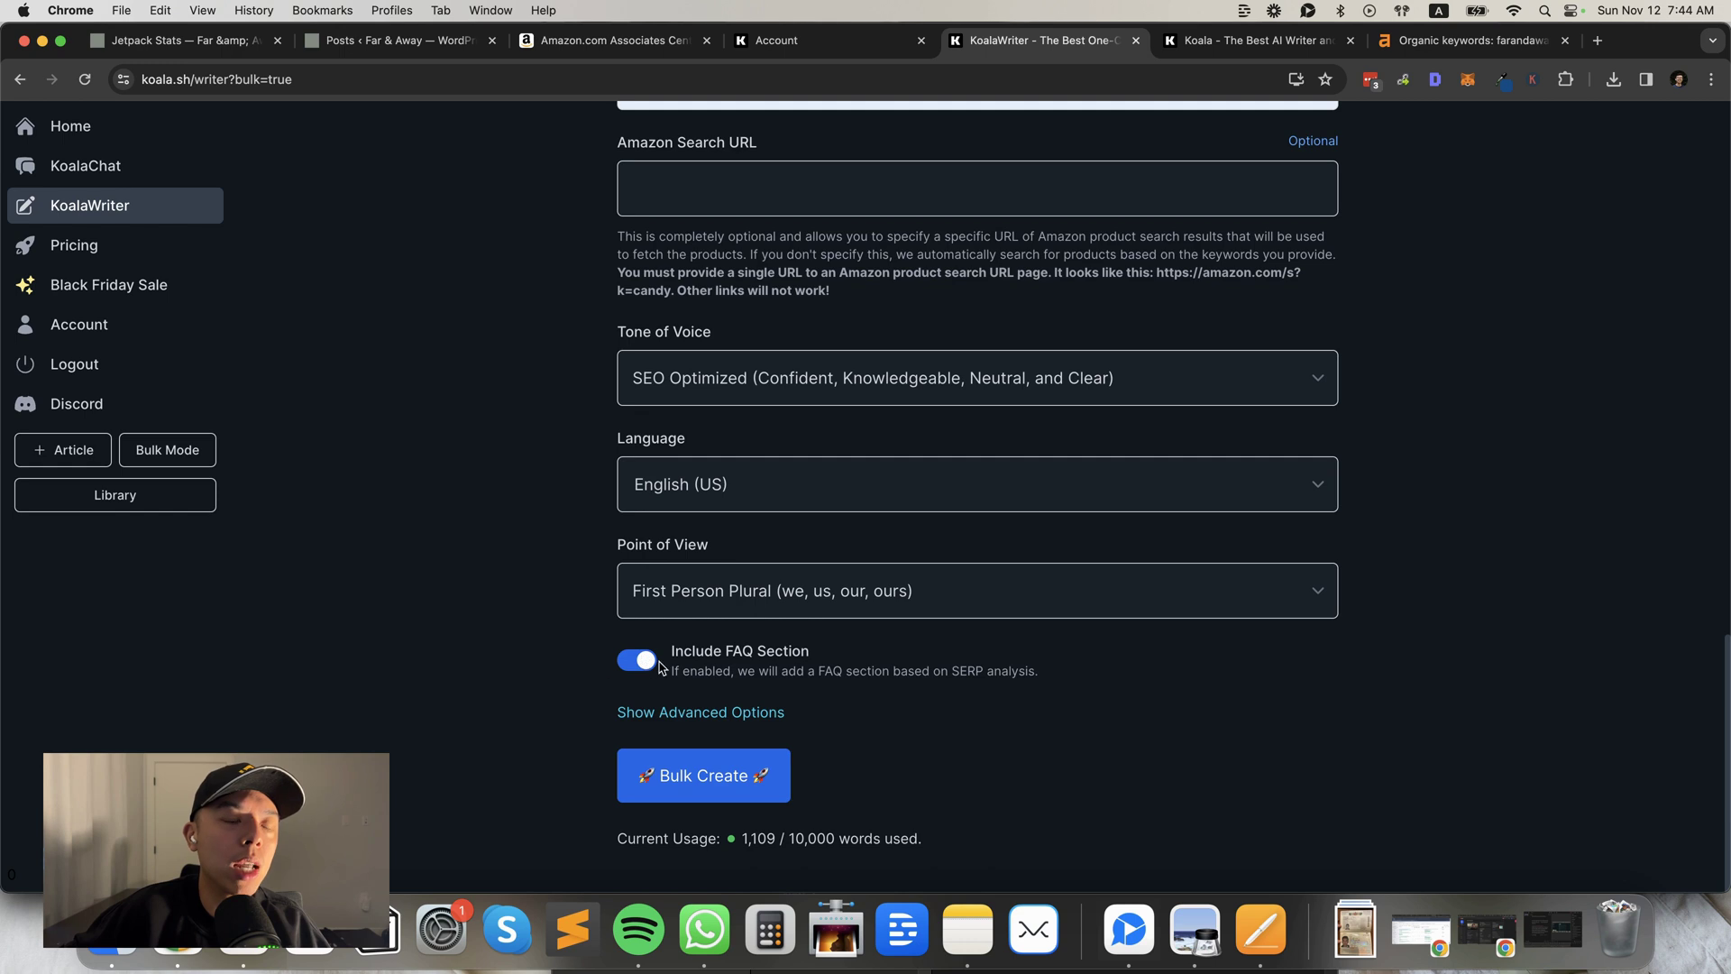
left_click(722, 790)
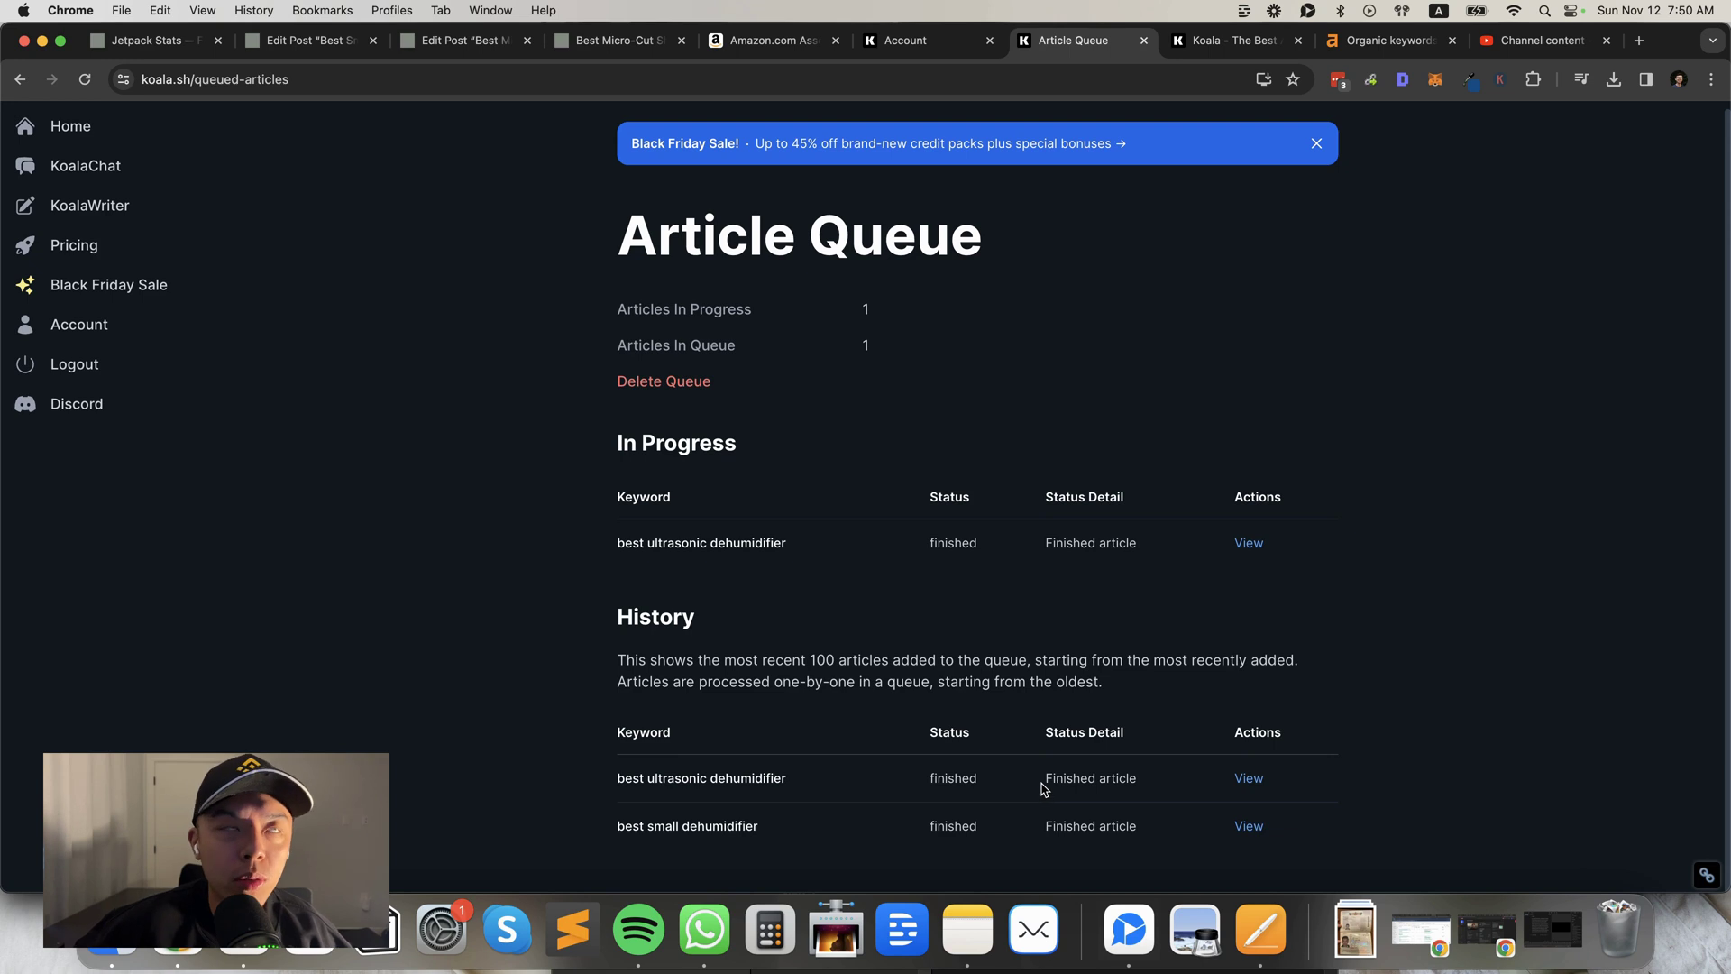
Open the Best Small Dehumidifier draft from Posts and convert its Classic block to blocks.
left_click(153, 40)
left_click(307, 40)
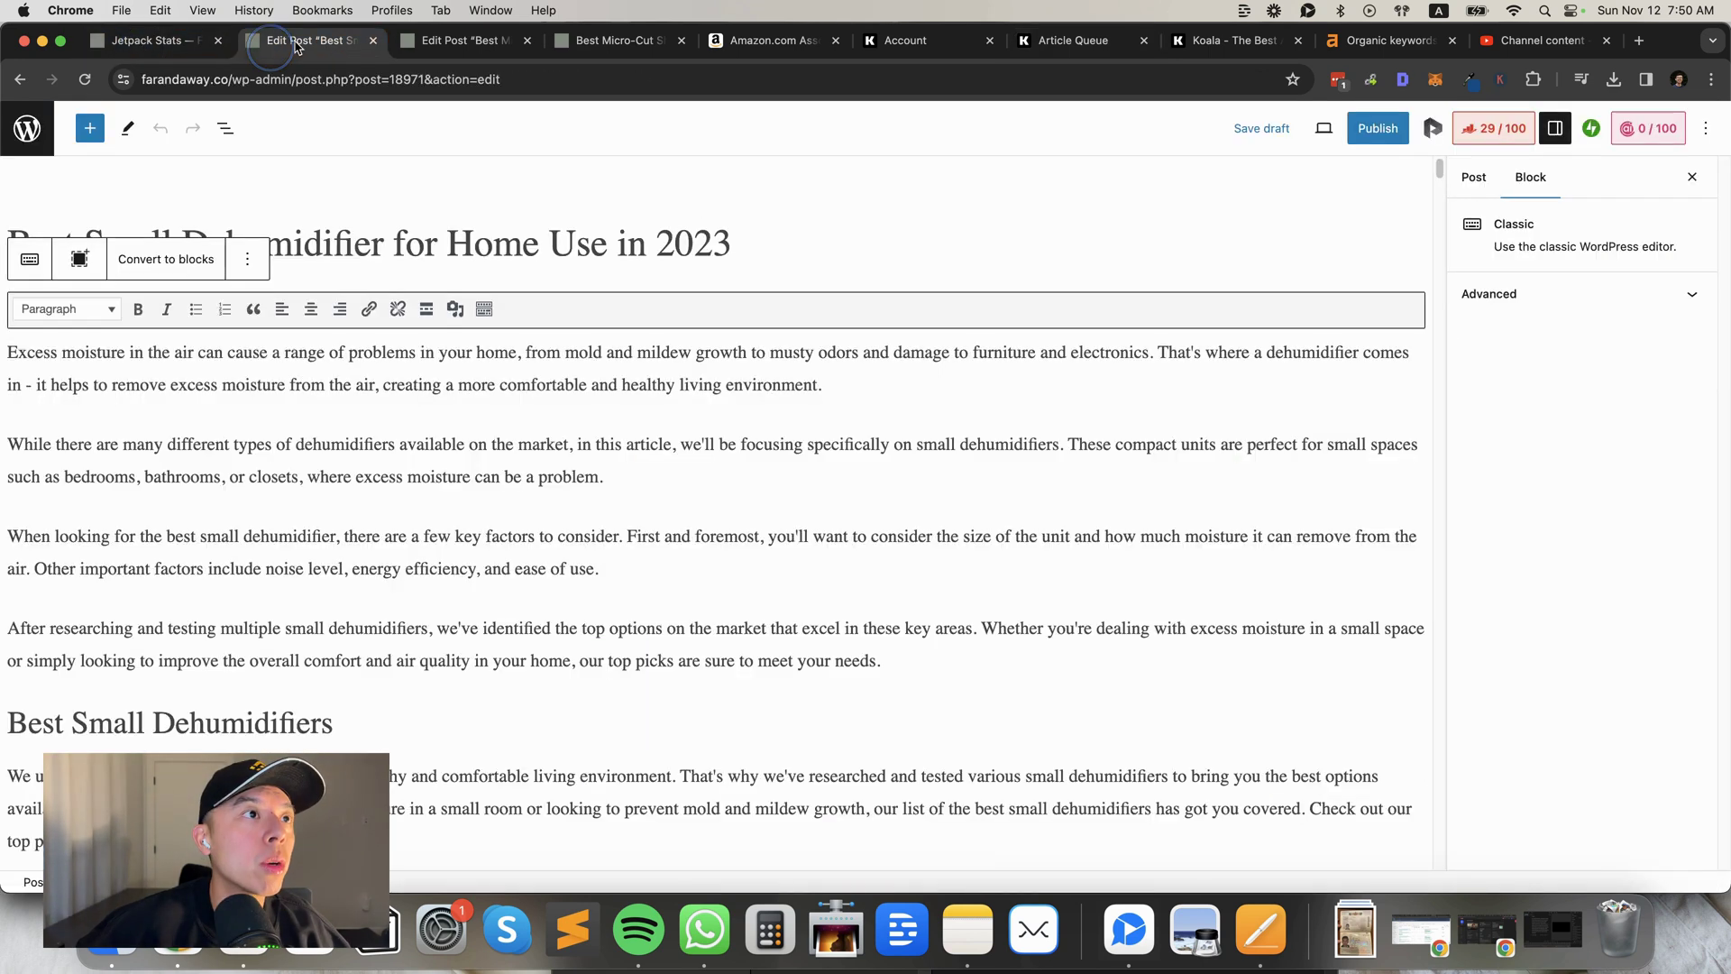
left_click(32, 79)
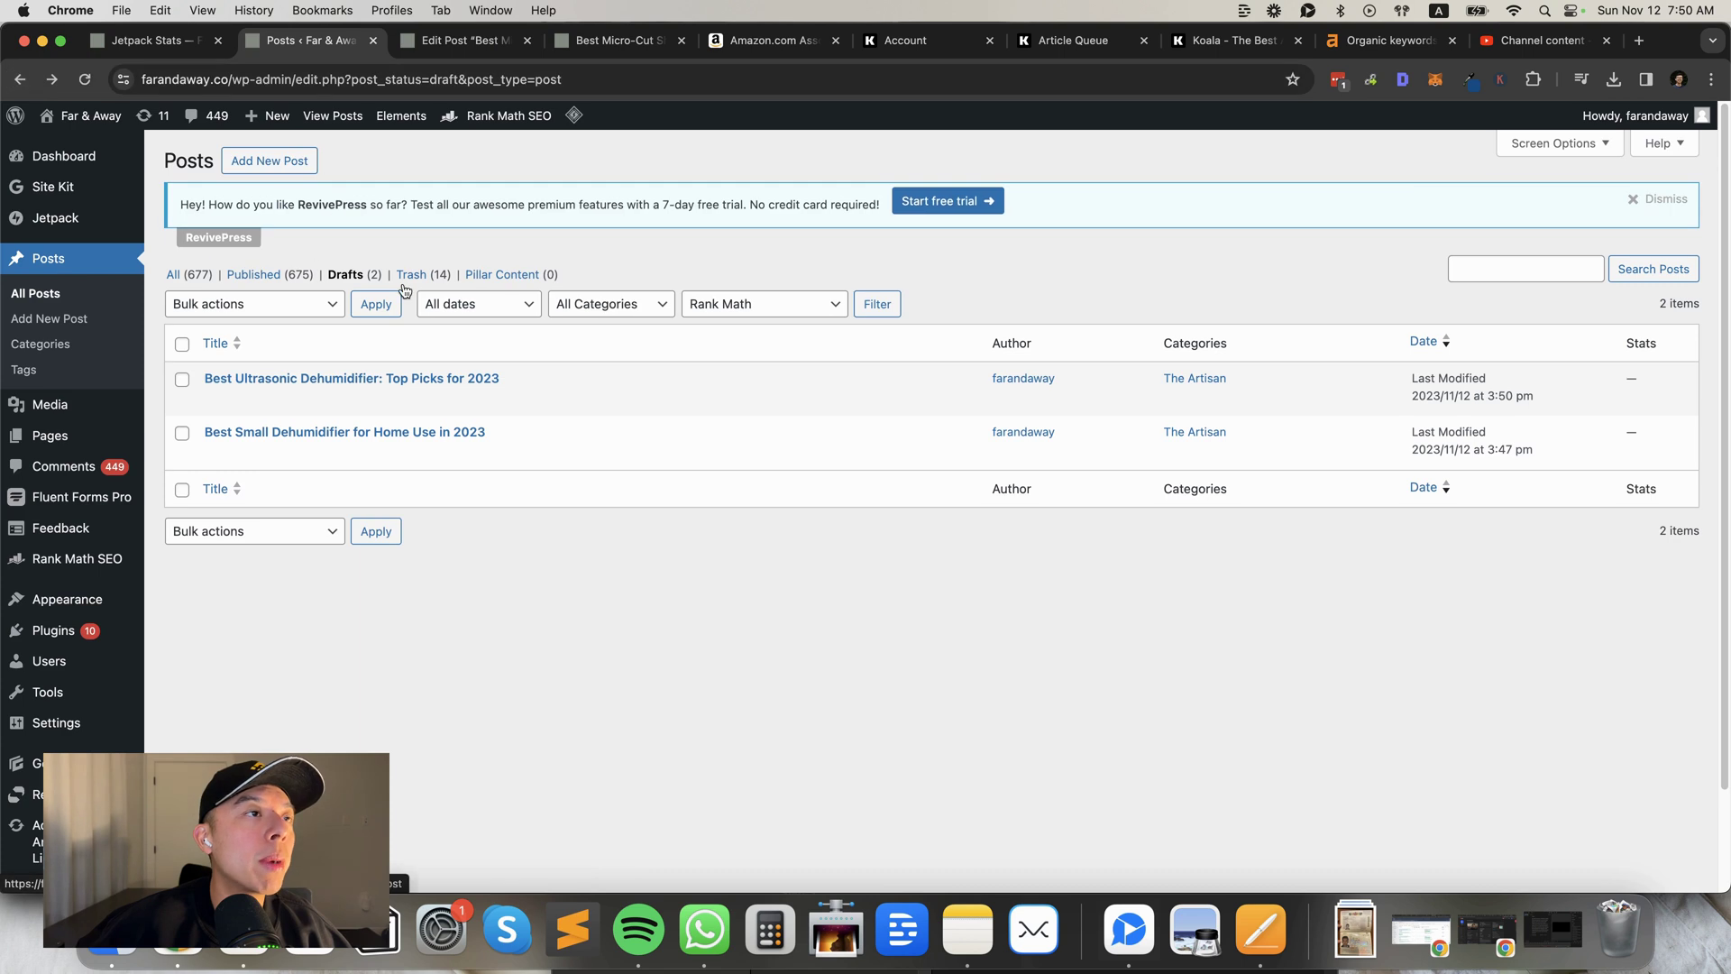
mouse_move(261, 447)
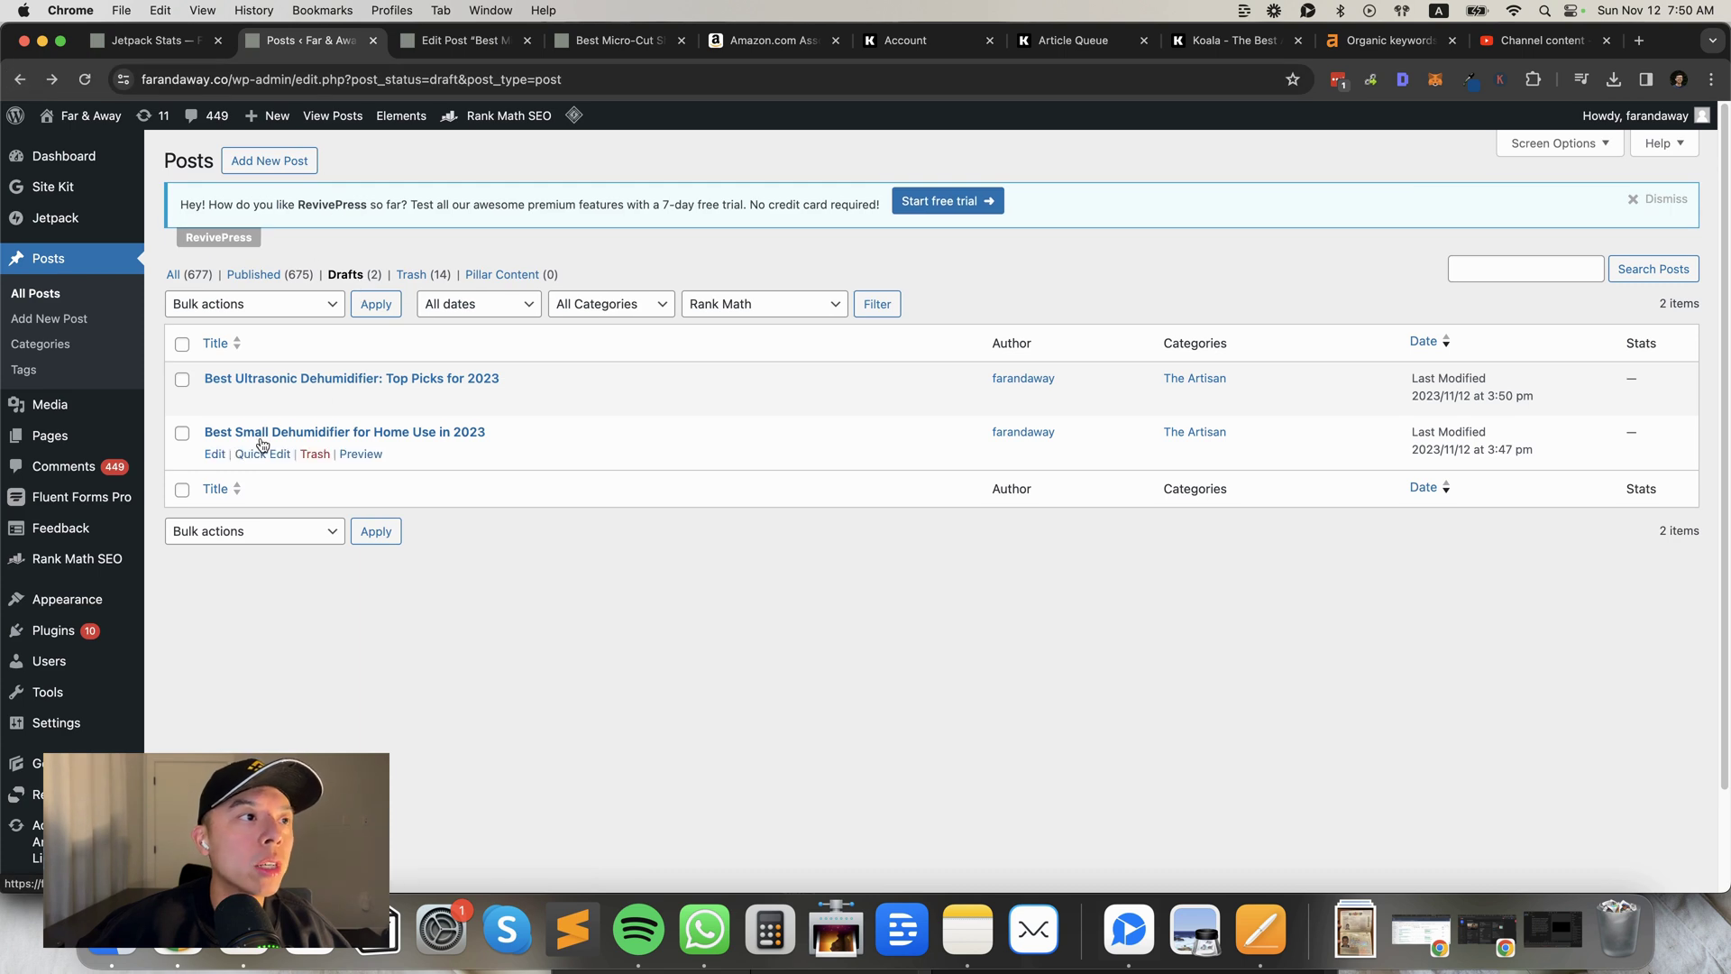
left_click(215, 454)
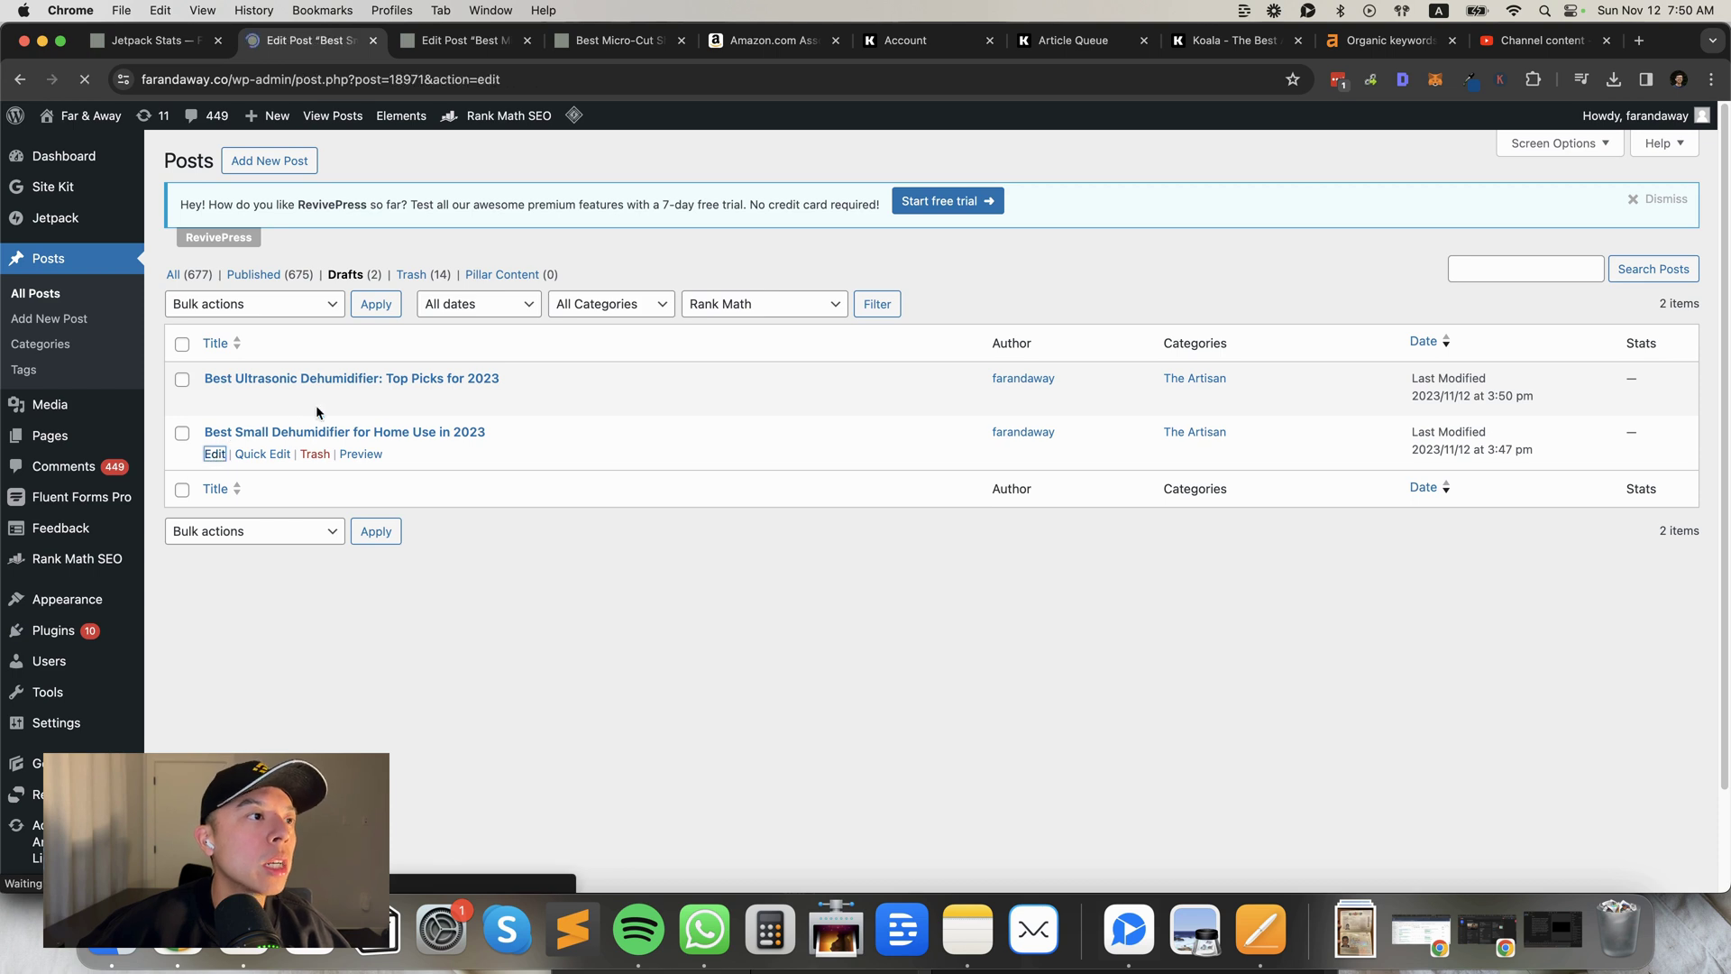
left_click(197, 352)
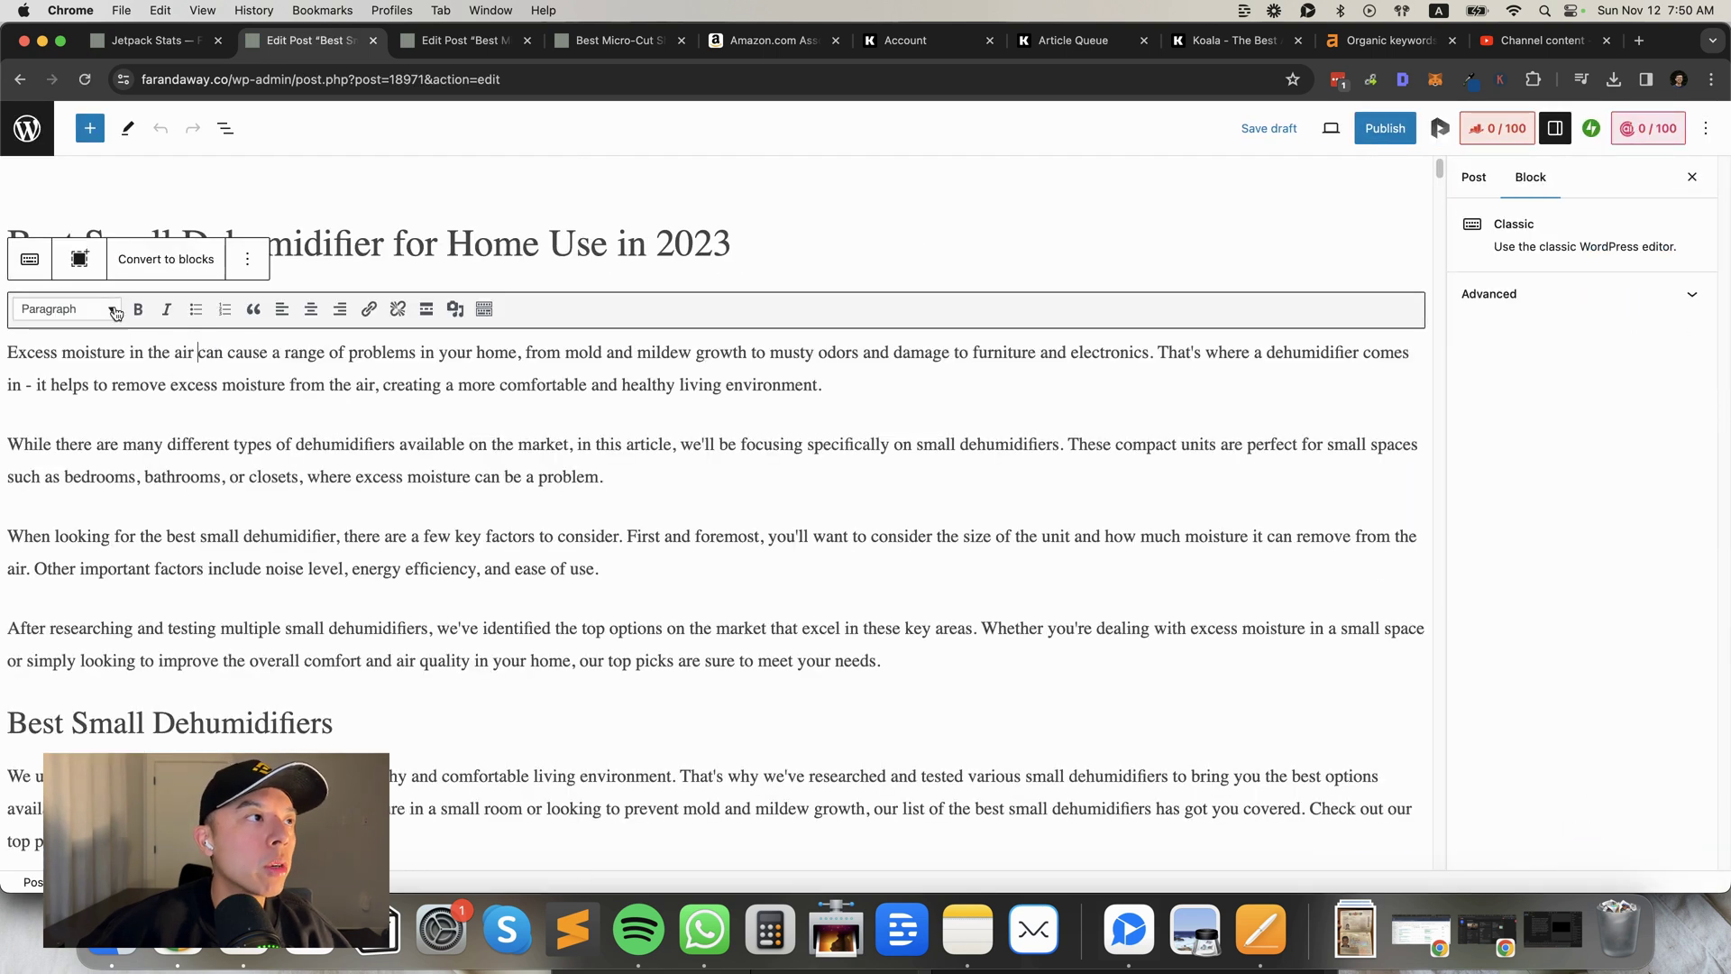
left_click(192, 261)
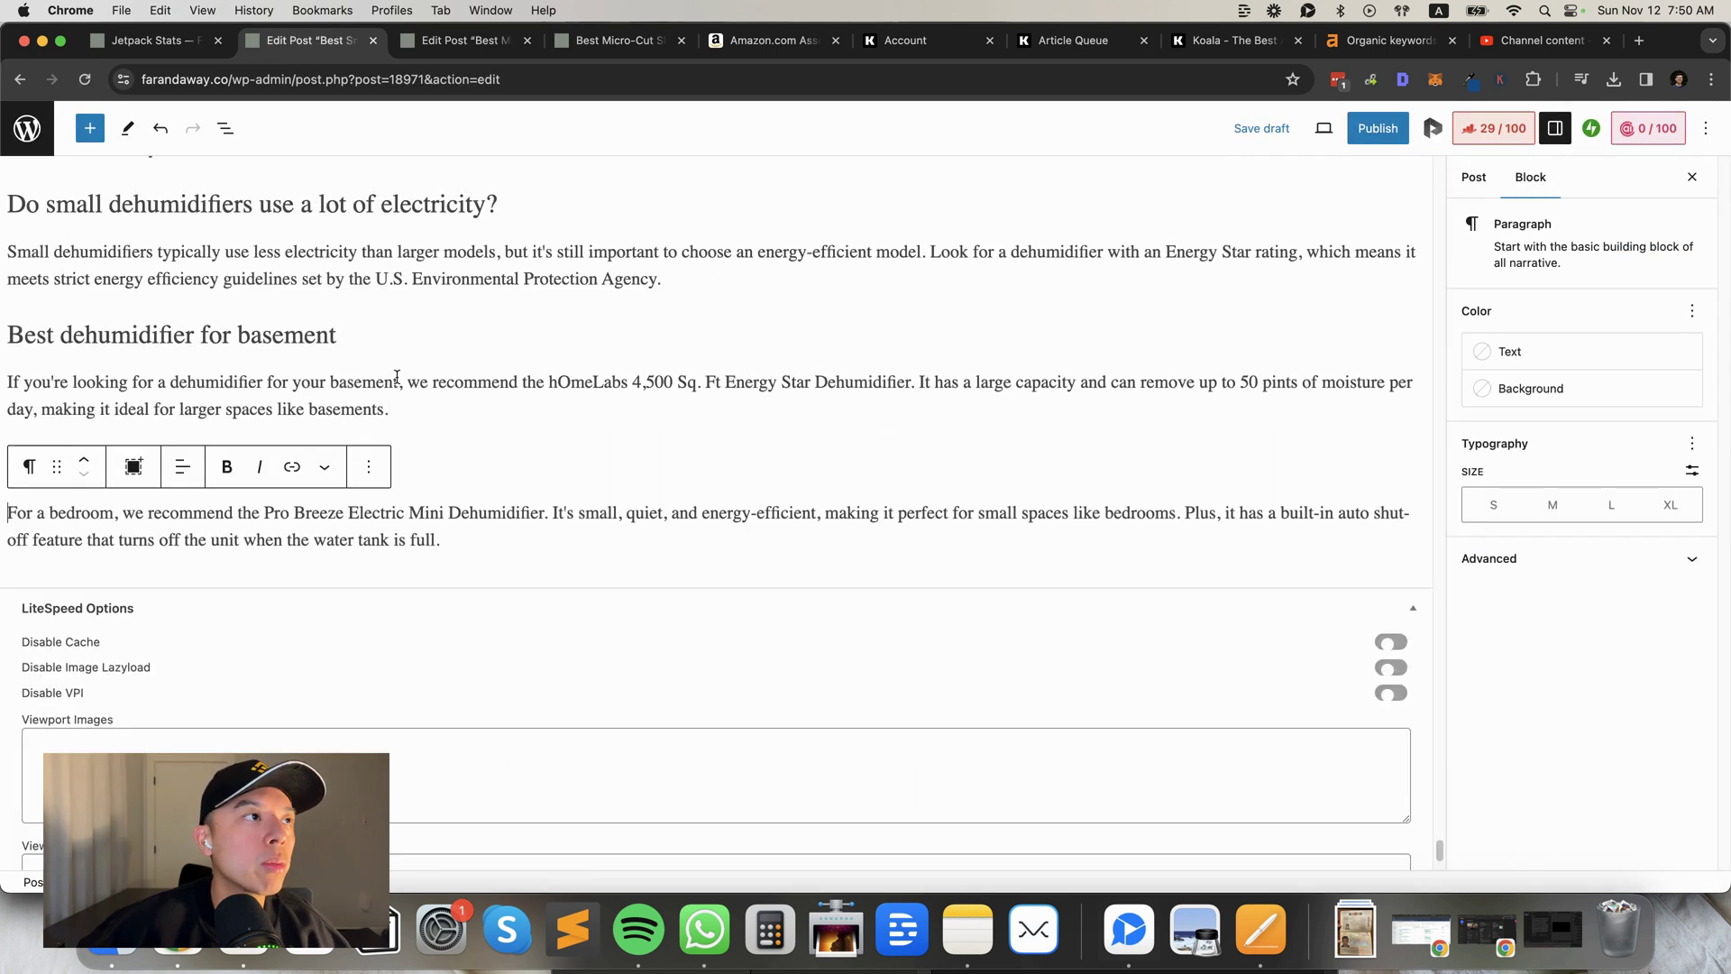
Compare the converted post with the micro-cut shredder post, then select the TABYIK product image.
left_click(447, 388)
scroll(428, 354, "down", 2)
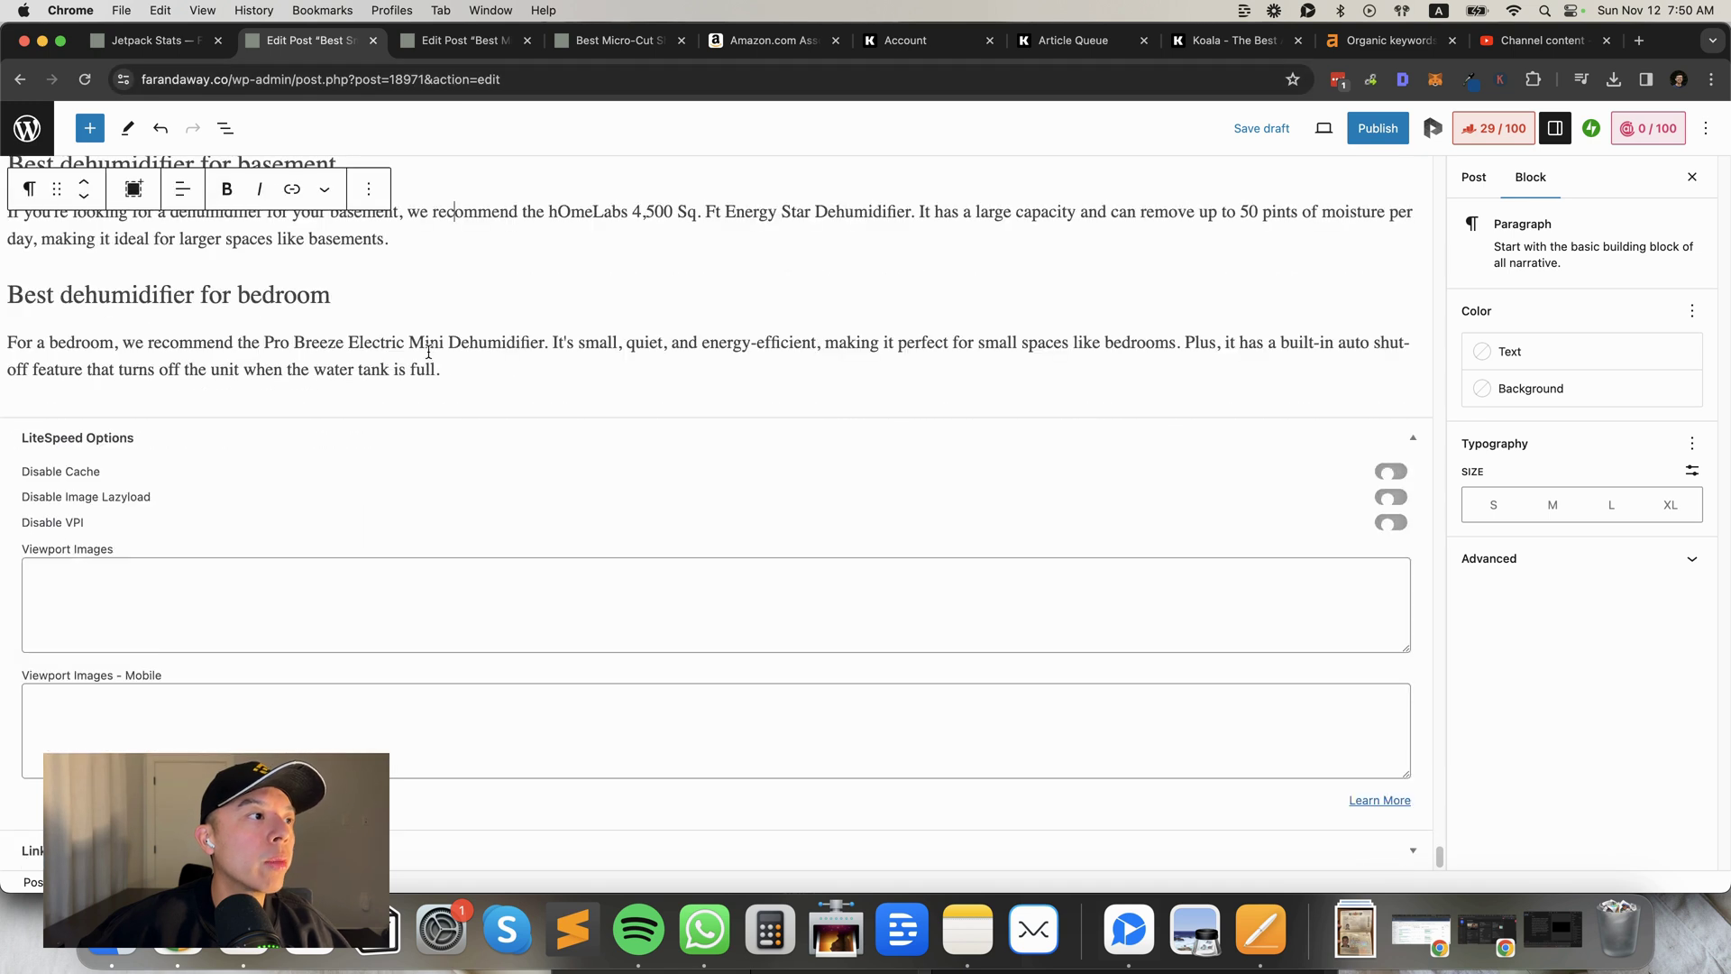
scroll(464, 359, "up", 5)
scroll(483, 352, "down", 20)
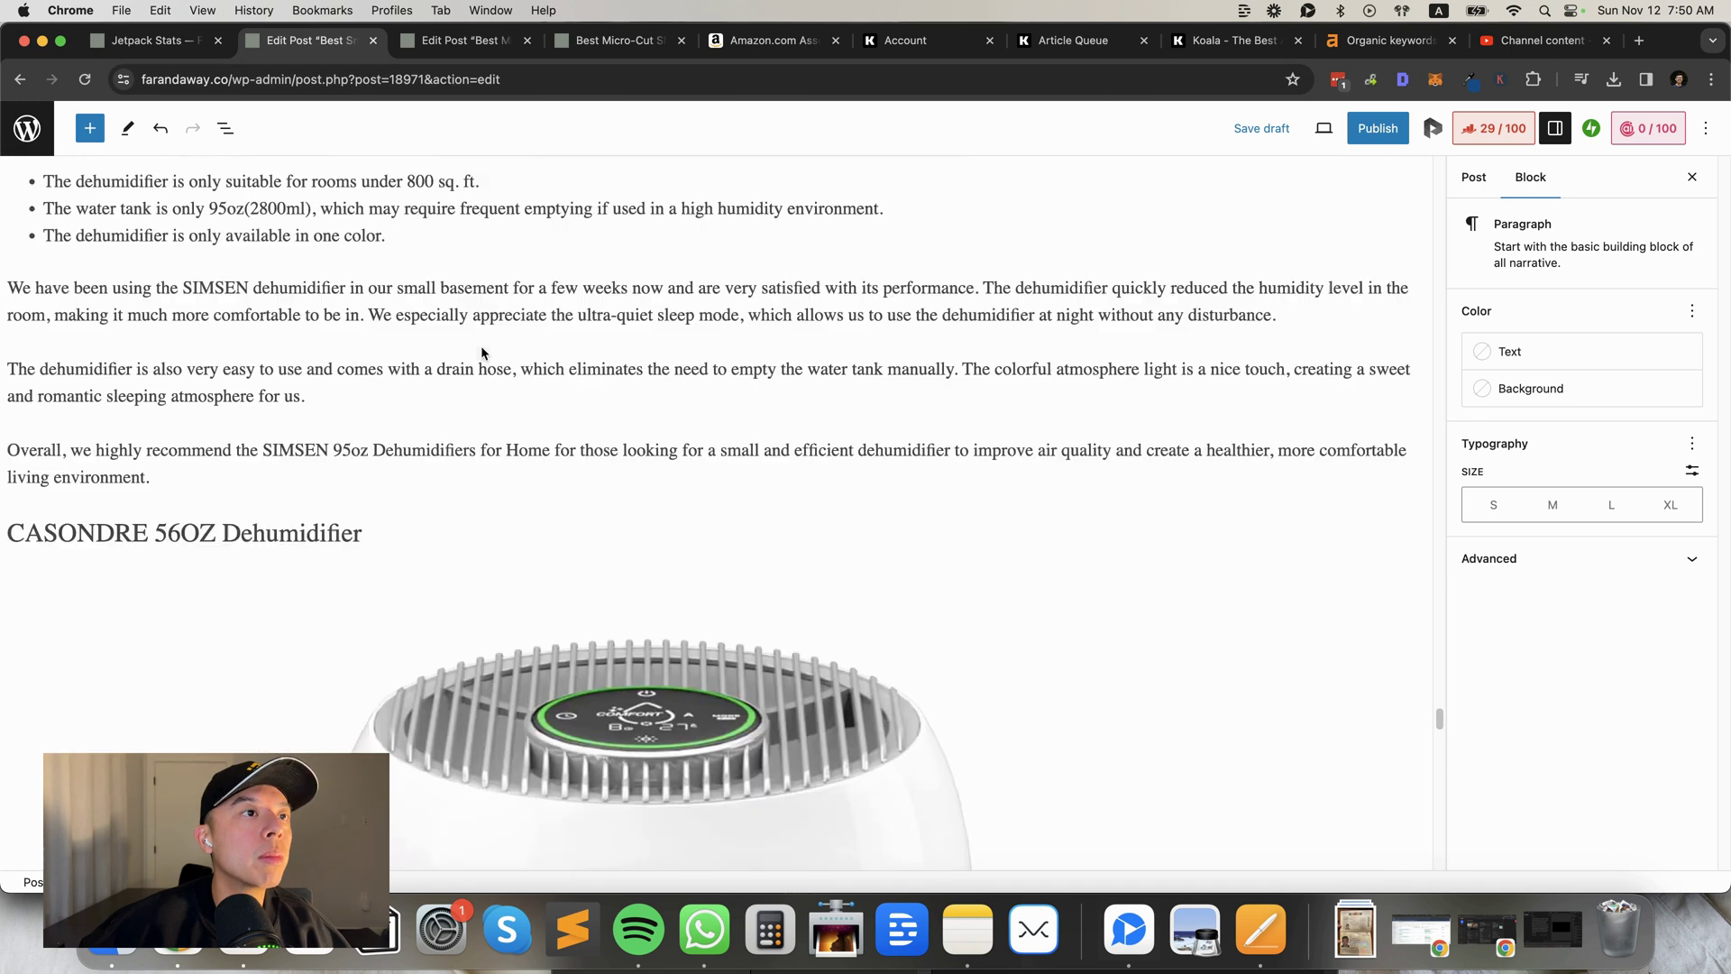
scroll(484, 349, "up", 20)
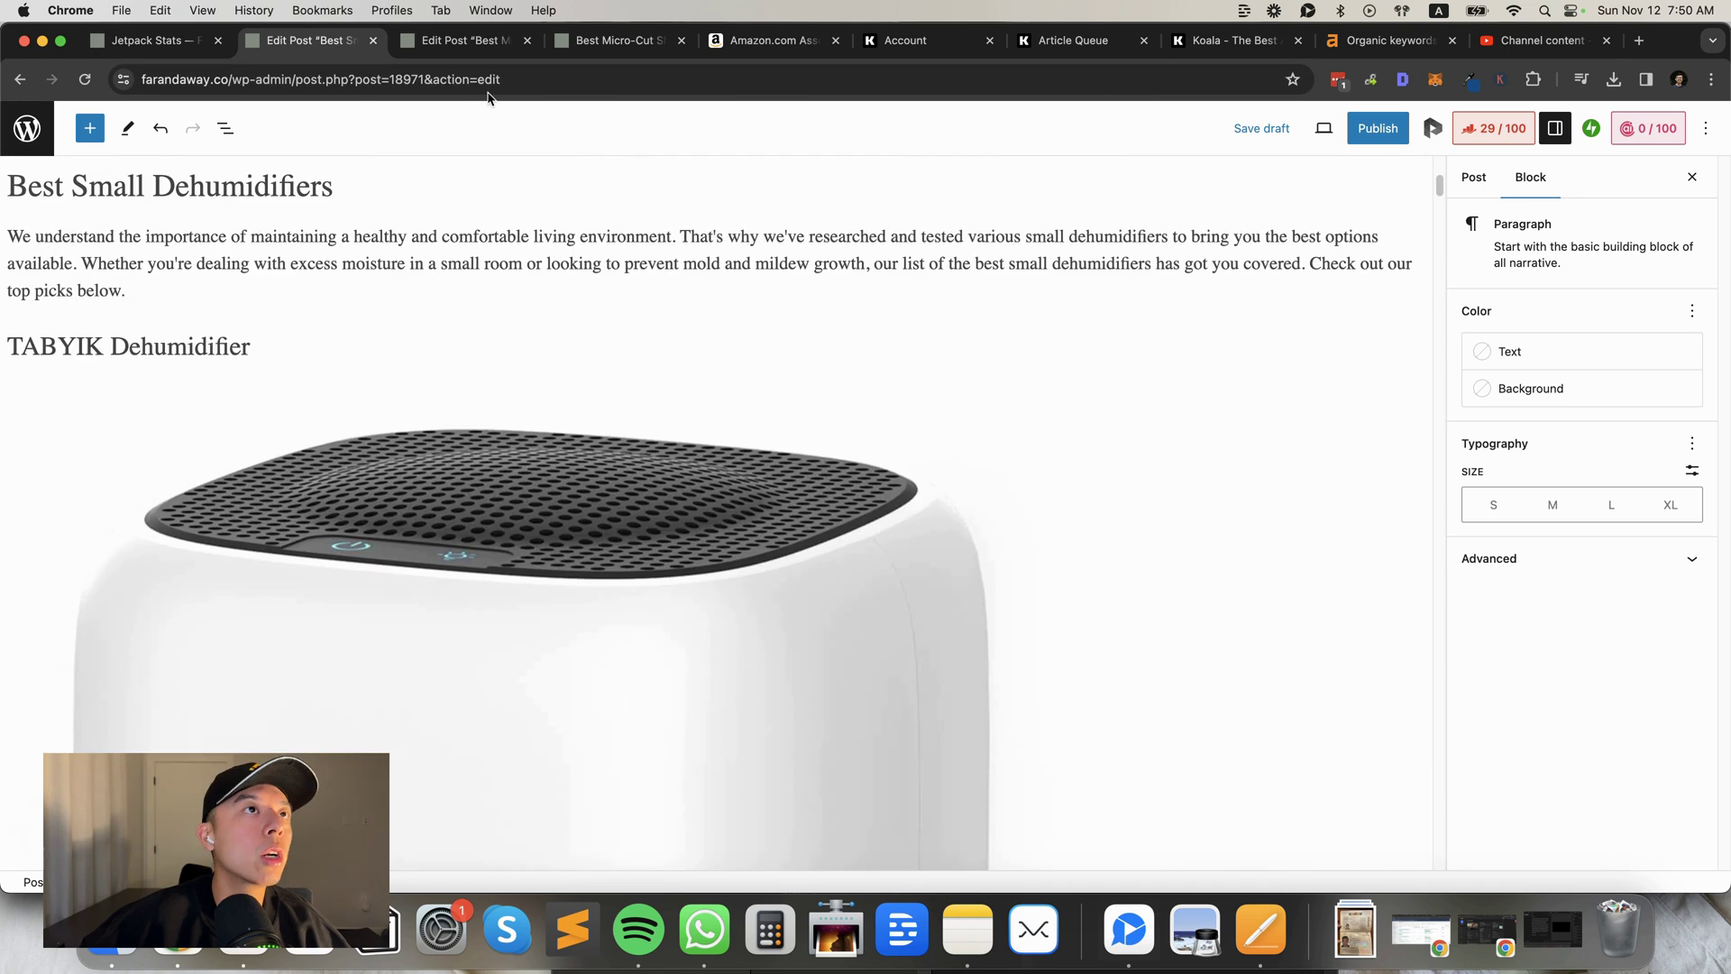
scroll(466, 242, "up", 3)
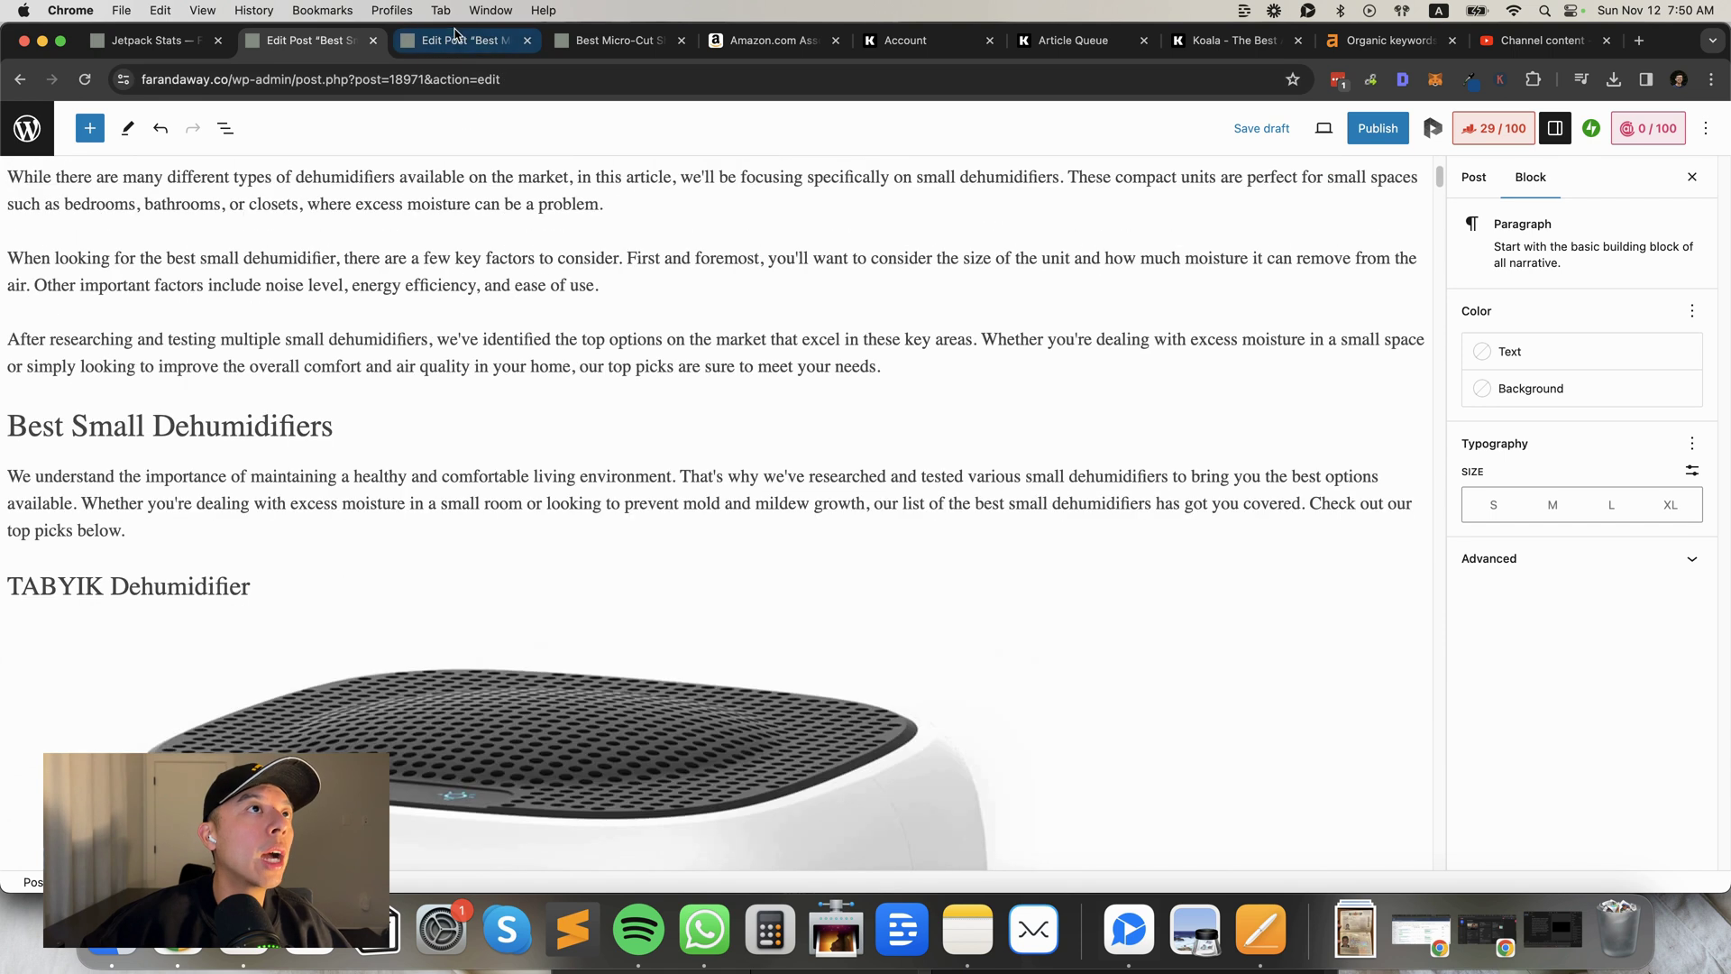
left_click(455, 34)
scroll(514, 451, "down", 4)
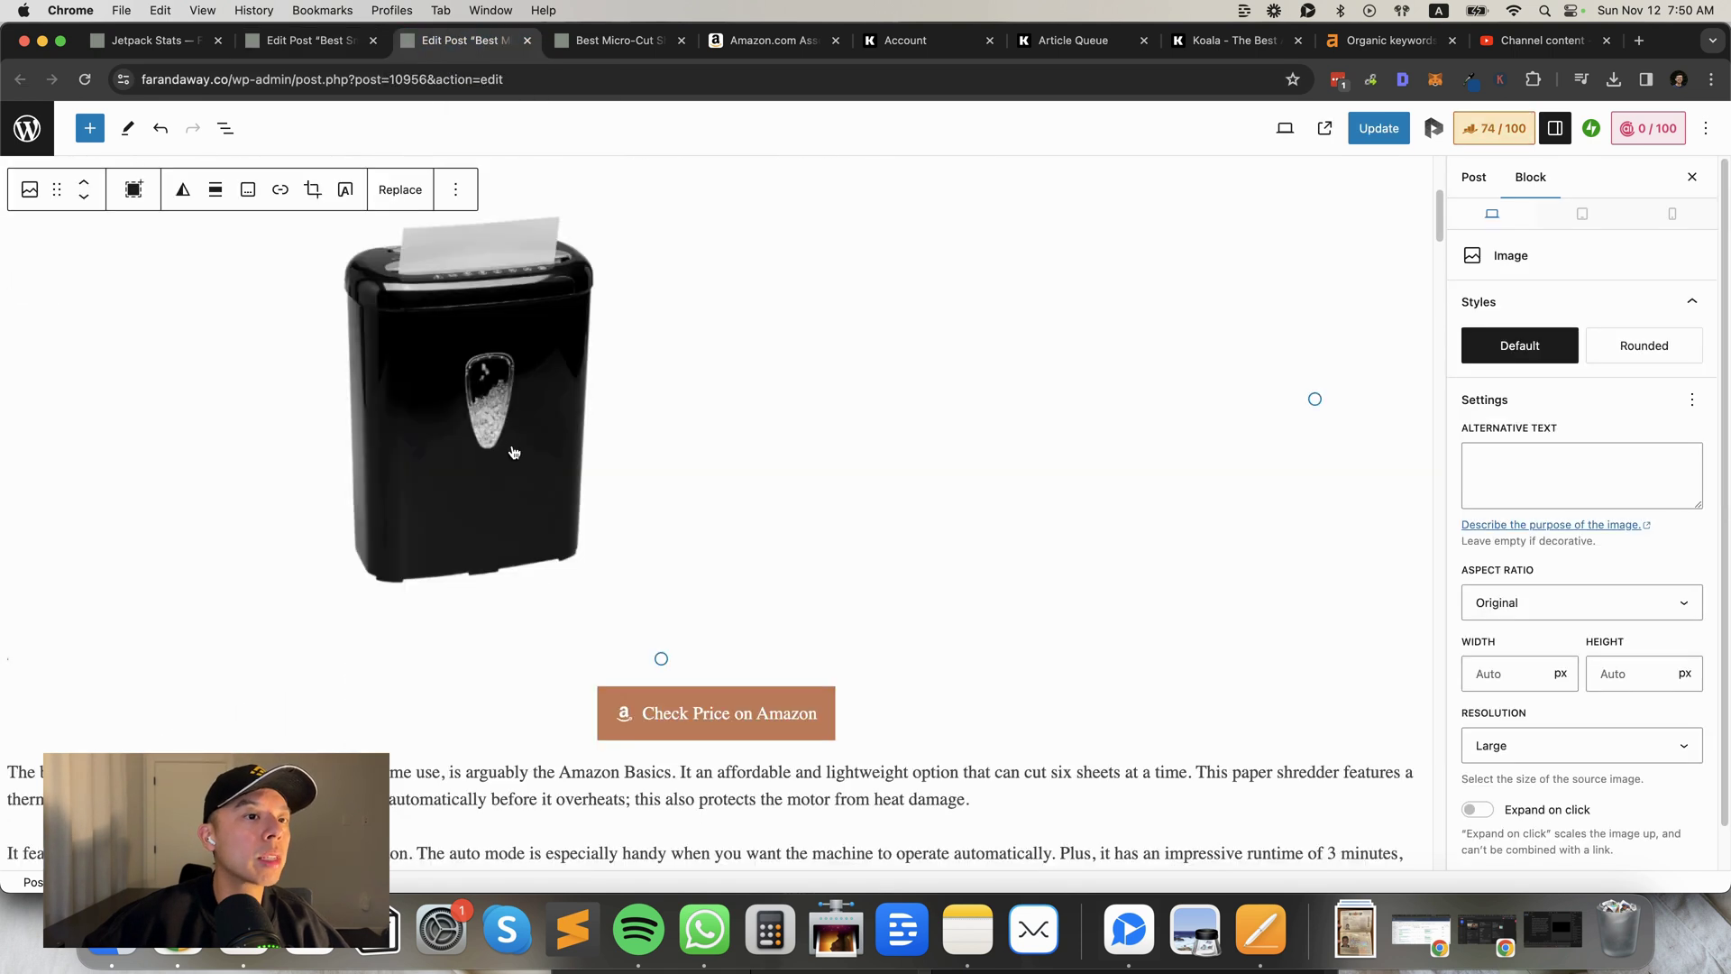
scroll(514, 451, "down", 1)
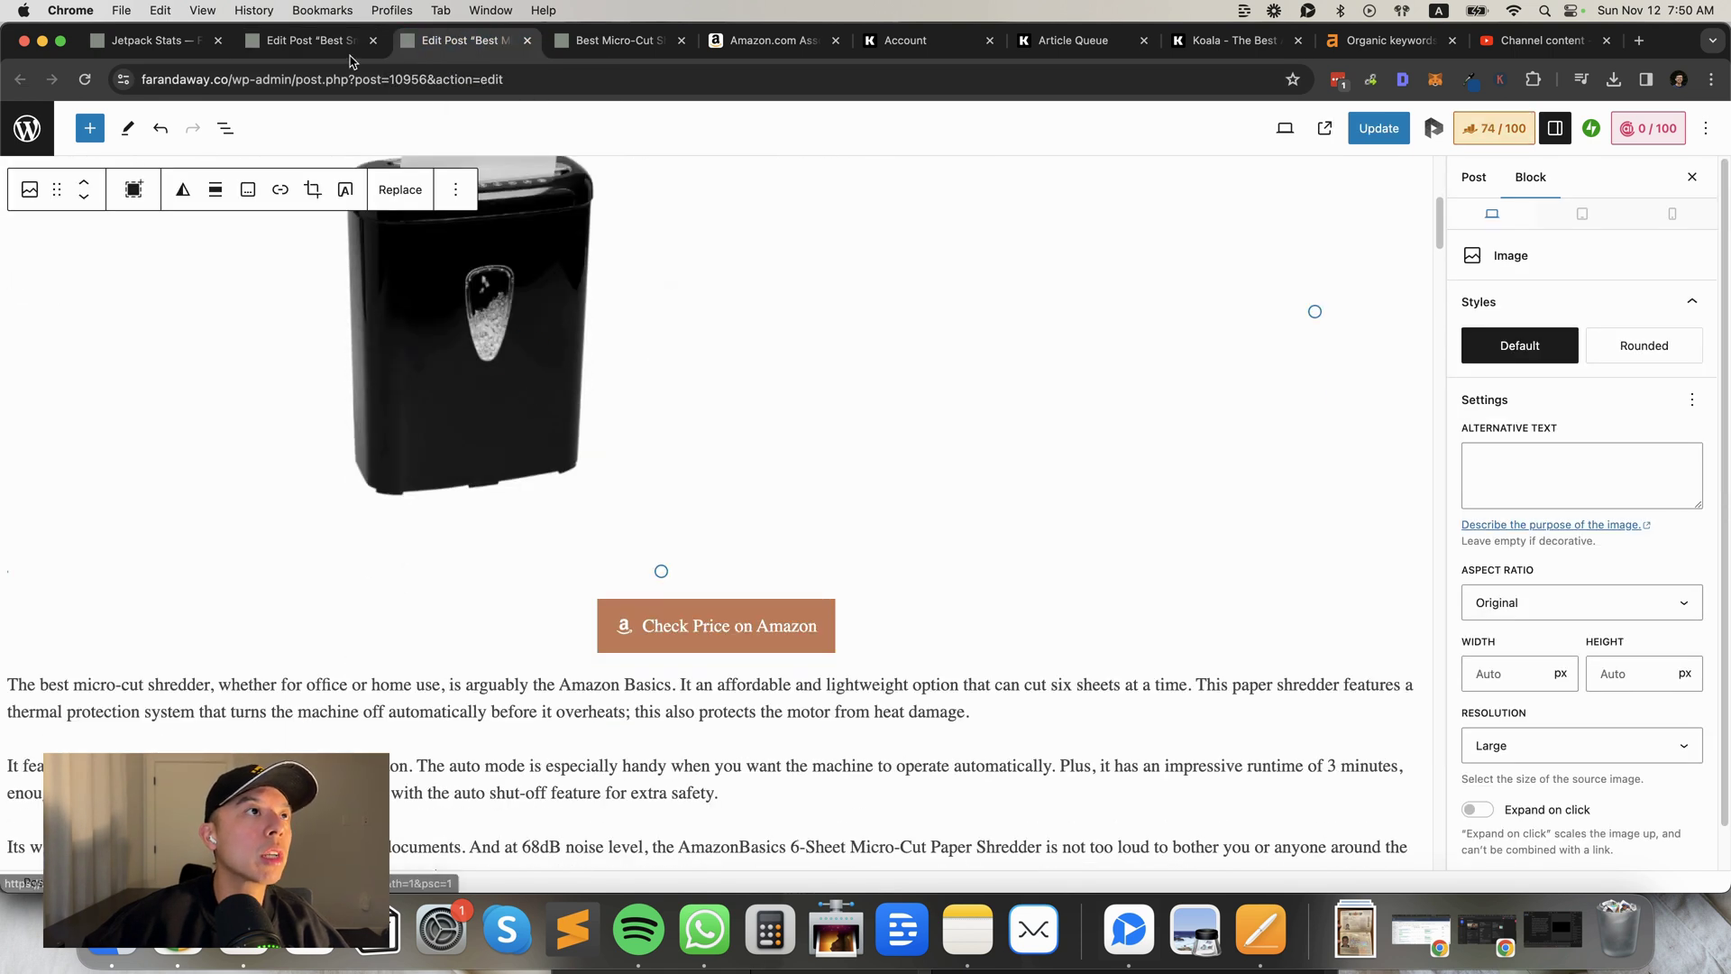
left_click(350, 42)
scroll(483, 522, "down", 2)
left_click(538, 517)
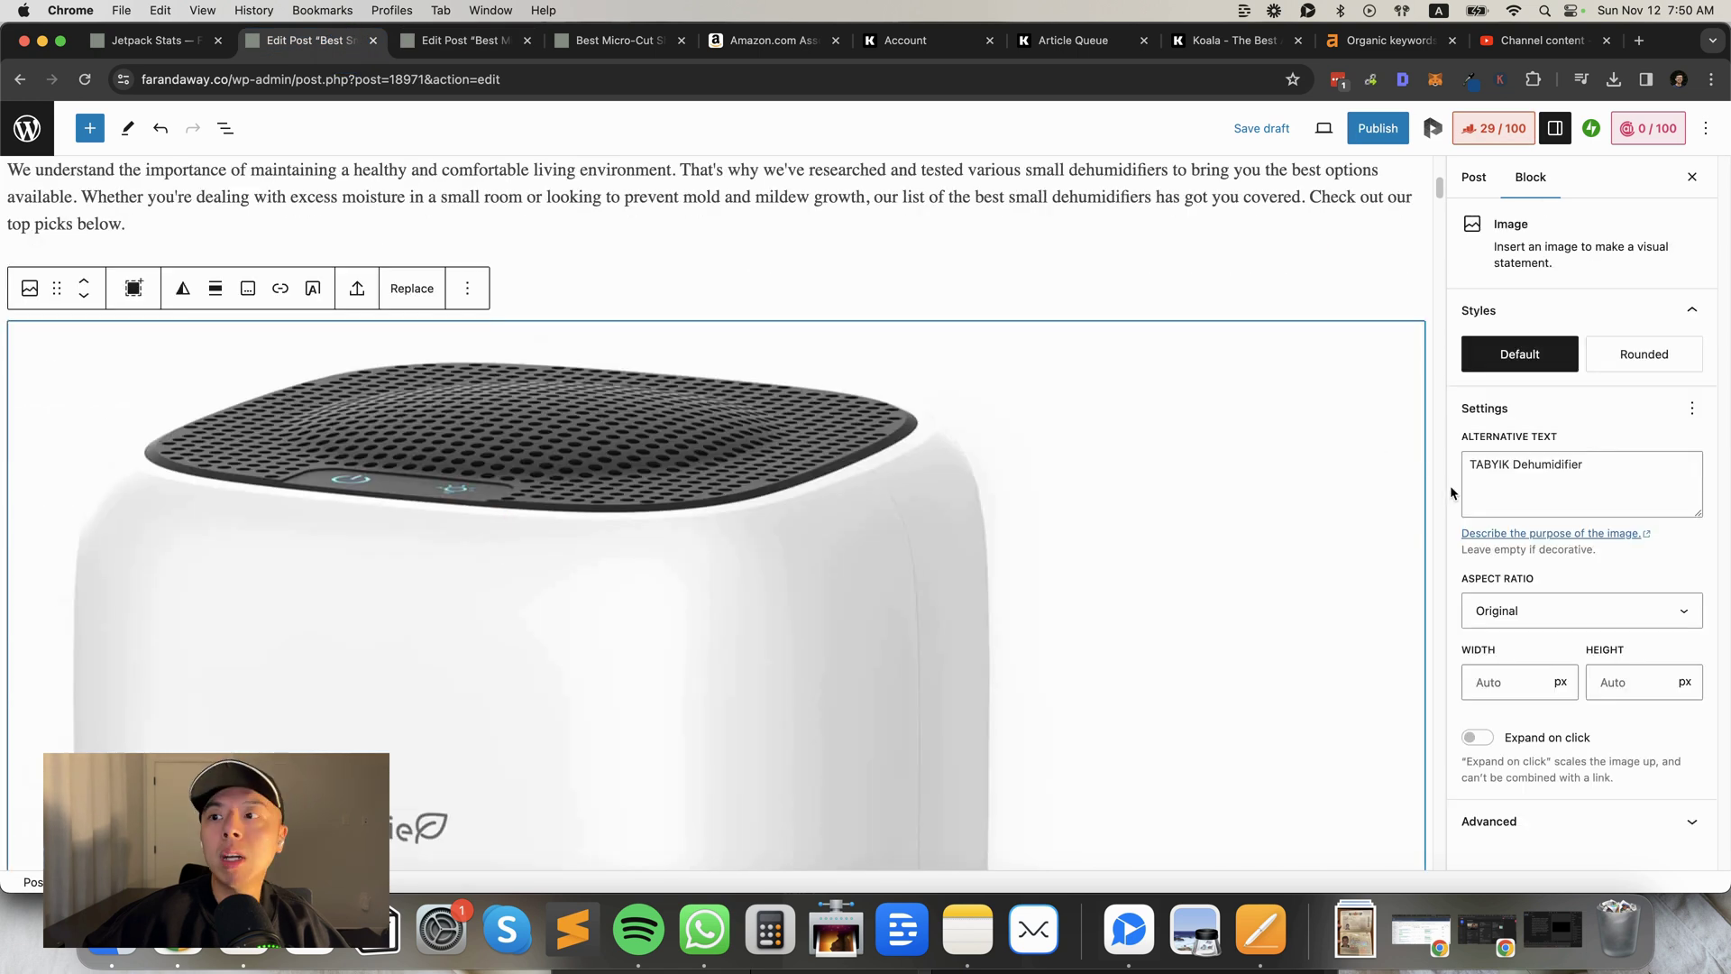
Keep the TABYIK image's original aspect ratio and set its width to 300 px.
left_click(1546, 611)
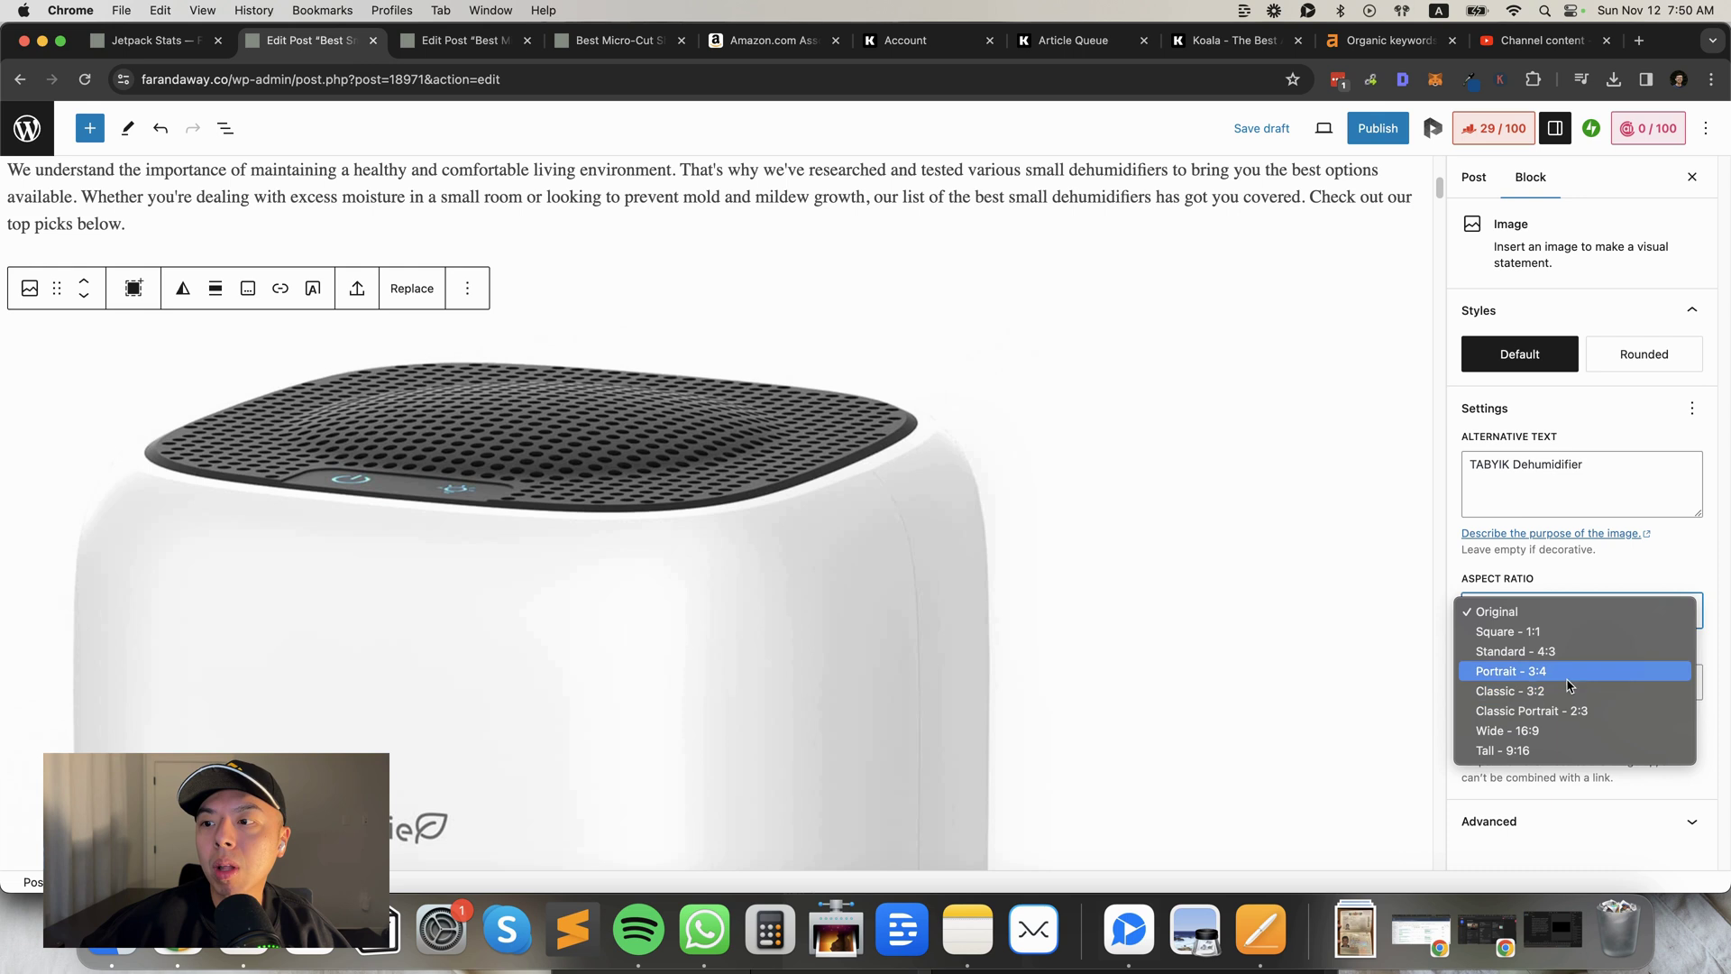
left_click(1506, 678)
type("500")
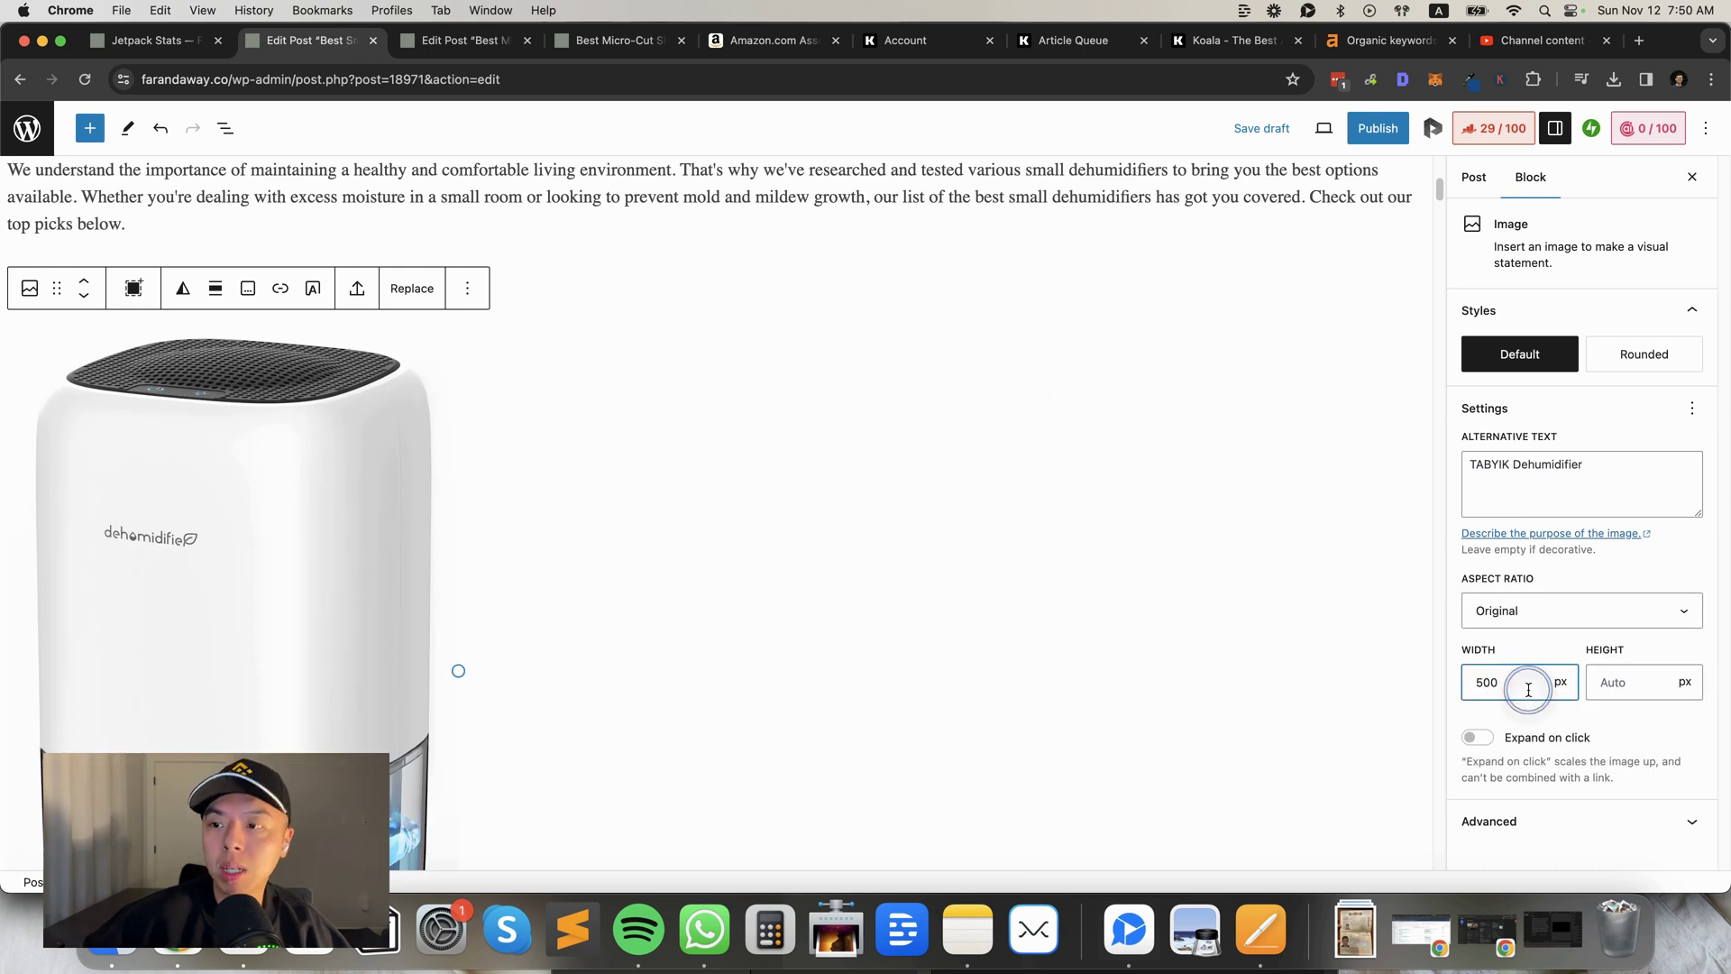
key("BackSpace")
key("BackSpace")
key("BackSpace")
type("300")
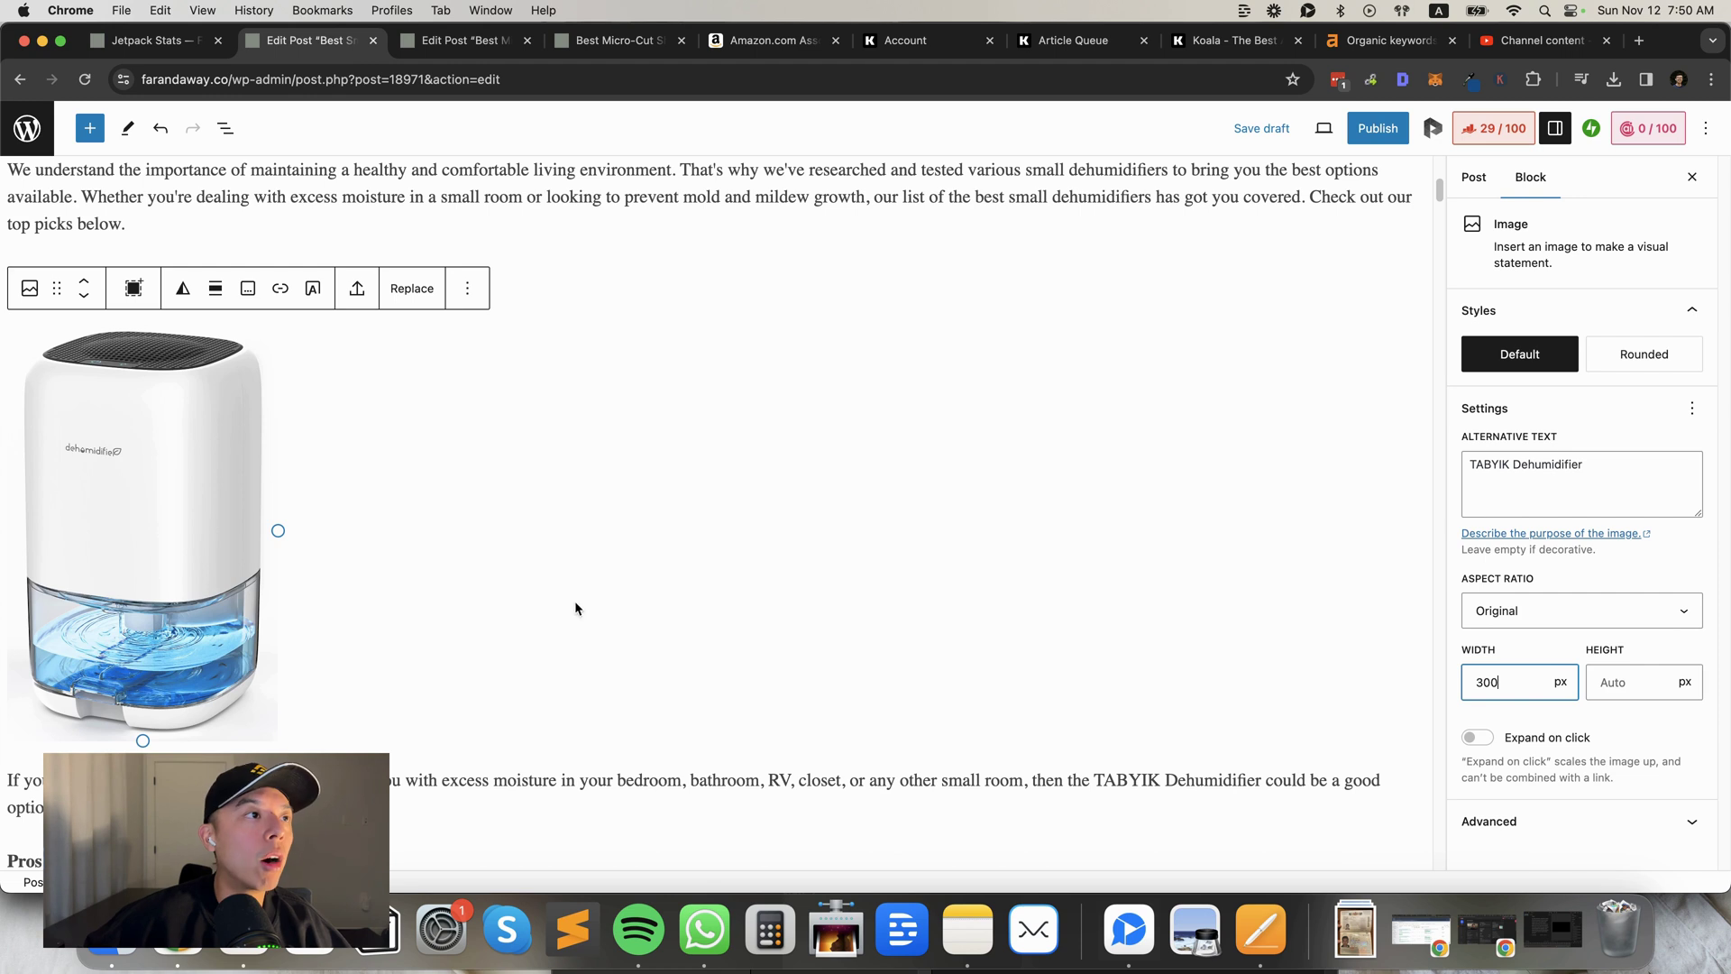
Centre the TABYIK image and add an empty paragraph beneath it.
left_click(216, 289)
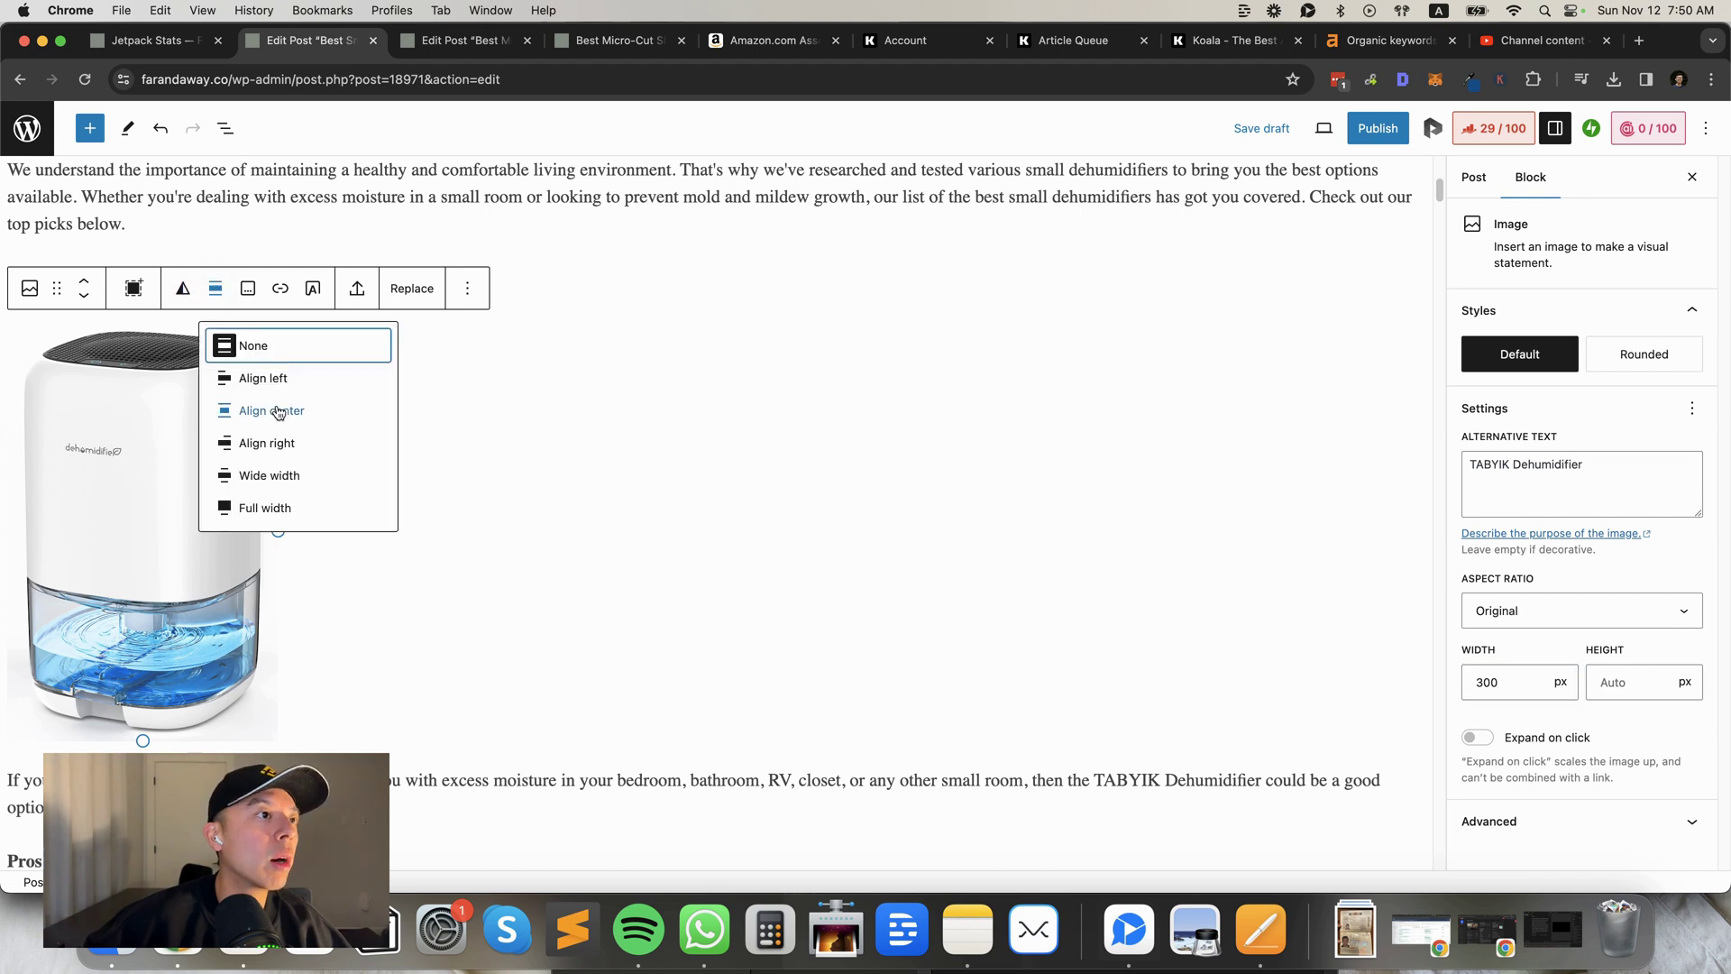
left_click(275, 408)
scroll(593, 390, "down", 3)
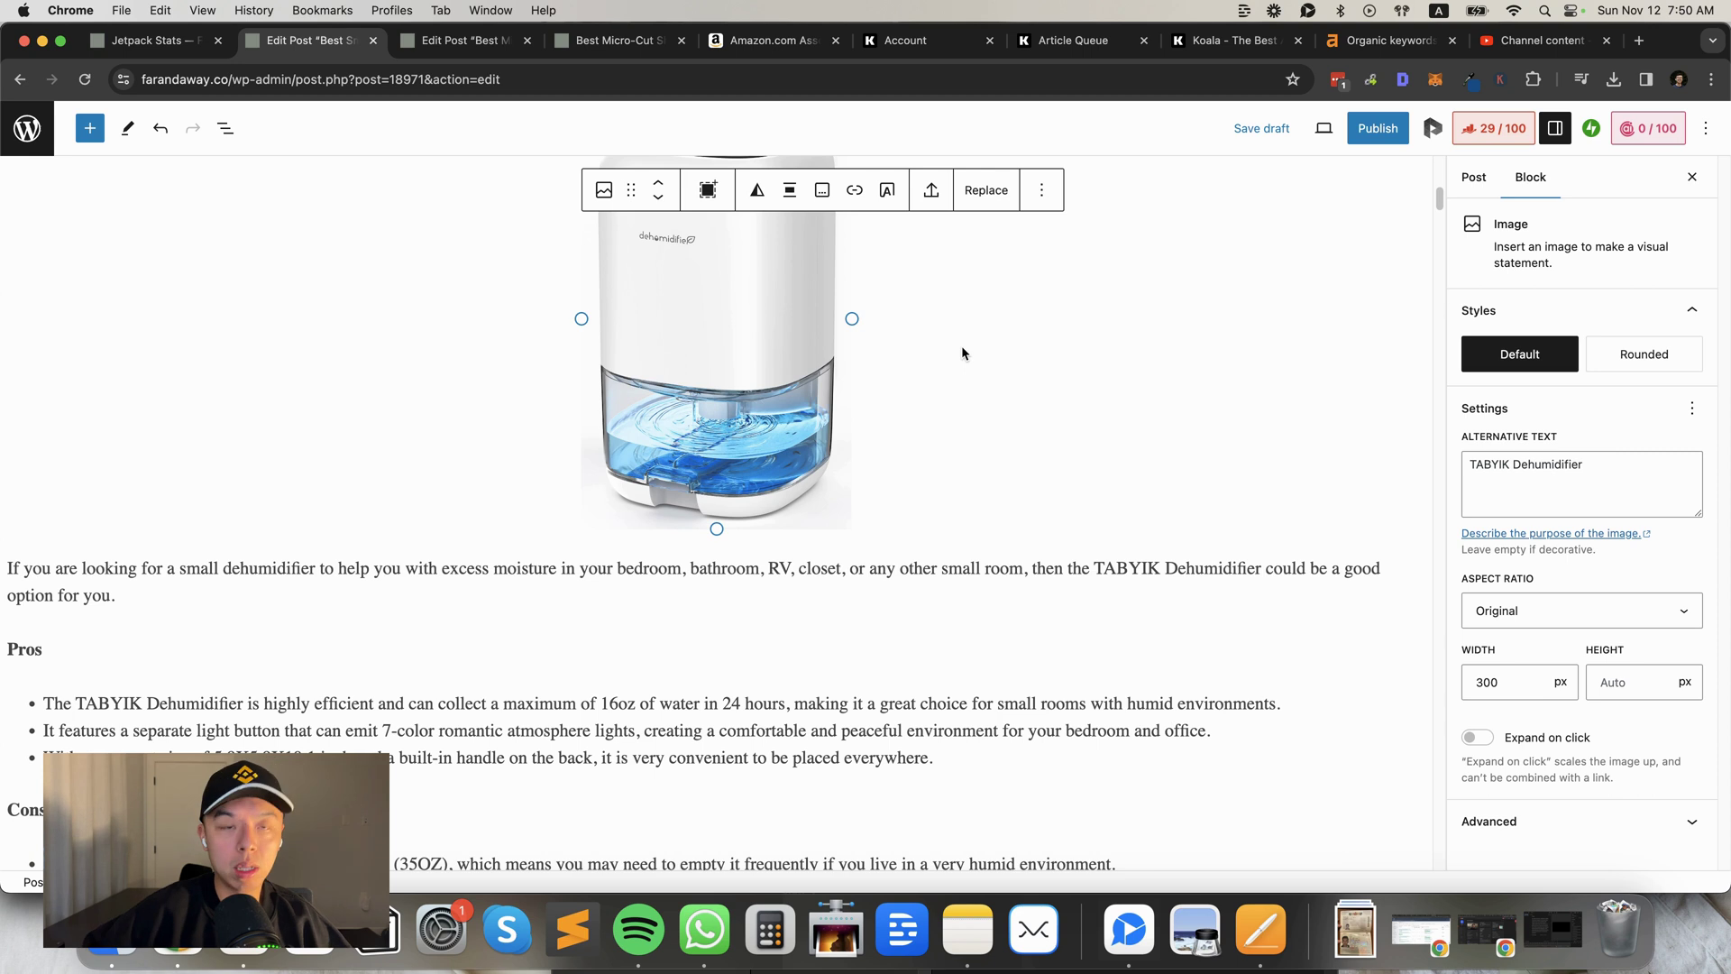
left_click(13, 557)
key("Return")
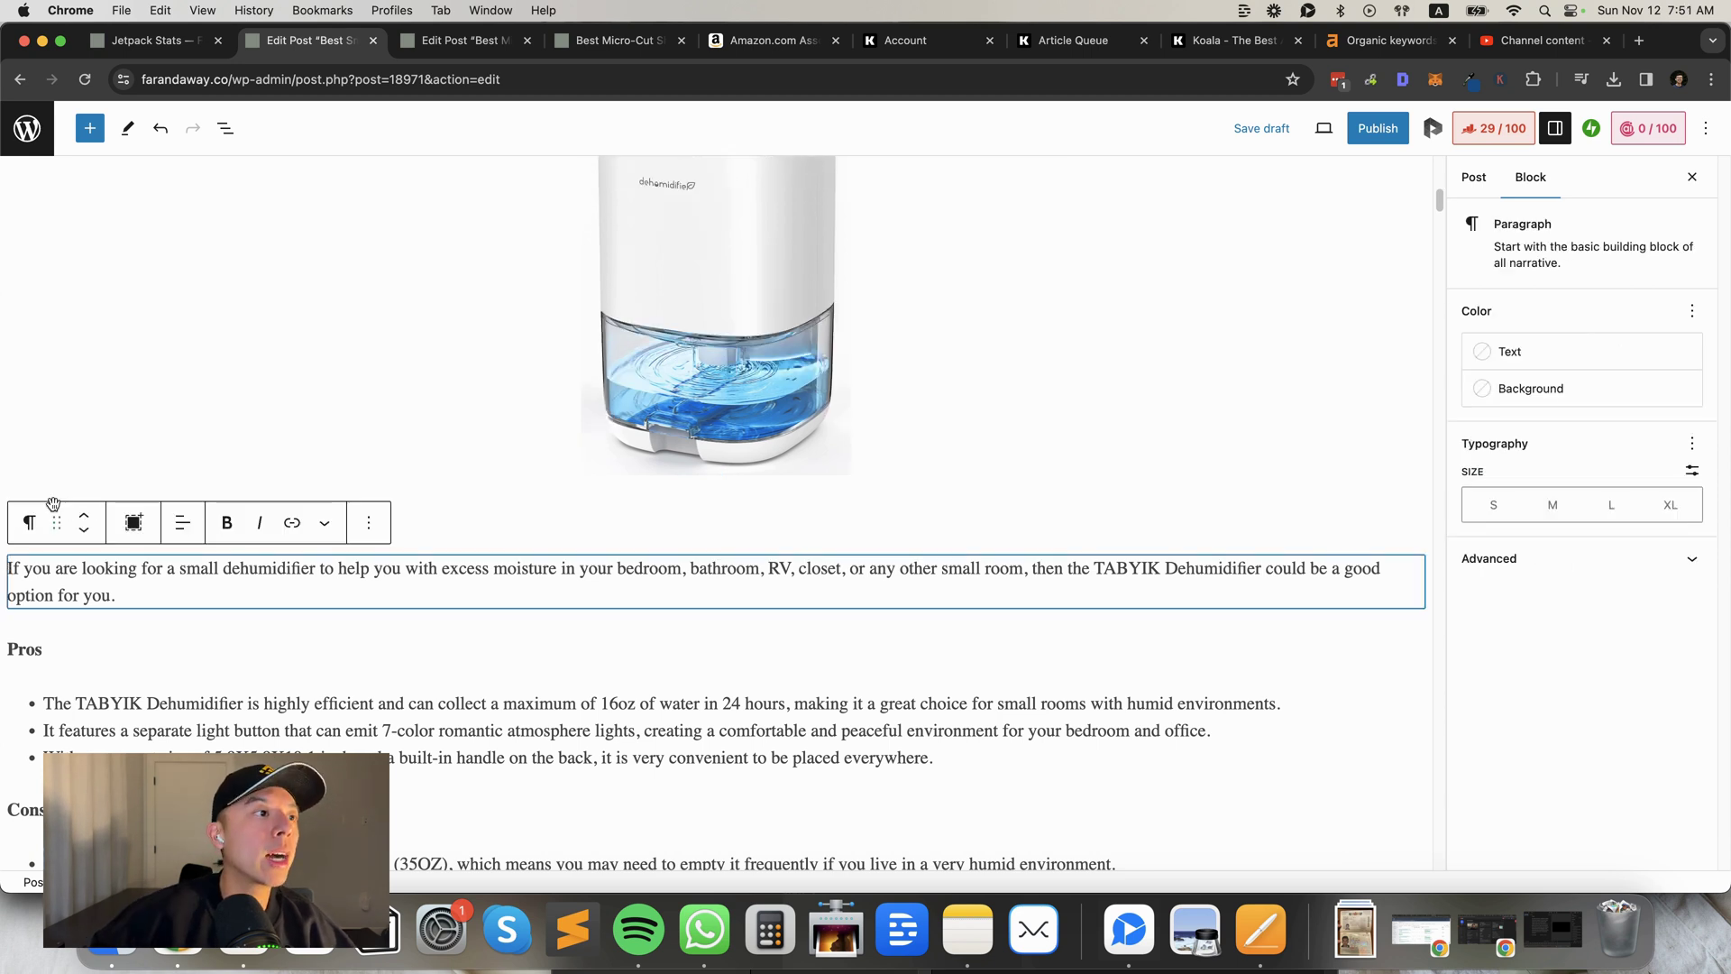
left_click(460, 40)
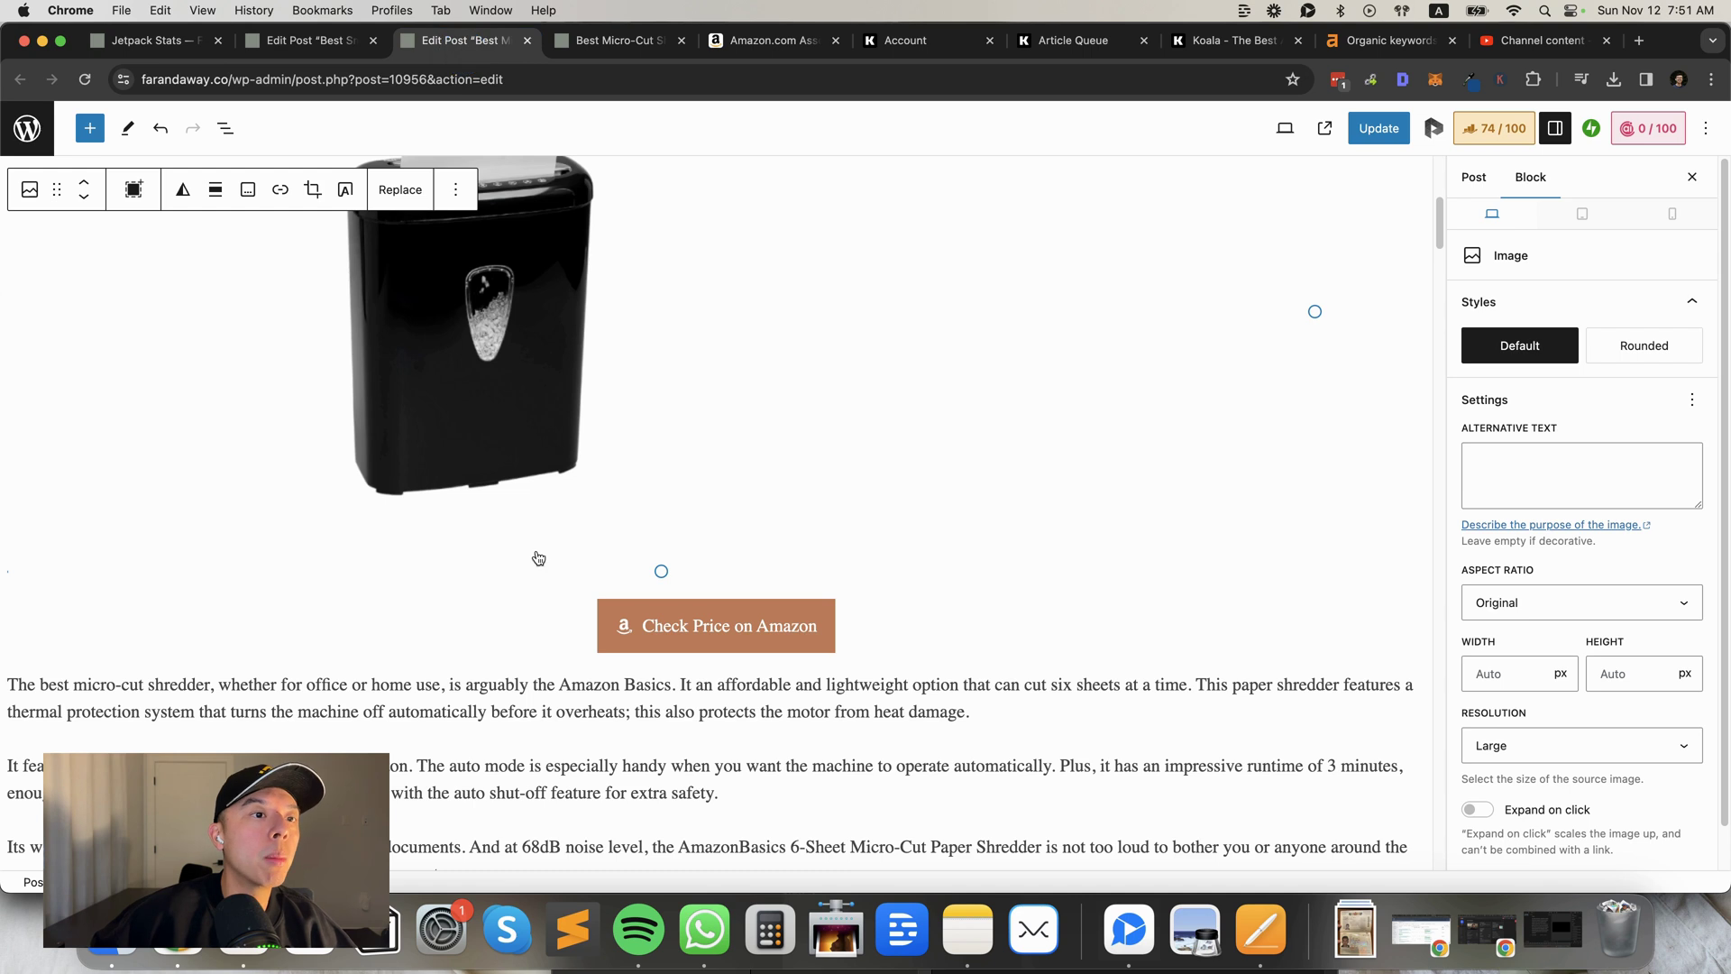
Copy the shredder post's Check Price on Amazon button container and paste it under the TABYIK image.
left_click(551, 626)
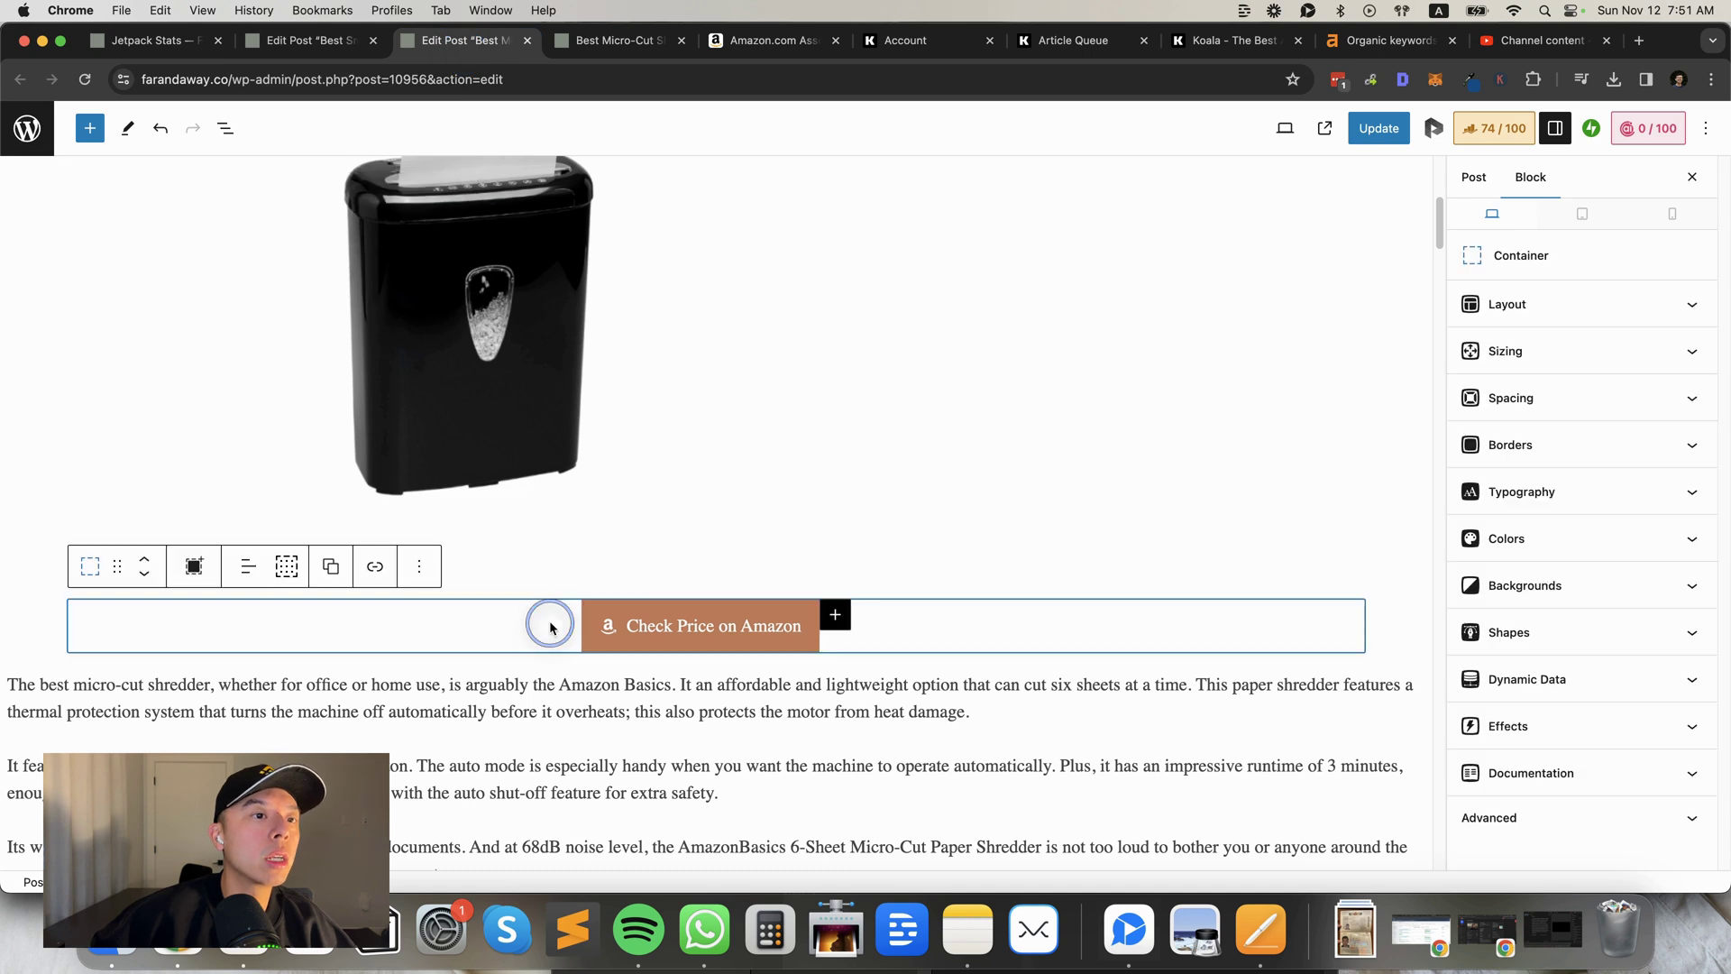
left_click(432, 566)
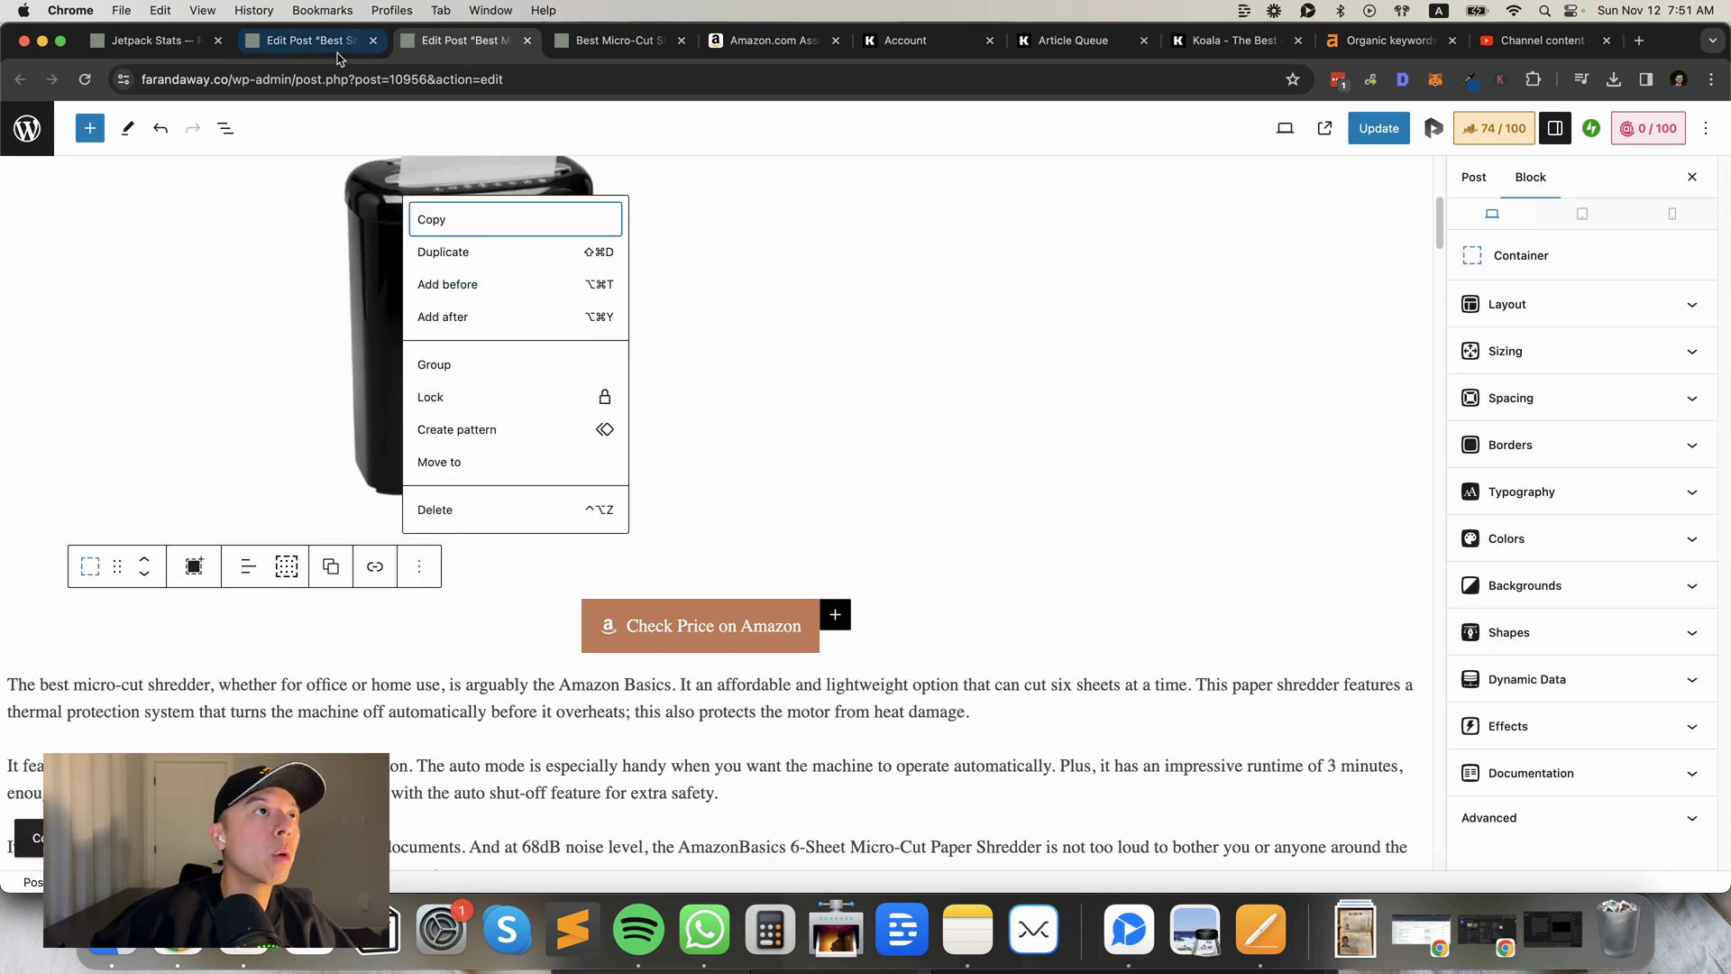
left_click(333, 43)
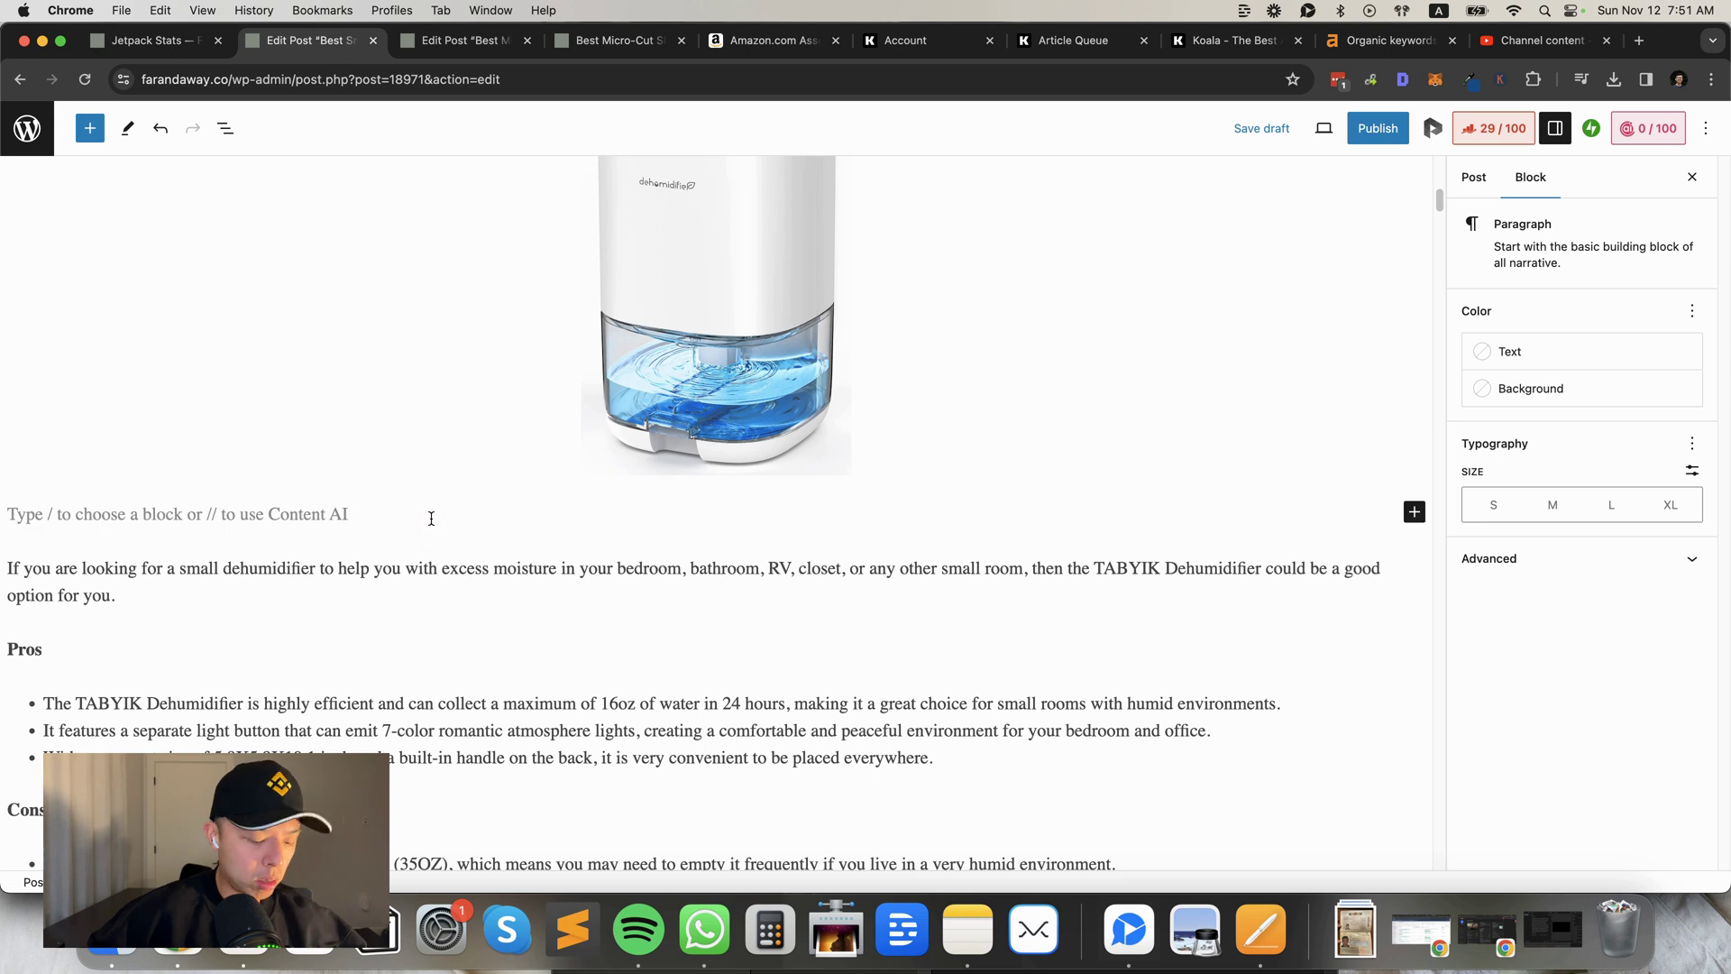
key("super+v")
Check the TABYIK Dehumidifier heading's Amazon product link URL.
scroll(519, 499, "up", 5)
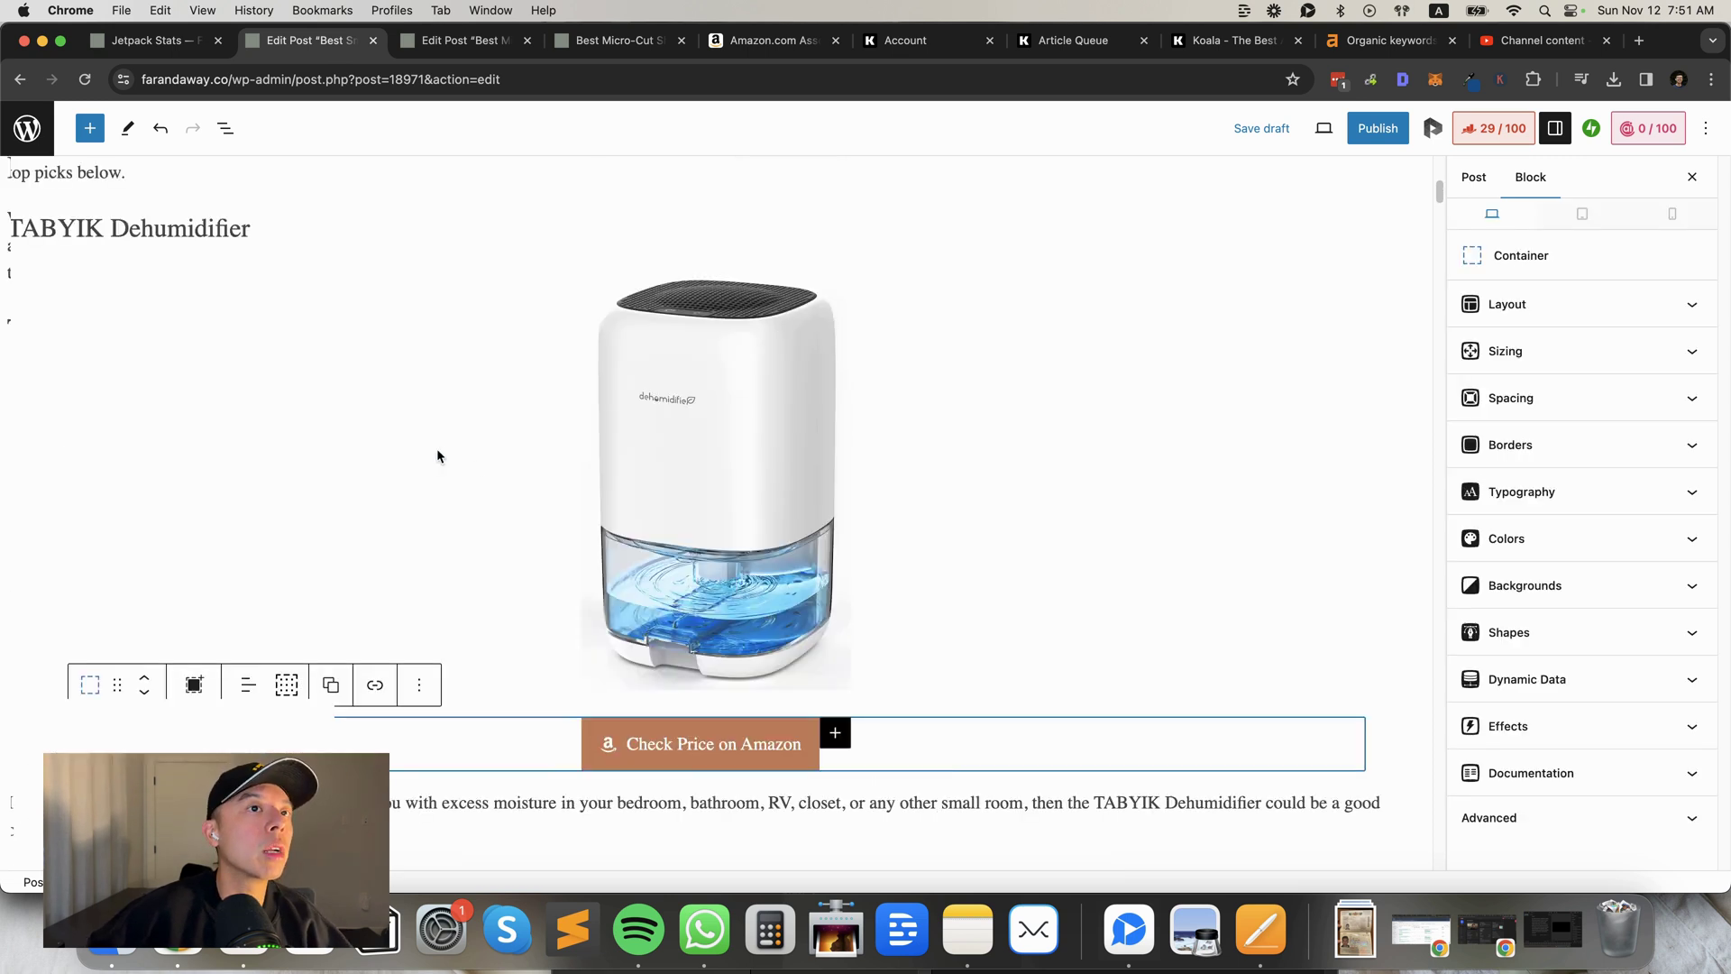
left_click(180, 328)
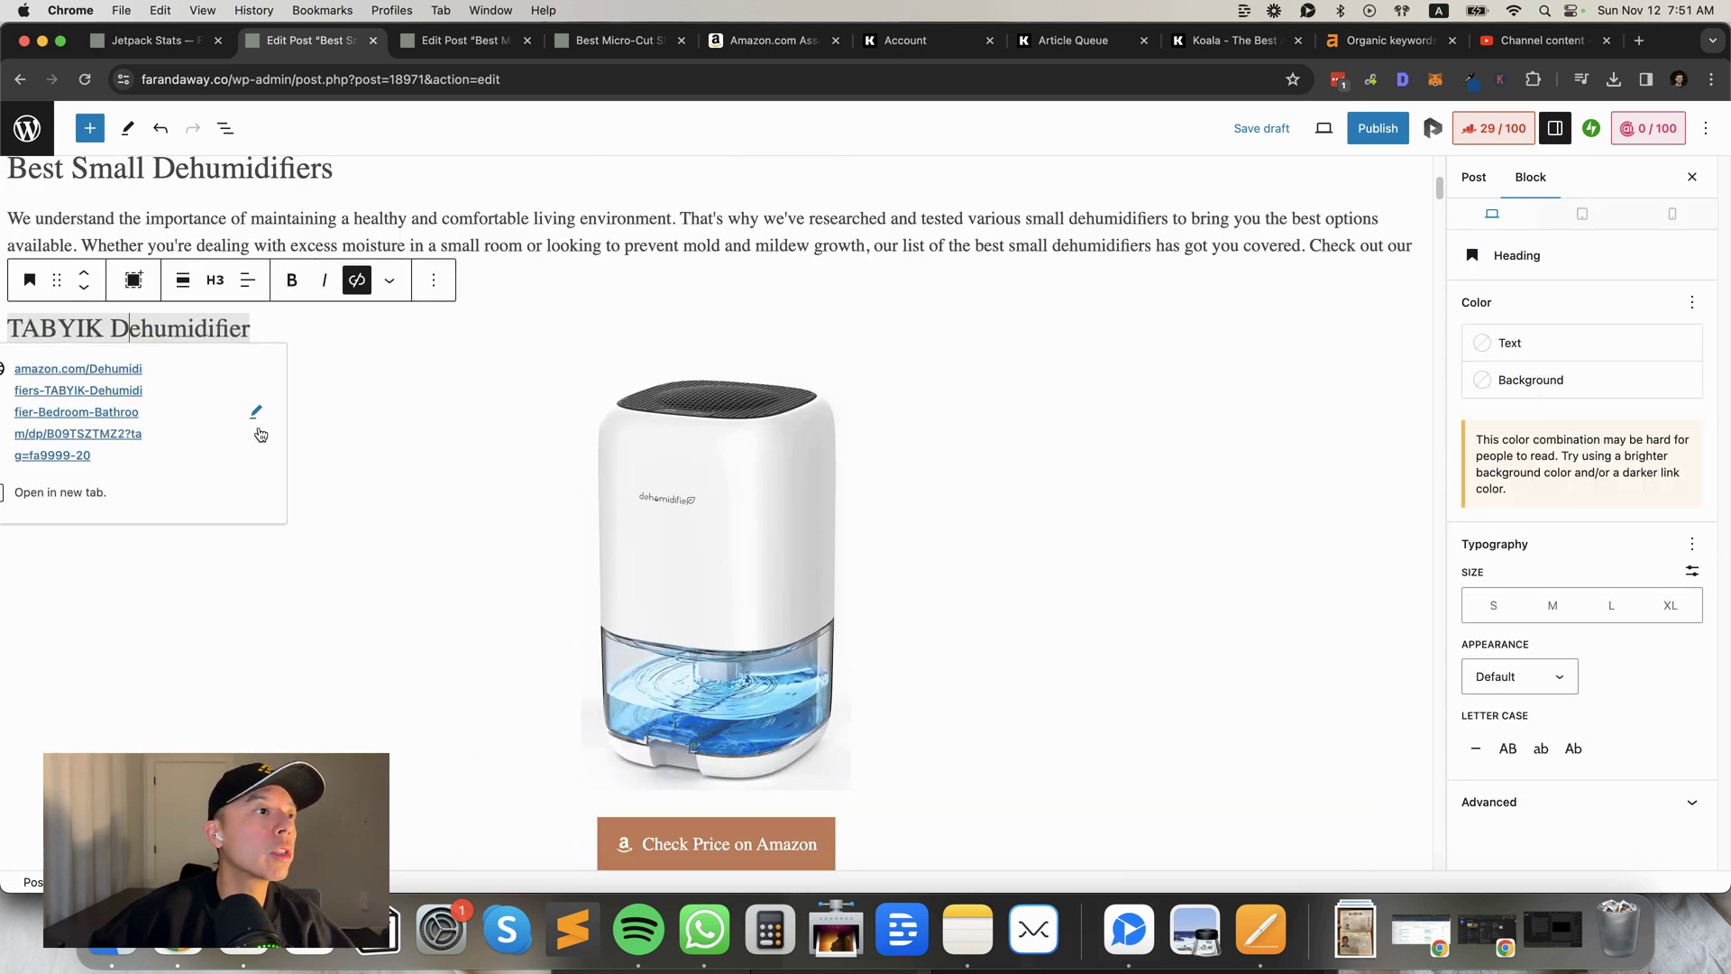
left_click(255, 411)
left_click_drag(255, 378, 207, 385)
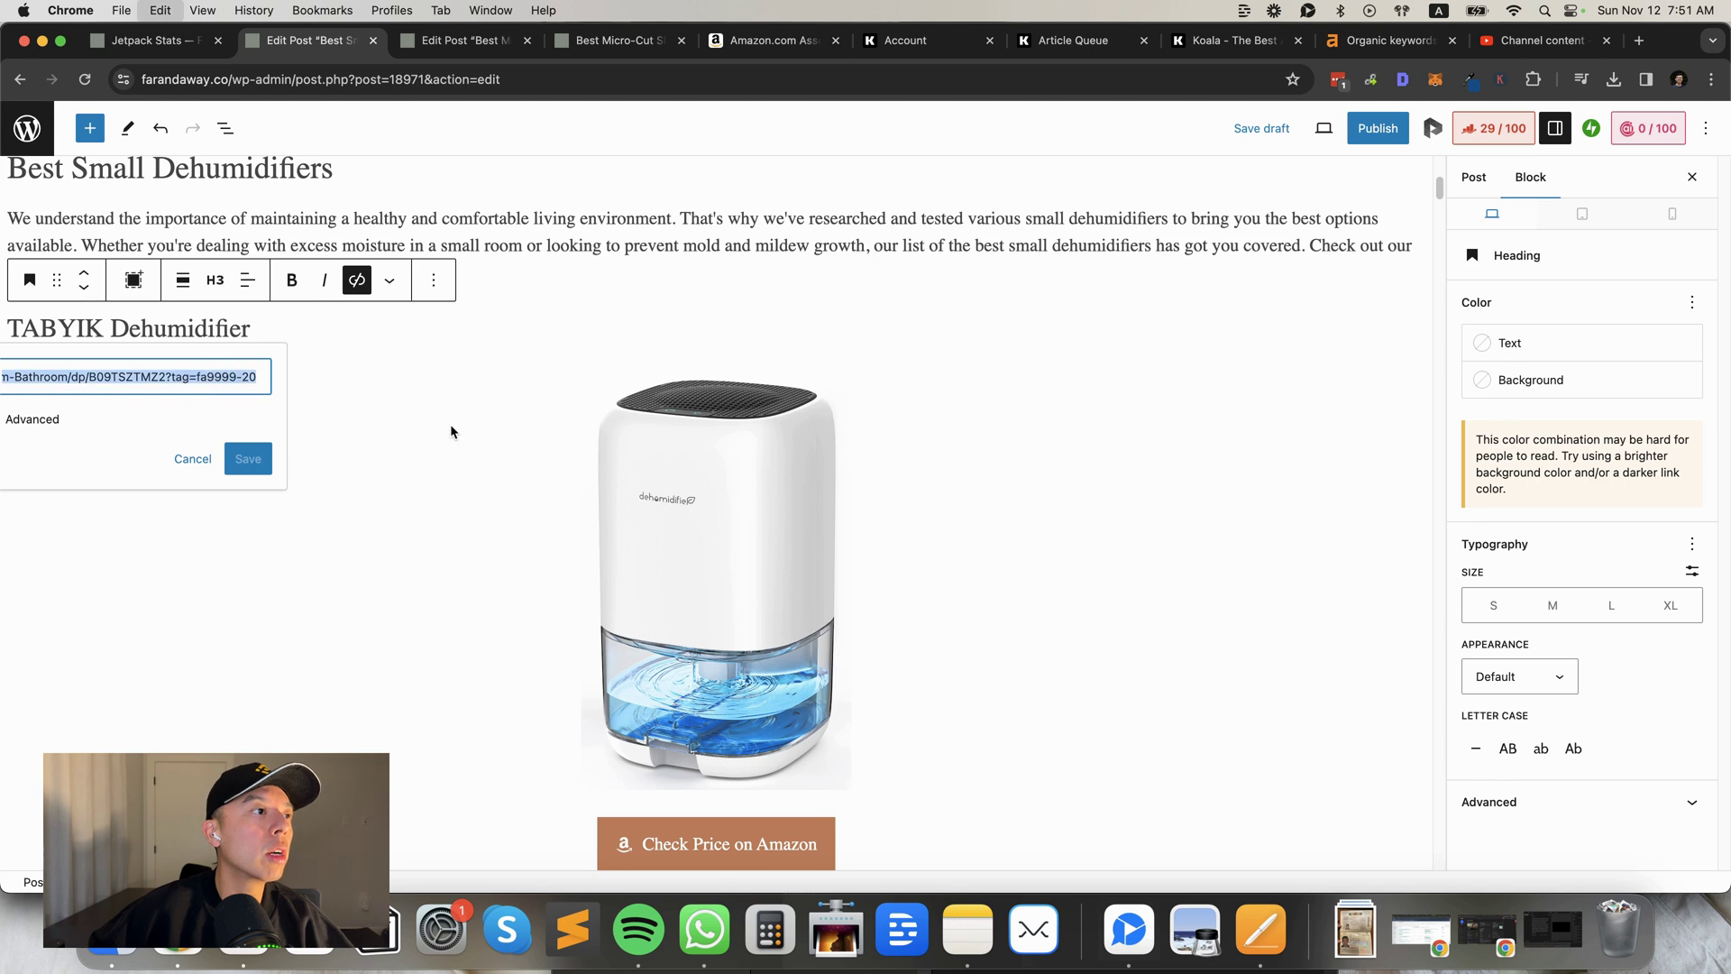
scroll(721, 505, "down", 5)
Verify the link address of the pasted Check Price on Amazon button.
left_click(811, 323)
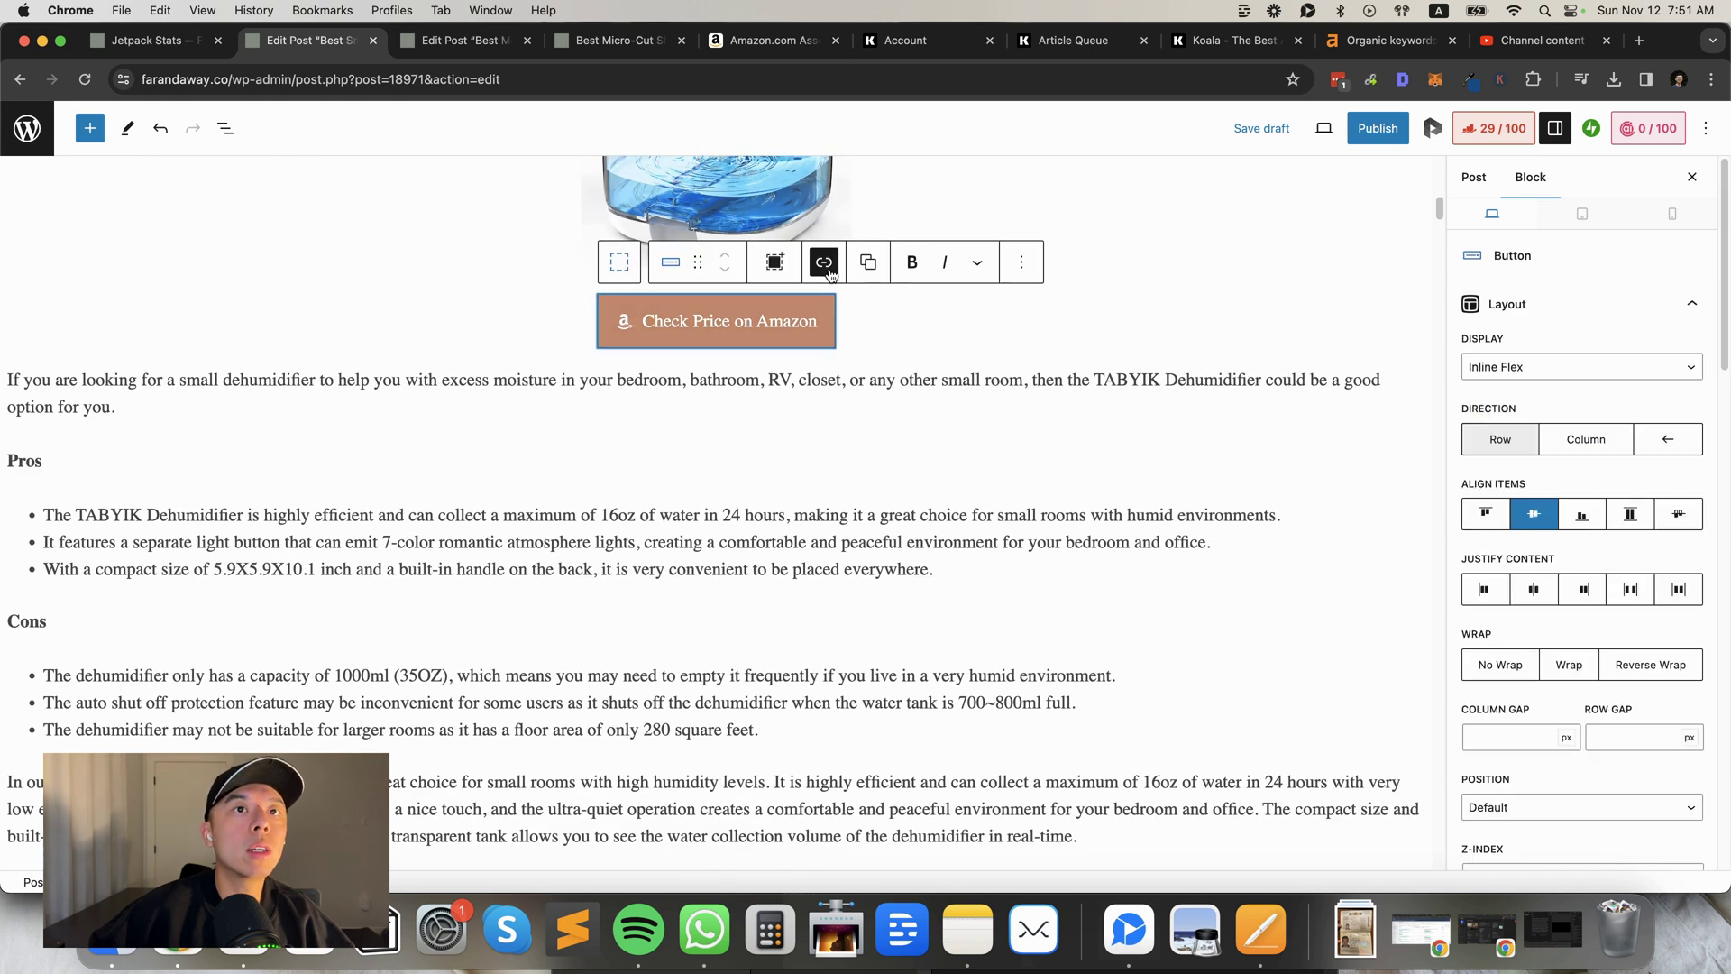
left_click(824, 261)
left_click(850, 319)
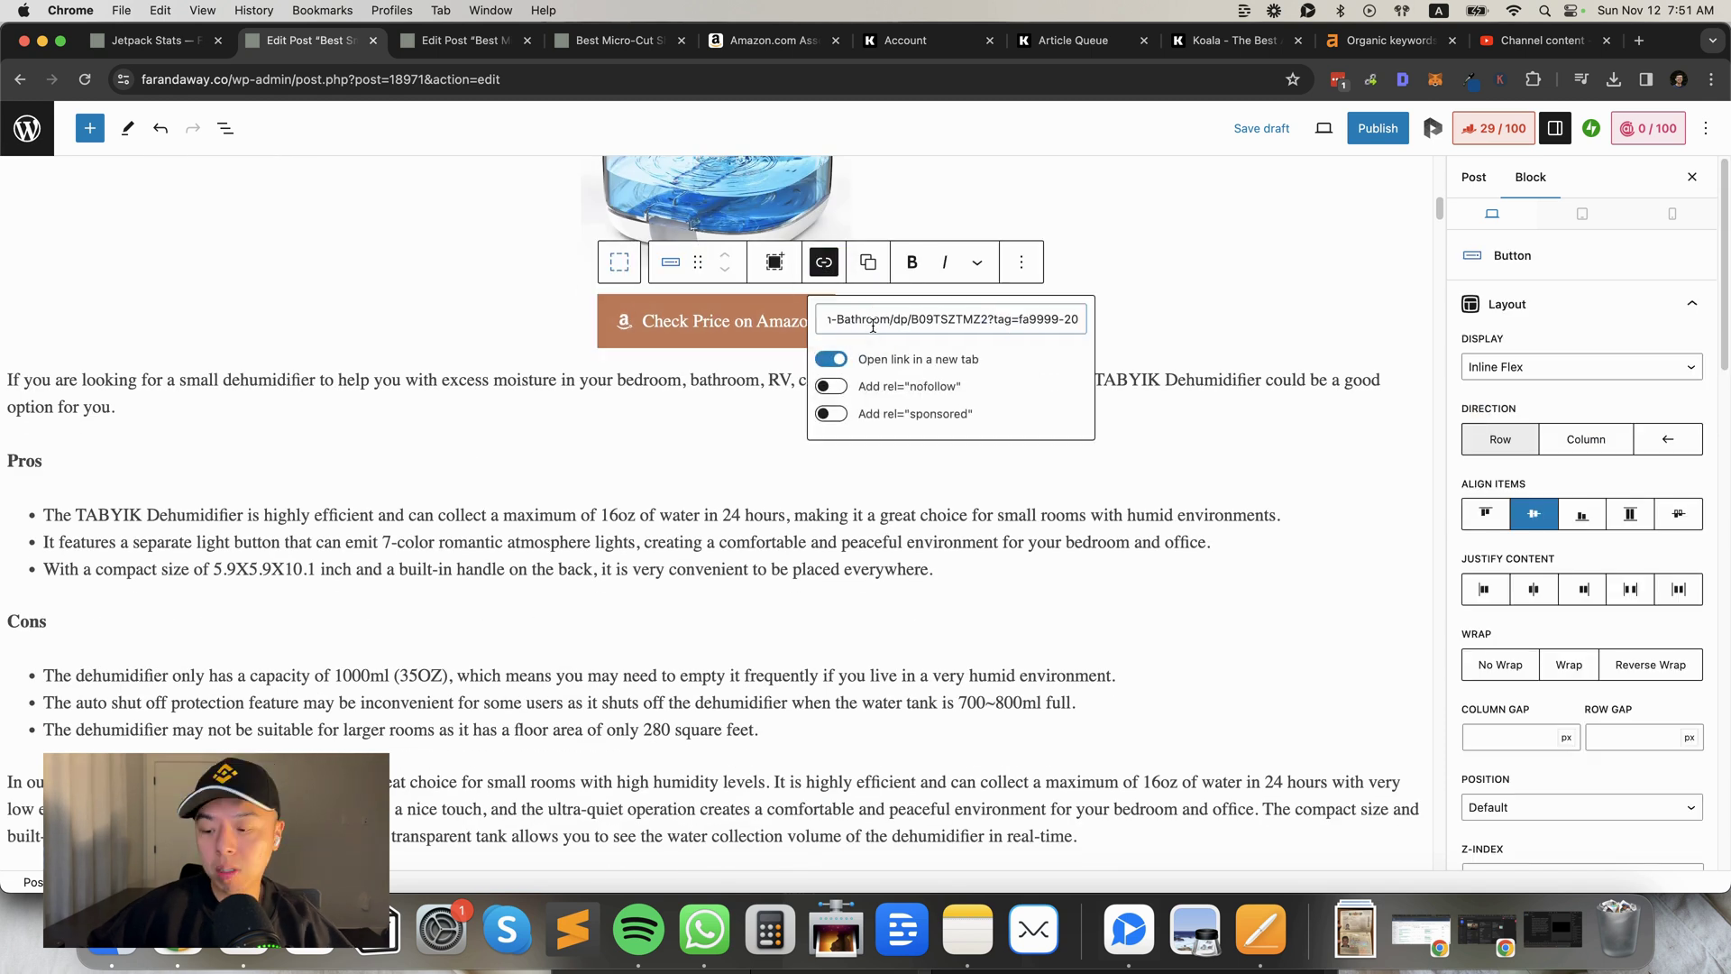
left_click(656, 384)
scroll(357, 412, "down", 3)
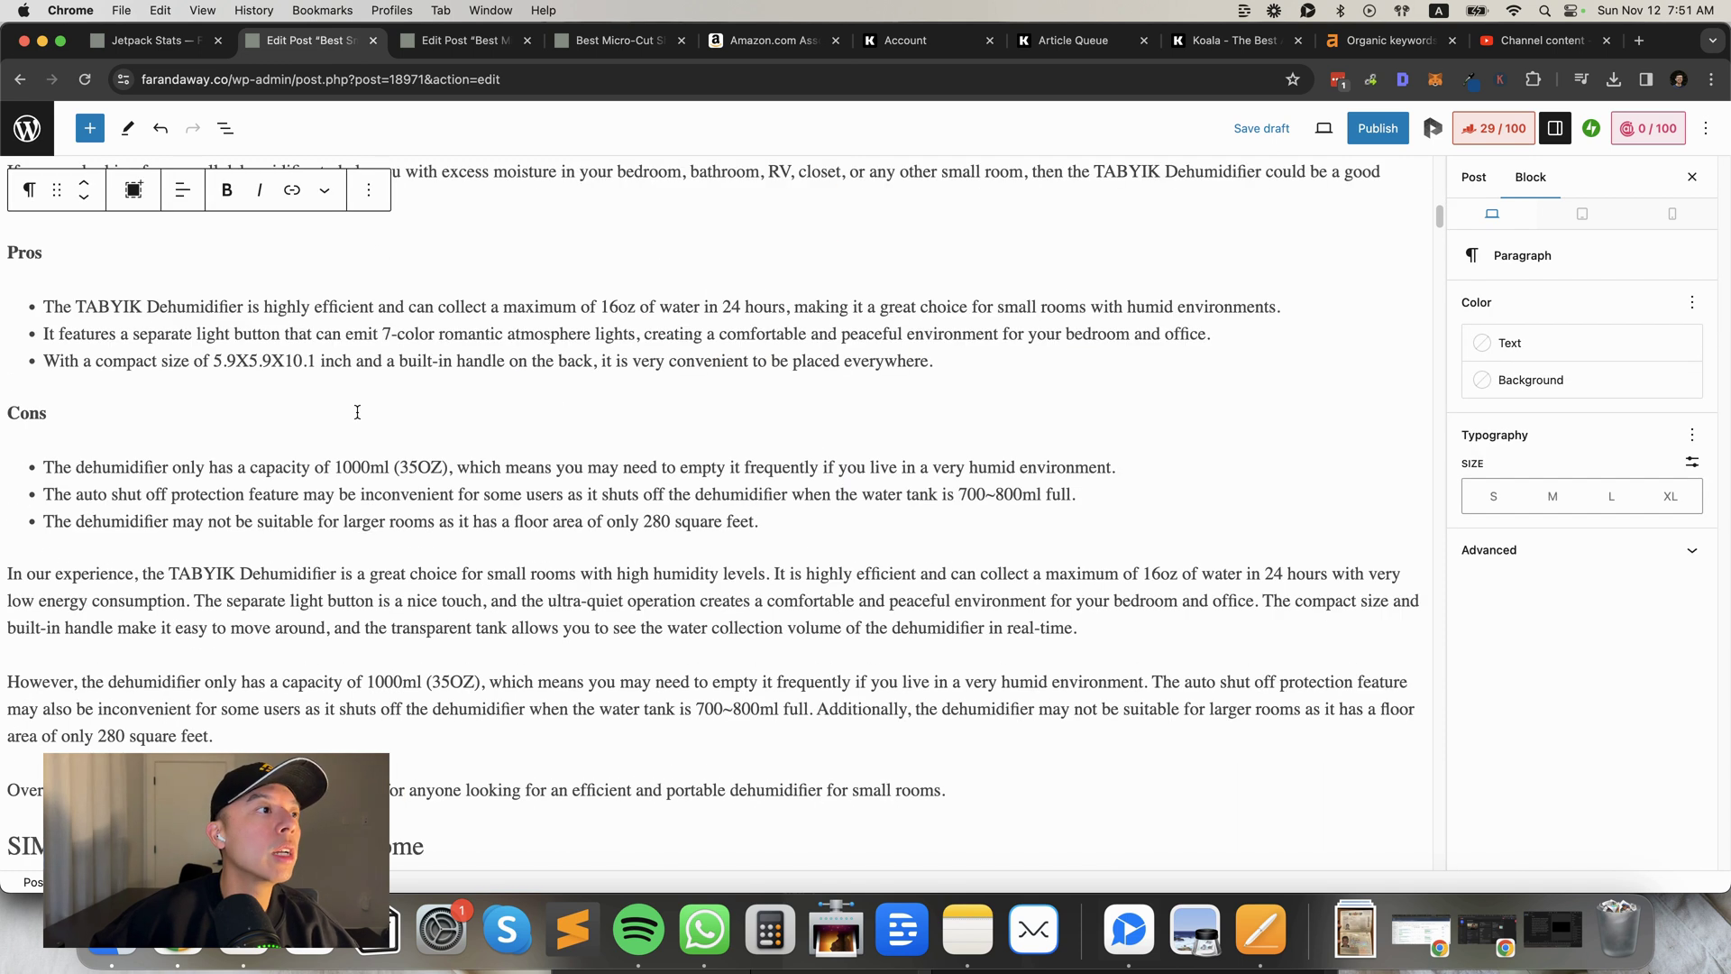
scroll(587, 218, "down", 3)
scroll(505, 297, "up", 5)
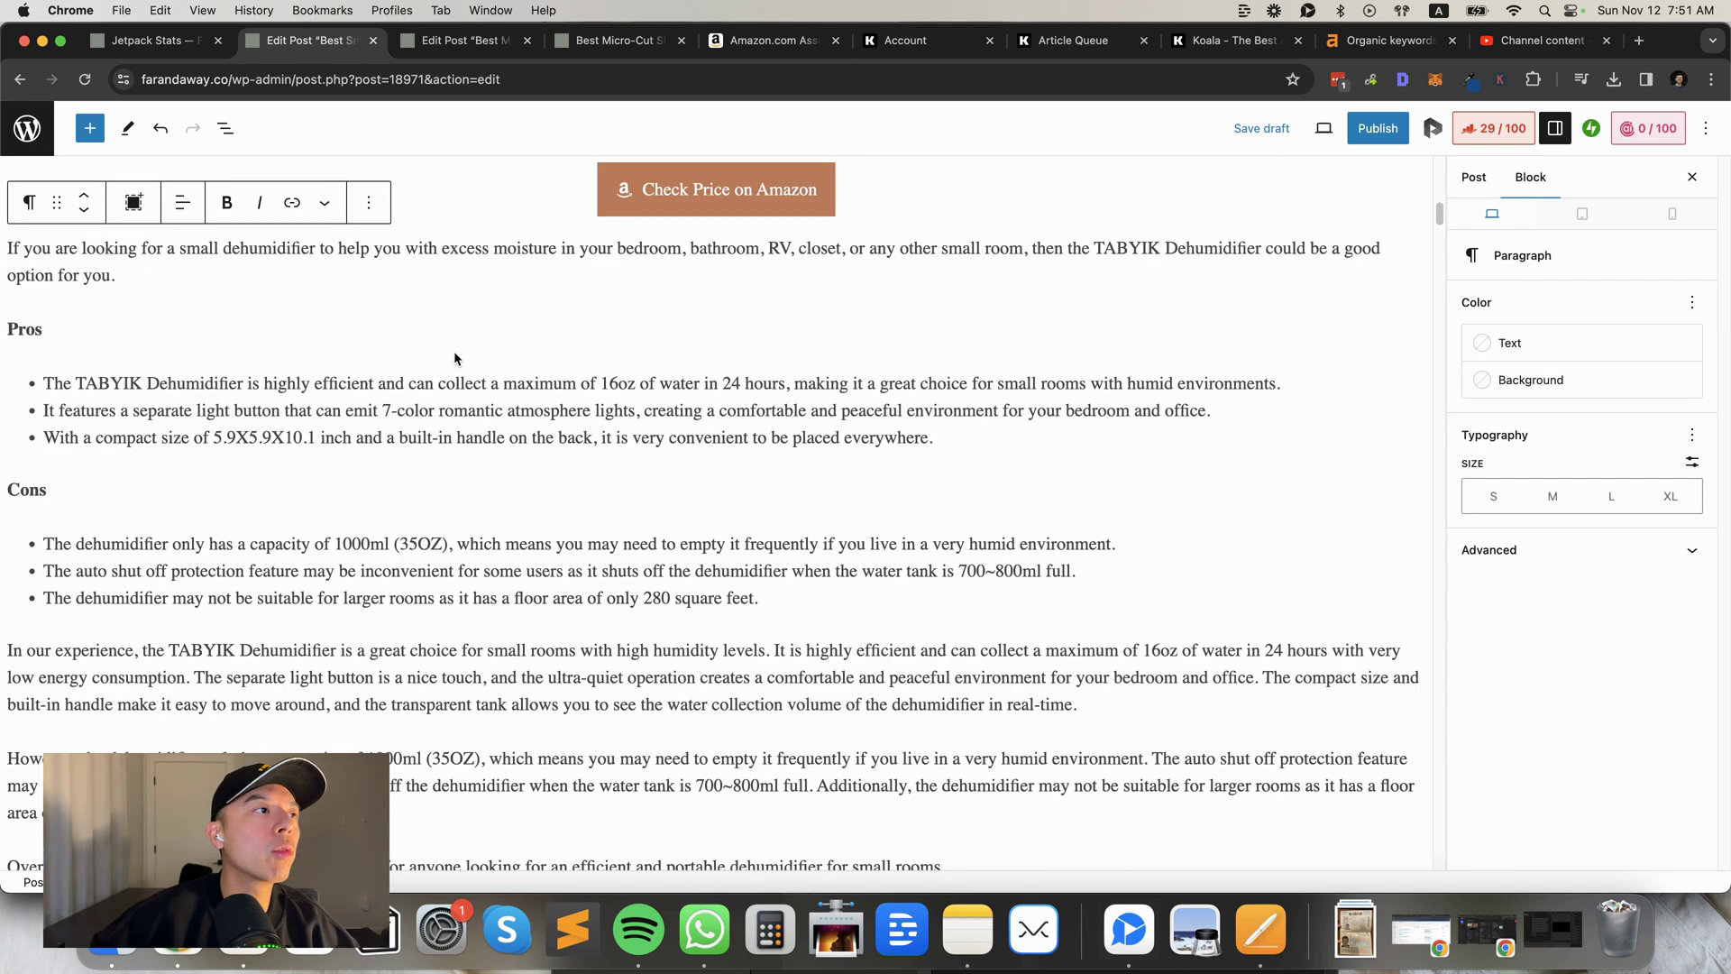
scroll(473, 339, "up", 2)
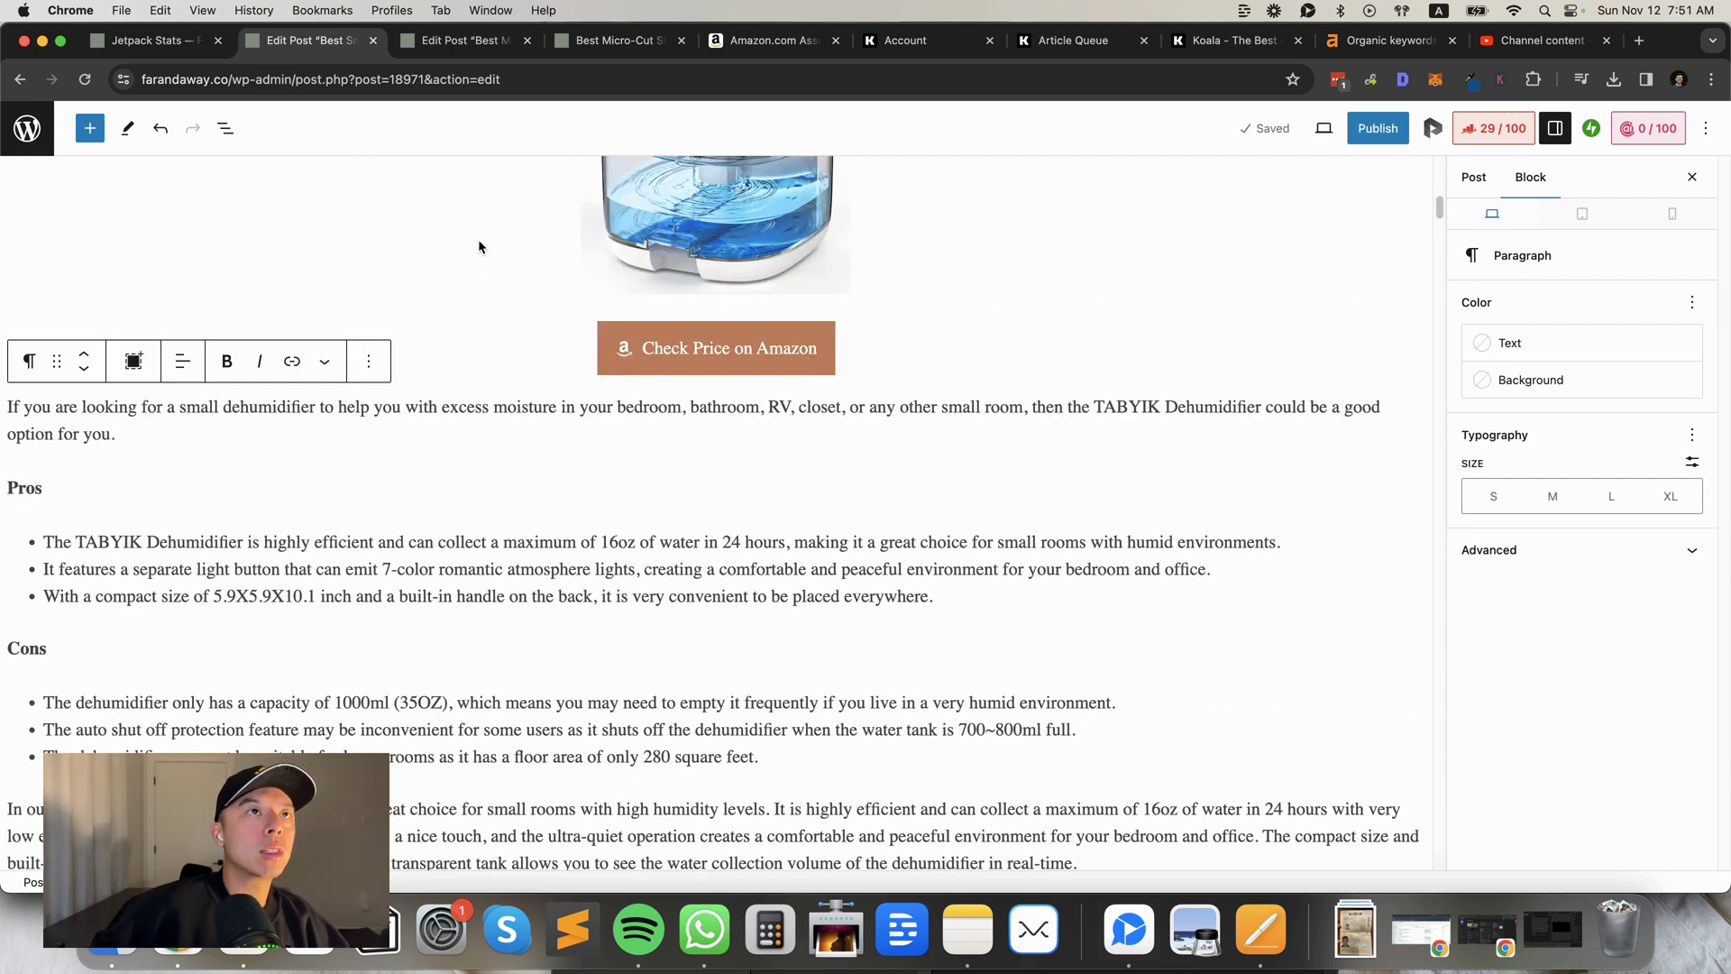
left_click(459, 36)
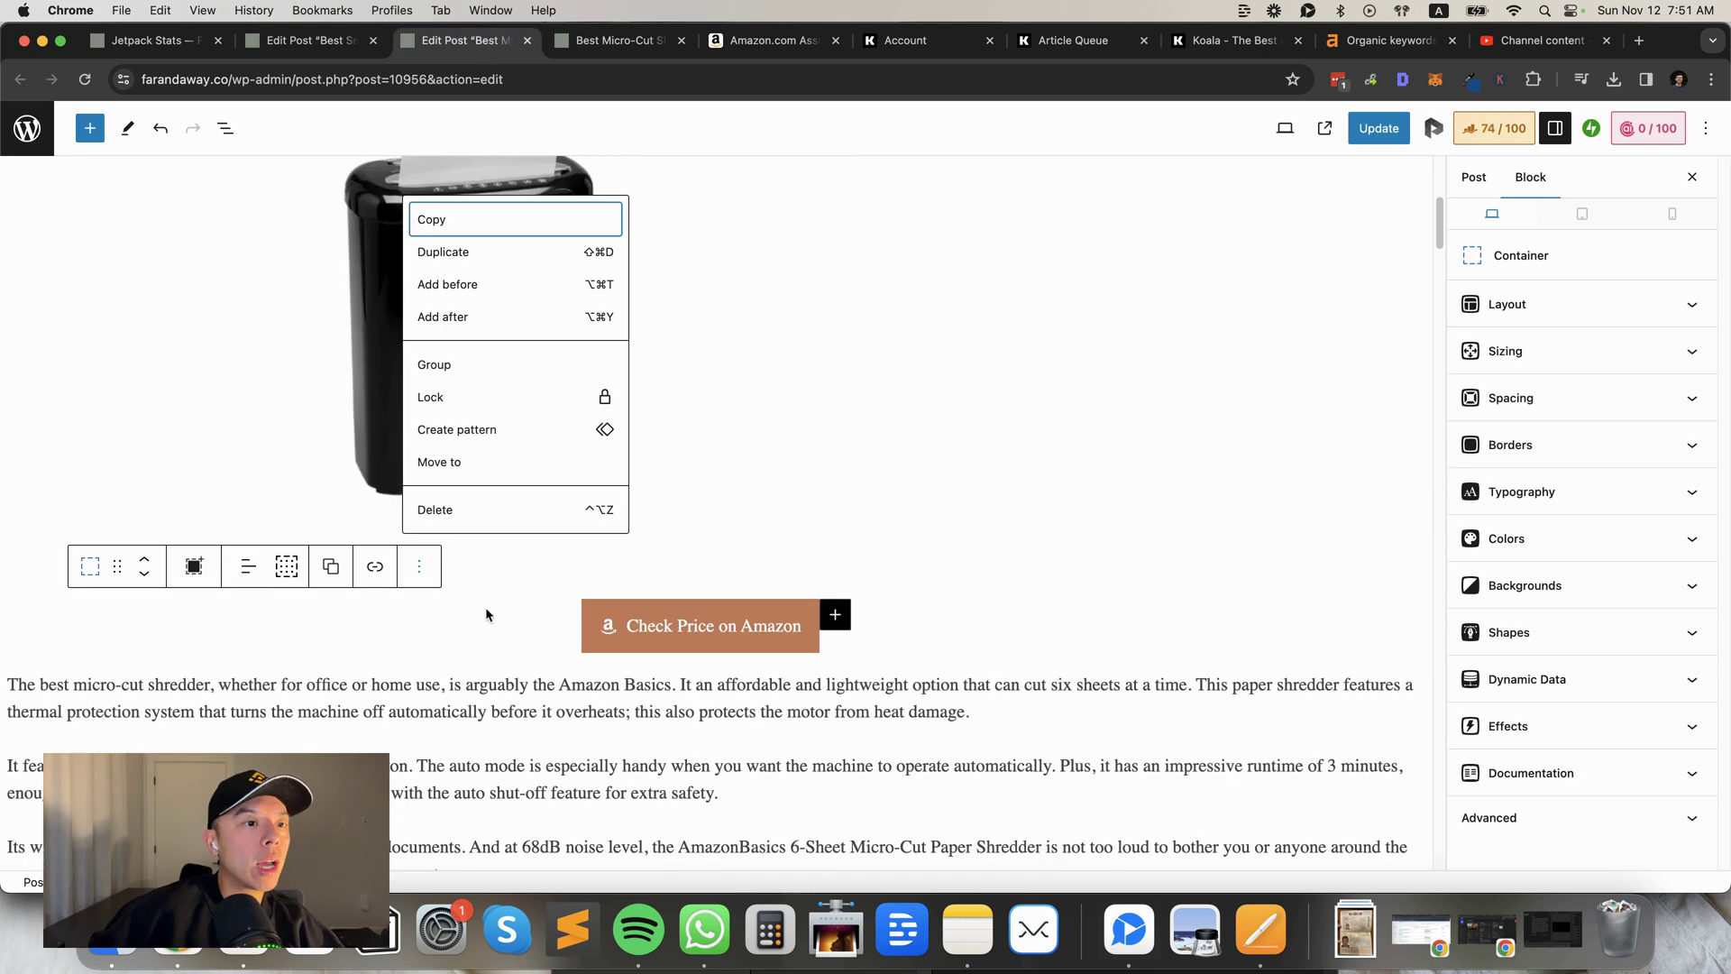
Copy the shredder post's Pros/Cons container and paste it into the dehumidifier post.
scroll(487, 605, "down", 3)
scroll(490, 616, "down", 3)
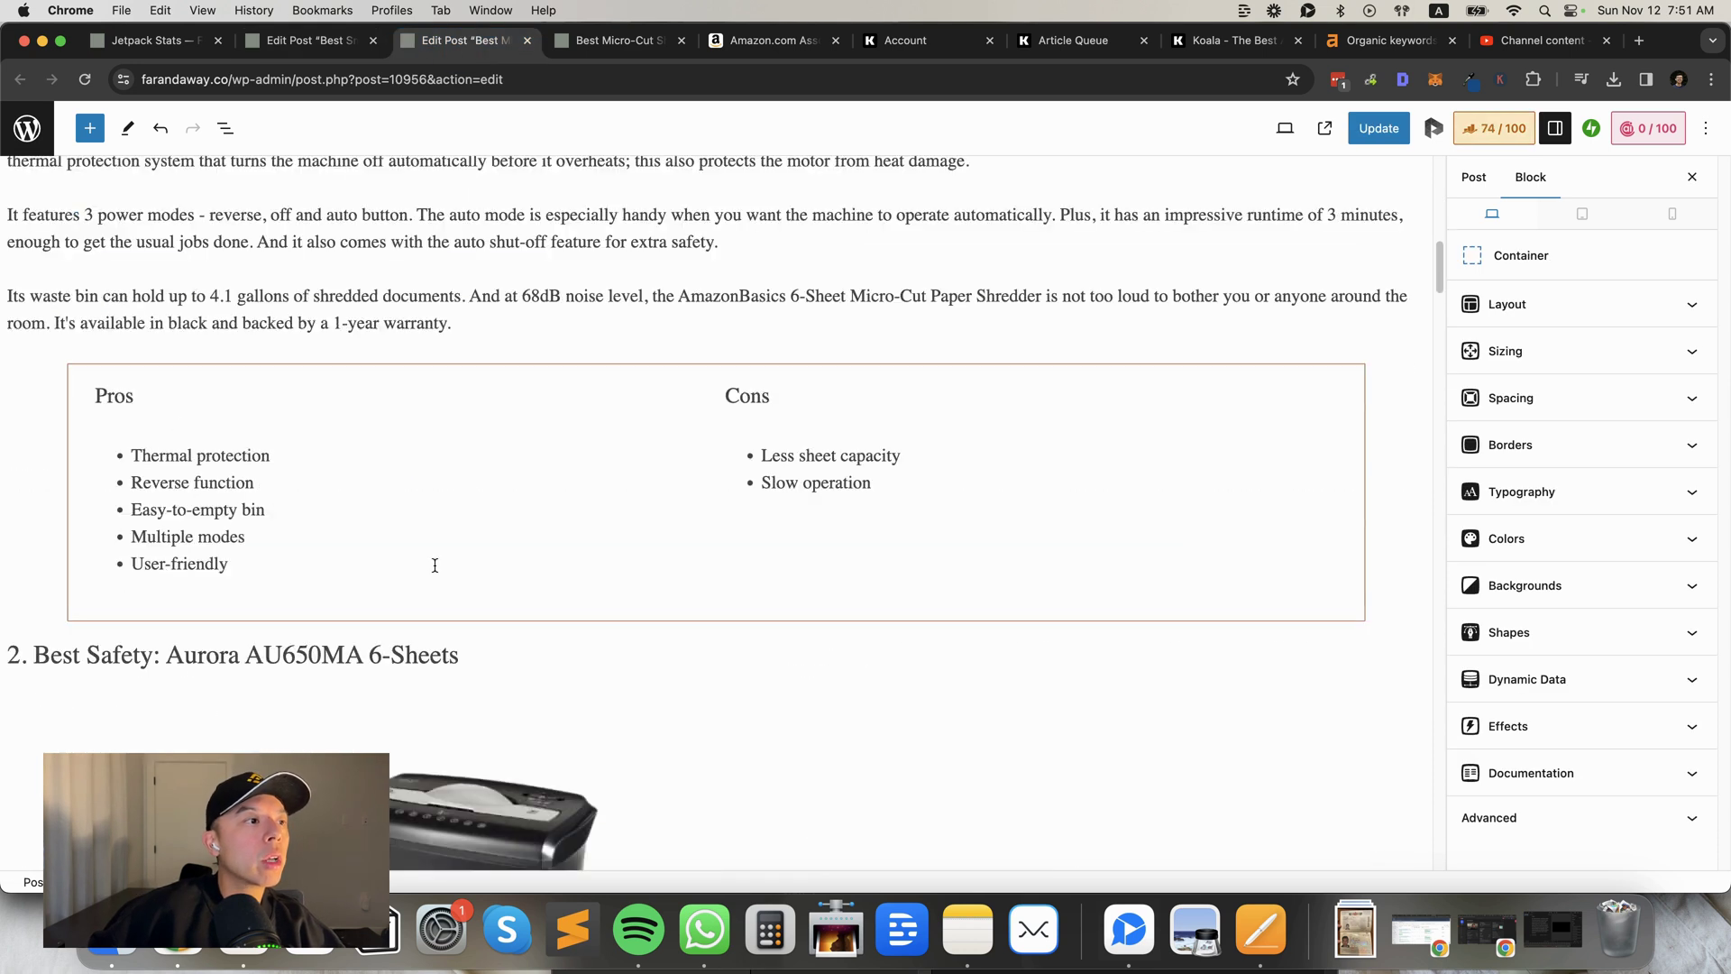
left_click(343, 380)
left_click(72, 388)
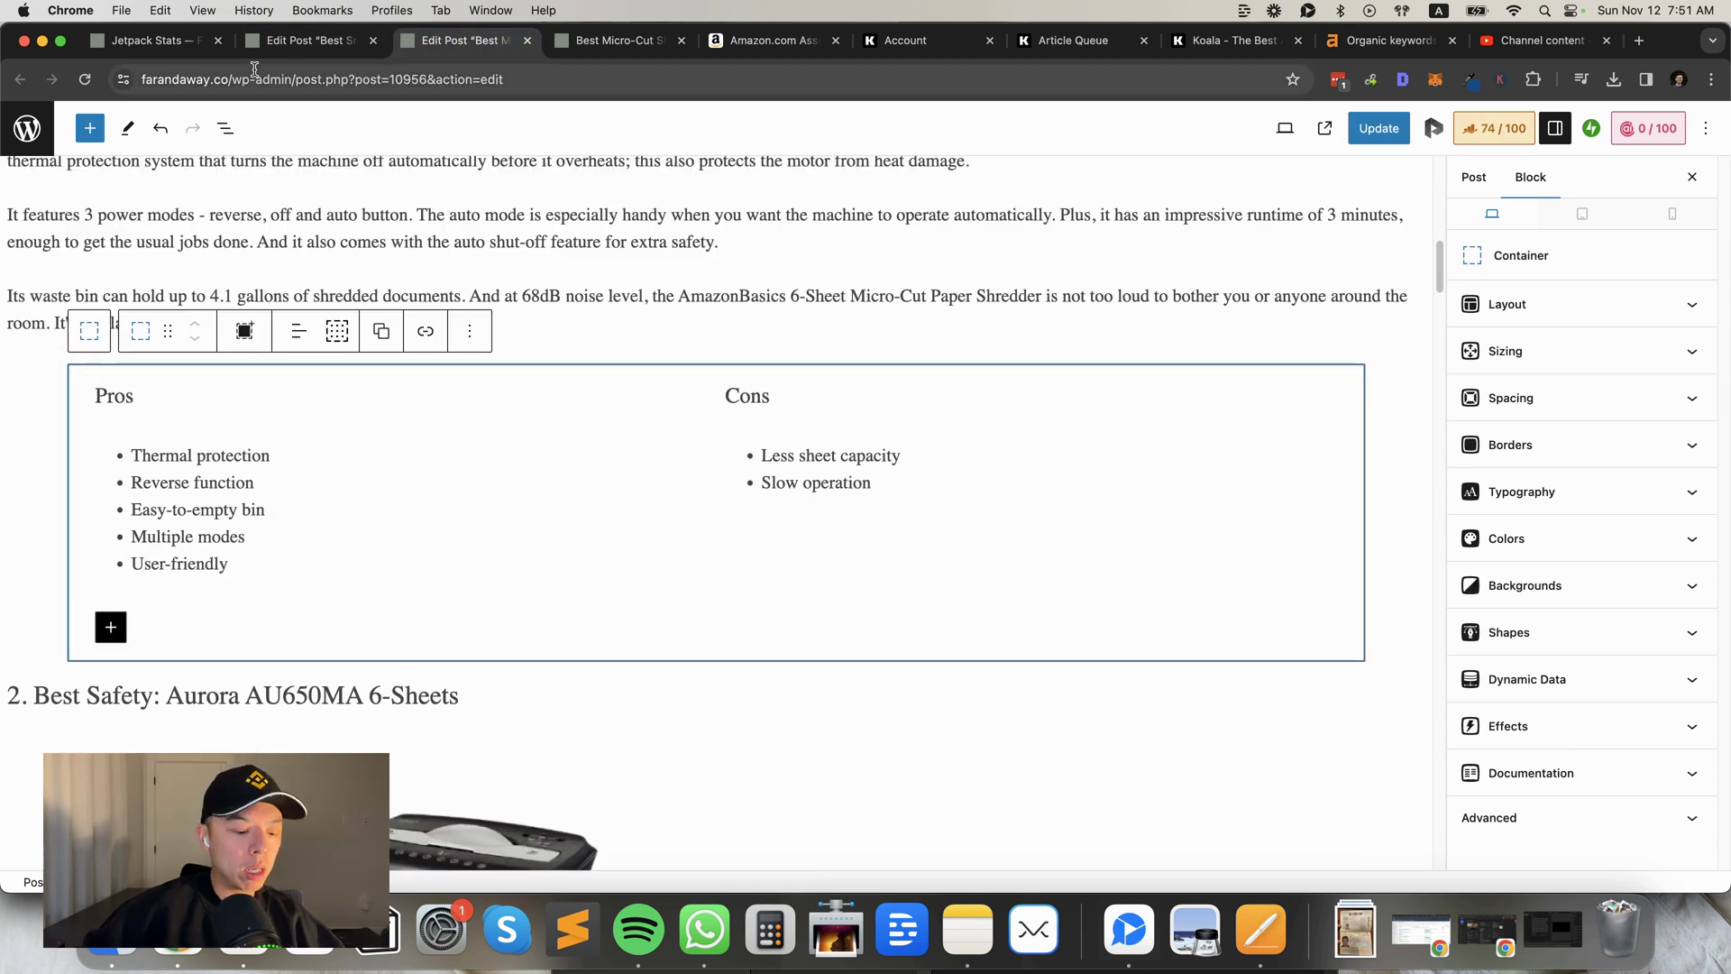
left_click(307, 40)
scroll(312, 327, "down", 2)
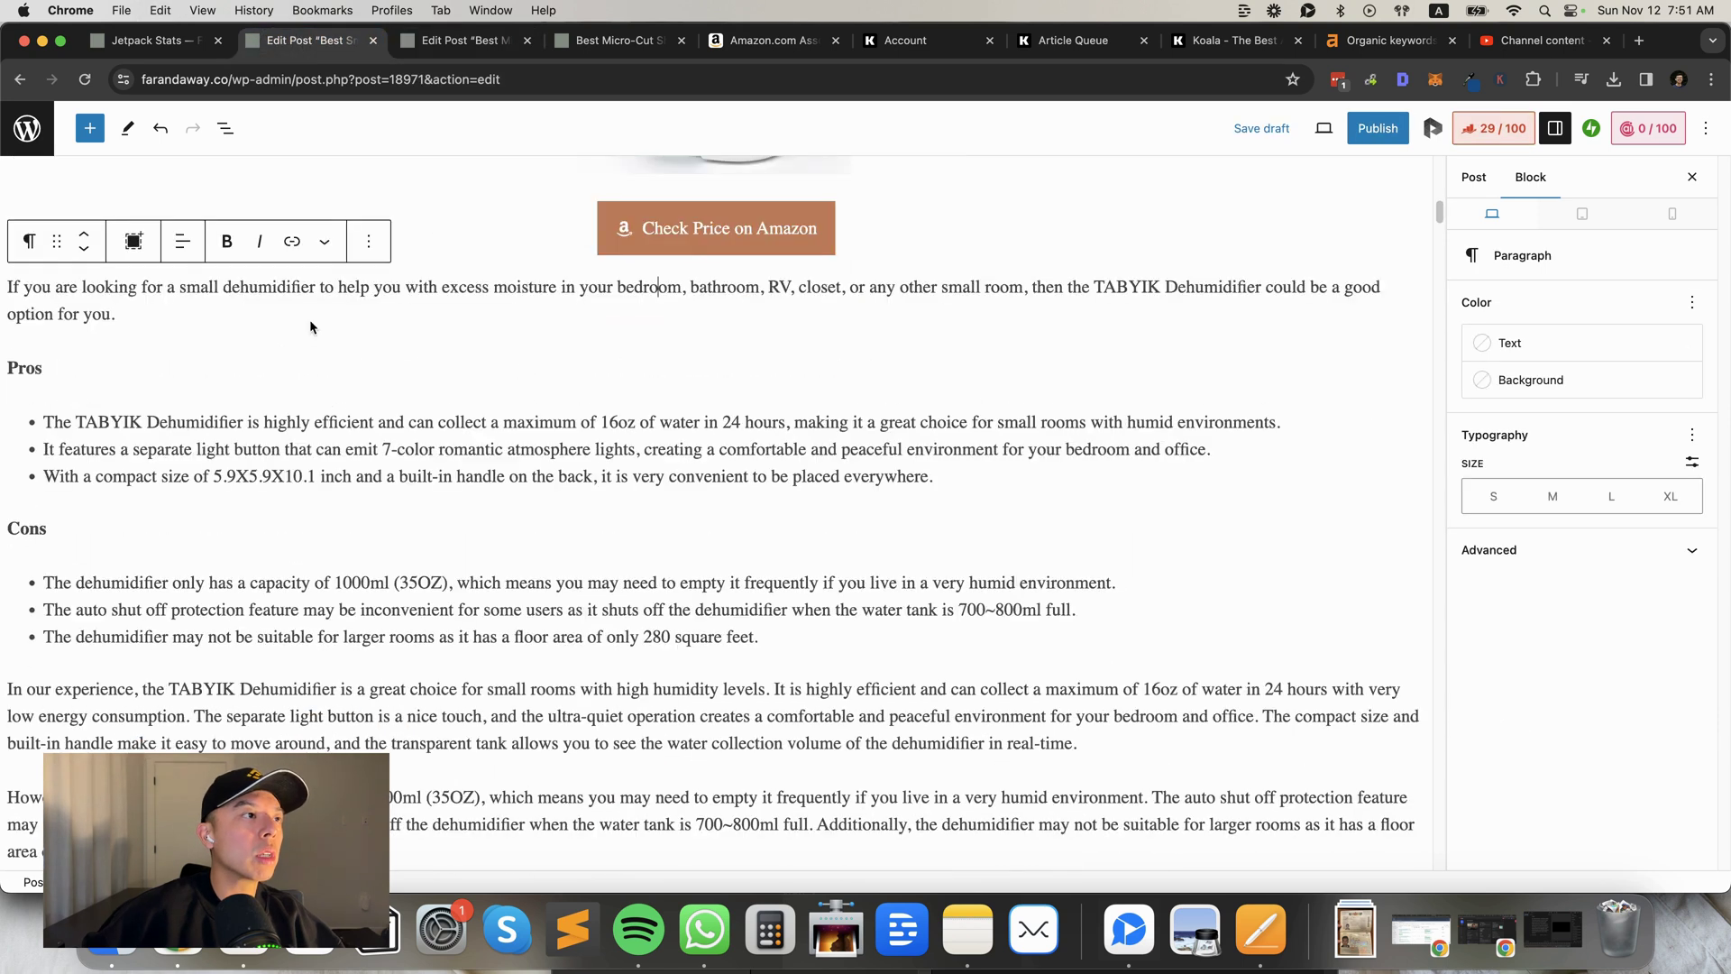
key("super+v")
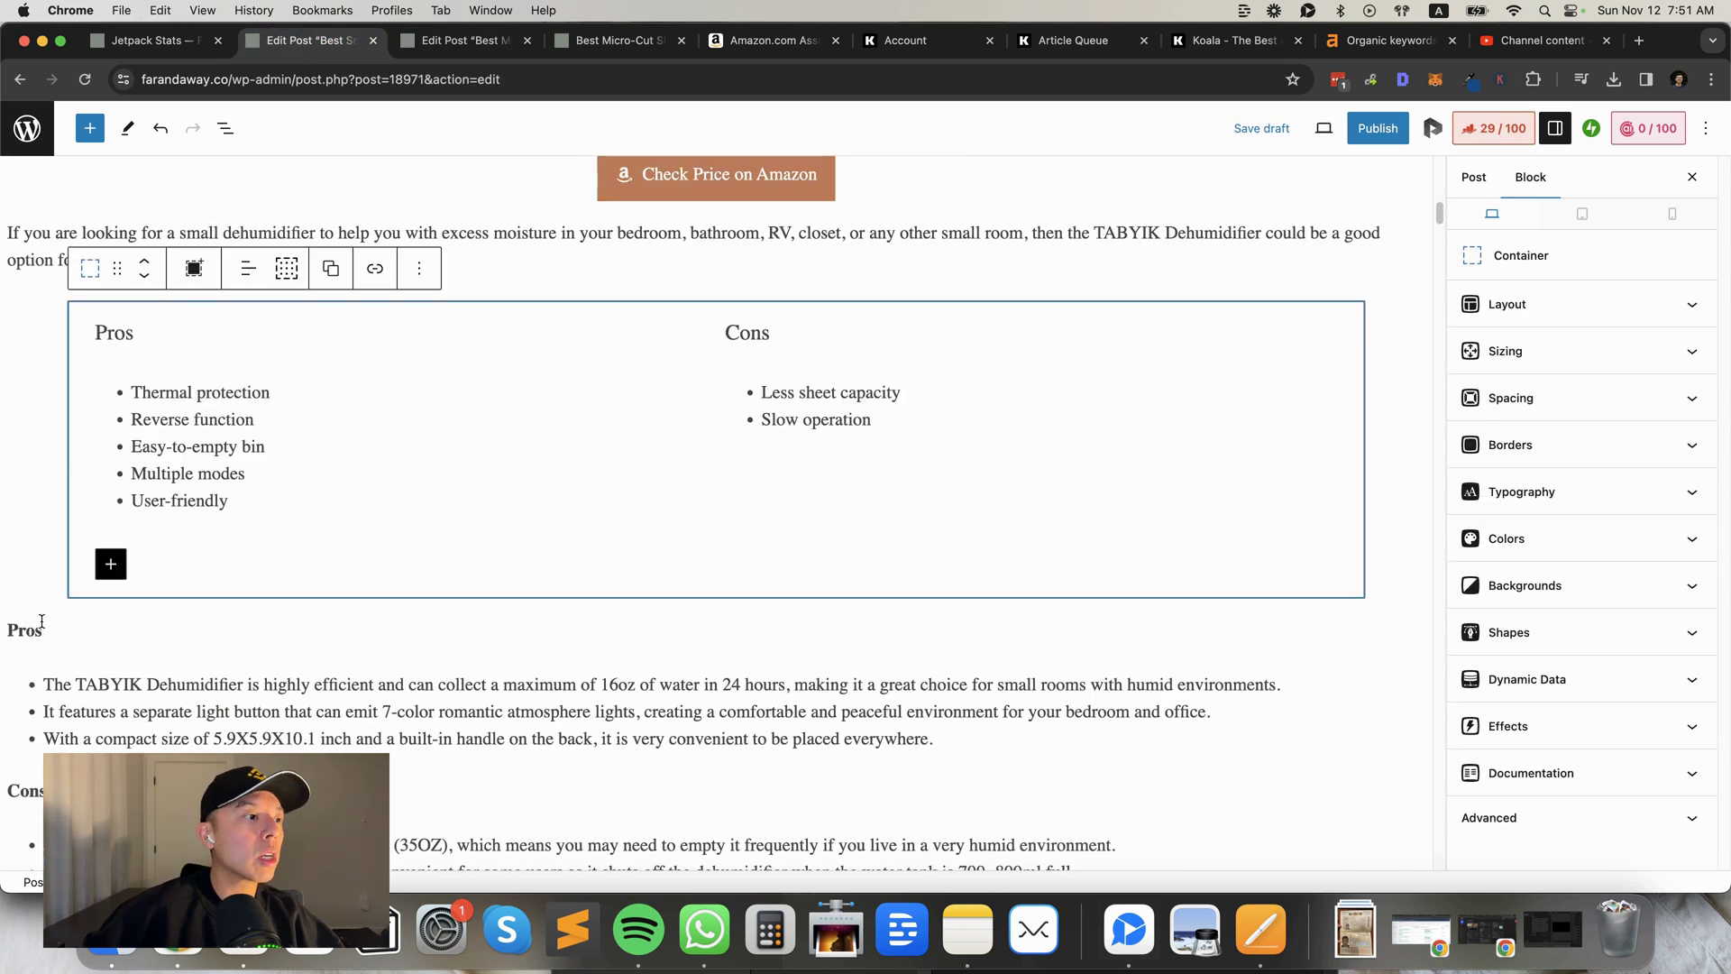
Replace the box's placeholder Pros items with the three TABYIK Pros sentences.
scroll(41, 621, "down", 2)
triple_click(103, 585)
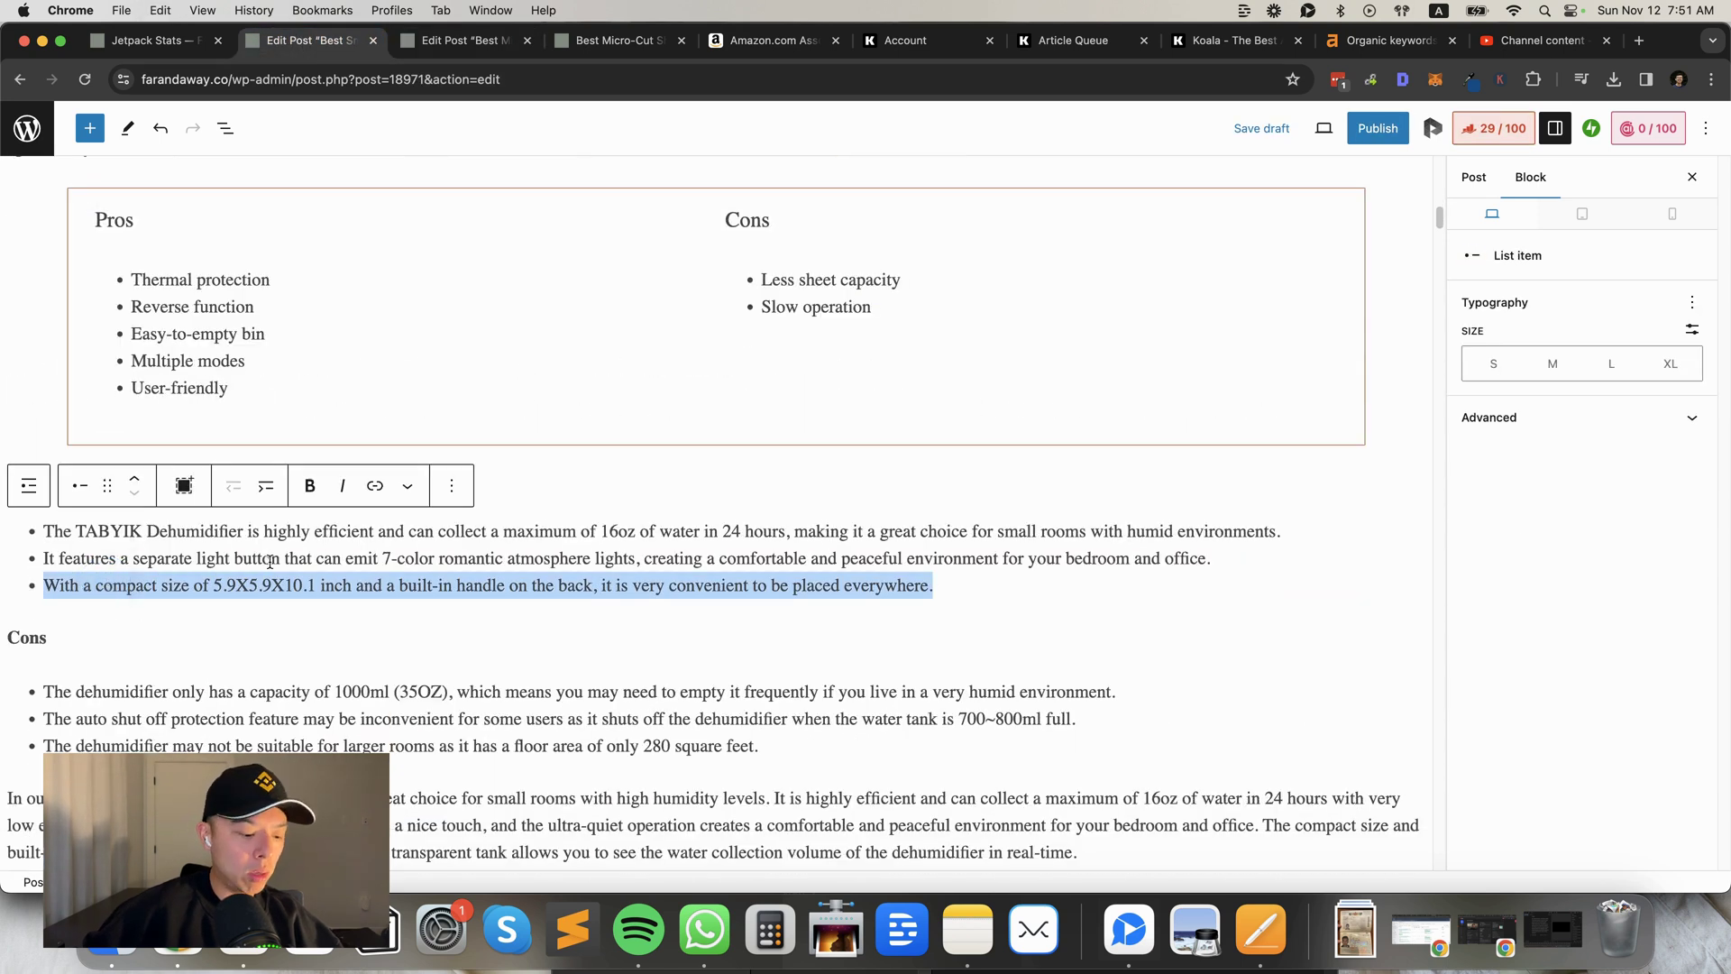
left_click(45, 531, "shift")
key("super+c")
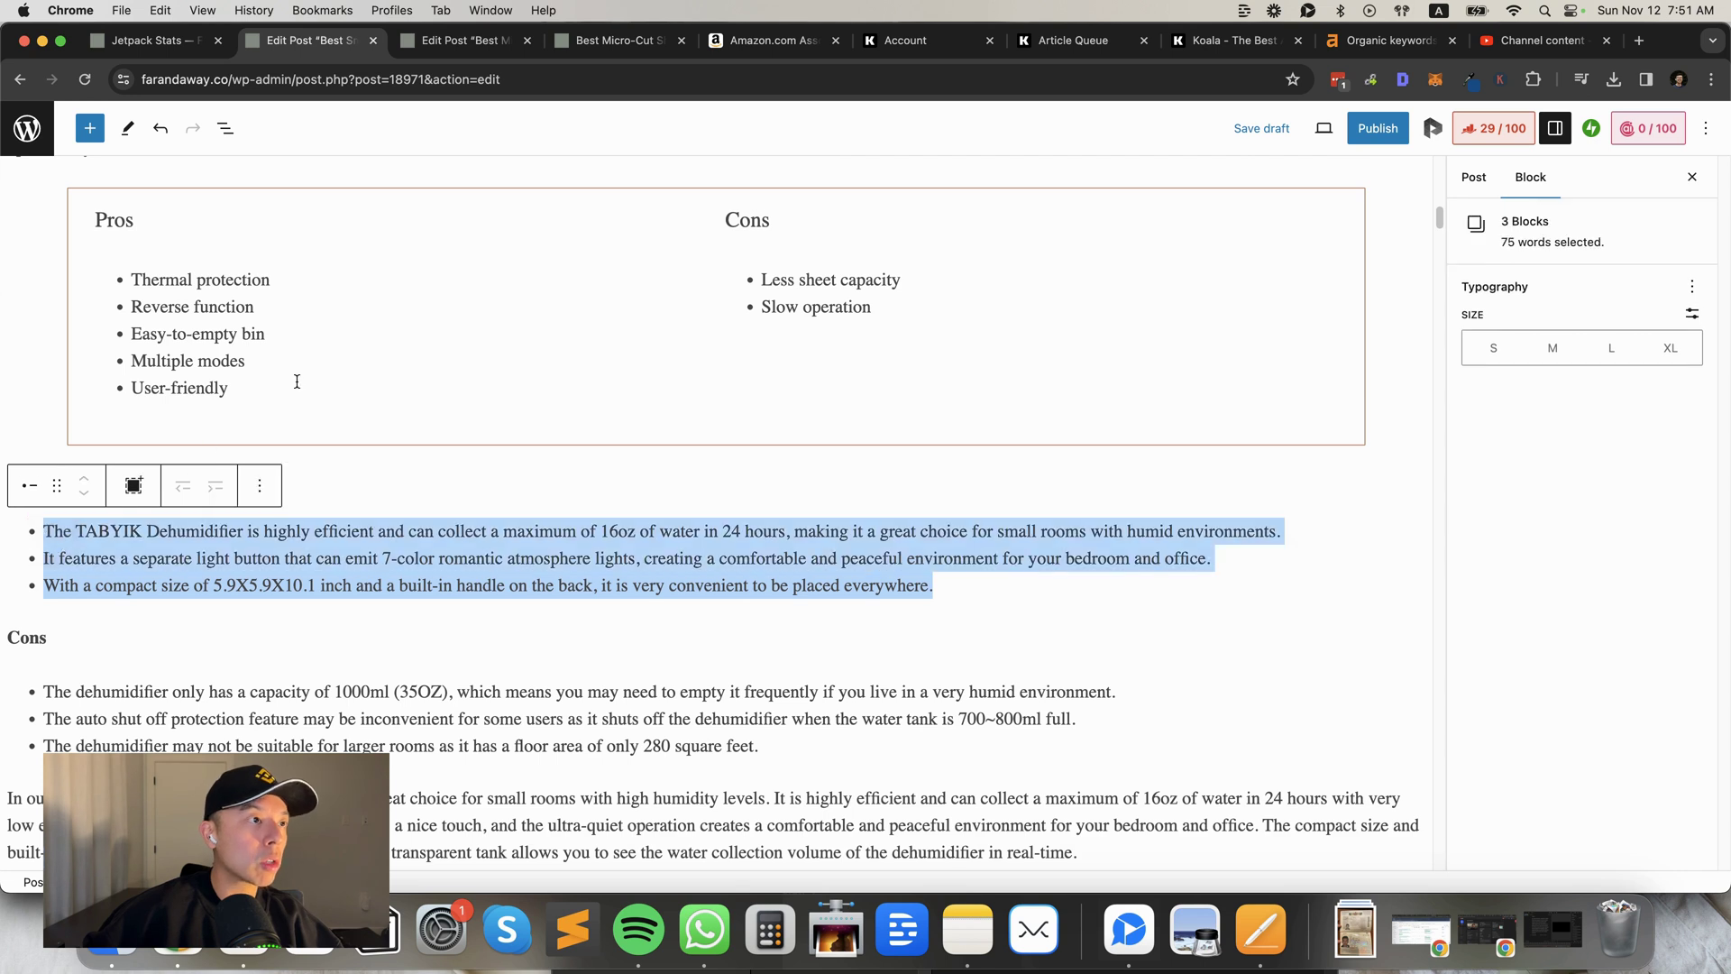
left_click_drag(299, 384, 323, 287)
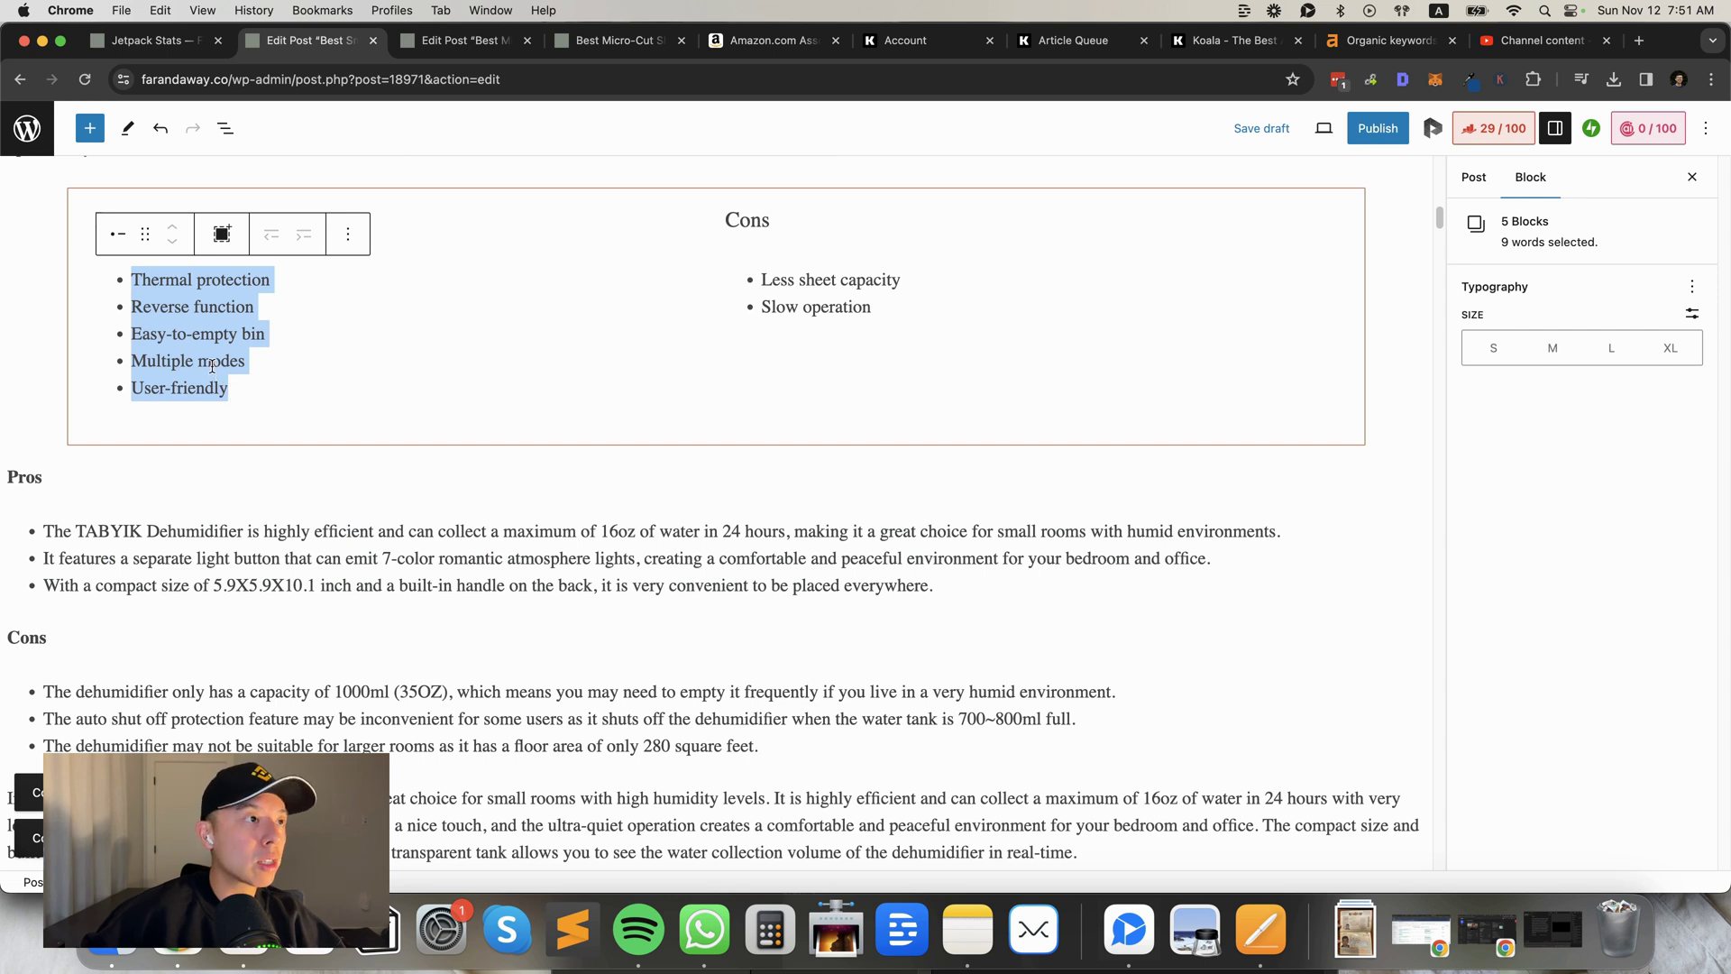
left_click(226, 378)
triple_click(208, 278)
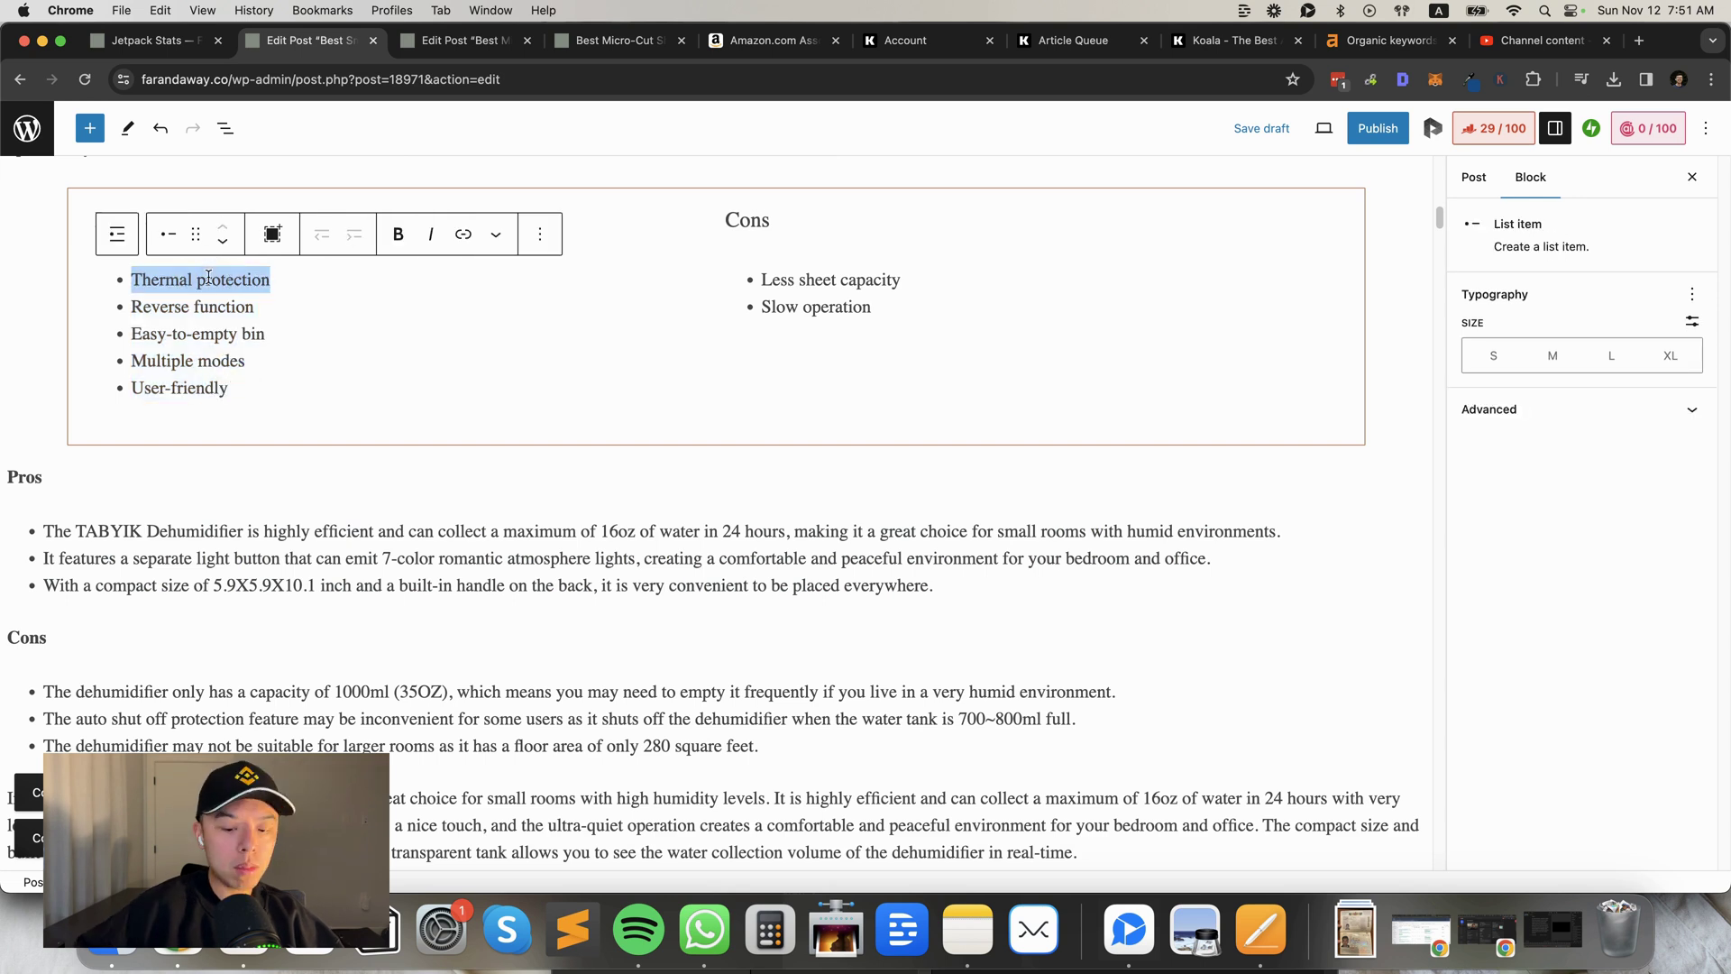
key("super+v")
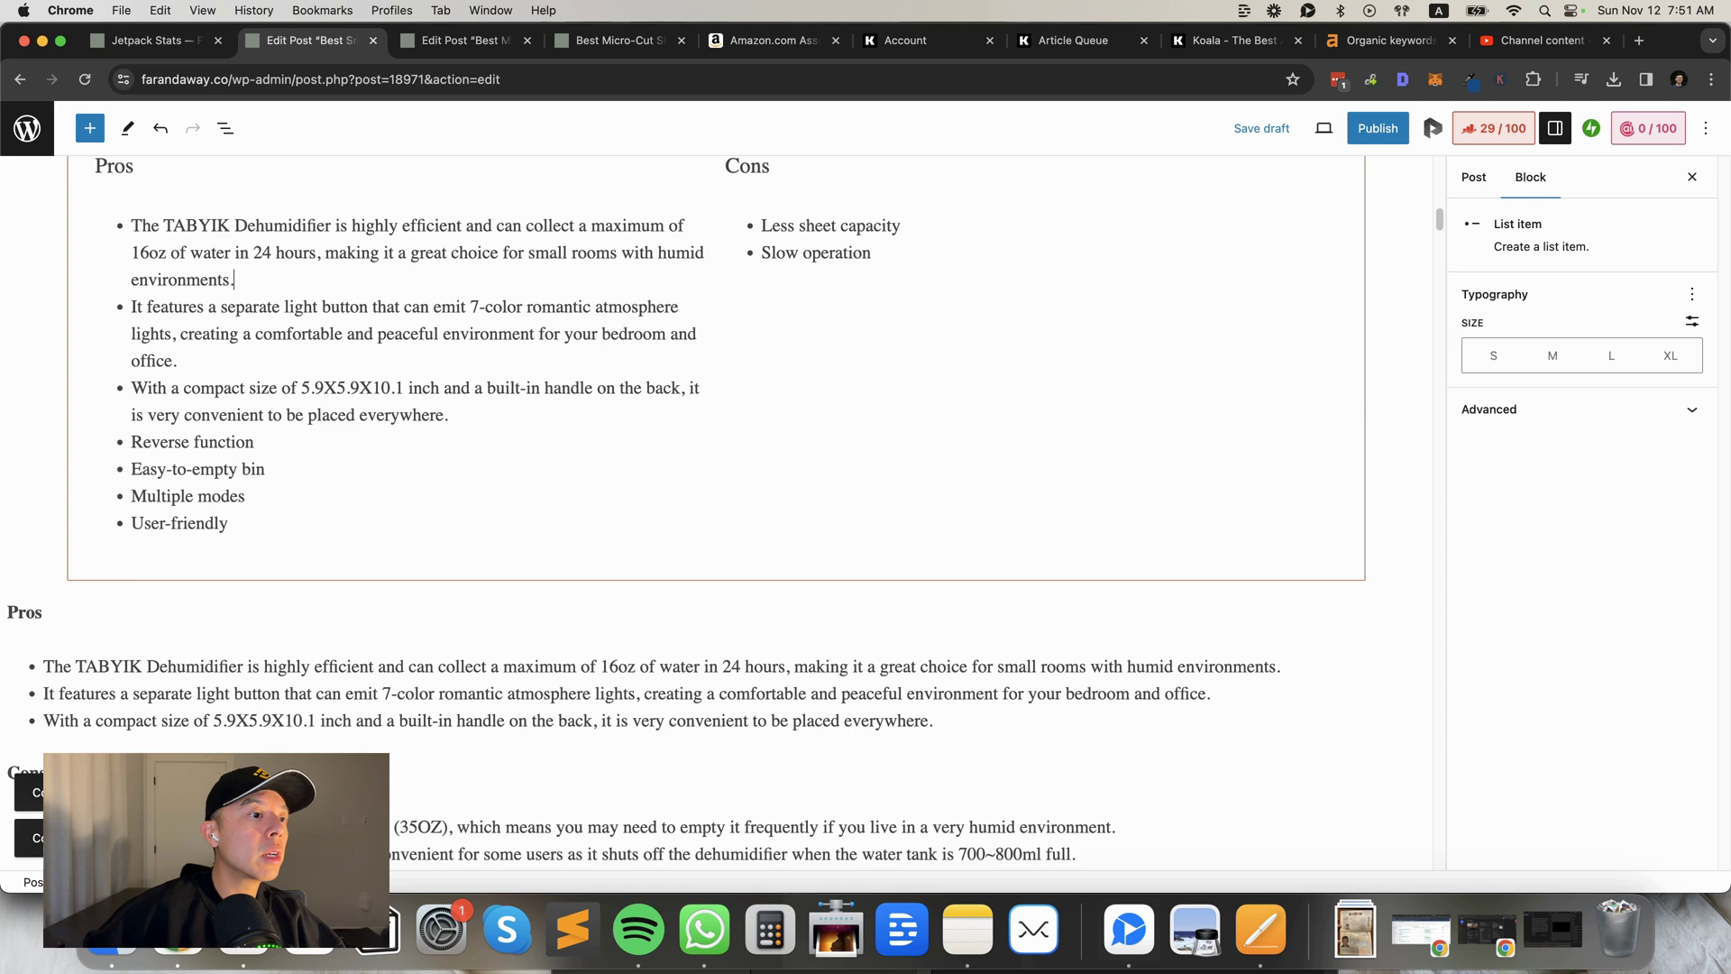
left_click_drag(240, 521, 138, 444)
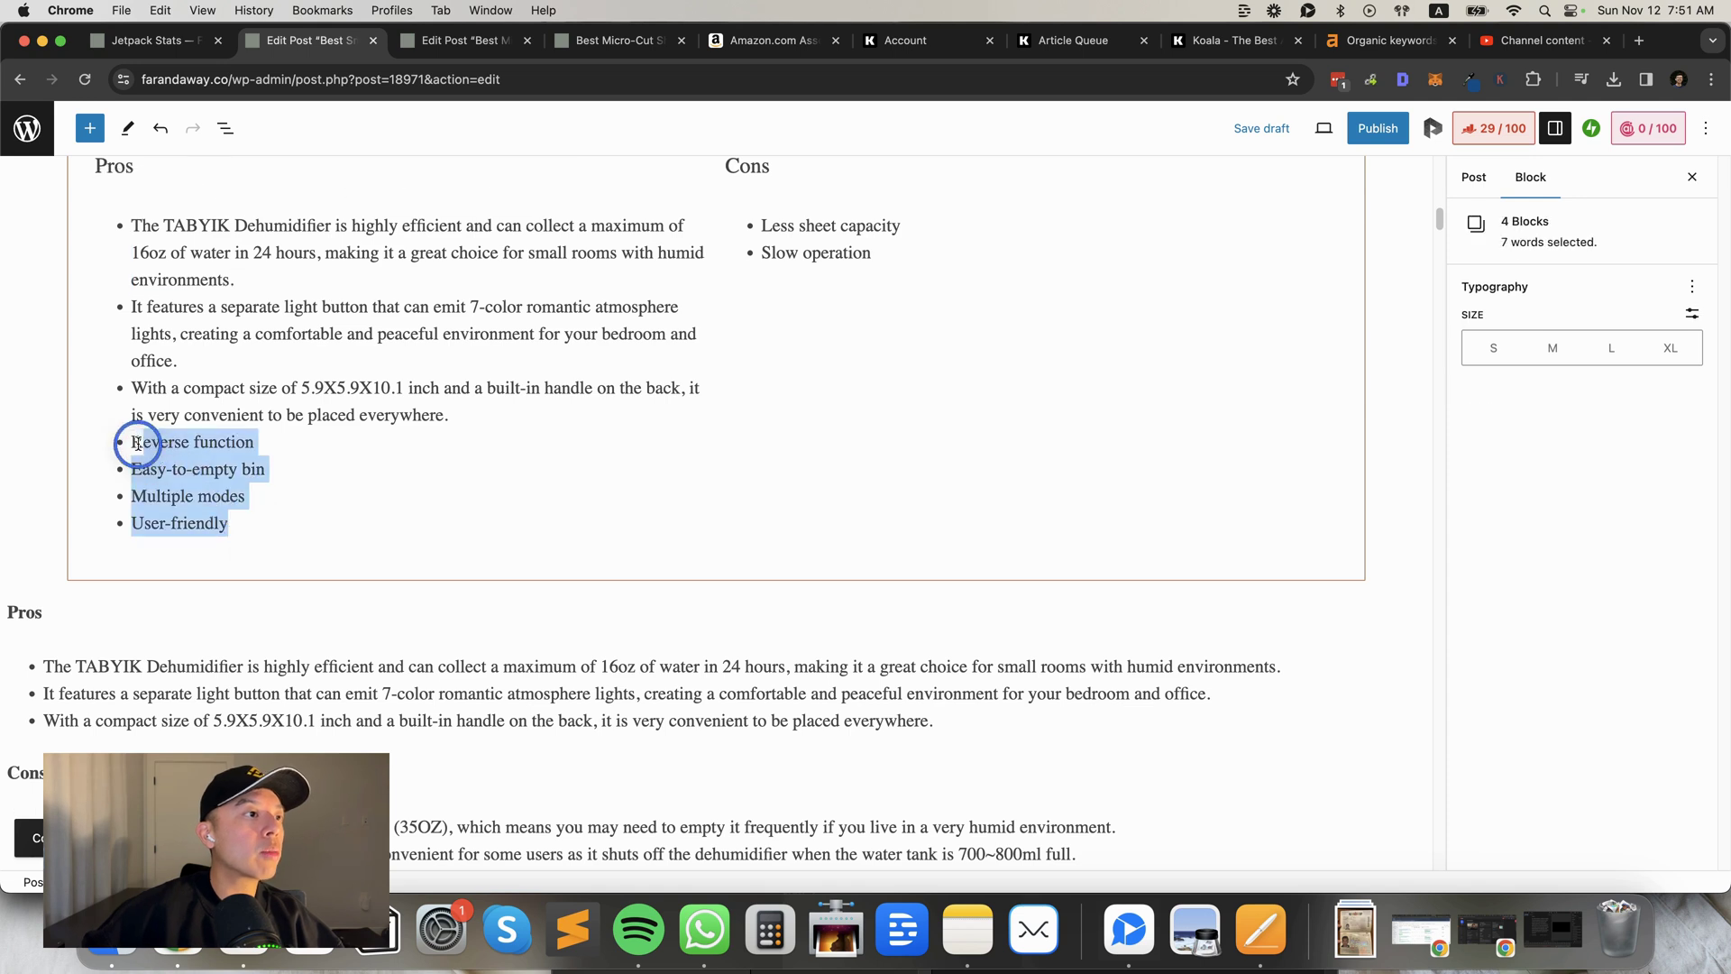
key("BackSpace")
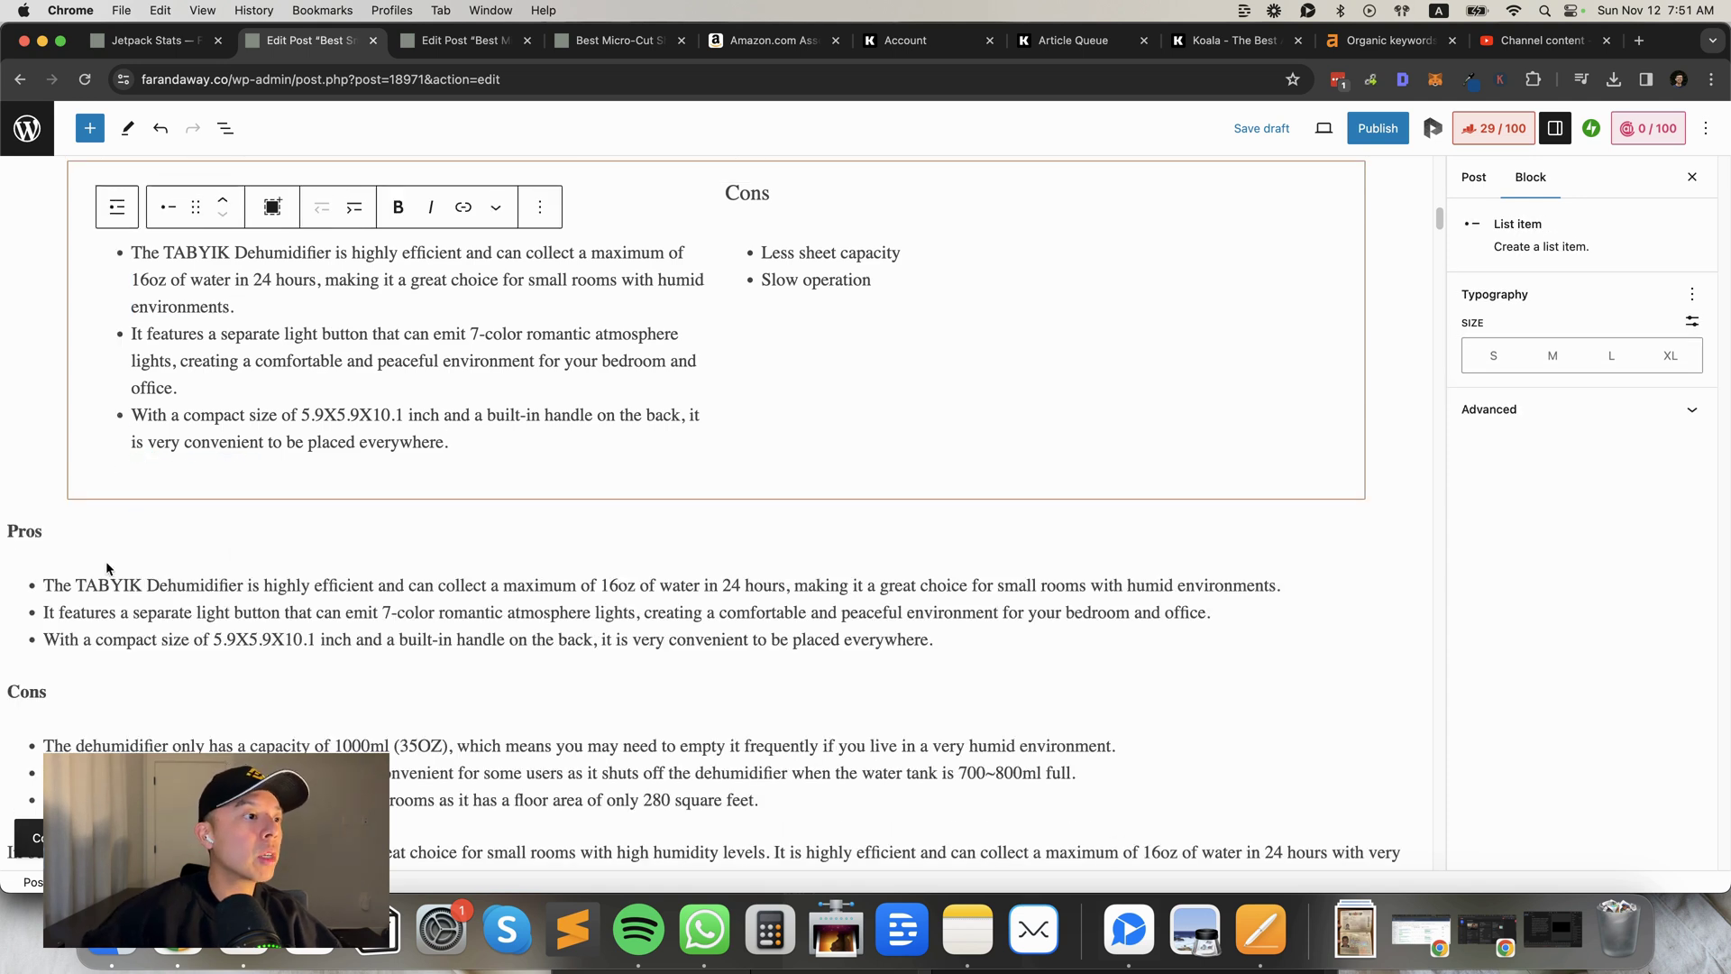
Copy the three TABYIK Cons sentences from the plain list.
scroll(107, 568, "down", 3)
triple_click(147, 626)
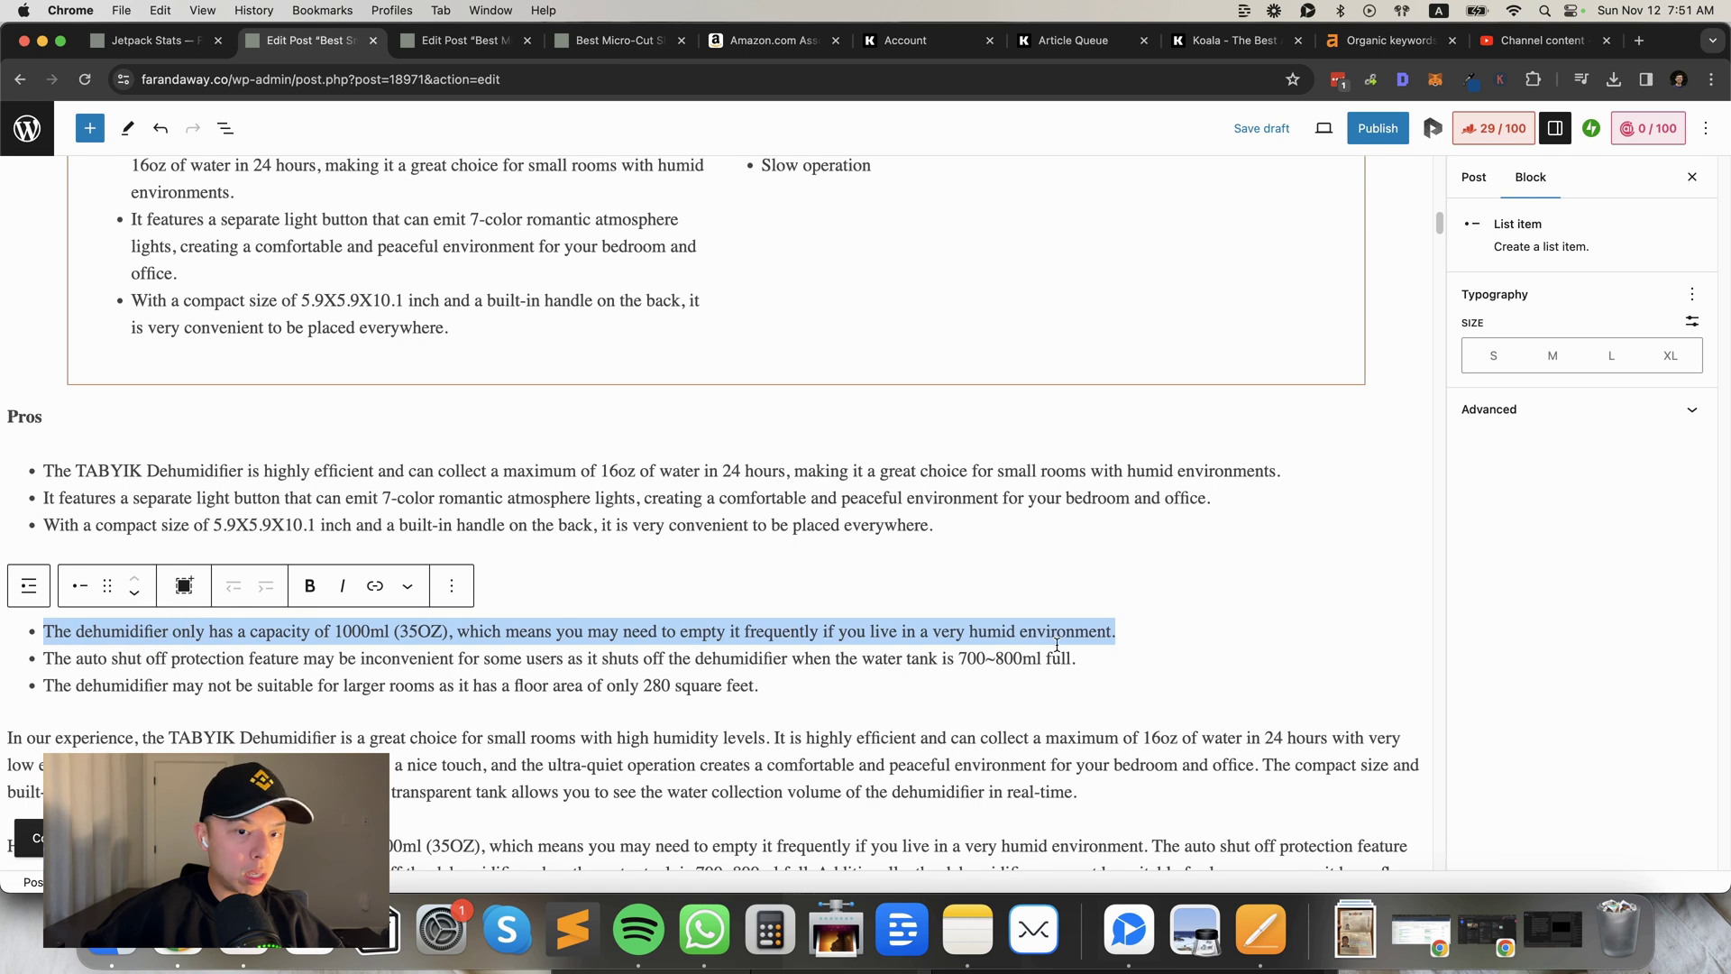
key("super+a")
left_click(889, 684)
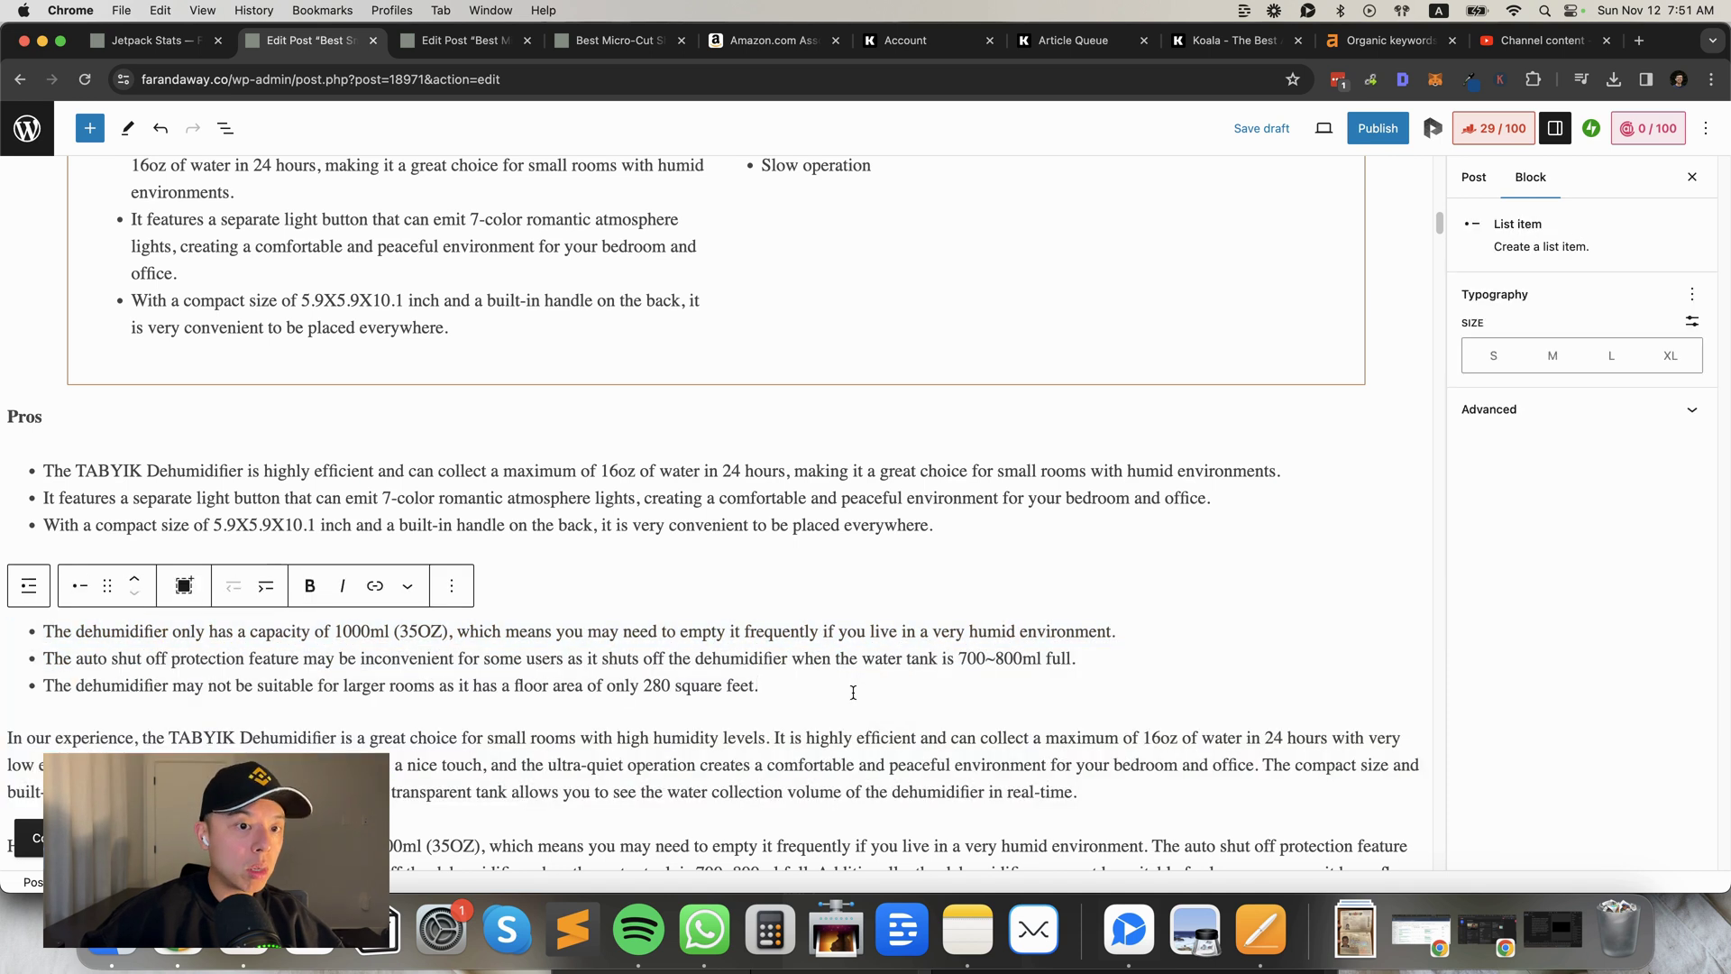
left_click_drag(760, 686, 52, 622)
key("super+c")
key("super+c")
key("super+c")
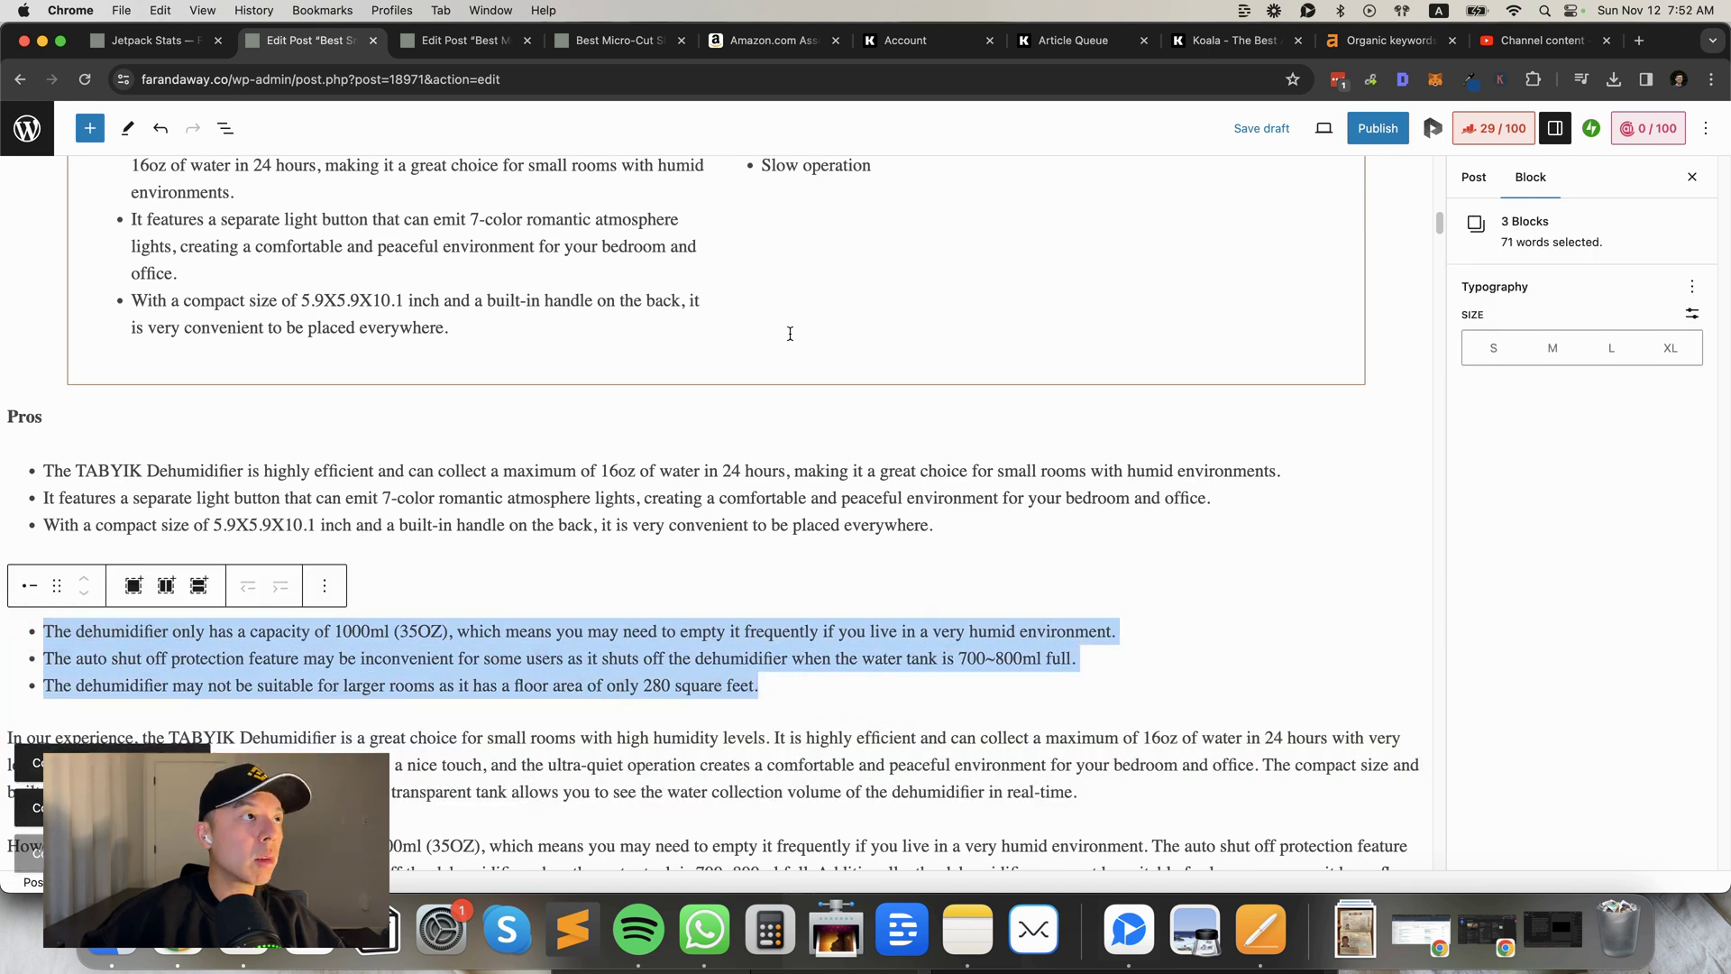
Replace Less sheet capacity and Slow operation with the TABYIK Cons, completing the two columns.
scroll(782, 270, "up", 2)
triple_click(783, 263)
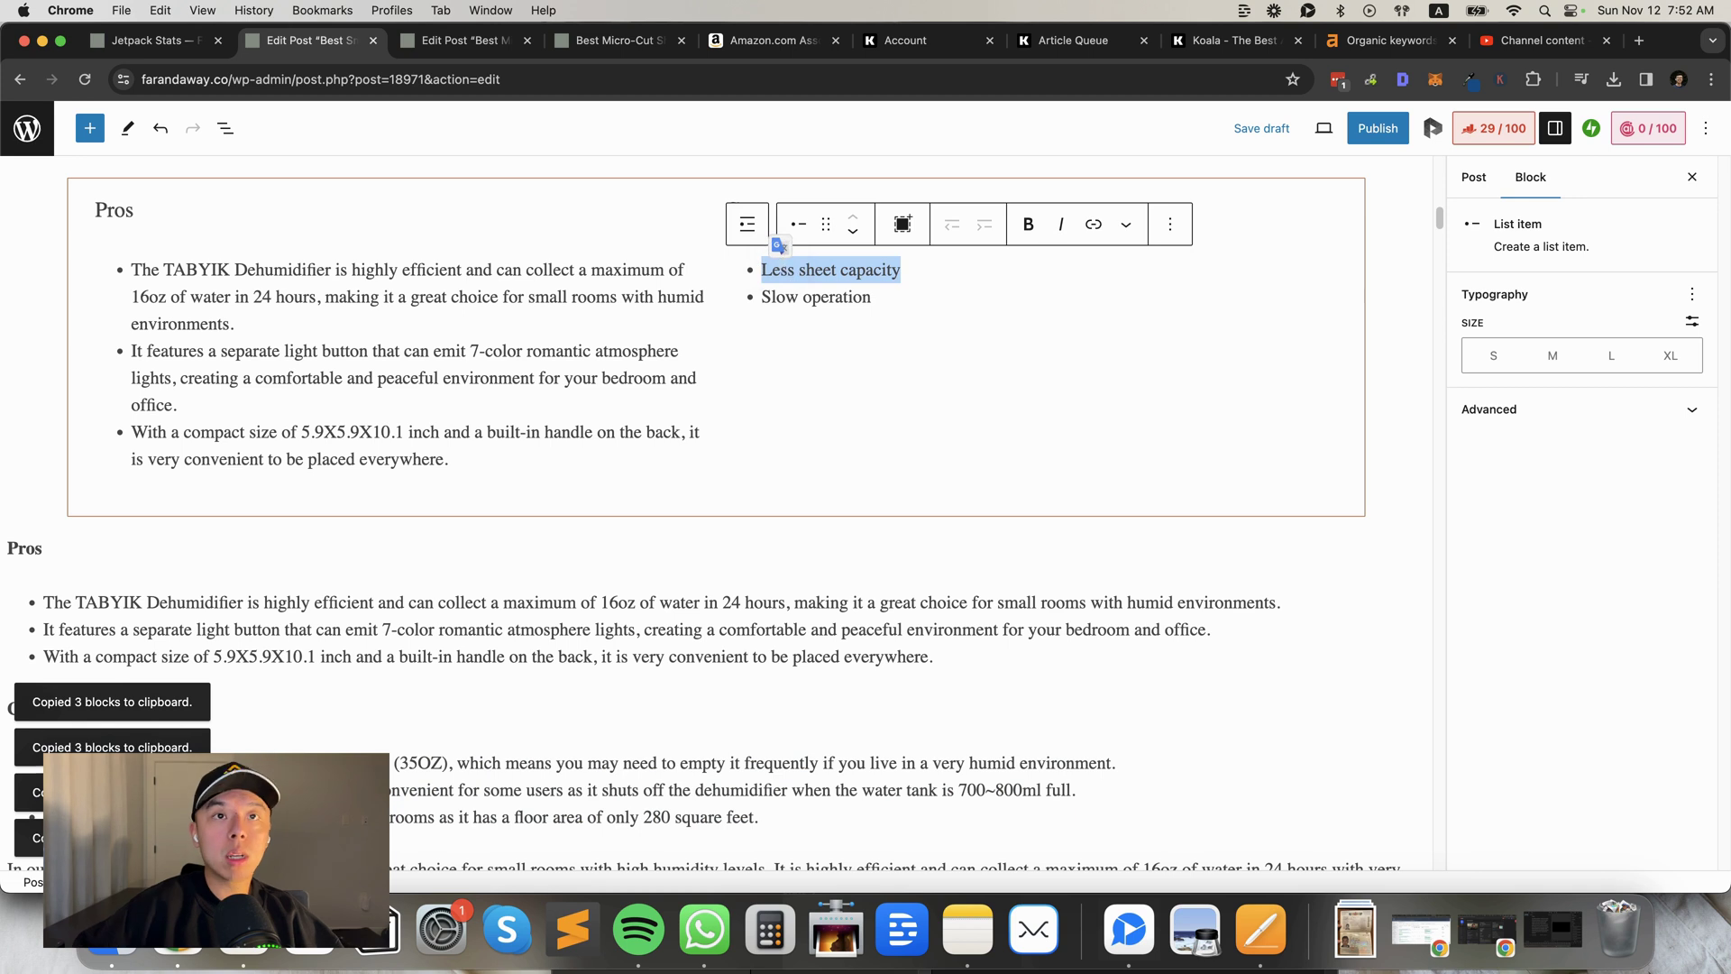
key("super+v")
left_click_drag(932, 410, 708, 406)
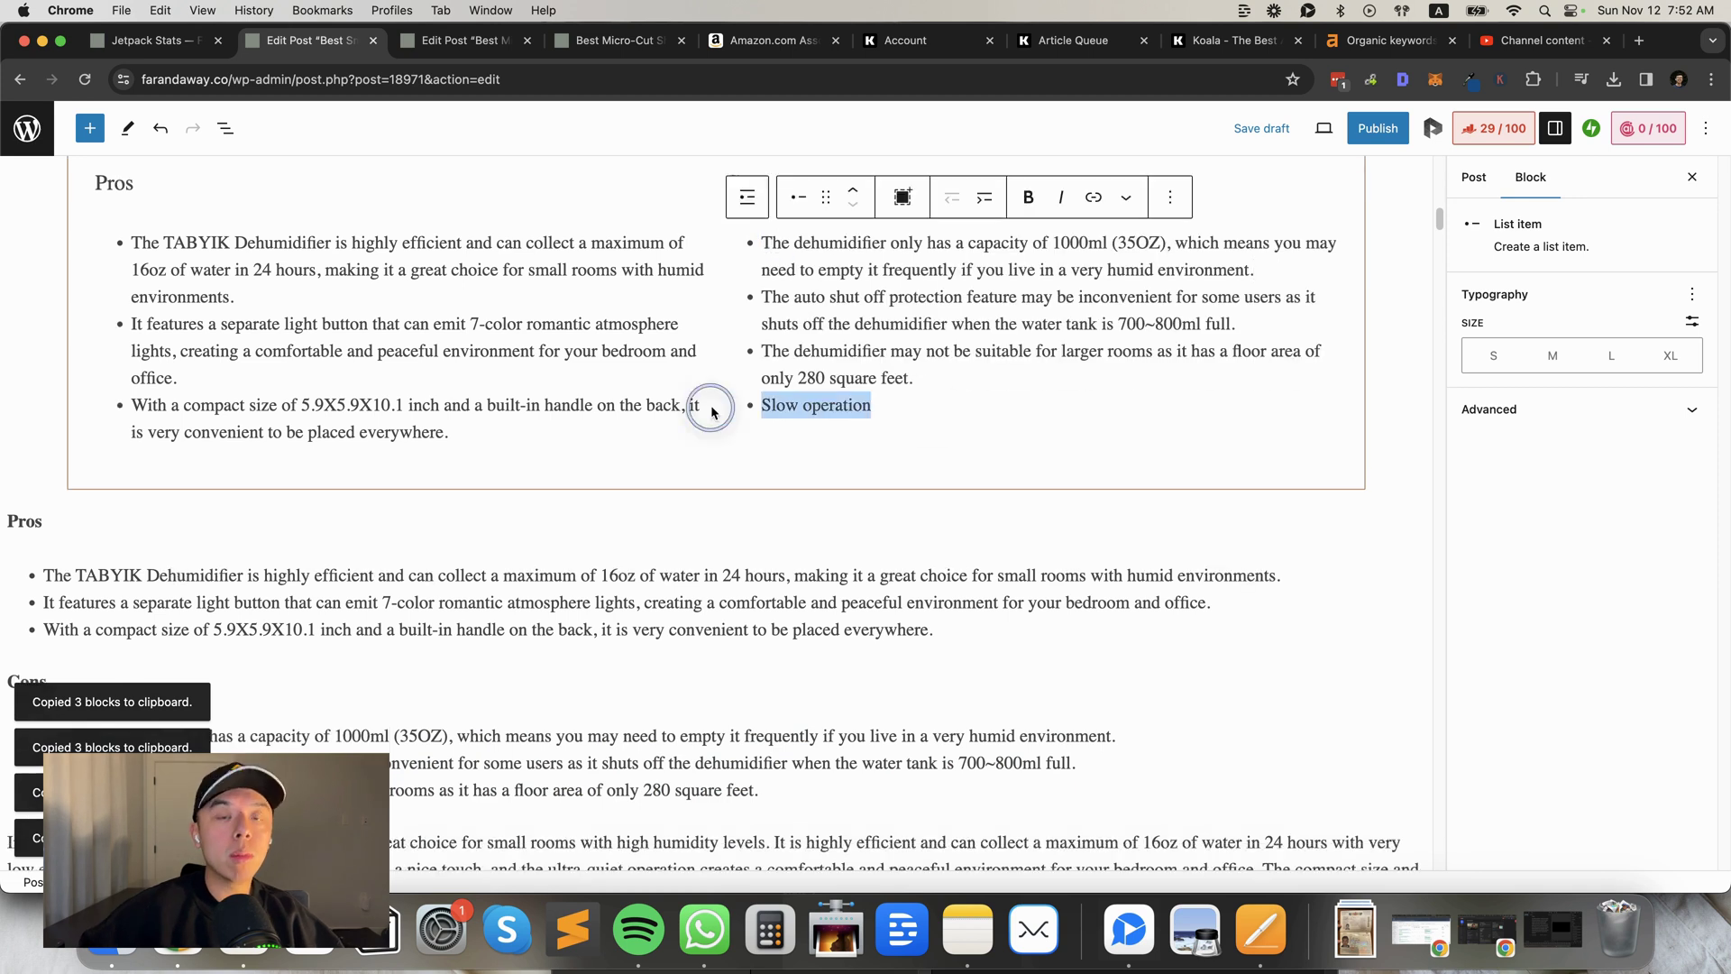
key("BackSpace")
key("BackSpace")
scroll(651, 399, "down", 5)
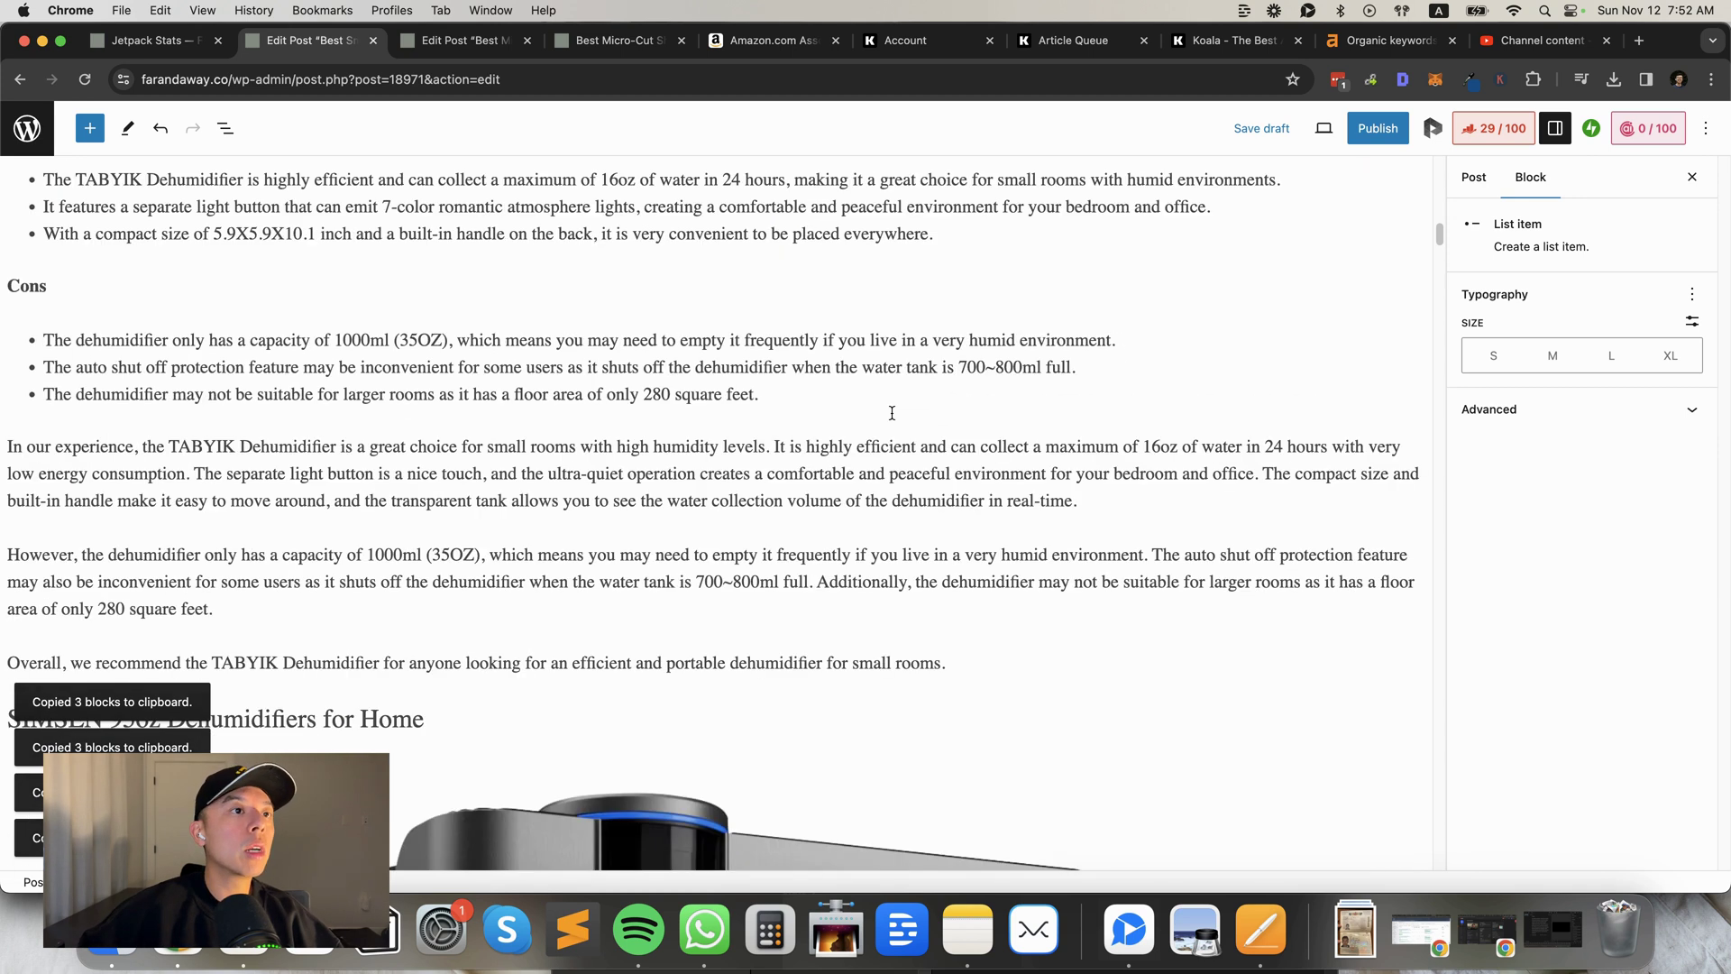
left_click_drag(918, 384, 19, 182)
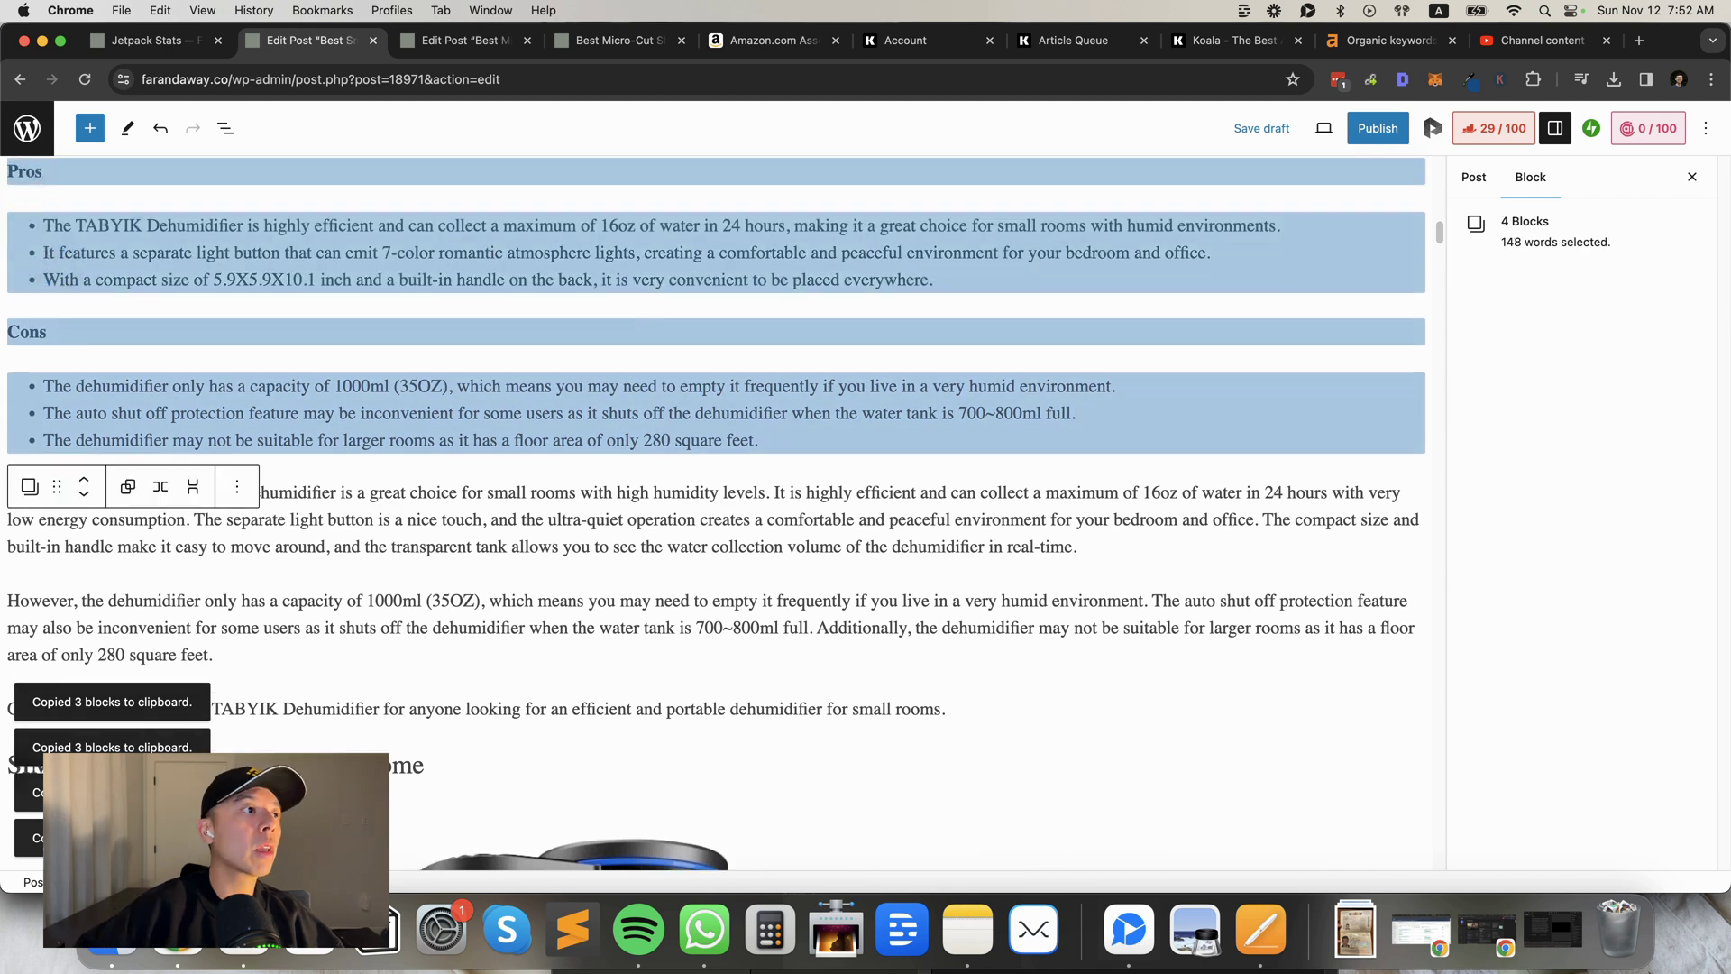
key("super+z")
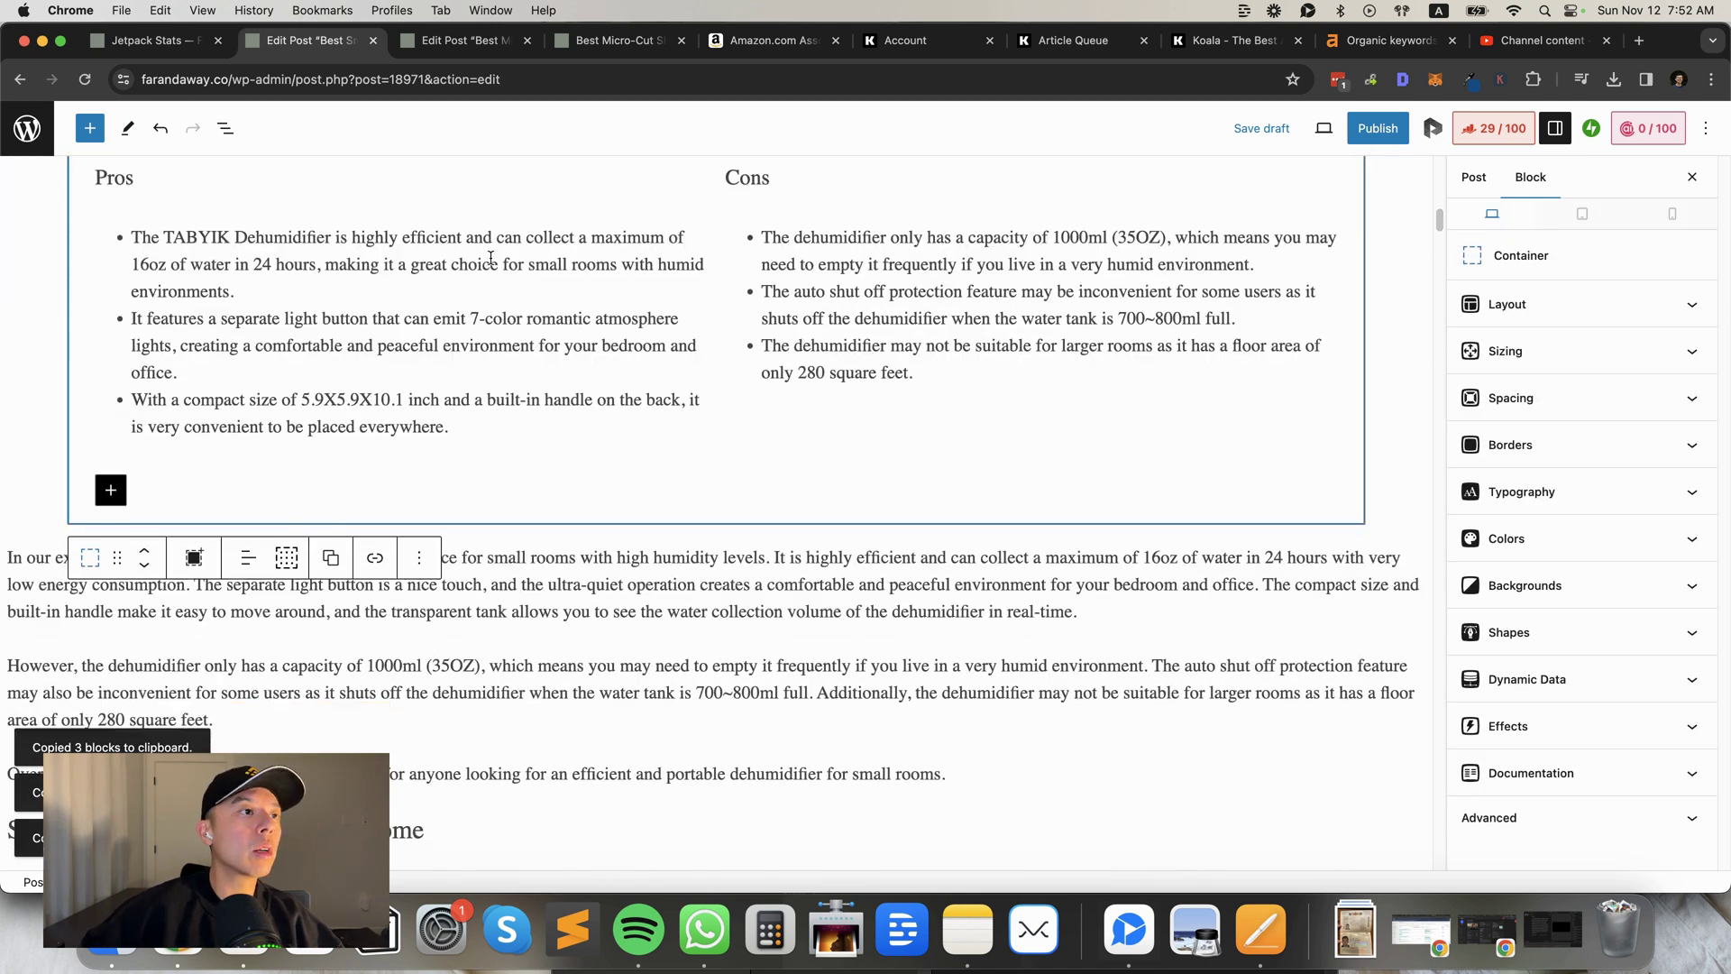
Publish the Best Small Dehumidifier for Home Use in 2023 post.
scroll(490, 258, "down", 4)
scroll(526, 297, "up", 9)
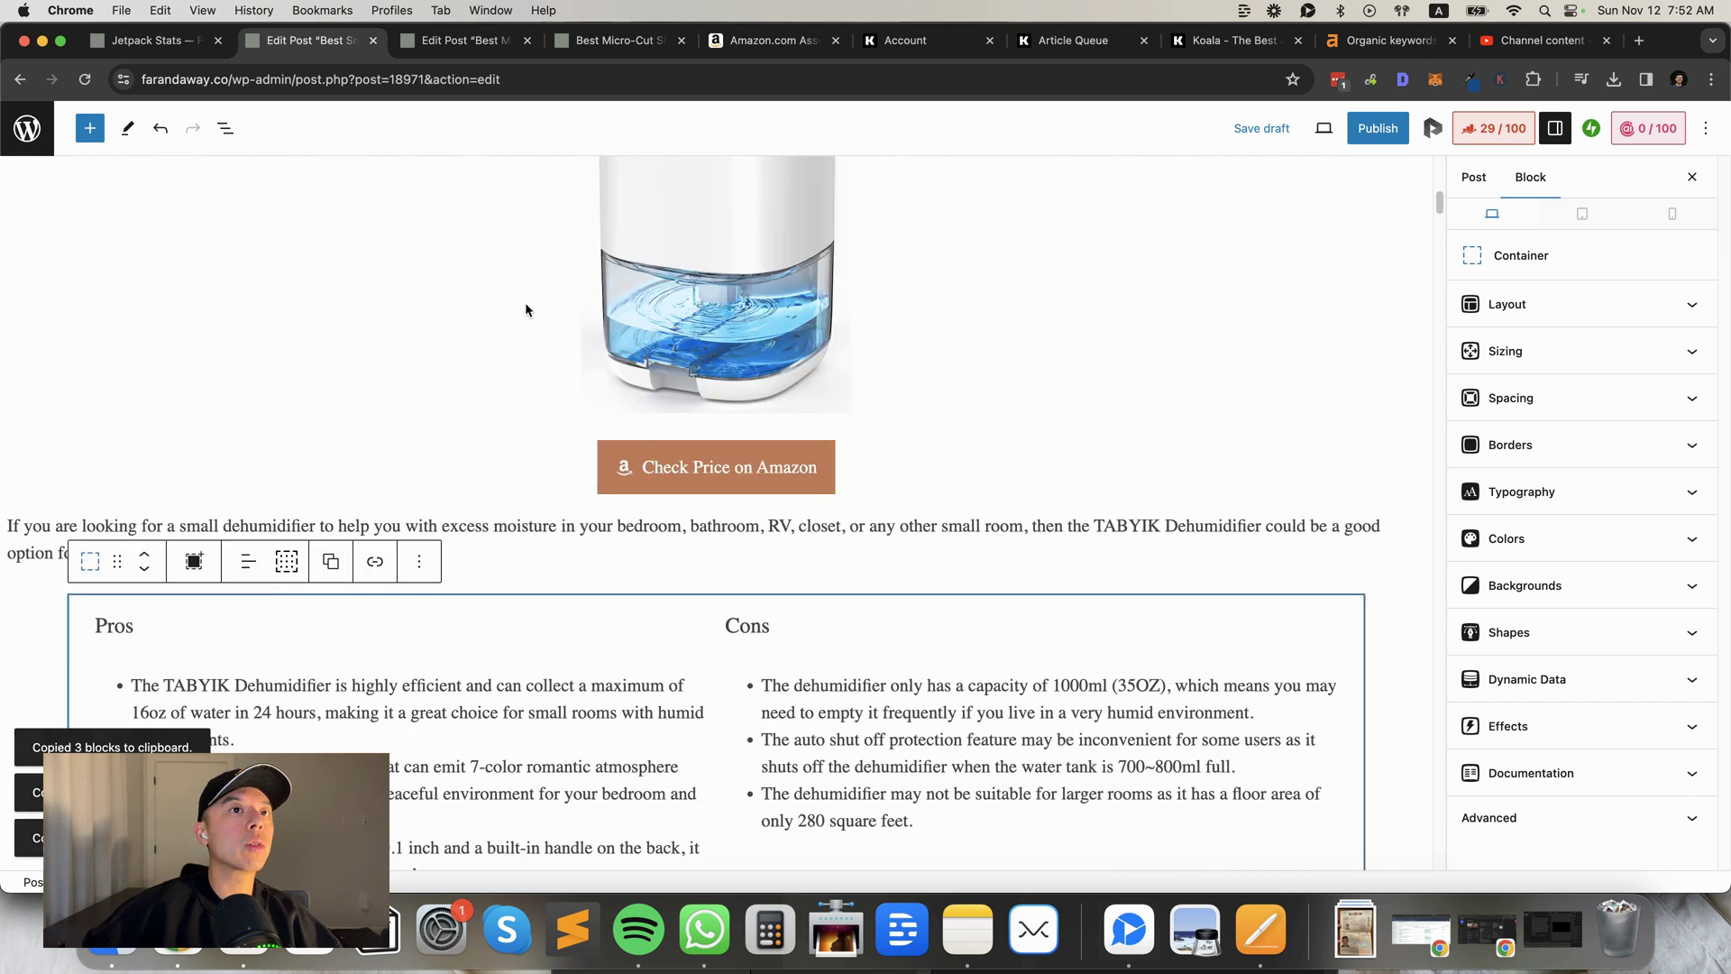
scroll(526, 310, "up", 5)
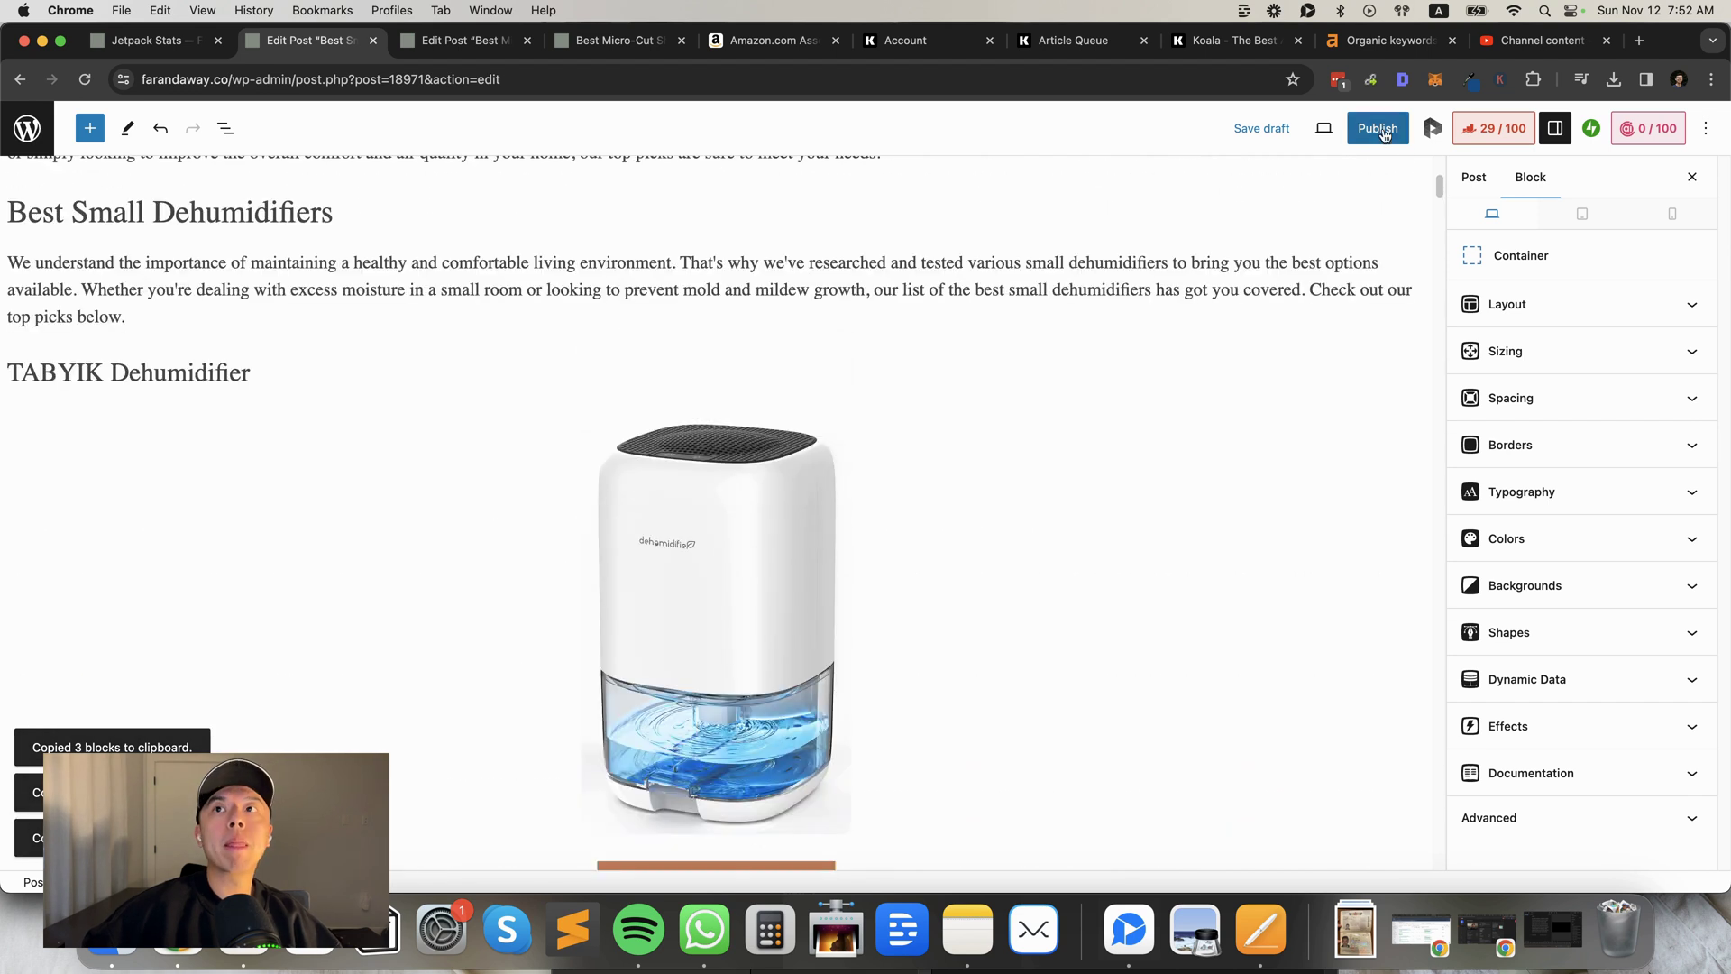
left_click(1383, 131)
left_click(1540, 131)
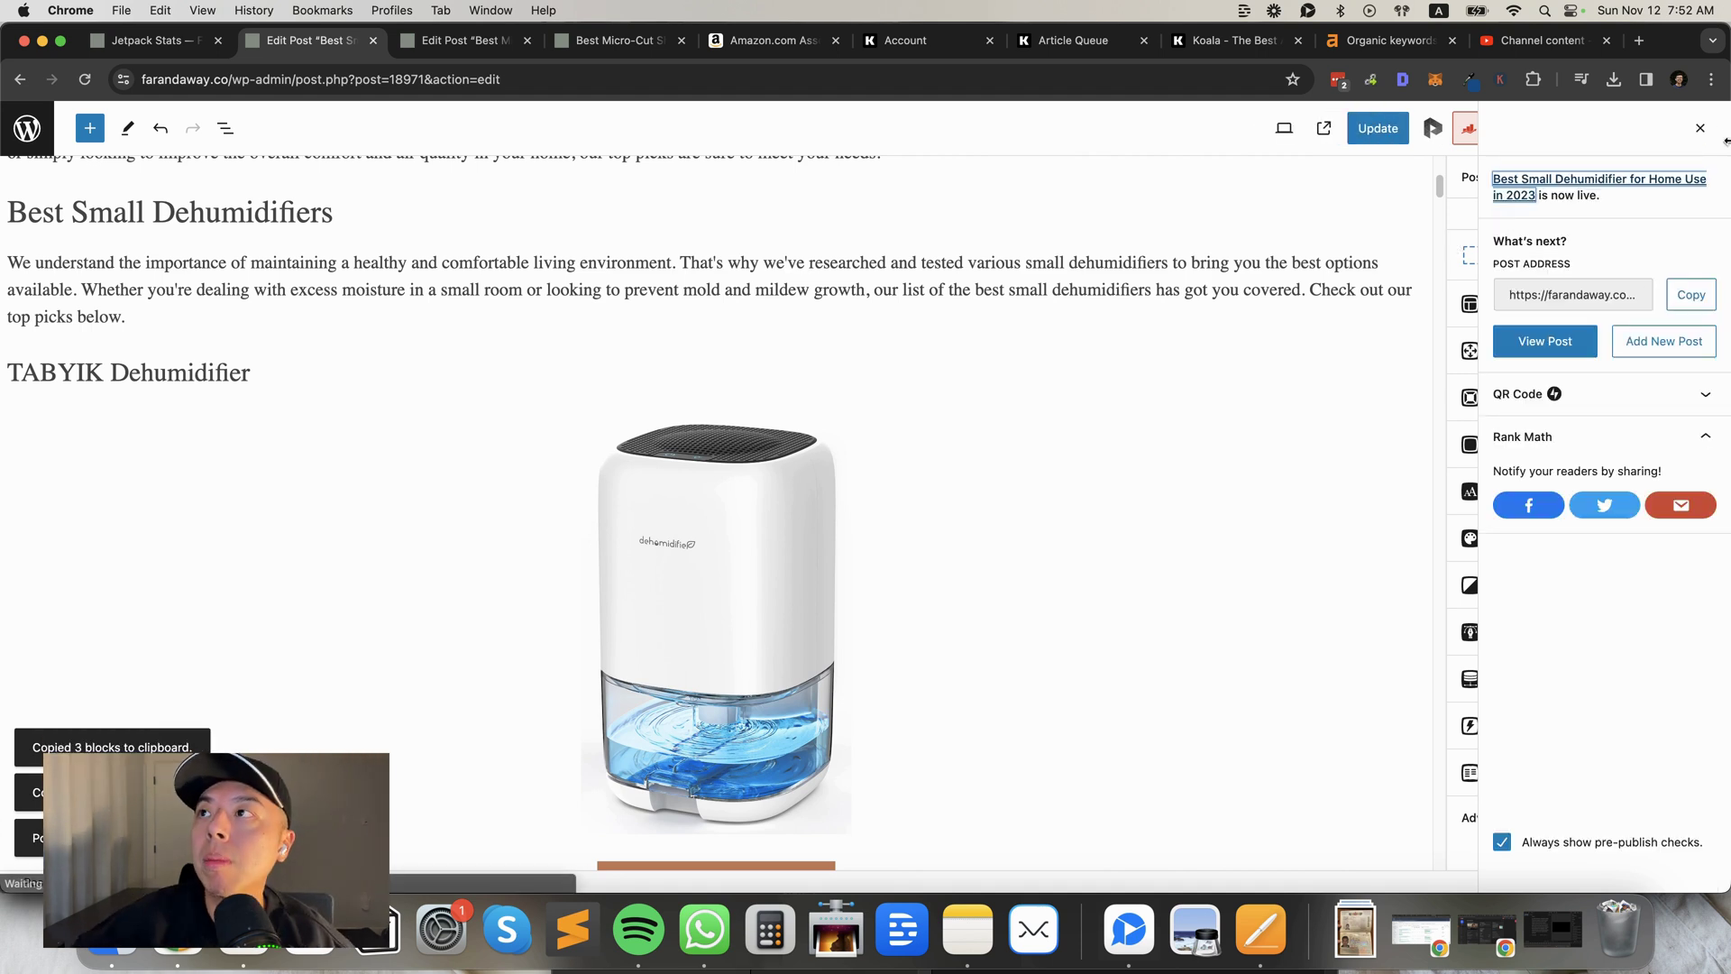
left_click(1681, 152)
Toggle The Lounge category on and off, then update the published post.
left_click(1483, 178)
scroll(1559, 460, "down", 4)
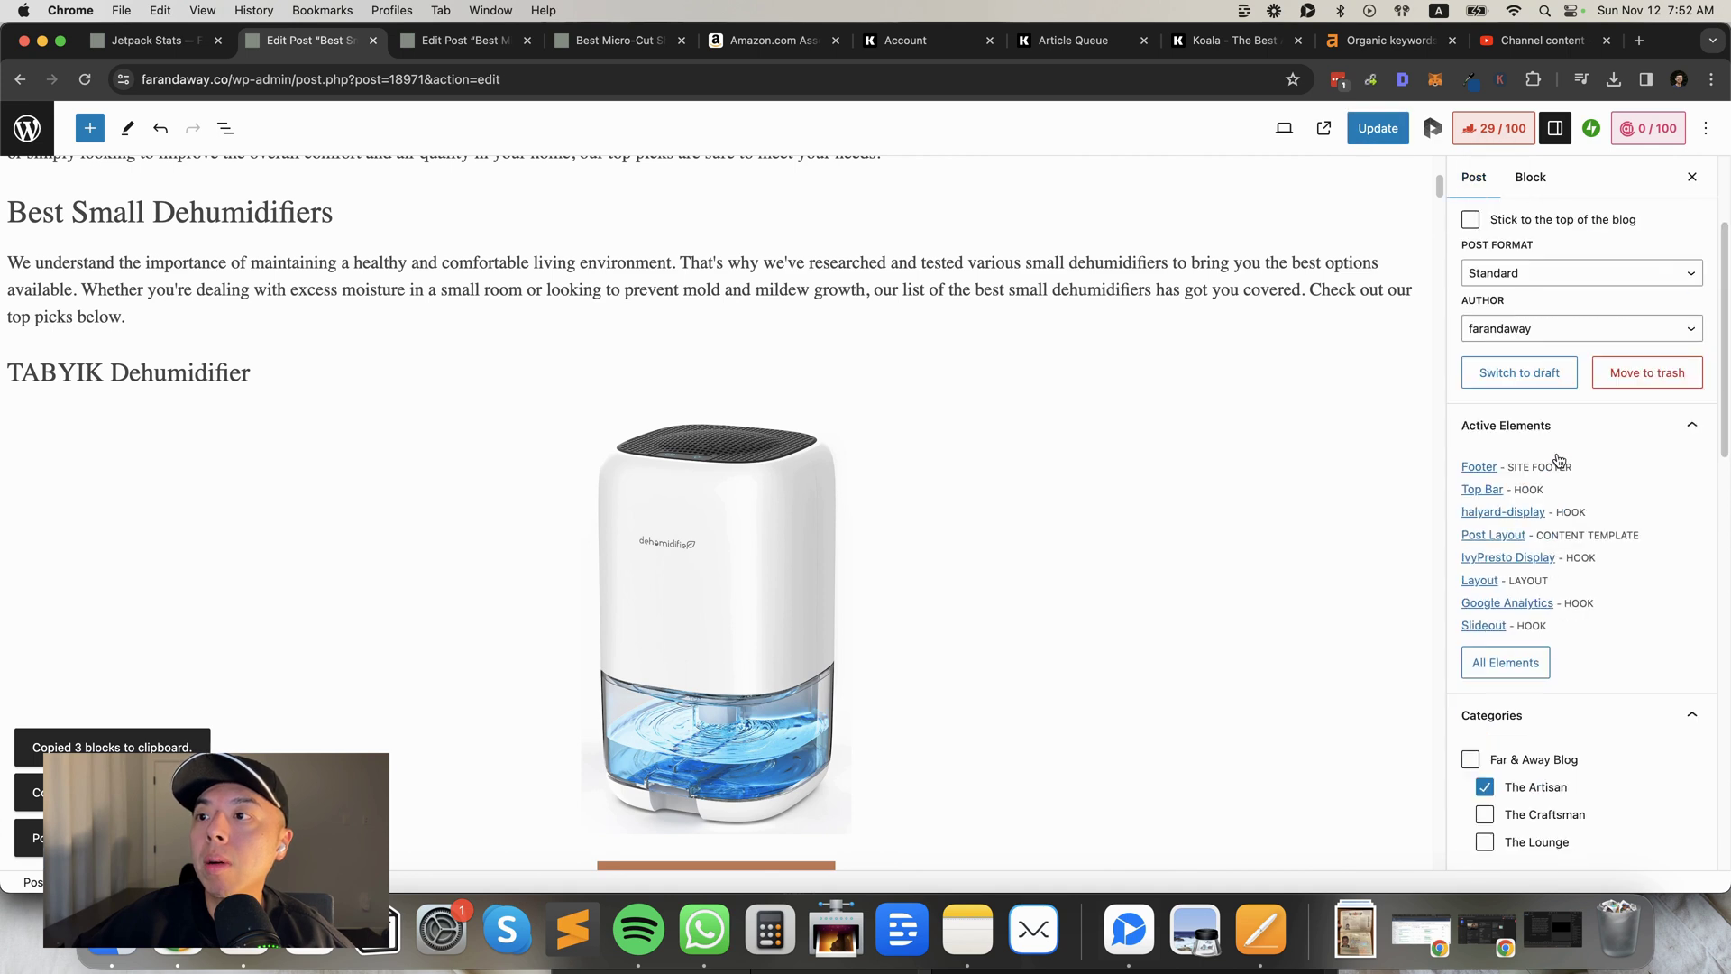
scroll(1564, 485, "down", 3)
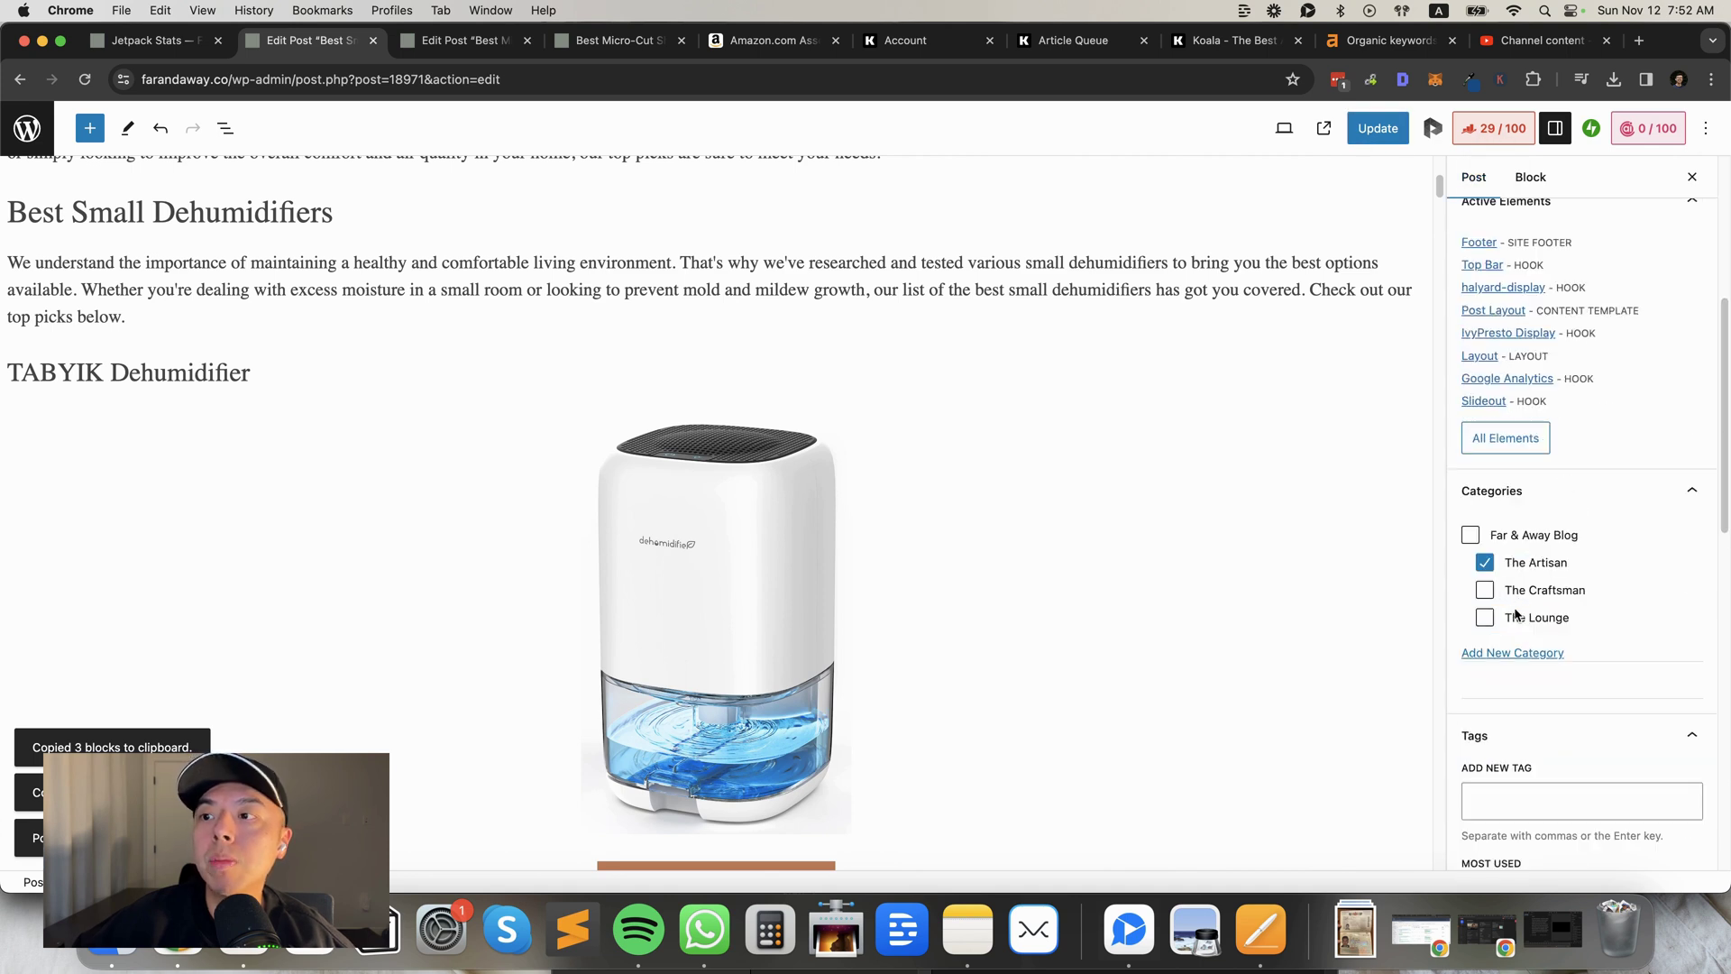
left_click(1515, 617)
left_click(1533, 617)
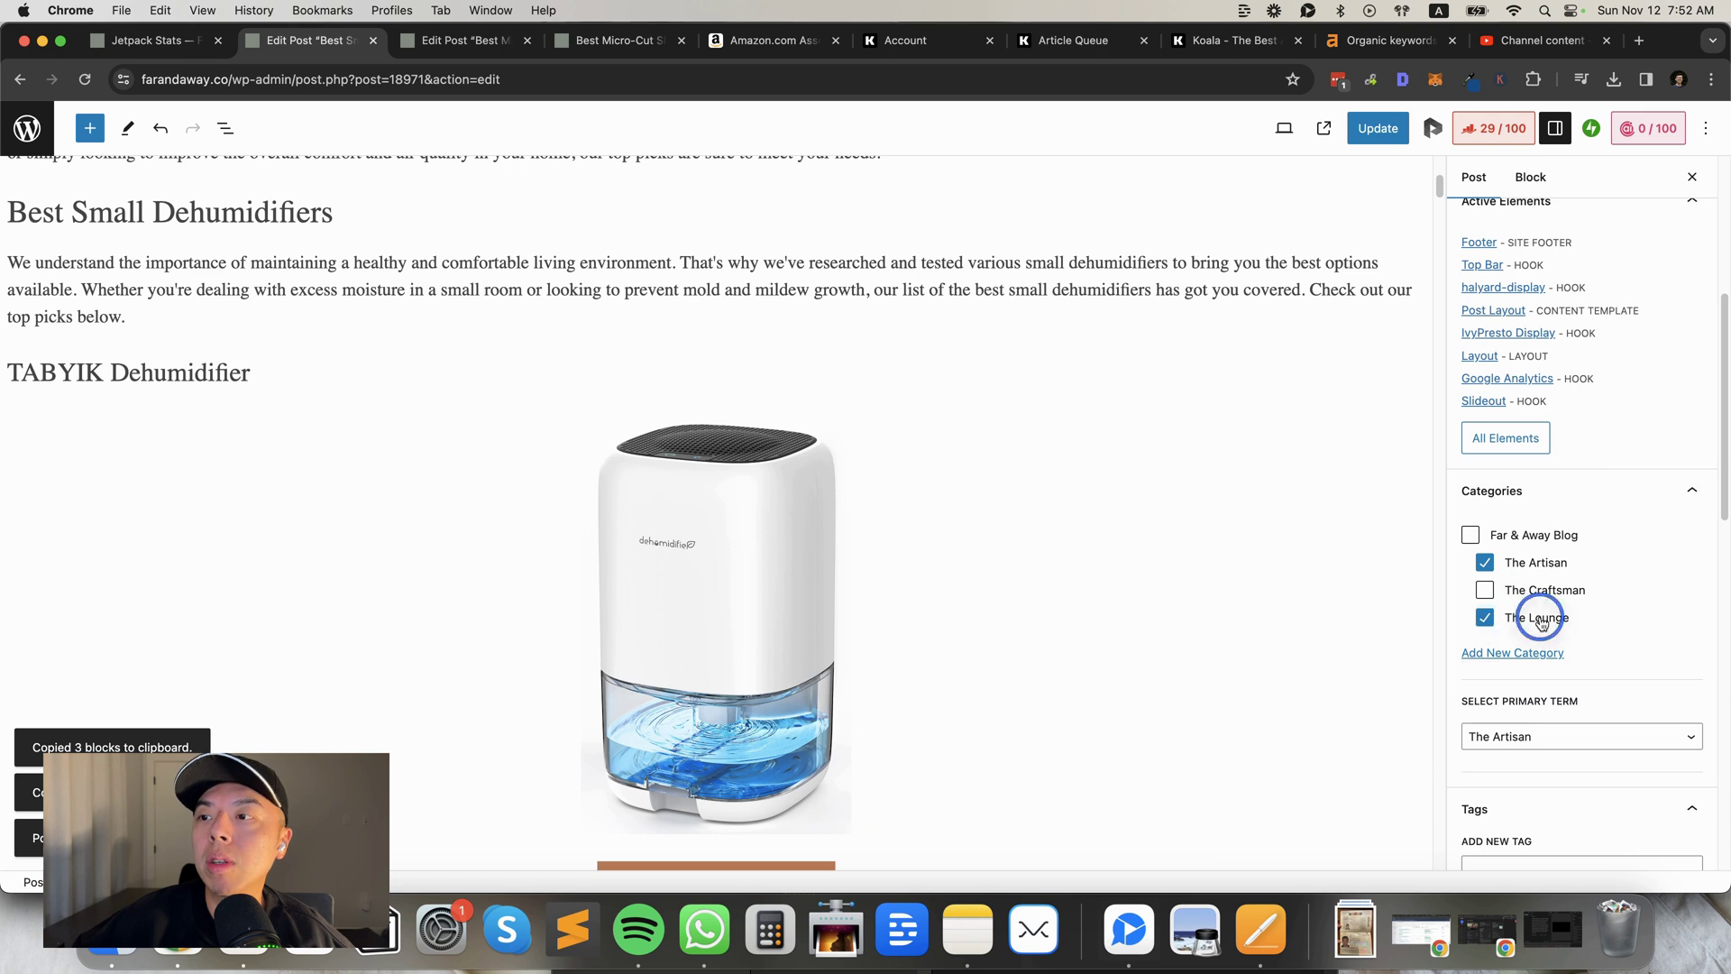
left_click(1388, 134)
Open the live post from its permalink View Post link in a new tab.
scroll(1478, 360, "up", 5)
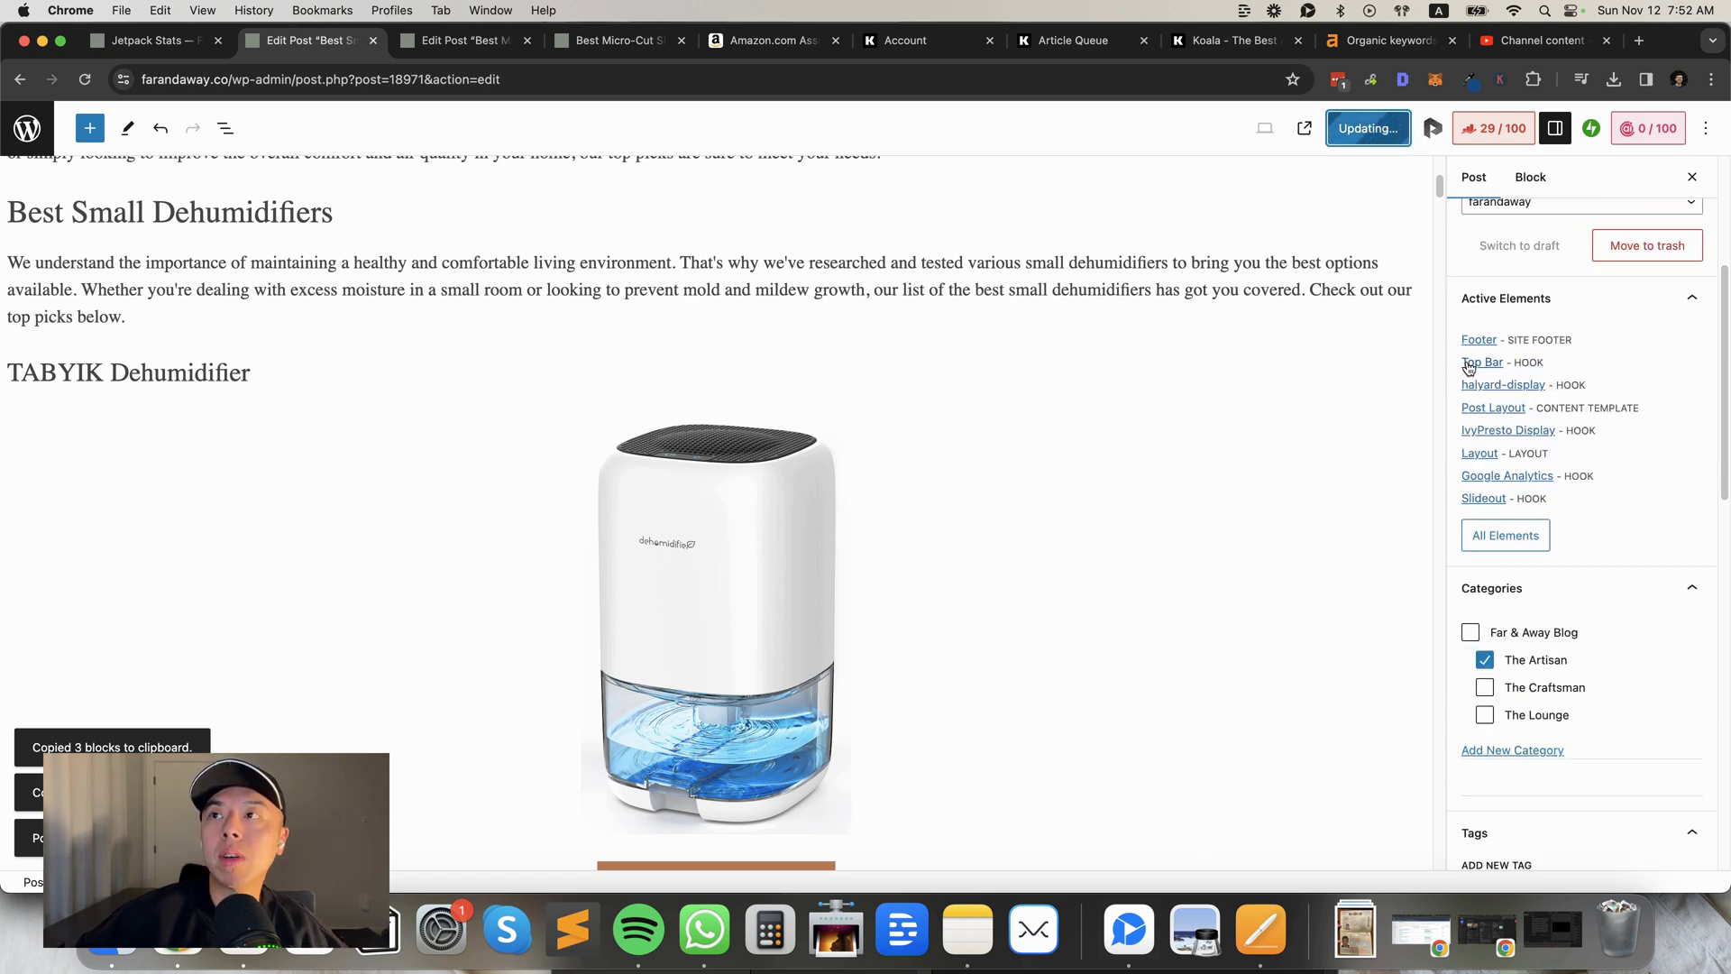
left_click(1595, 357)
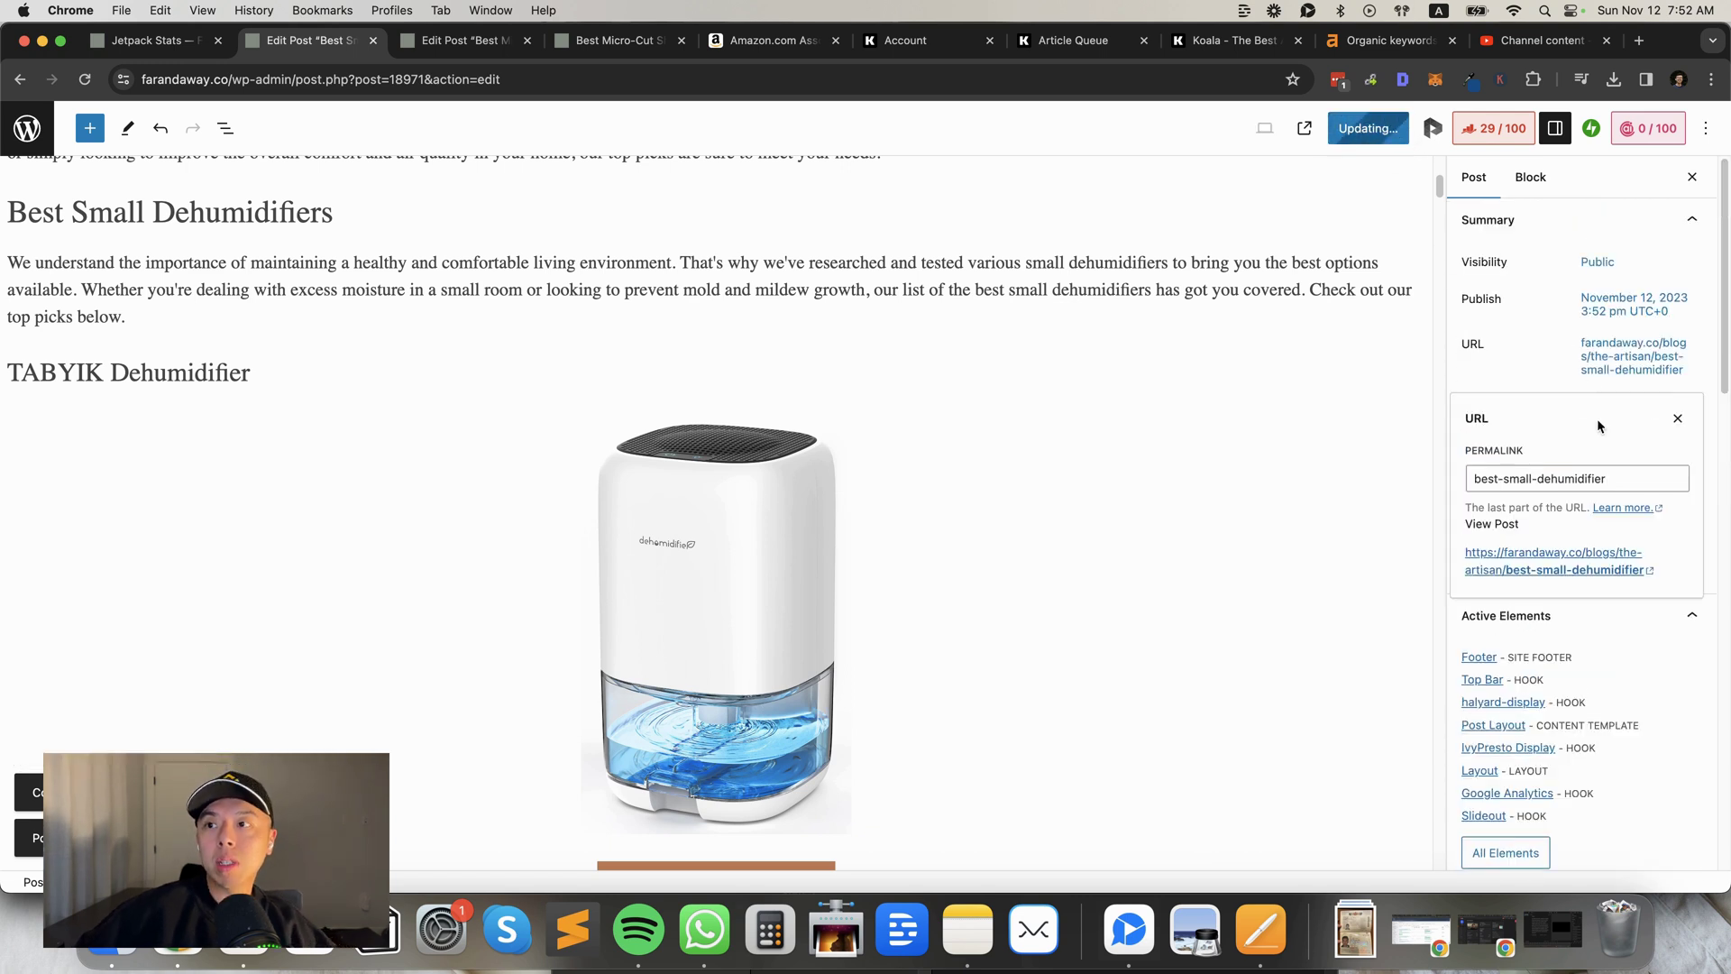
left_click(1524, 557)
Scroll the live post to review the TABYIK image, Amazon button and two-column Pros and Cons.
scroll(711, 287, "down", 2)
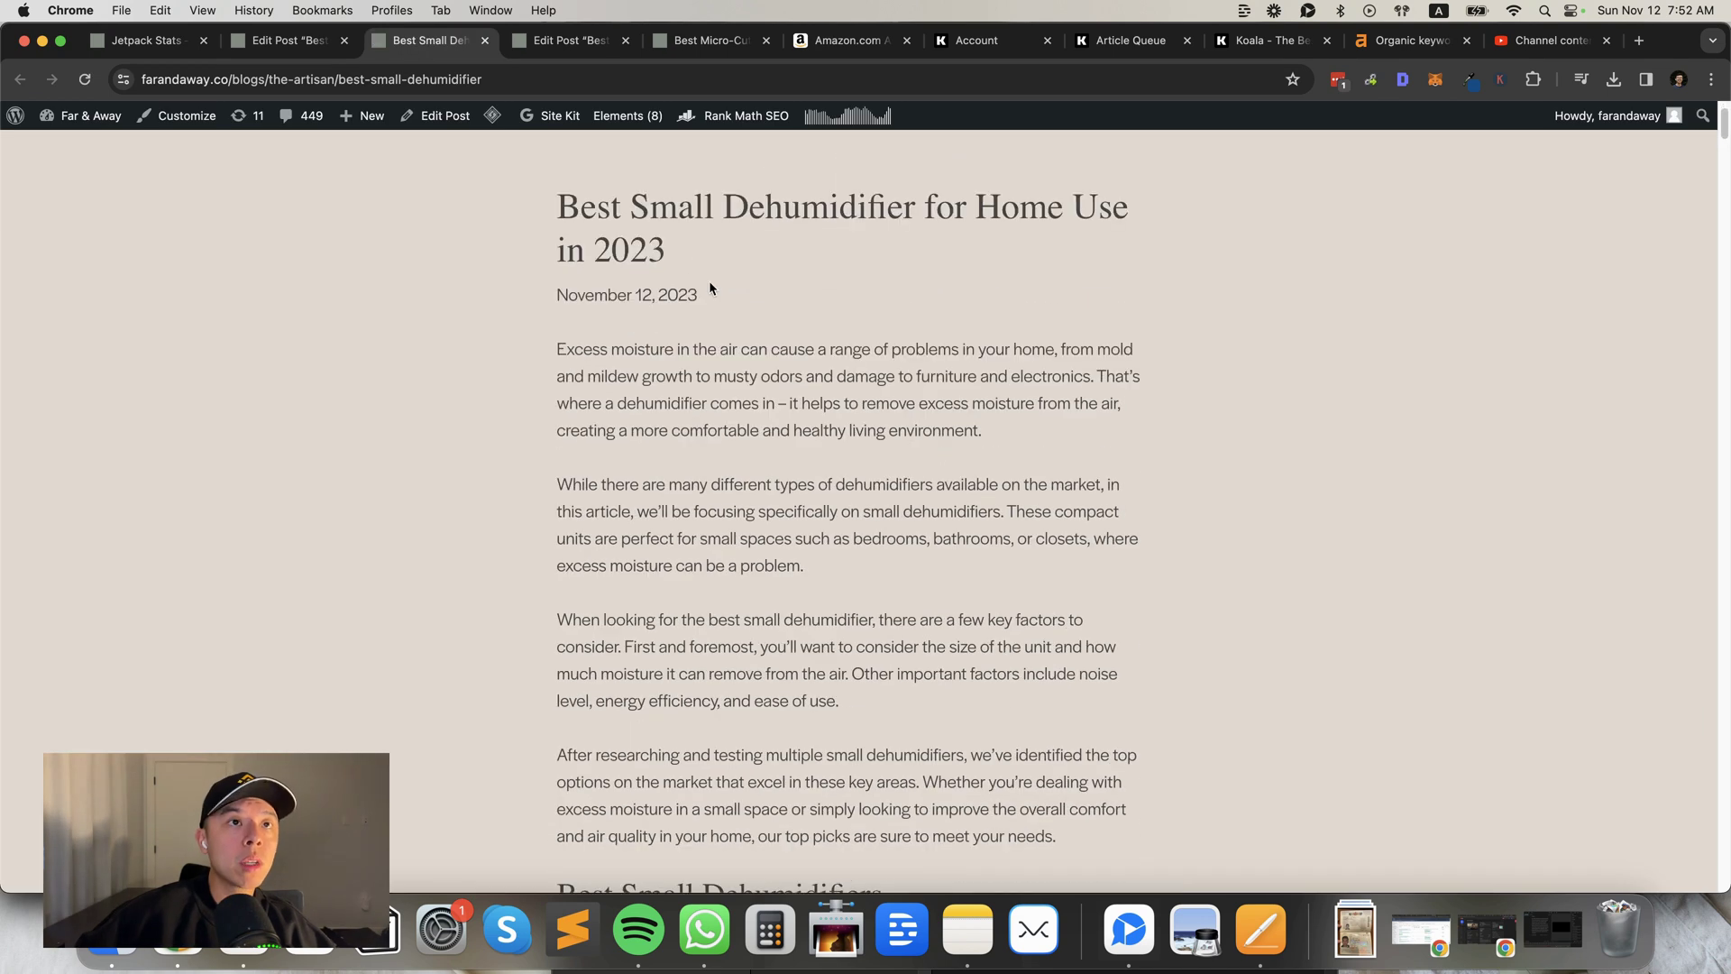
scroll(738, 289, "down", 15)
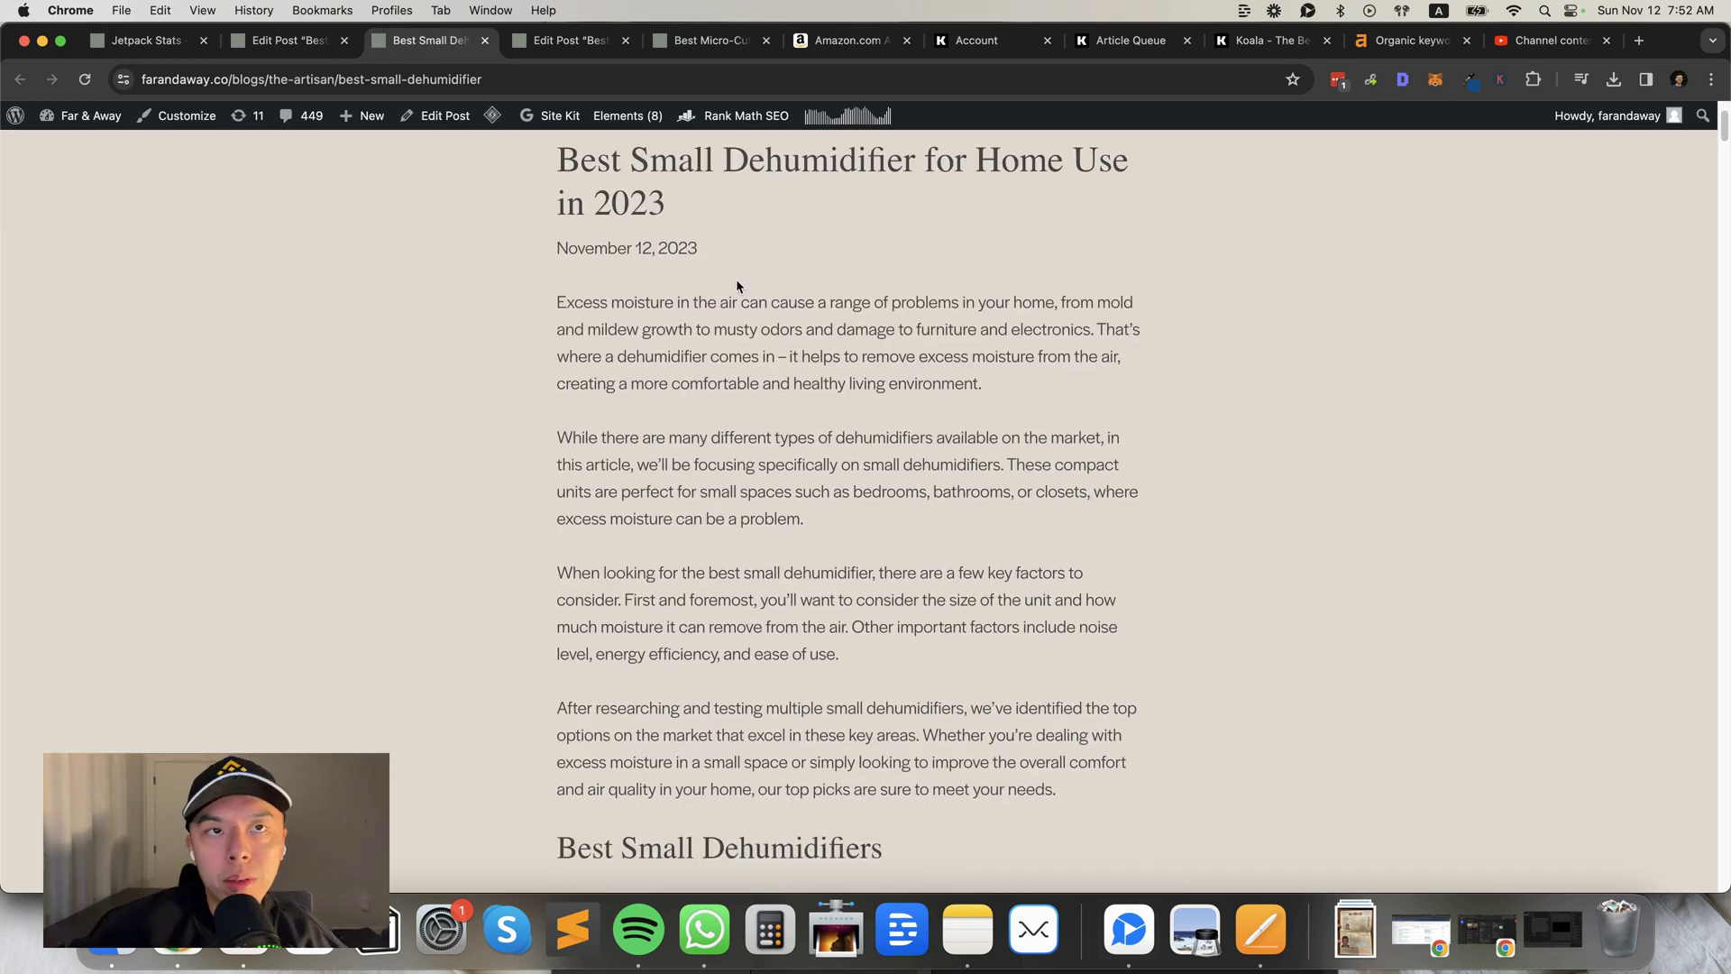
scroll(749, 302, "down", 5)
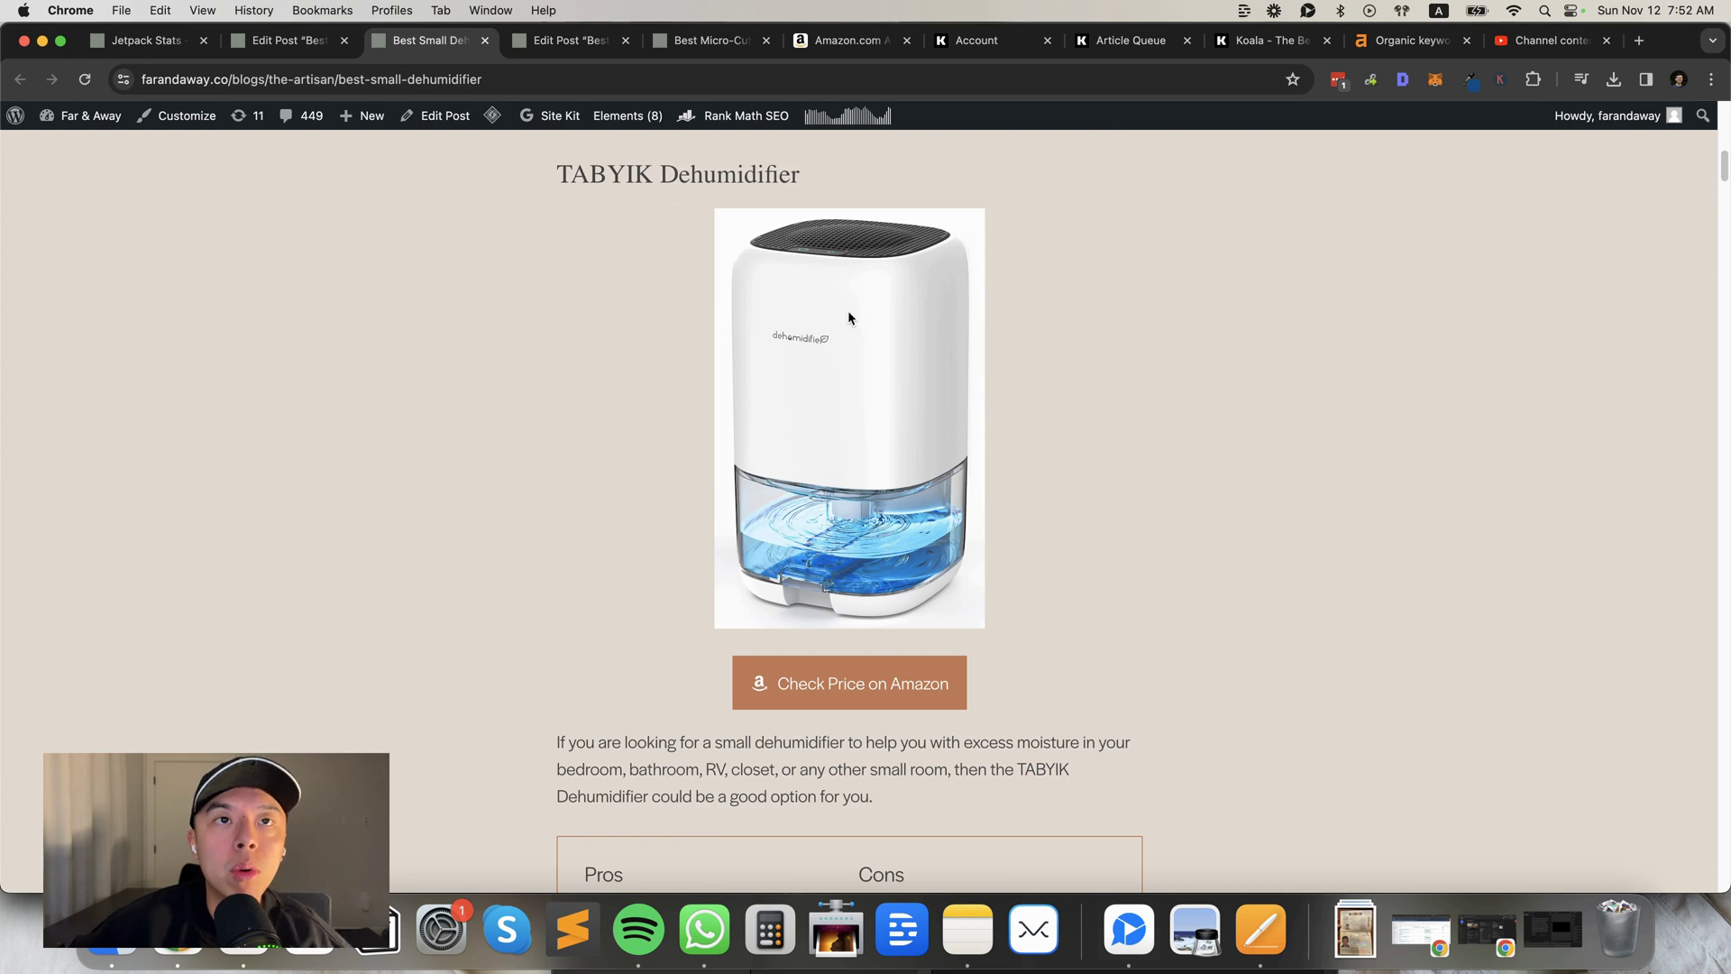
scroll(850, 326, "down", 5)
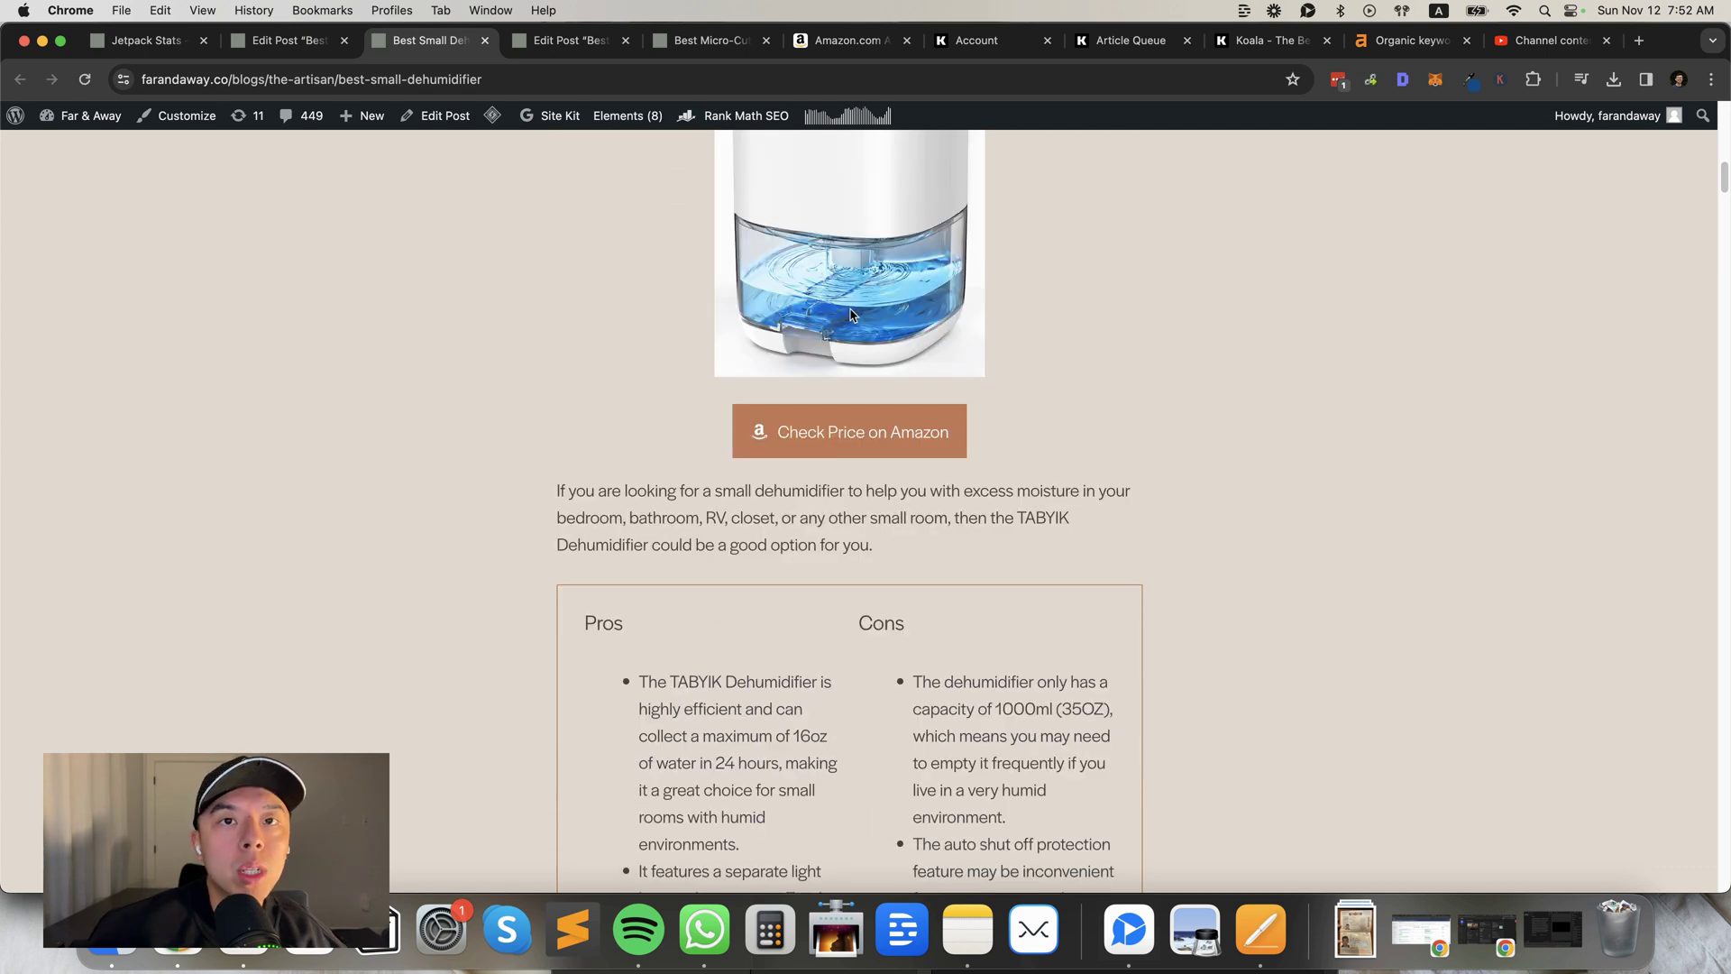
scroll(898, 302, "down", 3)
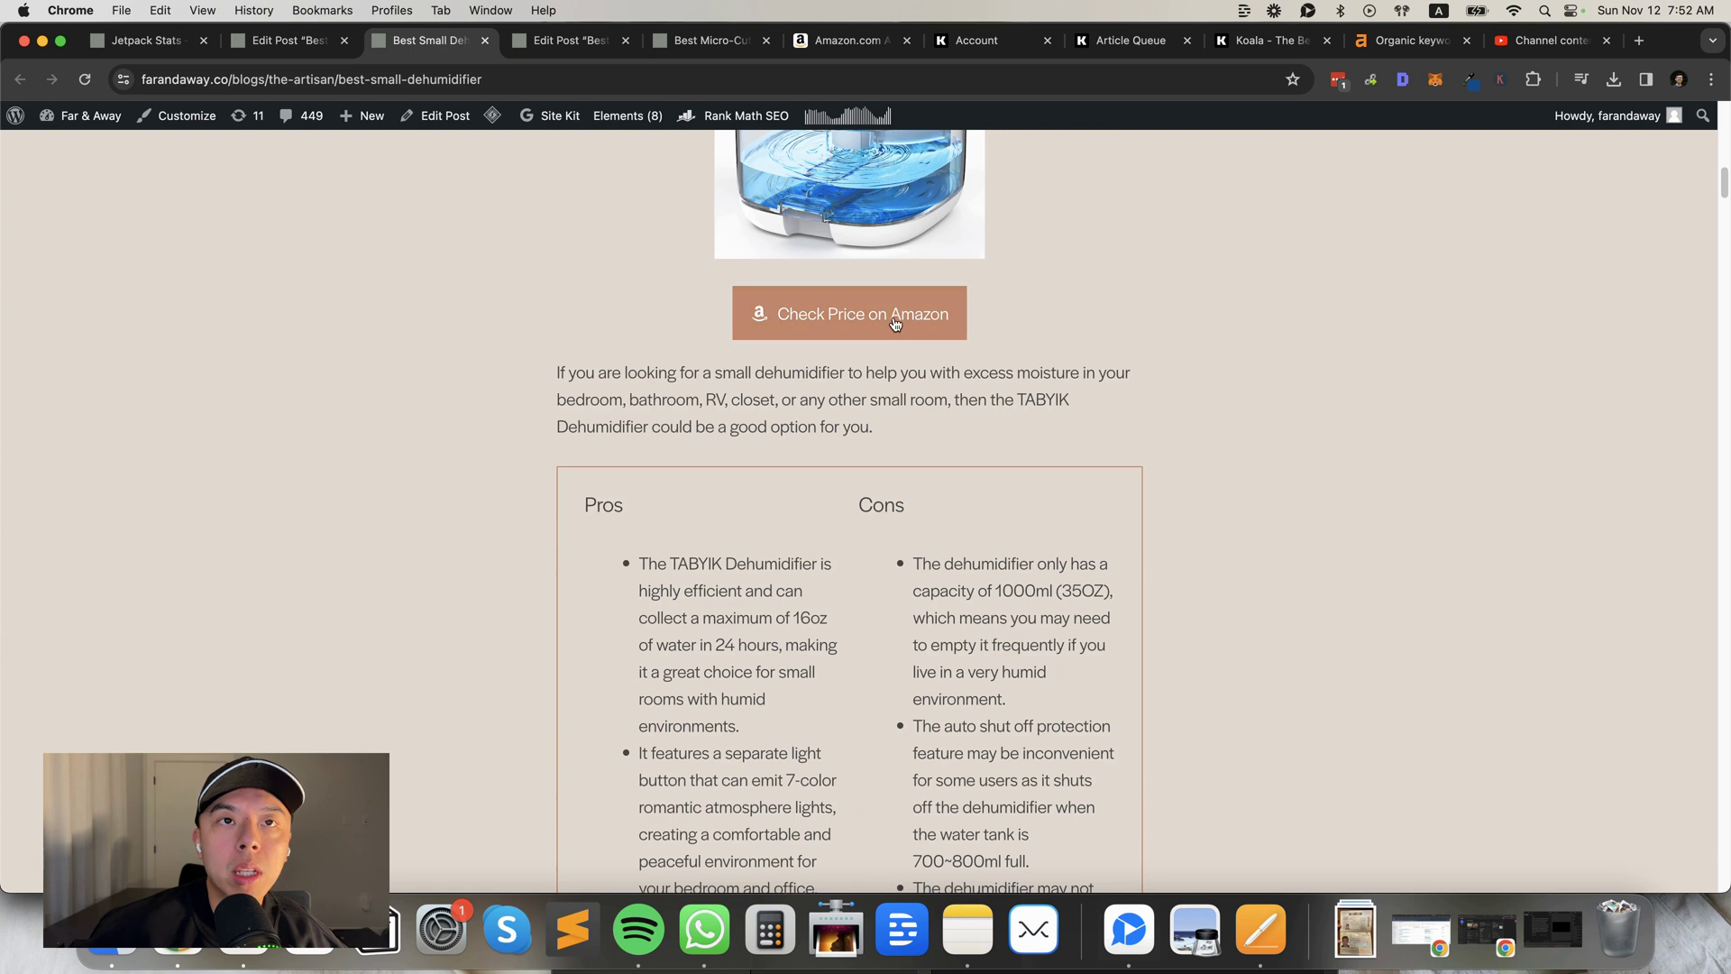
scroll(891, 314, "down", 6)
scroll(891, 311, "up", 5)
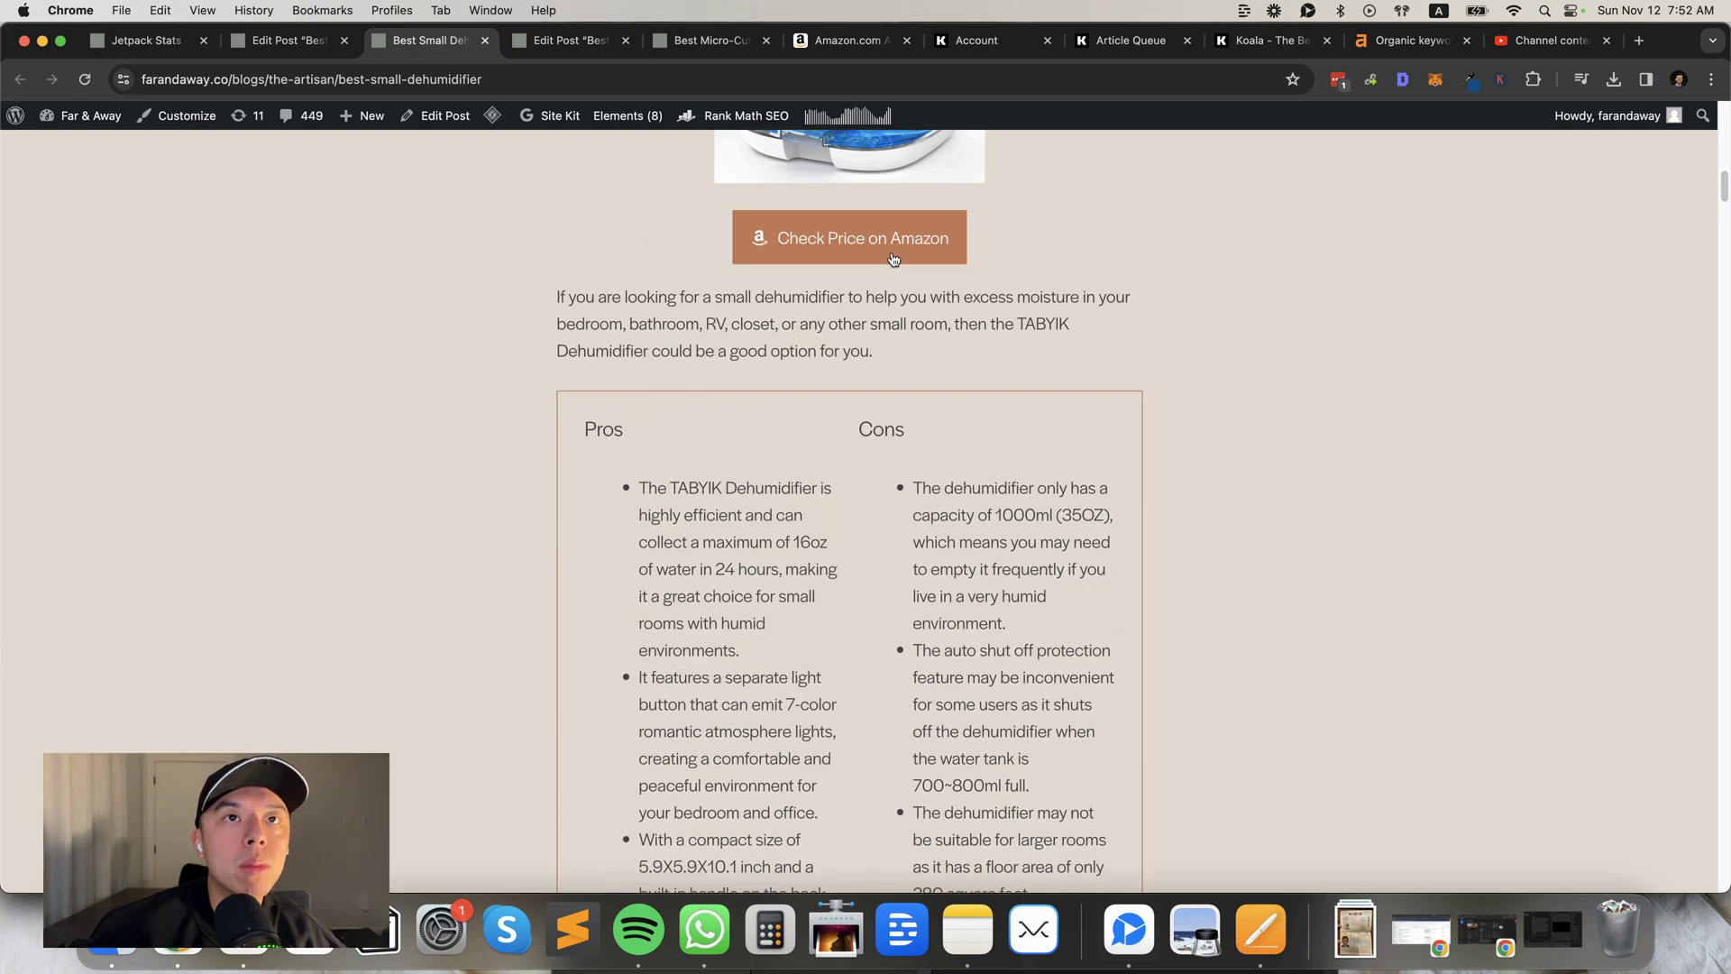
scroll(888, 298, "up", 3)
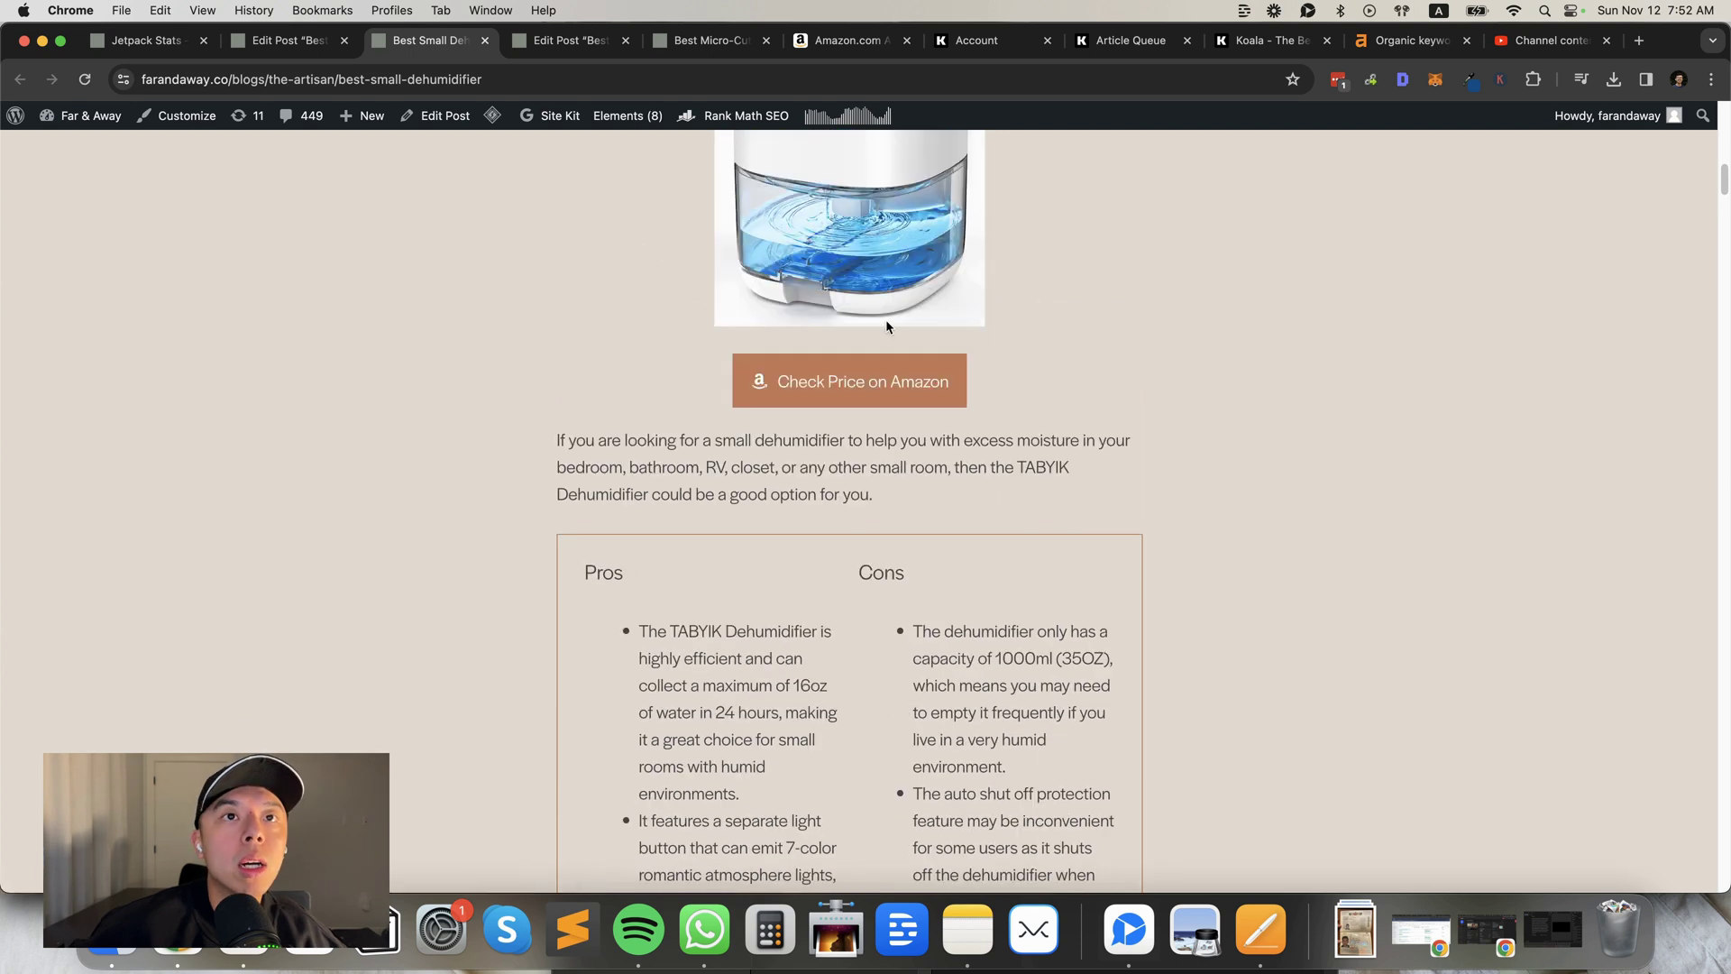
scroll(884, 321, "down", 3)
scroll(851, 226, "up", 1)
scroll(851, 226, "up", 5)
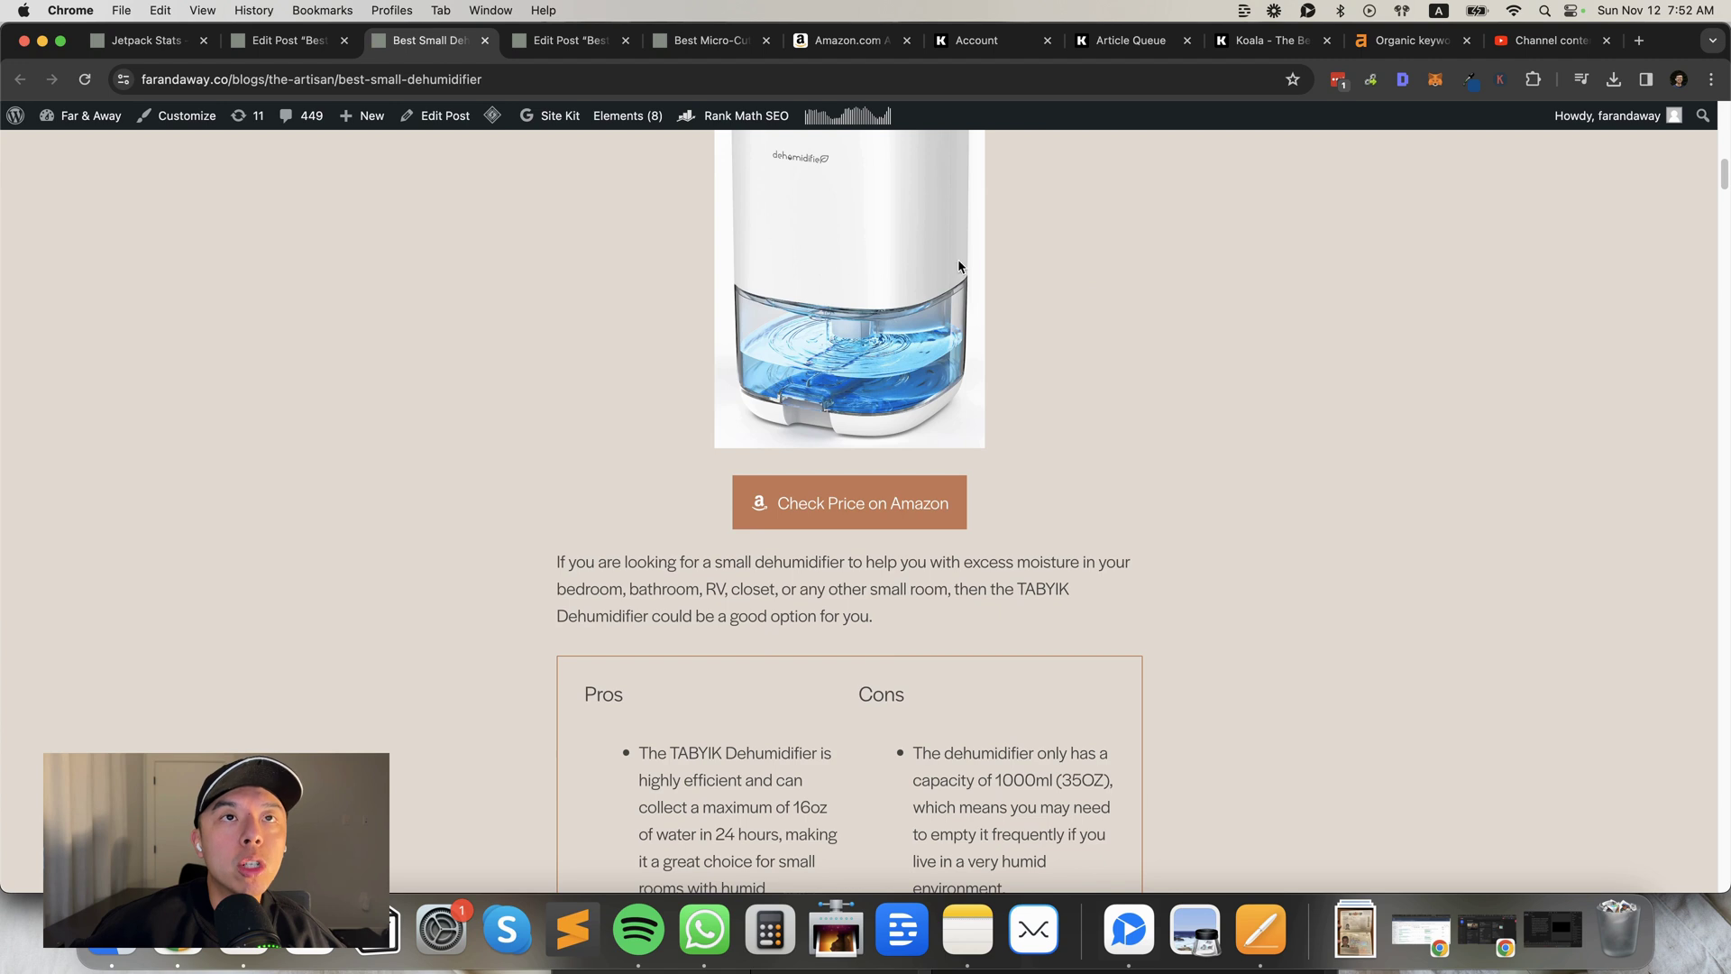
scroll(853, 403, "down", 4)
scroll(899, 286, "up", 4)
Preview the live post at iPhone 12 Pro size (390 × 844) via Inspect, then close DevTools.
right_click(1082, 250)
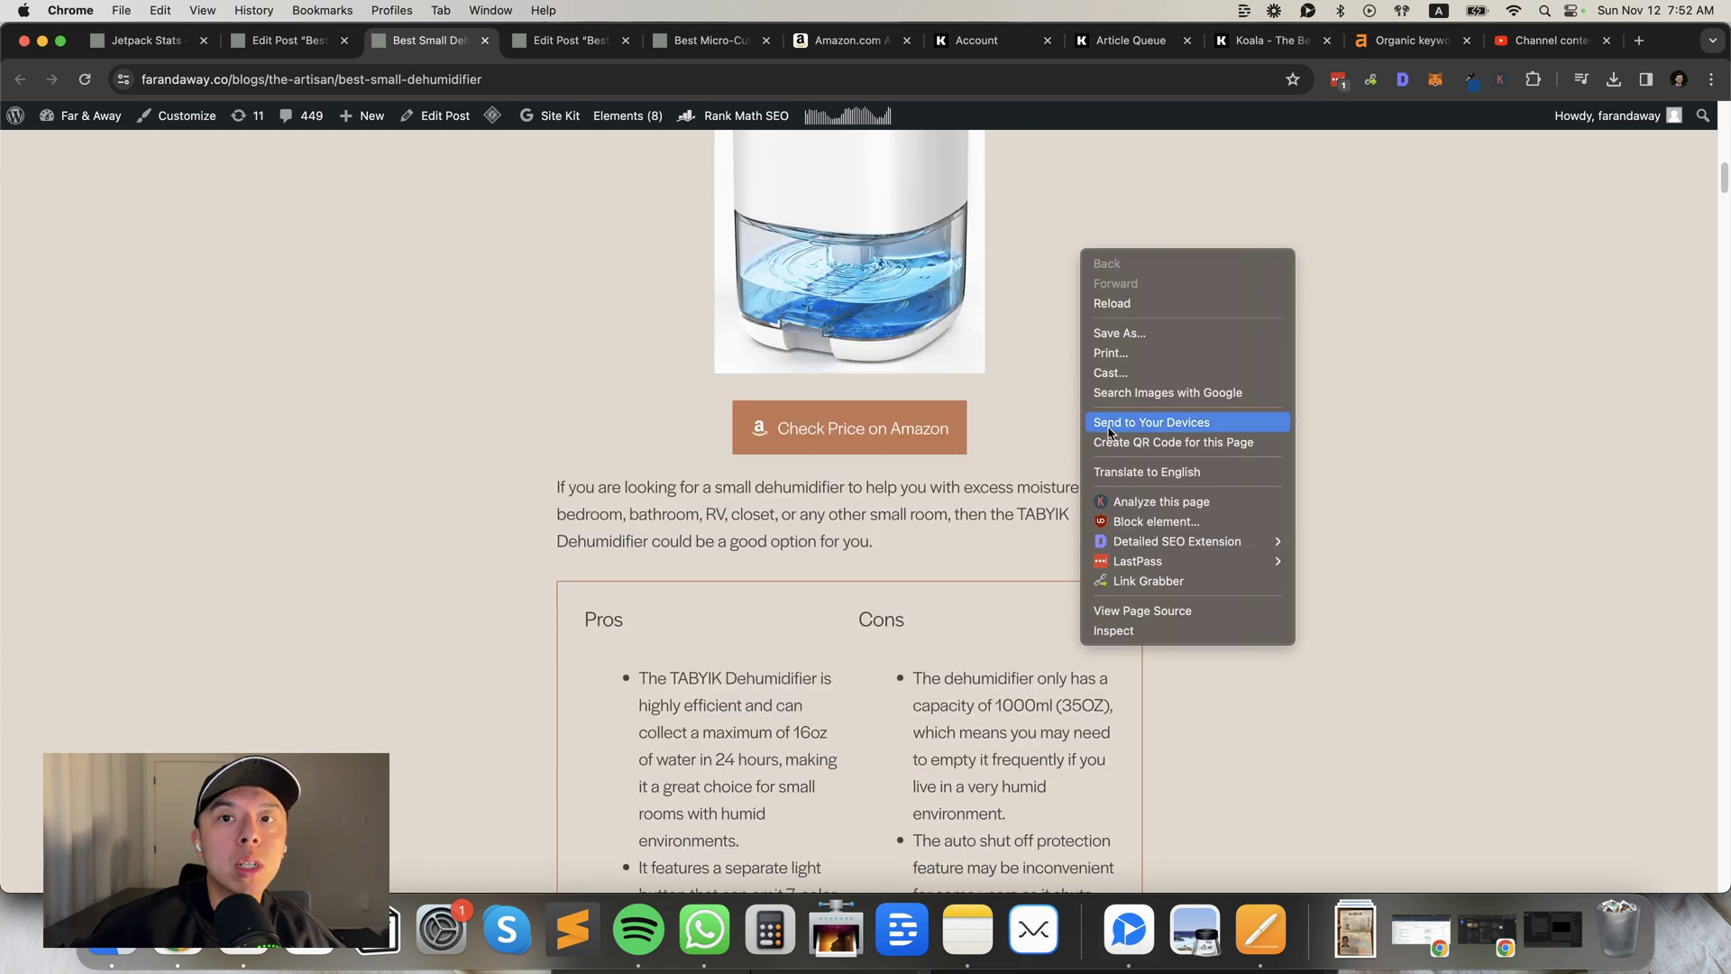
left_click(1127, 629)
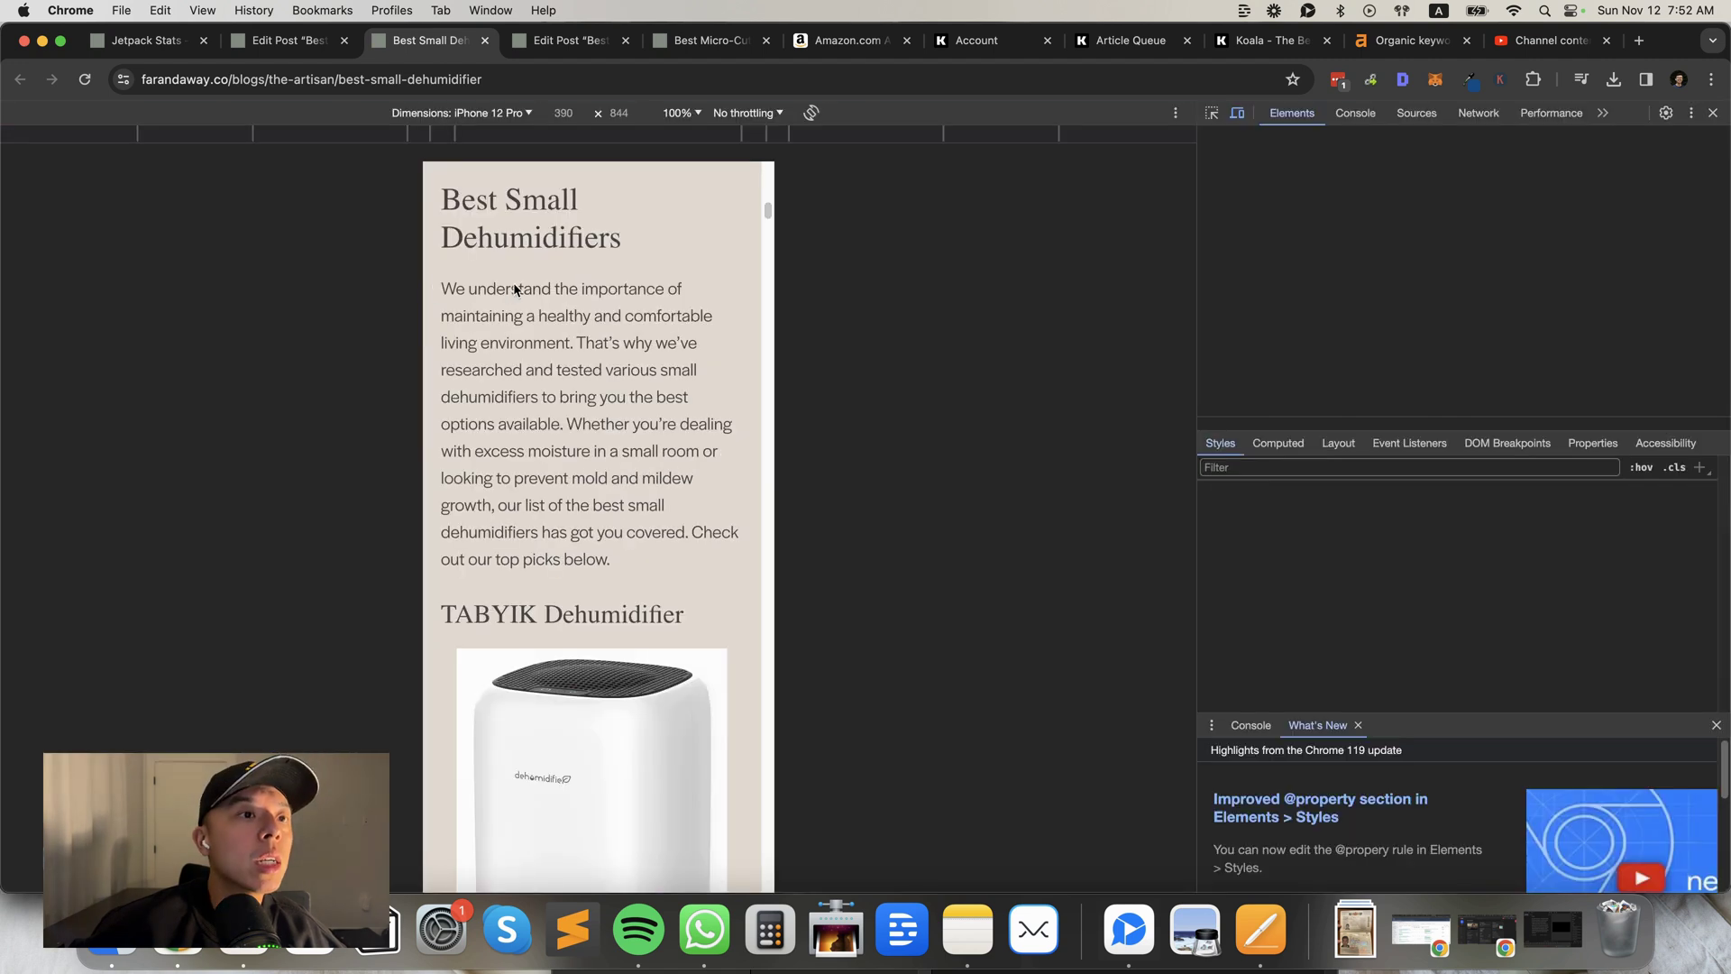
scroll(514, 289, "down", 5)
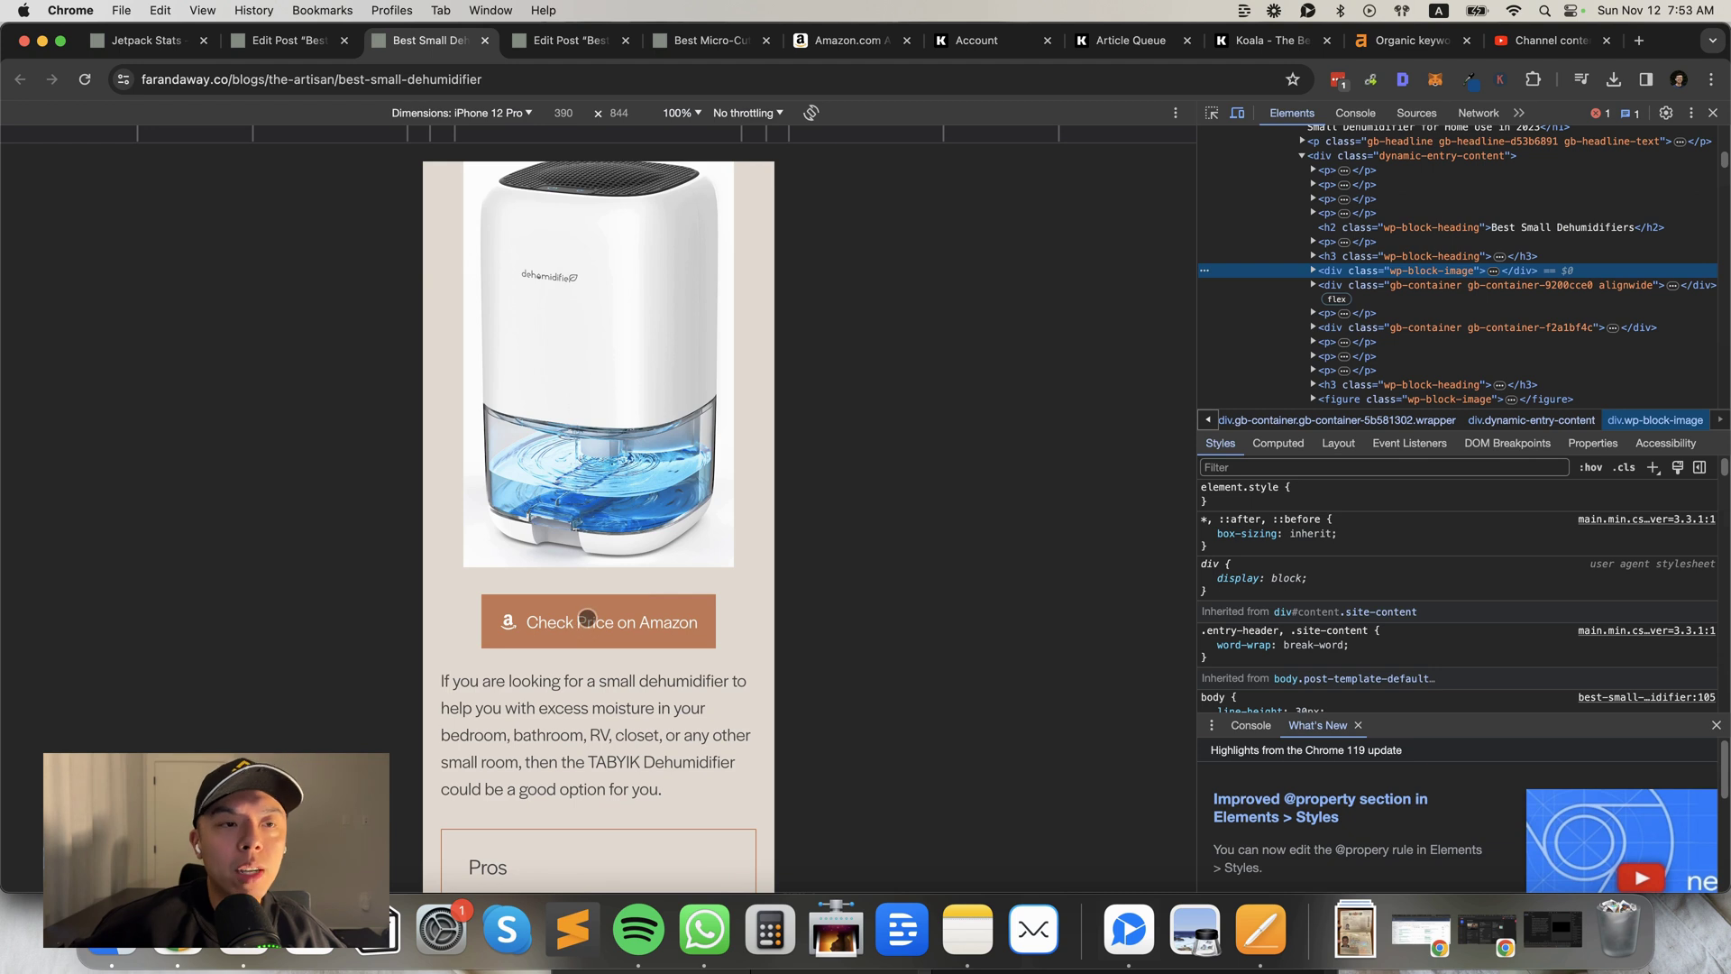
left_click(1714, 113)
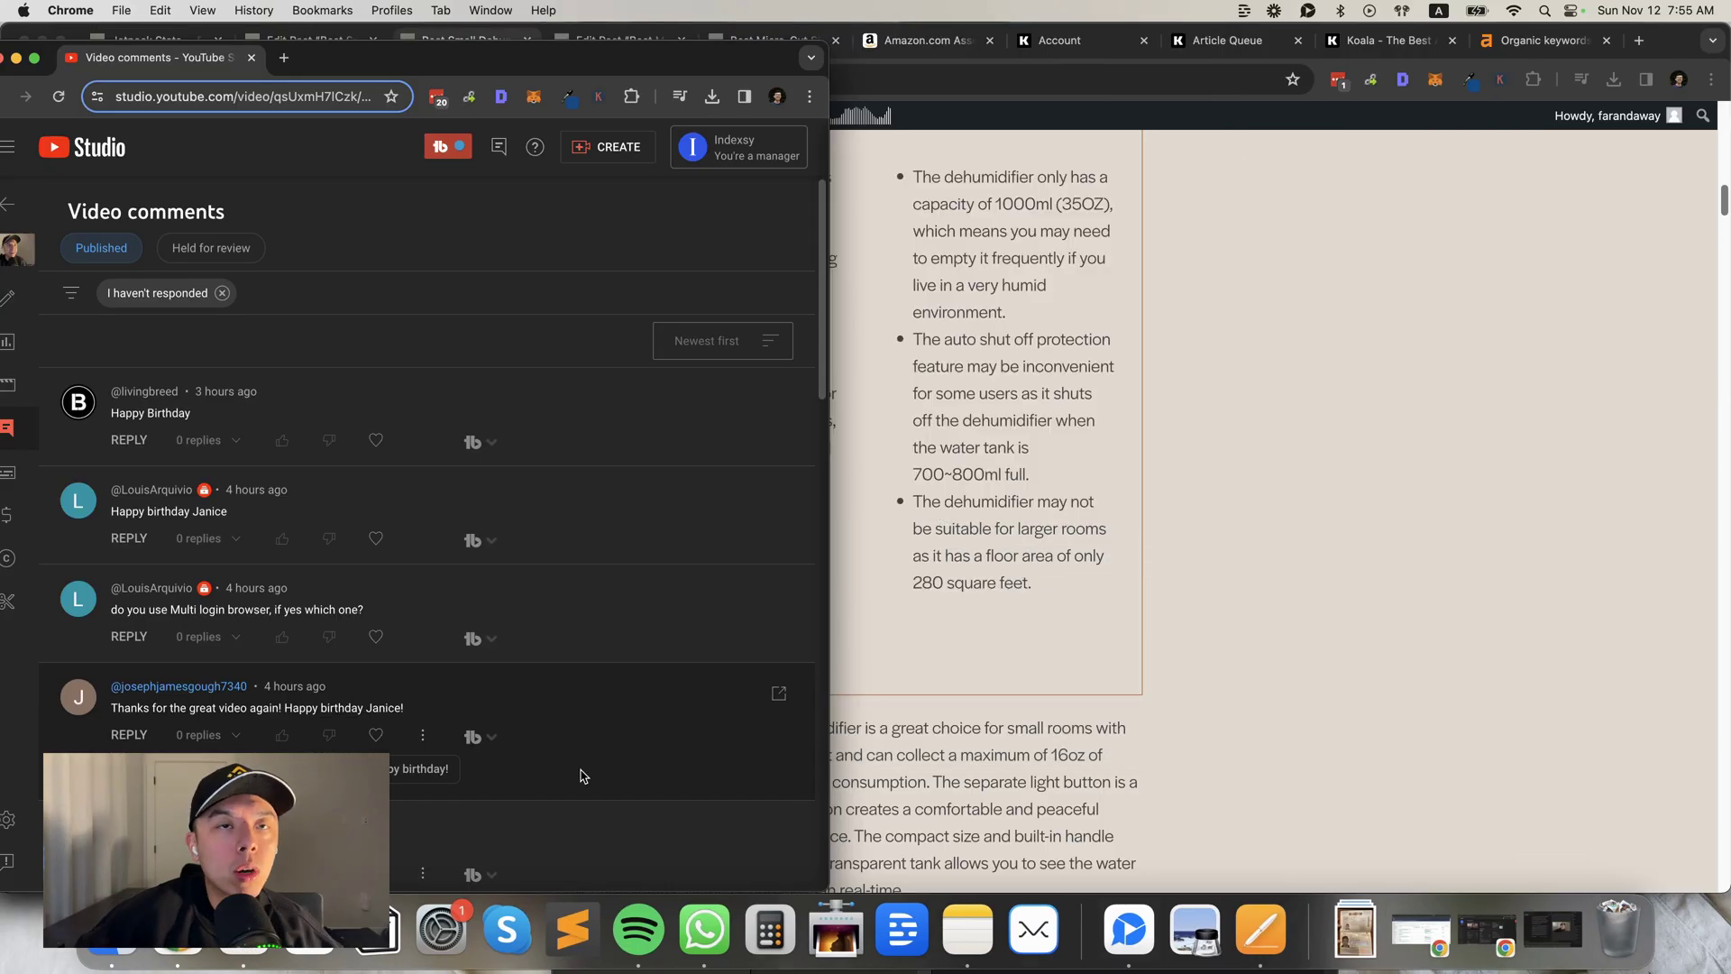
left_click_drag(648, 64, 672, 50)
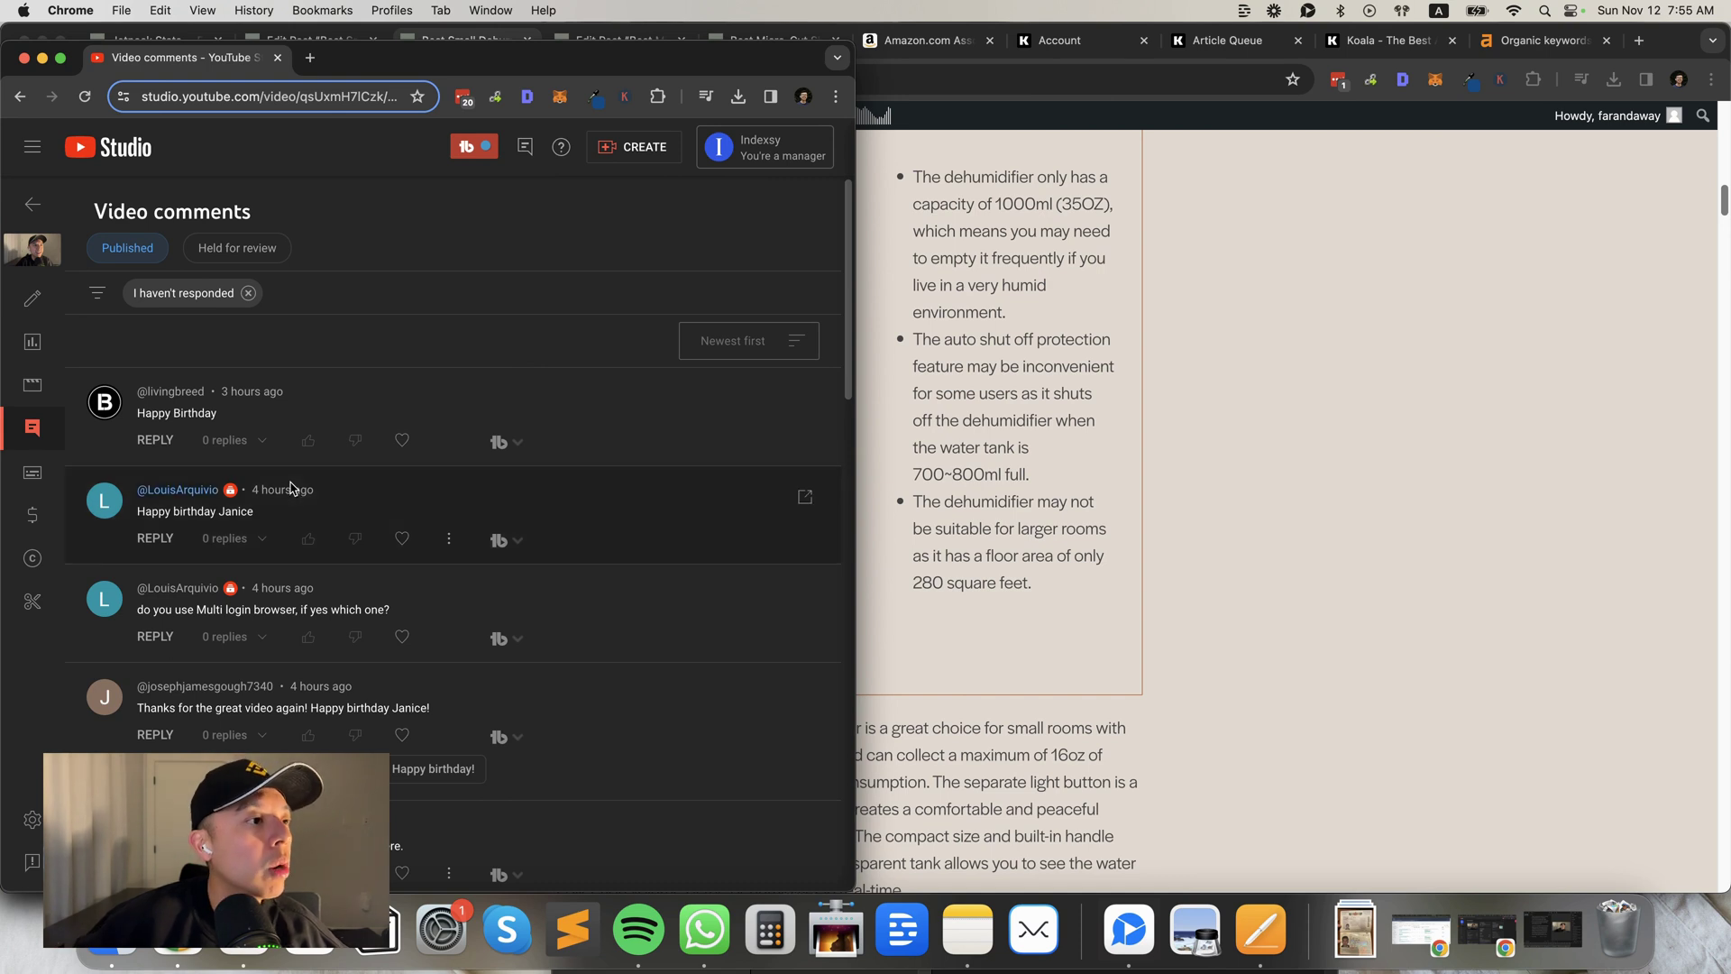
scroll(307, 541, "down", 1)
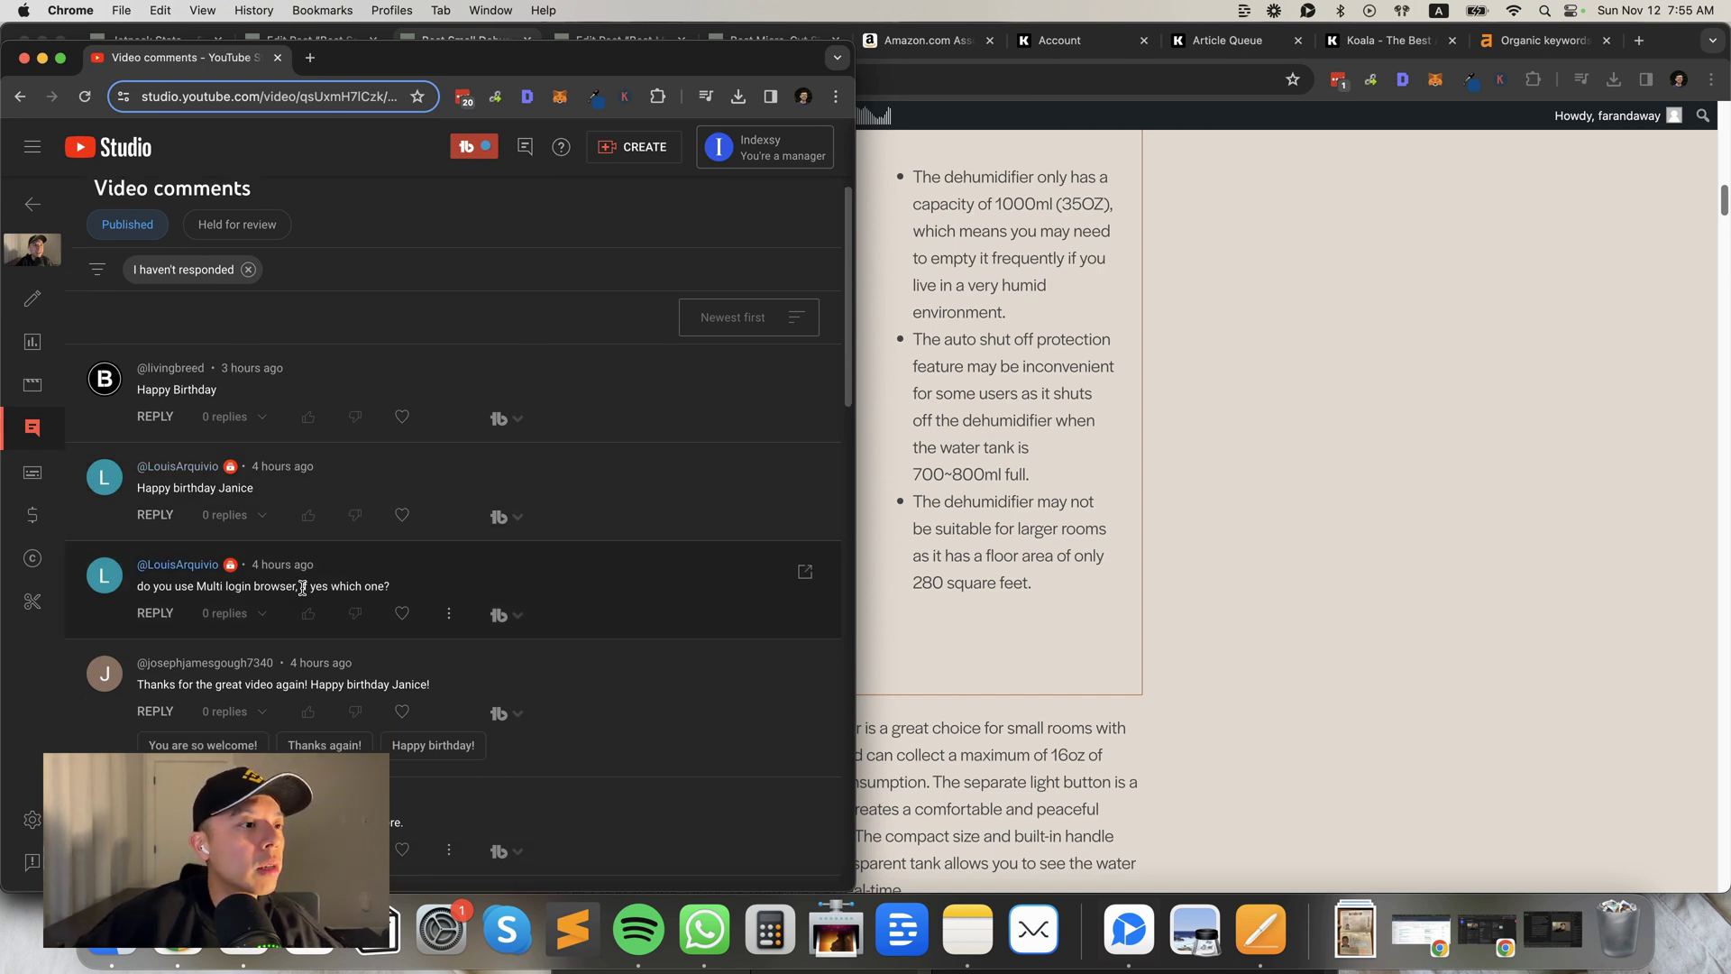
scroll(293, 583, "down", 1)
scroll(300, 584, "down", 6)
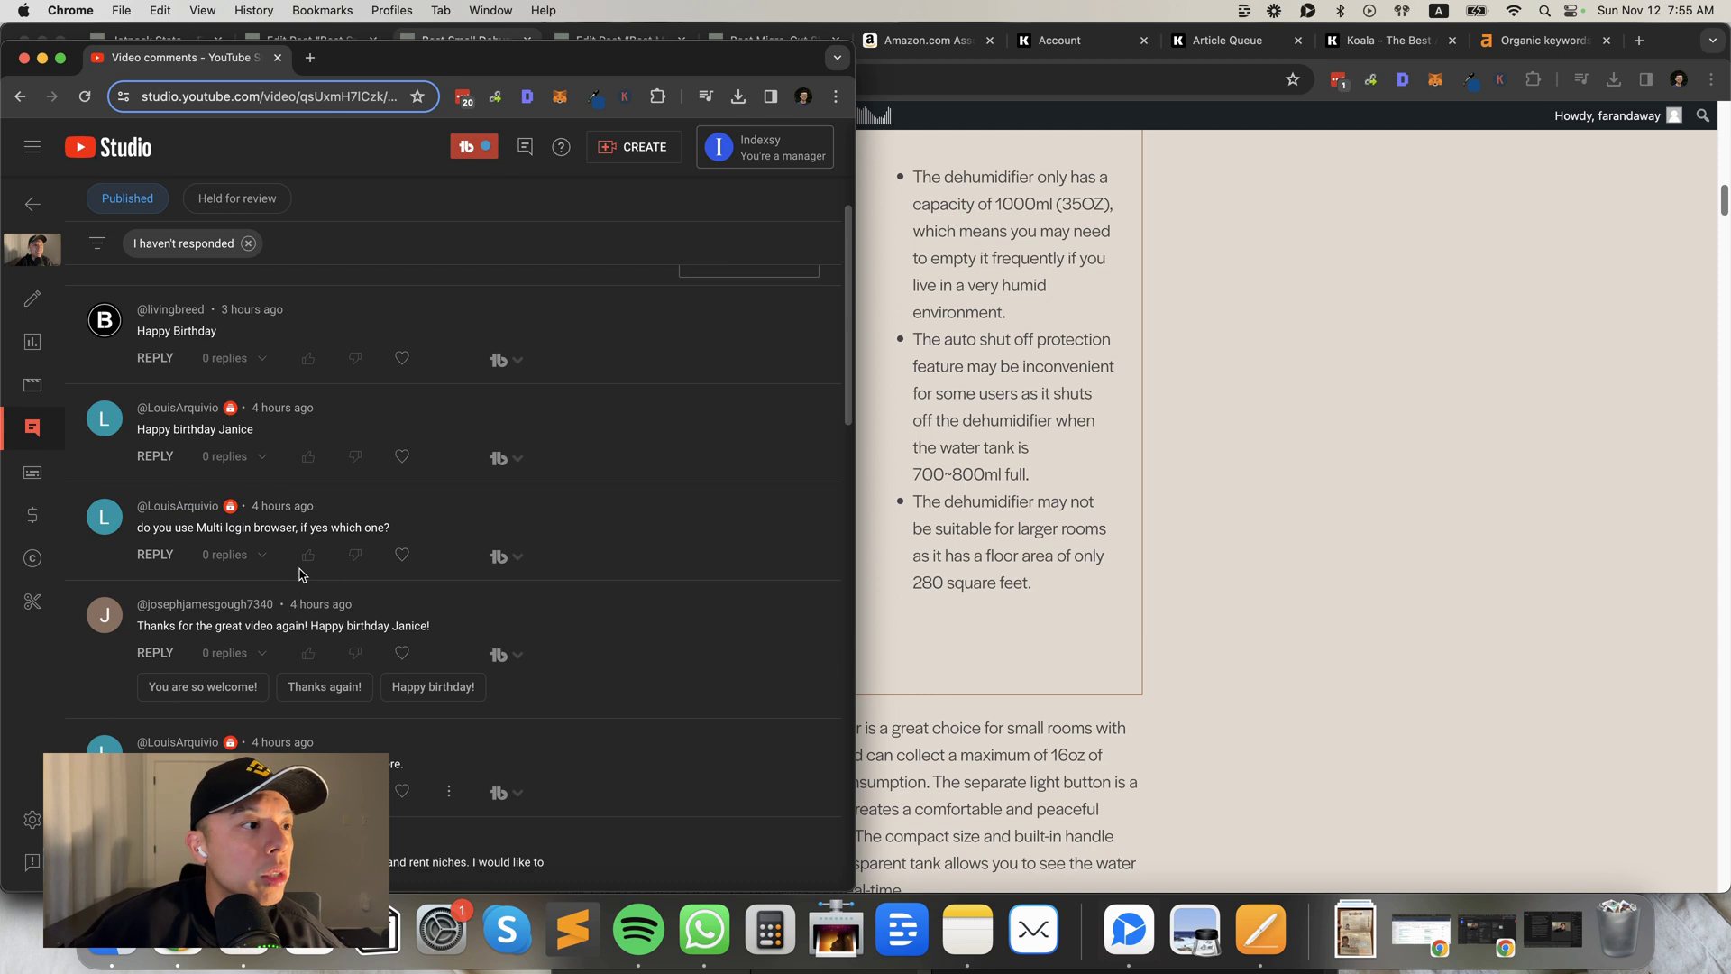
scroll(309, 481, "down", 6)
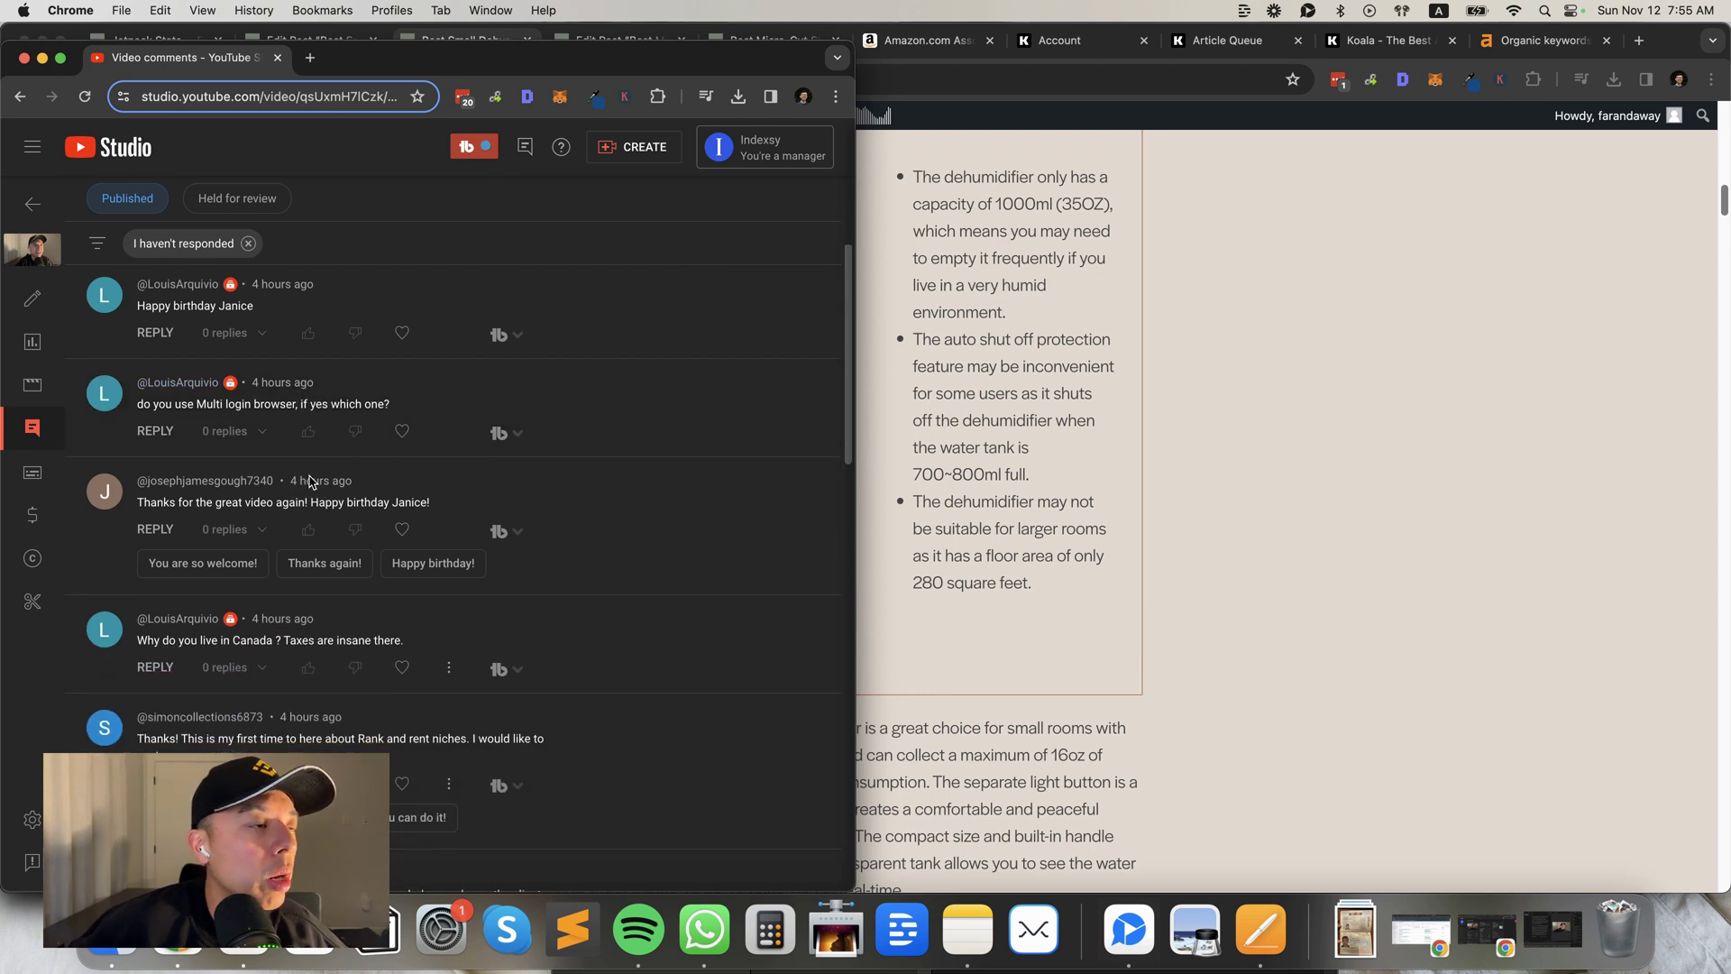
scroll(322, 502, "down", 2)
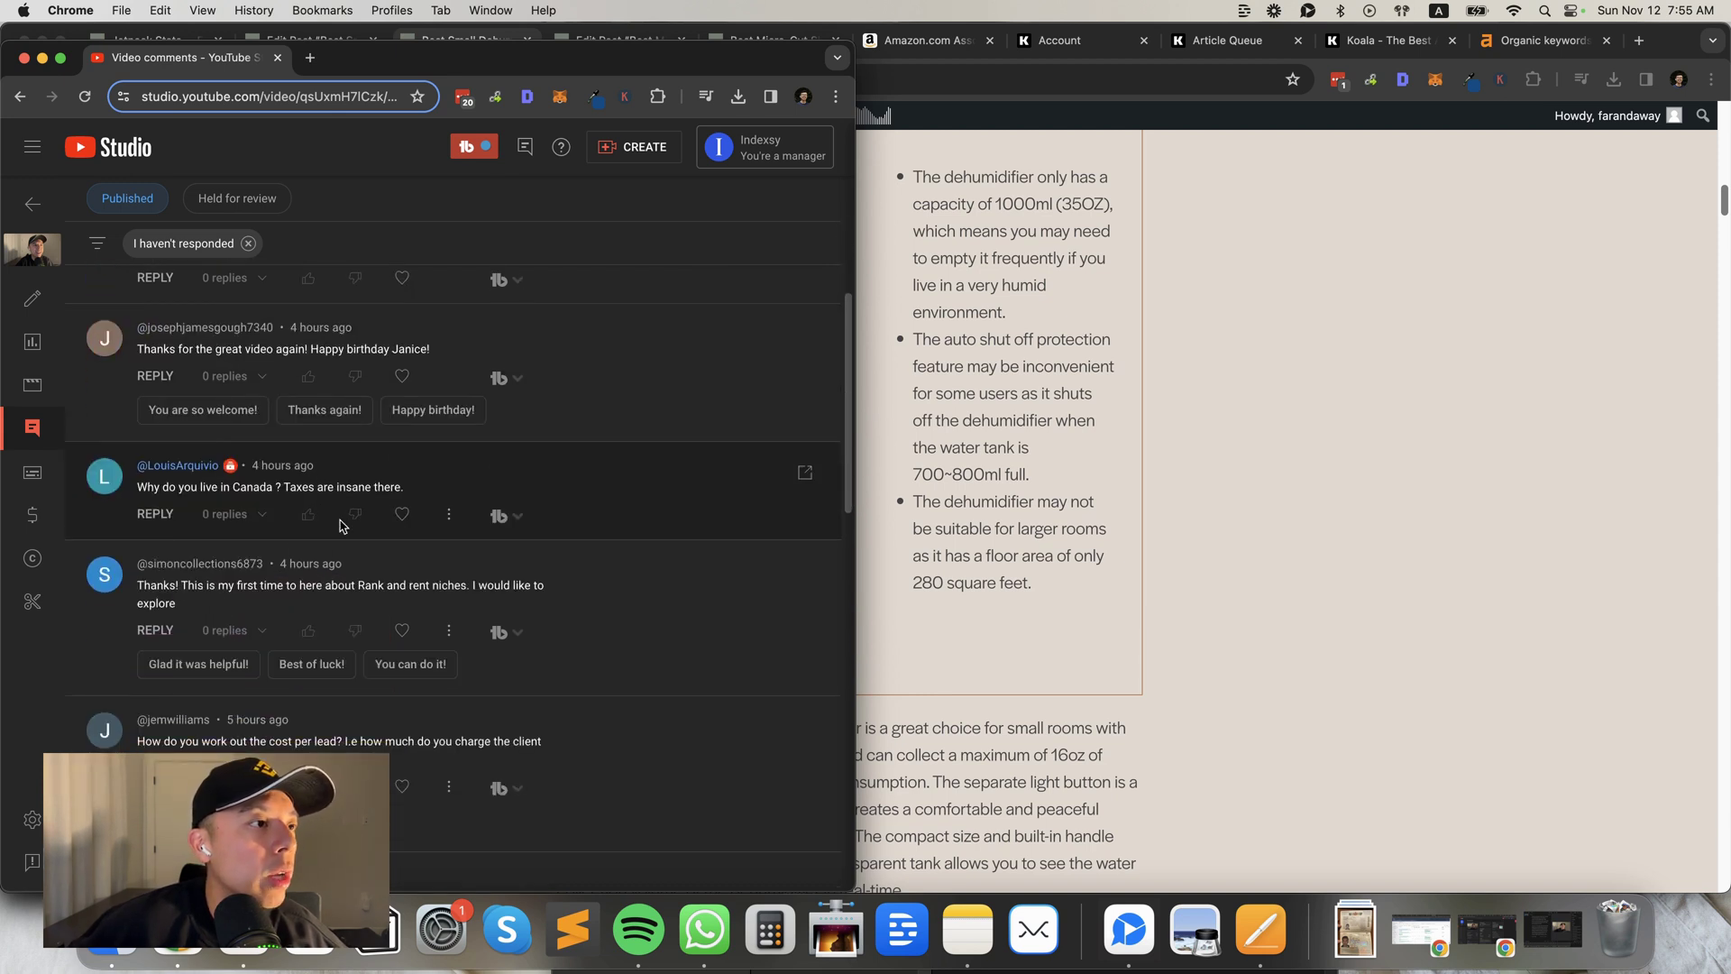
scroll(323, 492, "down", 3)
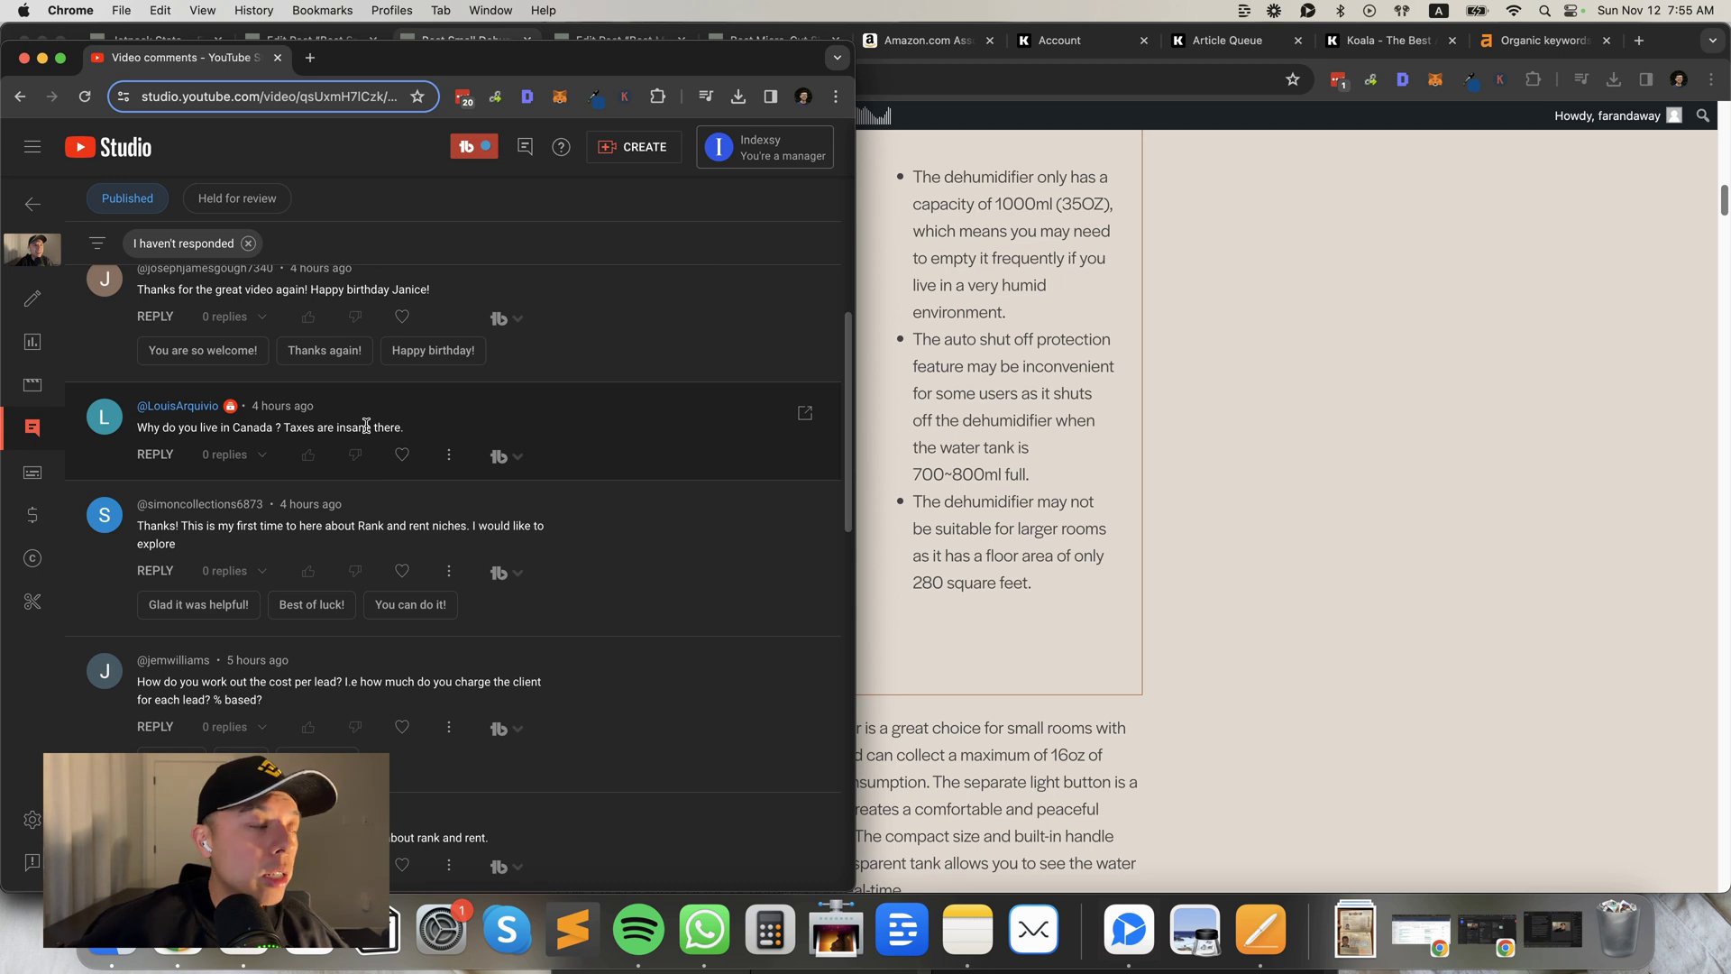
scroll(367, 428, "down", 1)
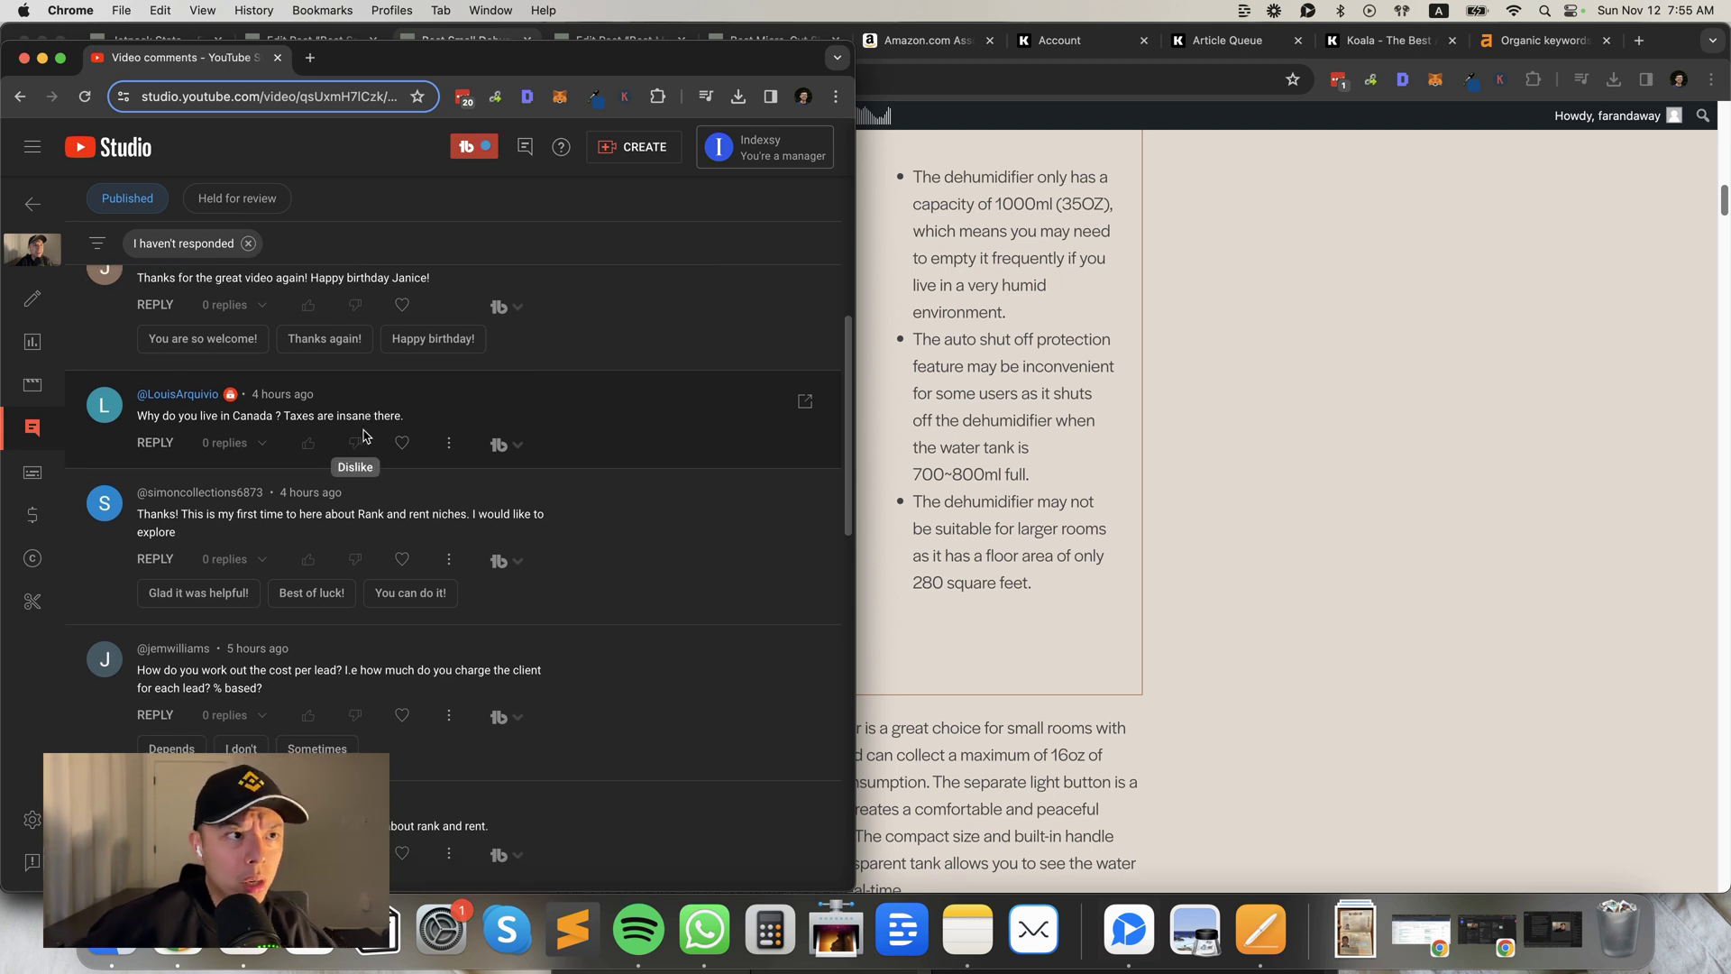
scroll(373, 448, "down", 3)
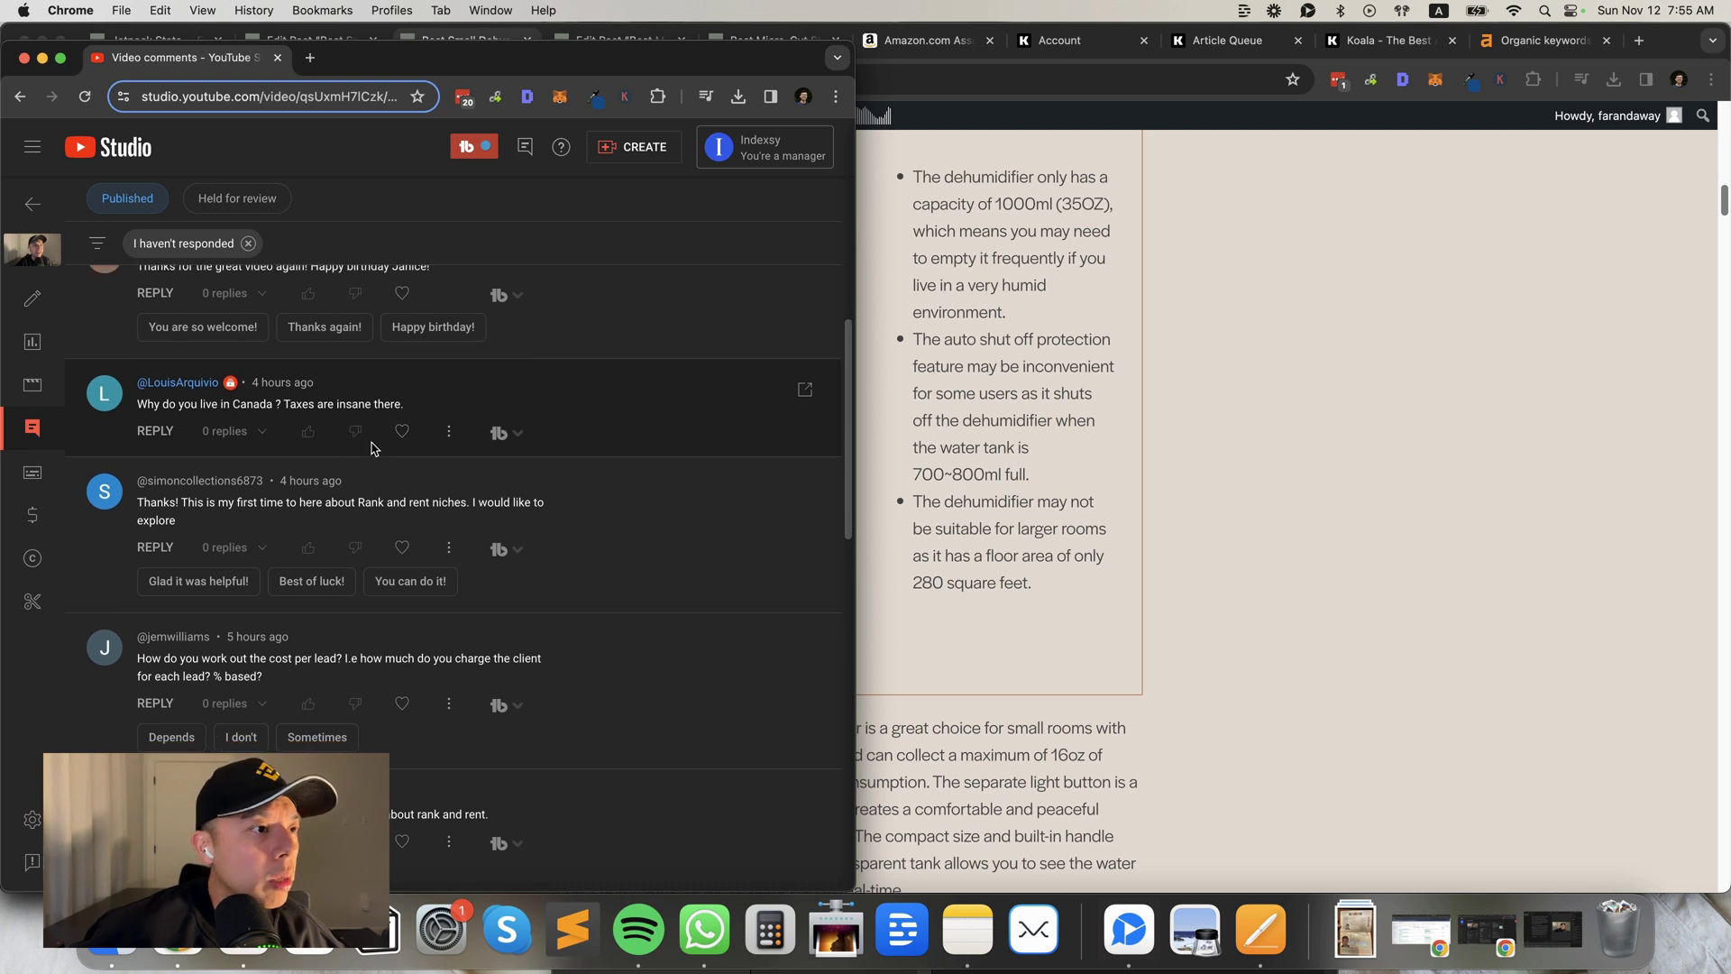
scroll(394, 523, "down", 4)
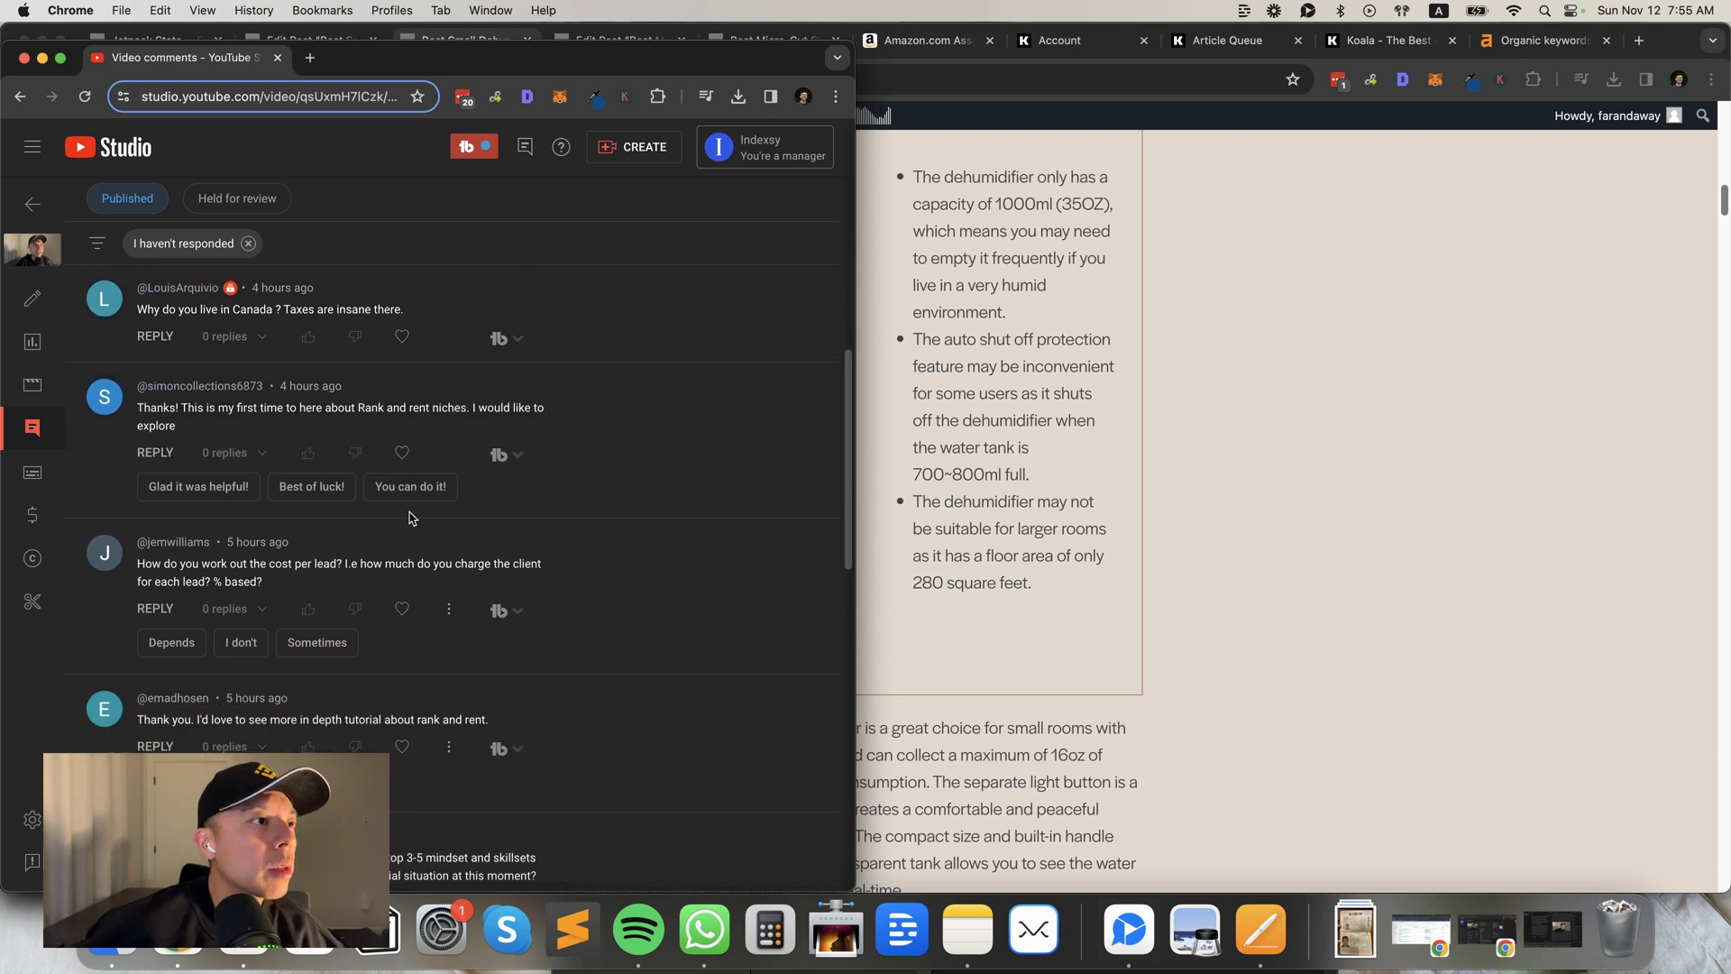
scroll(261, 541, "down", 3)
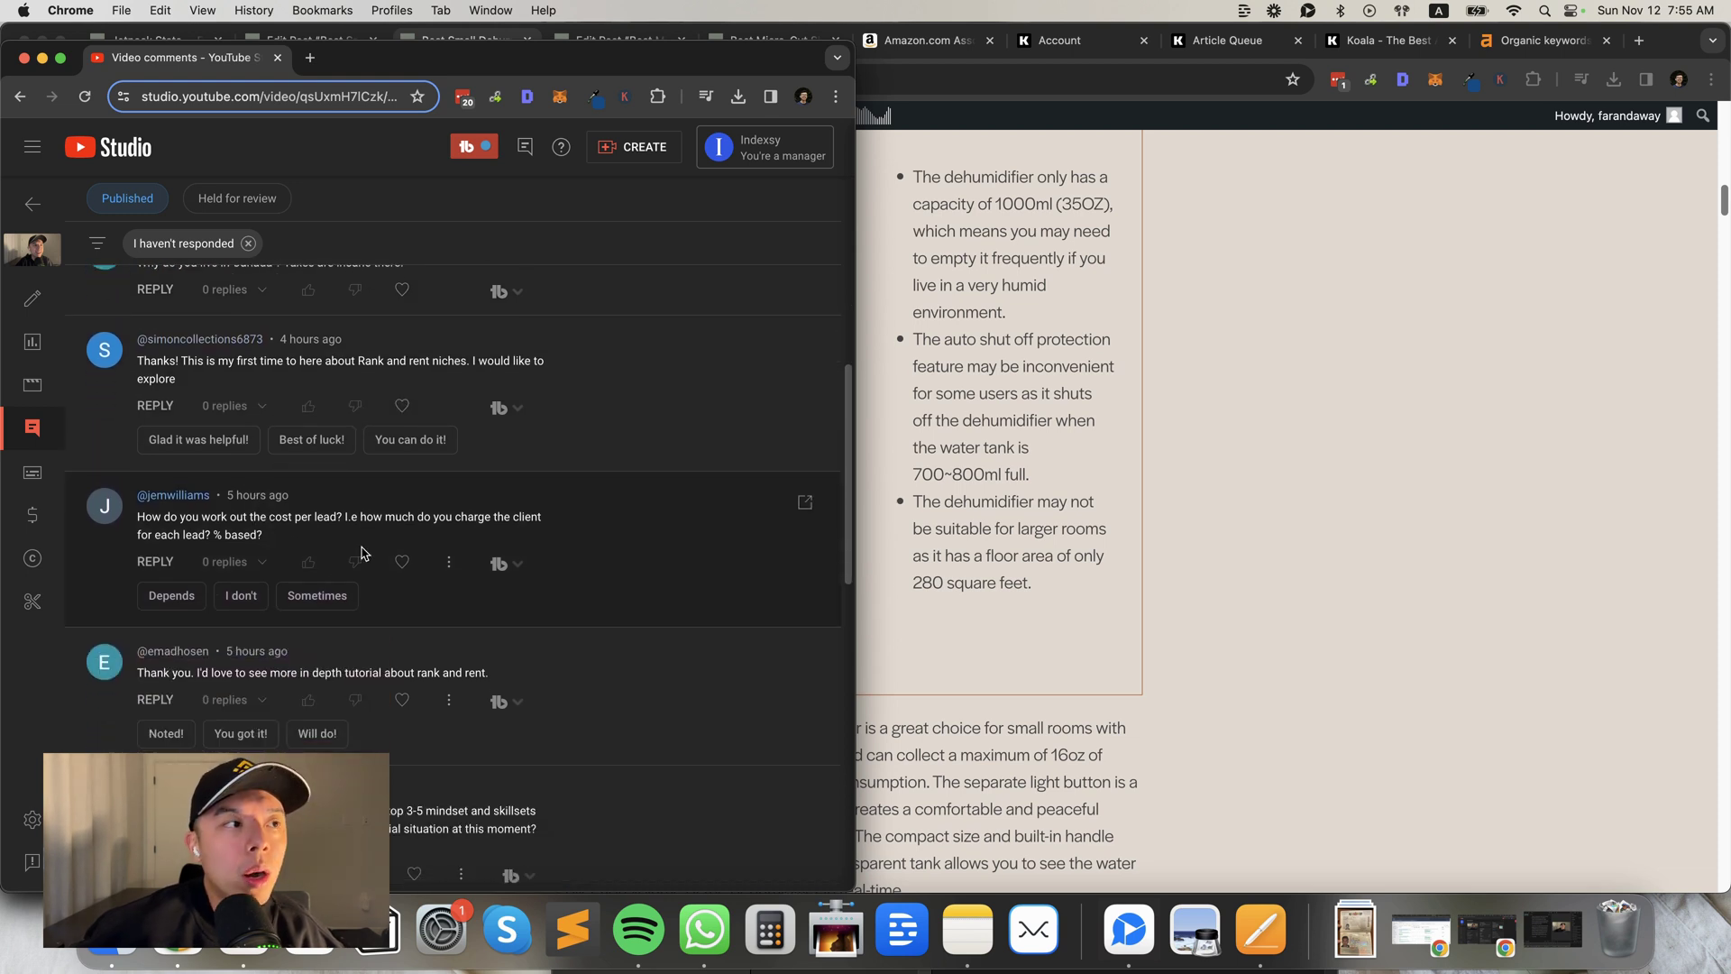
scroll(360, 550, "down", 1)
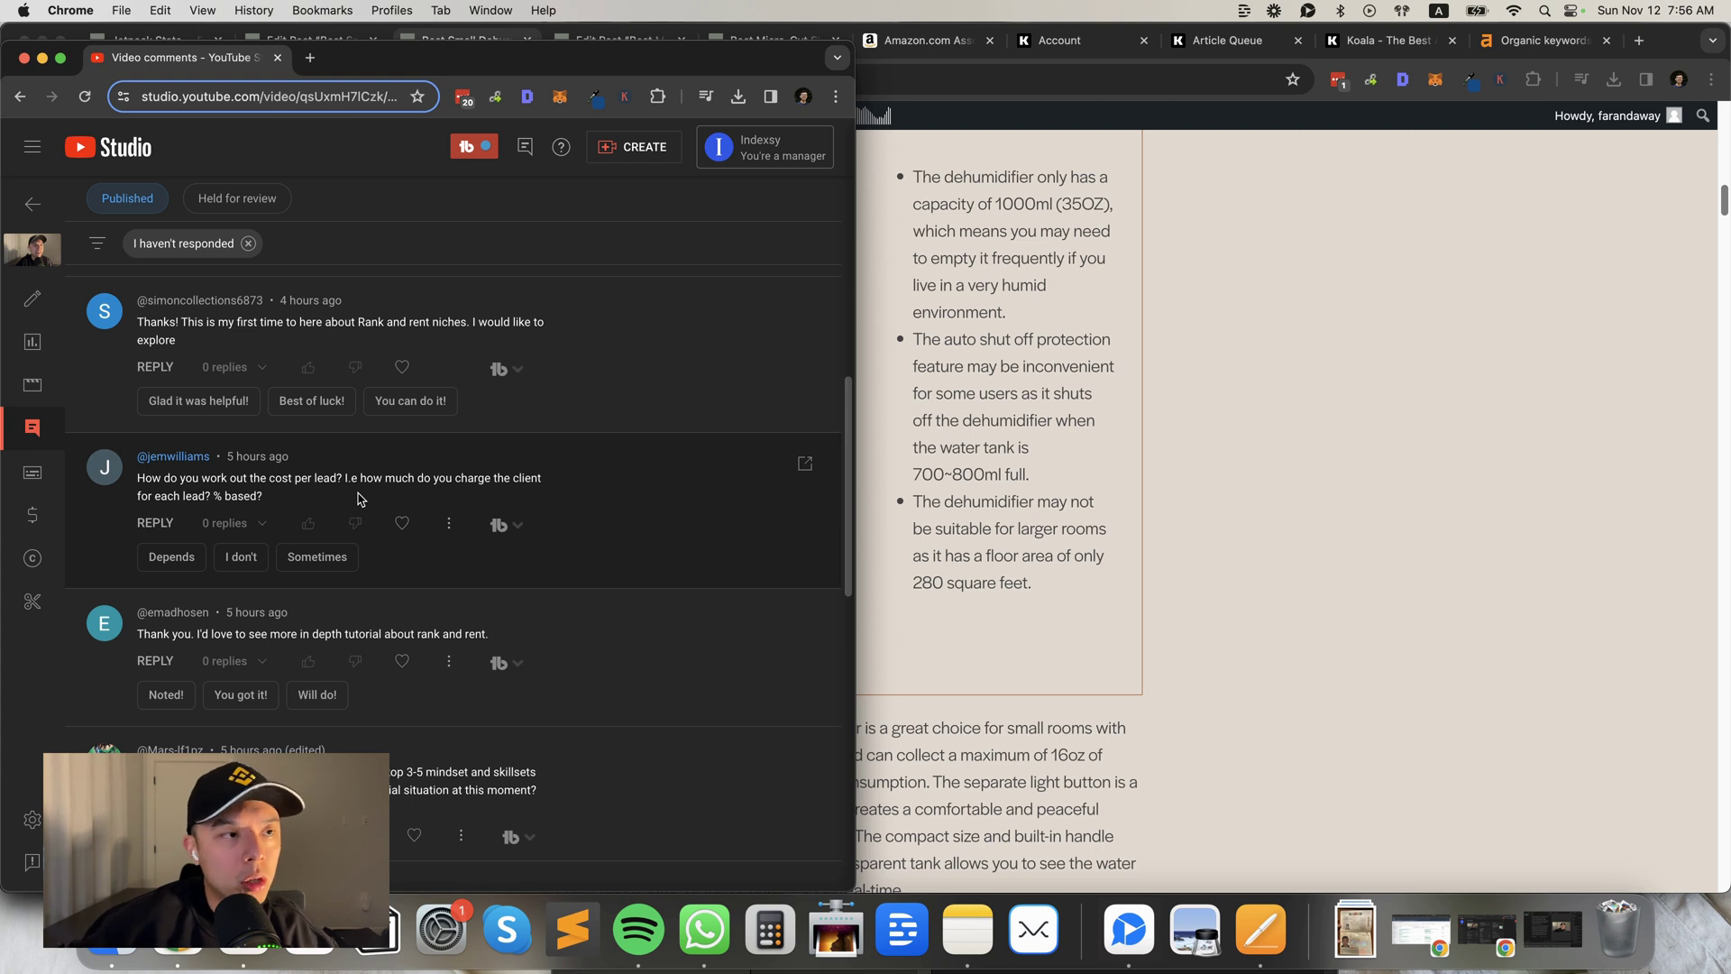
scroll(361, 505, "down", 2)
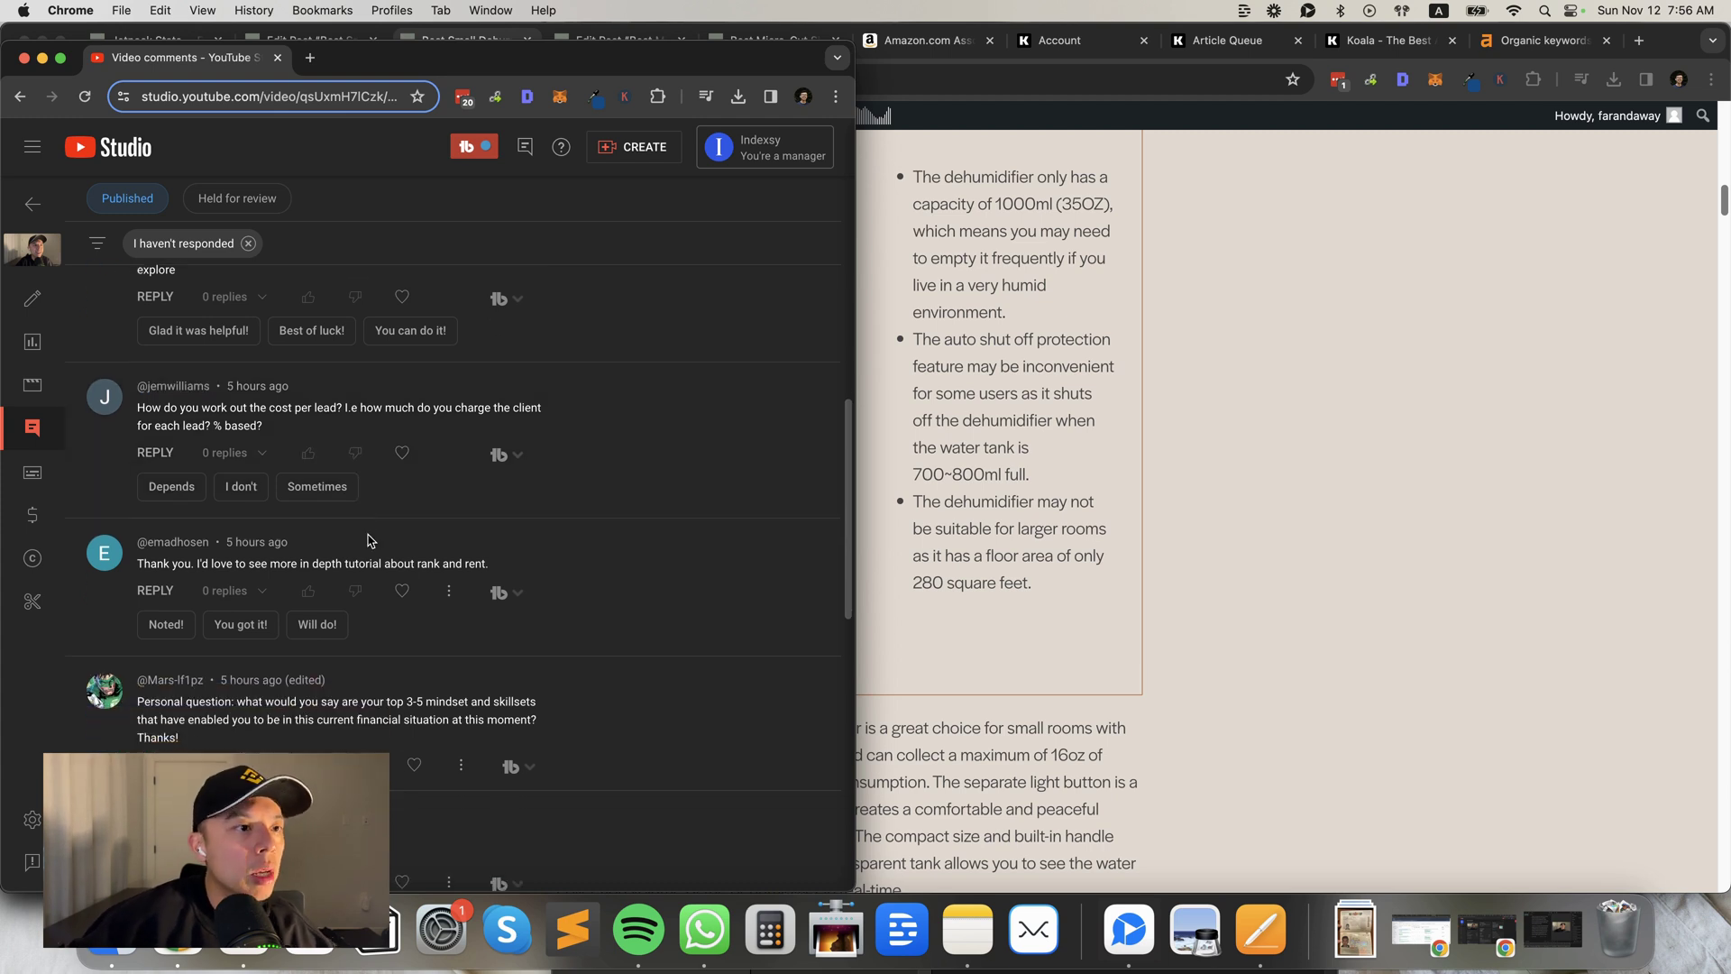
scroll(370, 532, "down", 1)
scroll(370, 533, "down", 3)
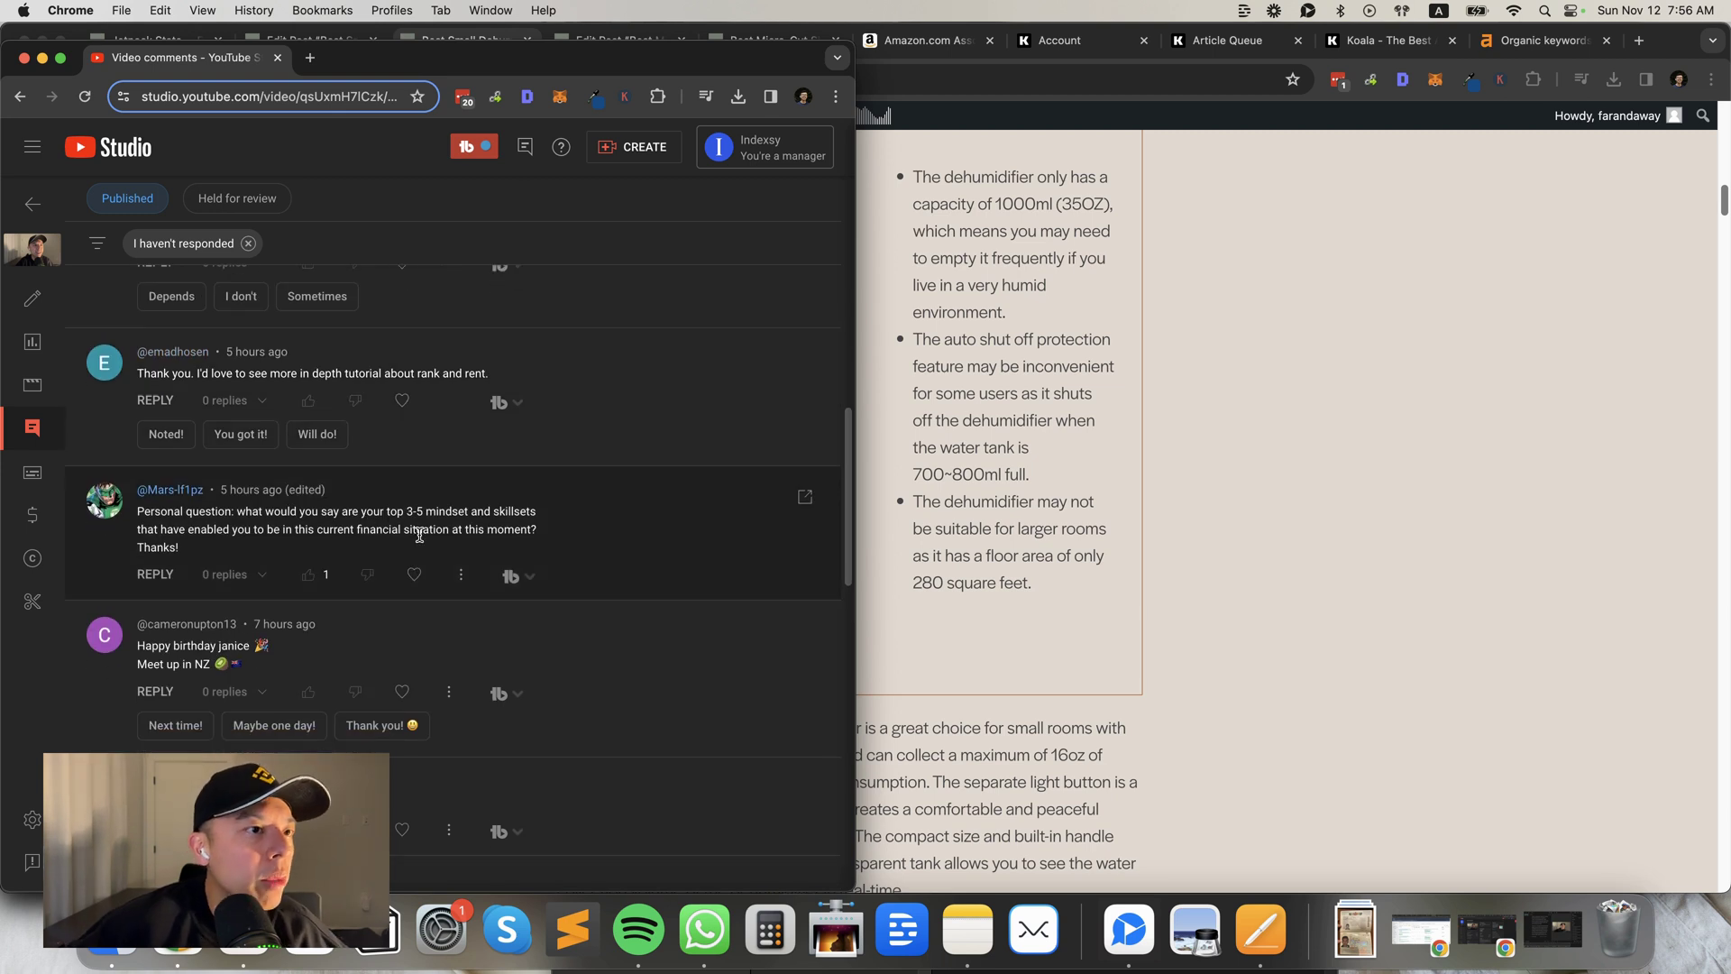
scroll(424, 532, "down", 1)
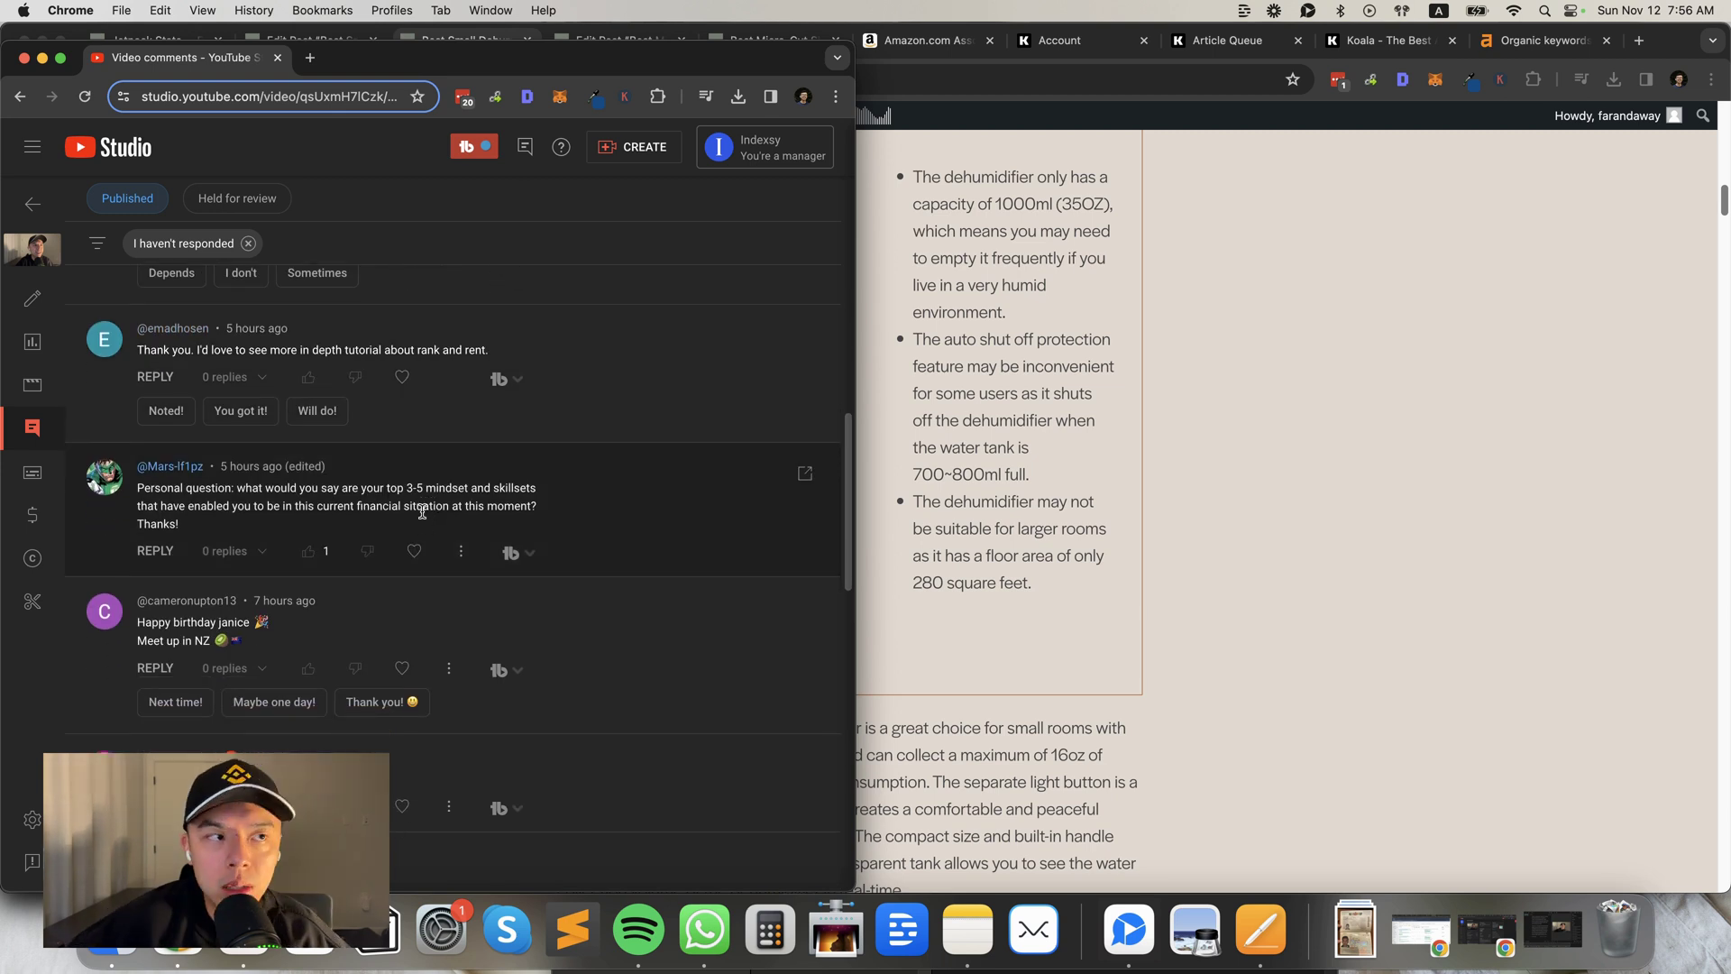
scroll(423, 512, "down", 2)
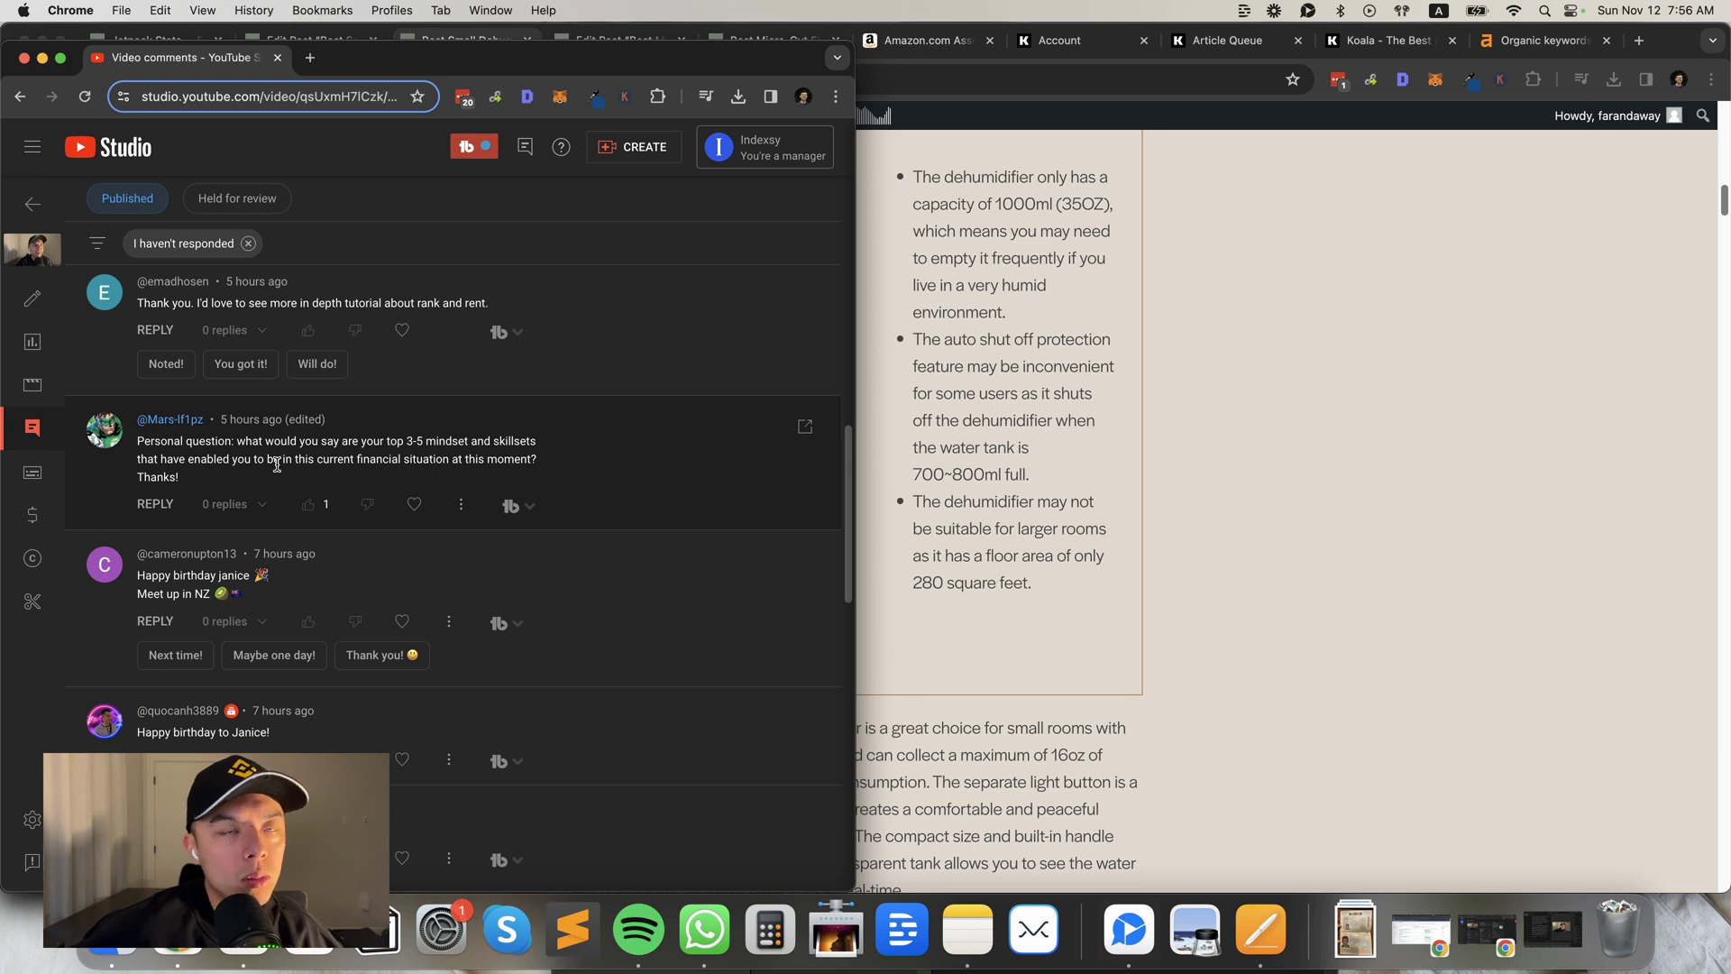
scroll(316, 469, "down", 3)
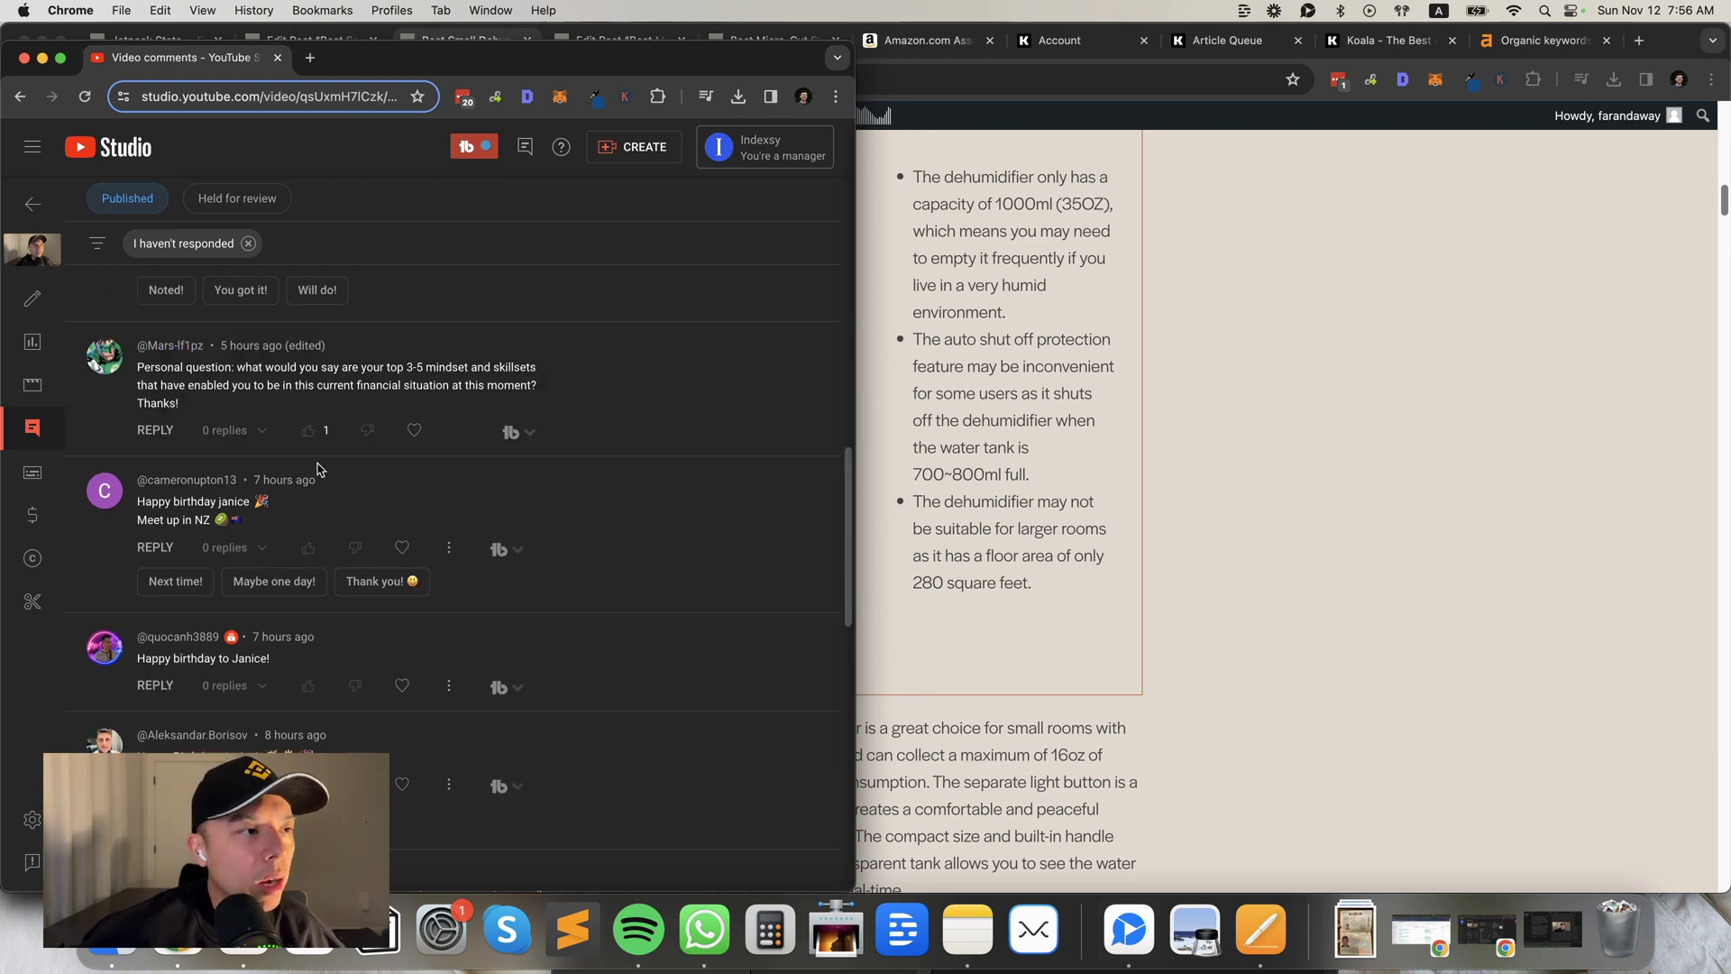
scroll(333, 487, "down", 2)
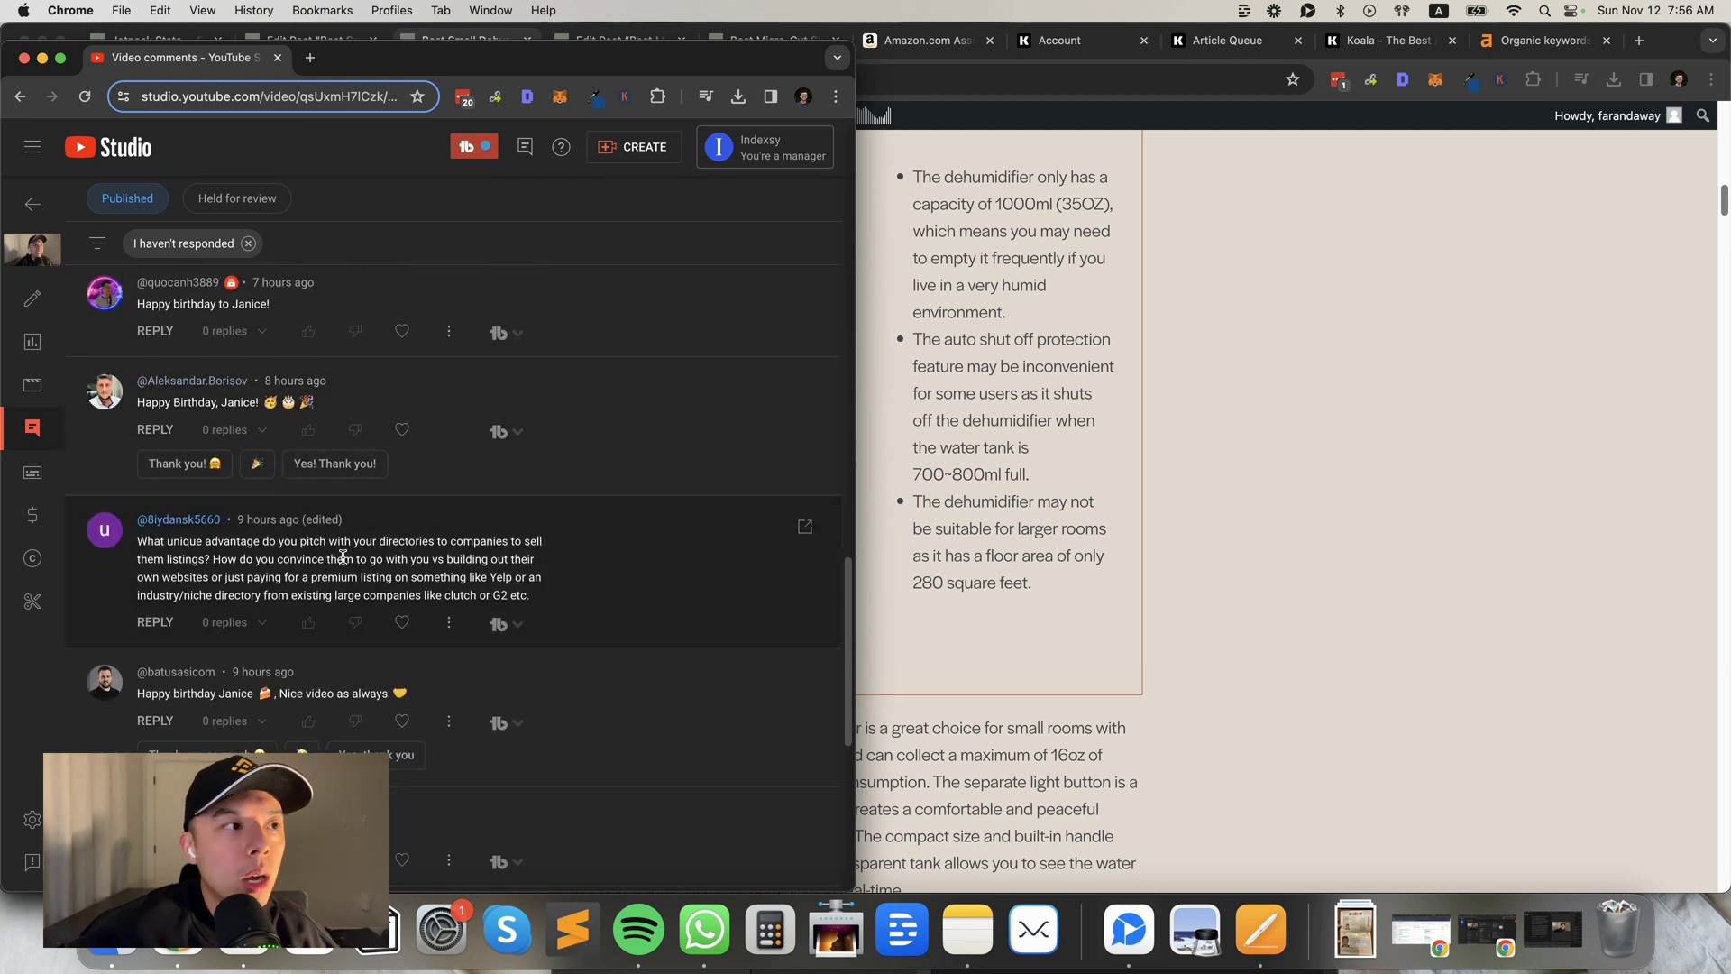
scroll(437, 548, "down", 1)
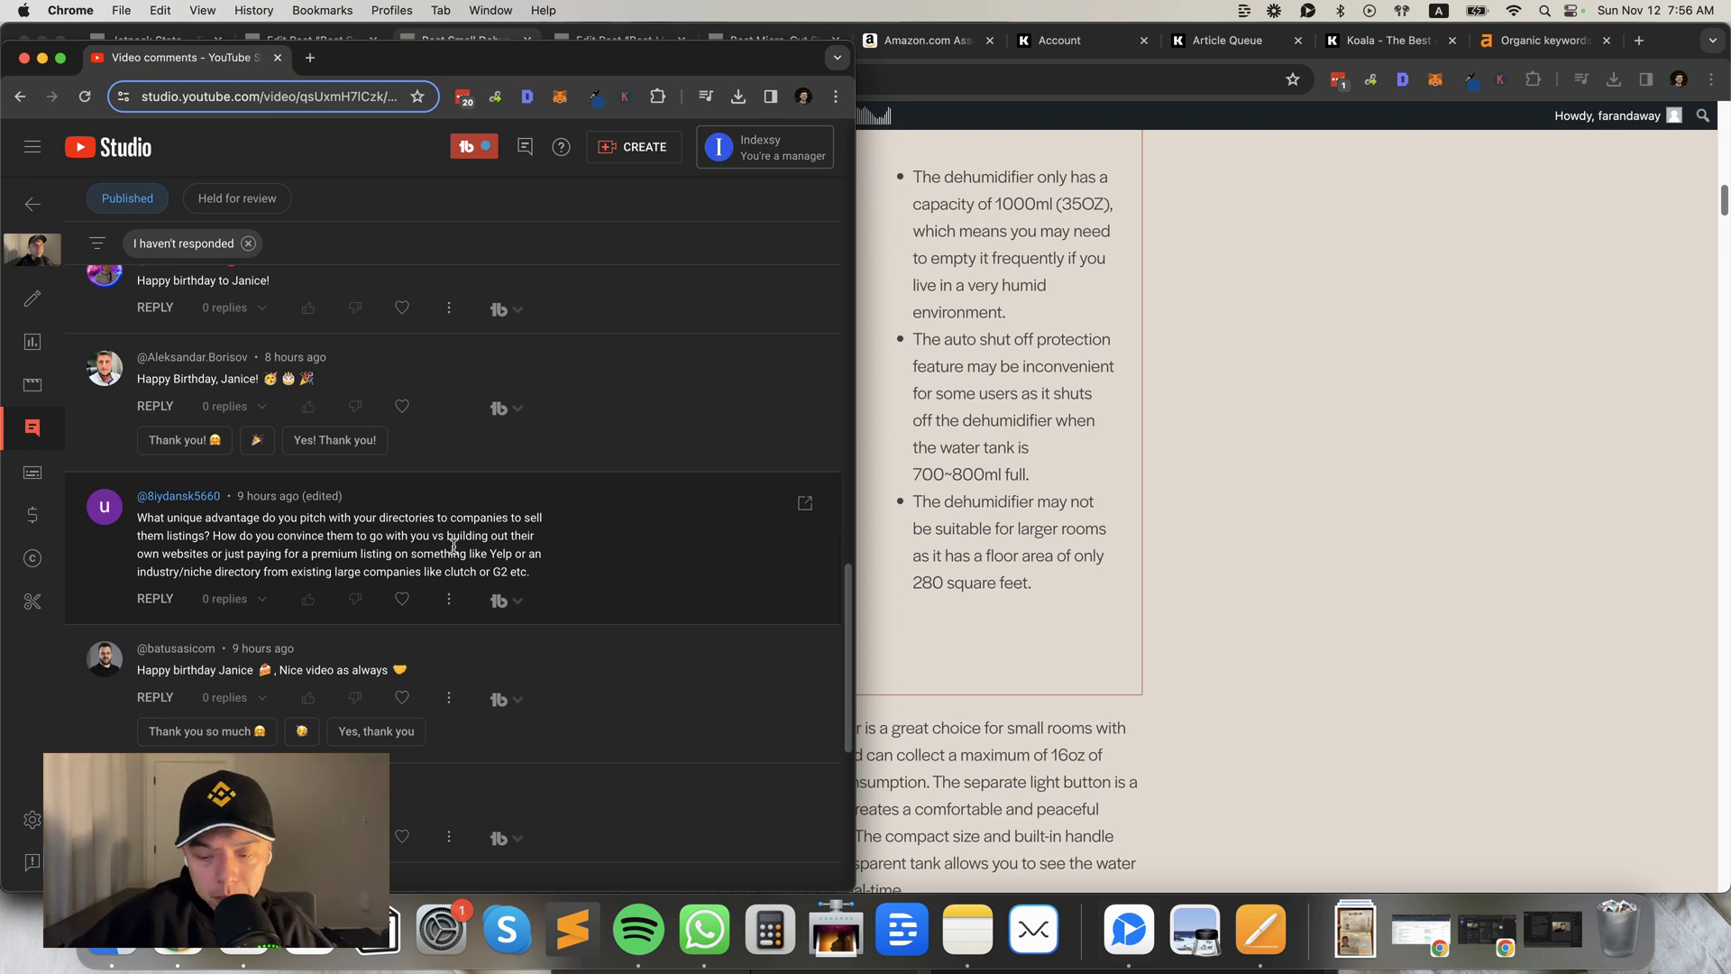
scroll(453, 547, "down", 1)
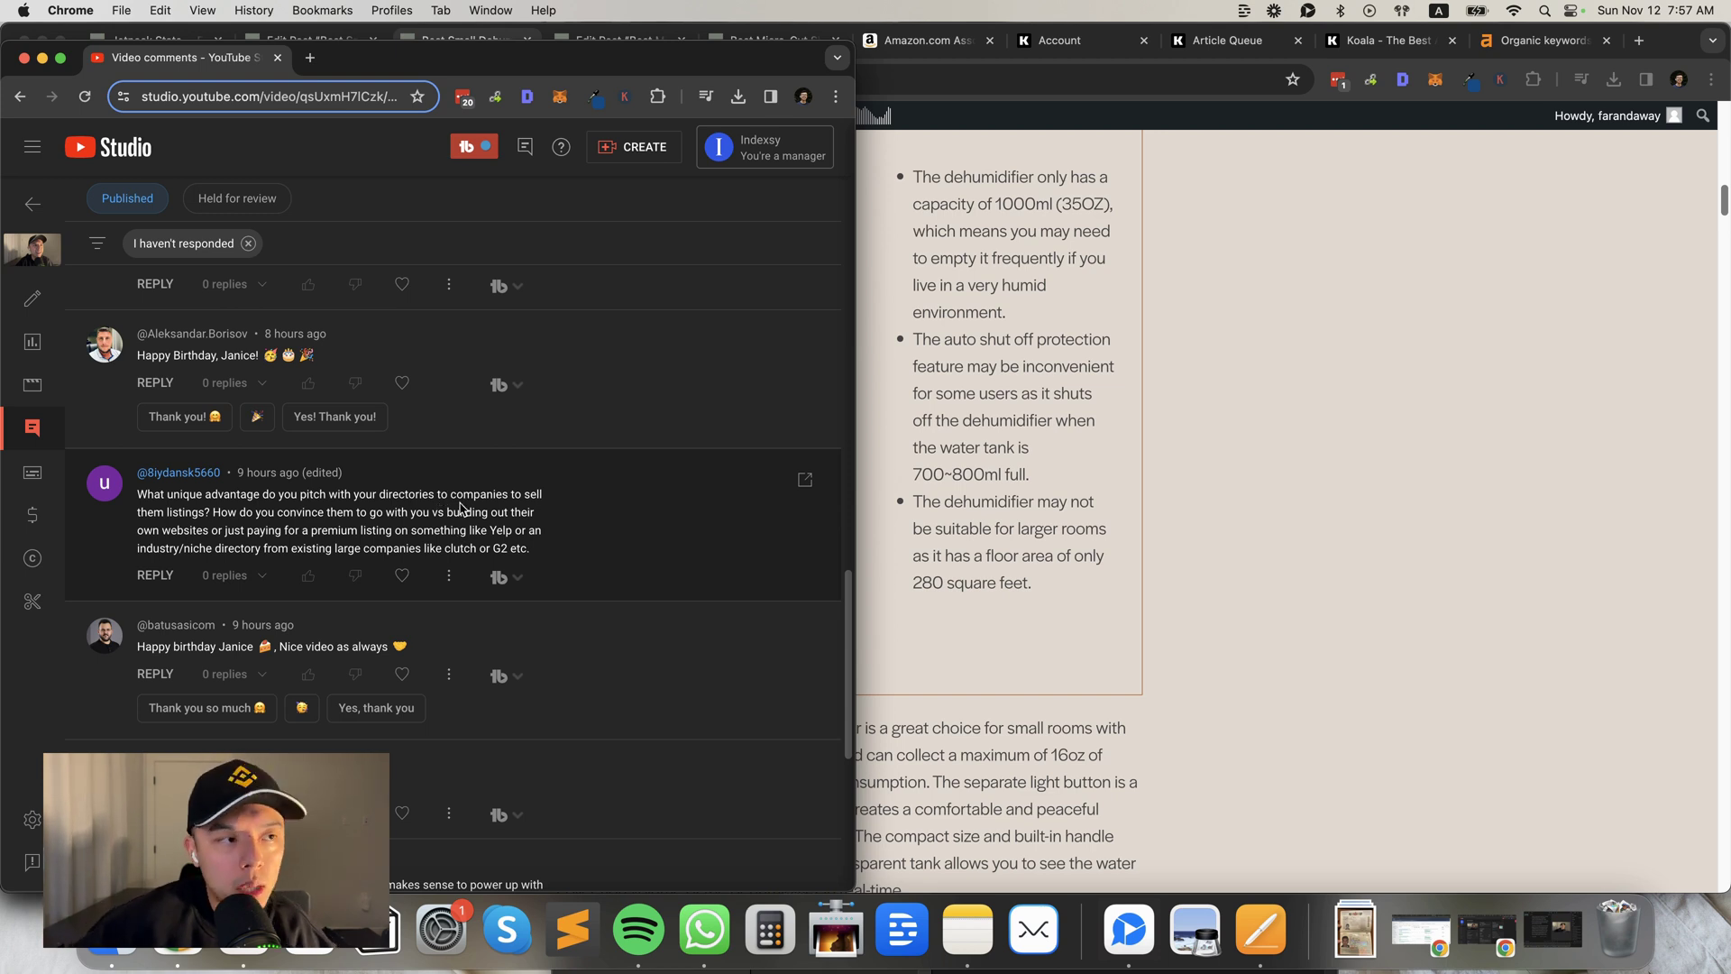
scroll(424, 559, "down", 5)
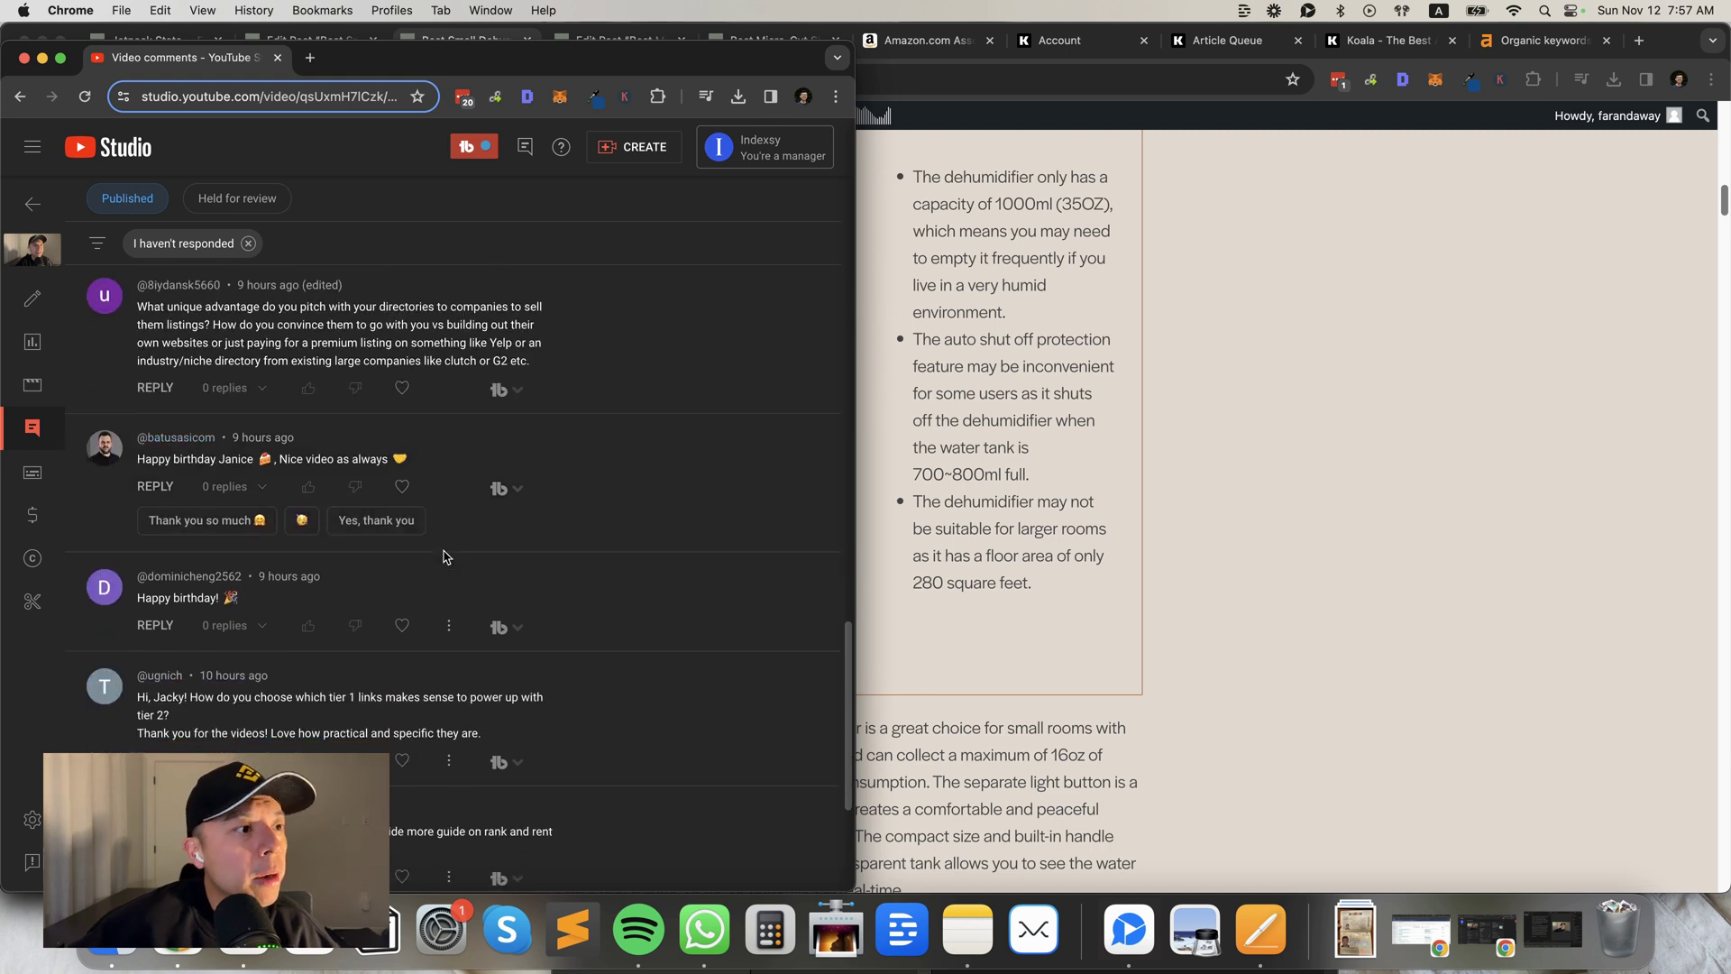
scroll(405, 586, "down", 3)
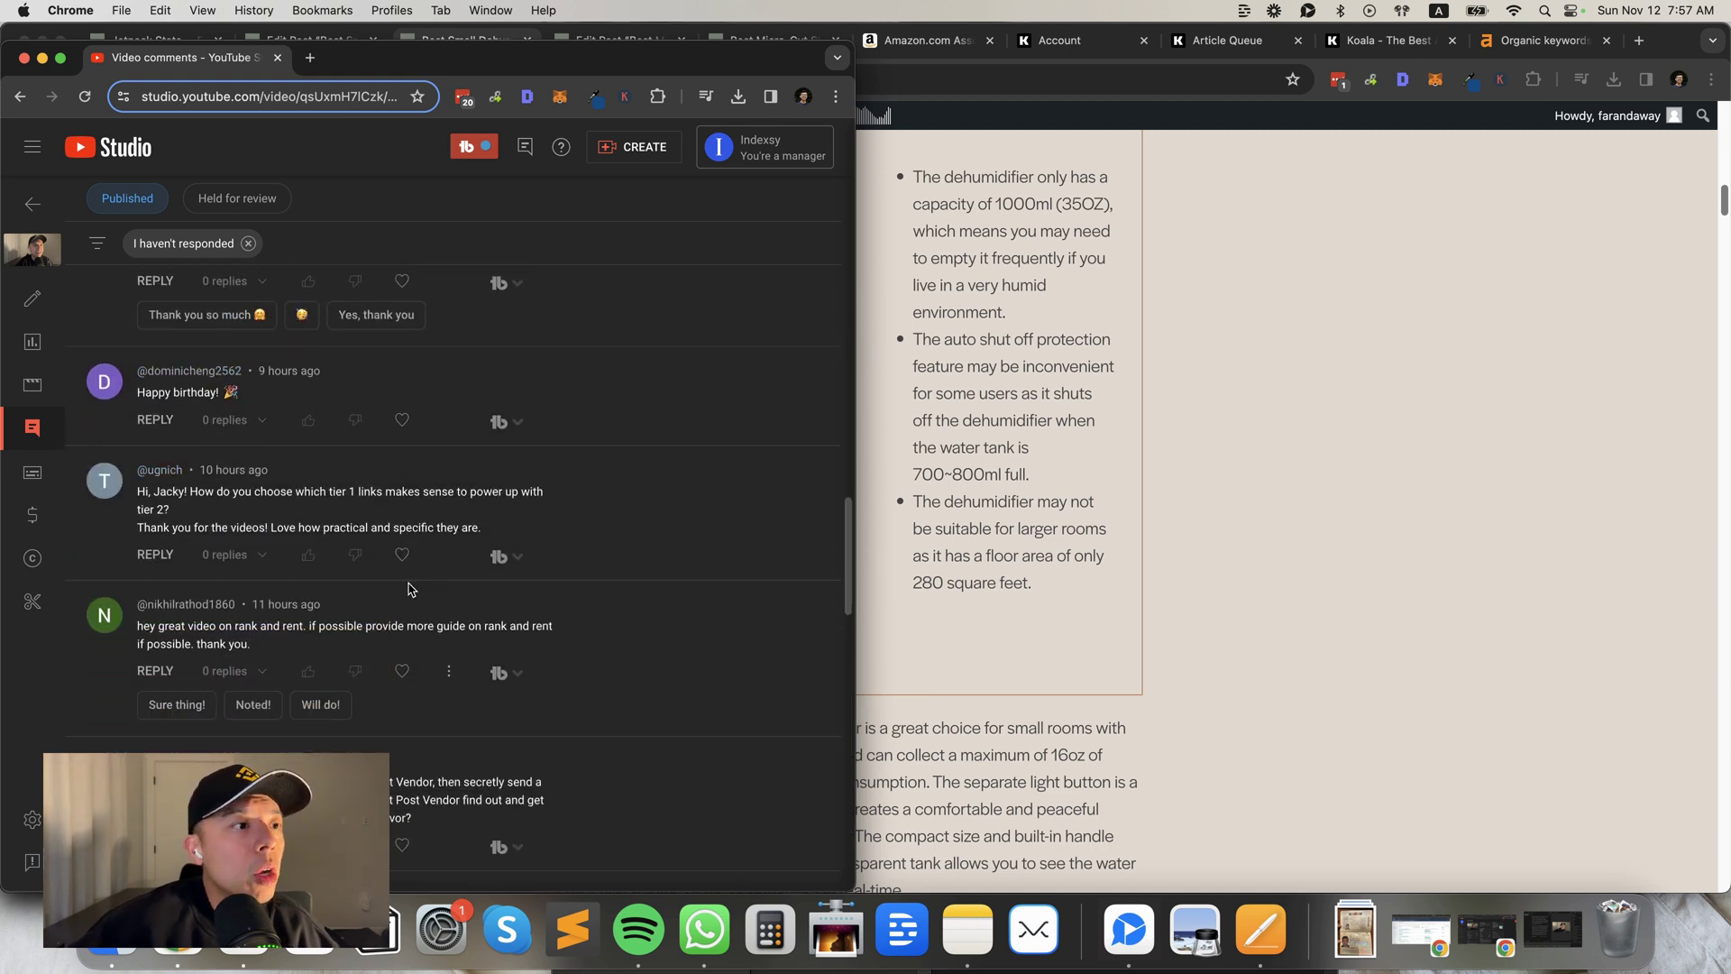
scroll(441, 519, "down", 3)
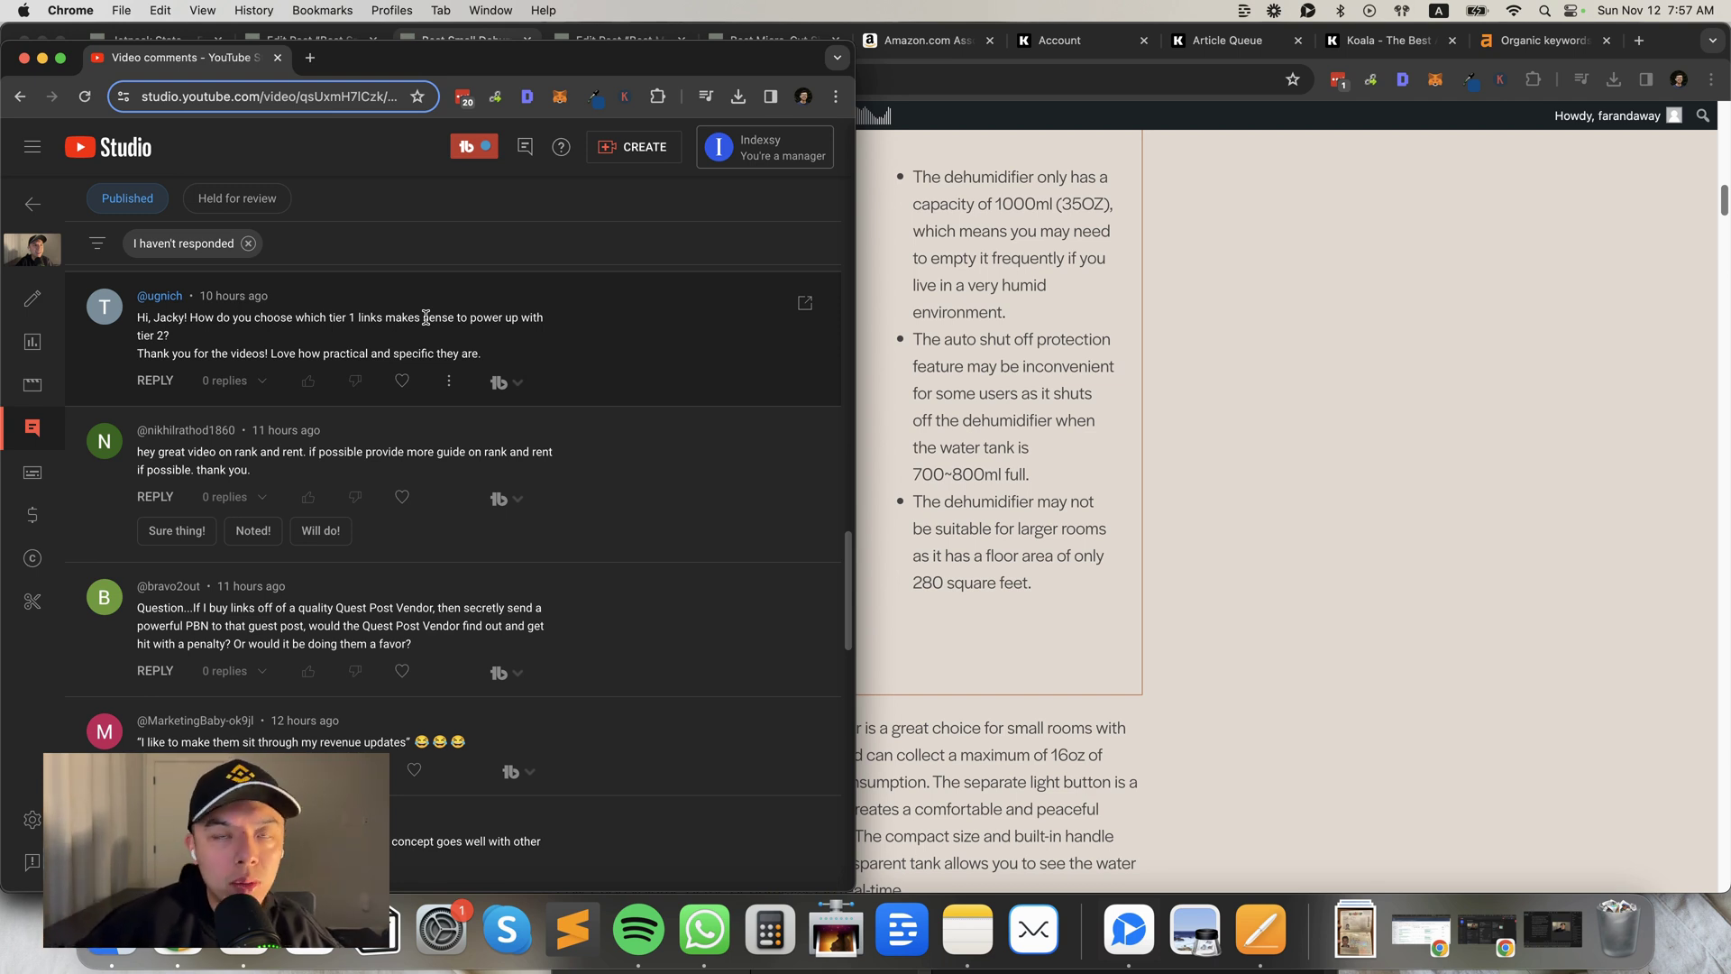
scroll(442, 361, "down", 2)
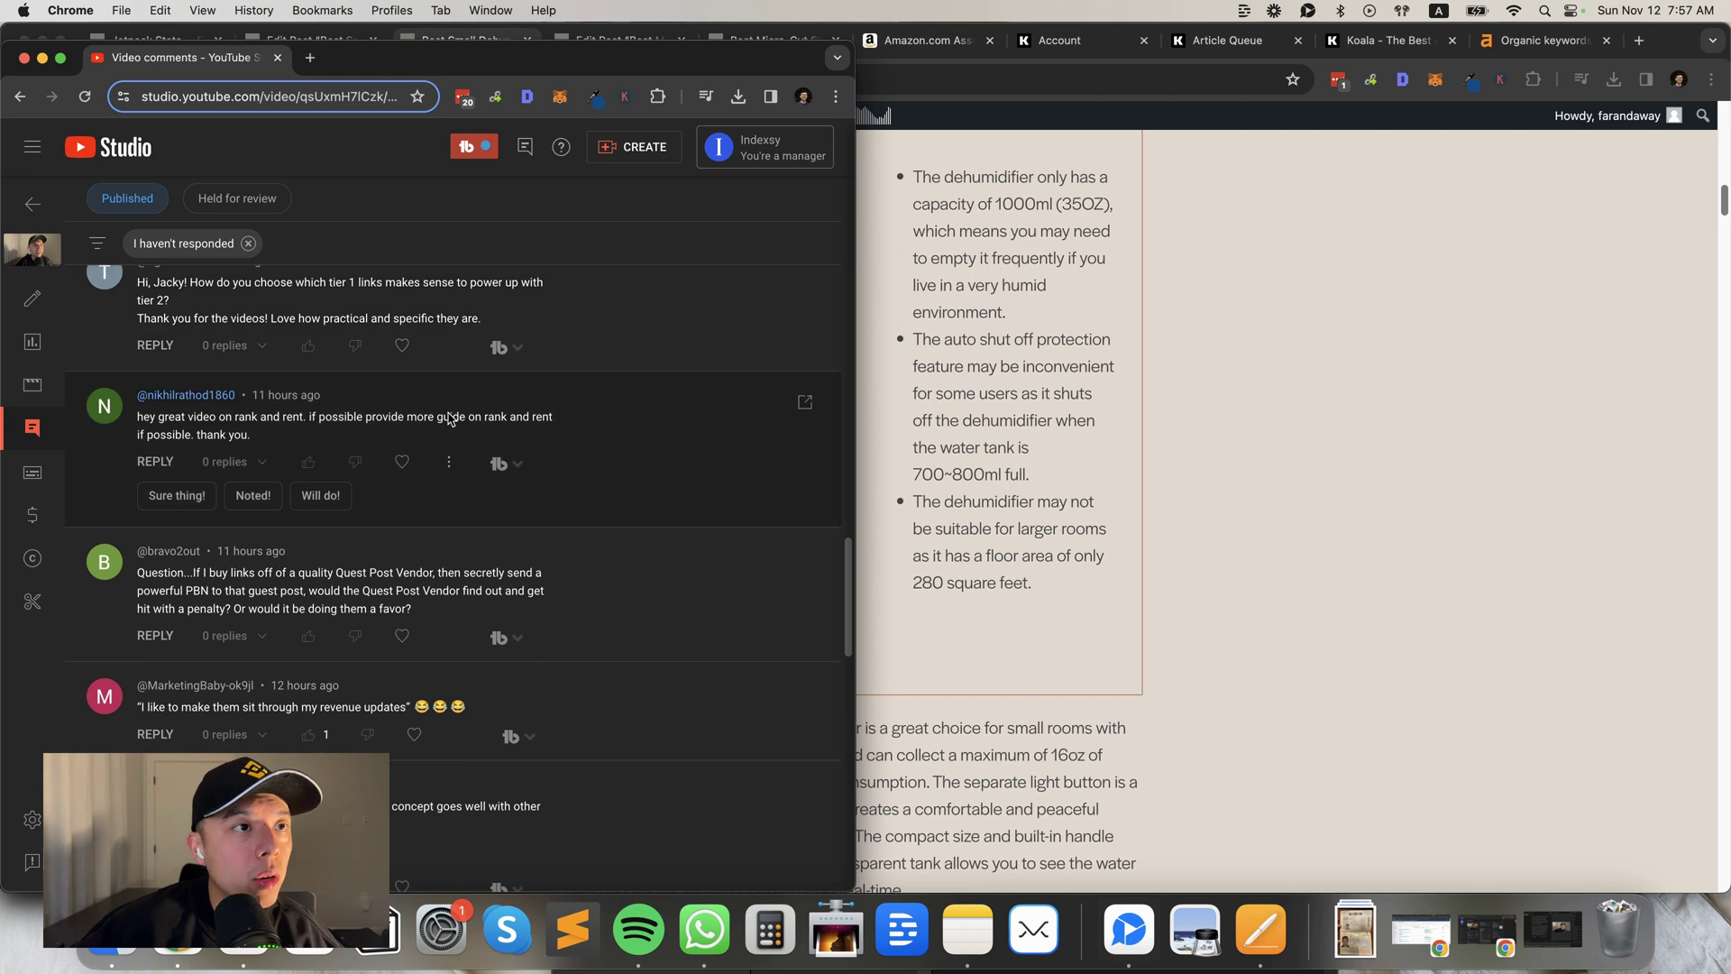
scroll(451, 414, "down", 1)
scroll(423, 496, "down", 3)
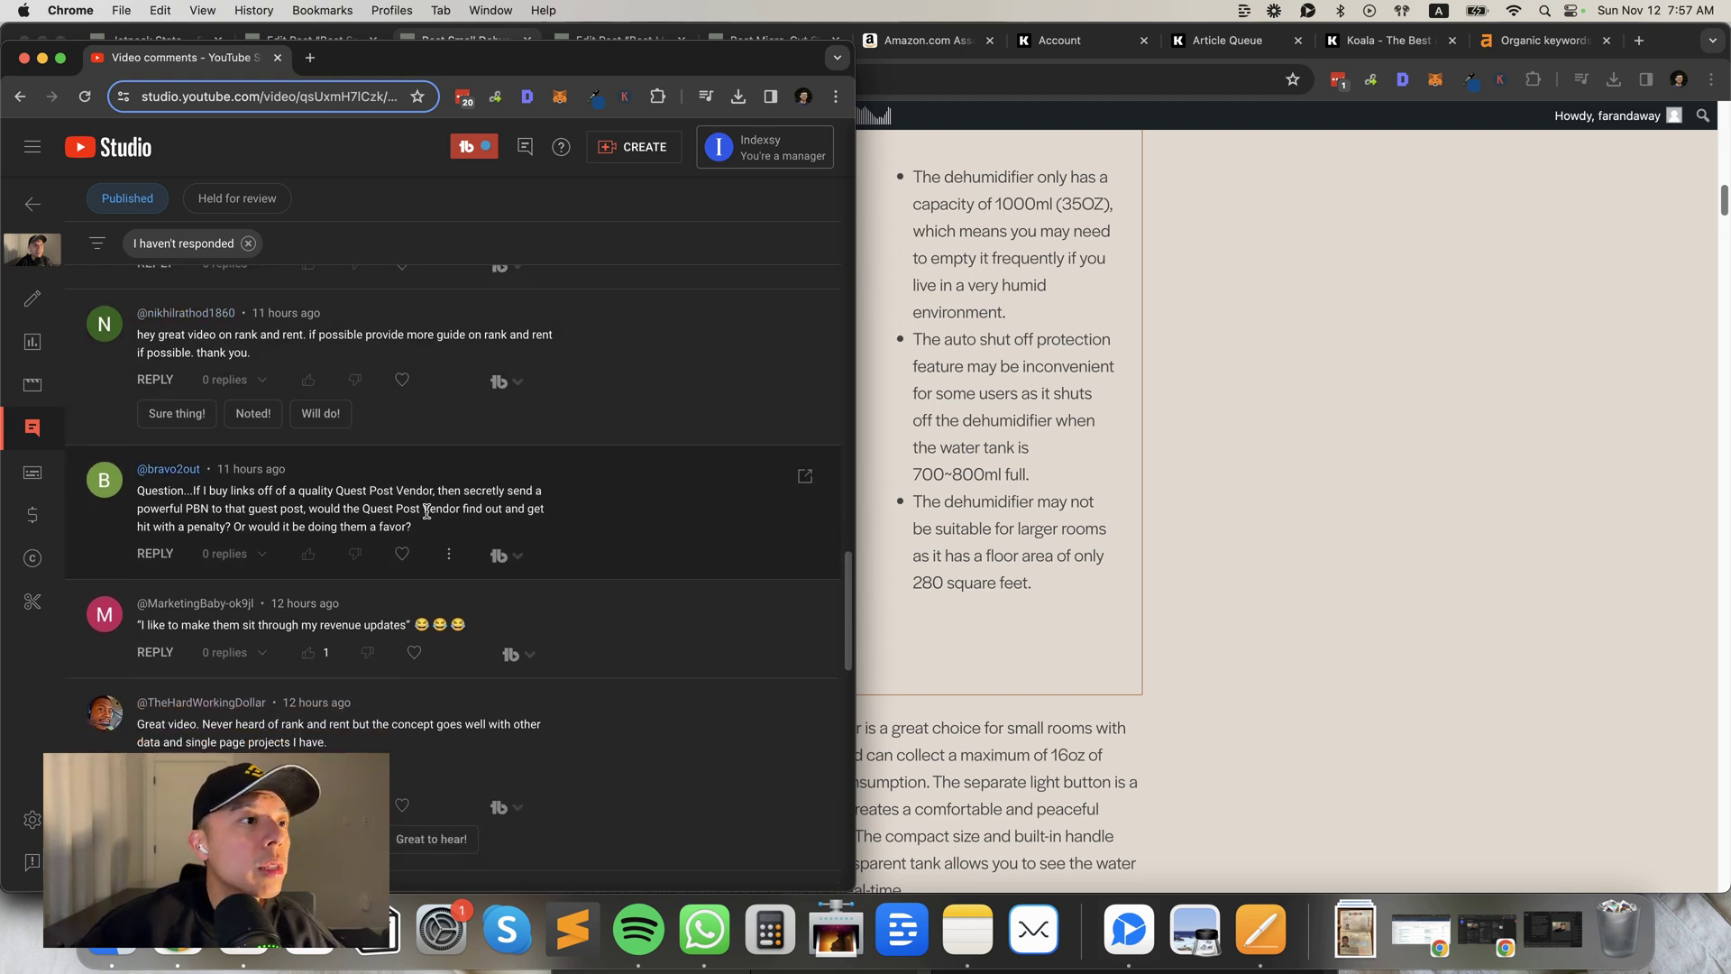
scroll(424, 510, "down", 1)
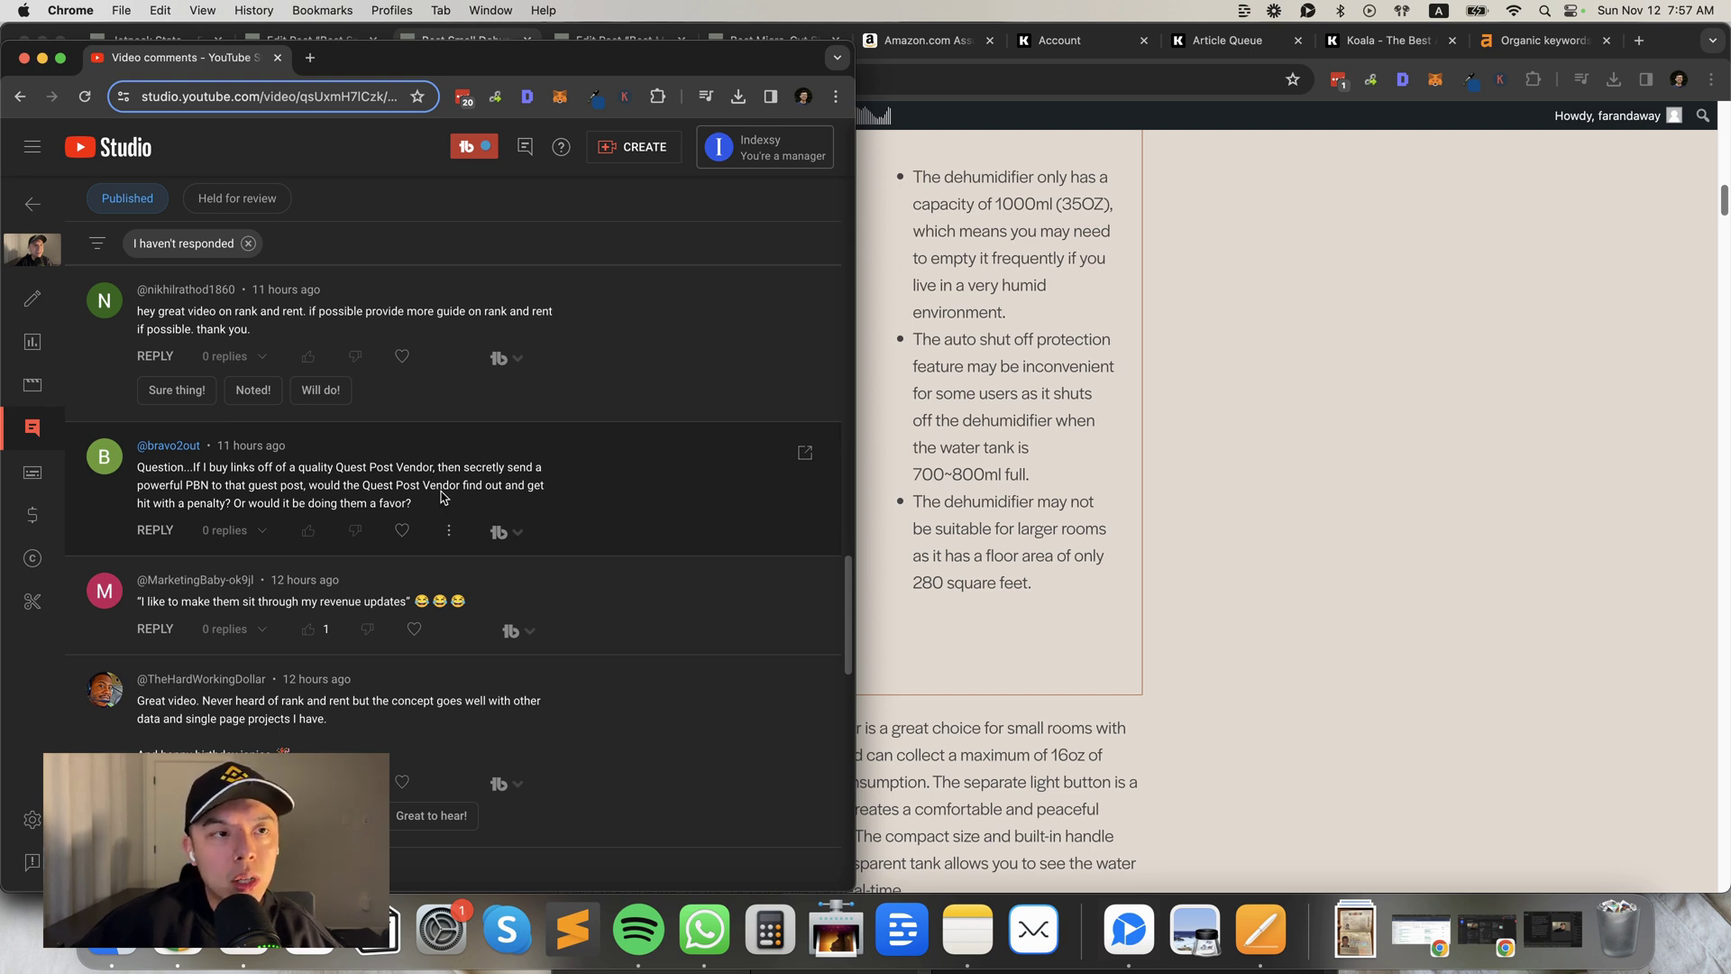
scroll(455, 494, "down", 1)
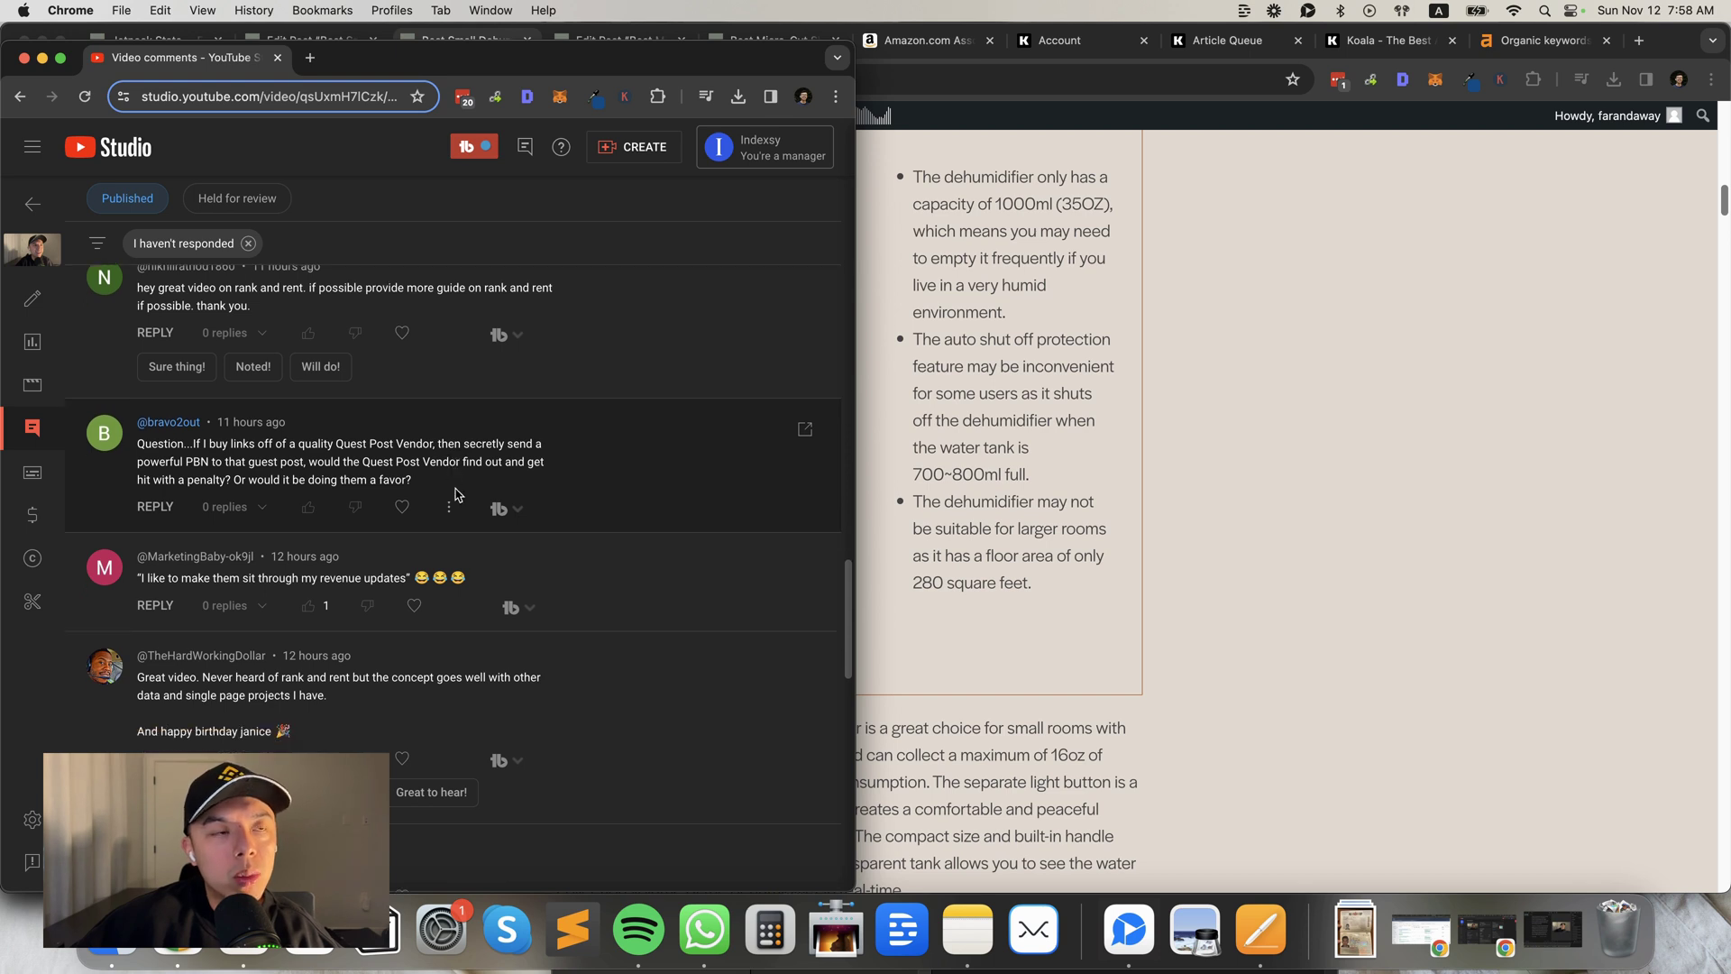
scroll(457, 494, "down", 1)
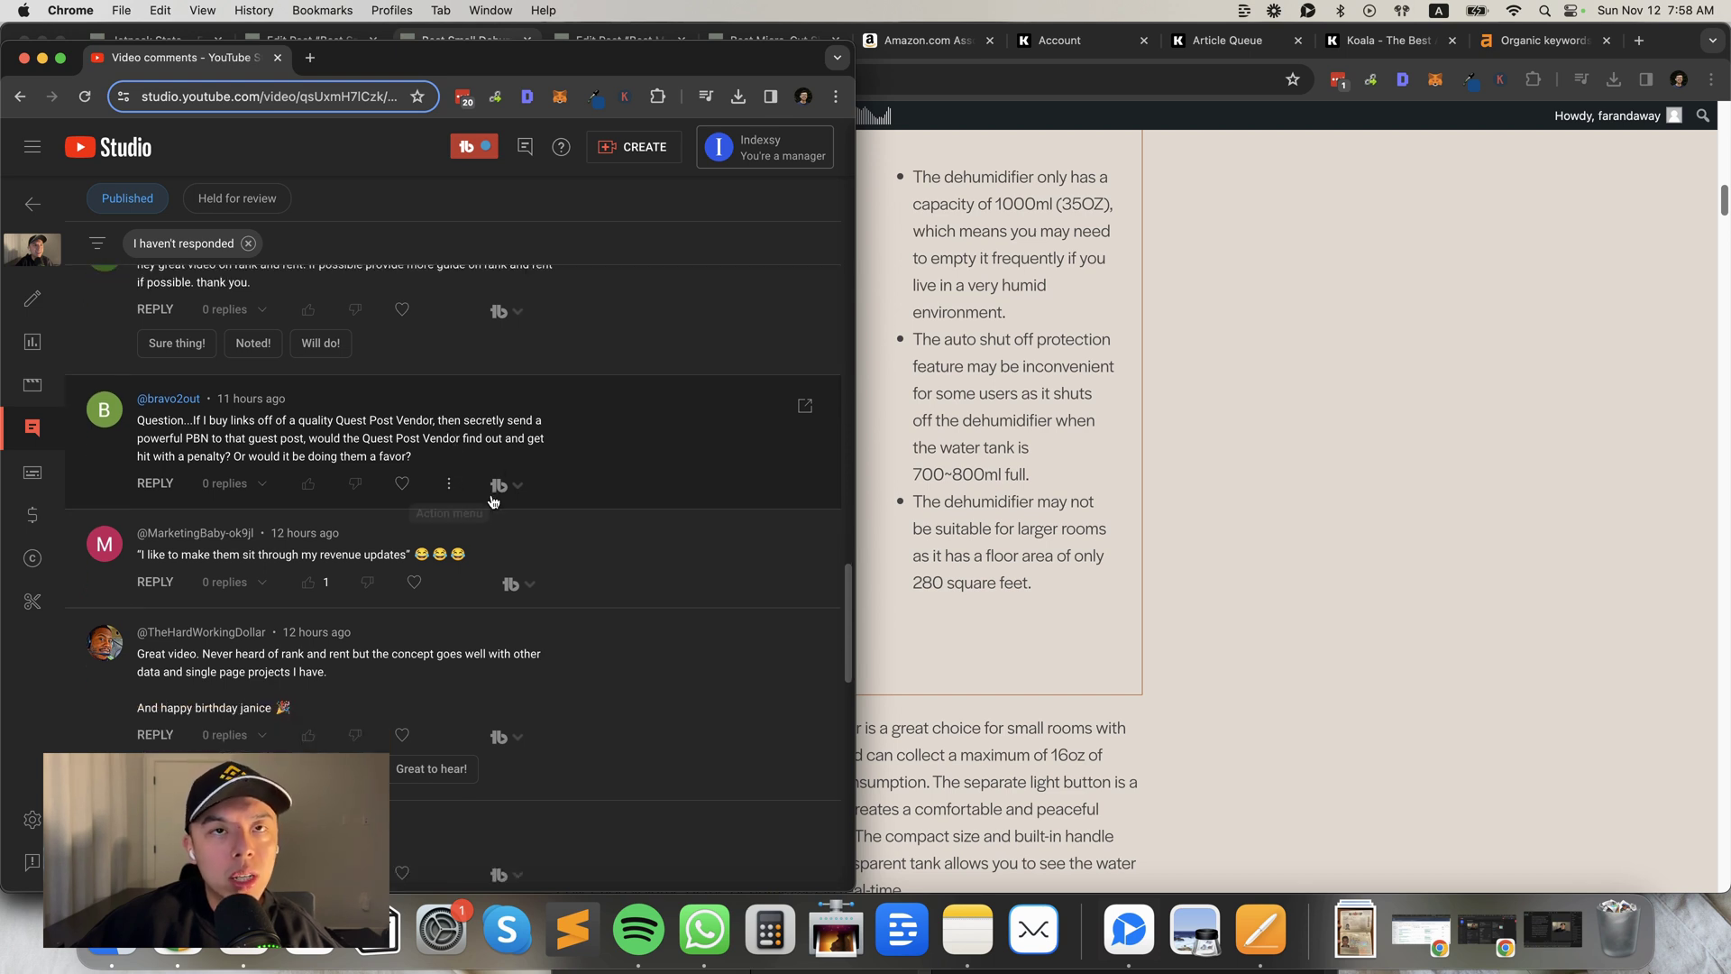
scroll(491, 473, "down", 1)
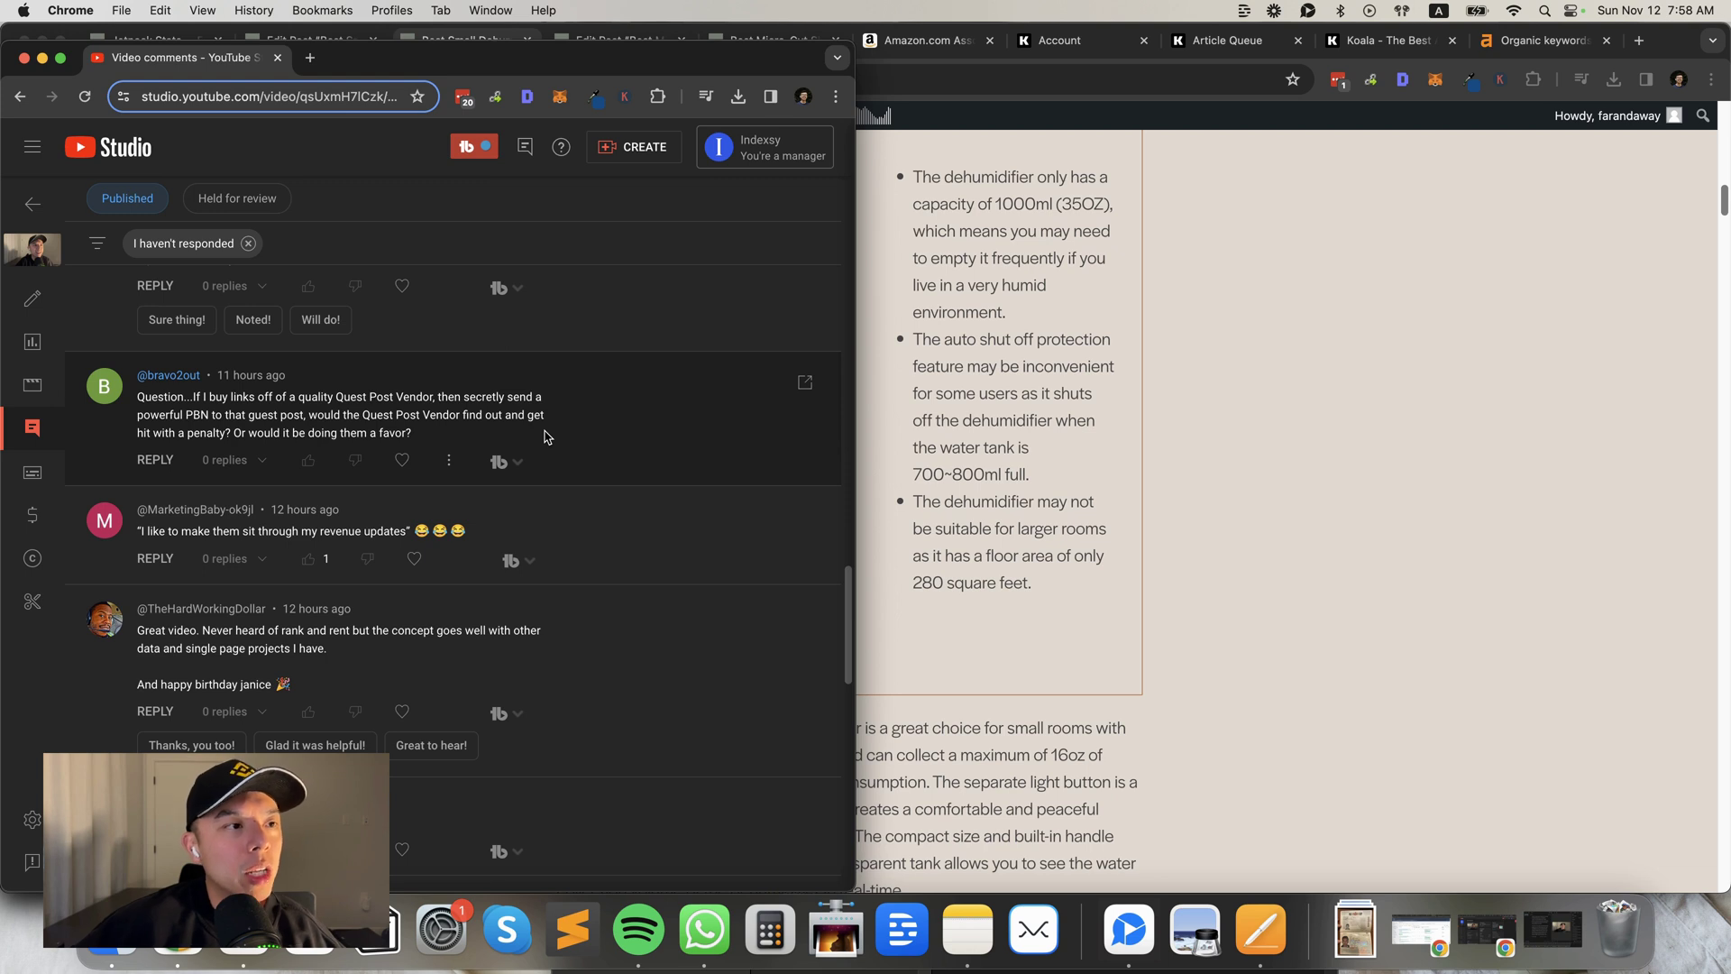
scroll(545, 436, "down", 1)
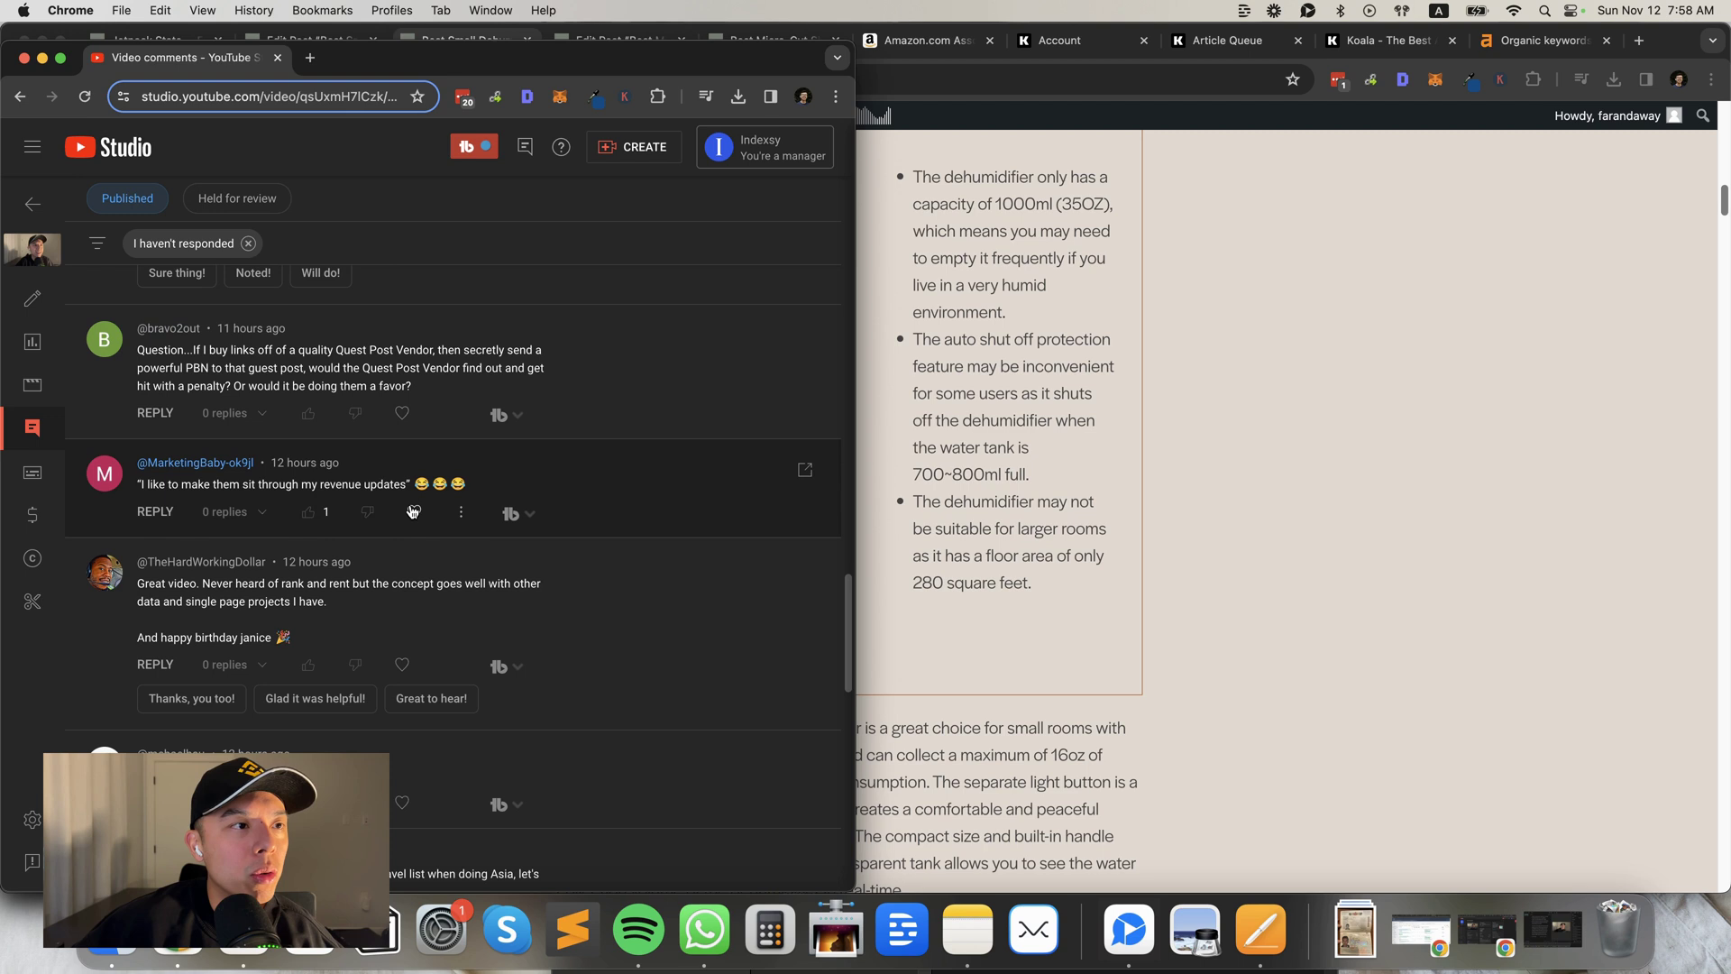
Scroll the unanswered comments and highlight the full-stack strategy question.
scroll(375, 521, "down", 3)
scroll(368, 510, "down", 3)
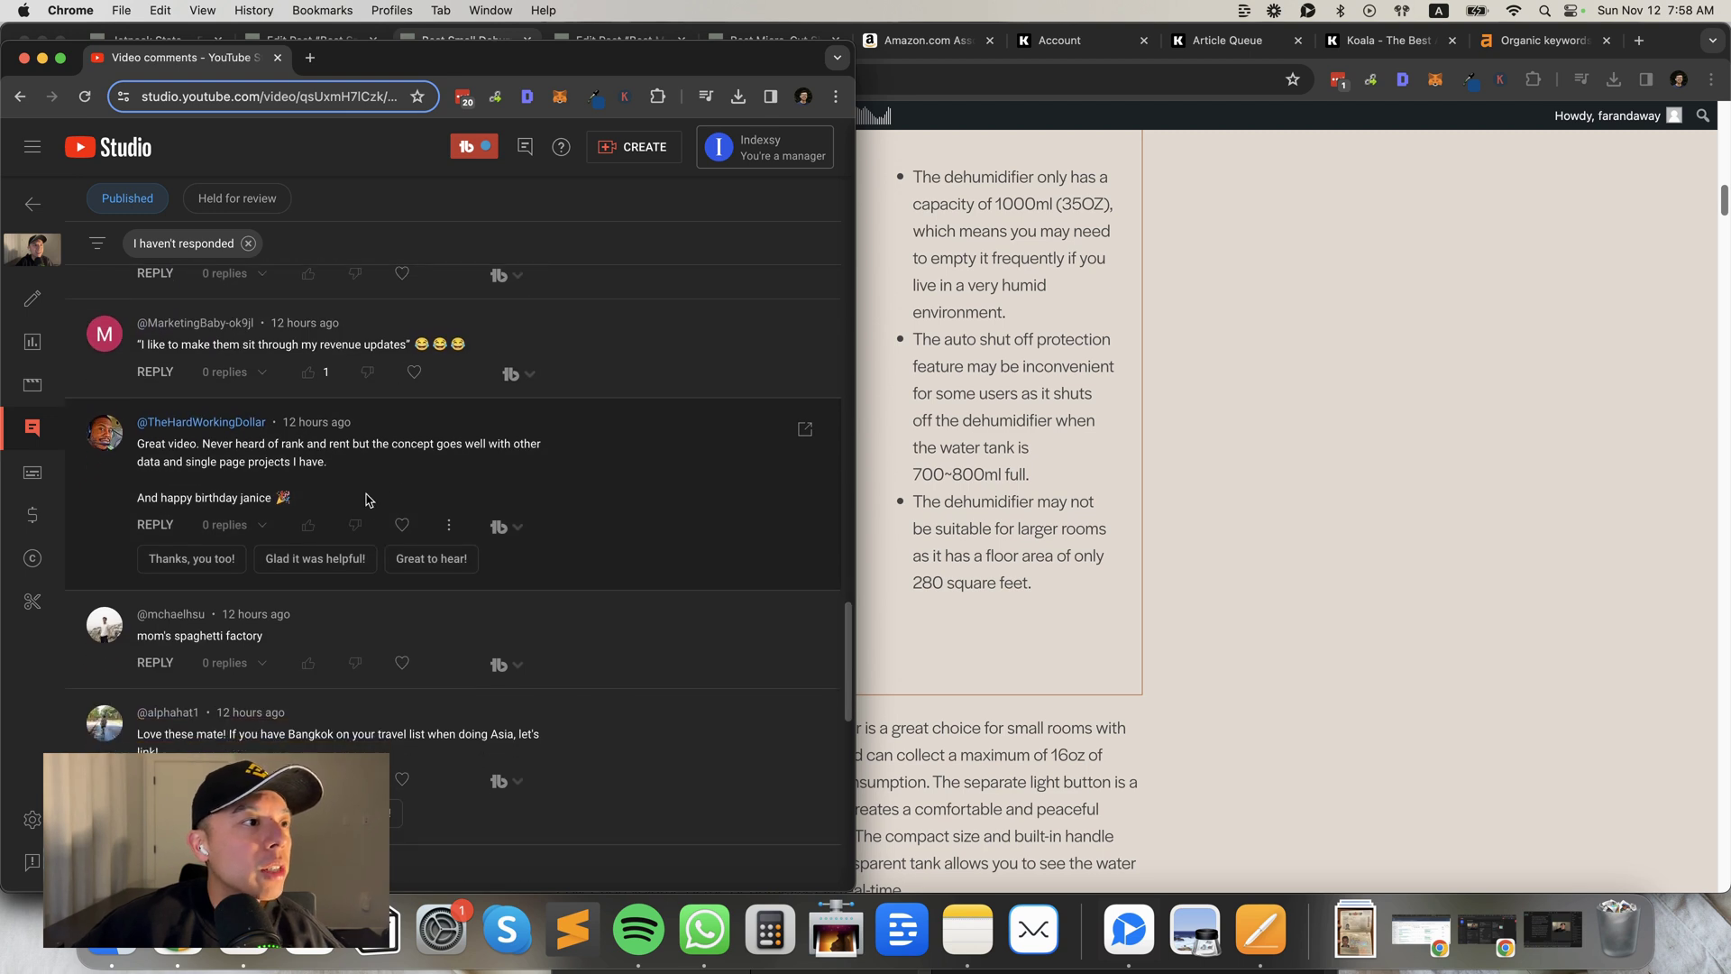
scroll(378, 519, "down", 4)
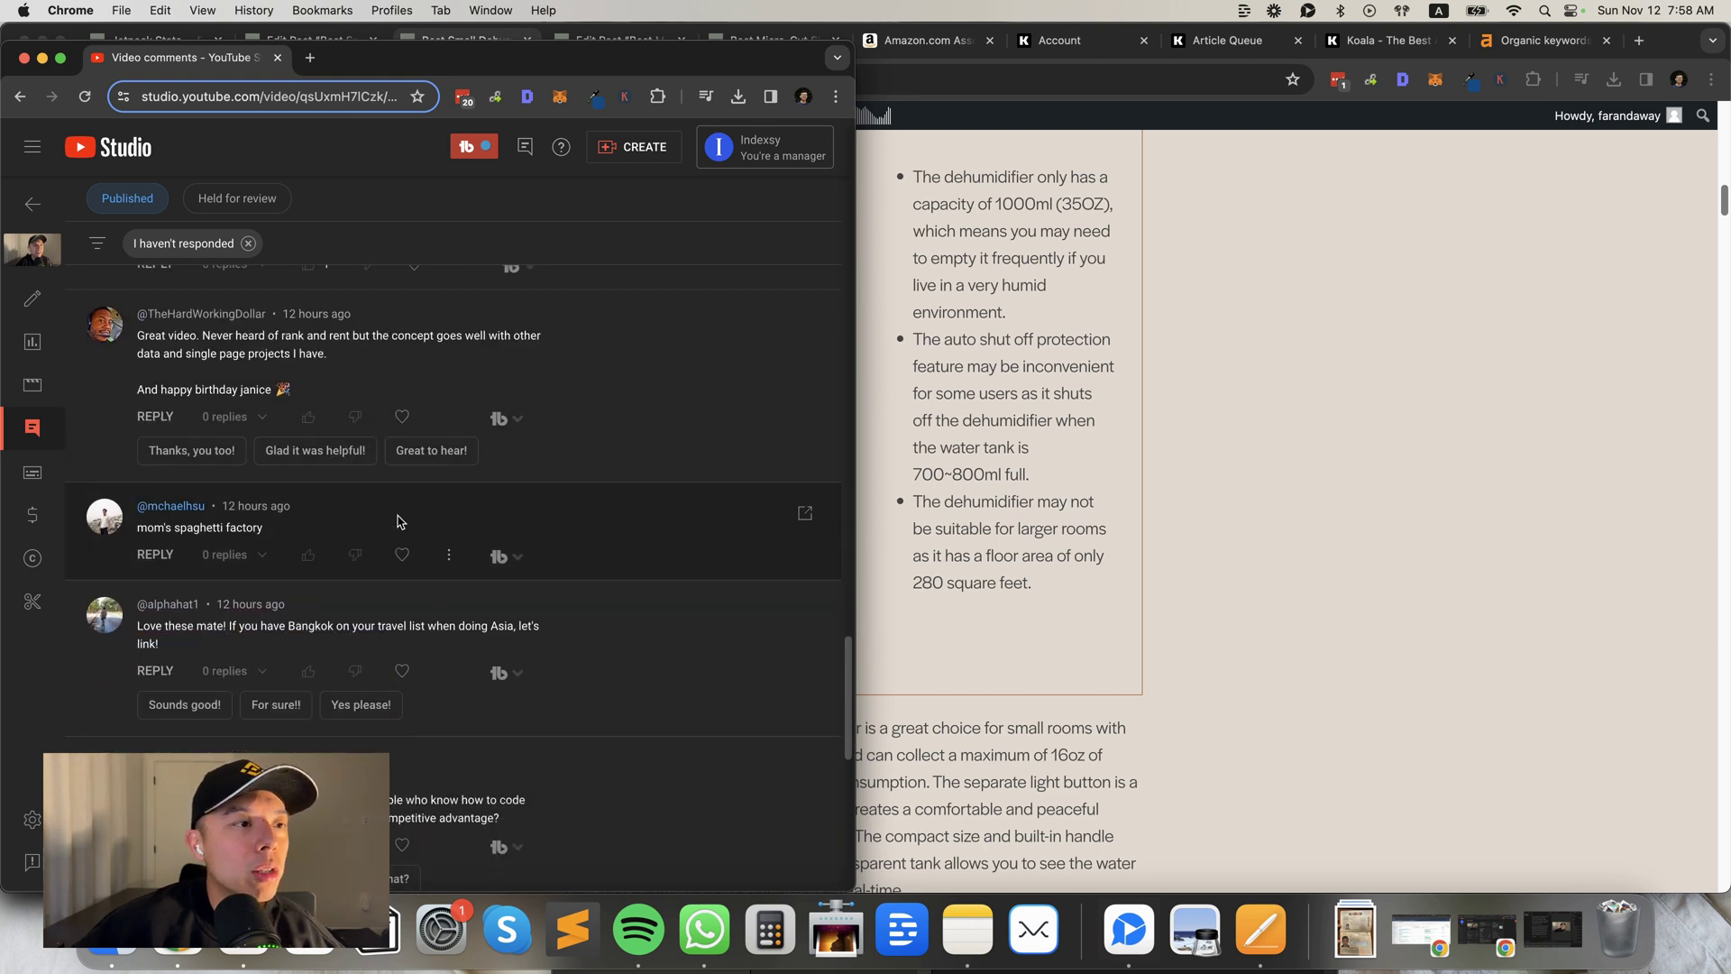
scroll(397, 532, "down", 2)
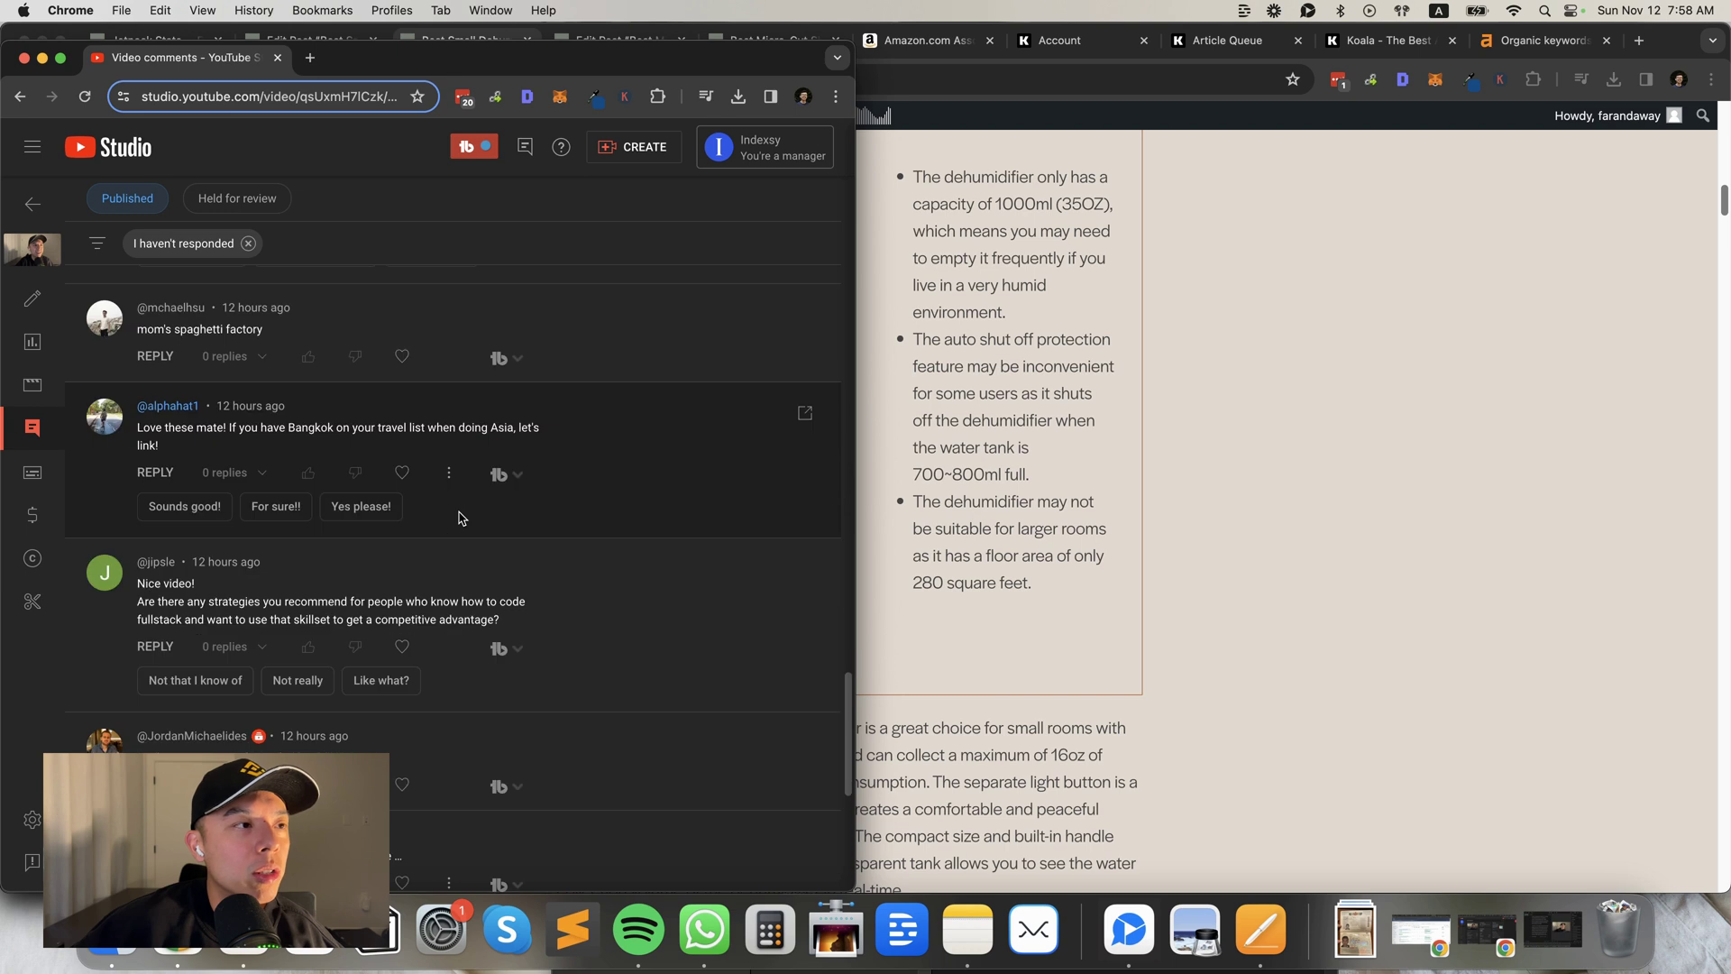
scroll(394, 546, "down", 1)
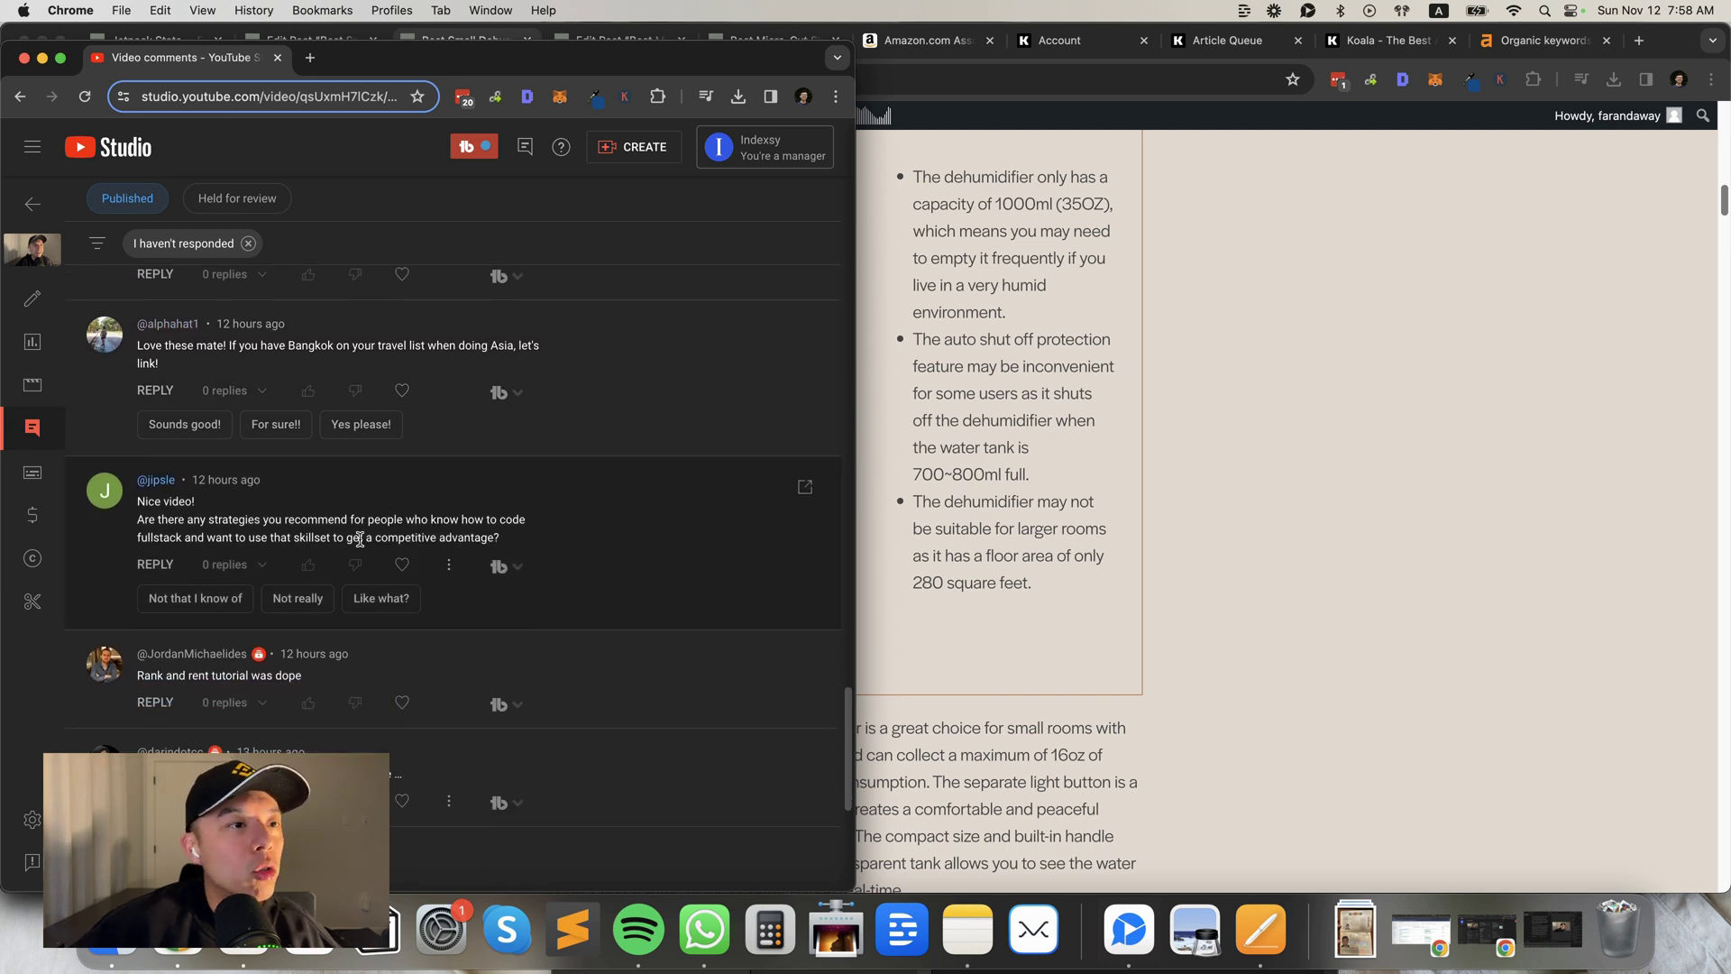
triple_click(359, 538)
left_click(509, 524)
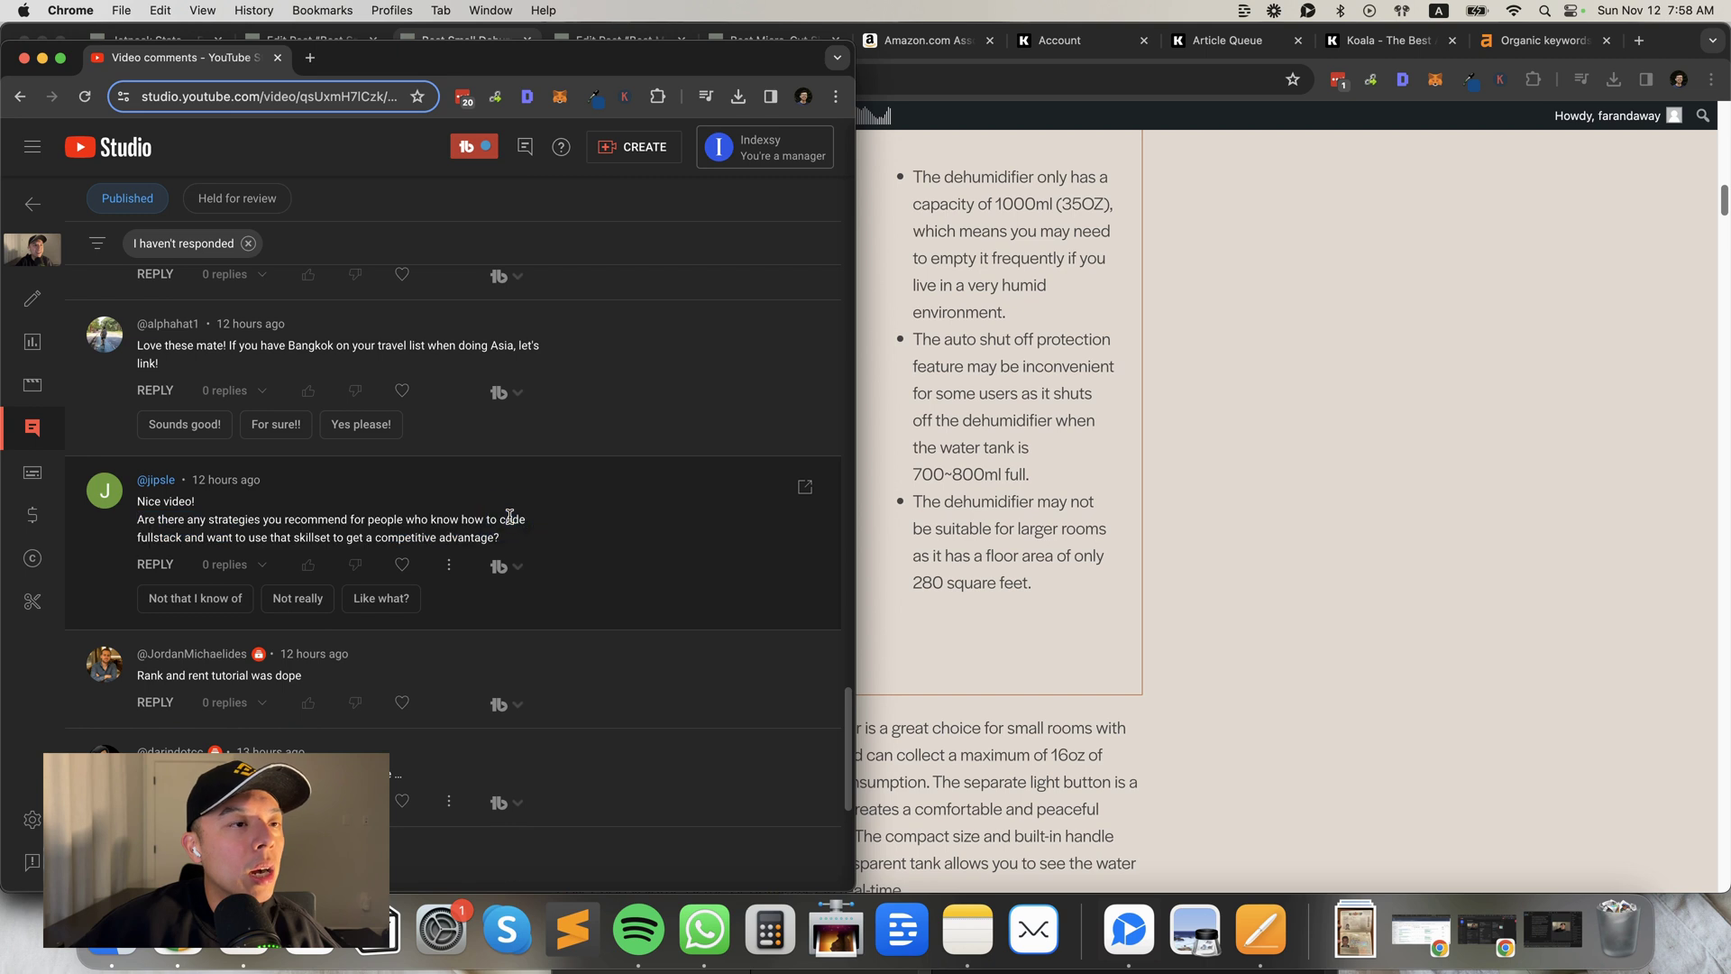
Expand the long backlink-strategy question and the creatine and protein advice comment.
scroll(509, 525, "down", 2)
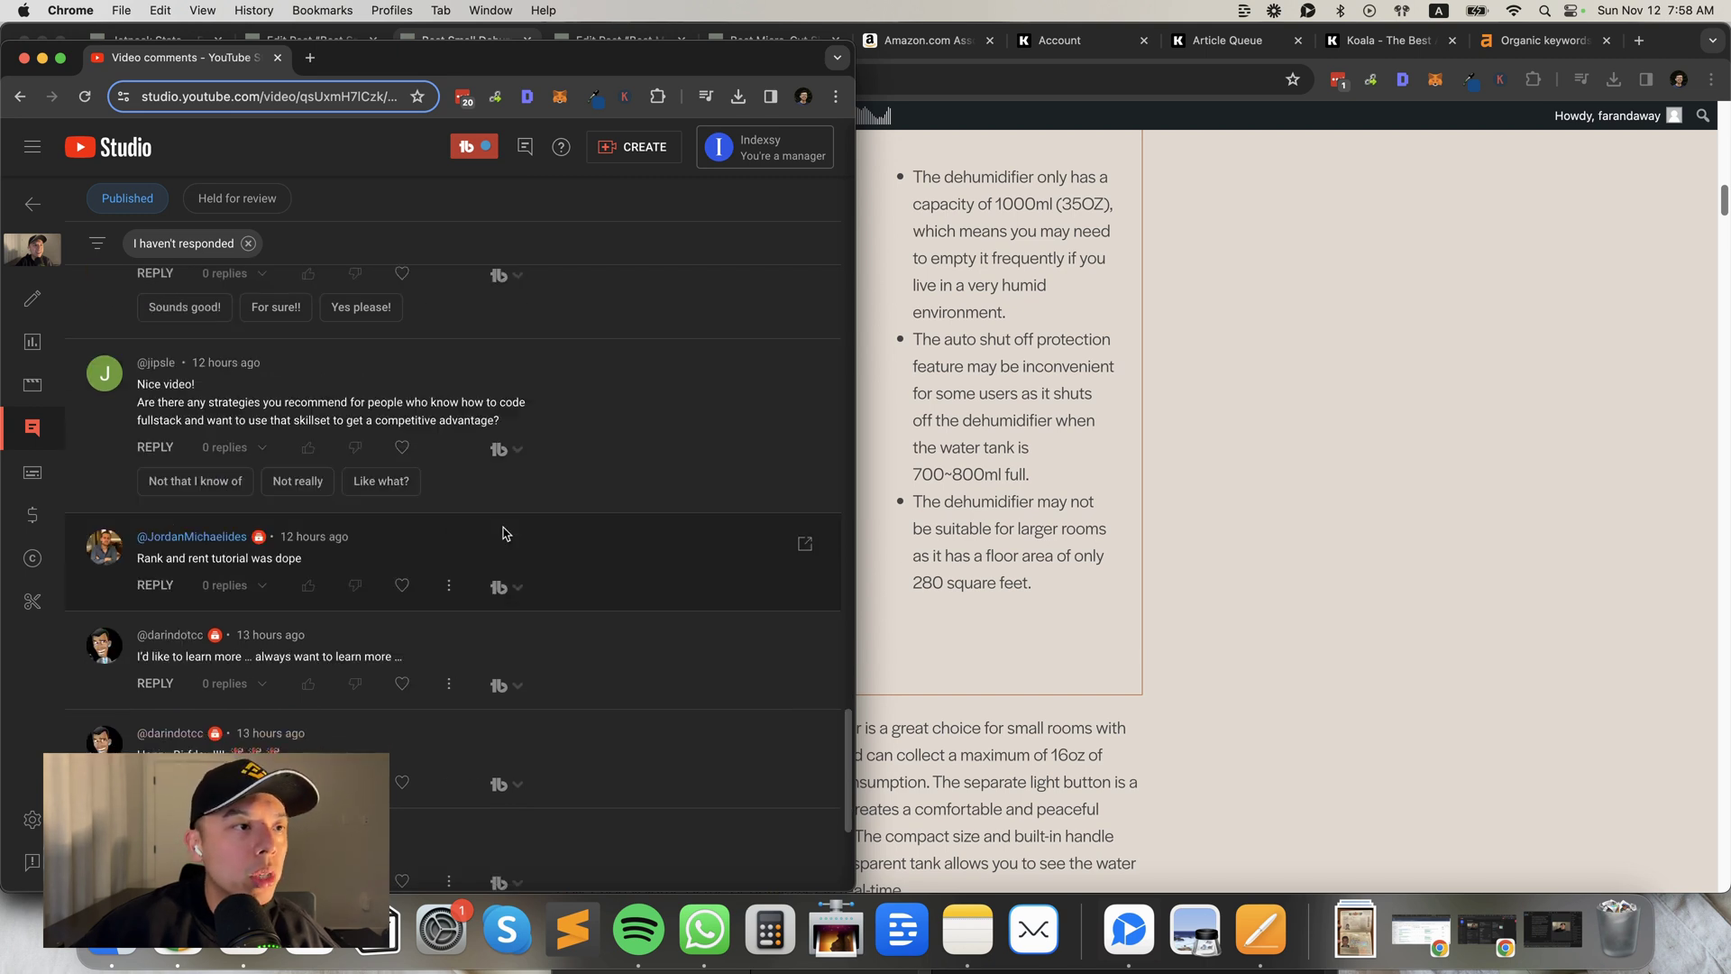
scroll(502, 535, "down", 1)
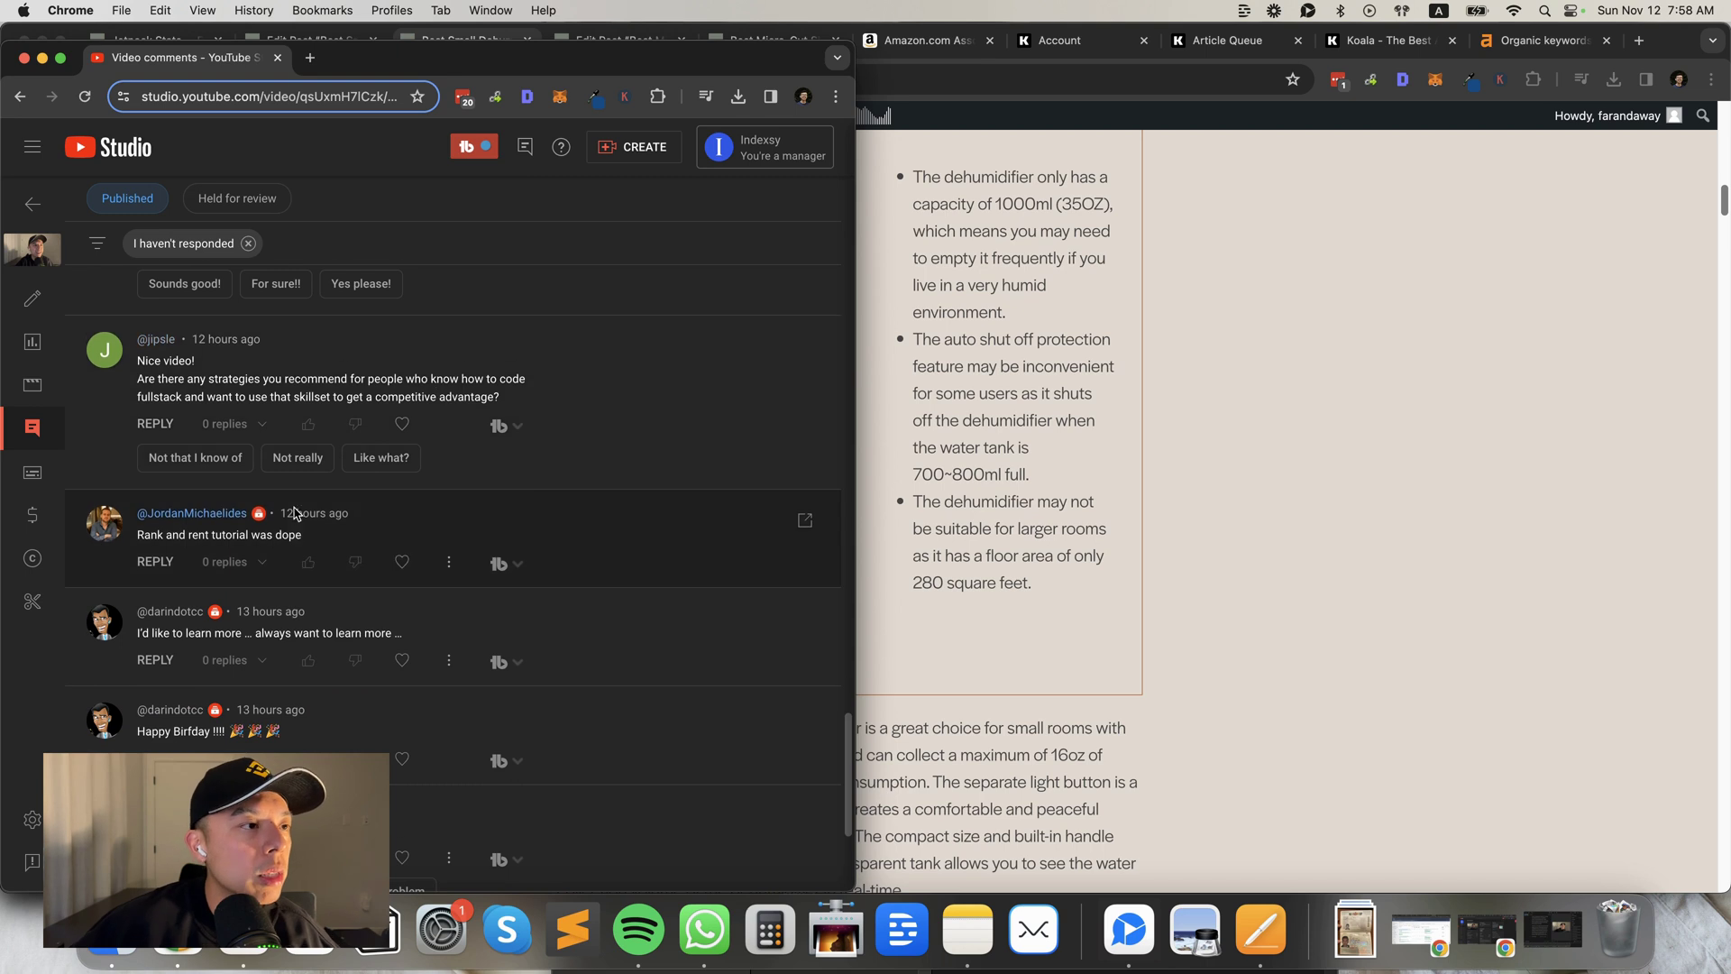
scroll(393, 447, "down", 3)
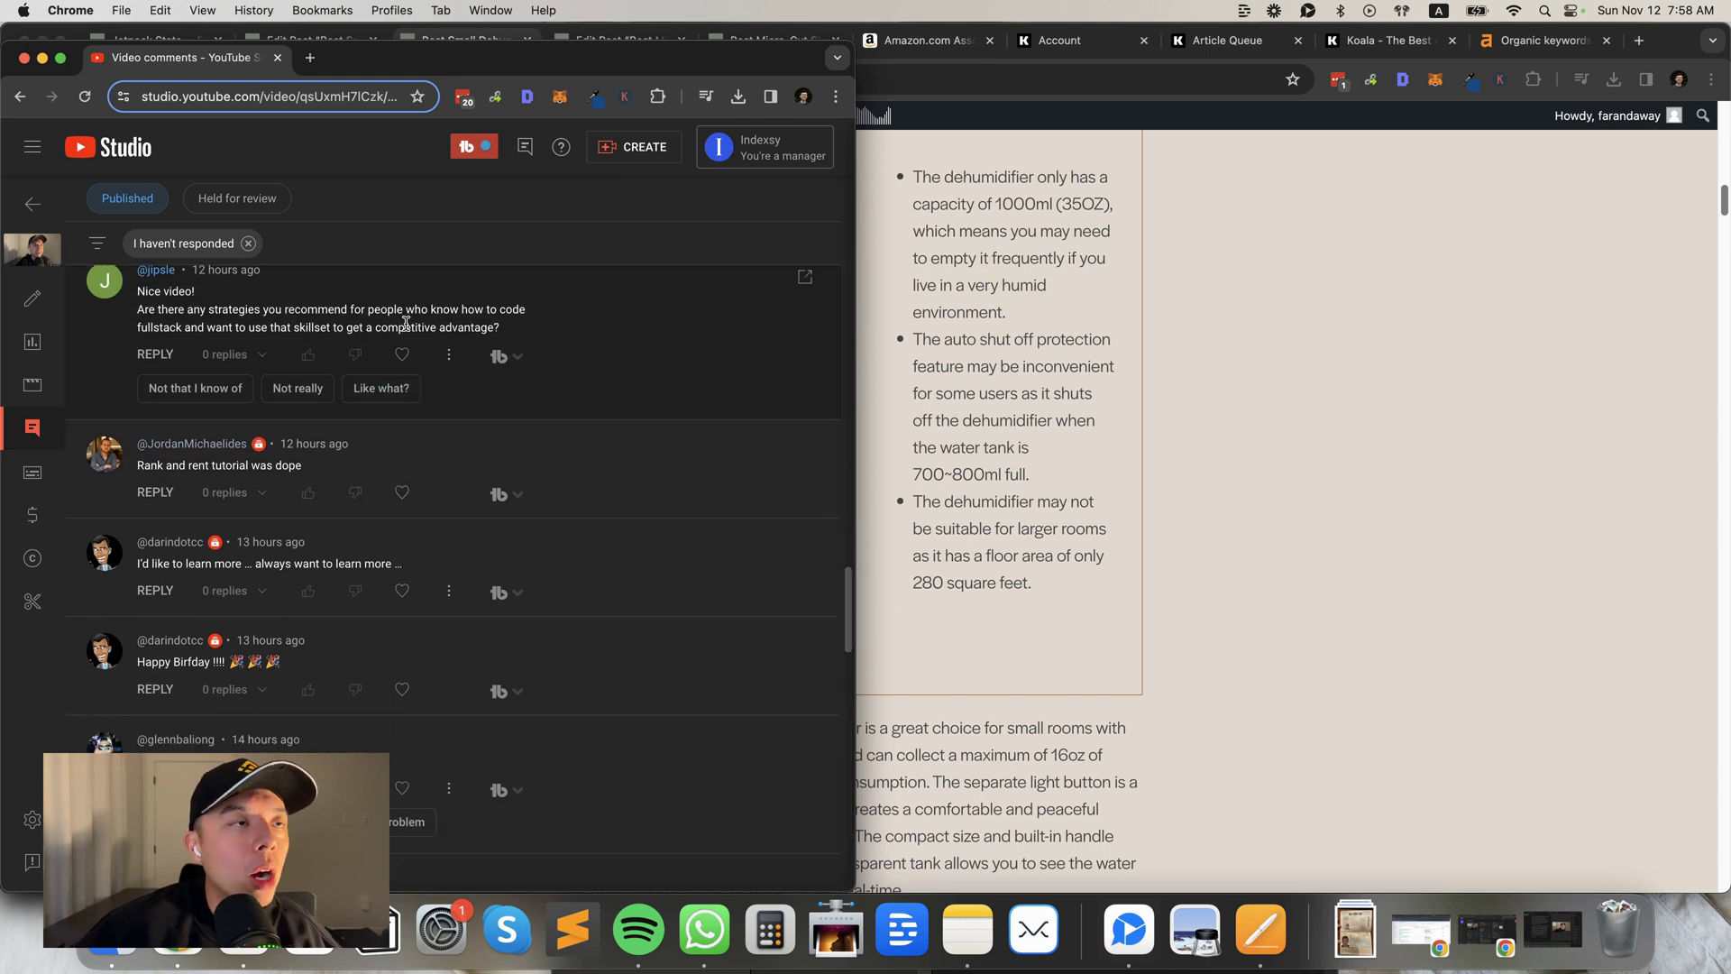
scroll(402, 525, "down", 1)
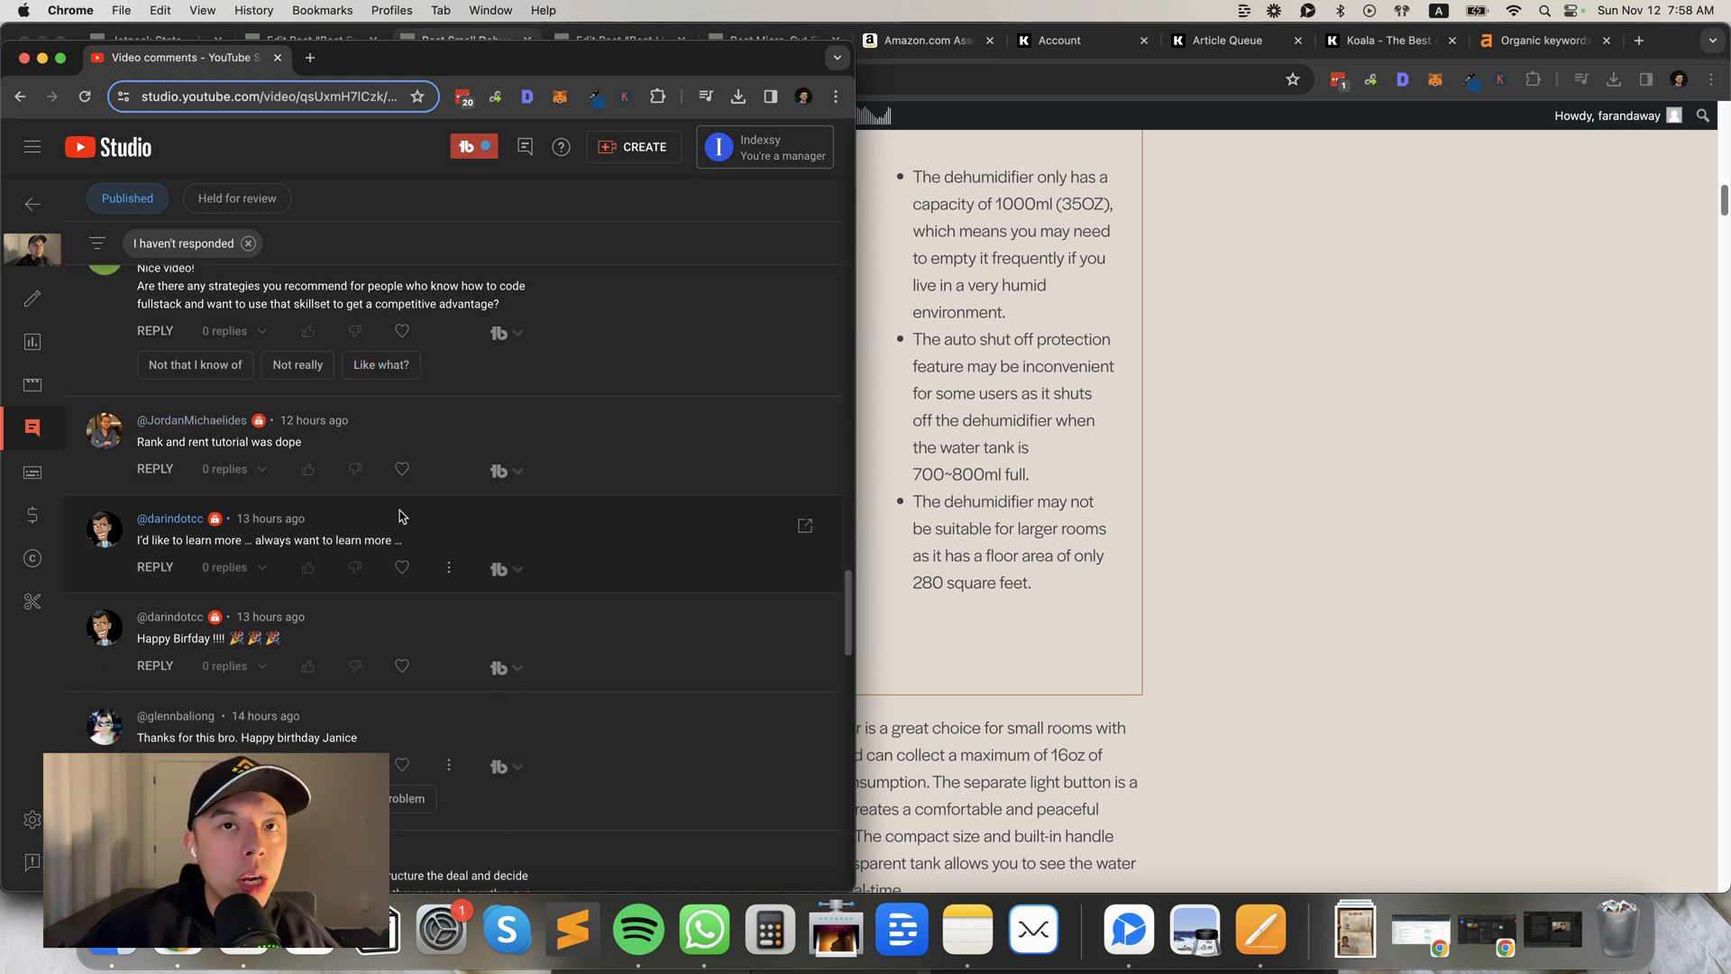
scroll(359, 534, "down", 8)
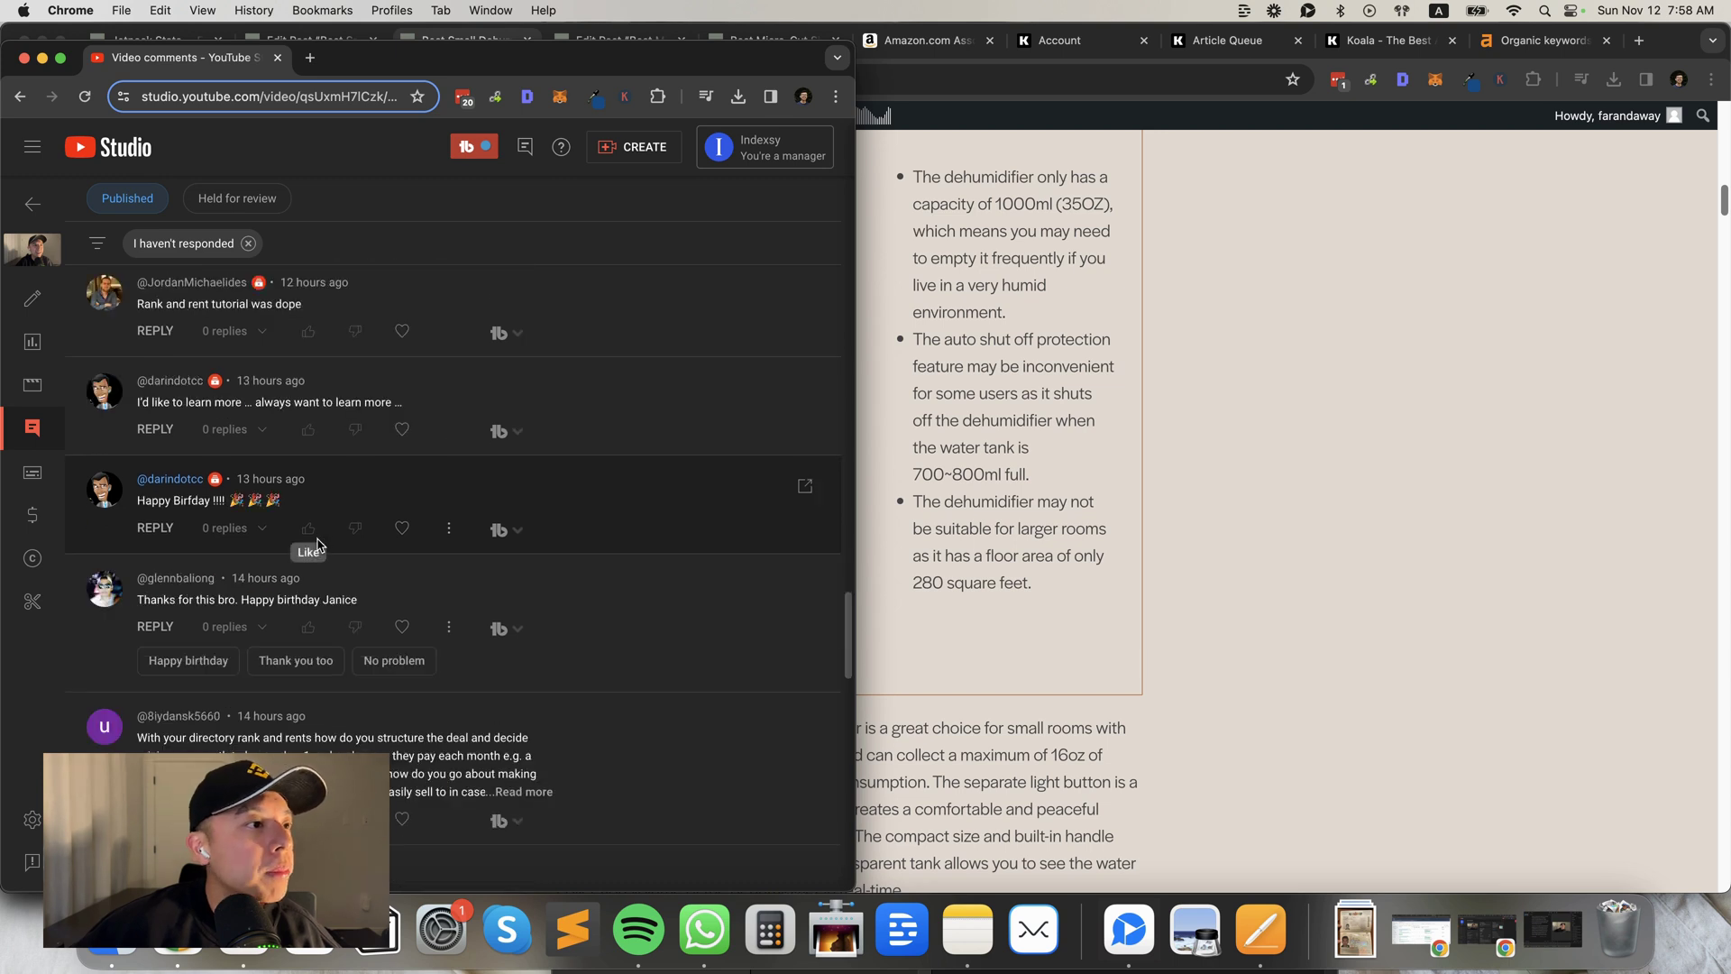
scroll(317, 541, "down", 10)
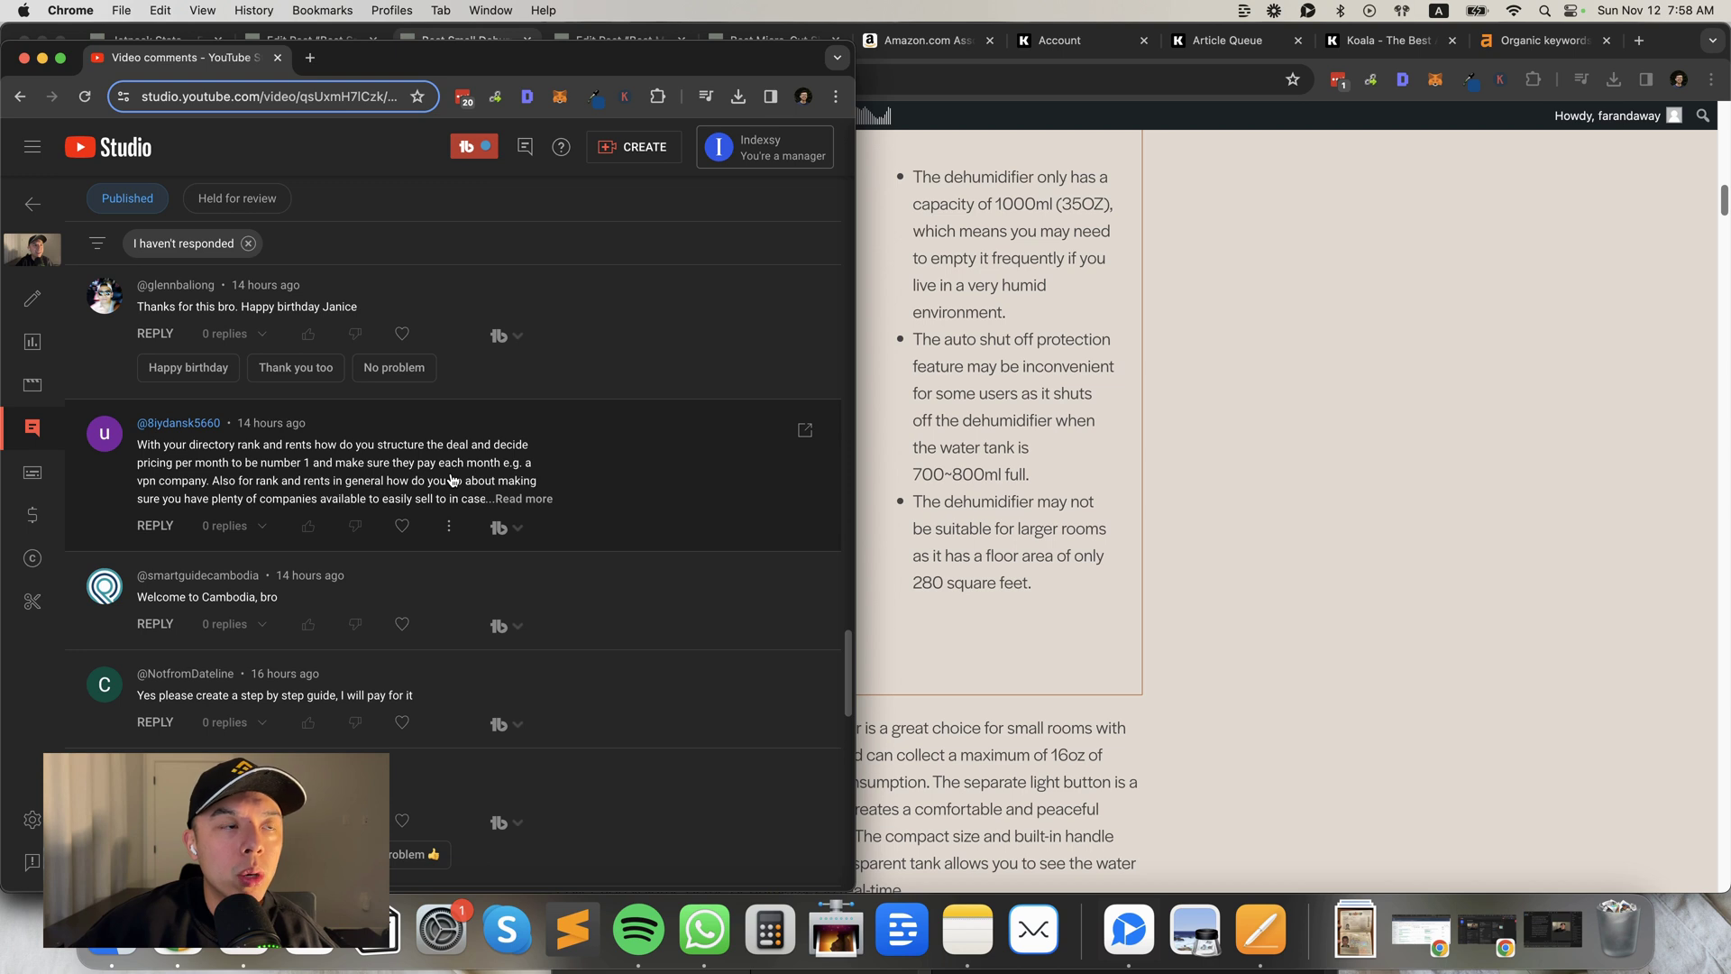
scroll(452, 479, "down", 3)
scroll(453, 478, "down", 2)
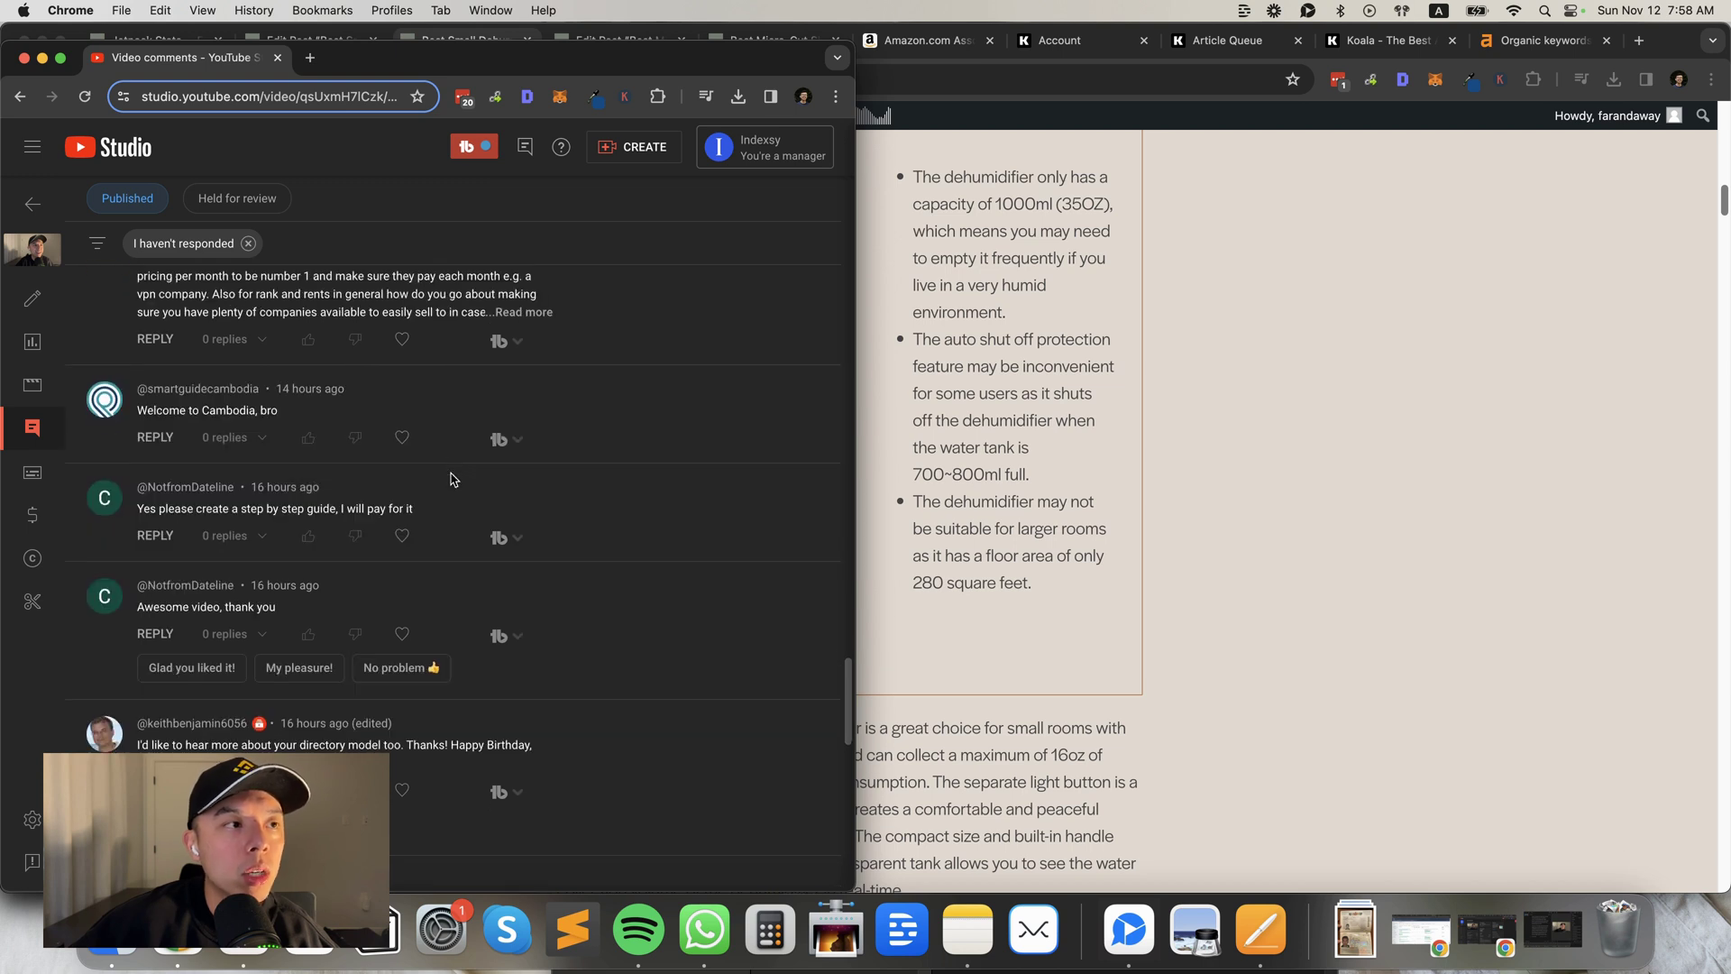
scroll(461, 493, "down", 1)
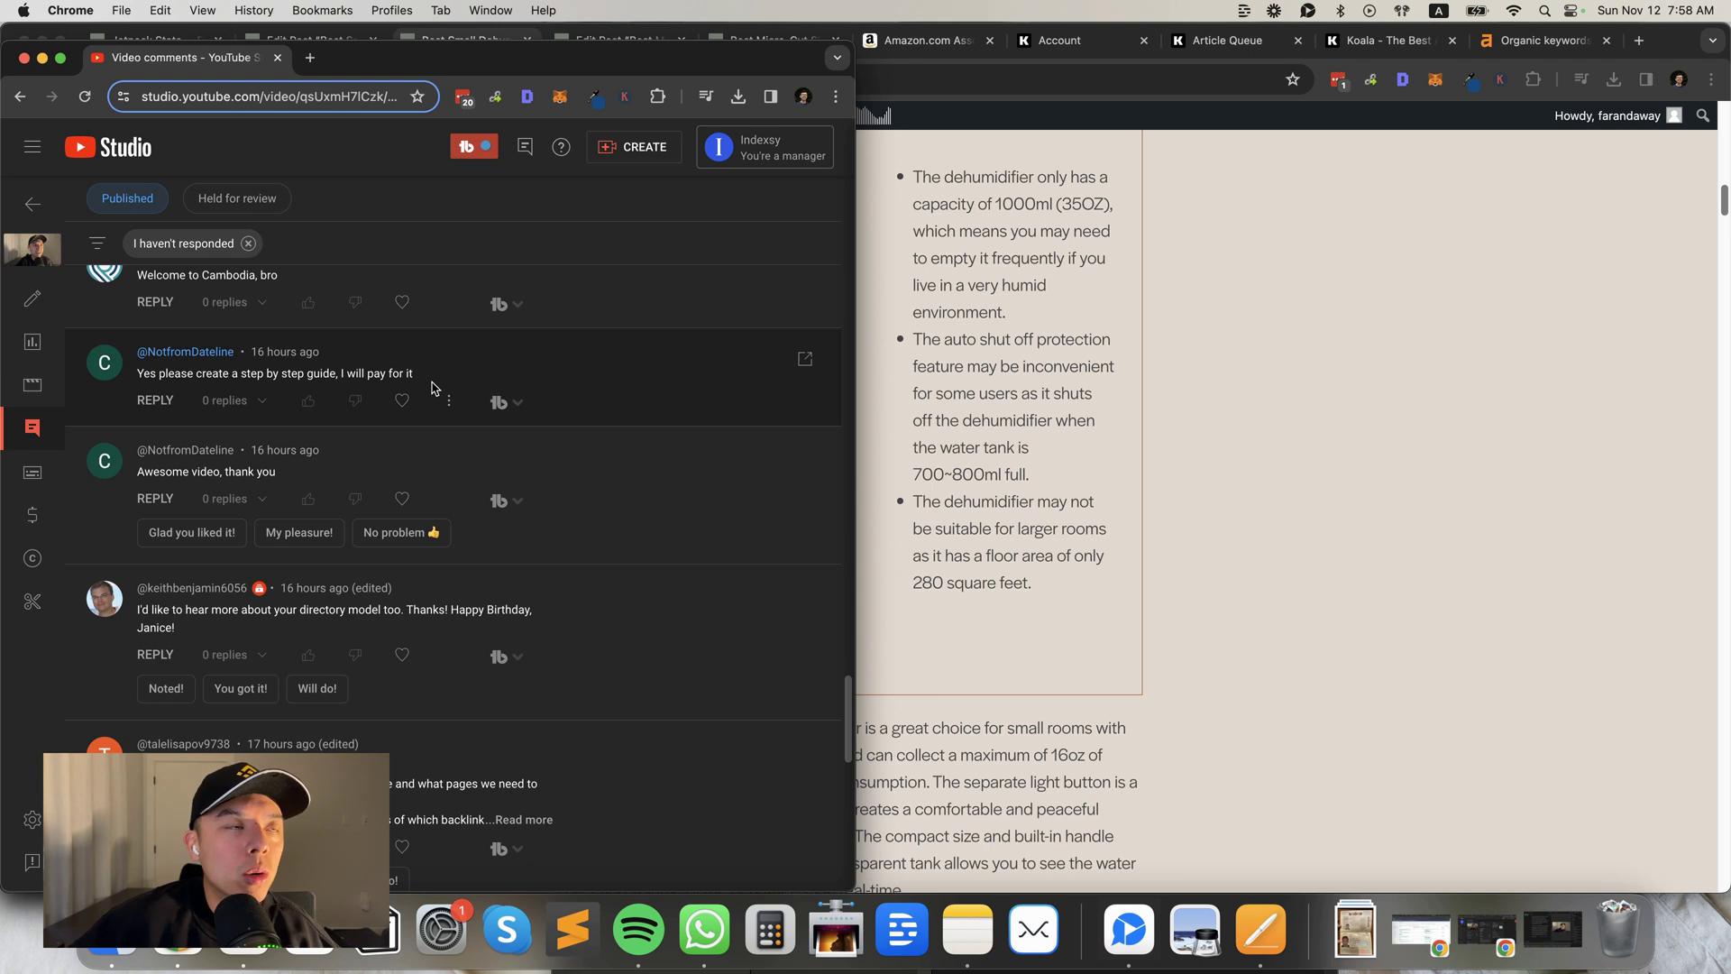
scroll(433, 388, "down", 1)
scroll(432, 389, "down", 1)
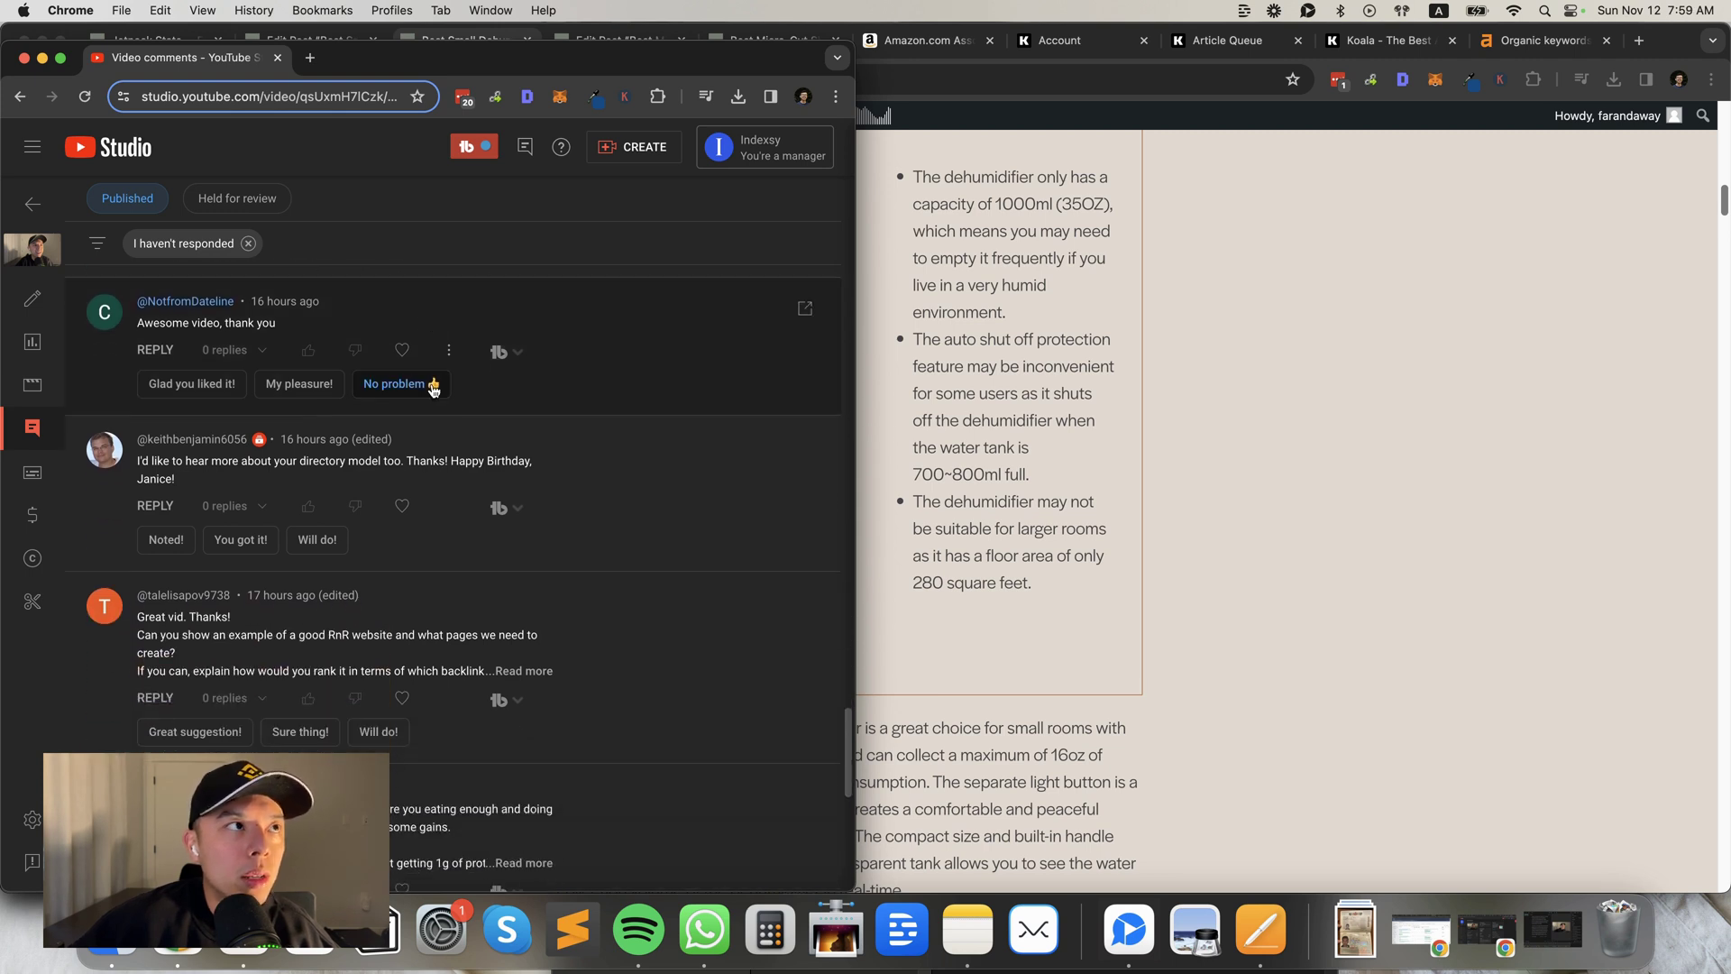
scroll(433, 389, "down", 1)
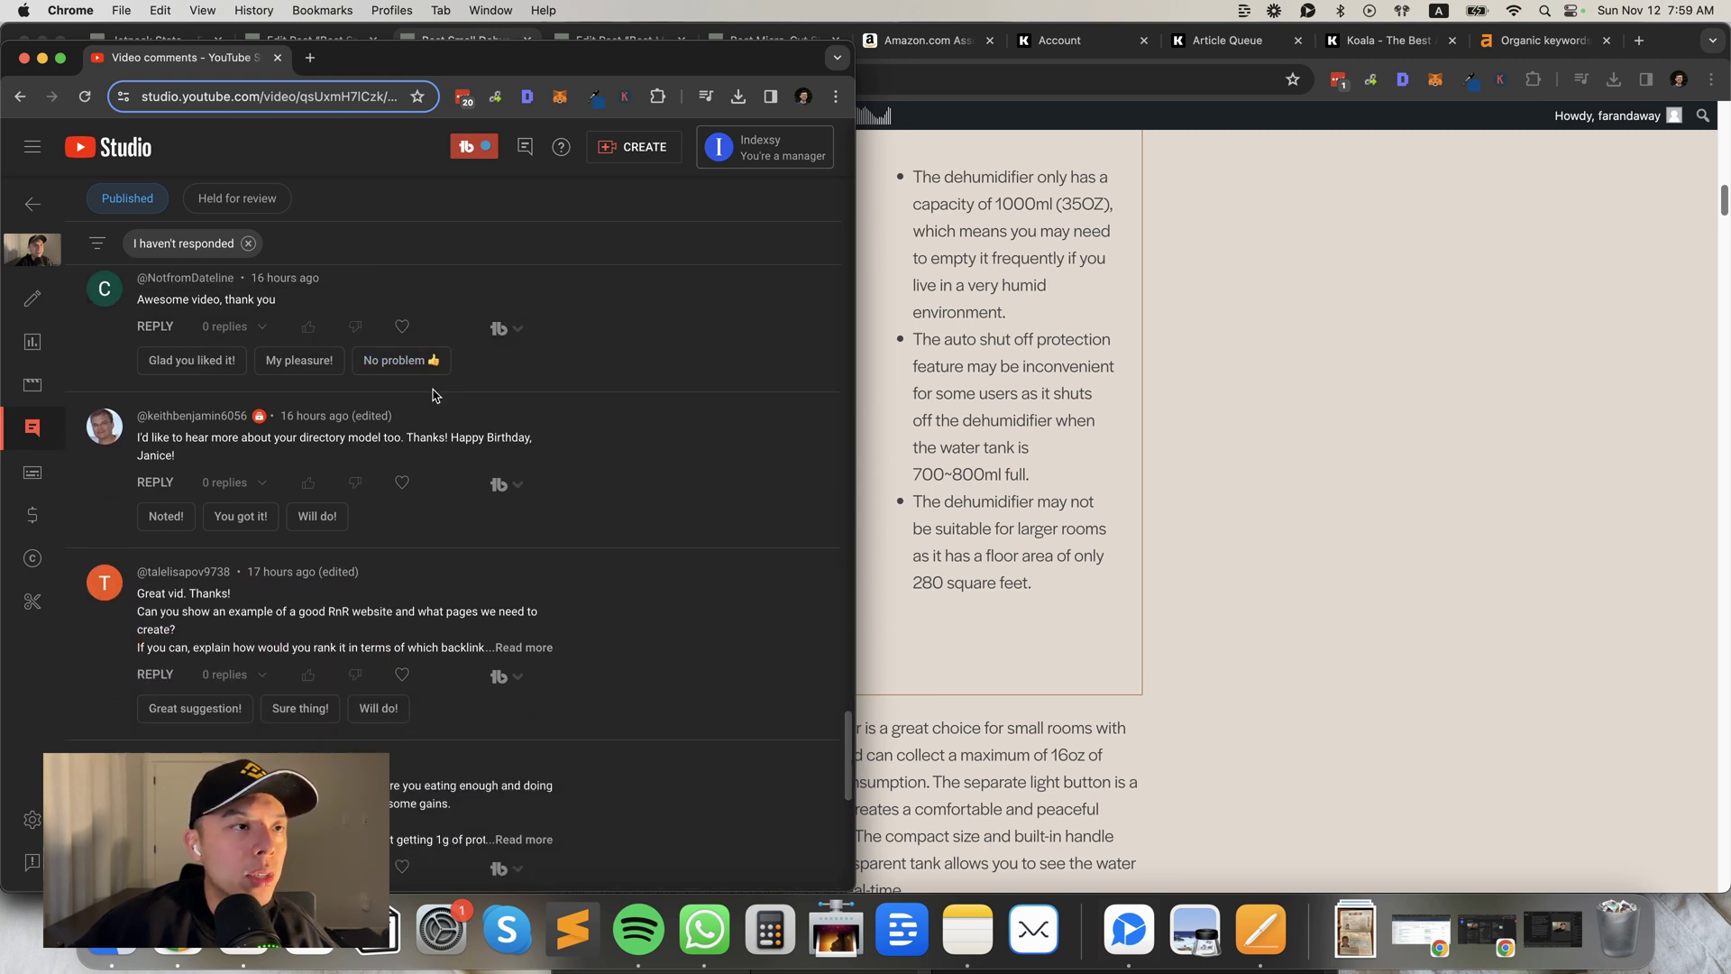
scroll(434, 419, "down", 2)
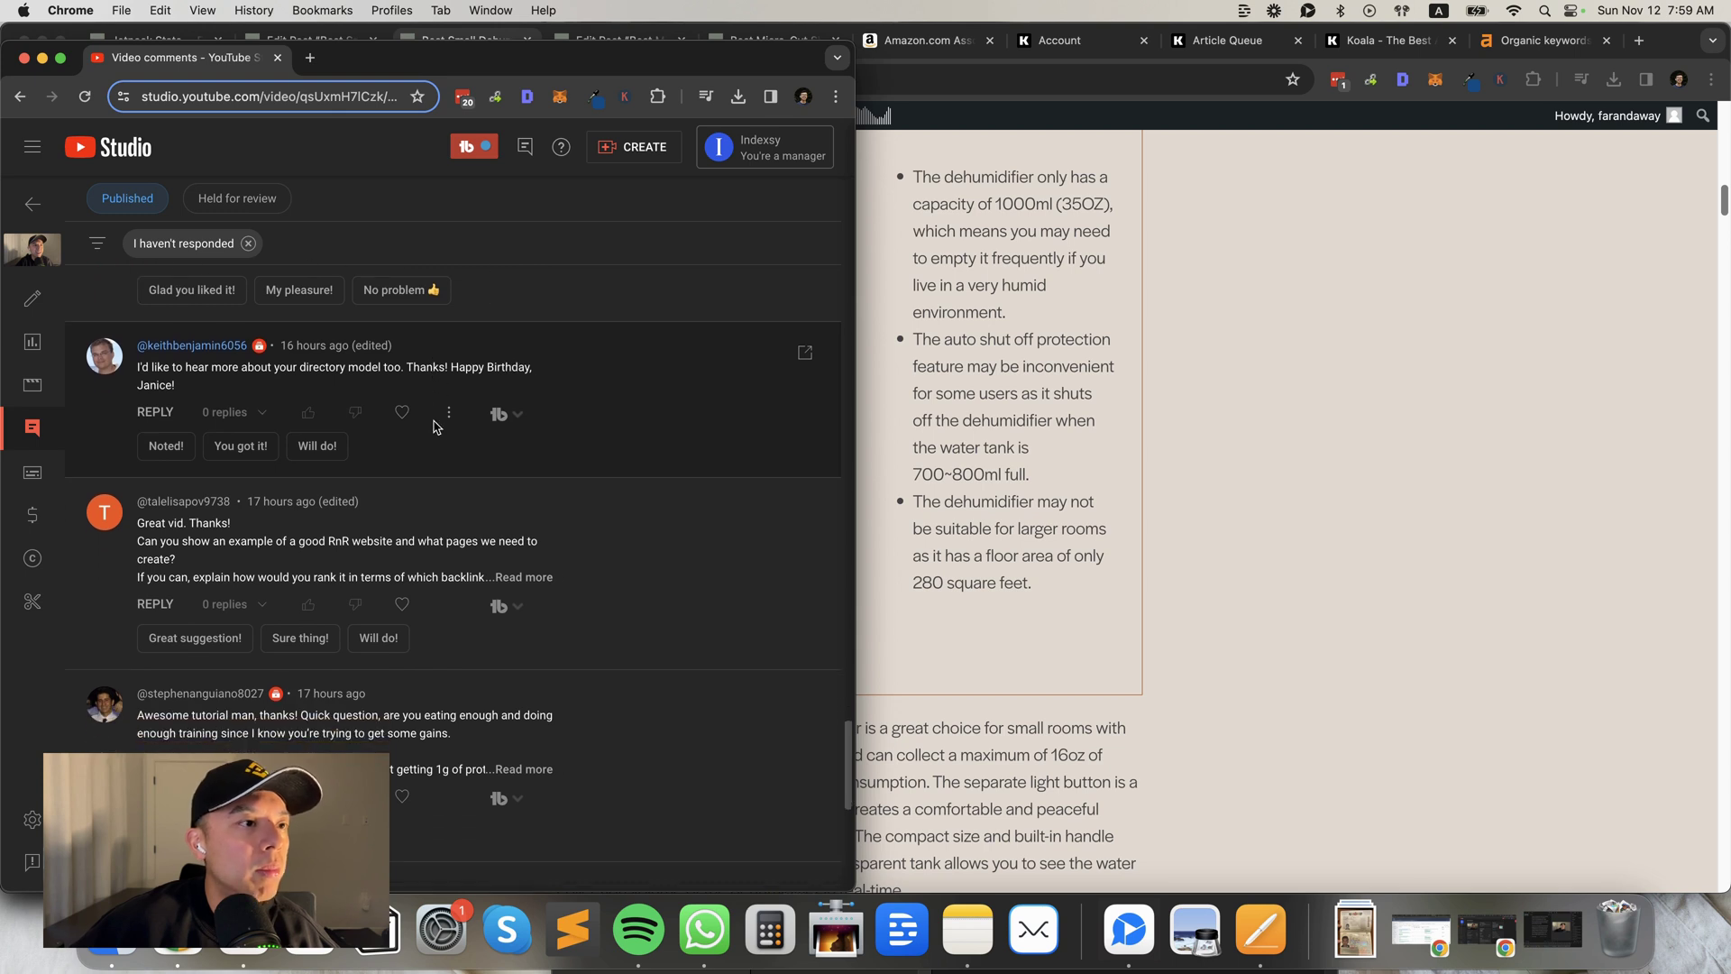
scroll(434, 426, "down", 2)
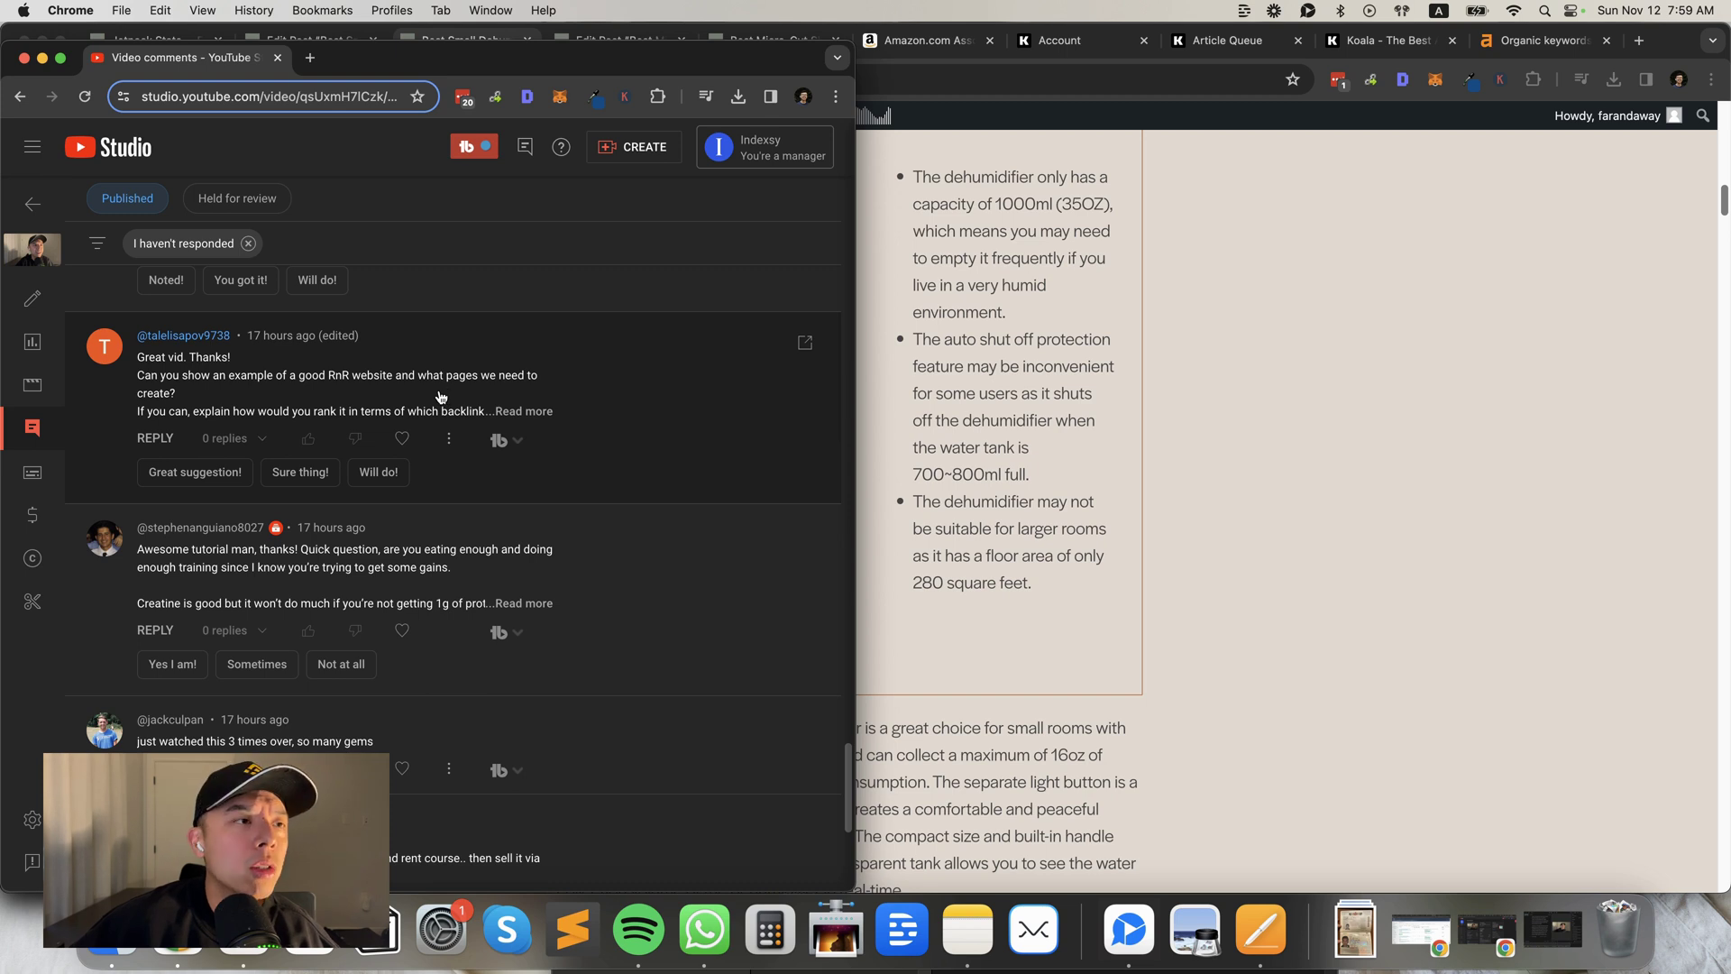
scroll(439, 397, "down", 1)
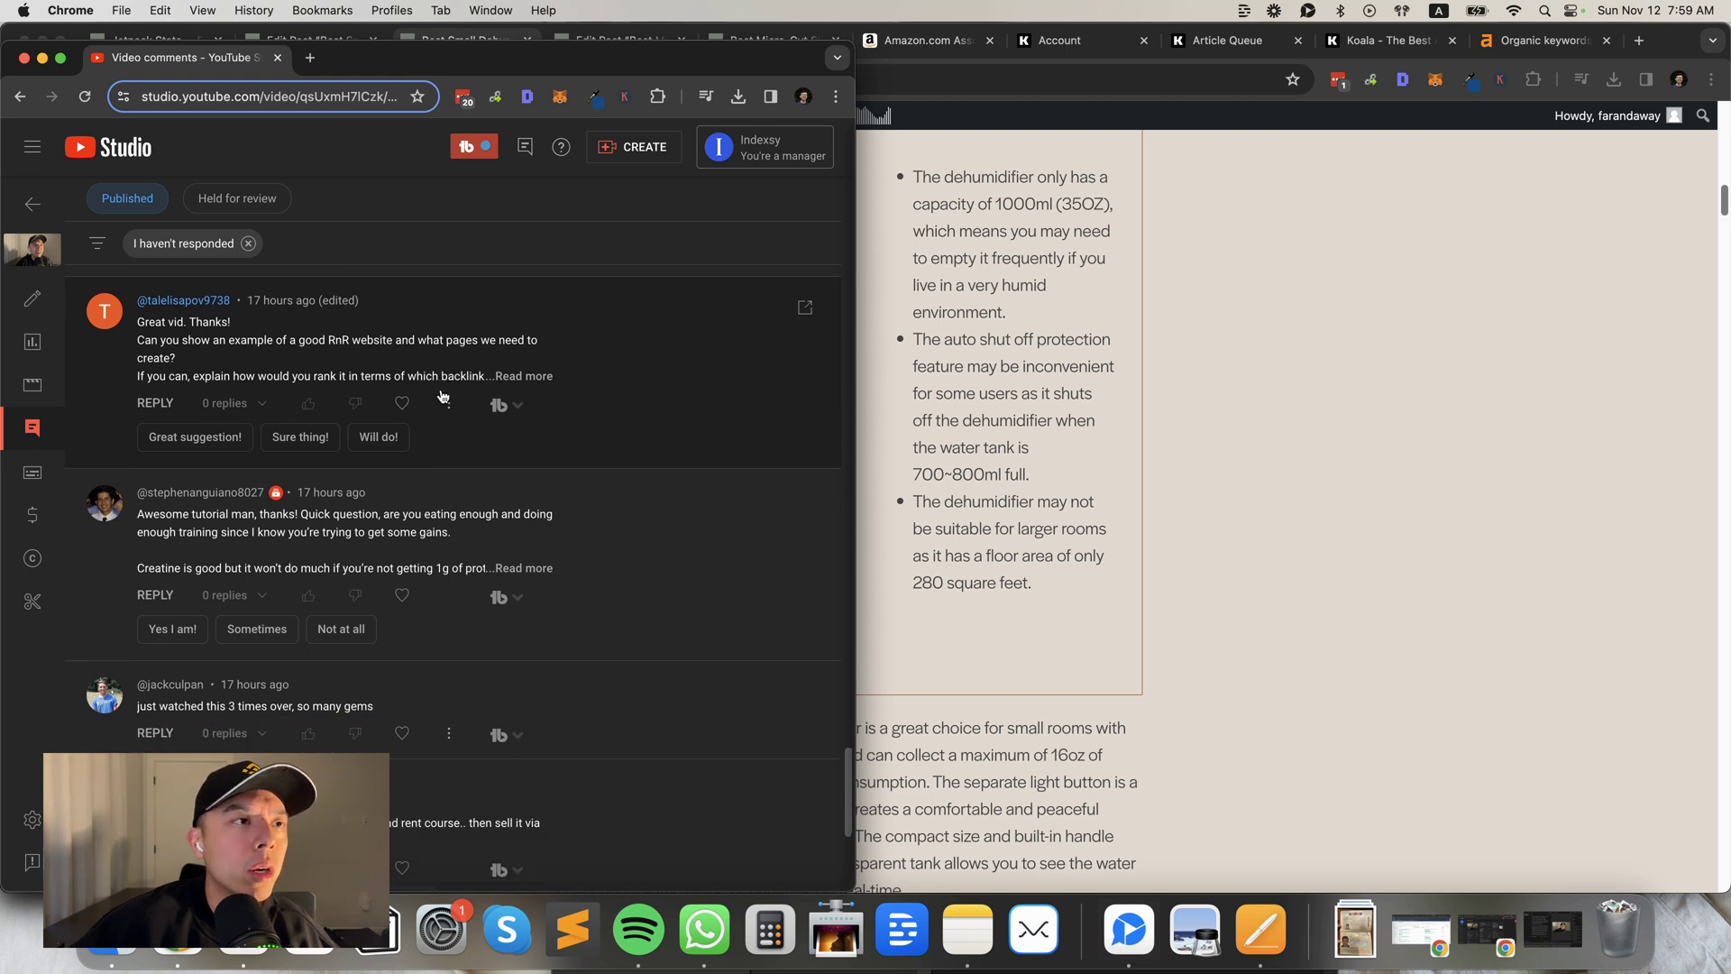
scroll(415, 390, "down", 1)
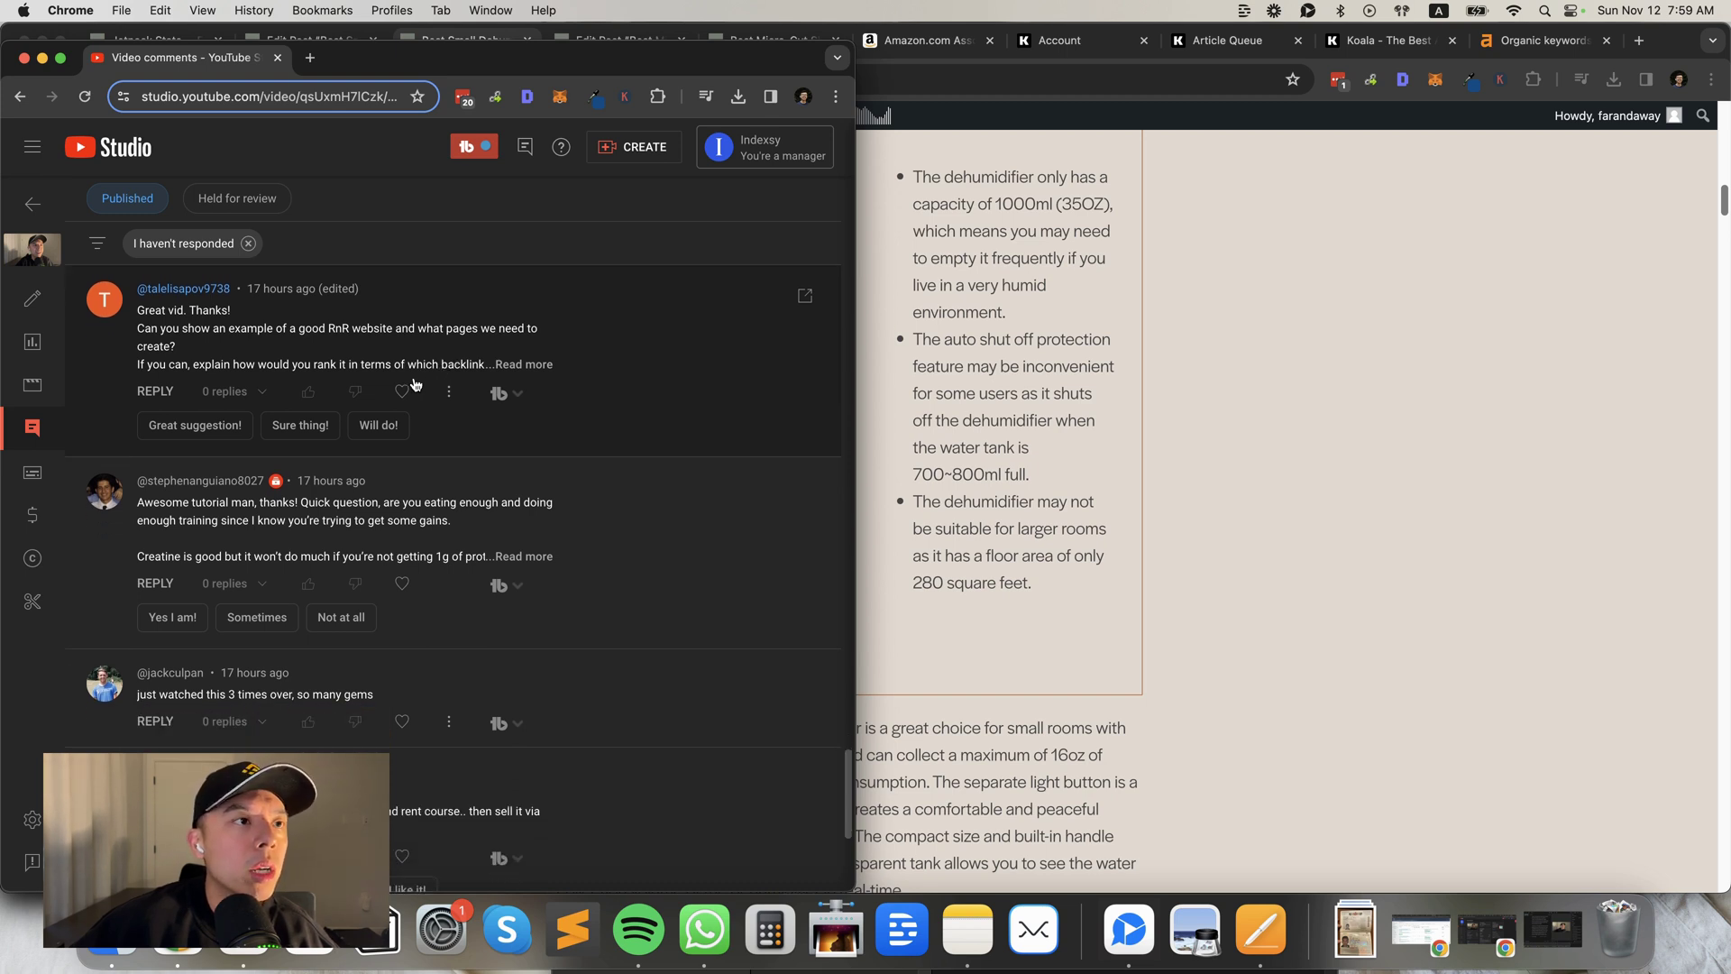
left_click(522, 366)
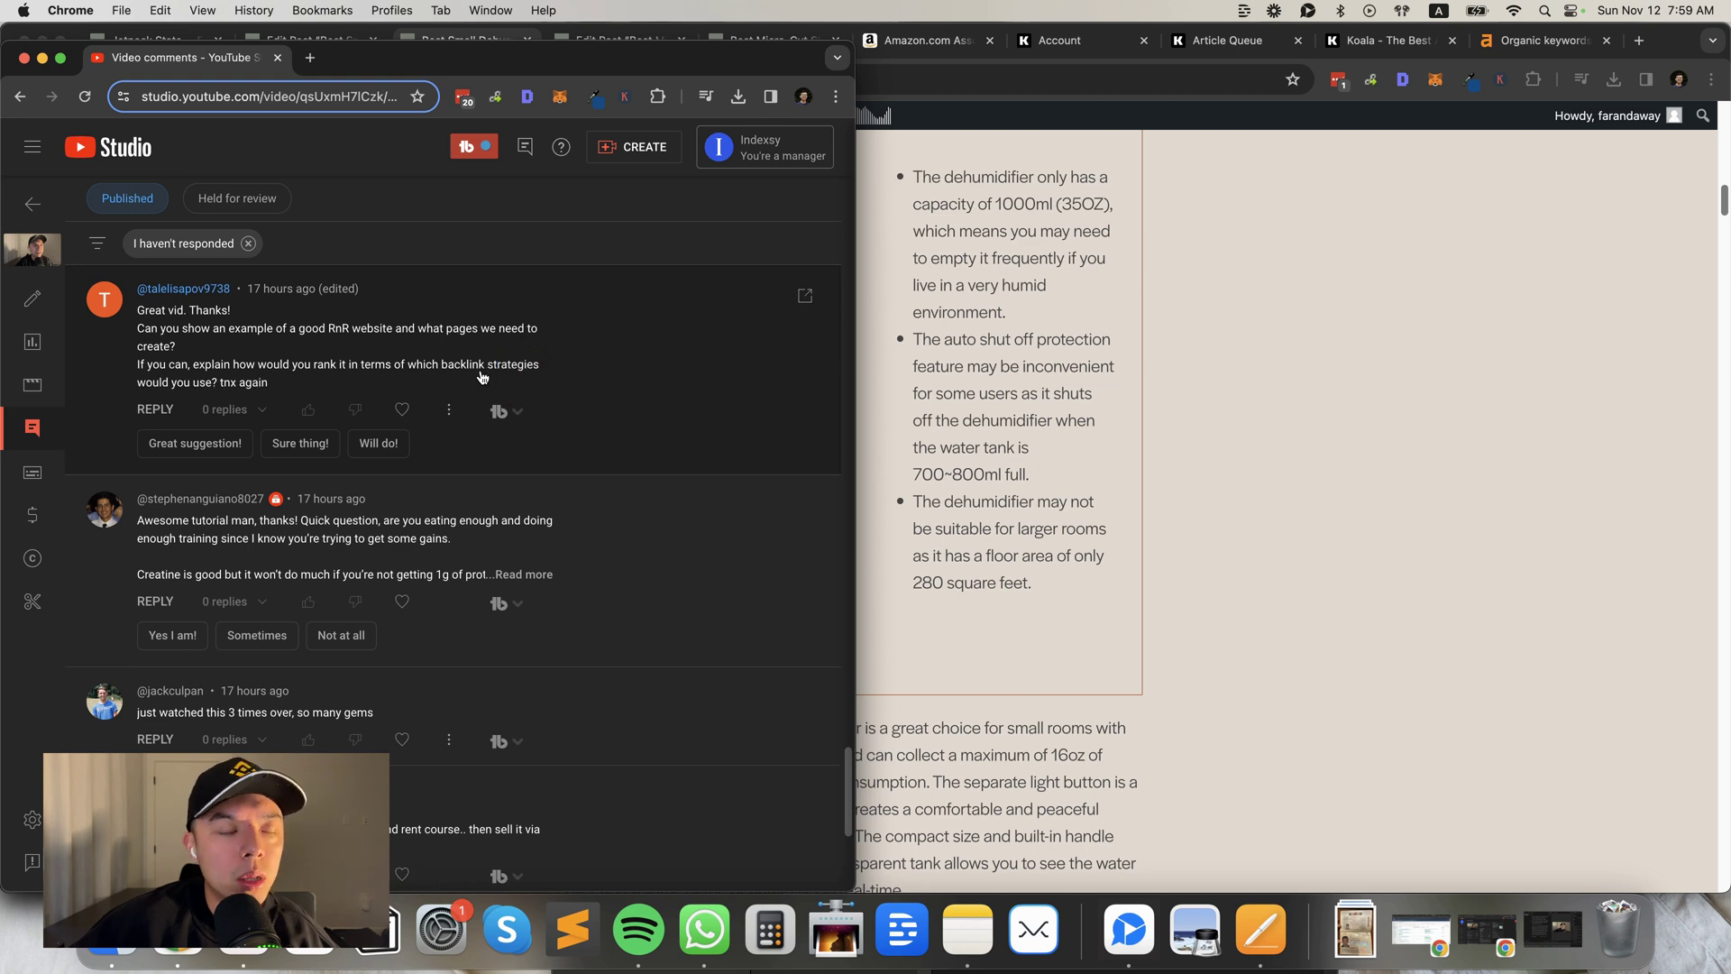
scroll(442, 424, "down", 3)
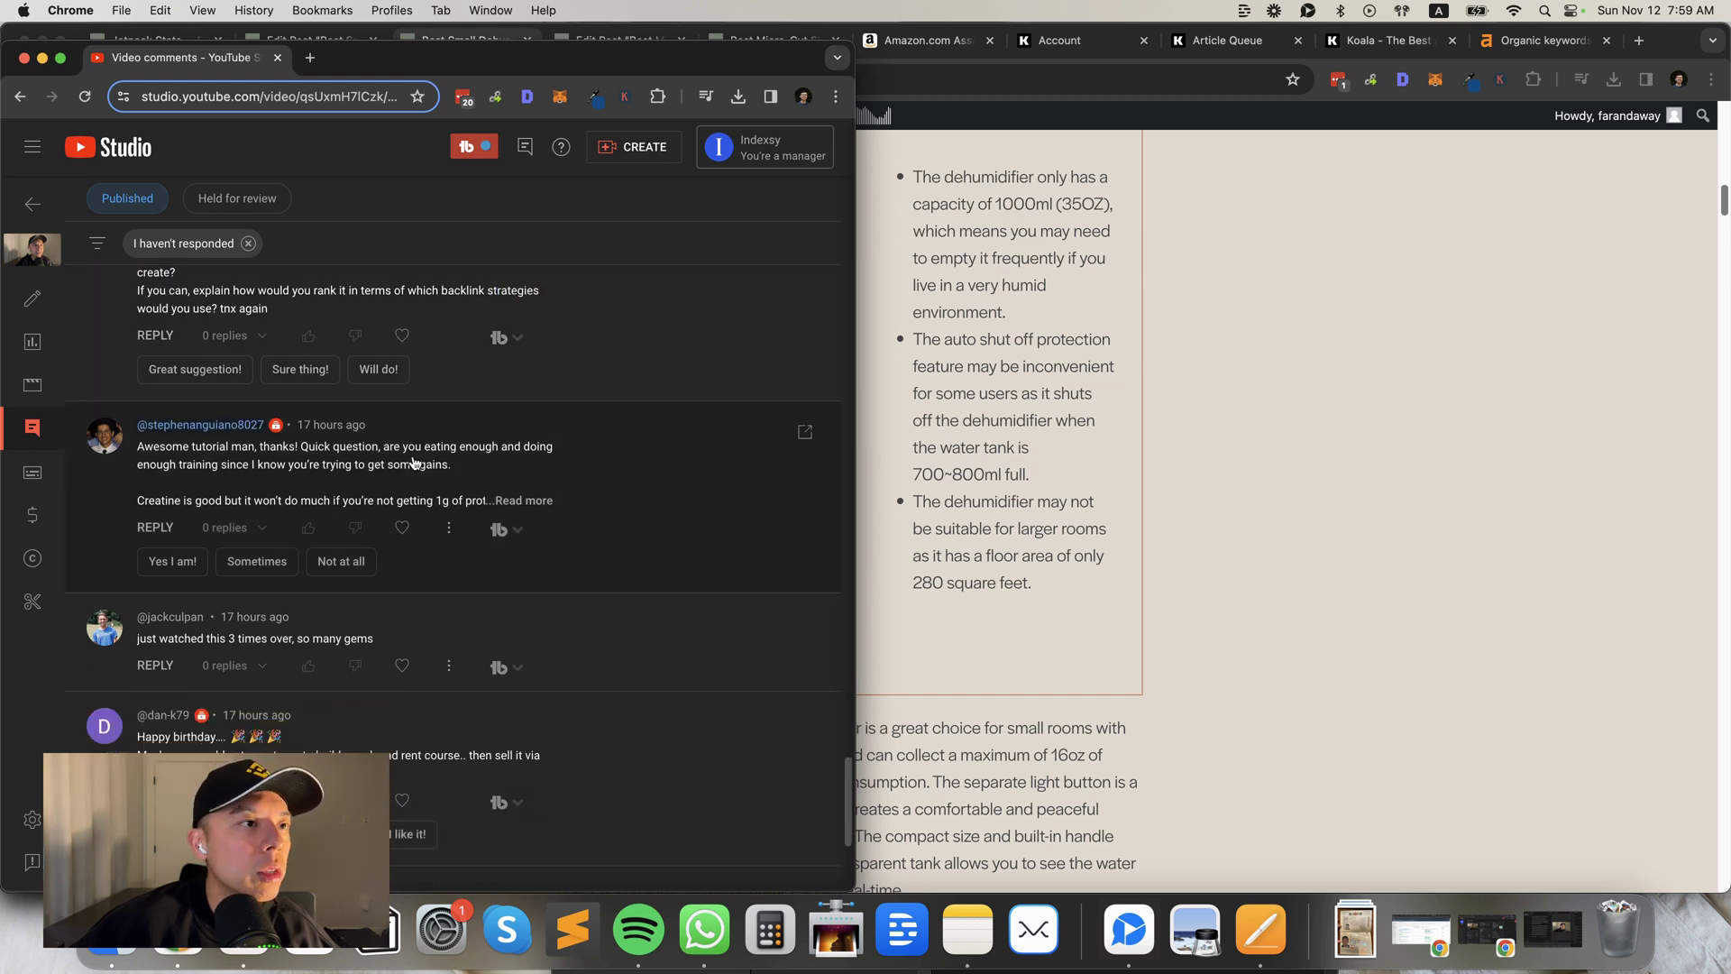
left_click(511, 450)
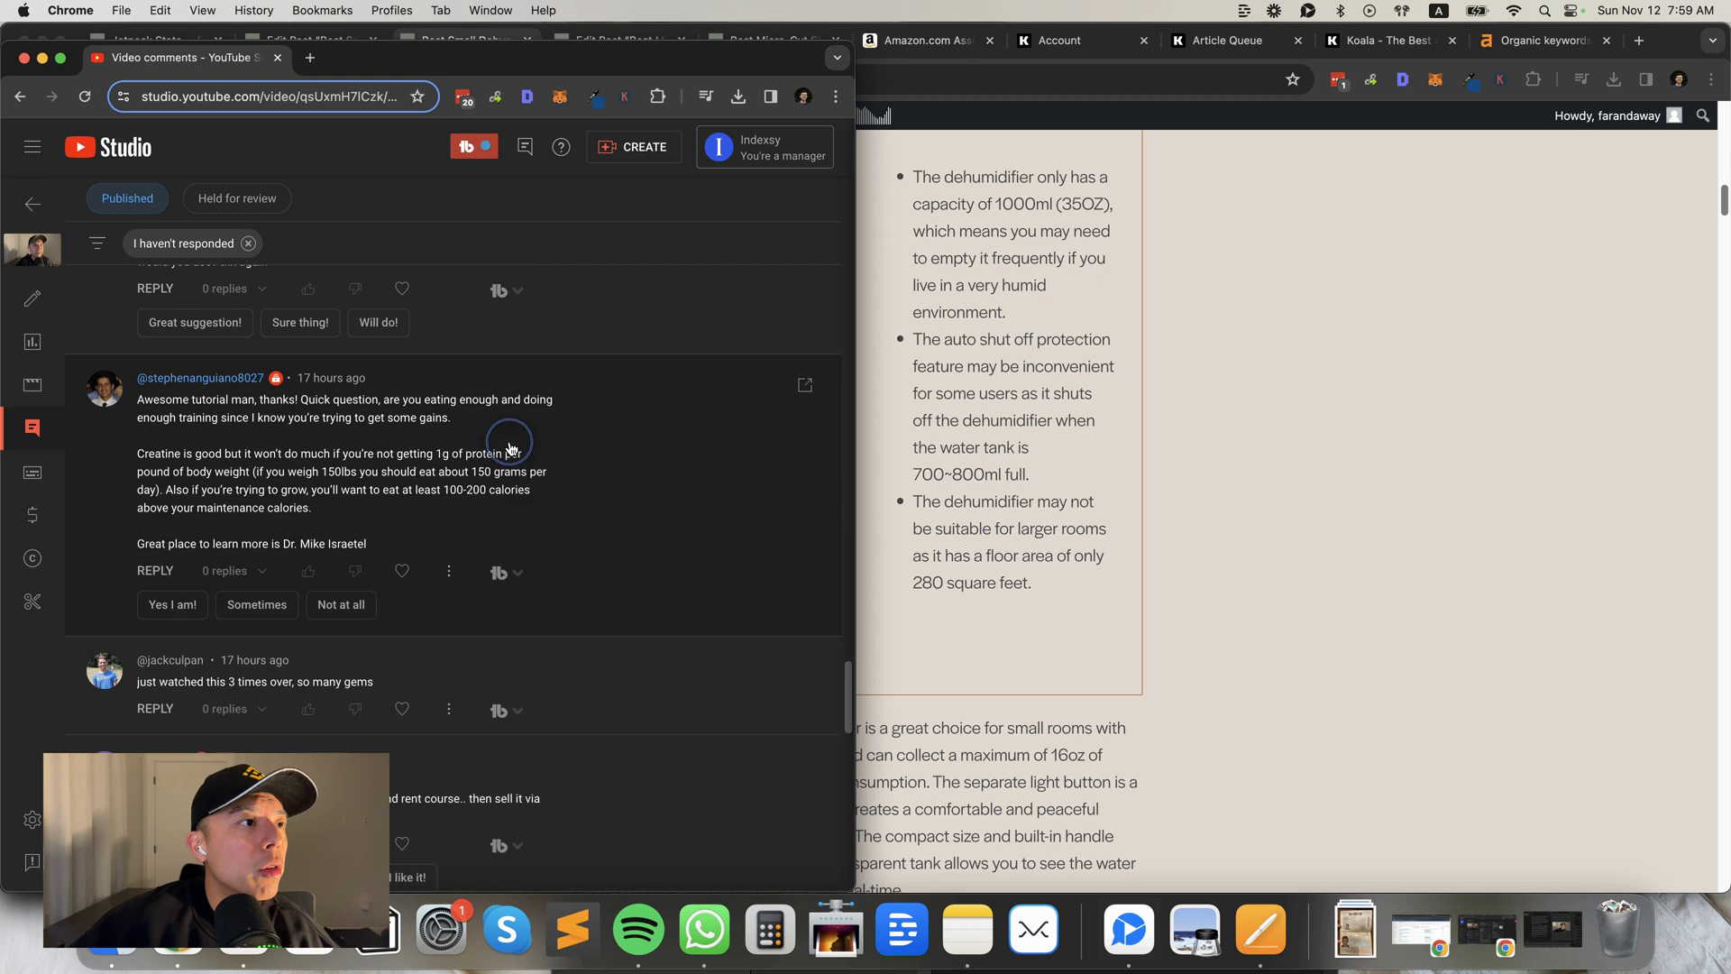
Read on past the 10k-a-month question and expand the rank-and-rent pricing question.
scroll(345, 506, "down", 1)
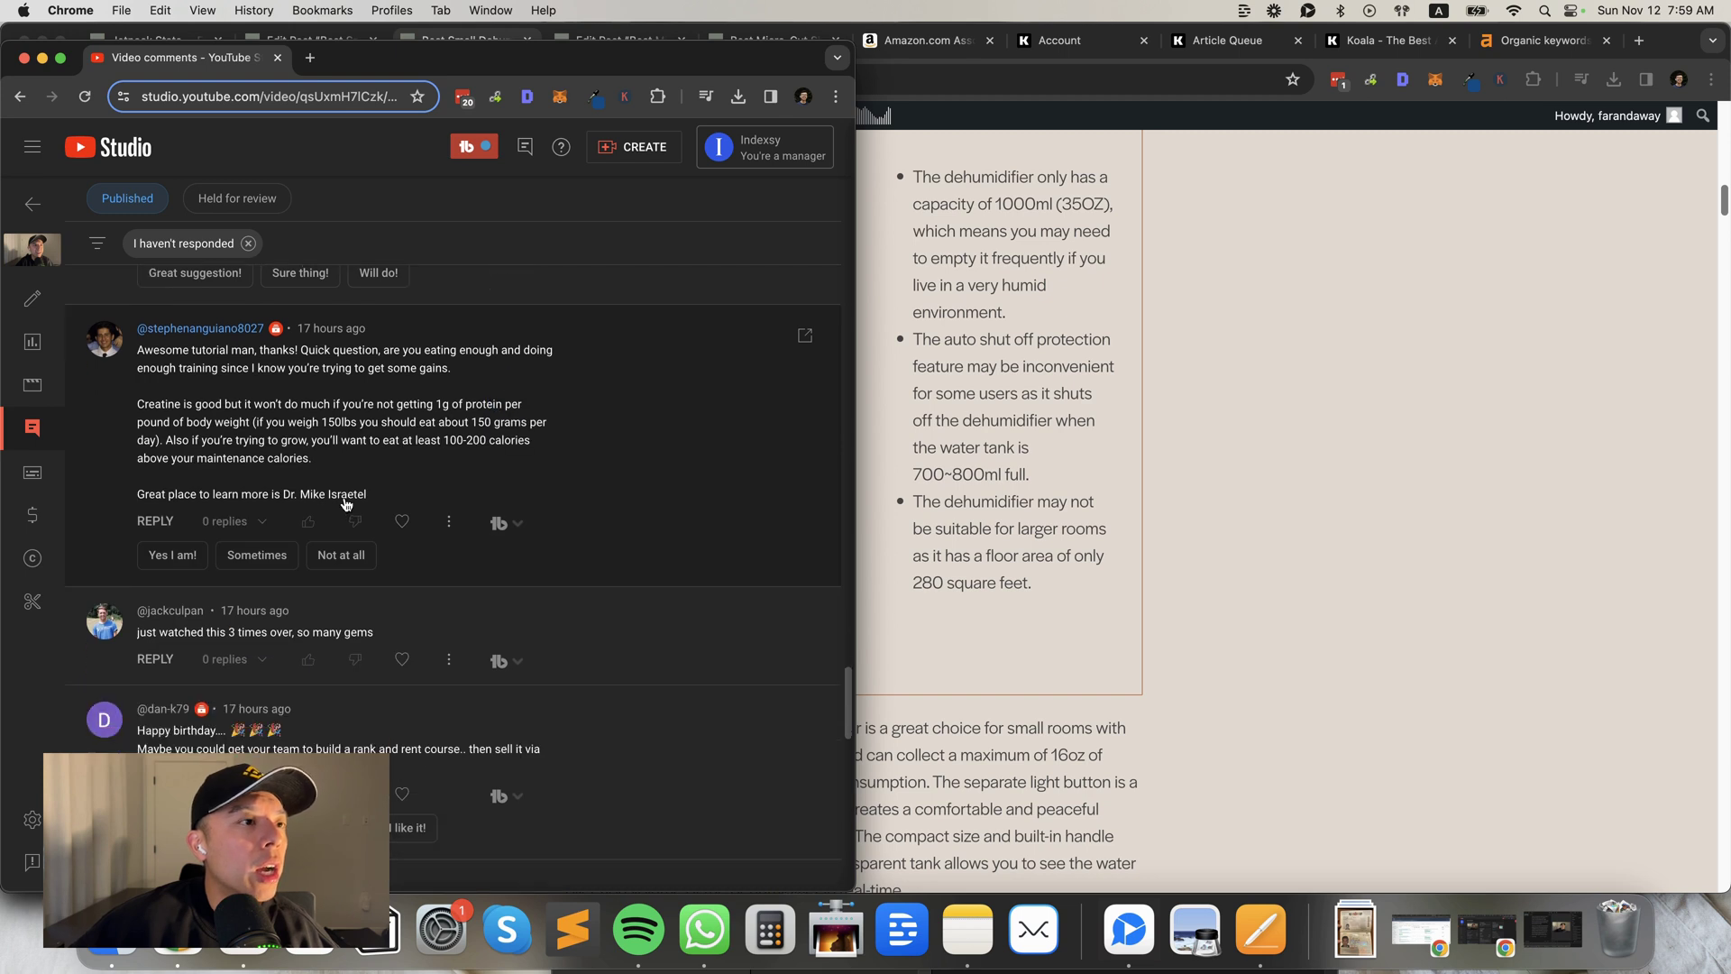
scroll(431, 466, "down", 1)
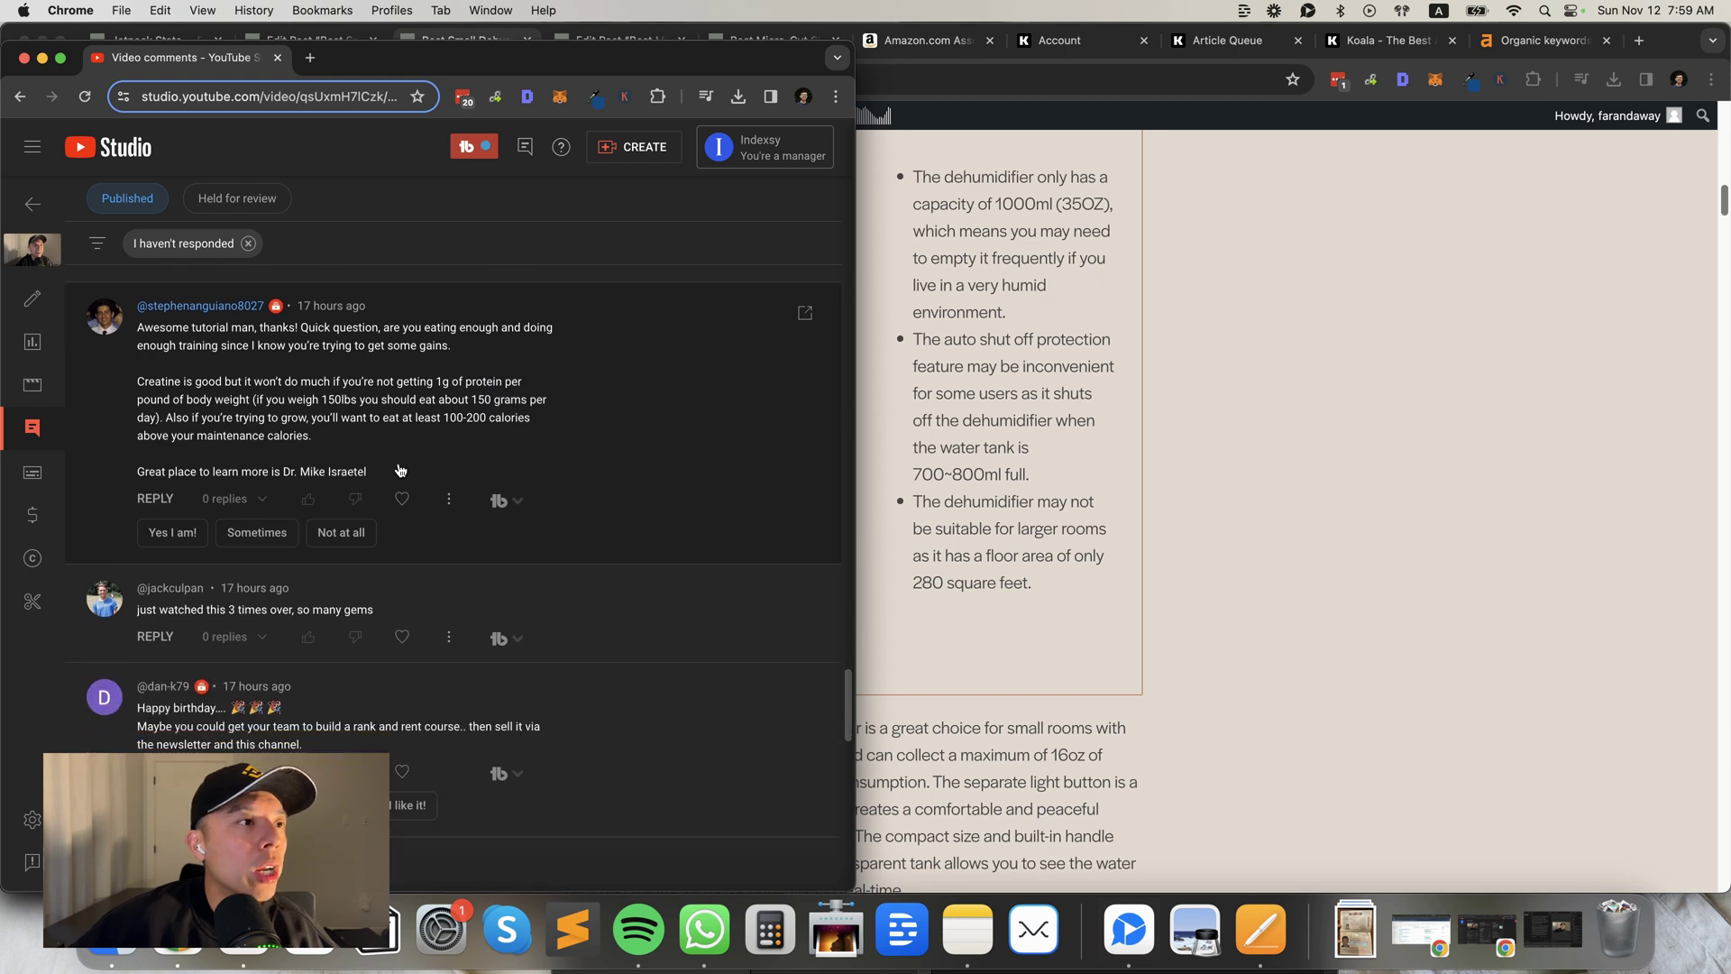
scroll(400, 468, "down", 3)
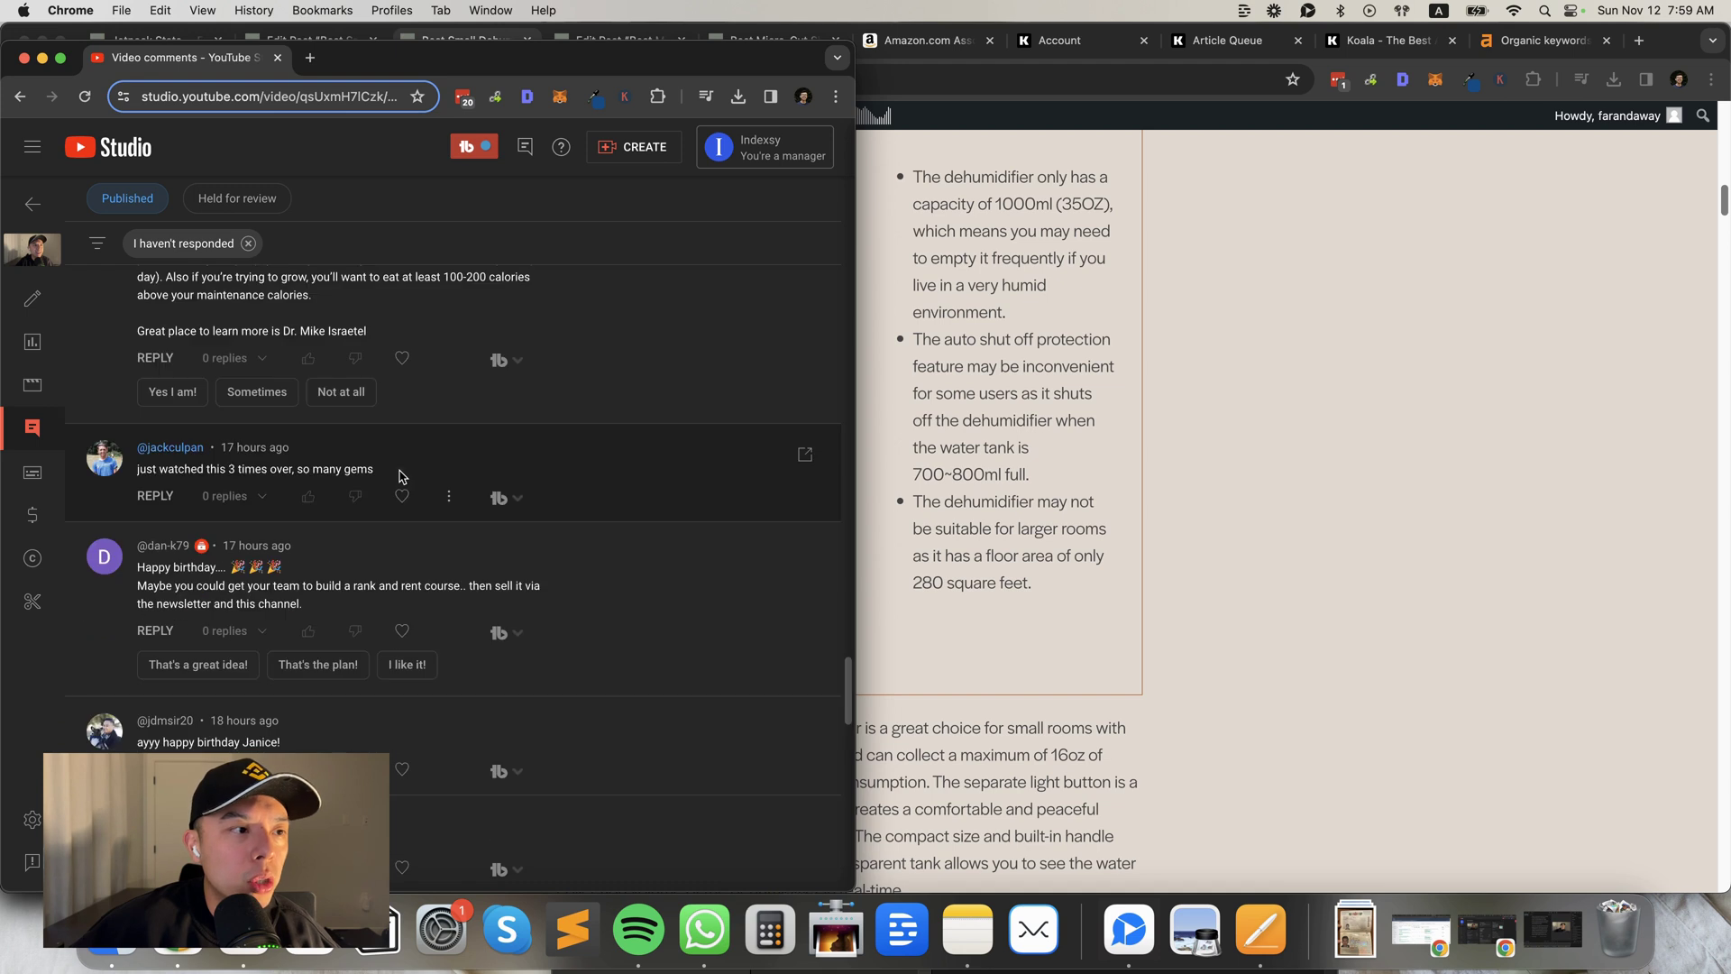
scroll(401, 489, "down", 5)
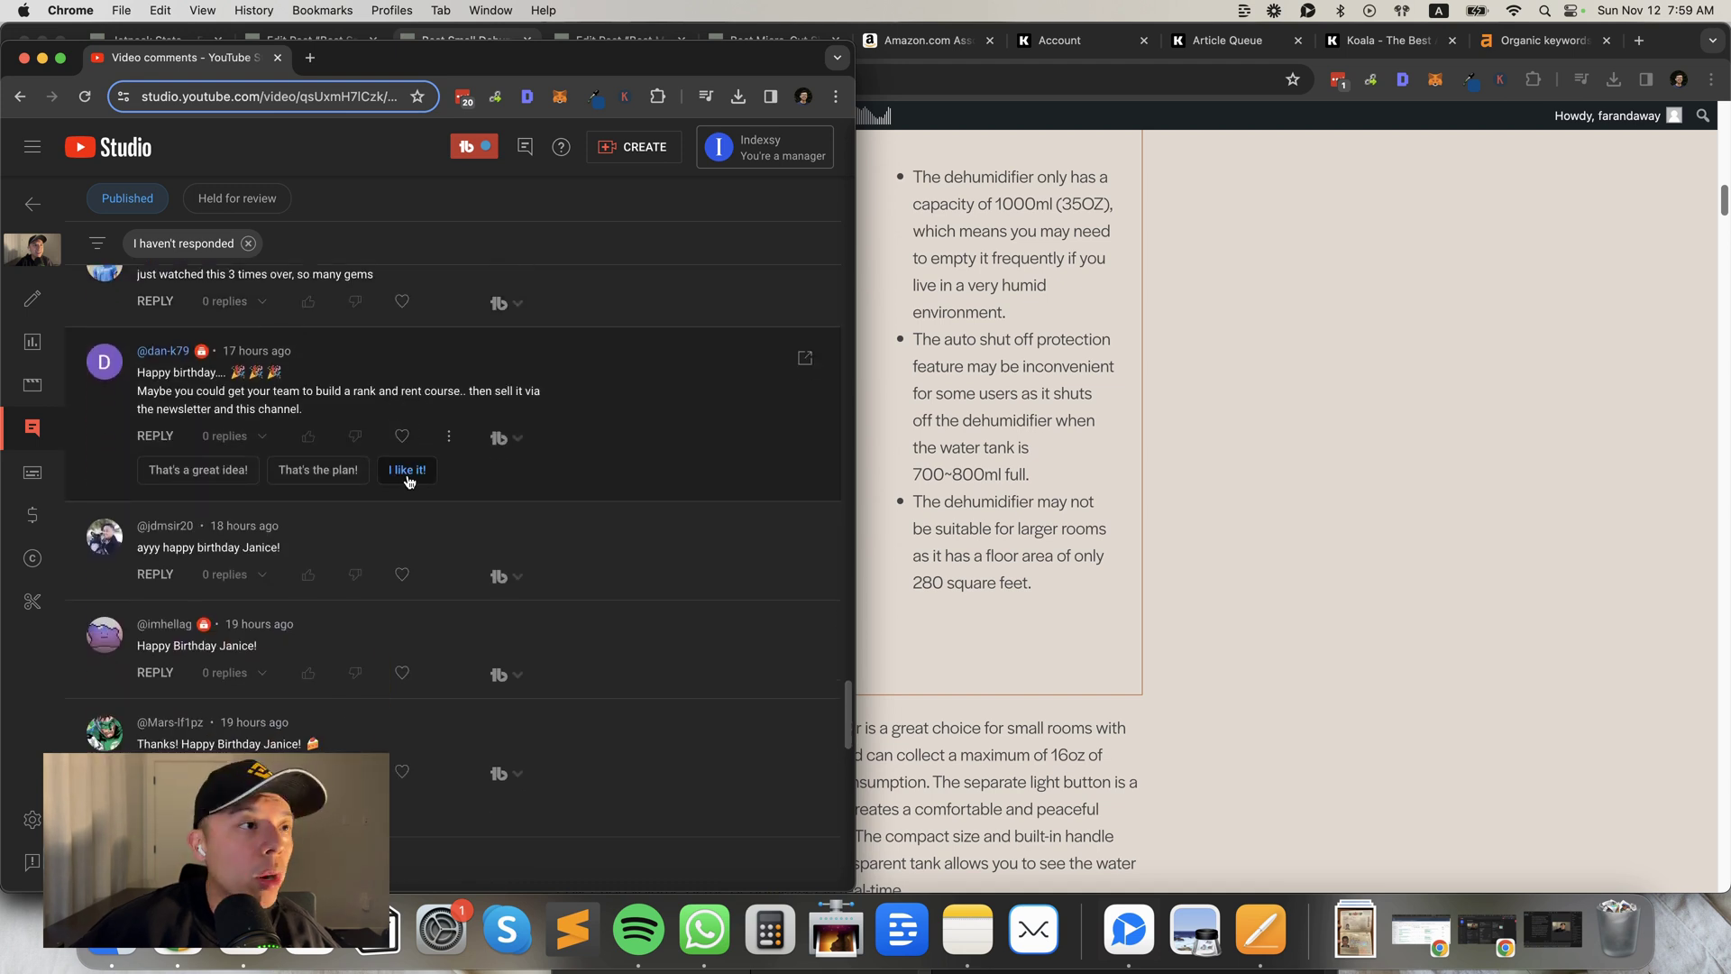
scroll(398, 492, "down", 7)
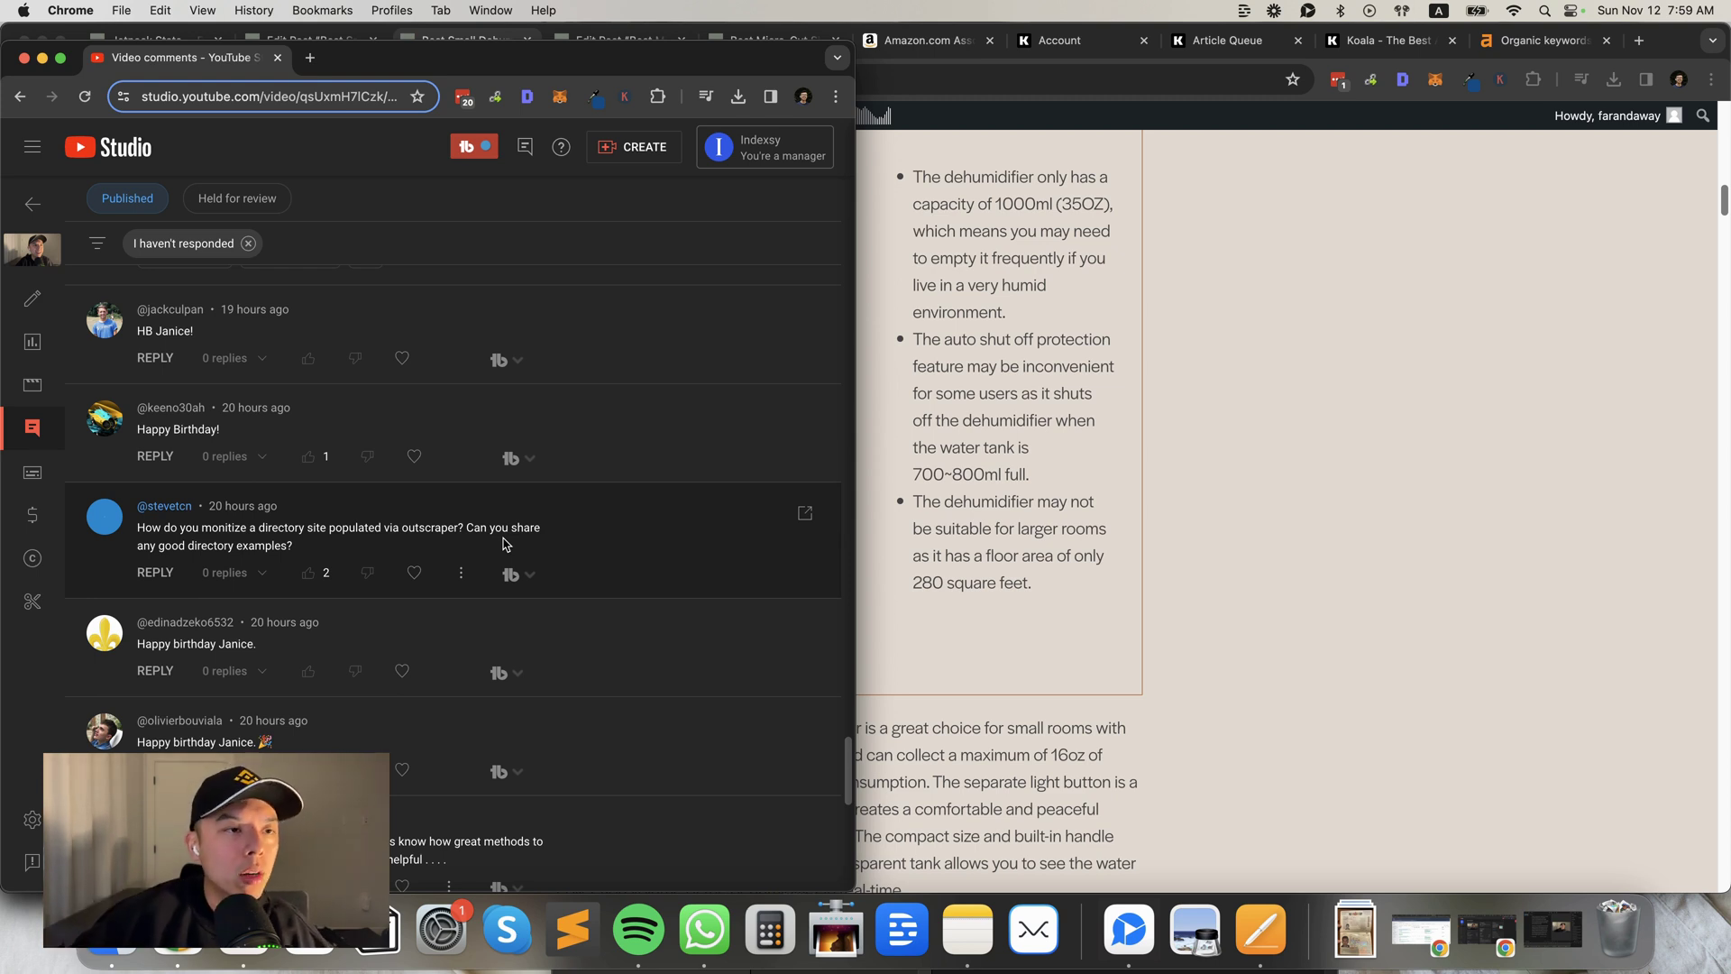
scroll(503, 544, "down", 5)
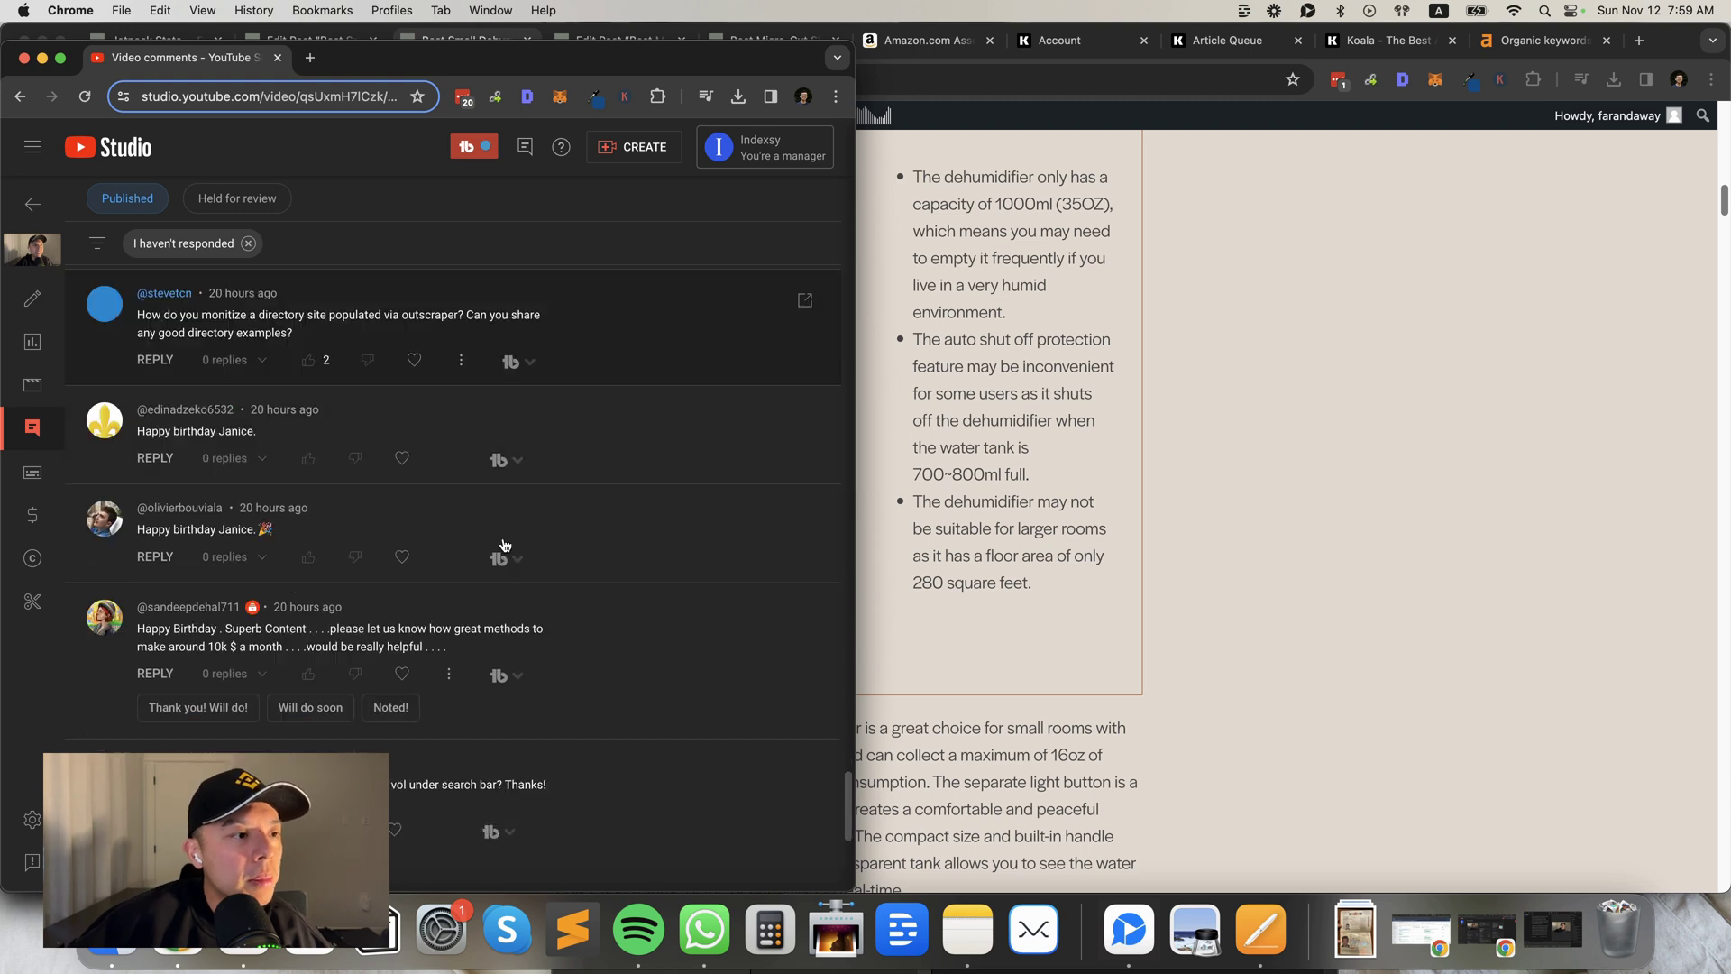
scroll(503, 543, "down", 4)
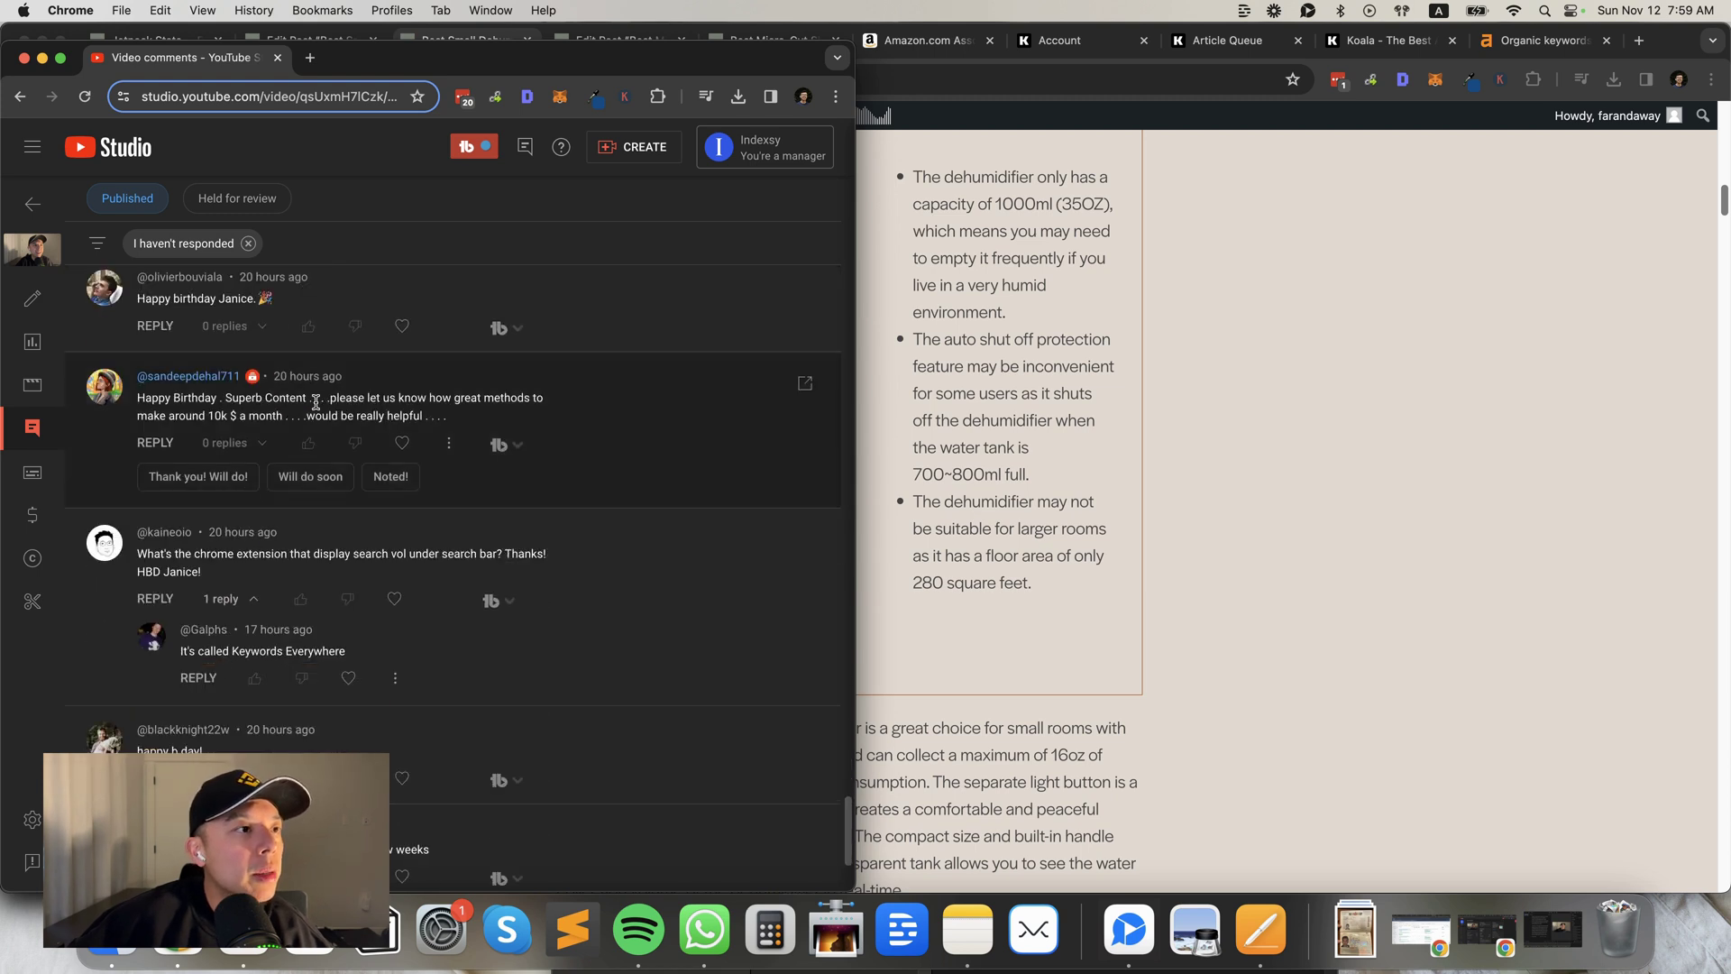
triple_click(317, 401)
left_click(531, 411)
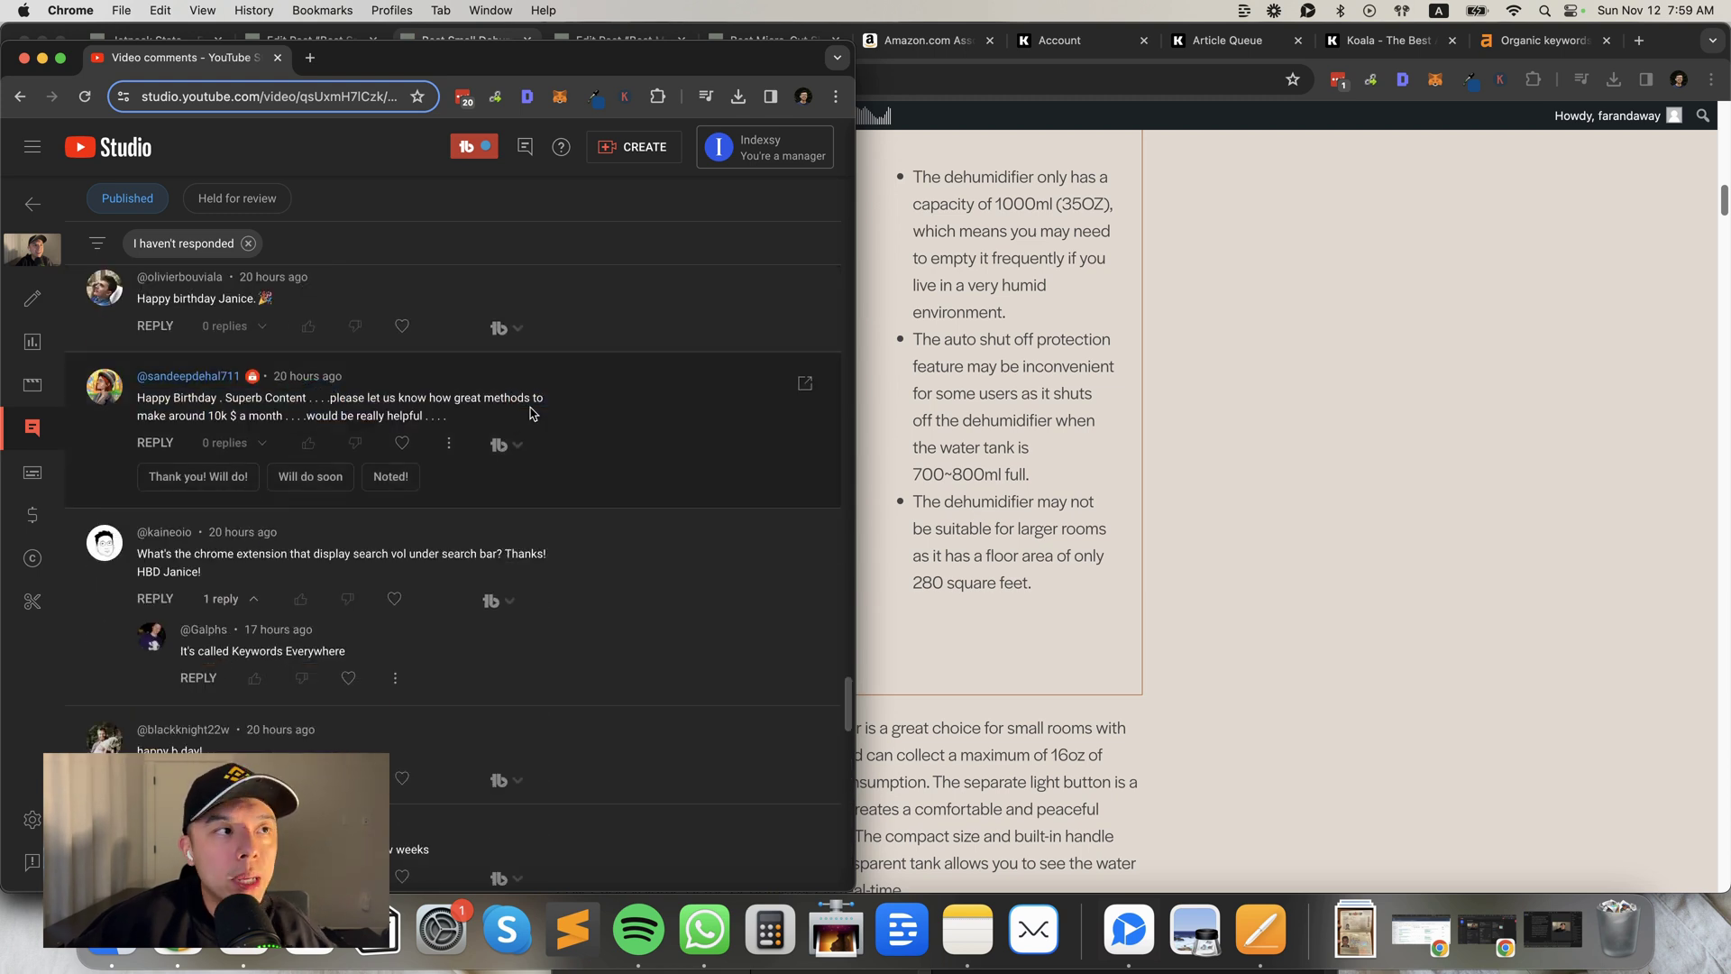
scroll(511, 391, "down", 4)
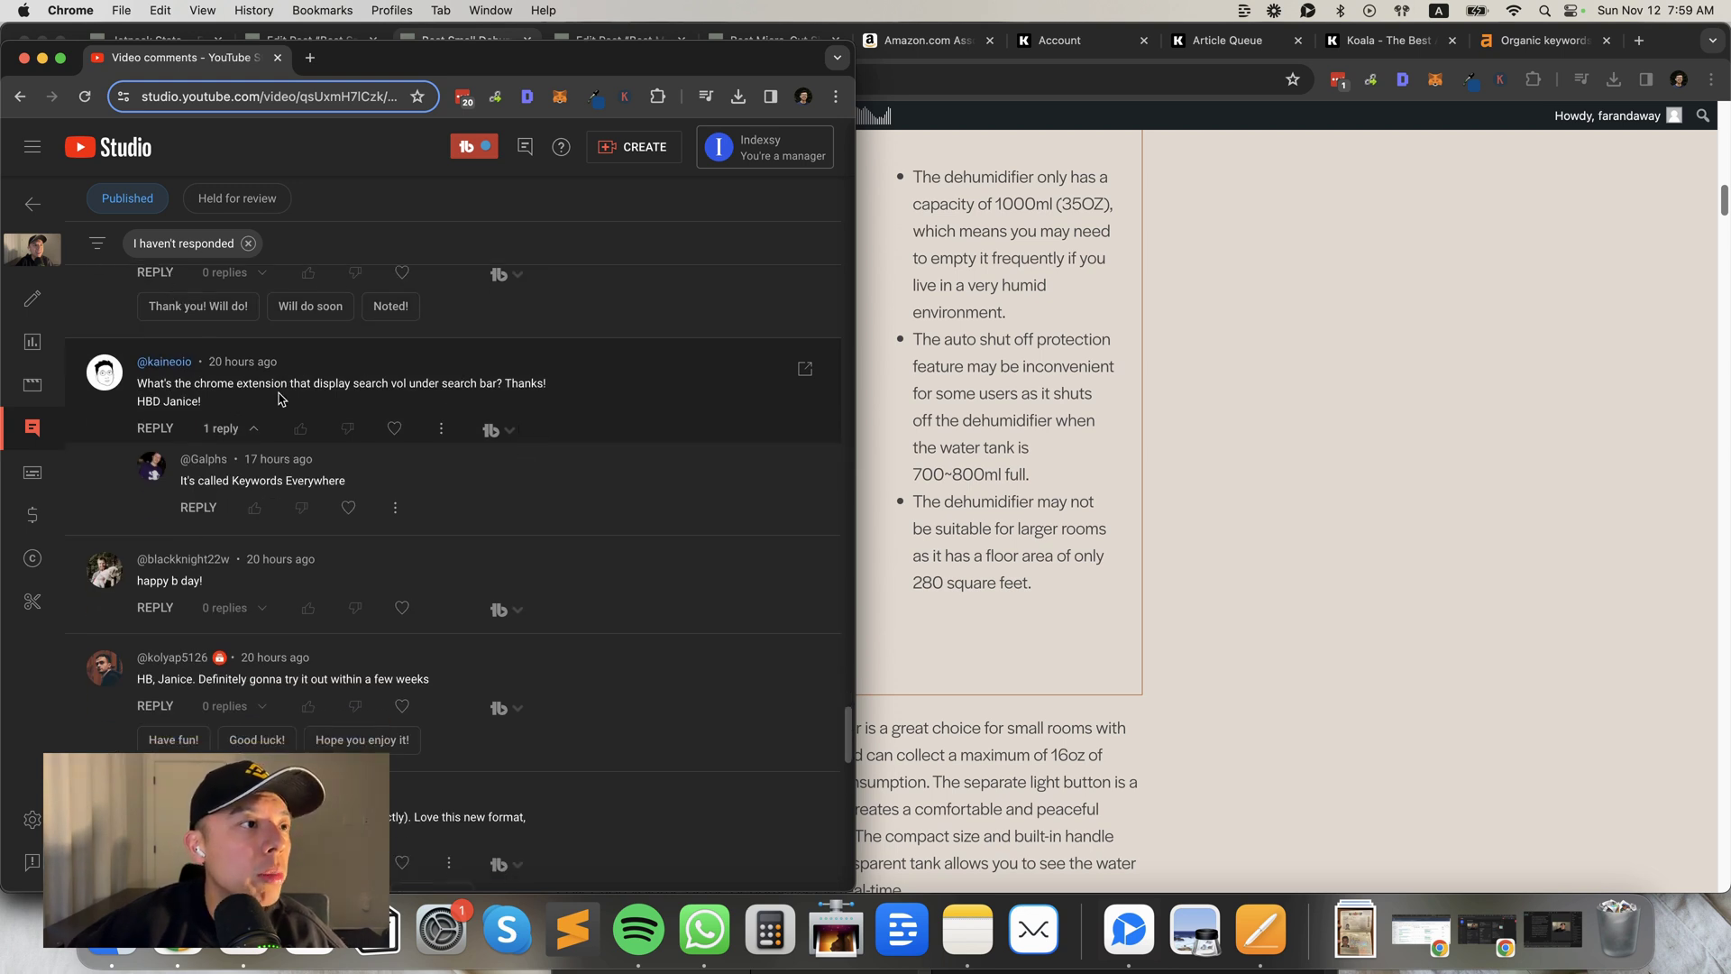
scroll(270, 476, "down", 10)
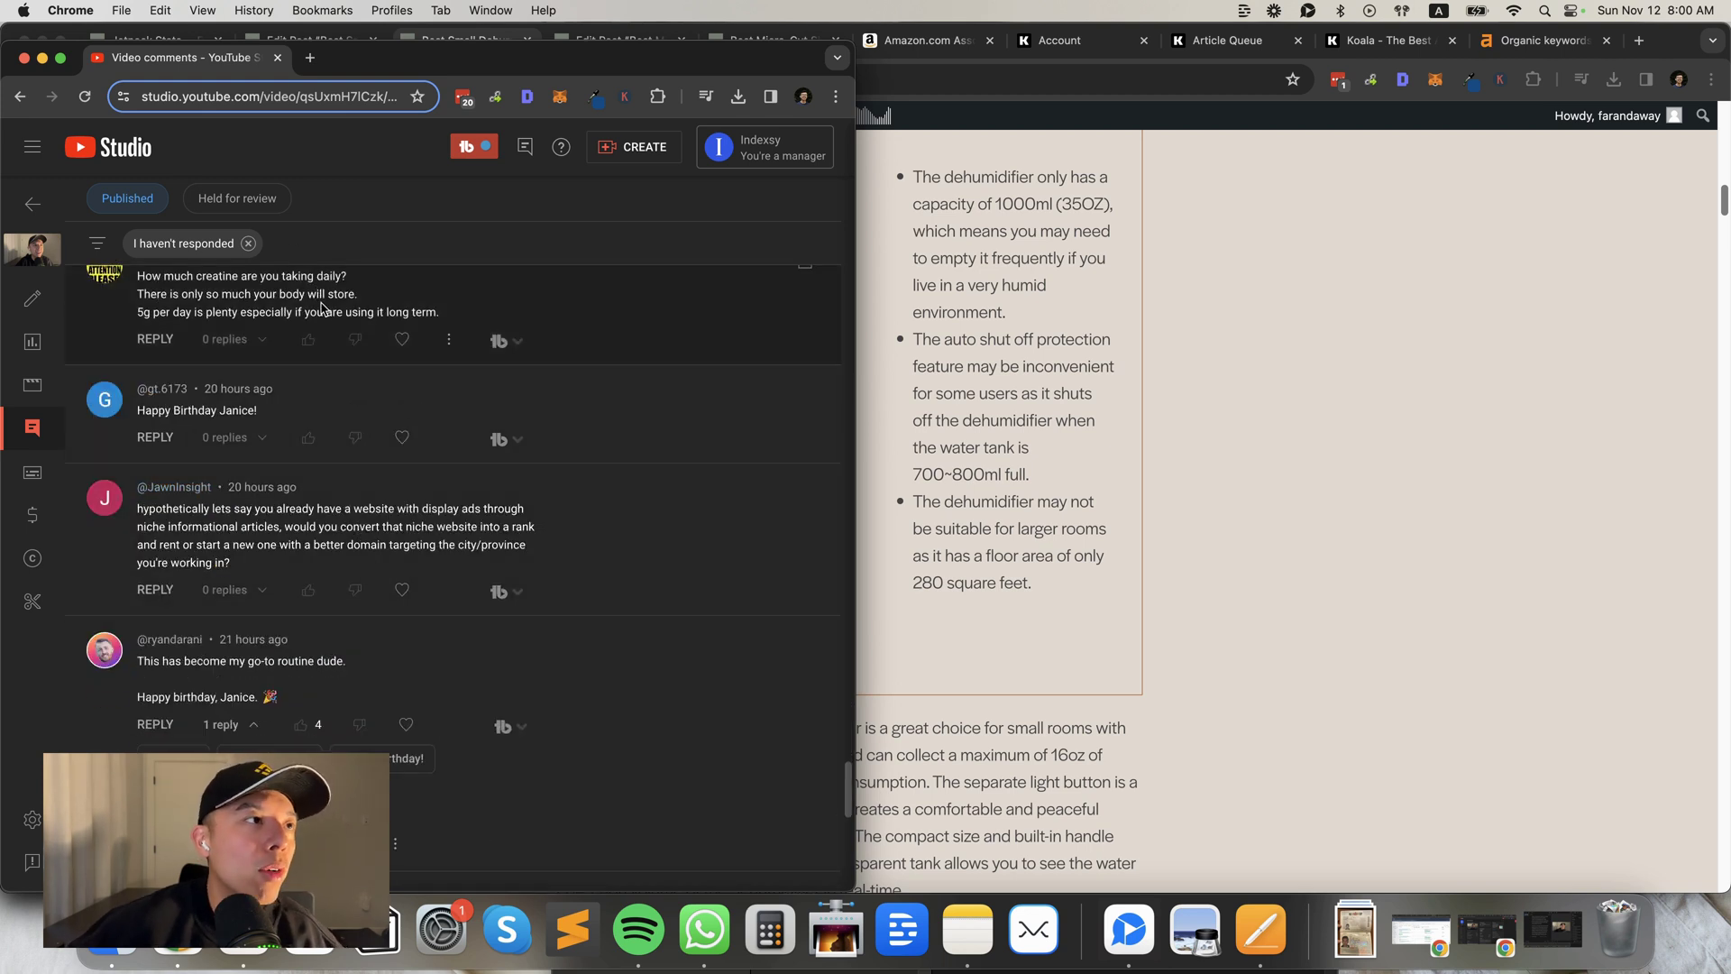
scroll(343, 379, "down", 2)
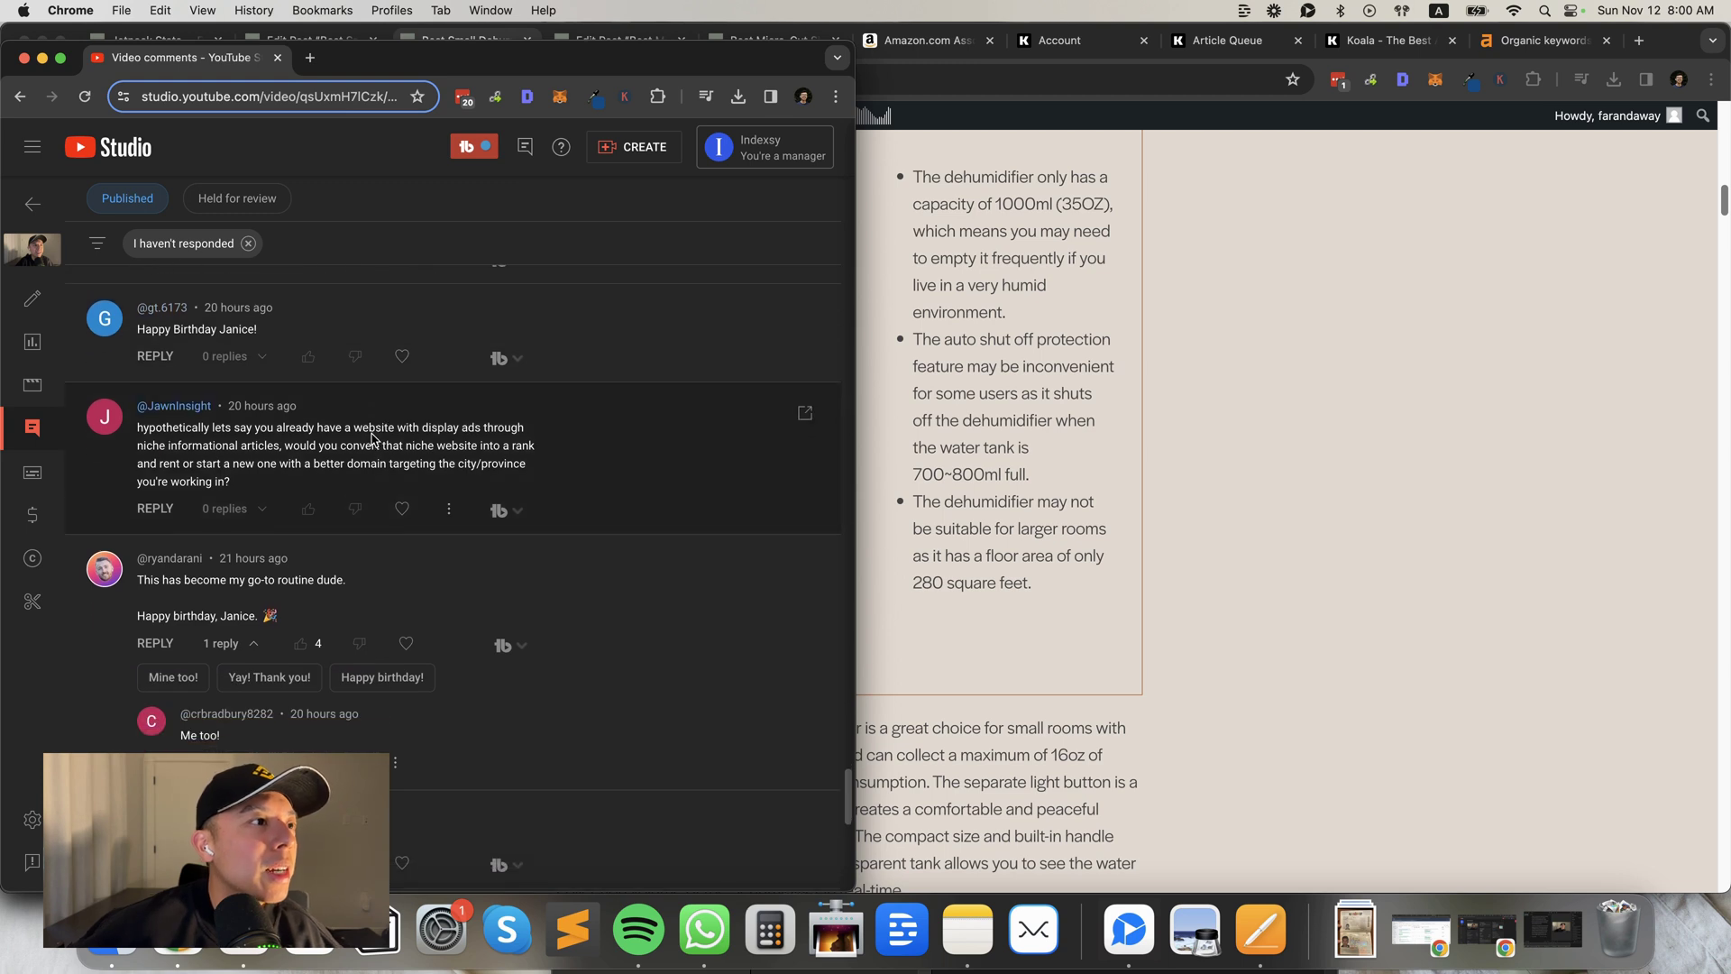
scroll(323, 442, "down", 1)
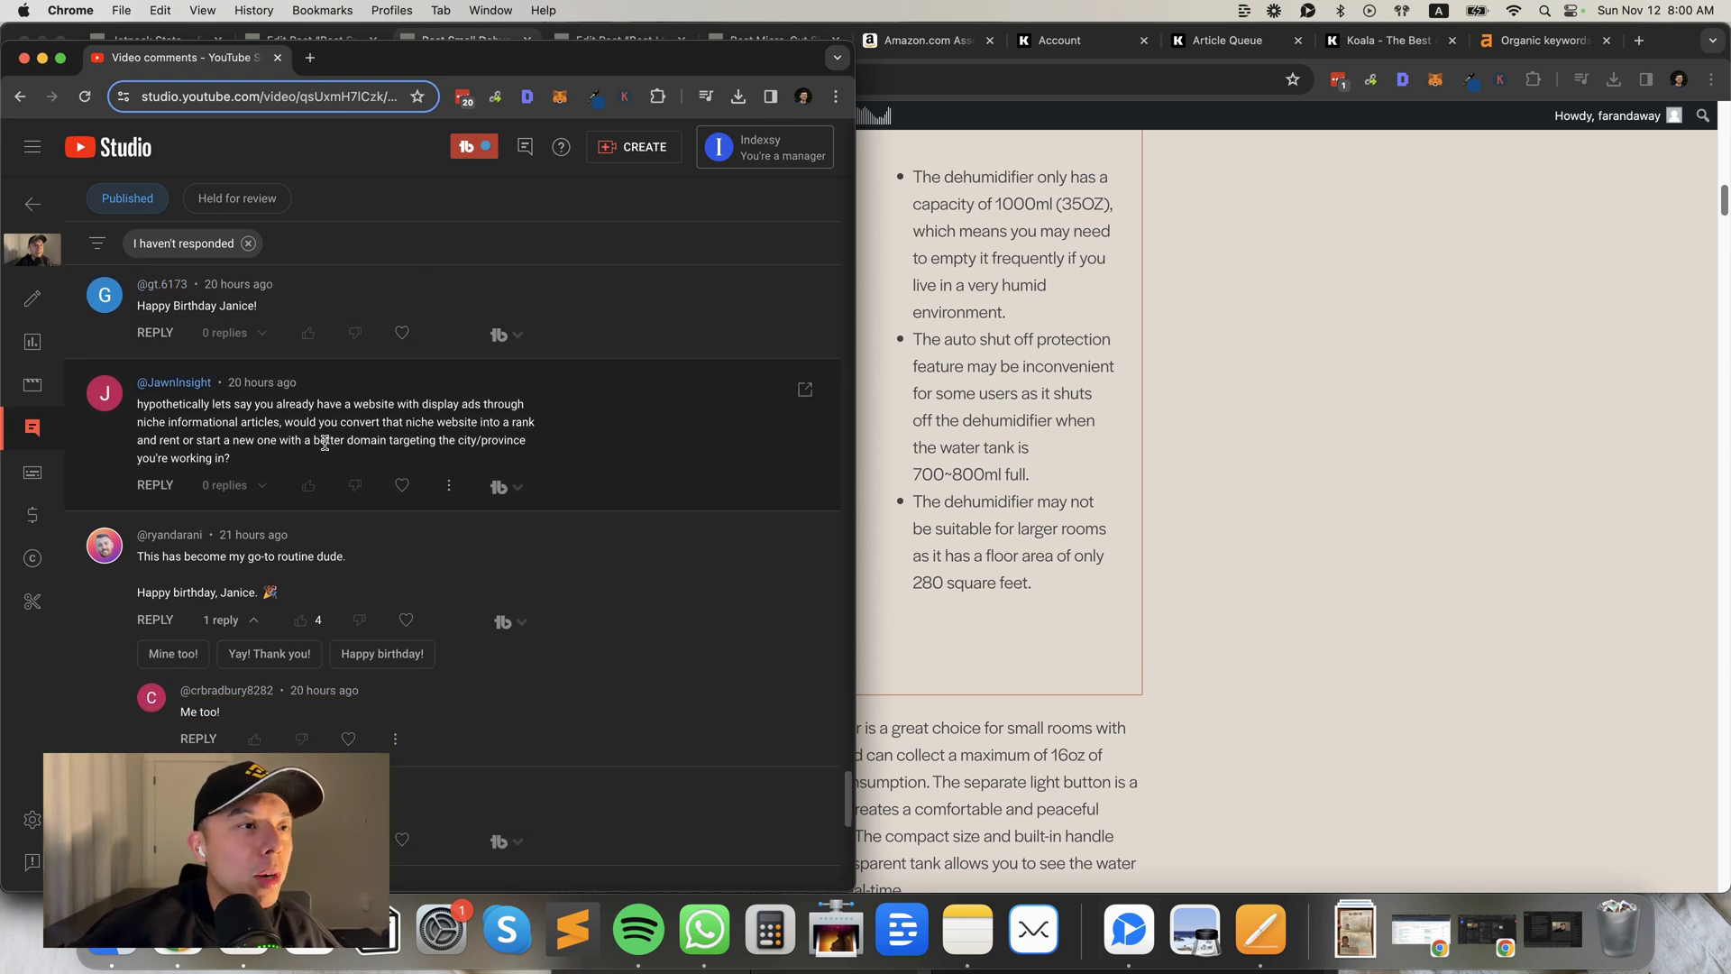
scroll(350, 440, "down", 1)
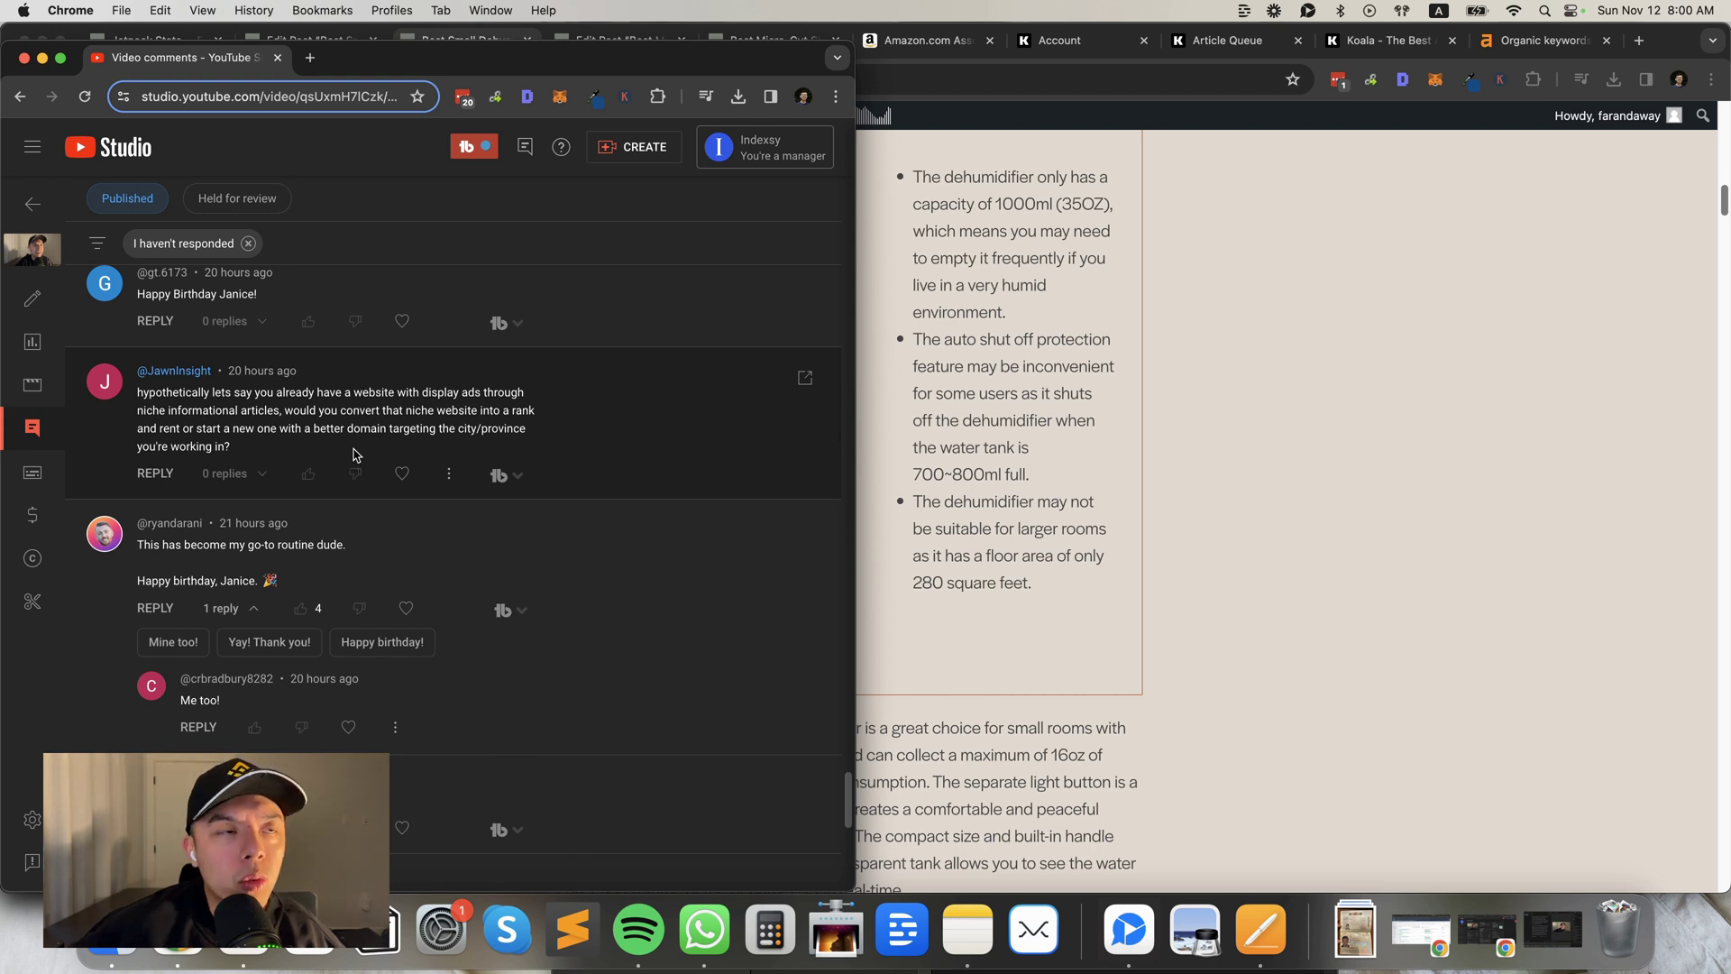
scroll(355, 455, "down", 4)
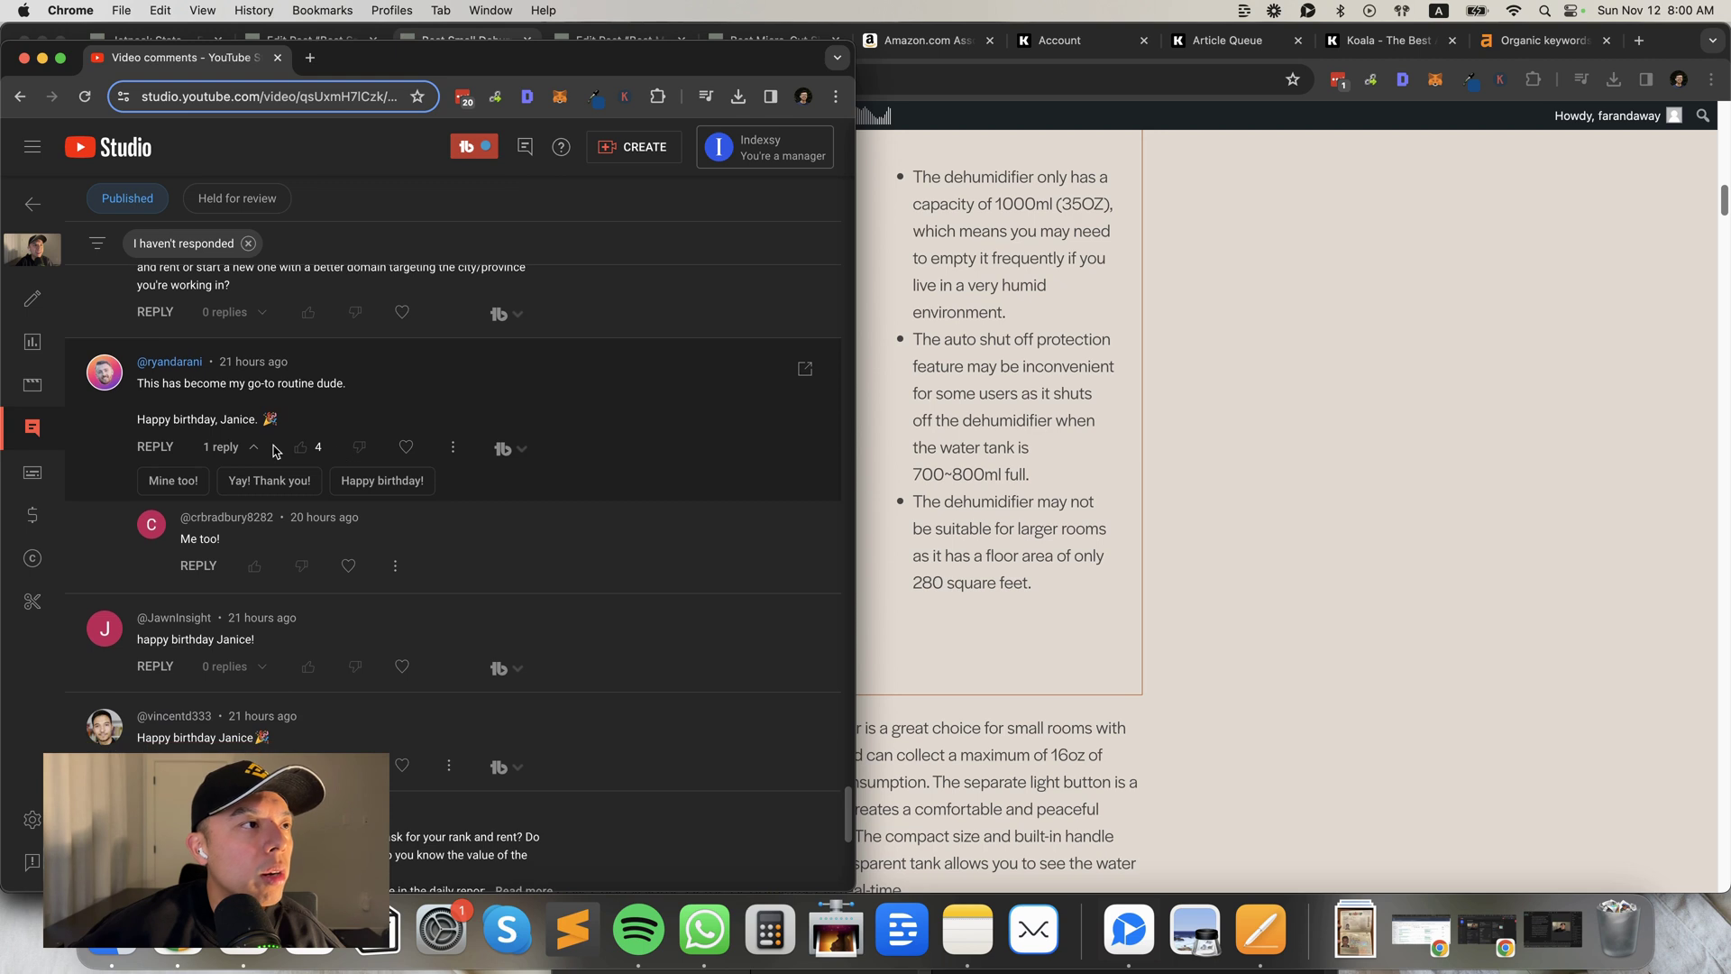
scroll(275, 450, "down", 6)
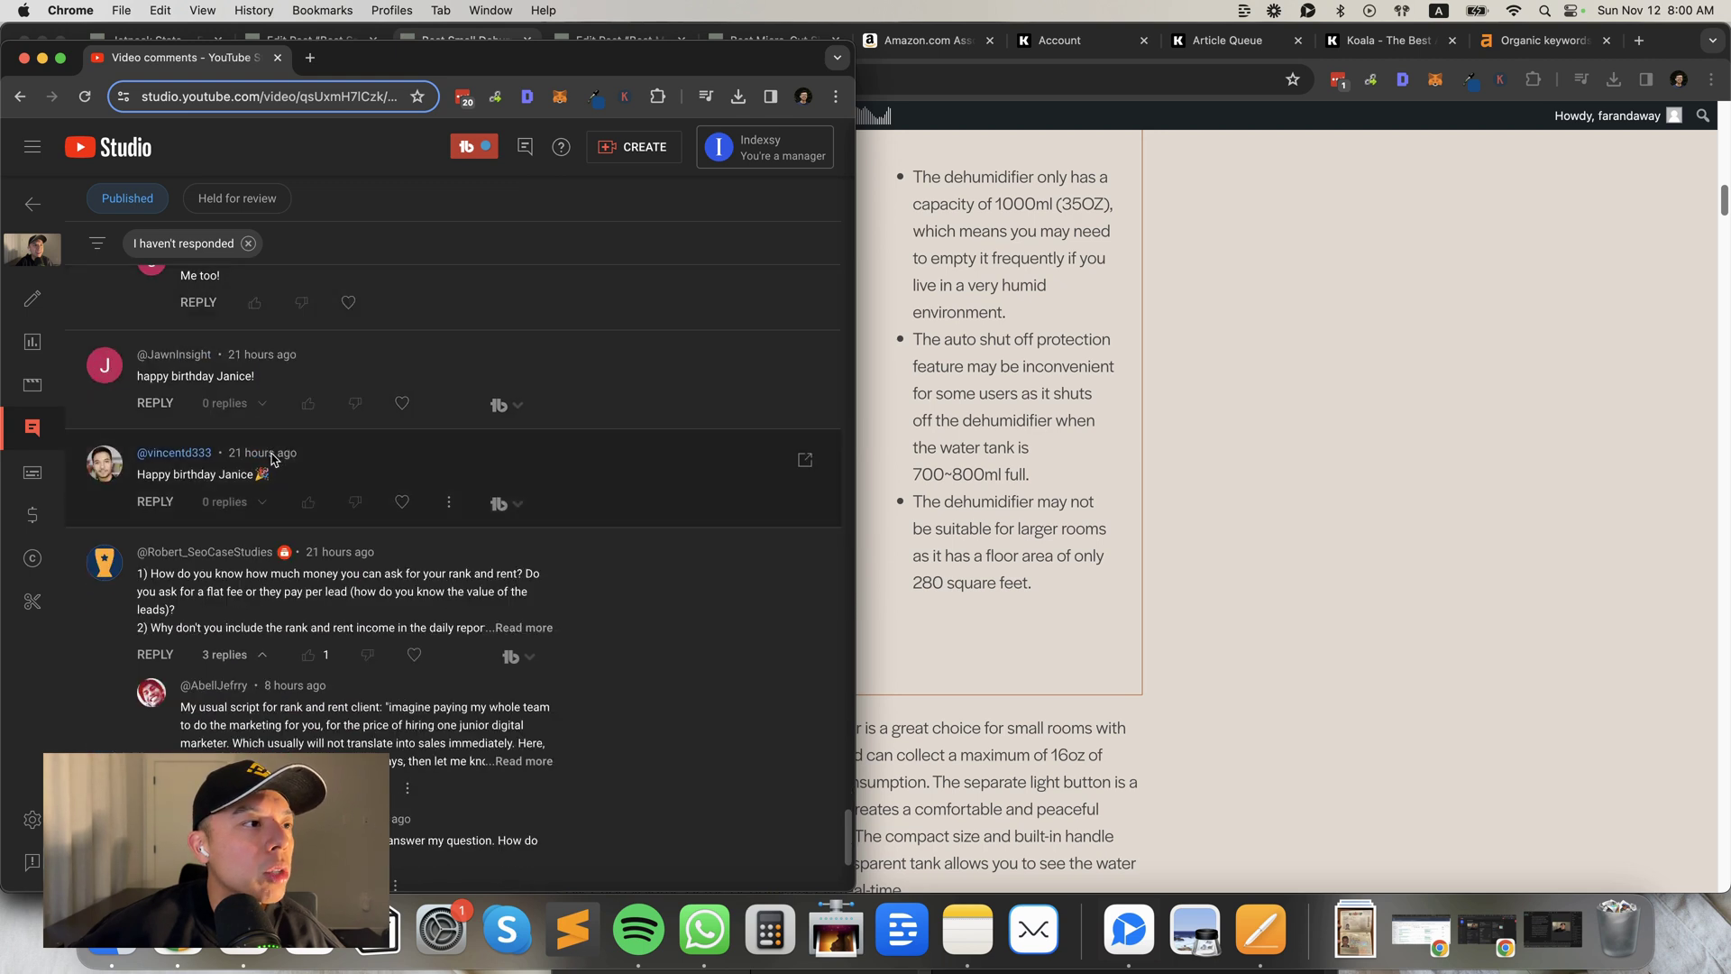
scroll(272, 460, "down", 2)
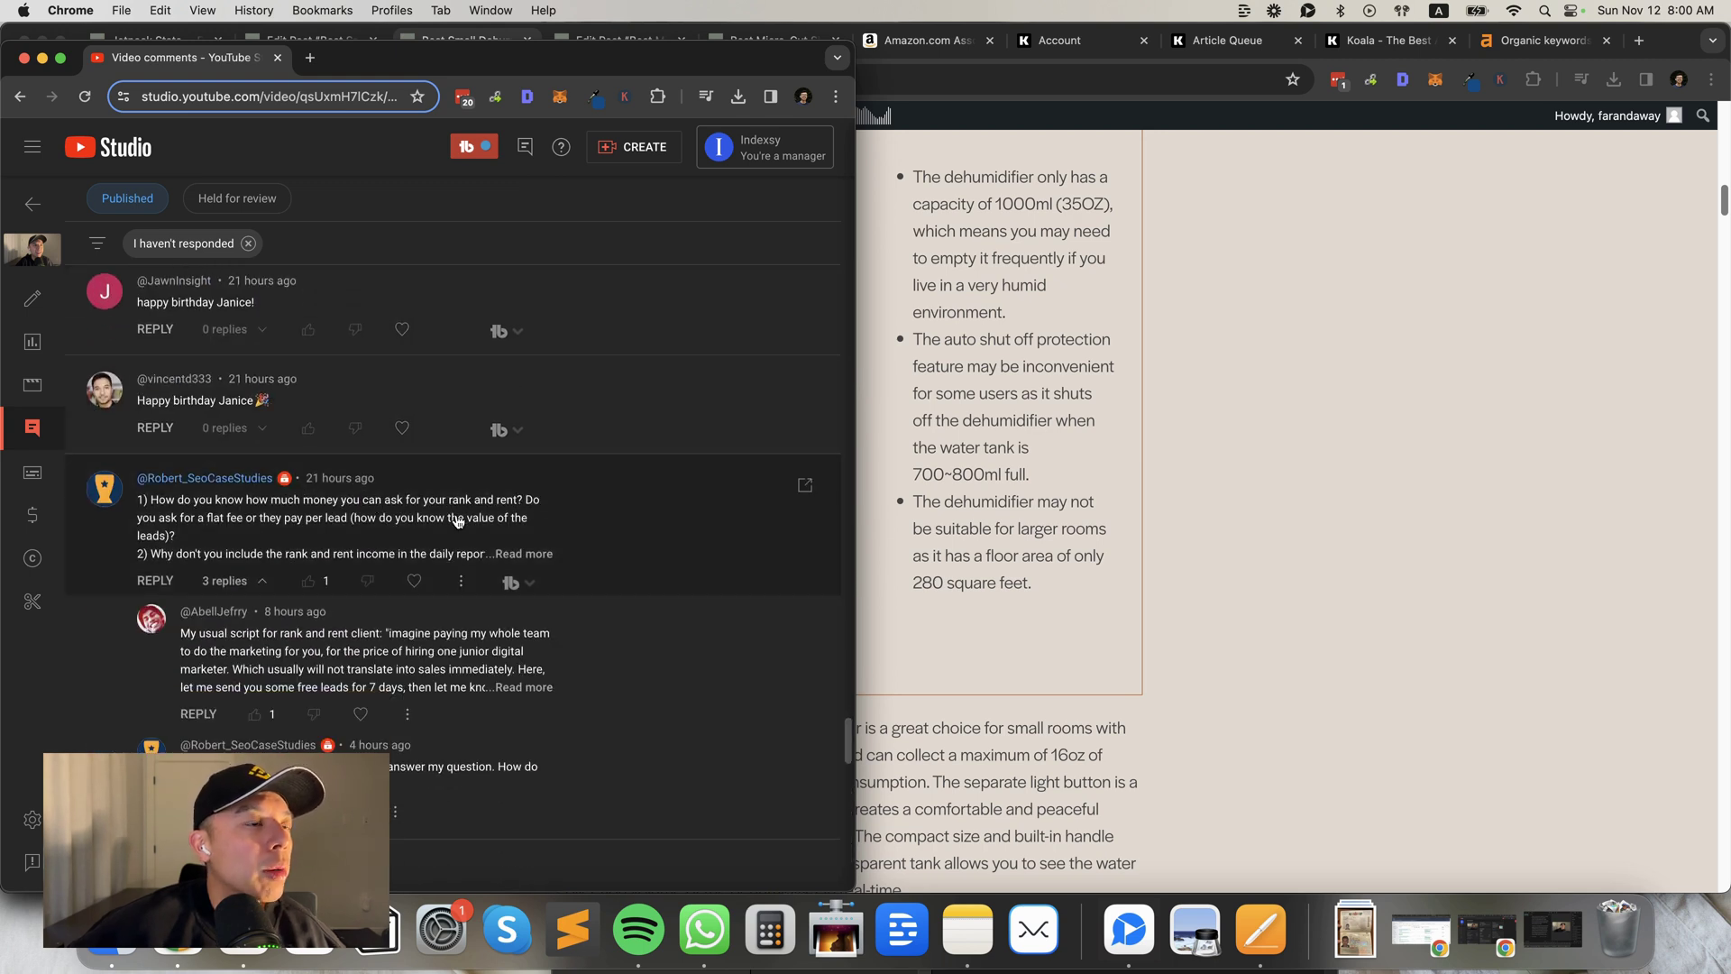
scroll(341, 565, "down", 1)
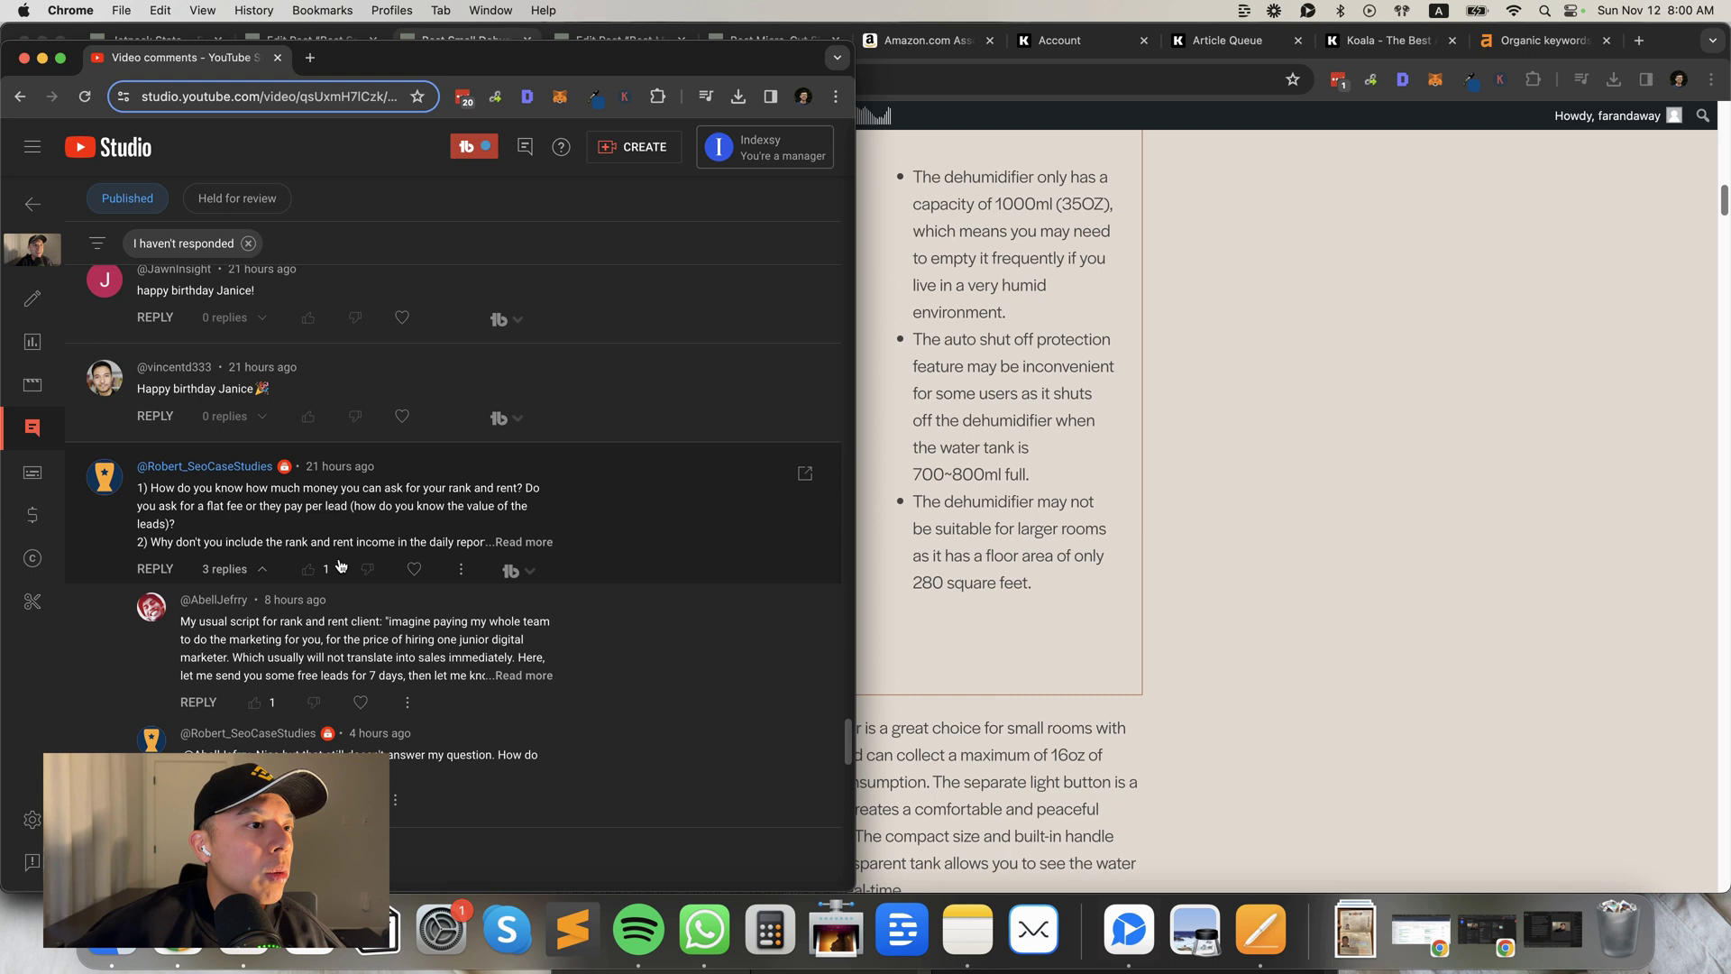
left_click(519, 527)
scroll(496, 532, "down", 1)
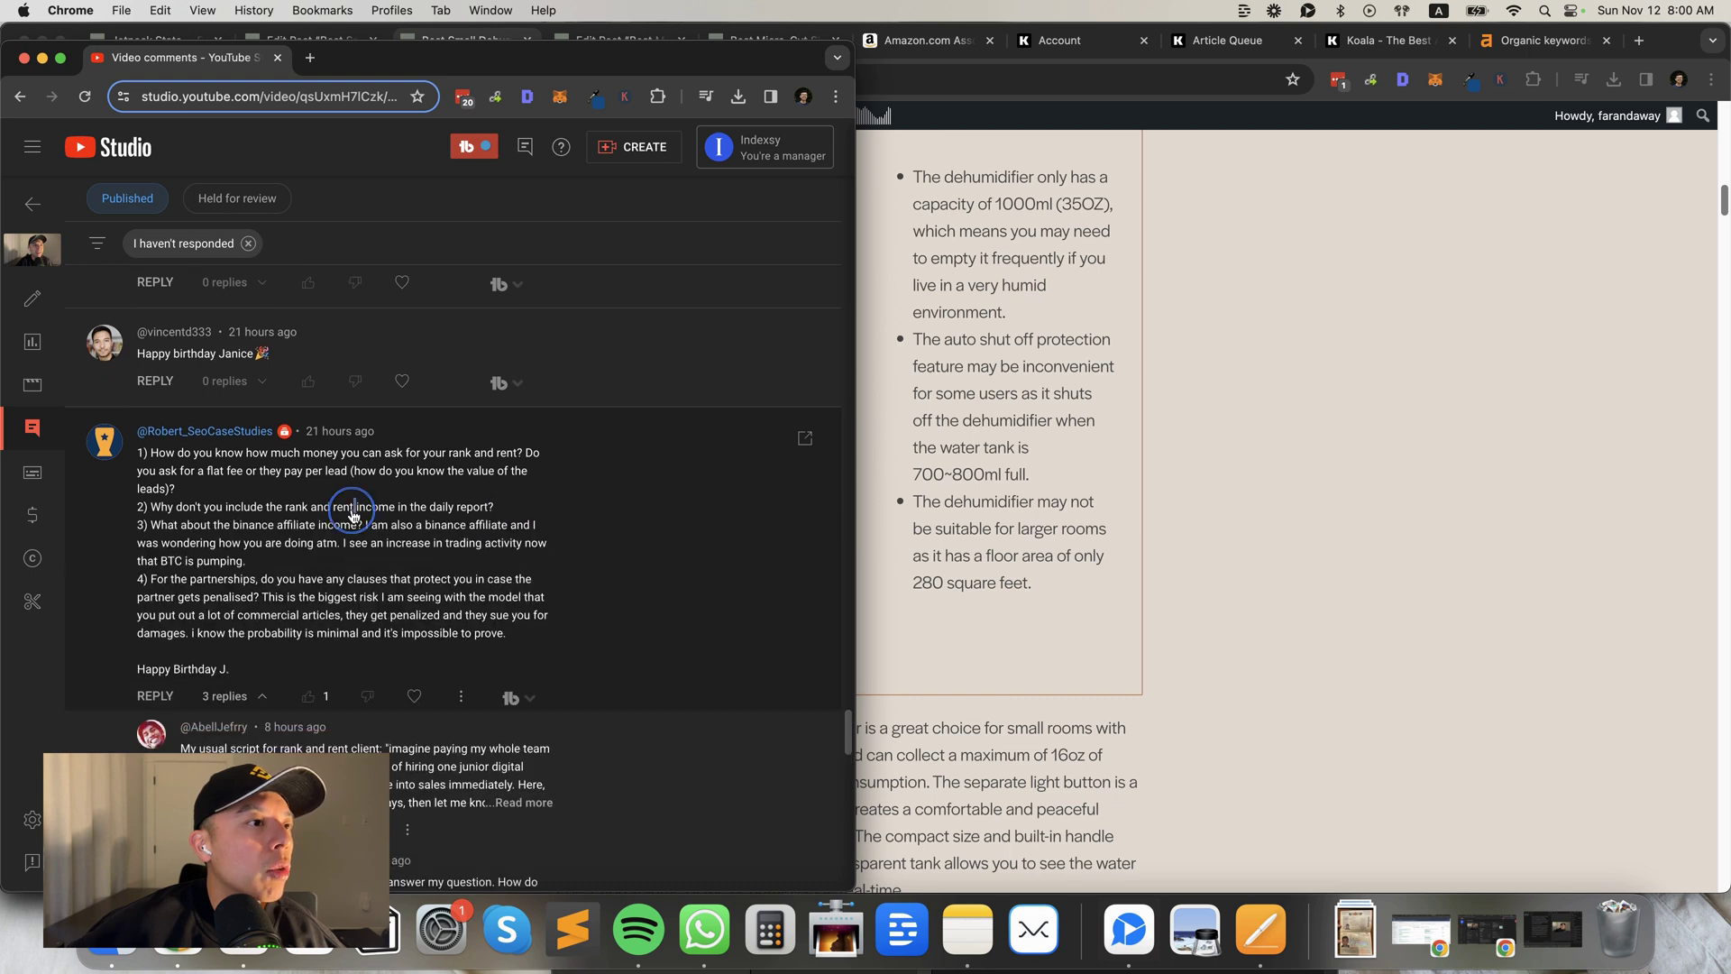
triple_click(353, 507)
left_click(516, 530)
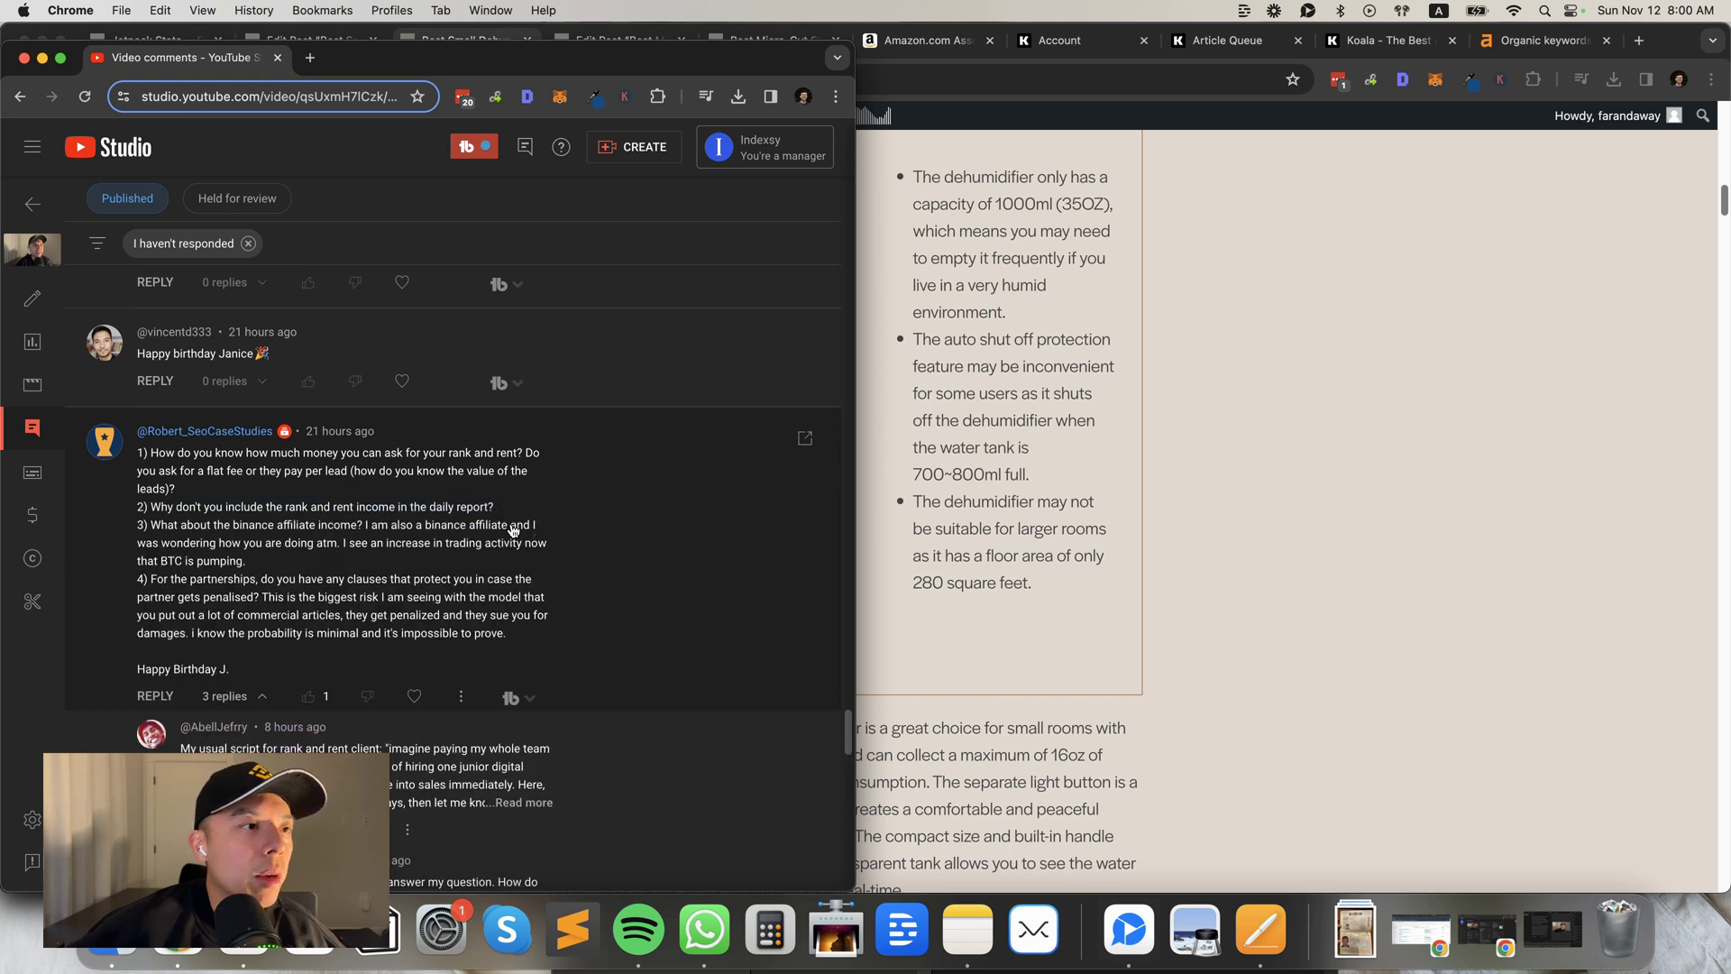
triple_click(311, 543)
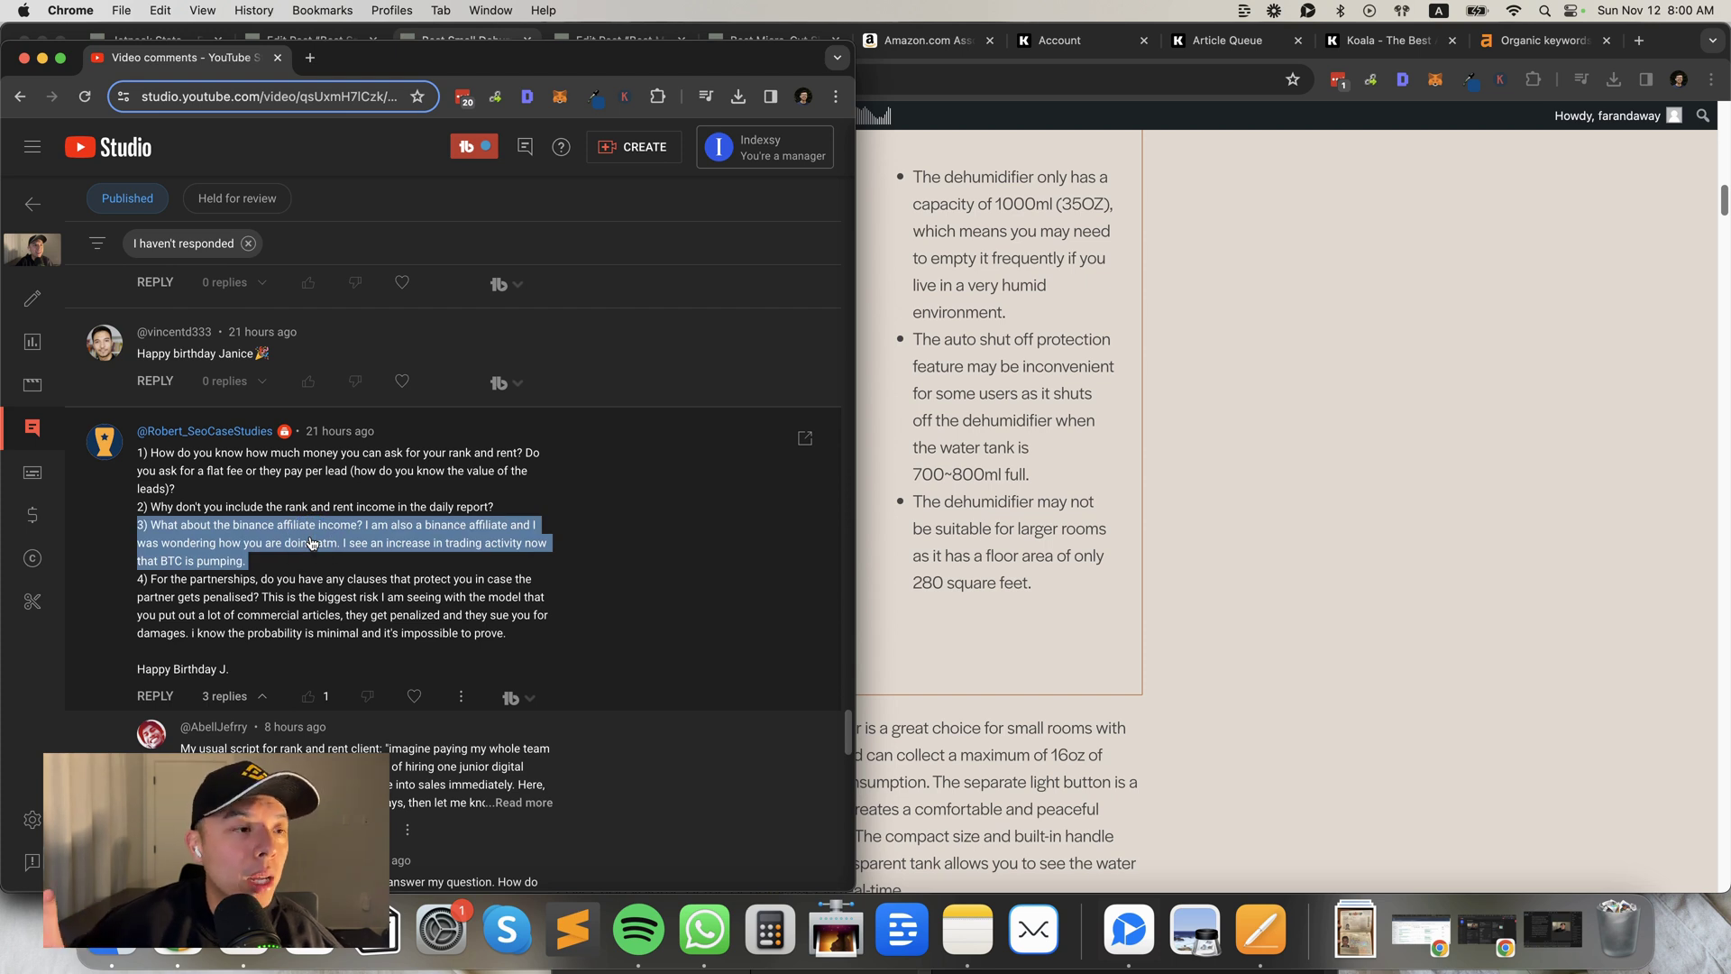
scroll(309, 542, "down", 1)
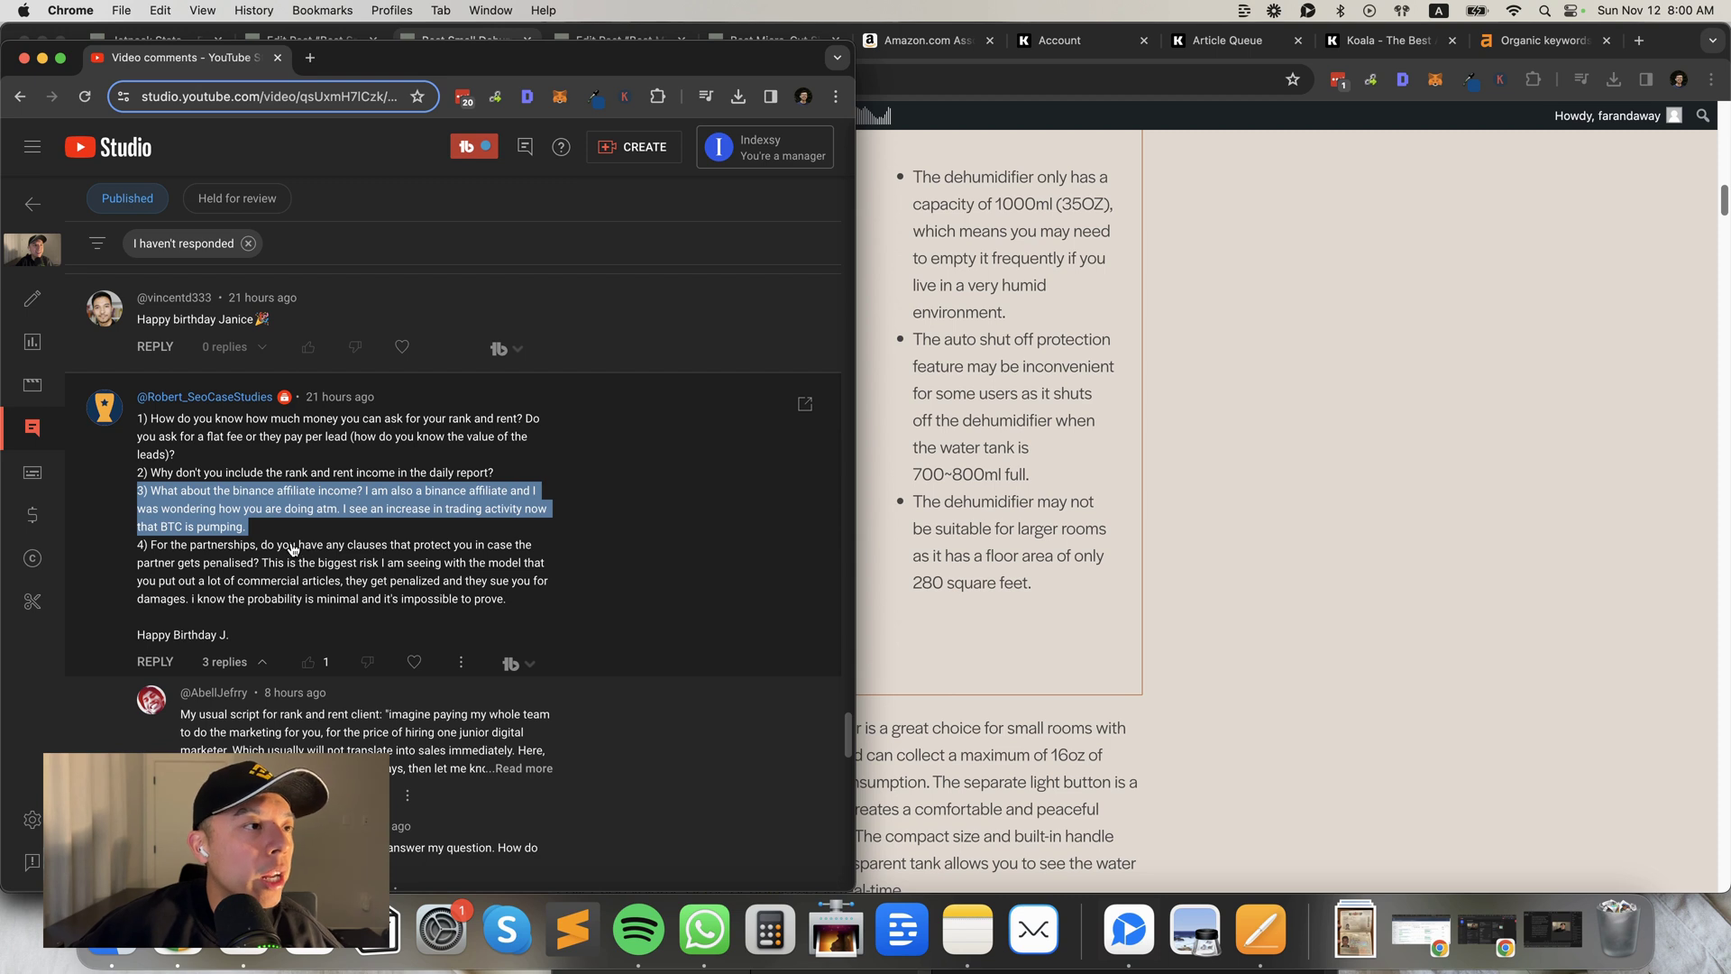
scroll(293, 549, "down", 1)
triple_click(293, 545)
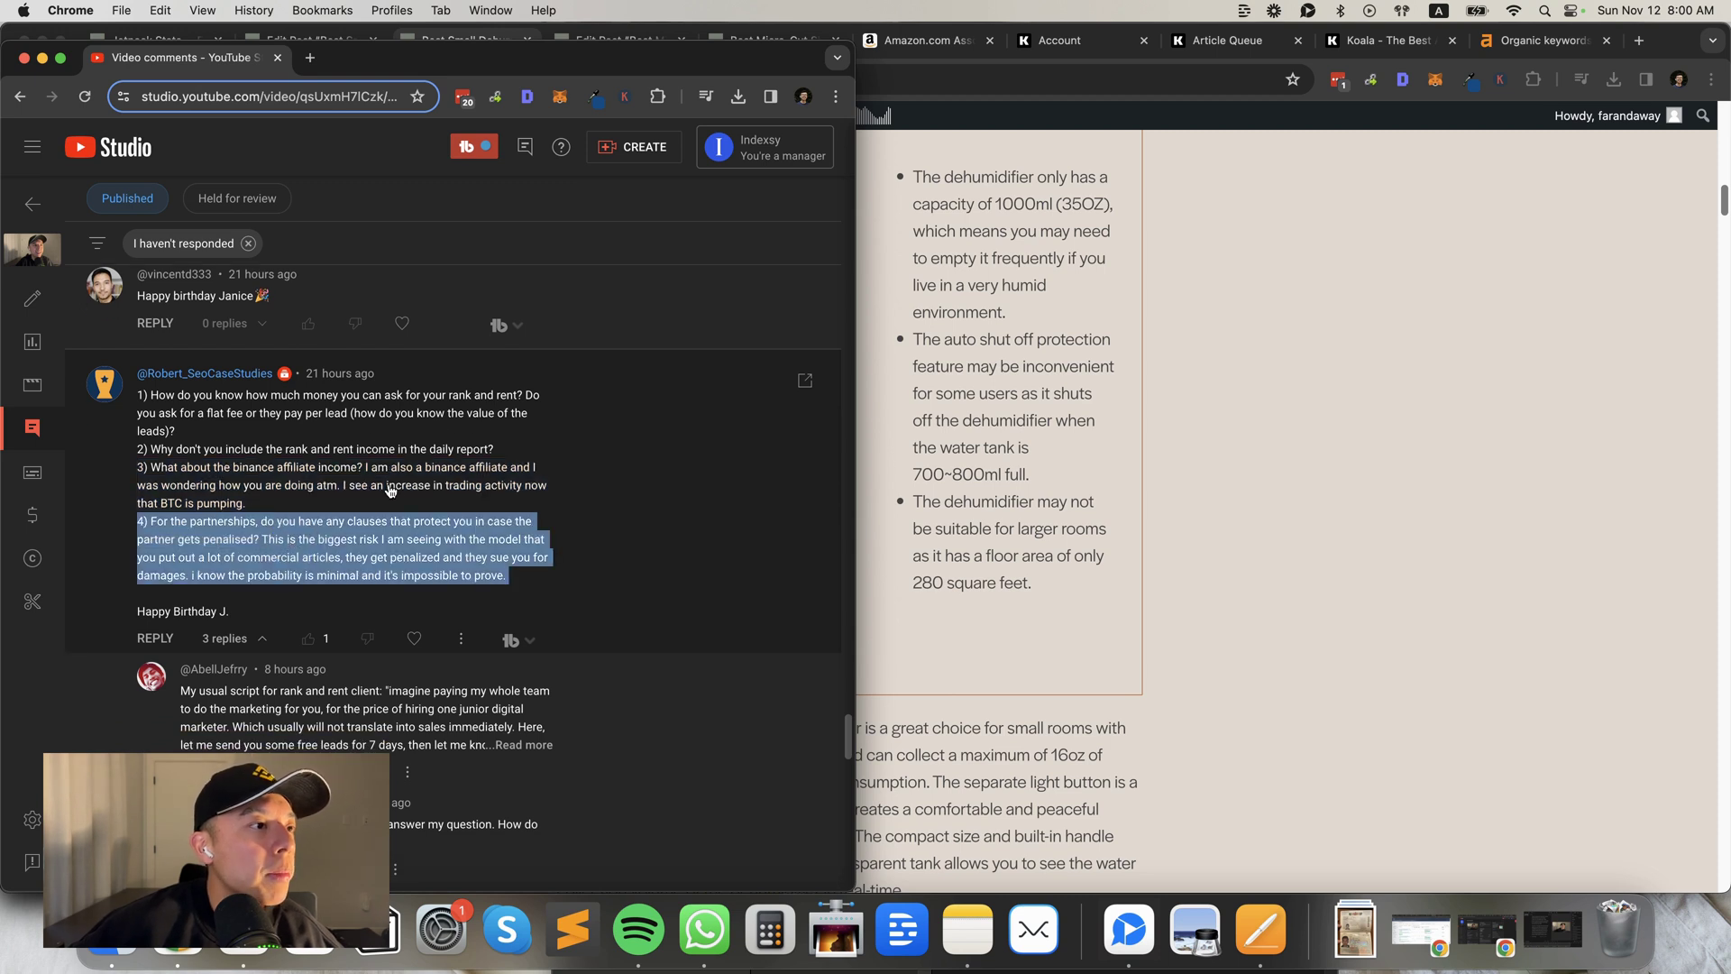
scroll(396, 490, "down", 1)
left_click(397, 492)
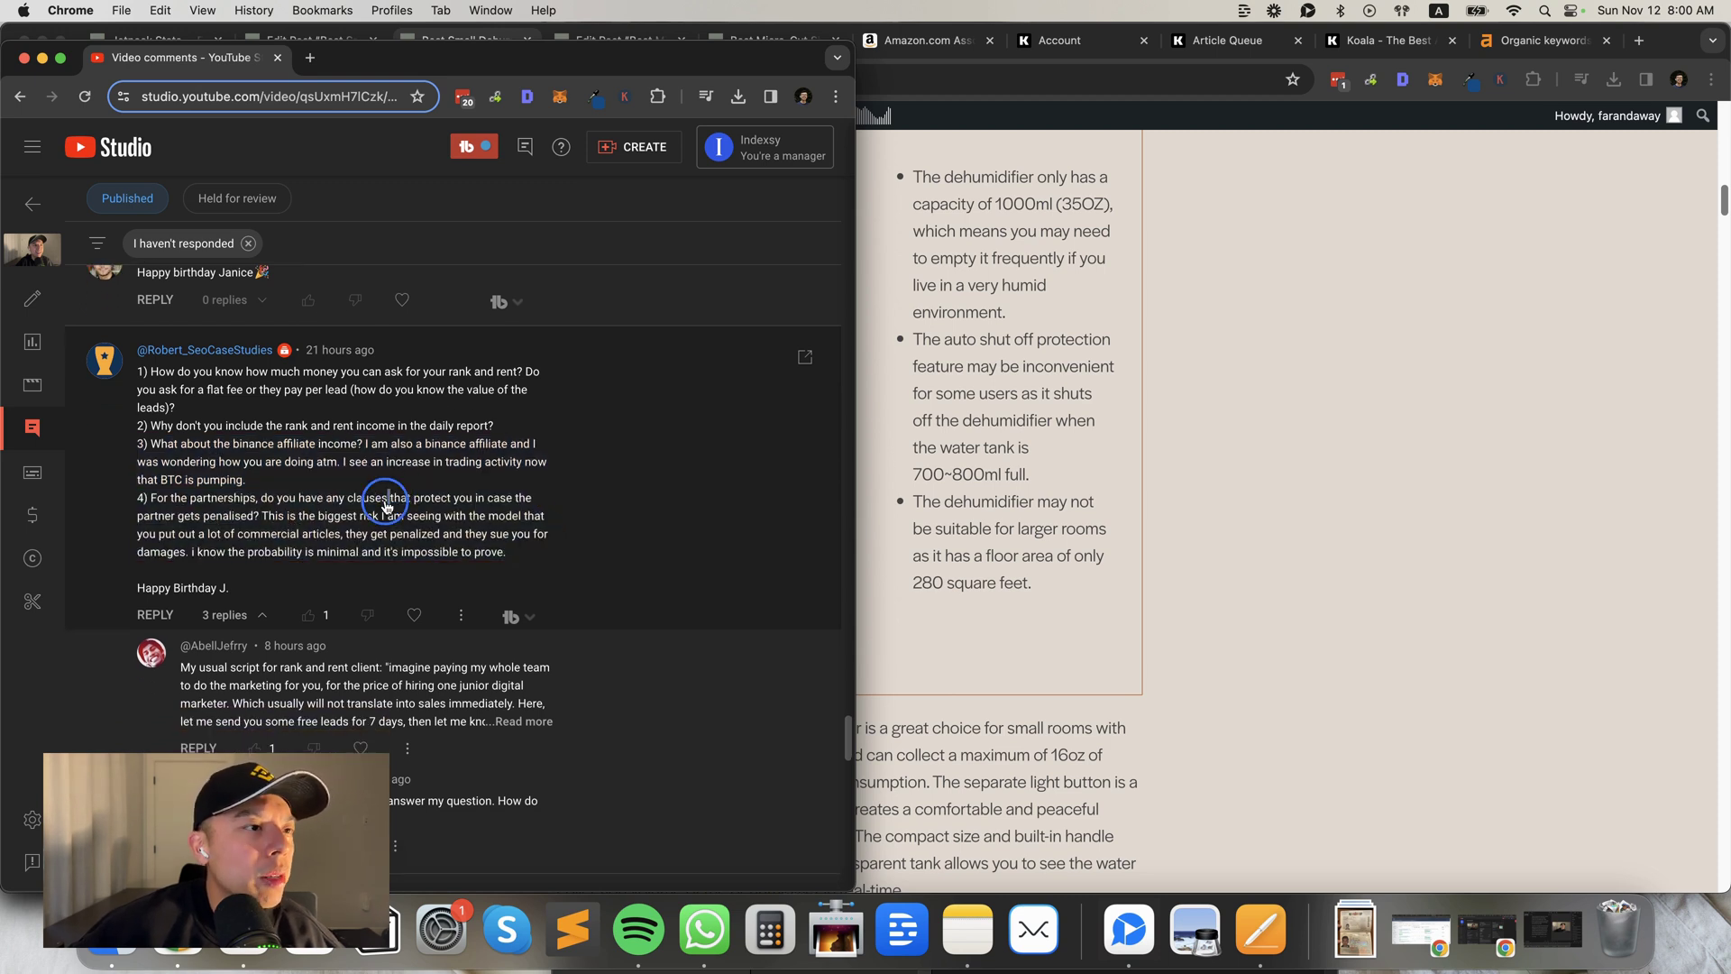
triple_click(389, 501)
scroll(390, 502, "down", 1)
left_click(390, 502)
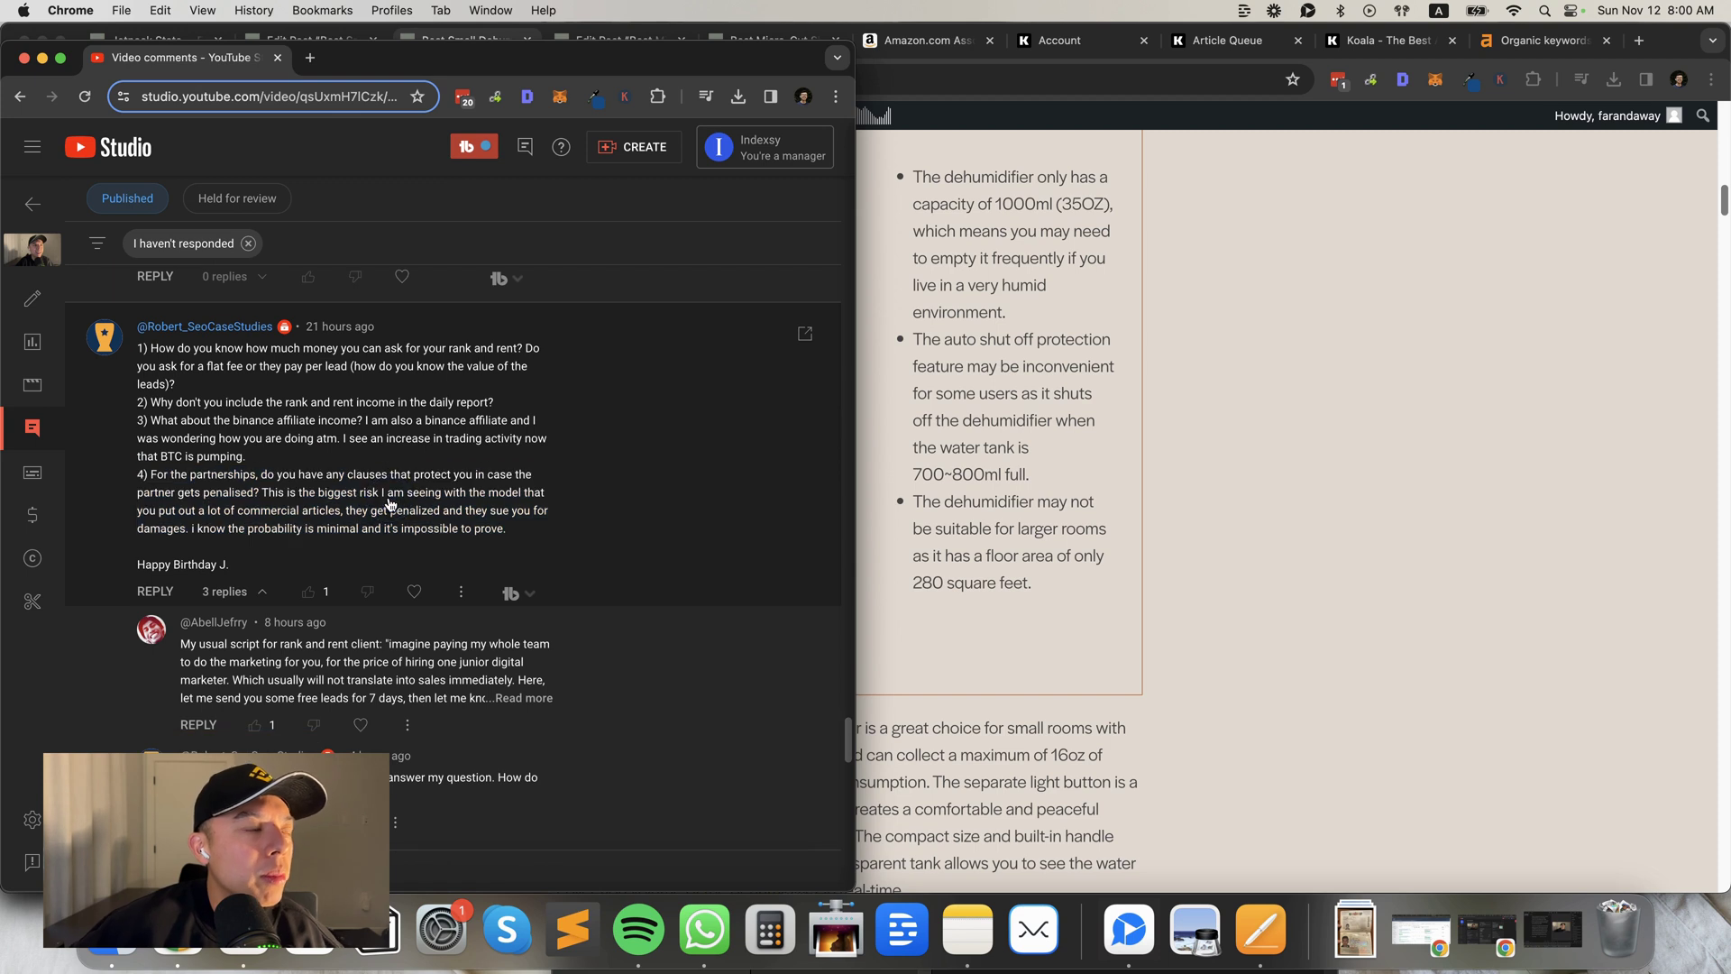
scroll(394, 510, "down", 1)
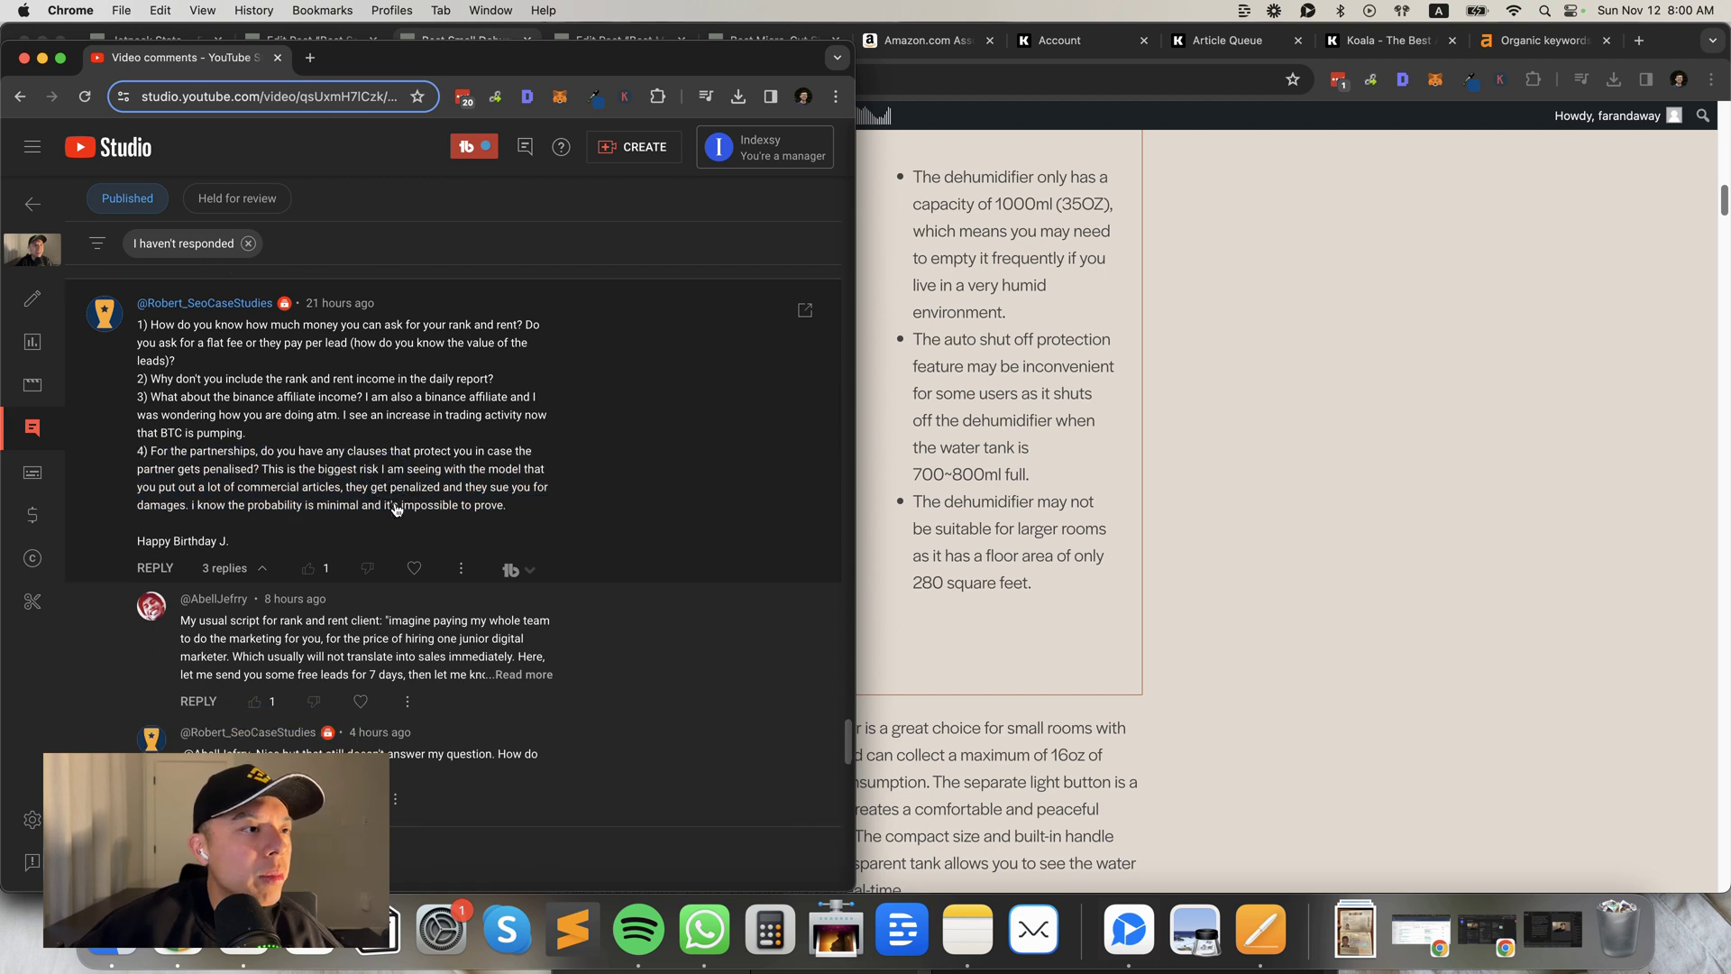
double_click(320, 487)
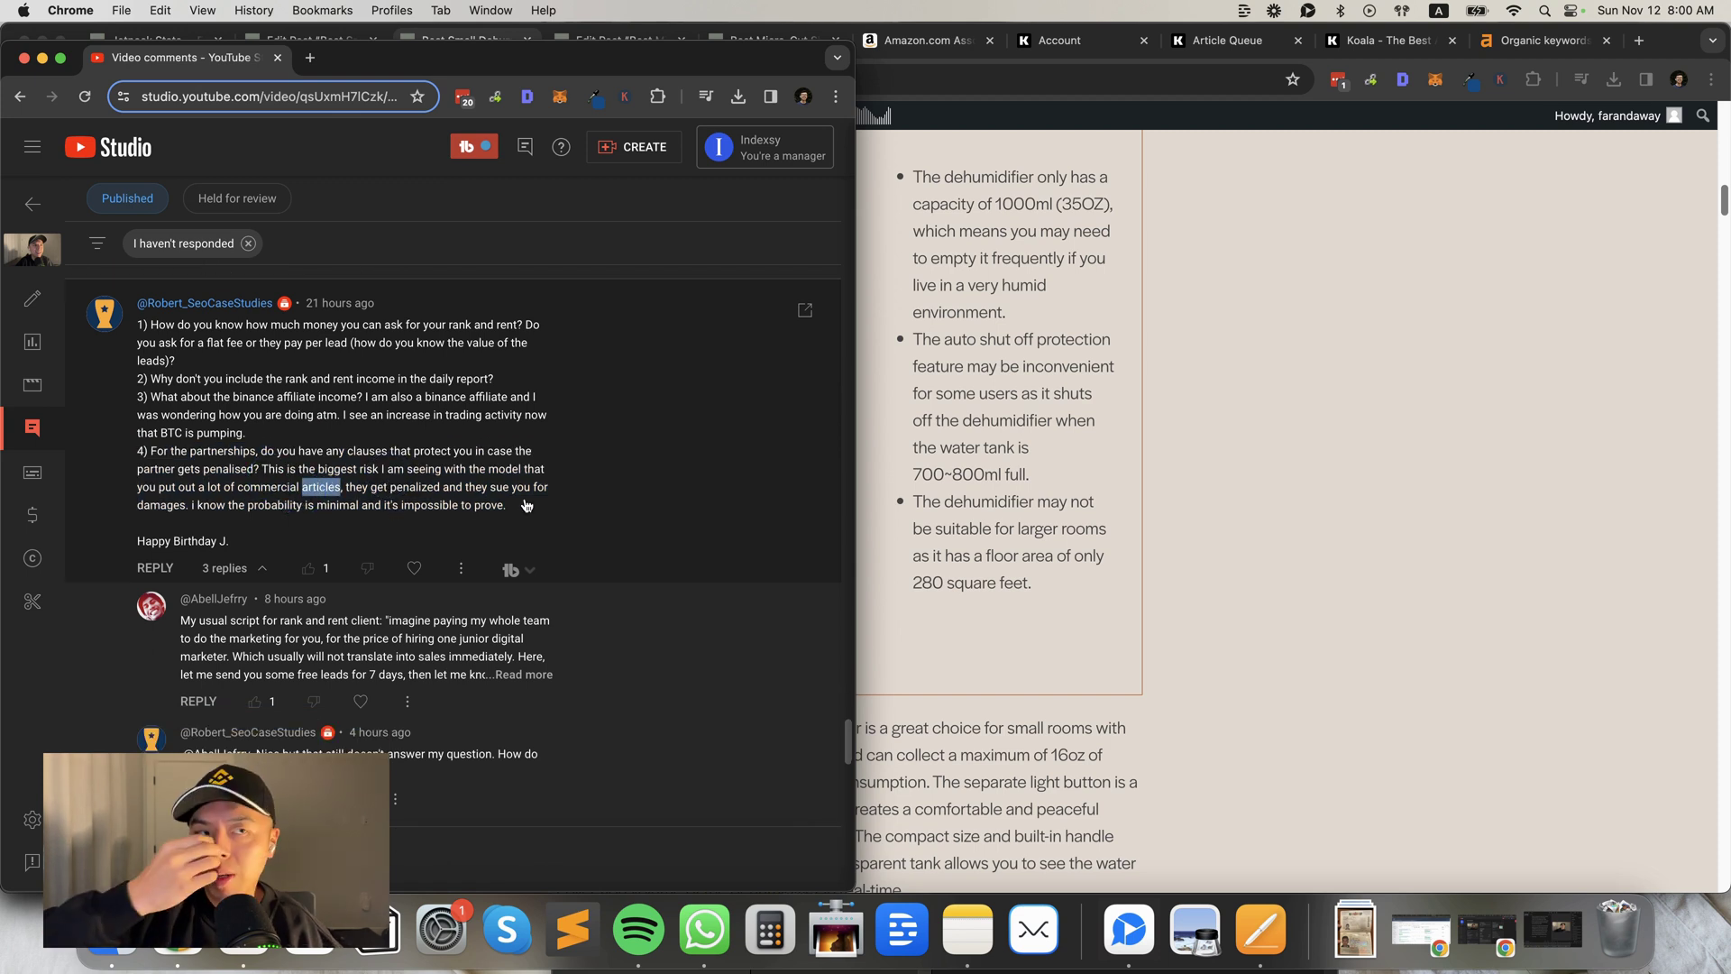
scroll(514, 512, "down", 5)
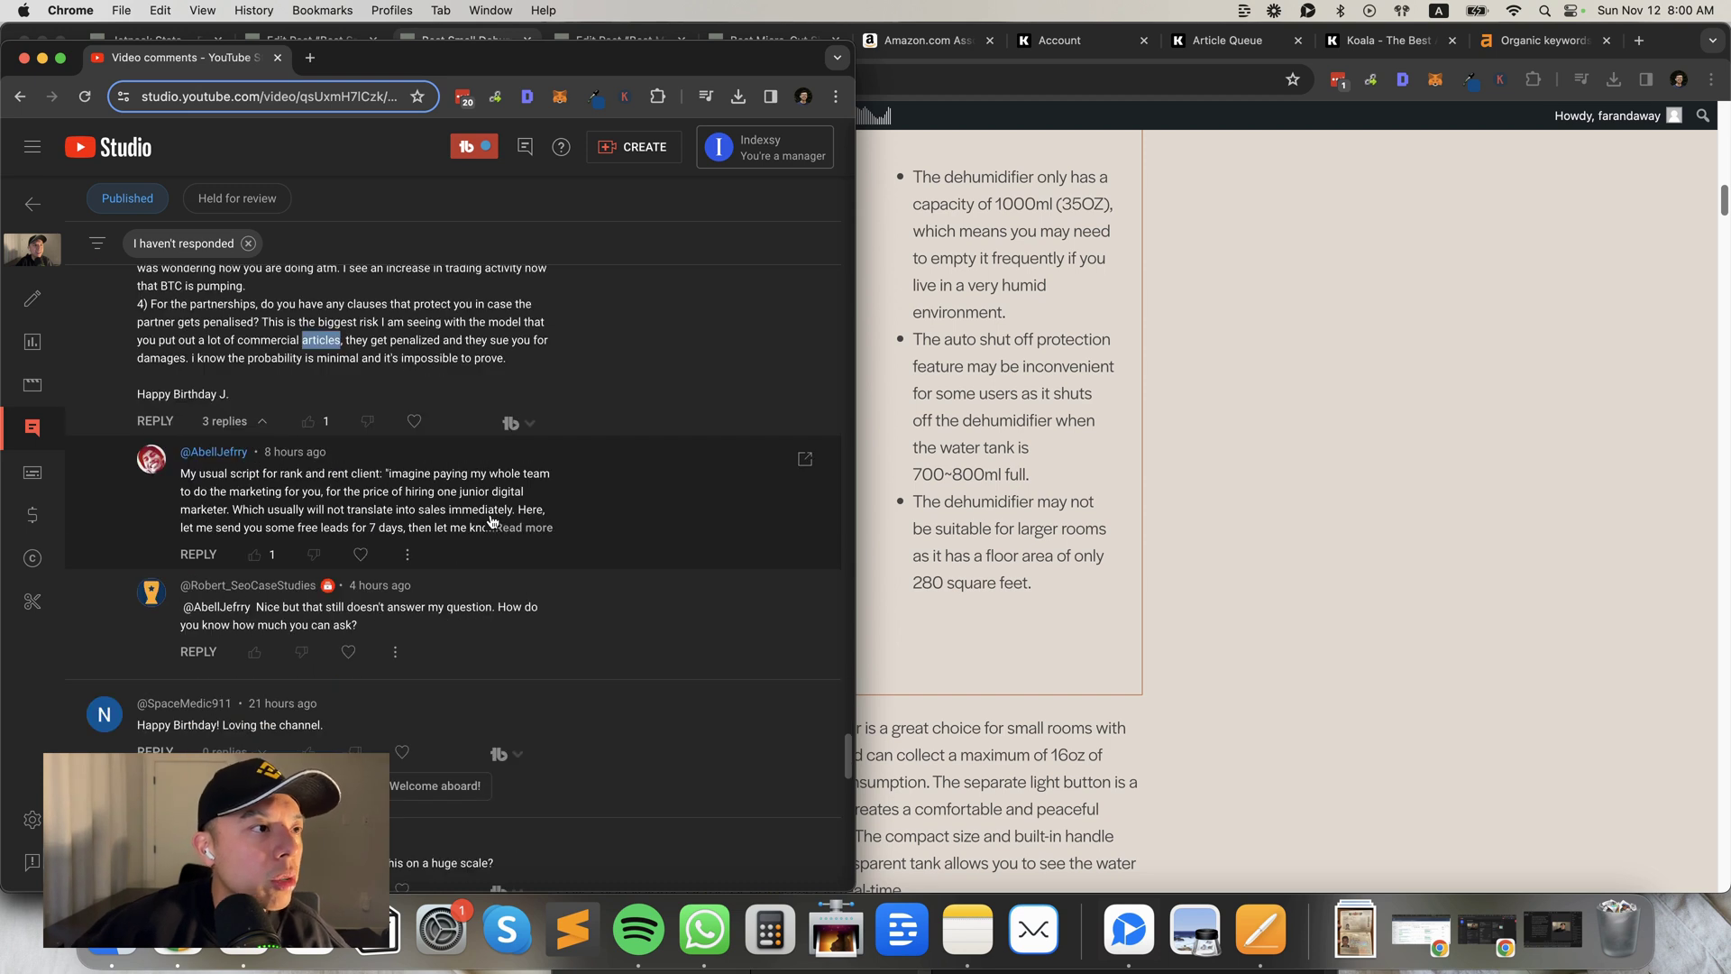
scroll(493, 521, "down", 15)
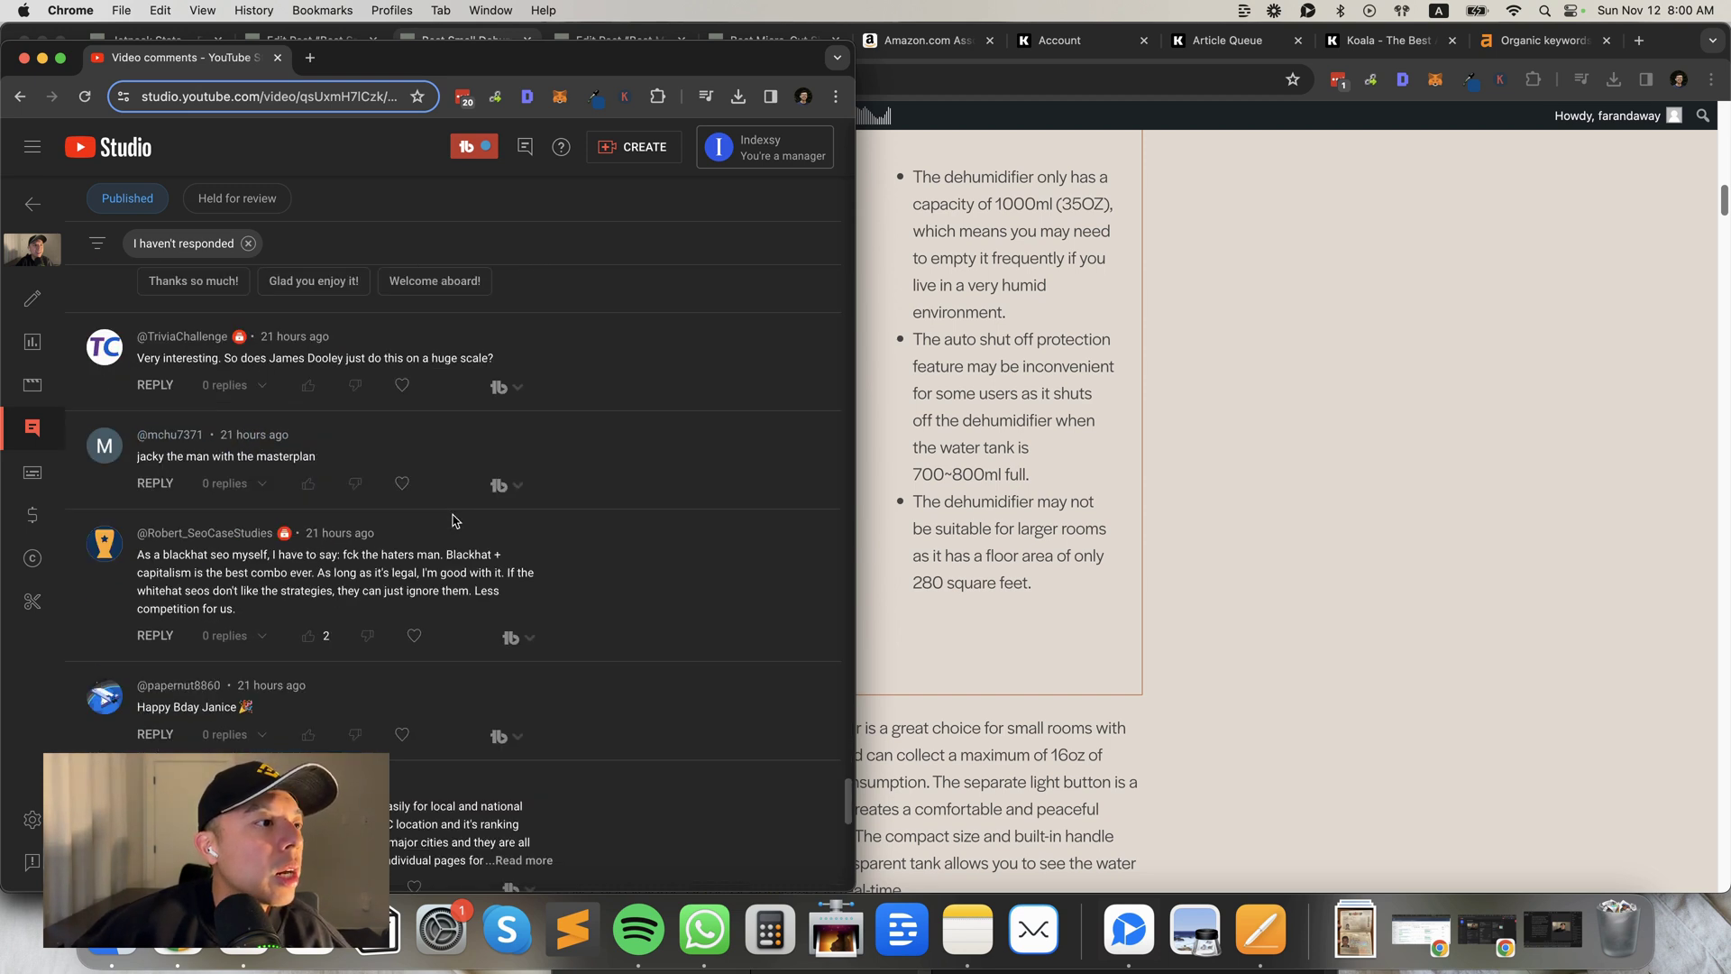
Expand the truncated comment about ranking one page in several cities to show its full text.
scroll(369, 544, "down", 1)
scroll(422, 531, "down", 3)
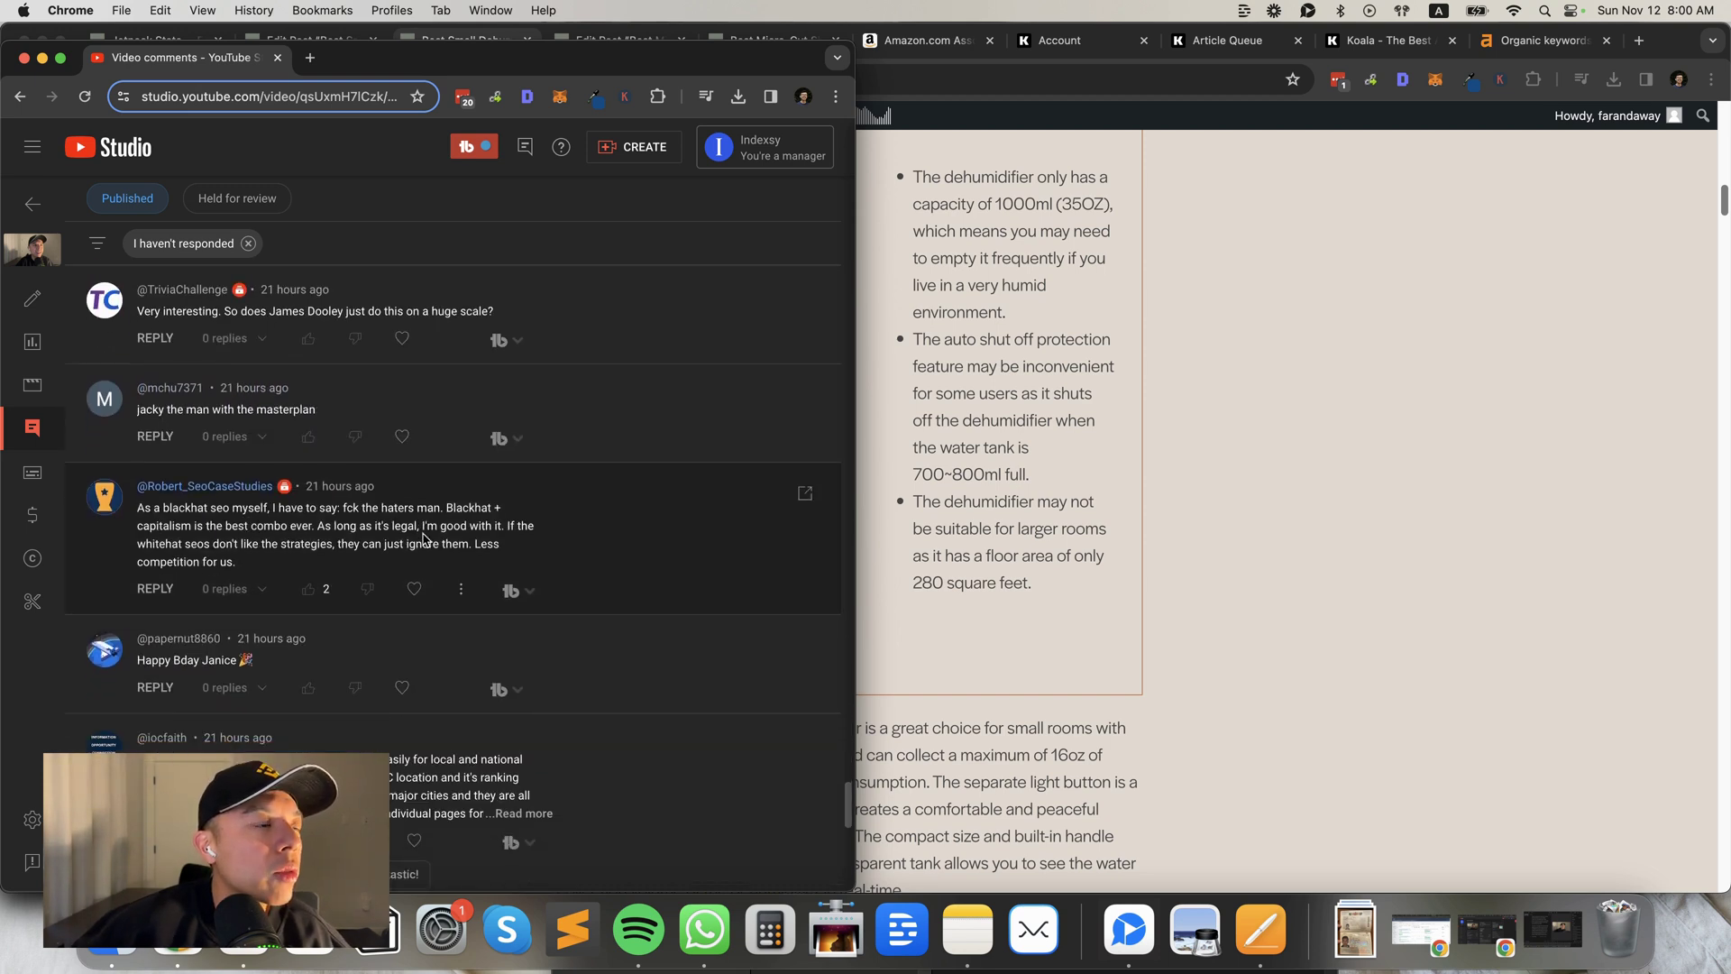
scroll(308, 480, "up", 2)
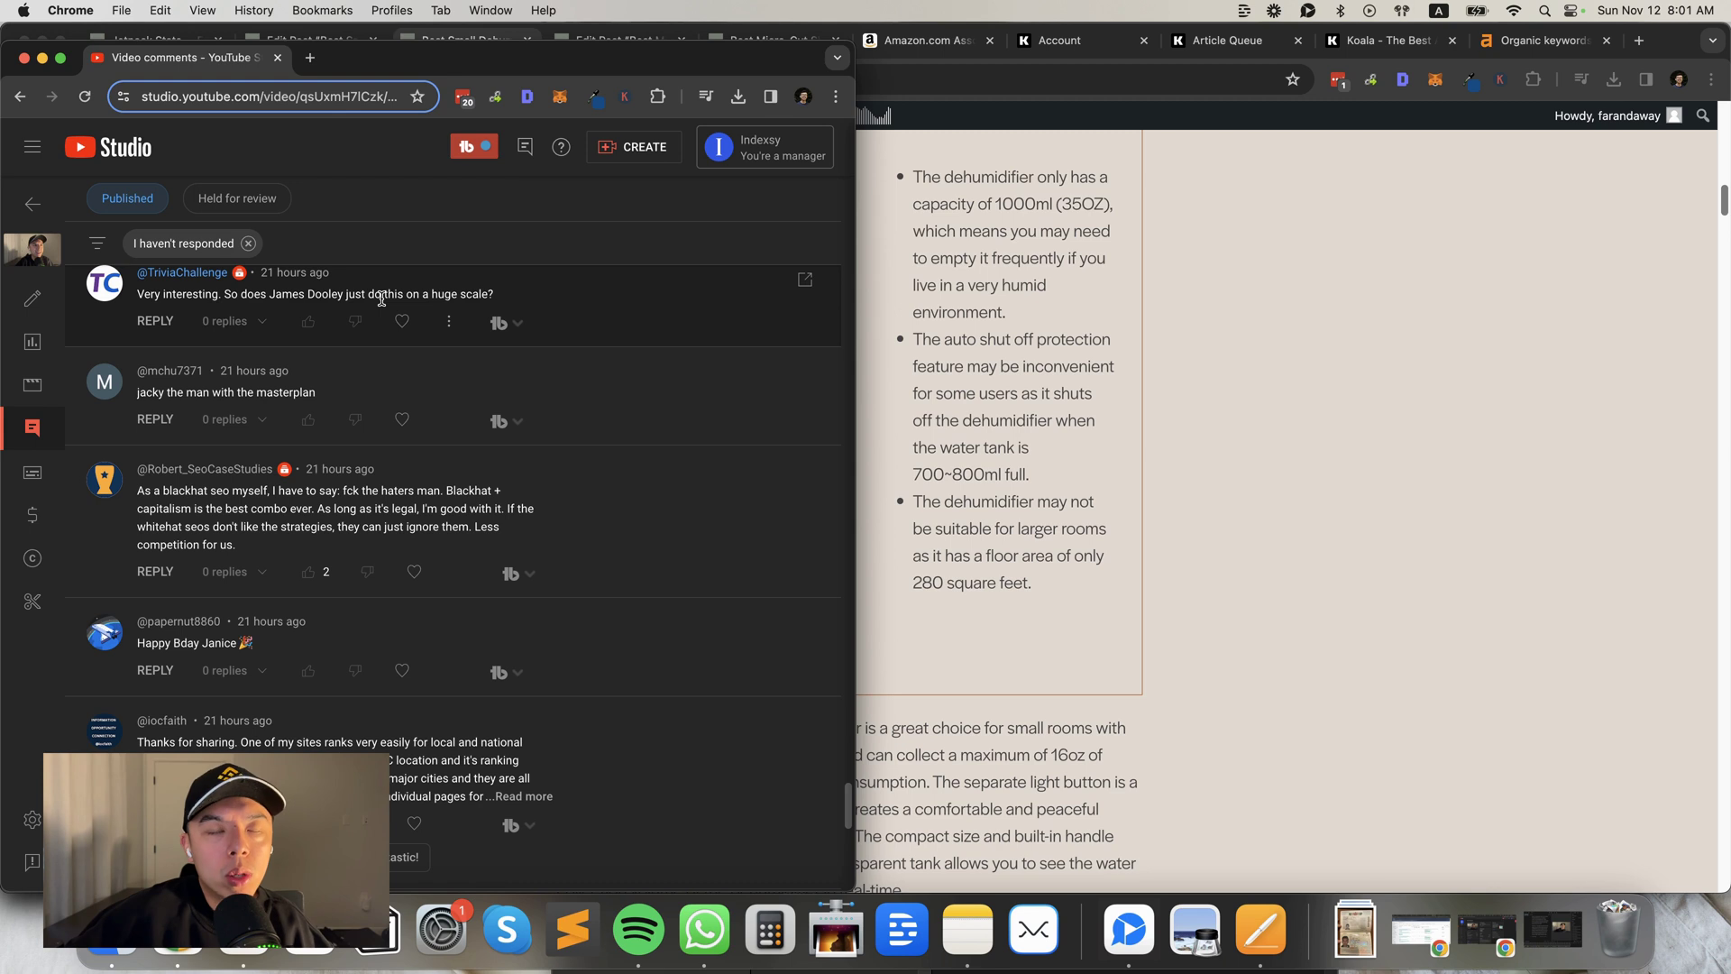
scroll(413, 439, "down", 2)
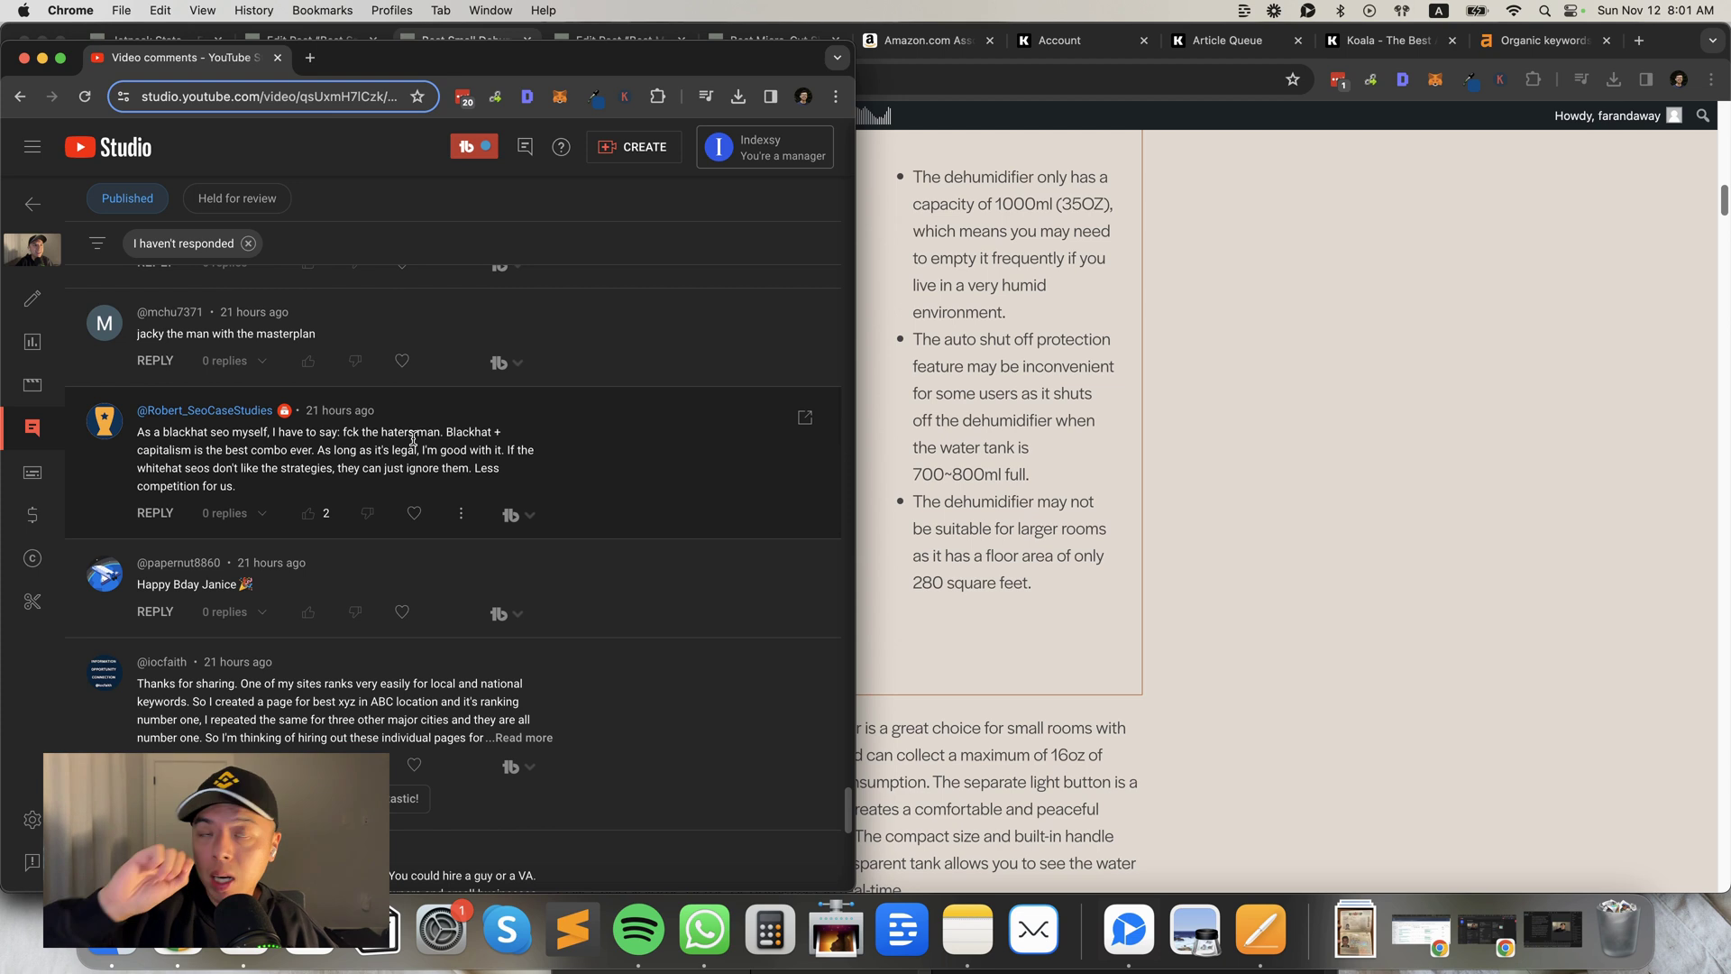
scroll(413, 439, "down", 5)
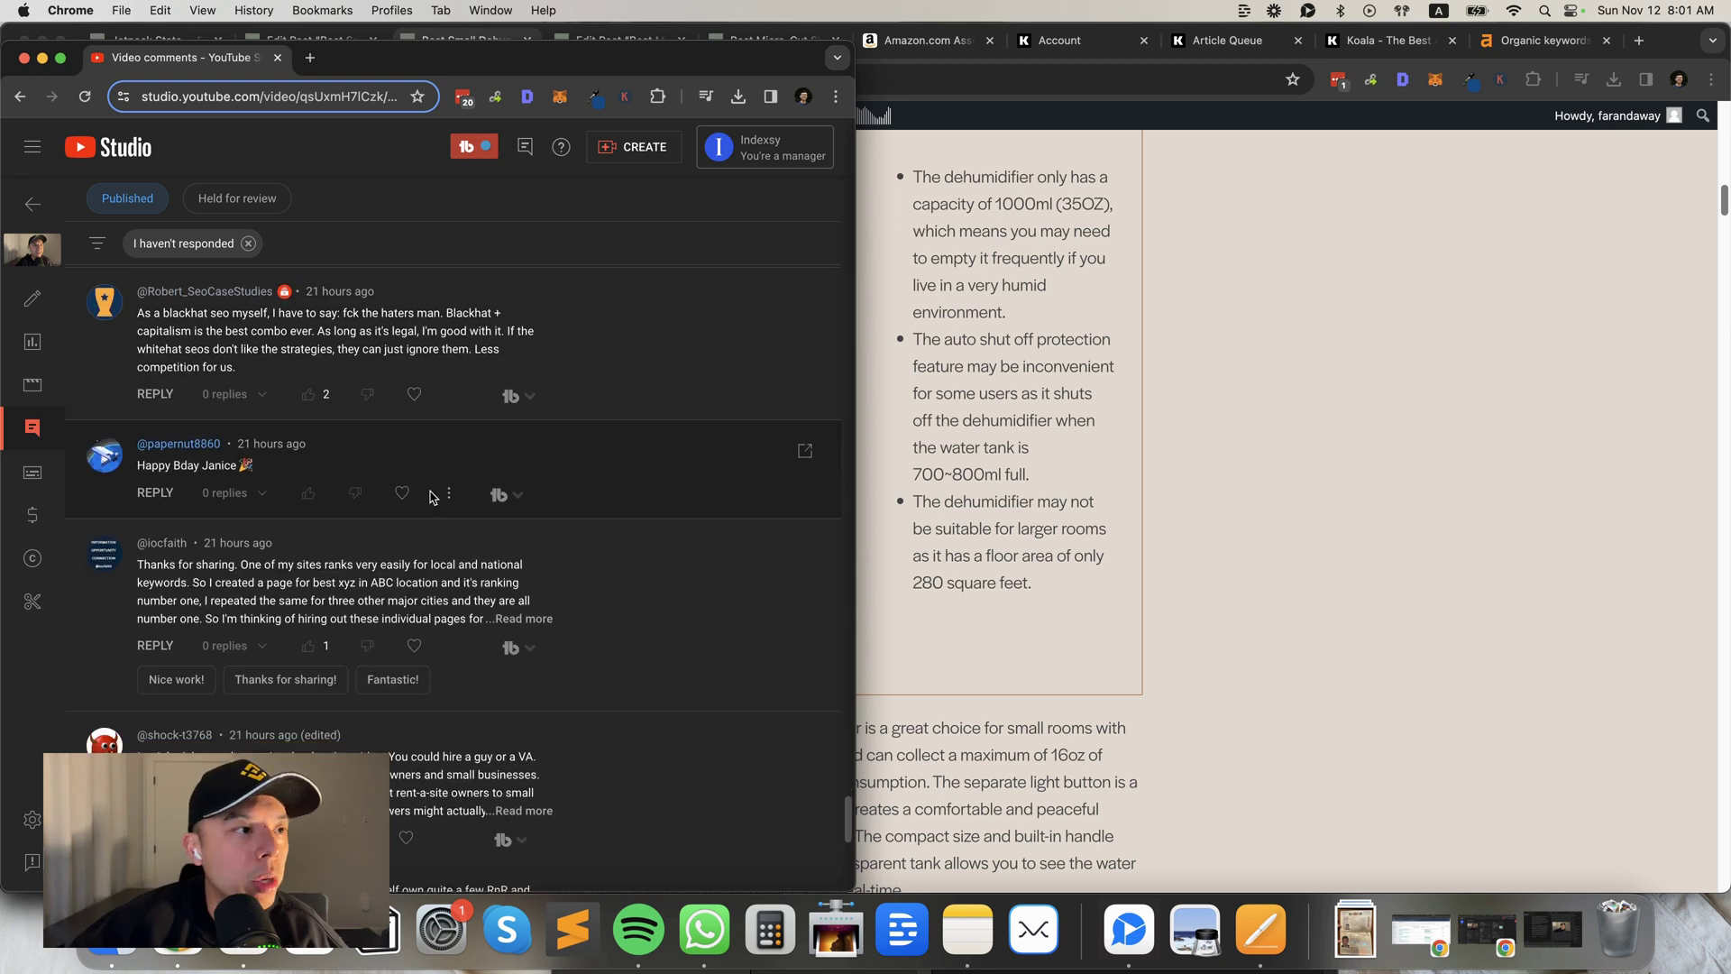
triple_click(412, 534)
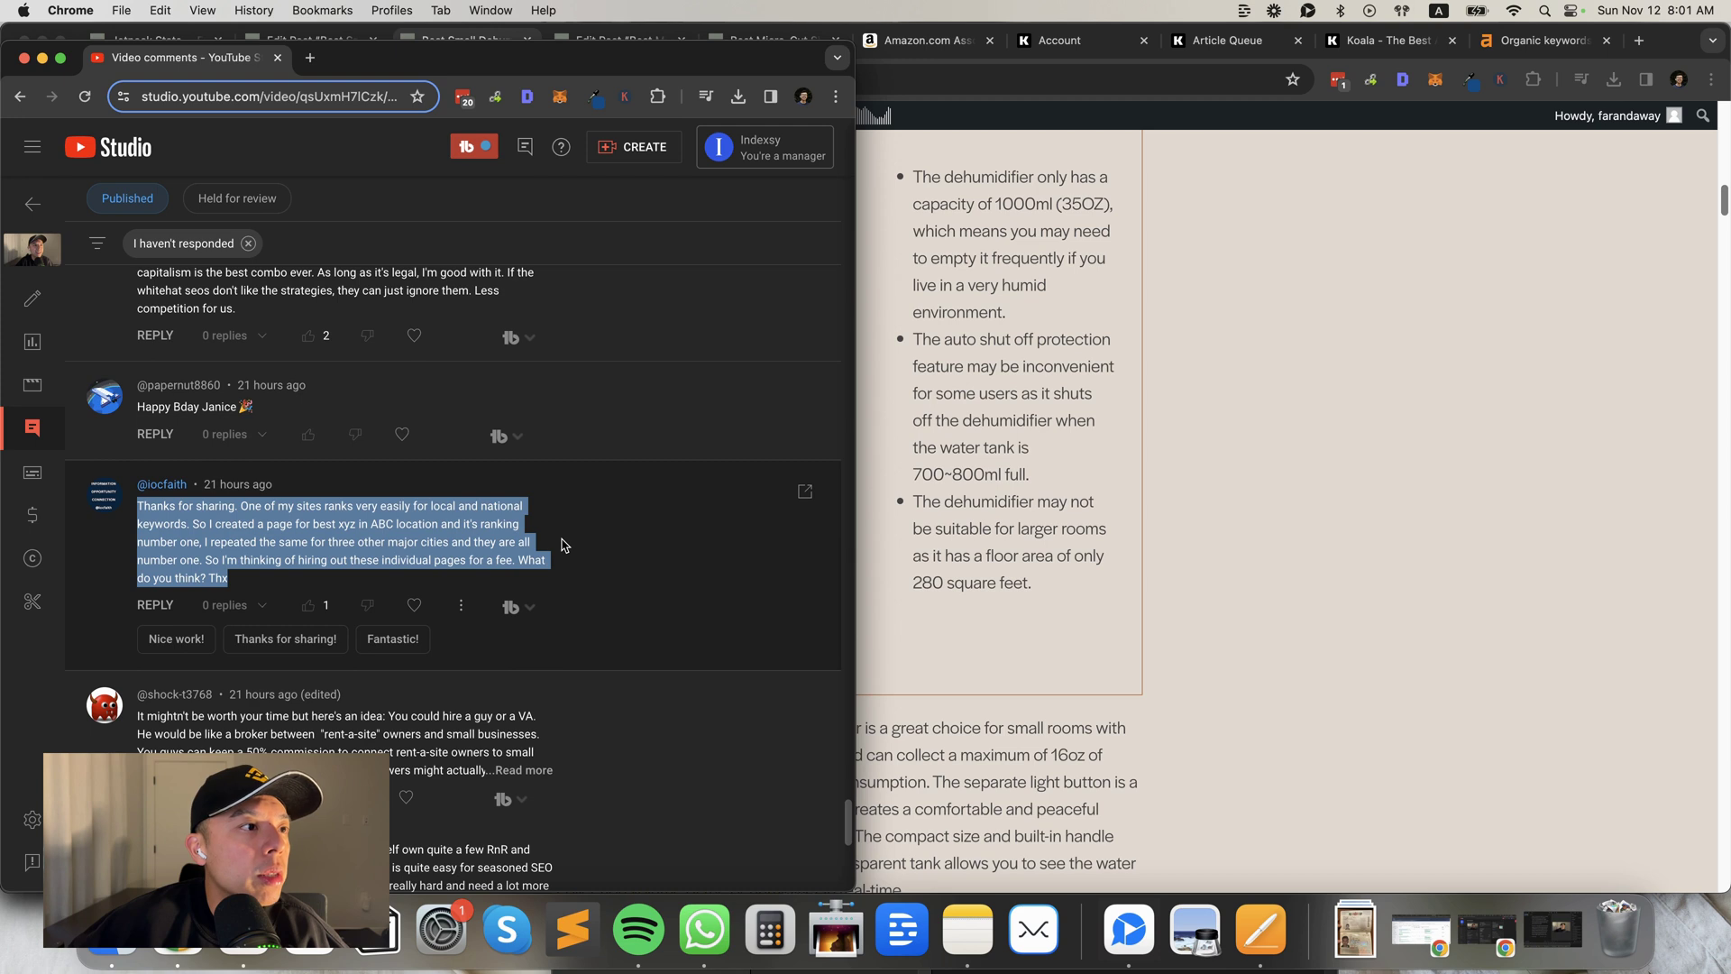
Browse further down to the directory-site structure question and its reply, then centre the comments window.
scroll(397, 572, "down", 1)
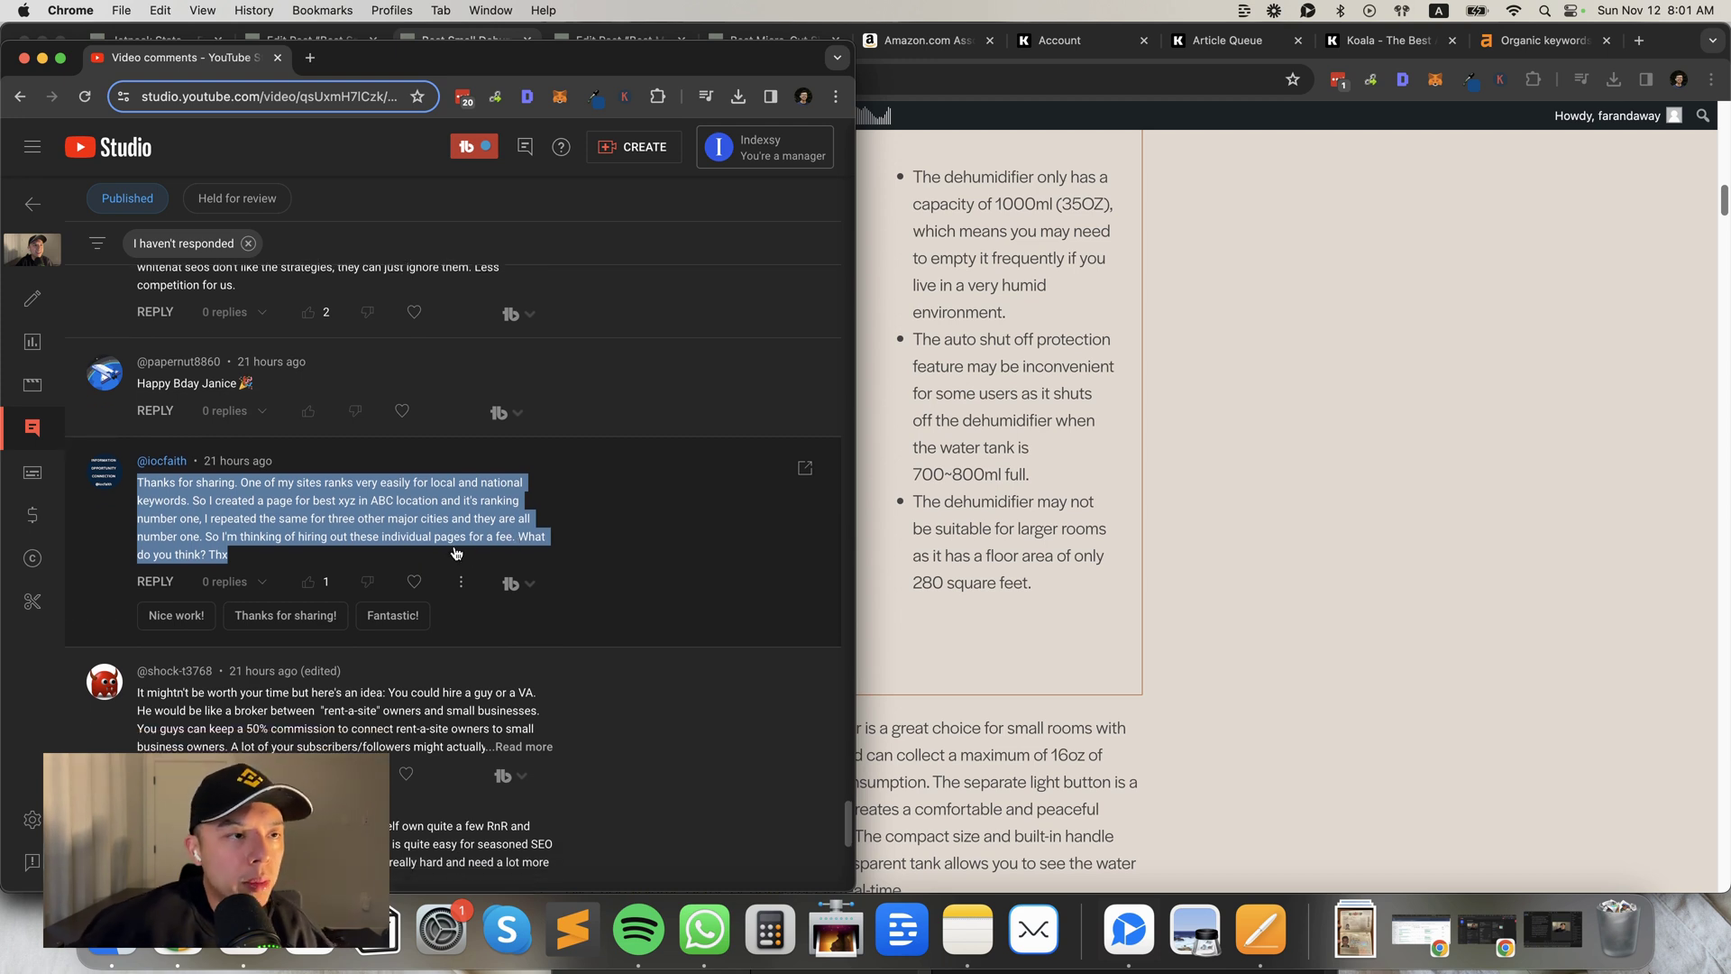
scroll(451, 552, "down", 1)
scroll(423, 539, "down", 4)
scroll(207, 503, "down", 6)
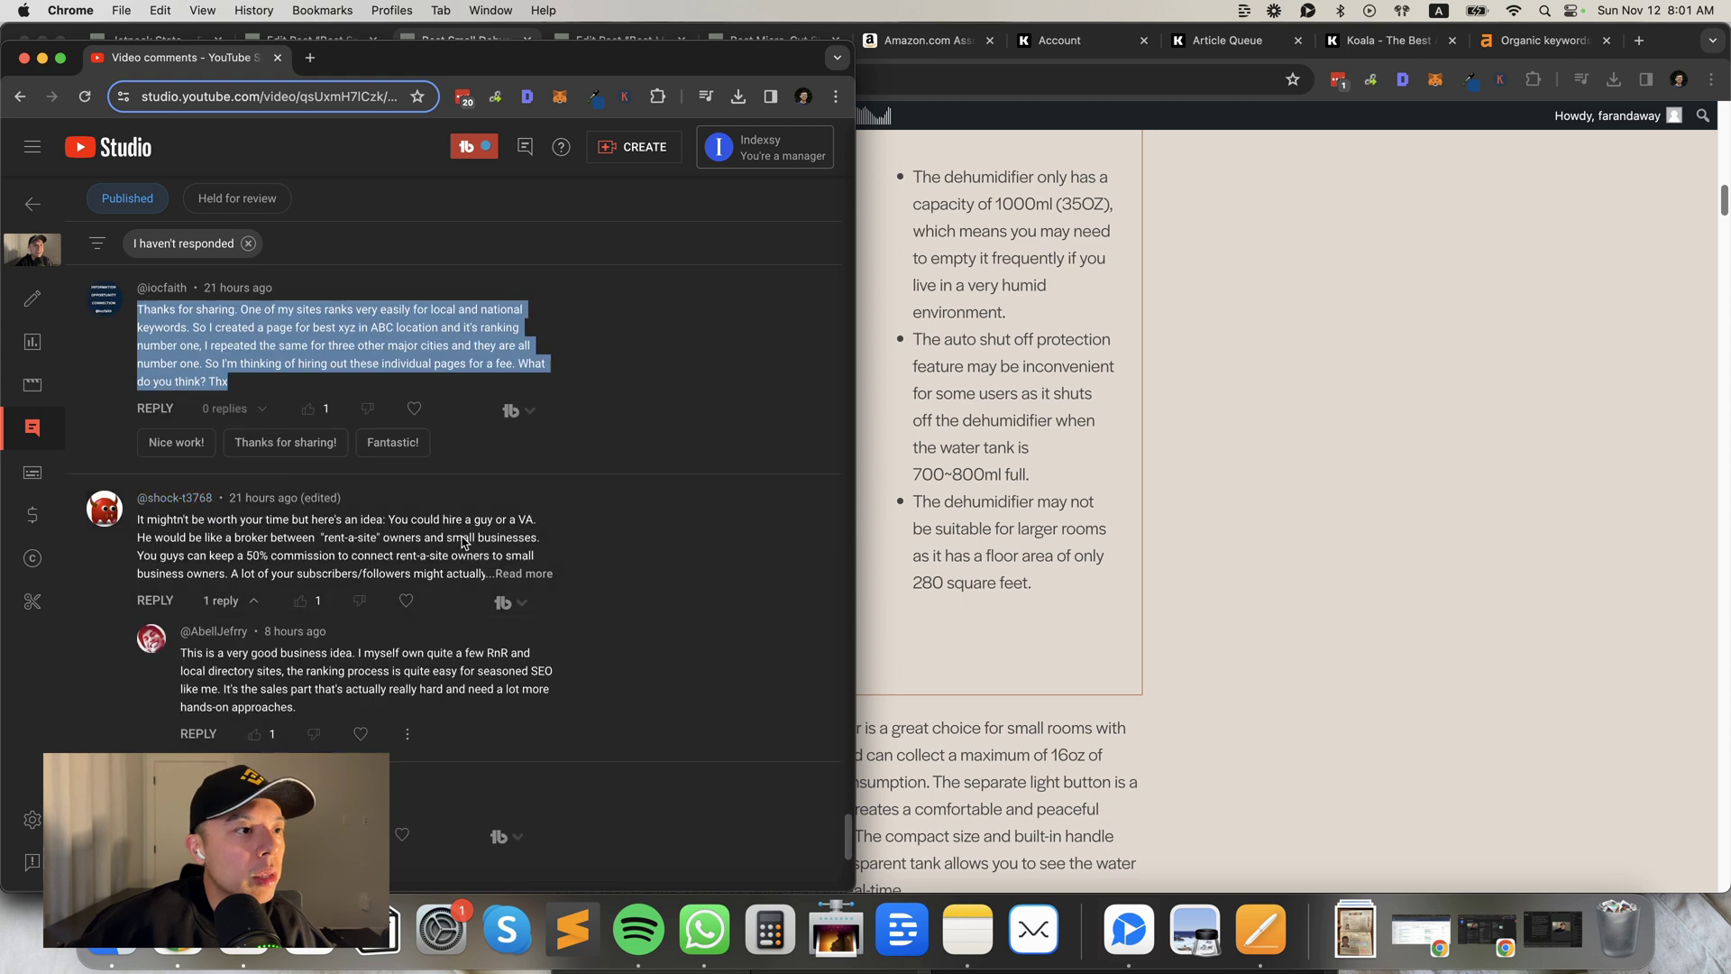
scroll(428, 460, "down", 4)
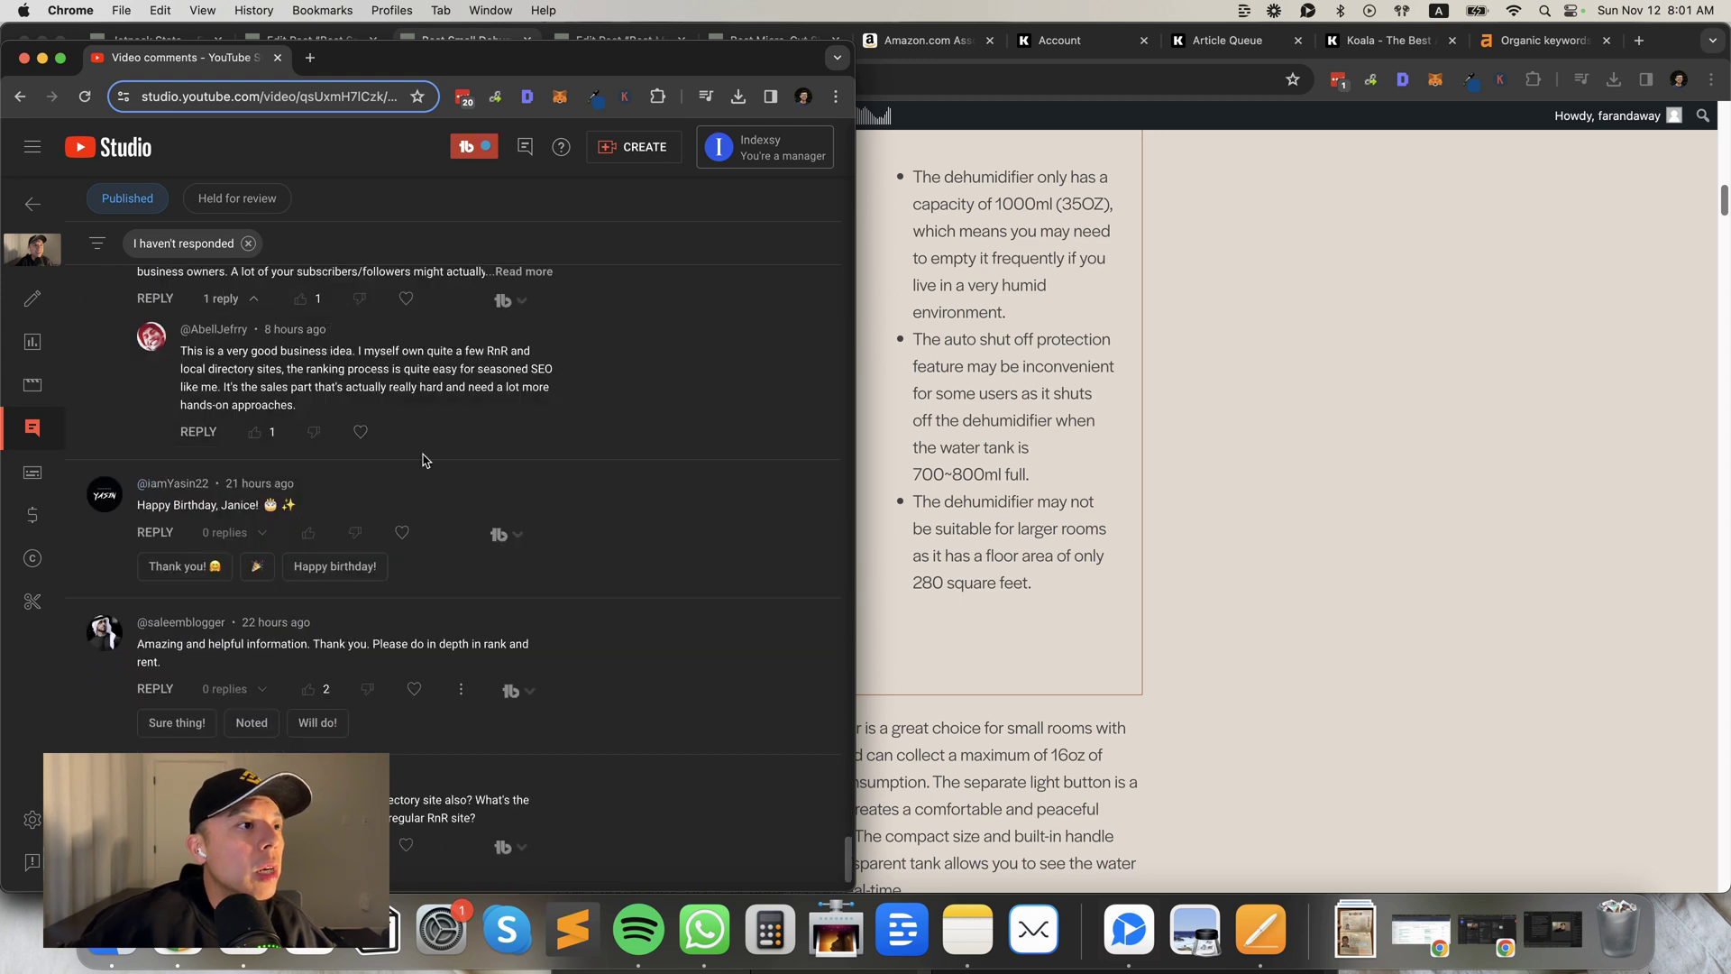
scroll(289, 509, "down", 2)
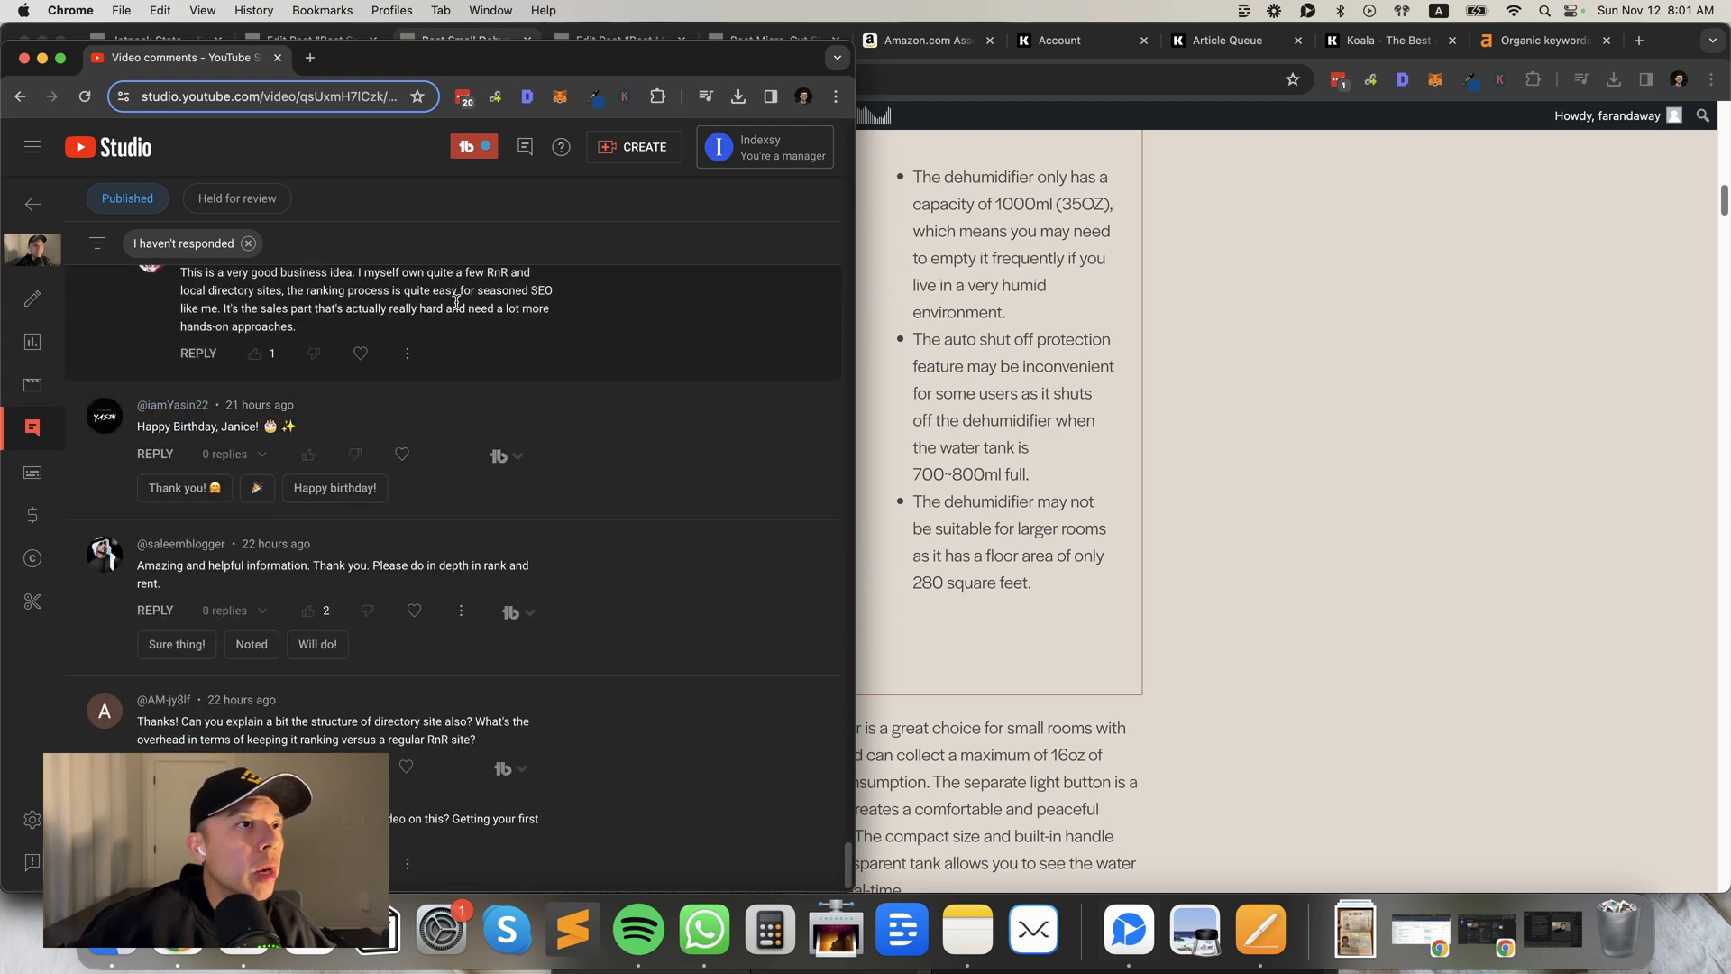
scroll(457, 302, "up", 3)
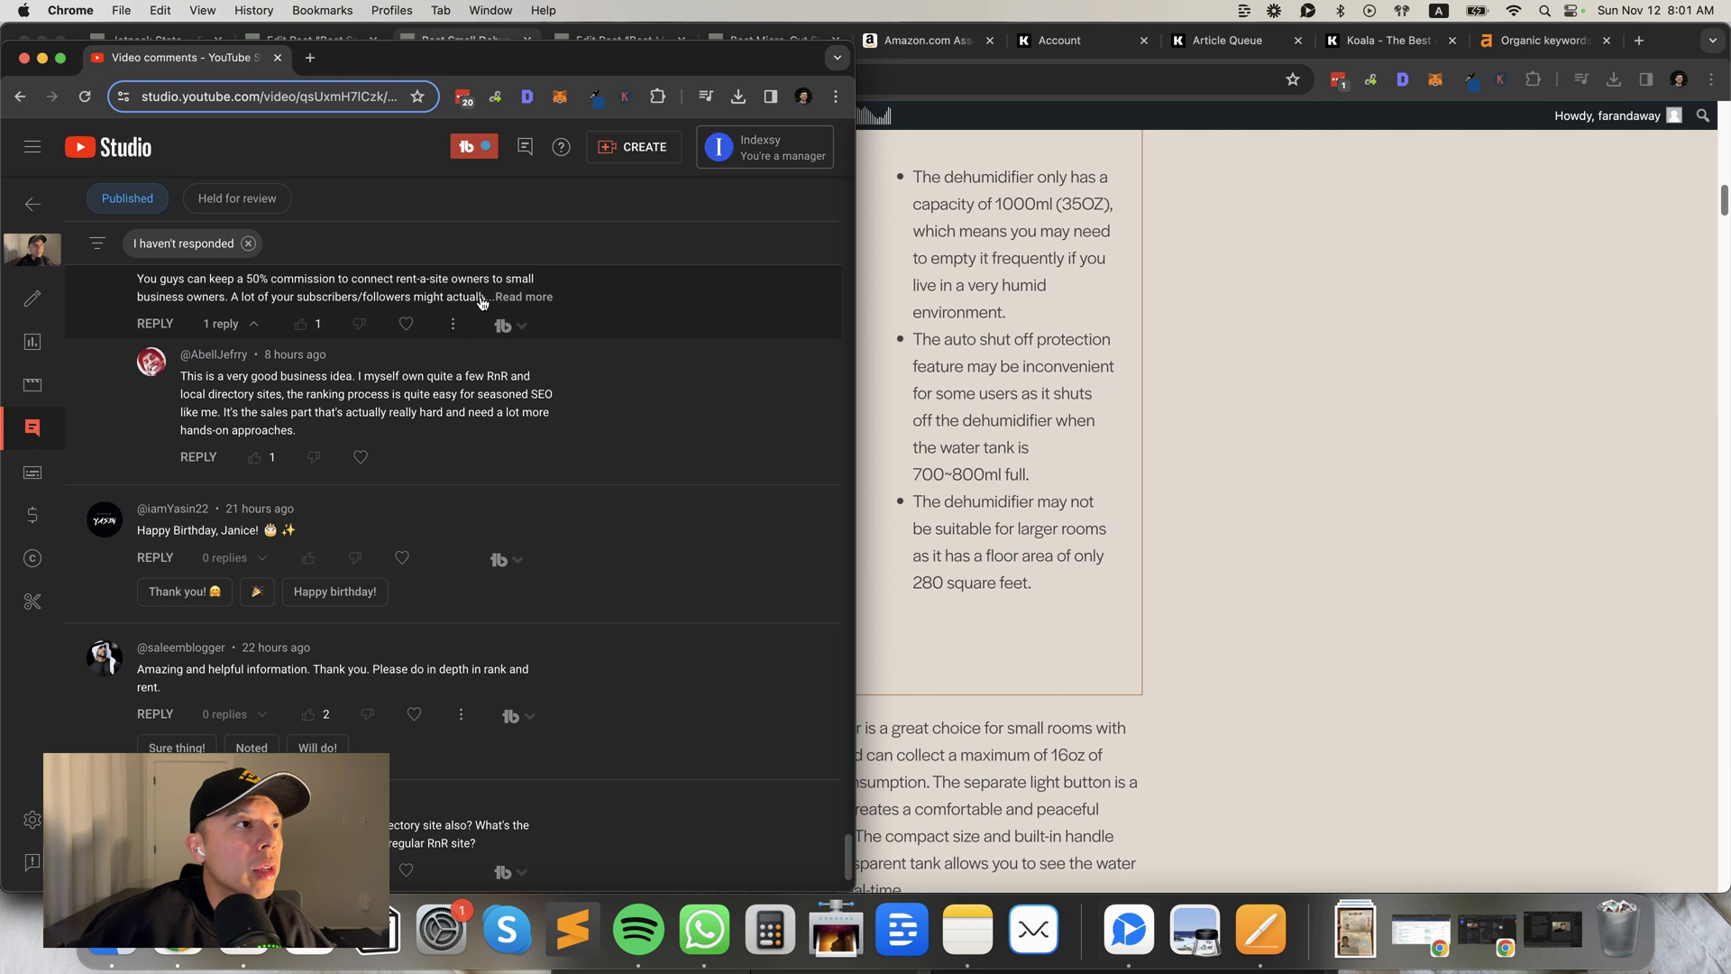
scroll(483, 303, "up", 1)
scroll(441, 397, "down", 4)
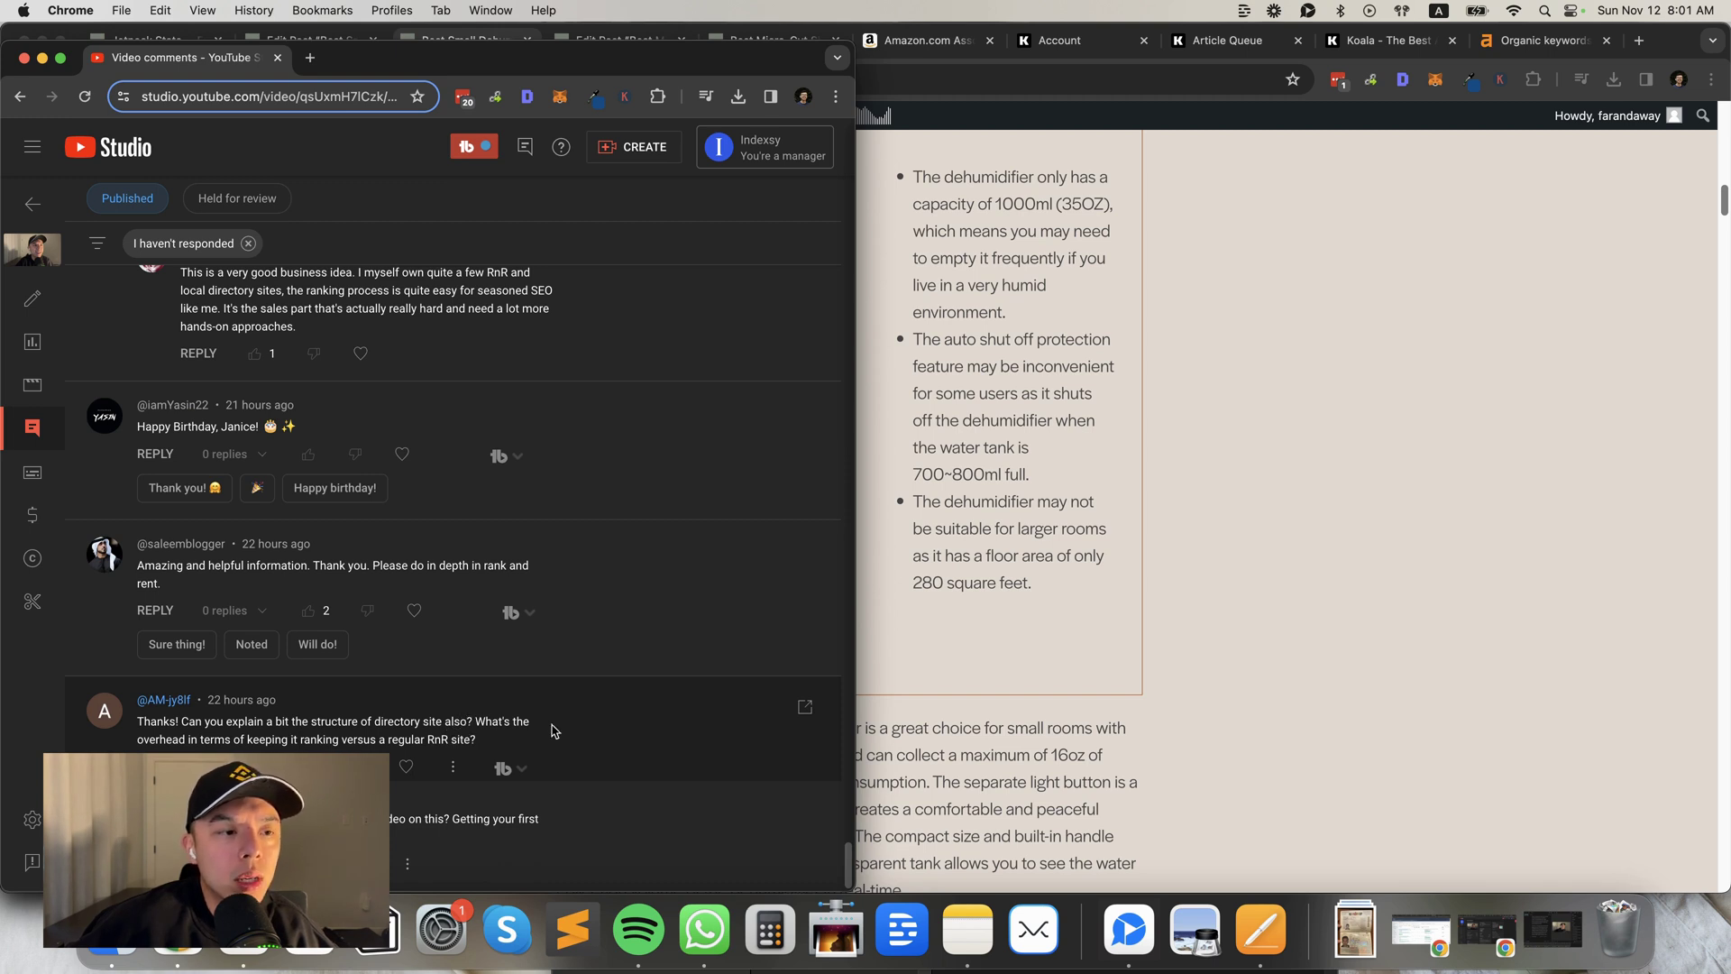
scroll(553, 737, "up", 1)
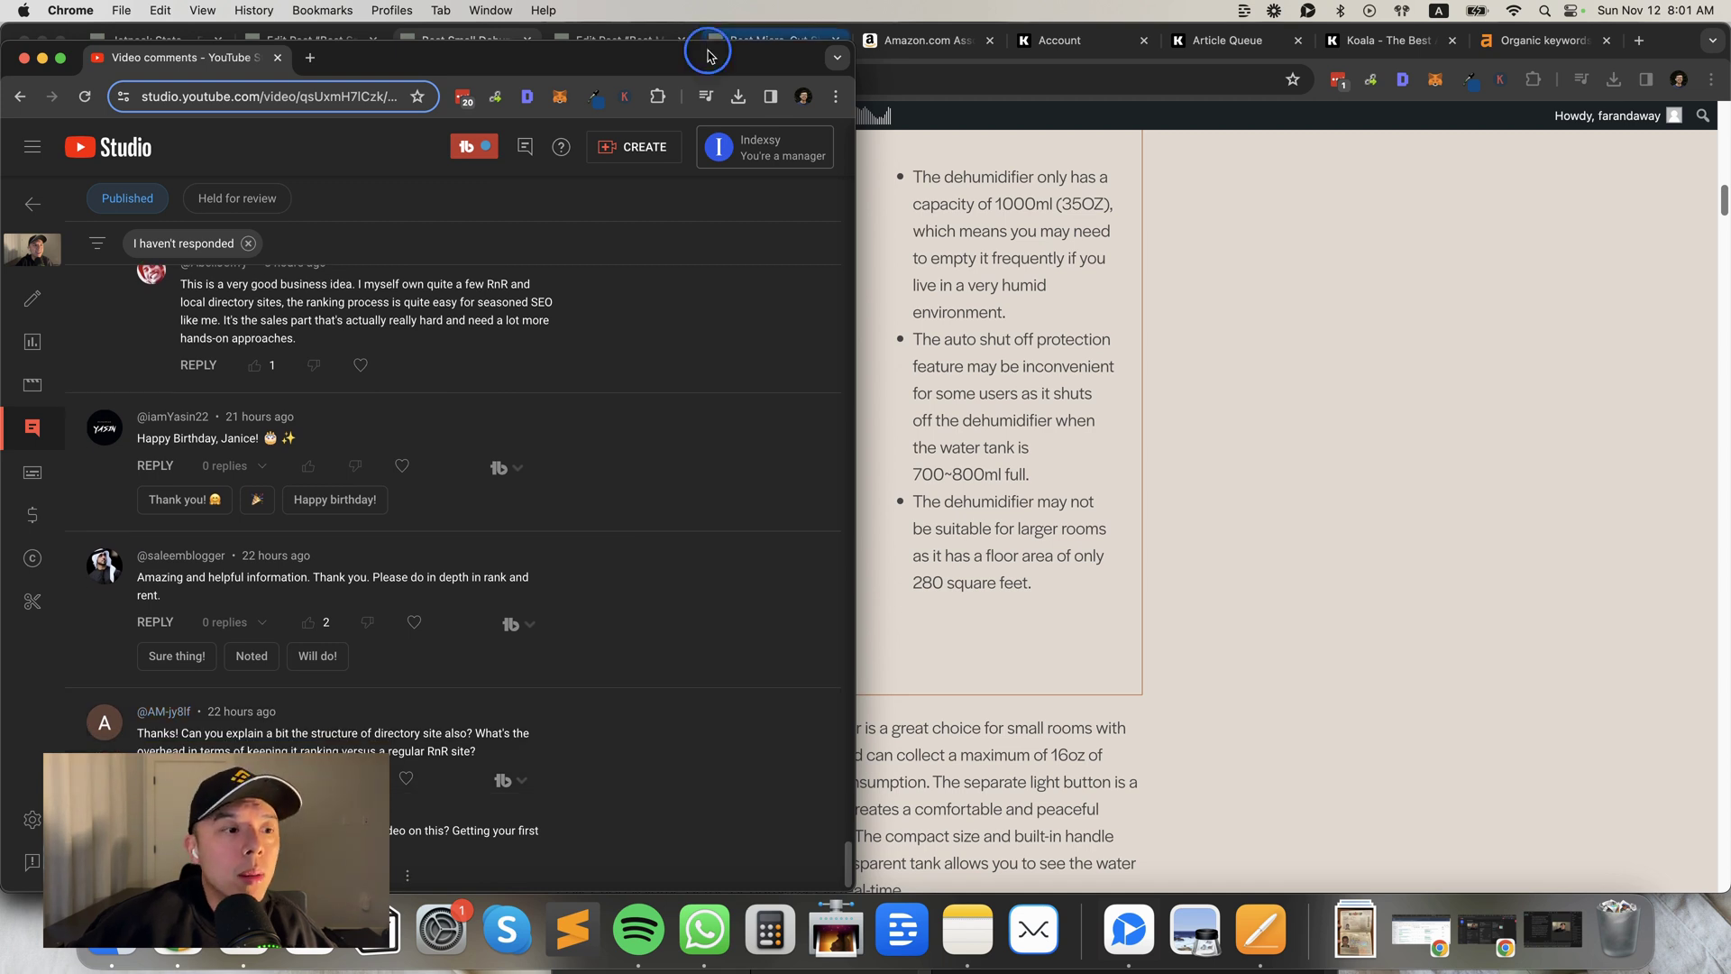
left_click_drag(709, 47, 1033, 30)
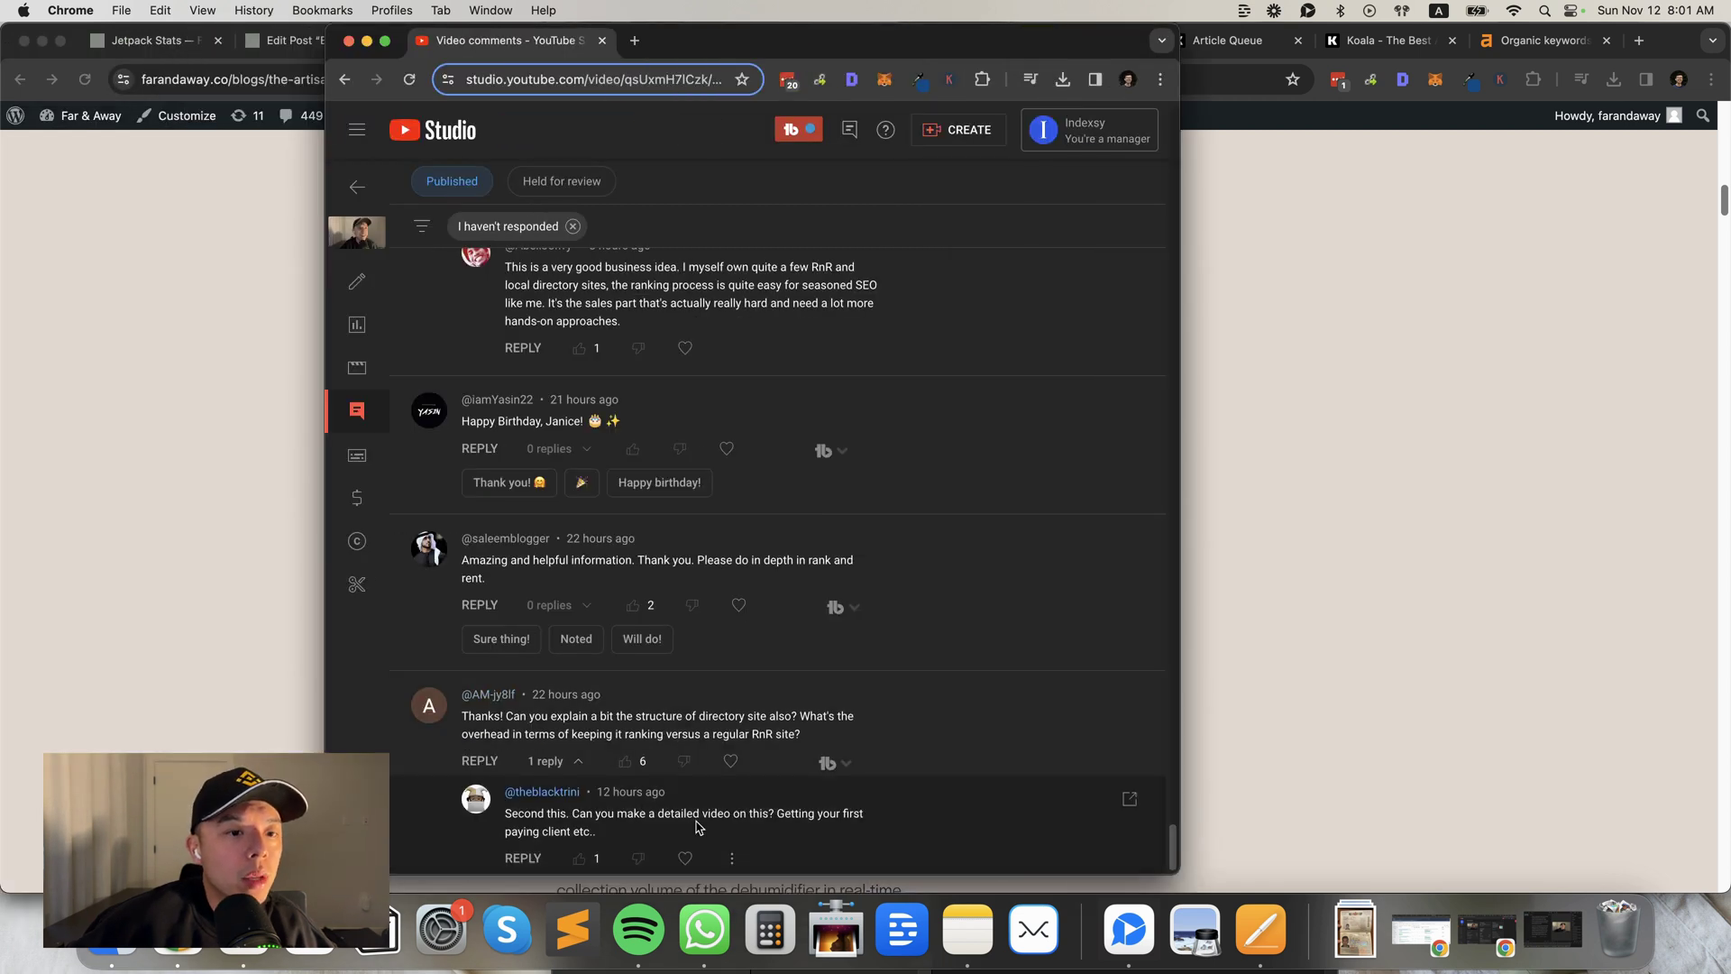